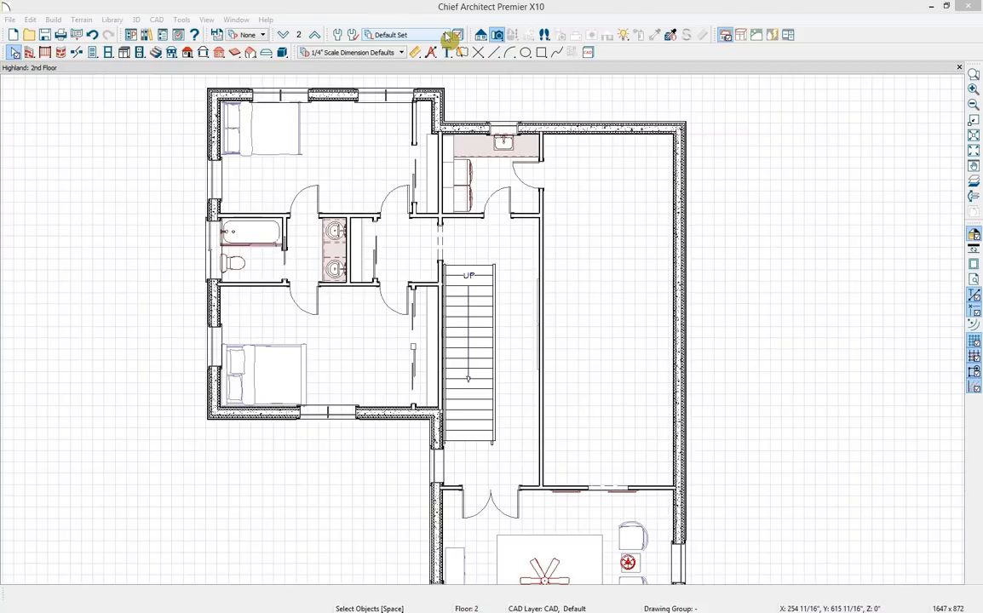
# Switch the layer set to Kitchen & Bath Set and the dimension defaults to NKBA Dimension Defaults.
pyautogui.click(446, 35)
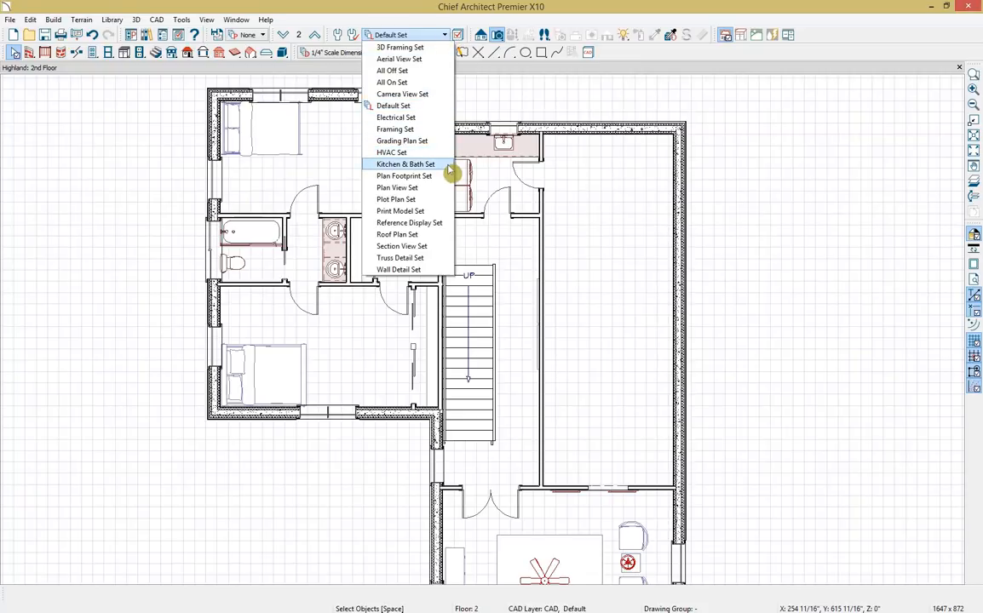
pyautogui.click(405, 164)
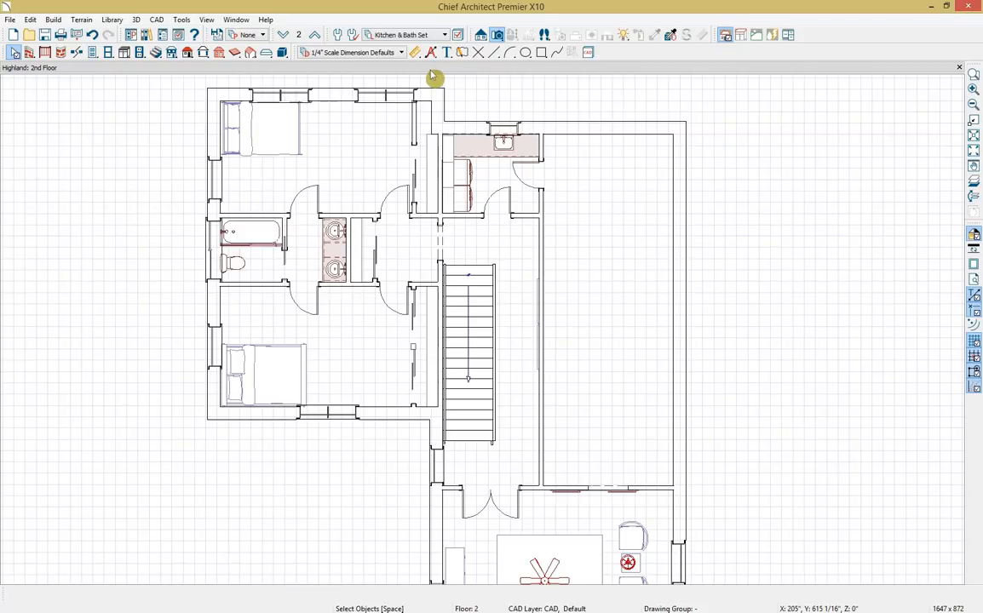
pyautogui.click(406, 55)
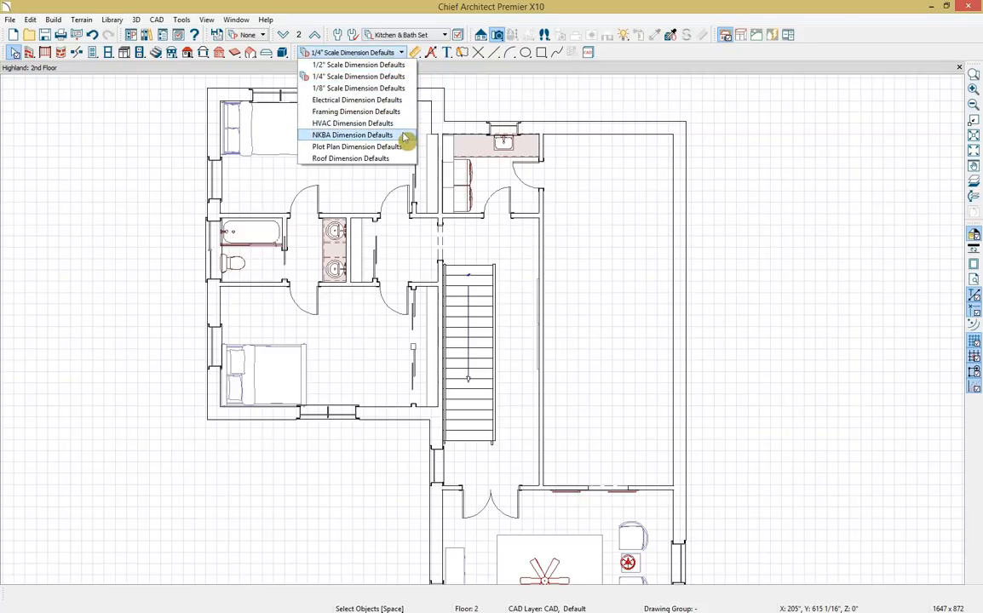
pyautogui.click(405, 138)
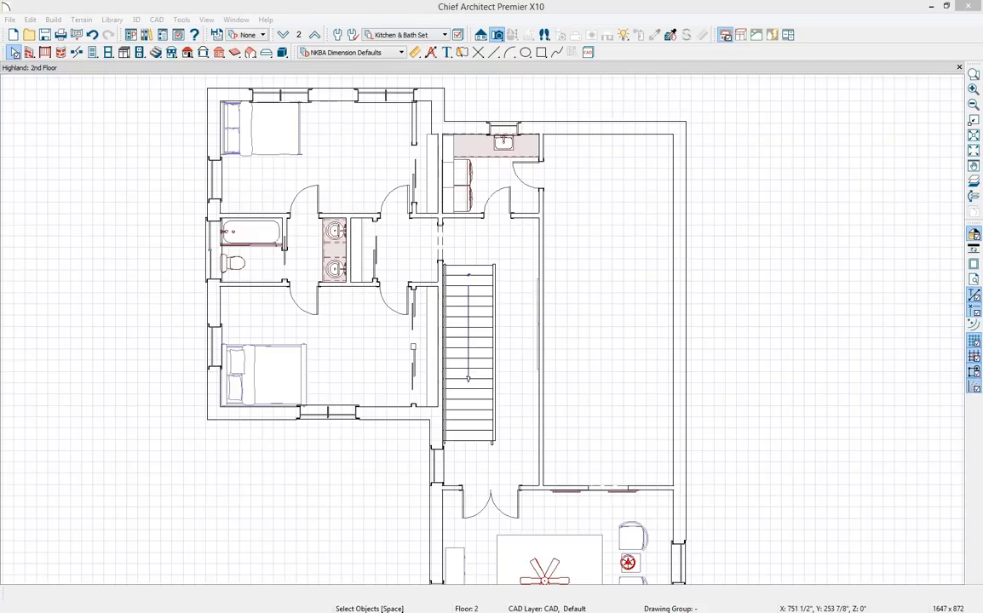
# Draw a straight interior wall across the right-hand room and a short wall rising from it.
pyautogui.click(29, 52)
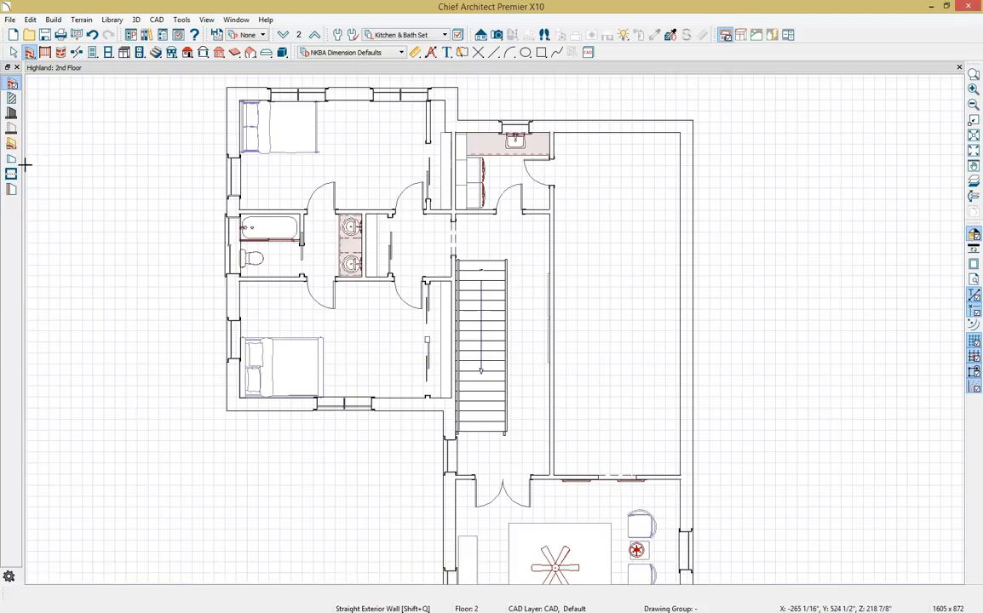
pyautogui.click(13, 99)
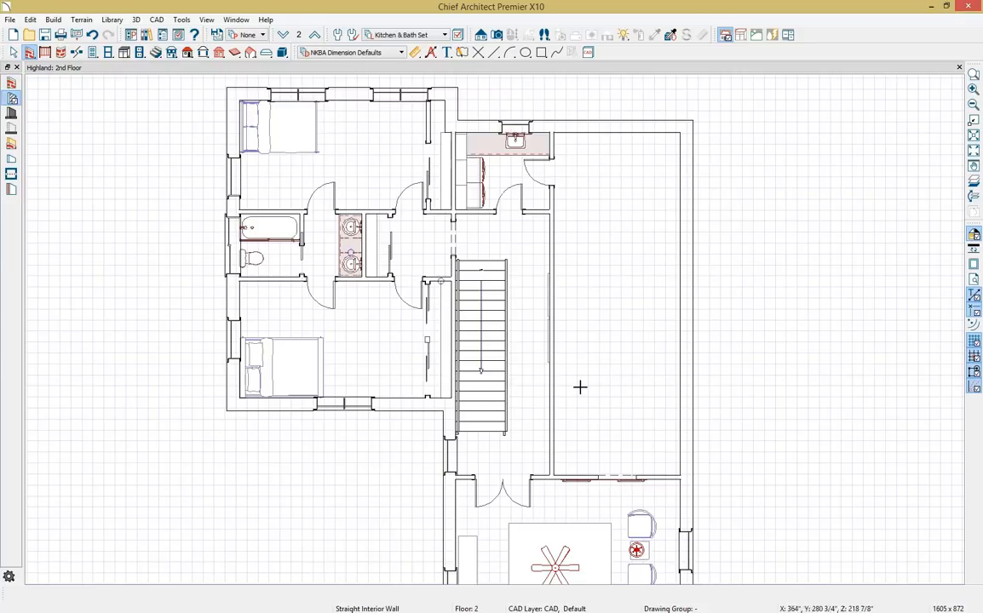
pyautogui.moveTo(550, 241); pyautogui.dragTo(680, 239)
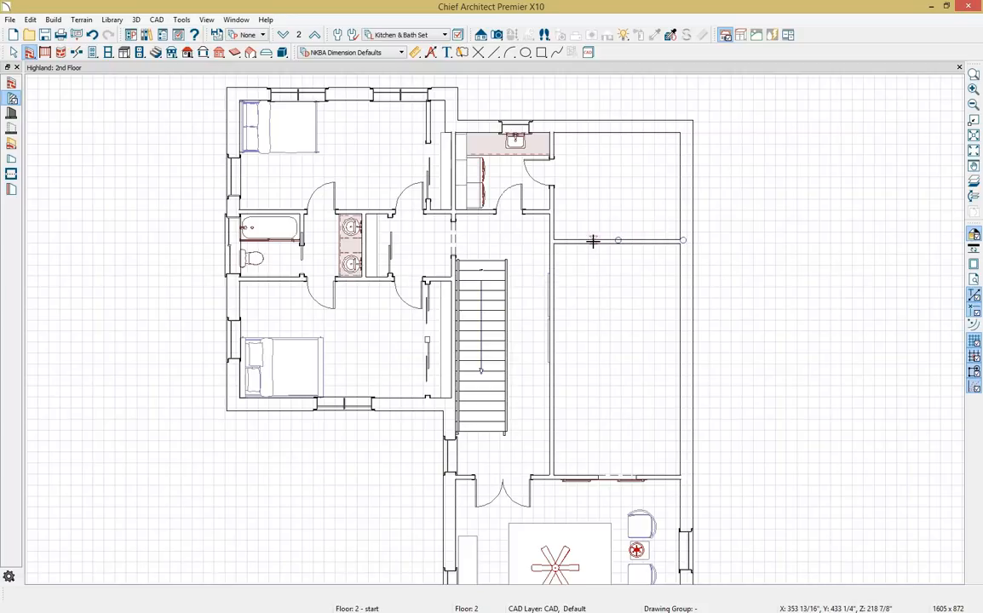
pyautogui.moveTo(590, 241)
pyautogui.mouseDown()
pyautogui.moveTo(592, 188)
pyautogui.moveTo(594, 198)
pyautogui.moveTo(554, 194)
pyautogui.mouseUp()
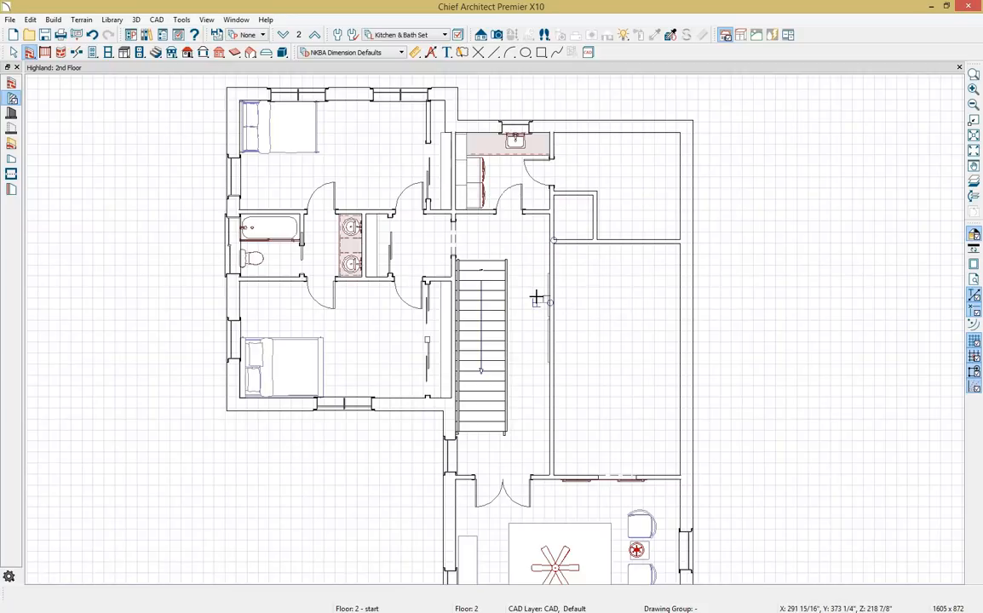
# Place a Full Camera aimed into the new room and orbit it to face the back wall.
pyautogui.click(506, 37)
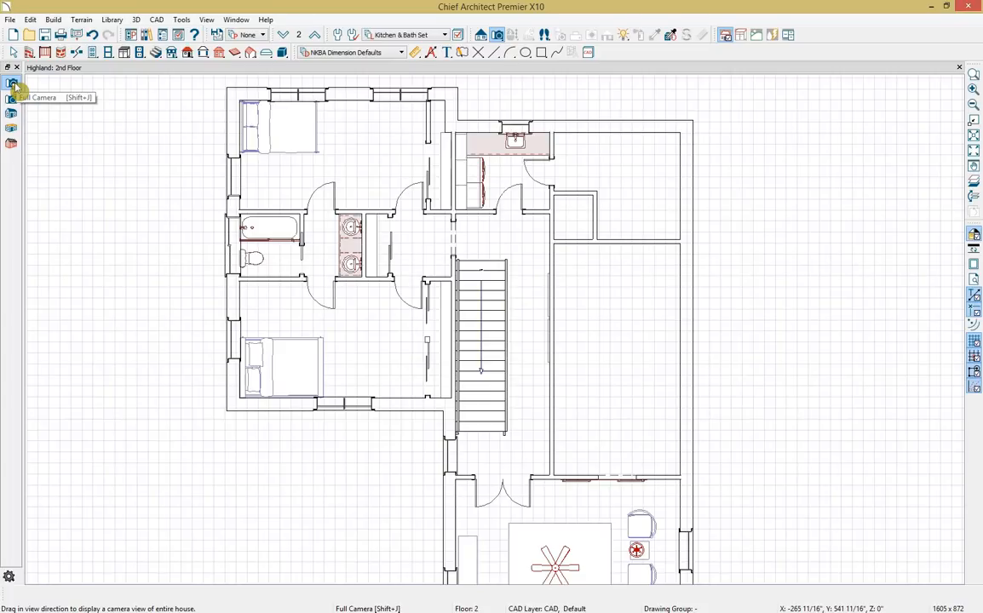
pyautogui.moveTo(568, 452); pyautogui.dragTo(645, 388)
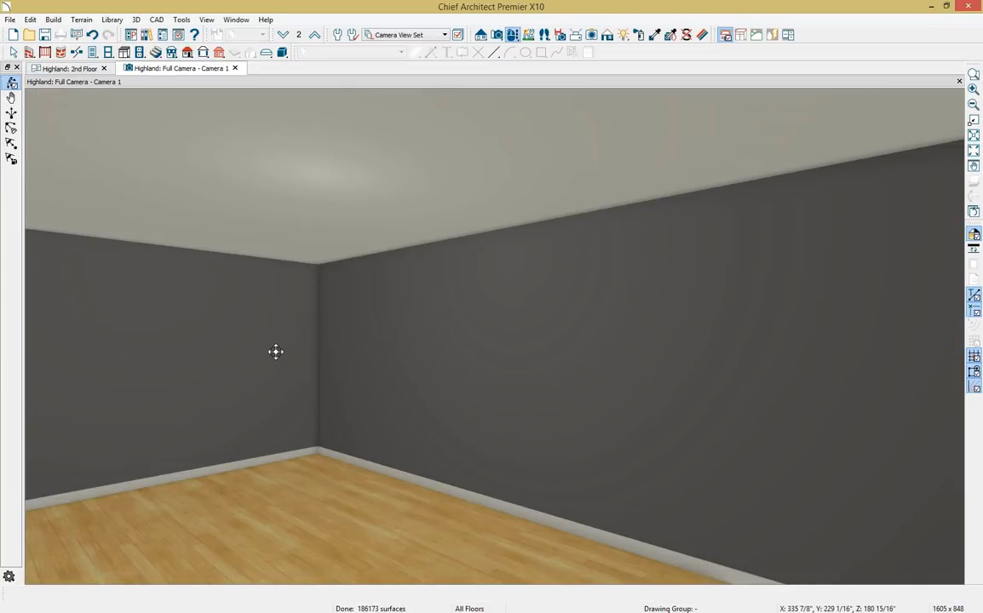
pyautogui.moveTo(274, 351); pyautogui.dragTo(362, 351)
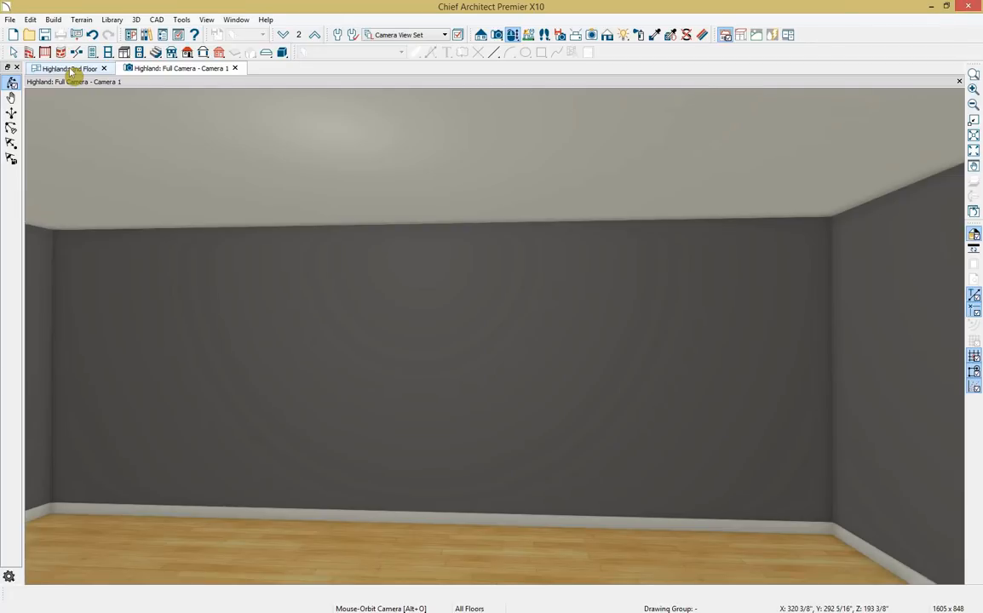
# Dock the 2nd Floor plan beside the camera view and centre the new room in it.
pyautogui.moveTo(75, 74); pyautogui.dragTo(100, 415)
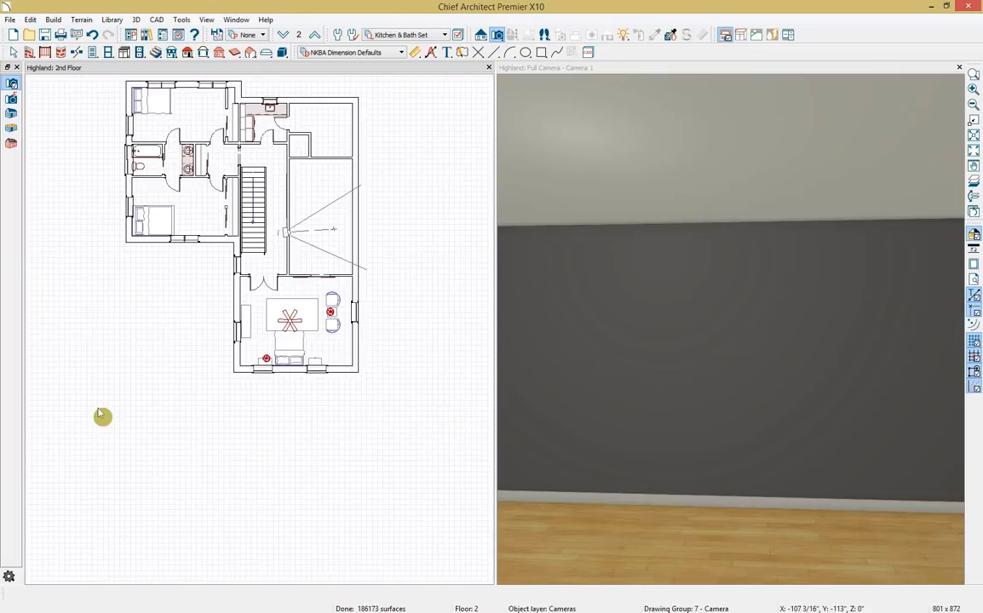
pyautogui.scroll(3, 369, 345)
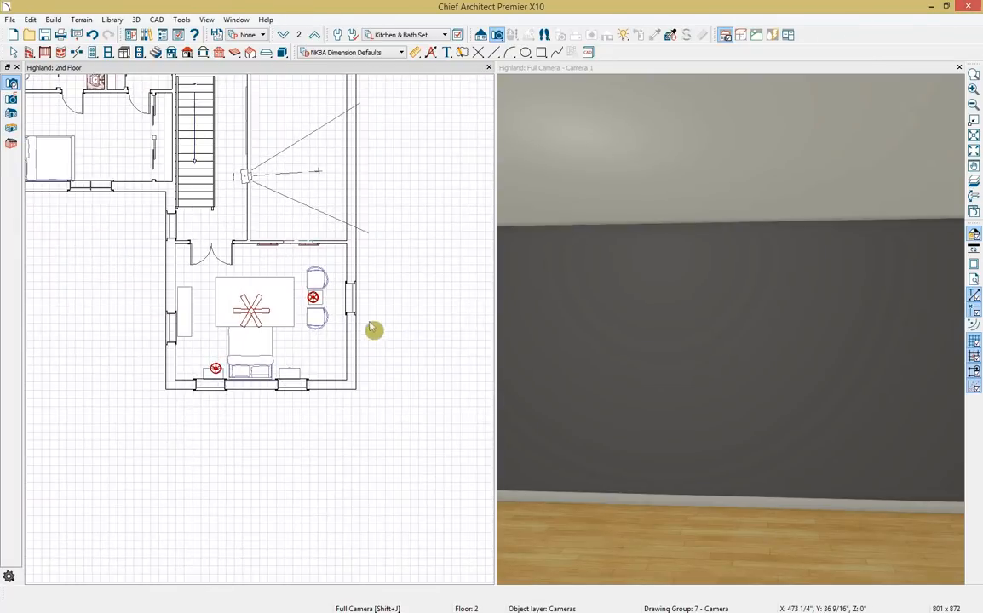
pyautogui.scroll(1, 379, 306)
pyautogui.moveTo(382, 297); pyautogui.dragTo(391, 479, button='middle')
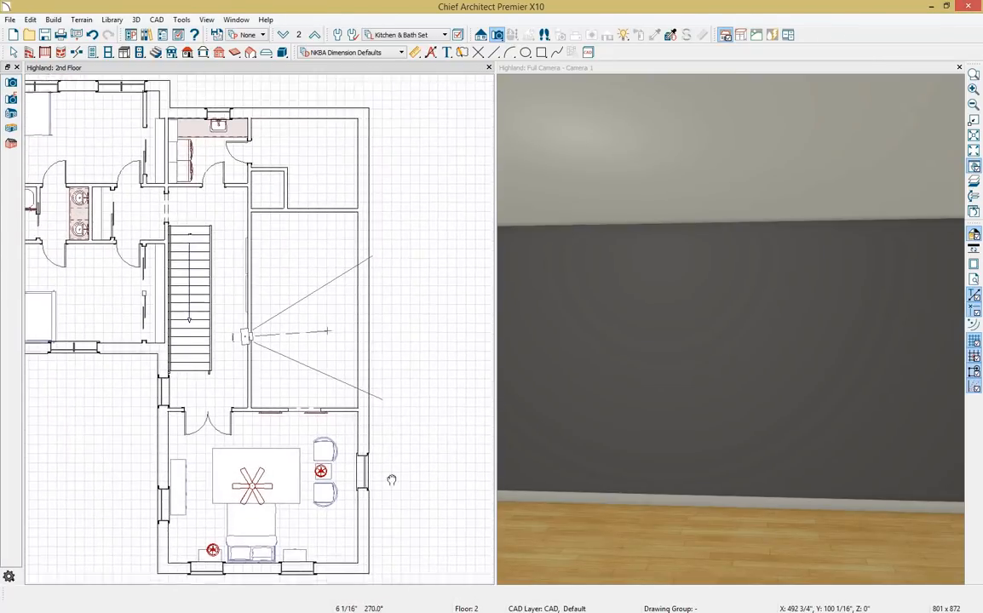
pyautogui.scroll(-1, 391, 480)
pyautogui.scroll(2, 402, 470)
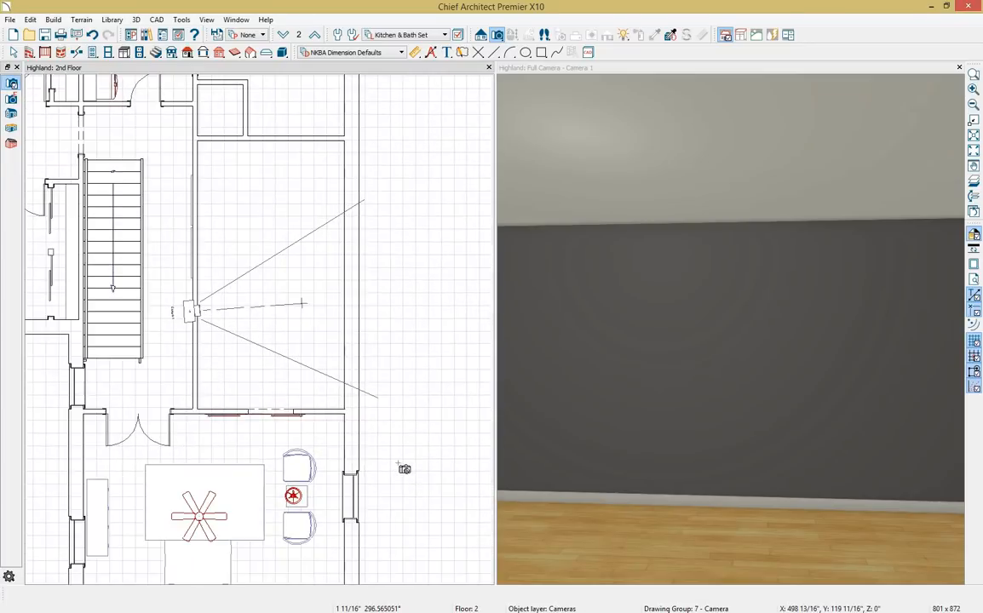
pyautogui.scroll(1, 404, 468)
pyautogui.moveTo(404, 469); pyautogui.dragTo(421, 532, button='middle')
pyautogui.moveTo(436, 609); pyautogui.dragTo(435, 612, button='middle')
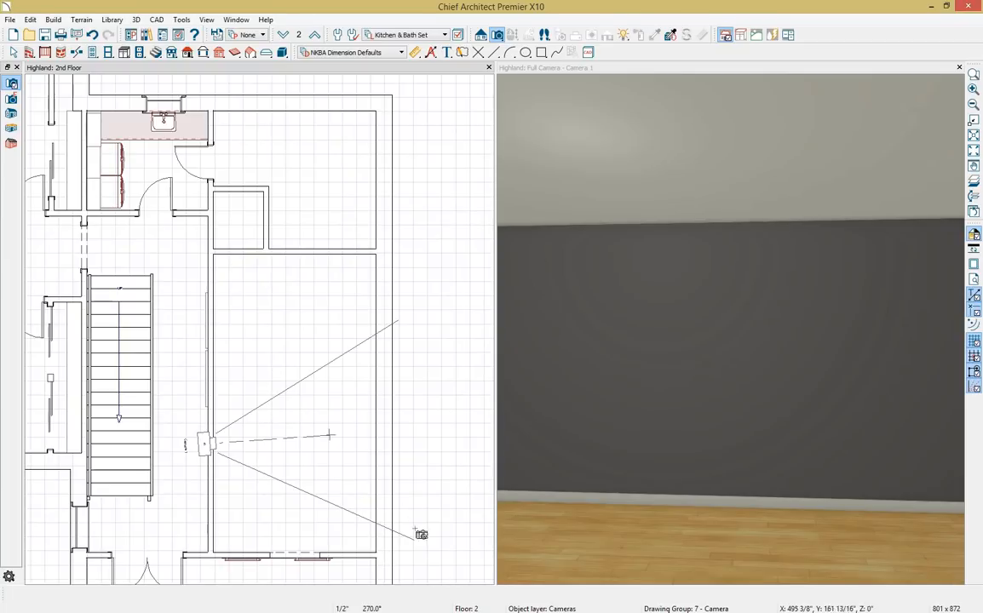
# Add an Interior Dimension measuring the new room's depth between its top and bottom walls.
pyautogui.click(415, 54)
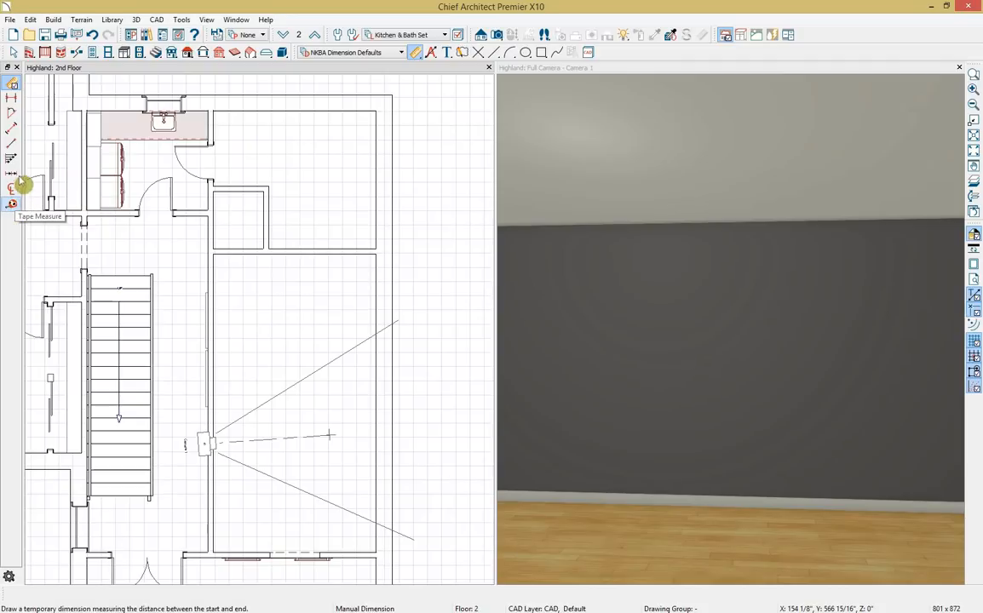
pyautogui.click(11, 129)
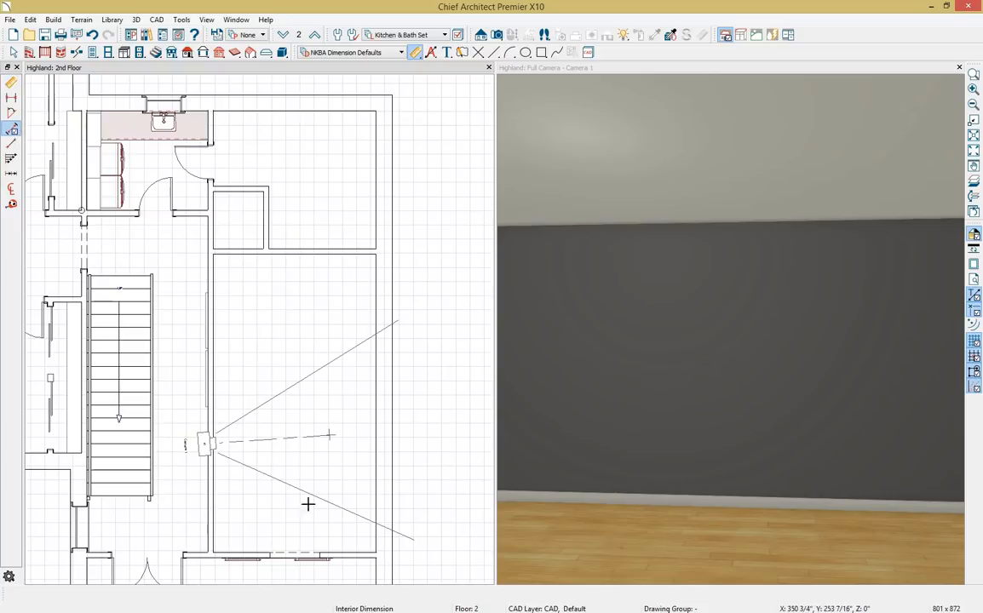
pyautogui.moveTo(368, 555); pyautogui.dragTo(232, 111)
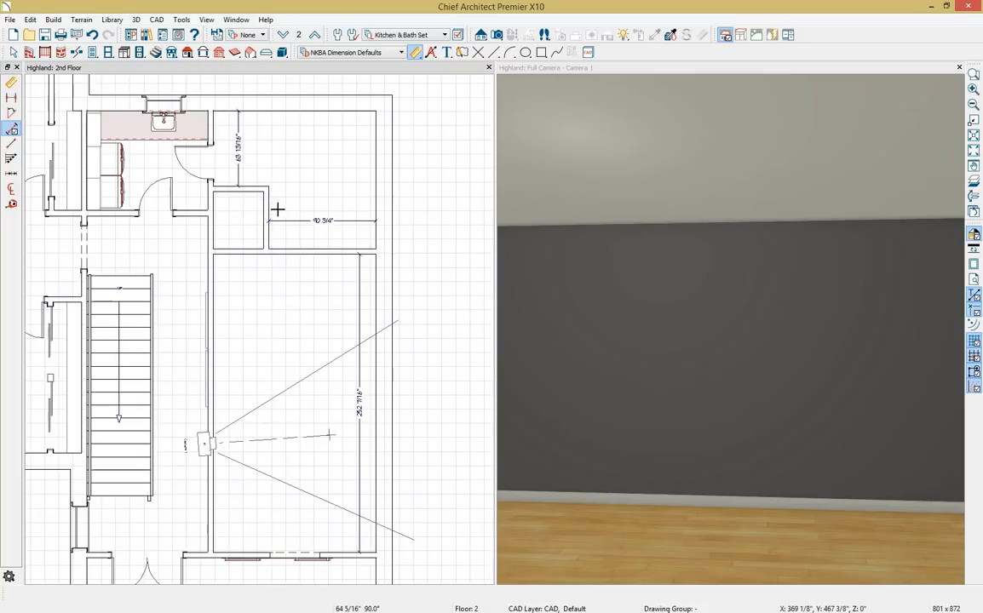
pyautogui.scroll(3, 278, 231)
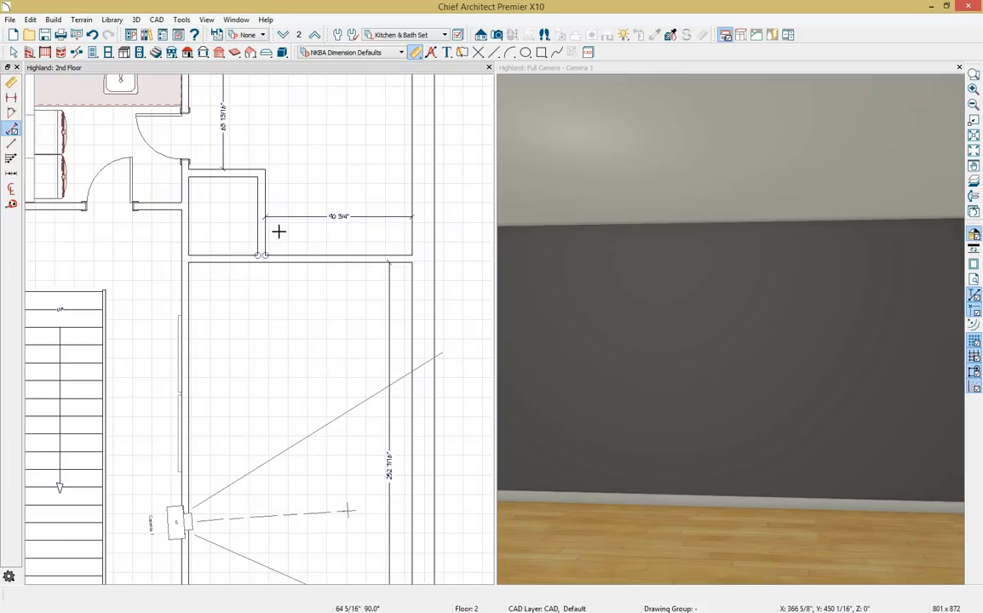
pyautogui.scroll(-1, 279, 231)
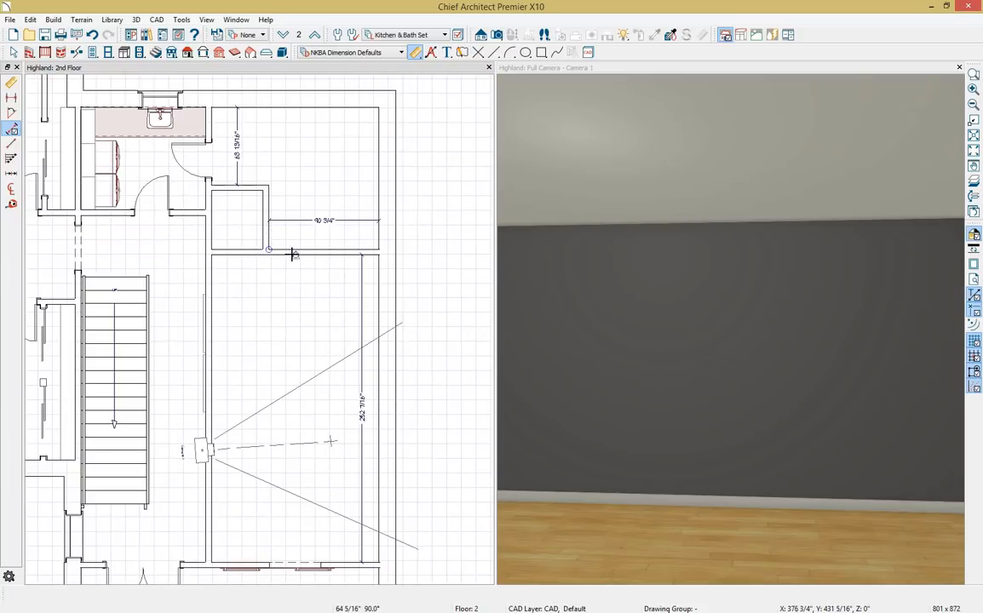
# Resize the new room by moving its long horizontal wall to a 249" depth.
pyautogui.press('space')
pyautogui.click(297, 261)
pyautogui.click(296, 259)
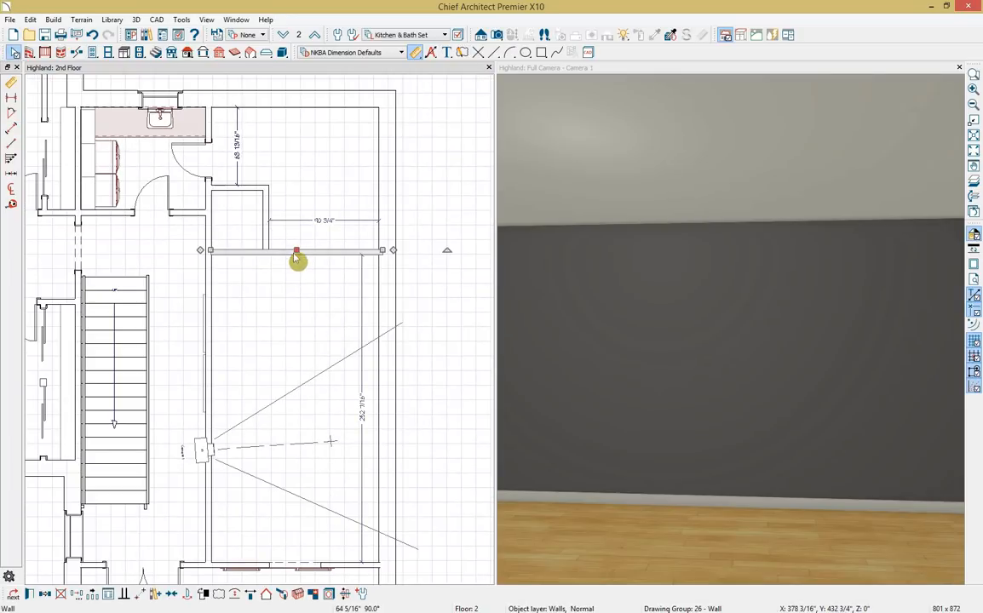
pyautogui.click(363, 422)
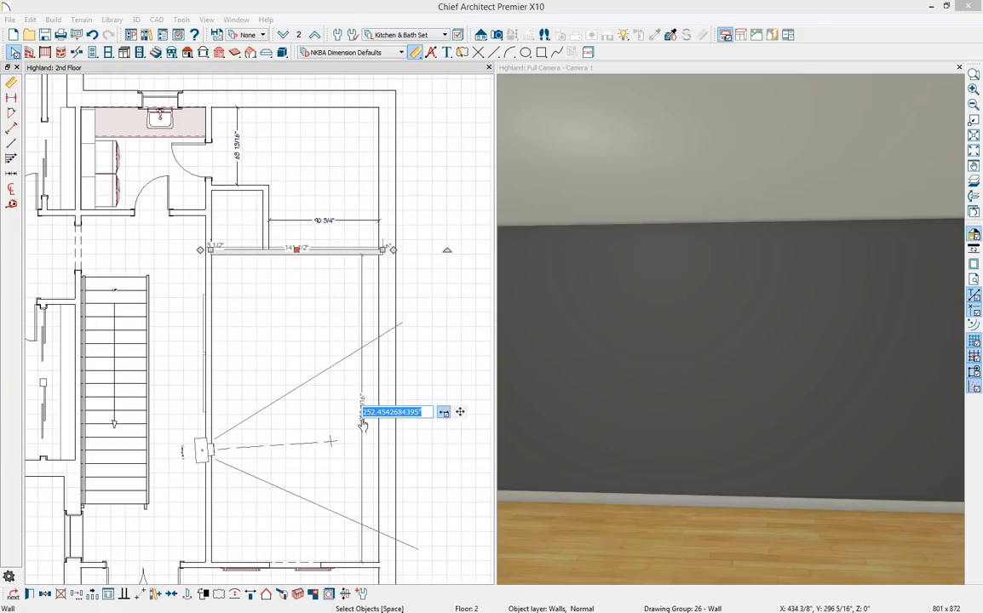
pyautogui.write('249')
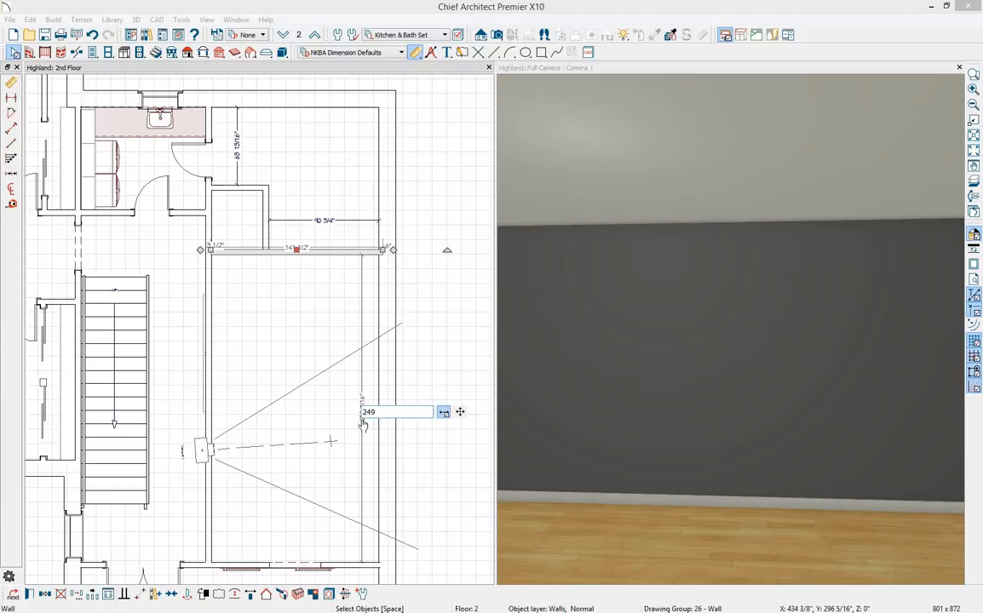
pyautogui.press('Return')
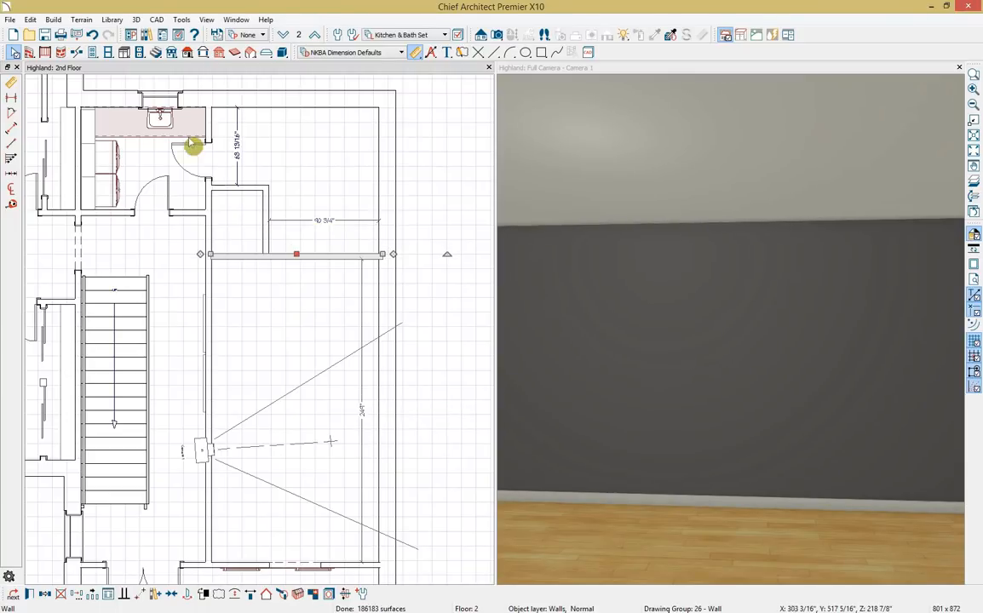
# Move the small enclosure's short wall to 77" instead of 90 3/4".
pyautogui.click(272, 220)
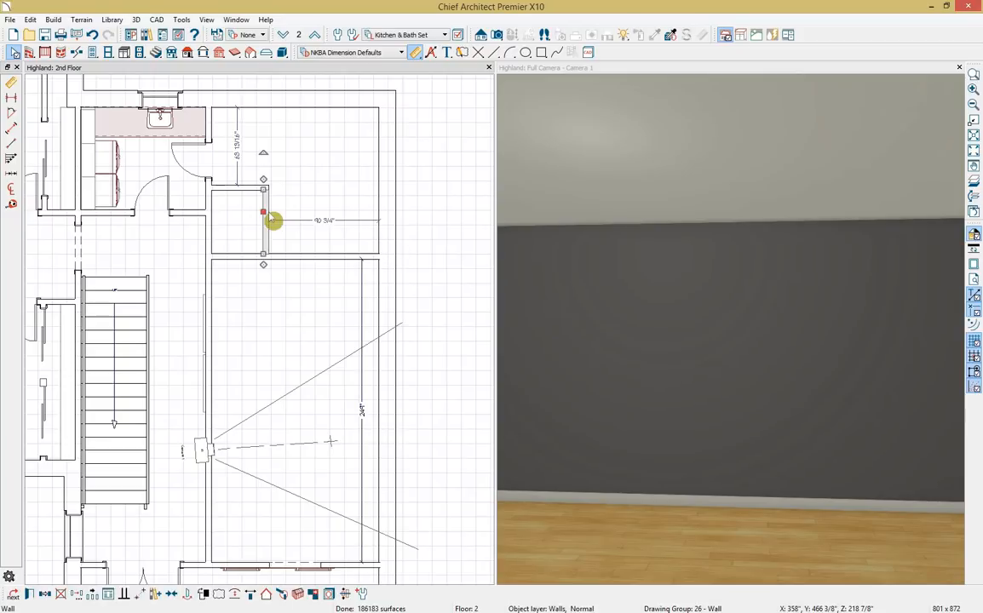
pyautogui.click(324, 219)
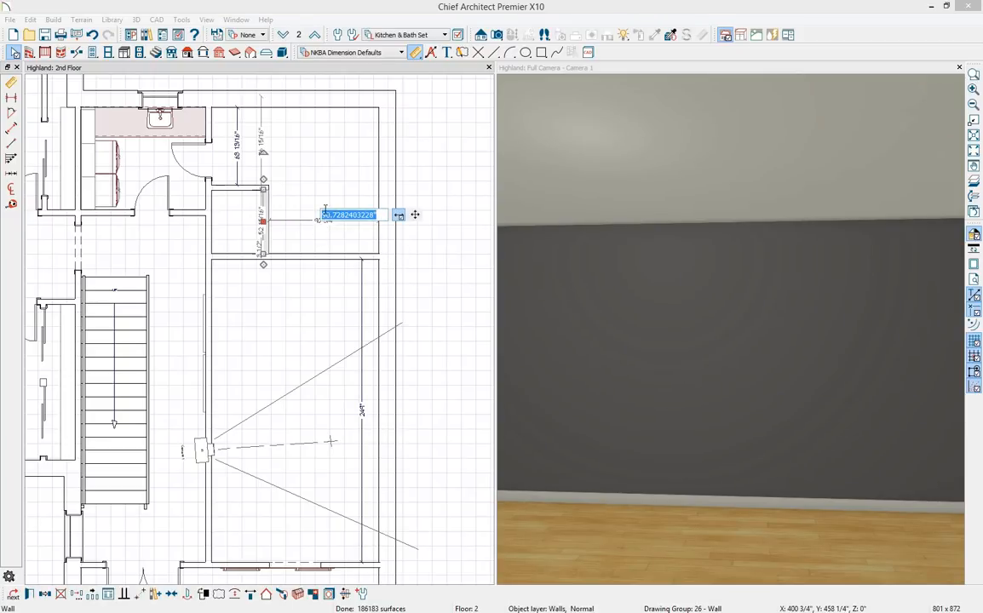
pyautogui.write('77')
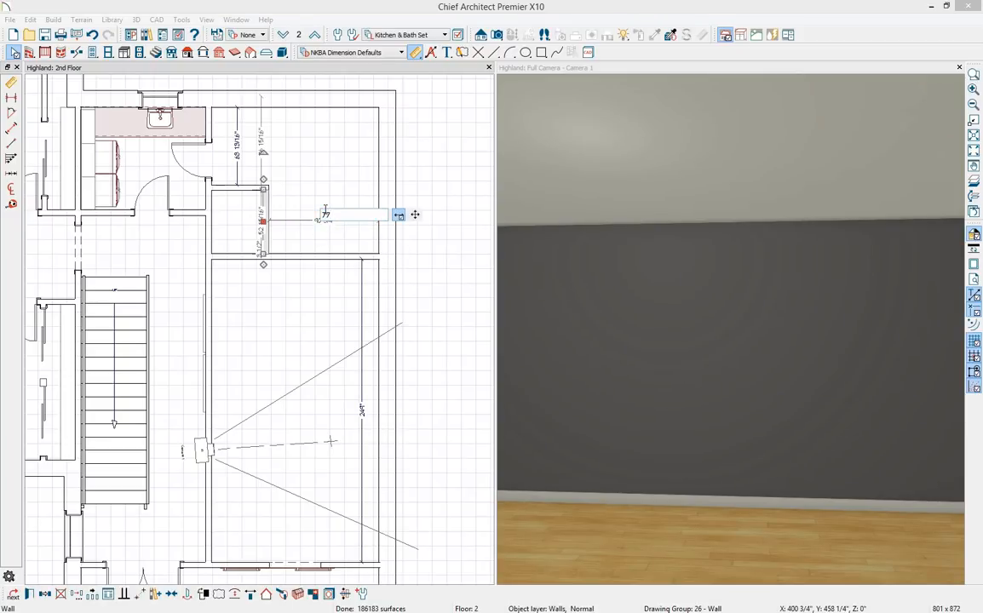
pyautogui.press('Return')
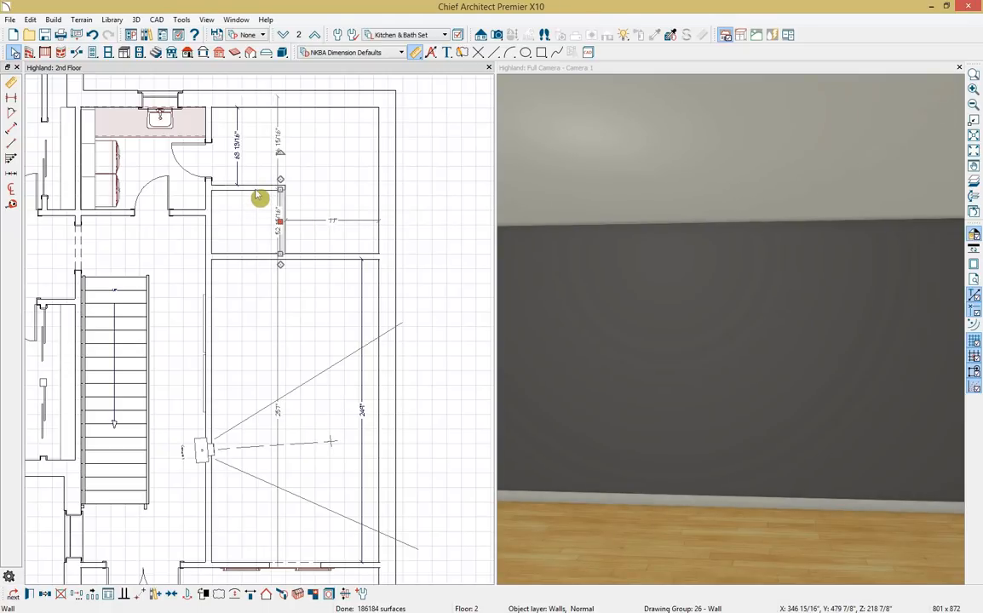
# Set the horizontal partition wall to sit 79" below the upper wall.
pyautogui.click(258, 191)
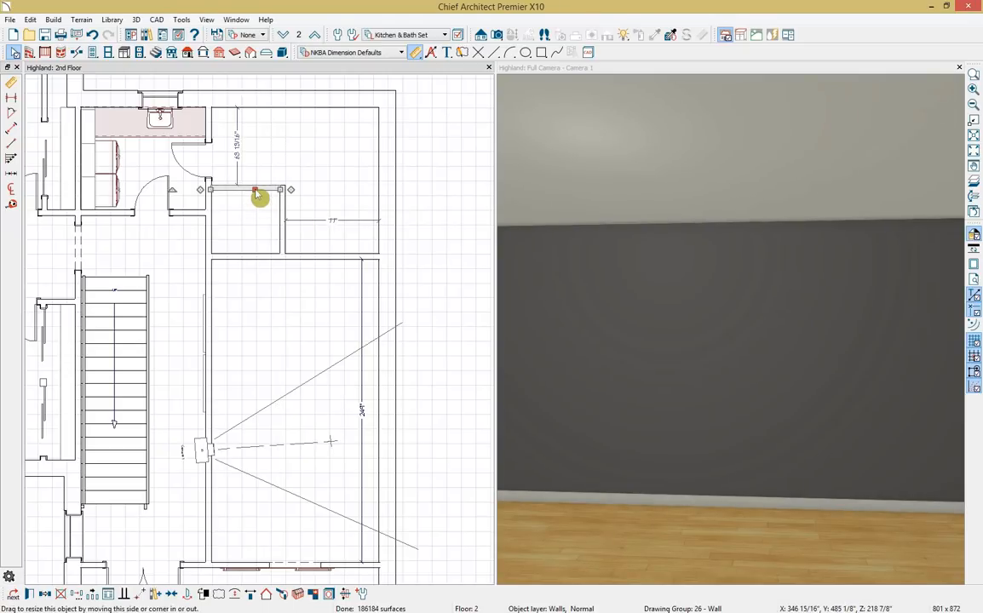
pyautogui.click(239, 146)
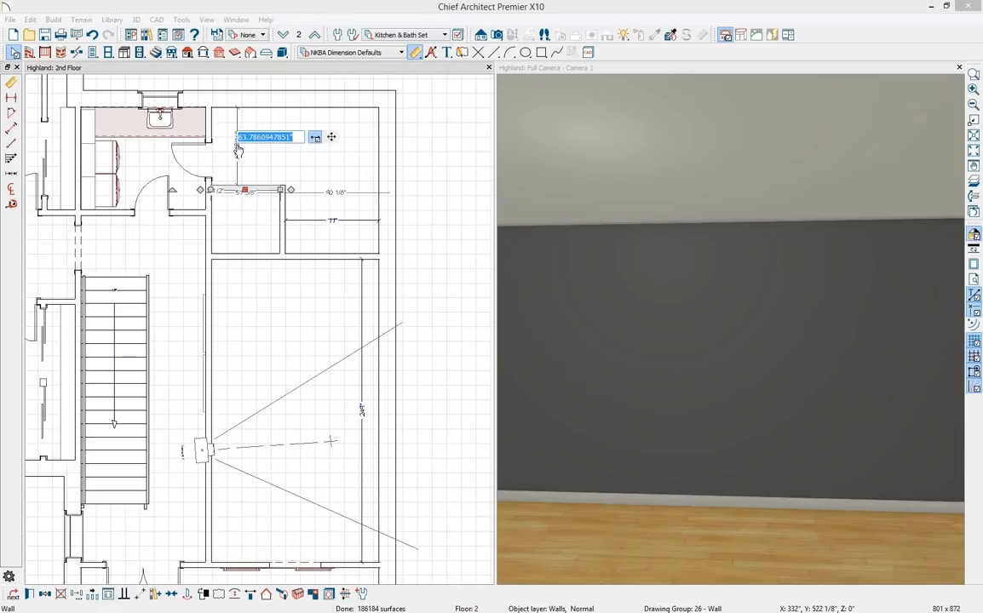
pyautogui.write('79')
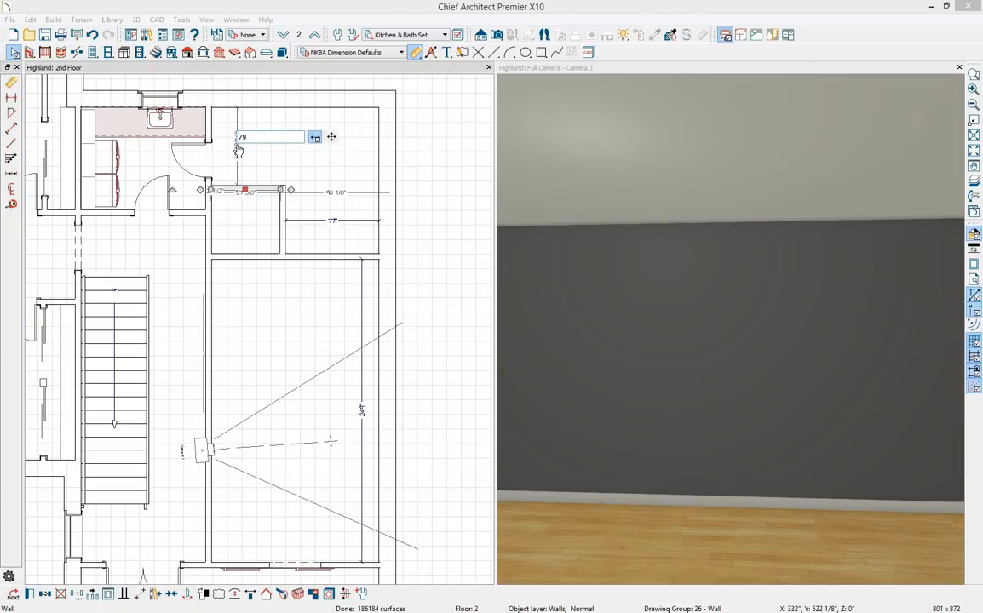
pyautogui.press('Return')
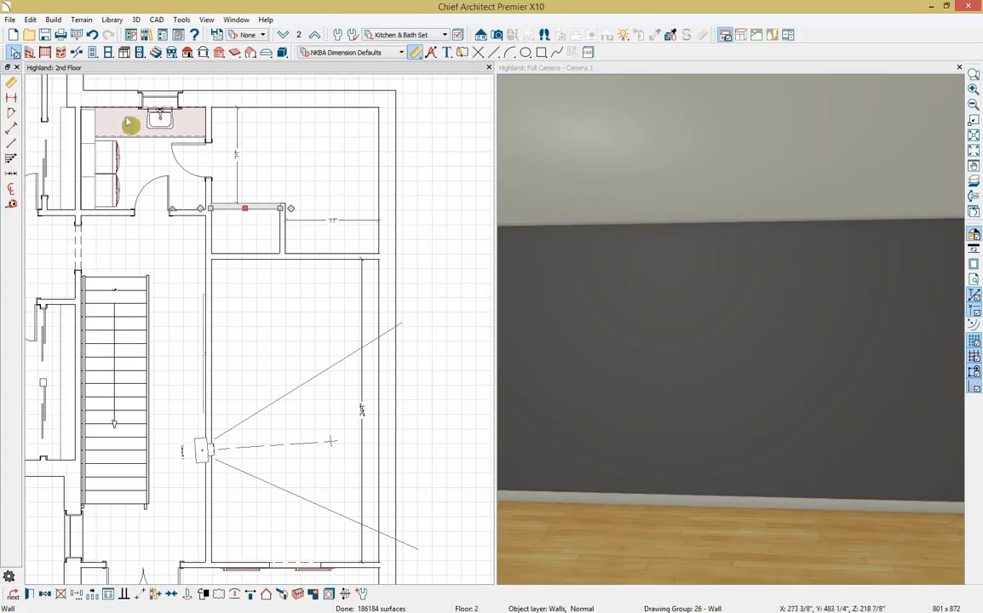
pyautogui.click(29, 19)
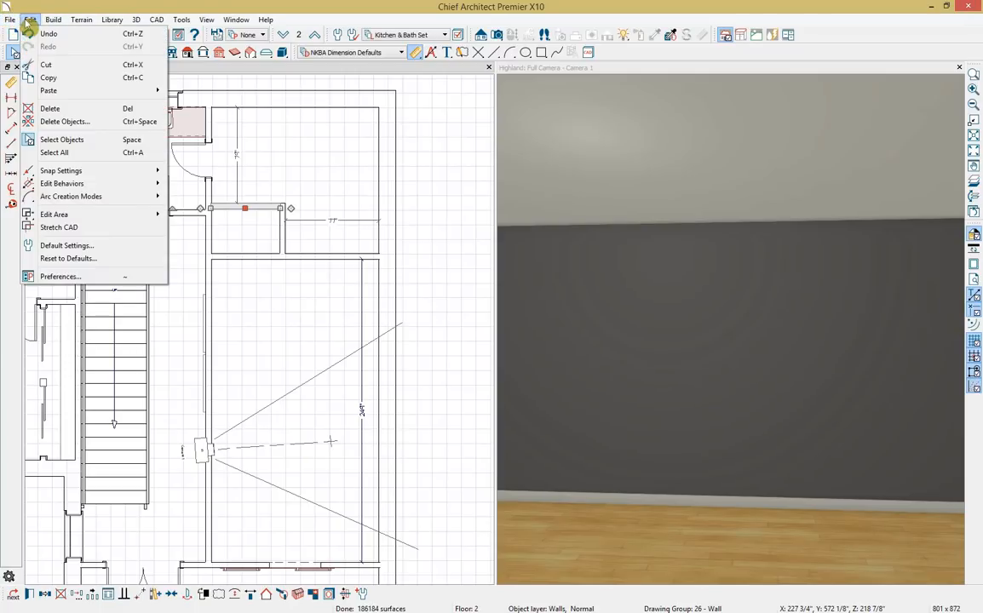
# Delete Manual Dimensions from All Rooms On This Floor using Delete Objects.
pyautogui.click(109, 127)
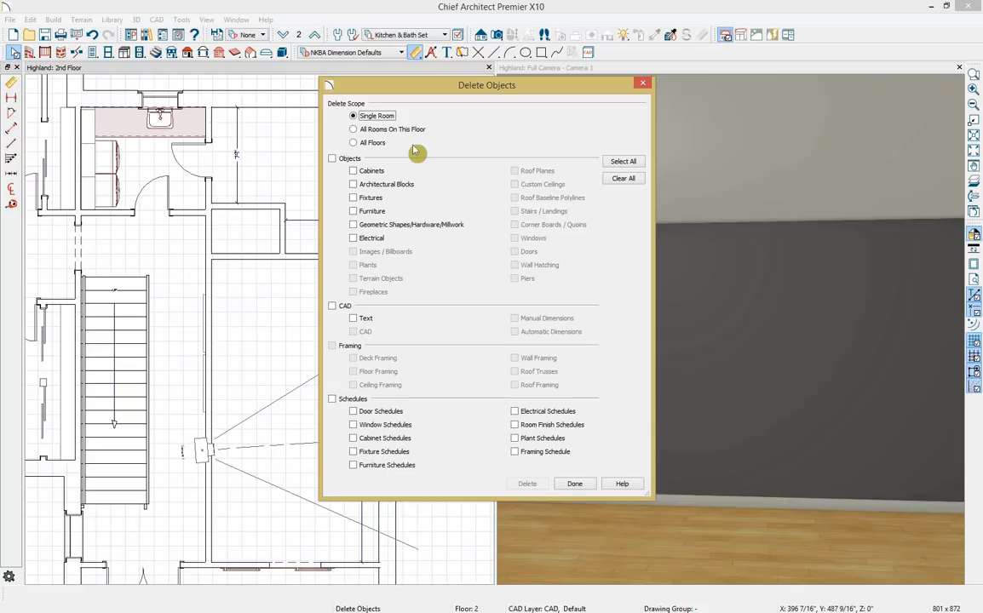
pyautogui.click(355, 130)
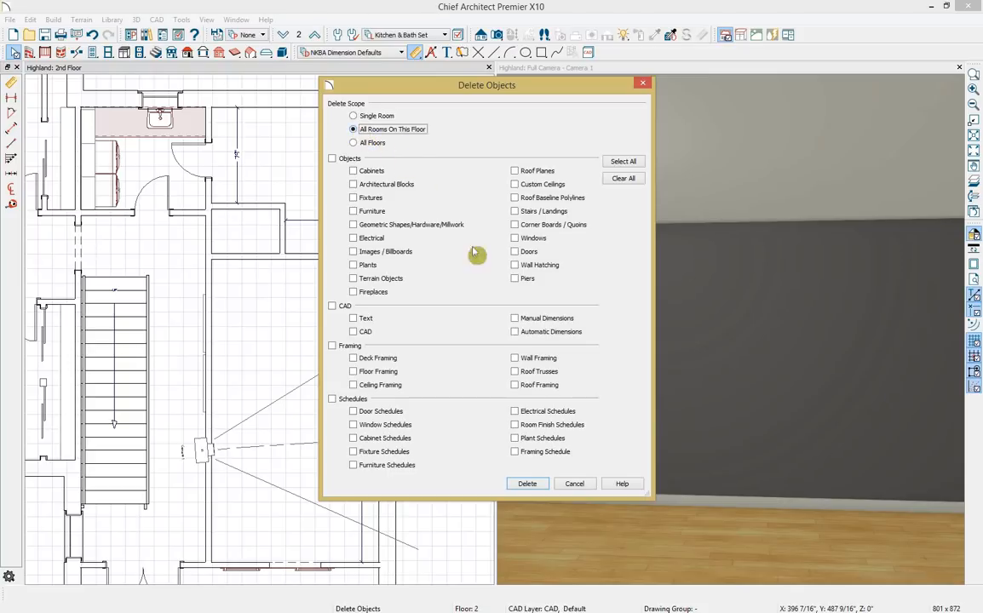
pyautogui.click(514, 319)
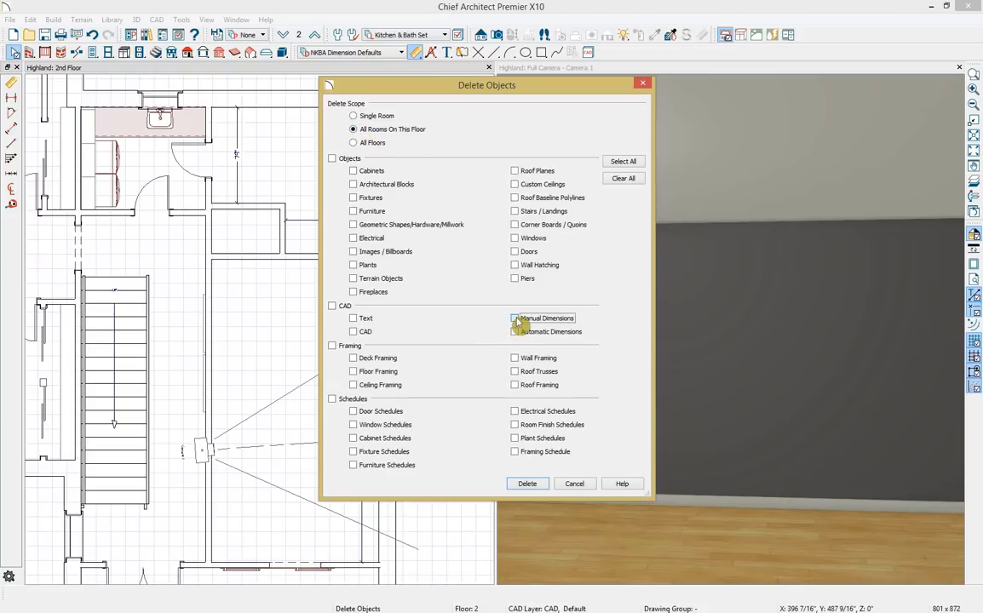
pyautogui.click(527, 483)
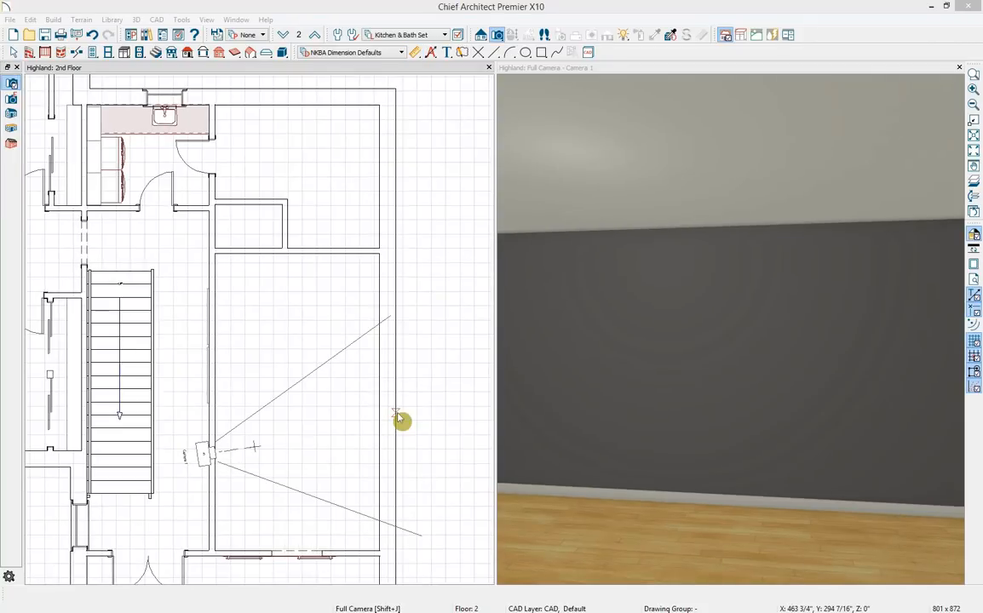
# Set the large room's Room Type to Master Bath.
pyautogui.press('space')
pyautogui.doubleClick(325, 421)
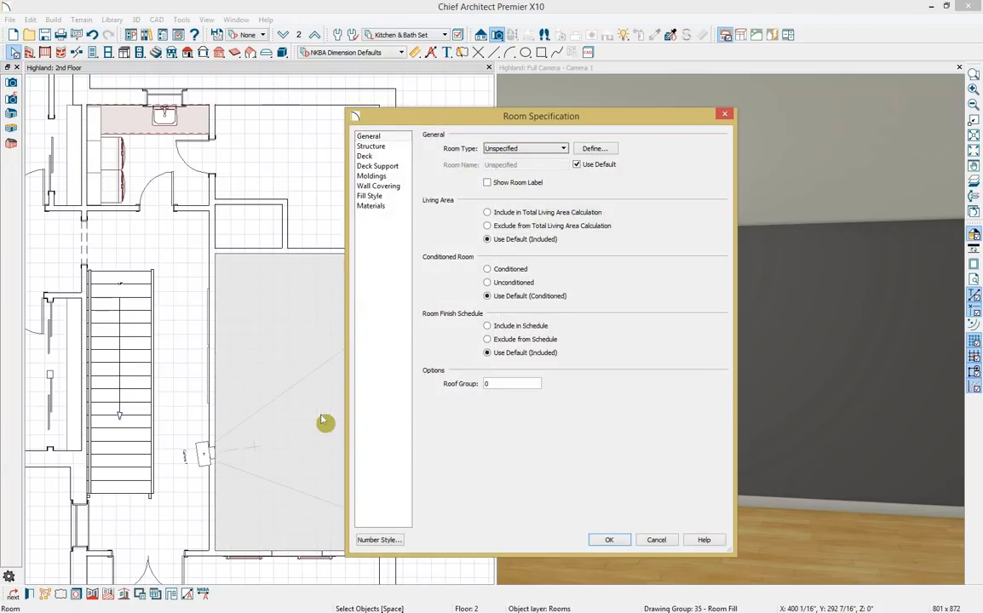
pyautogui.click(562, 149)
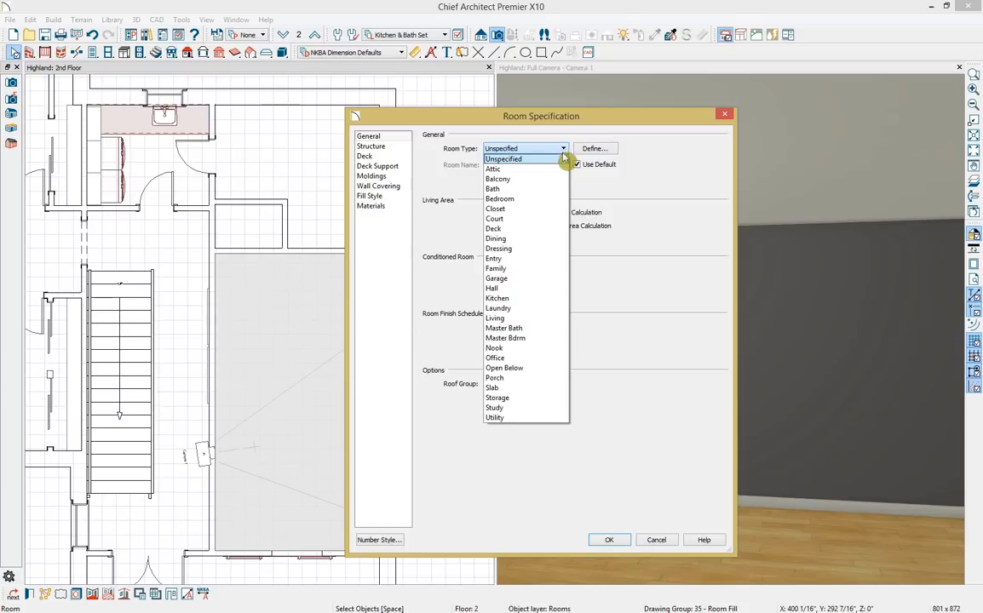
pyautogui.click(560, 332)
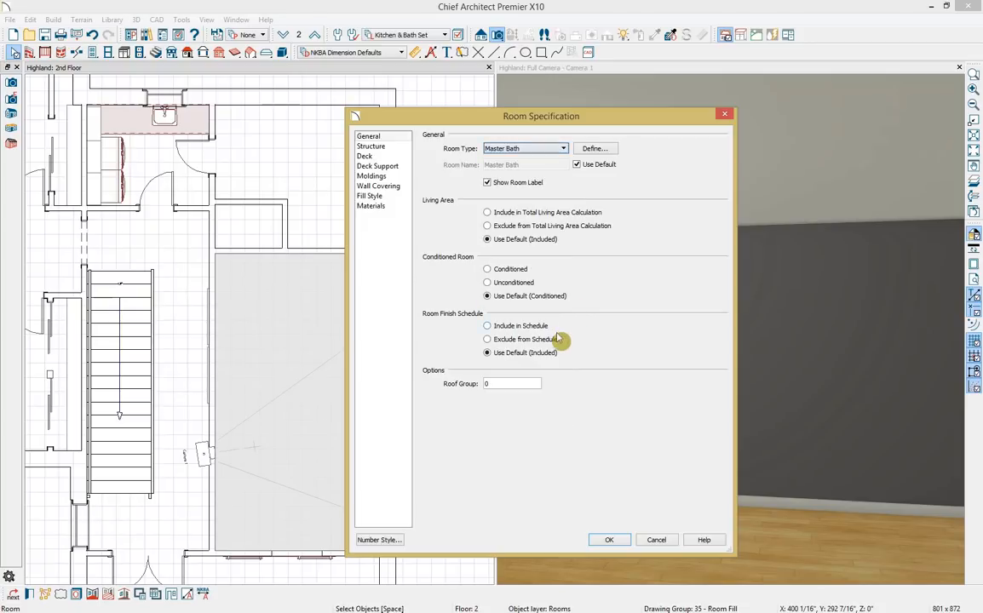
pyautogui.click(620, 545)
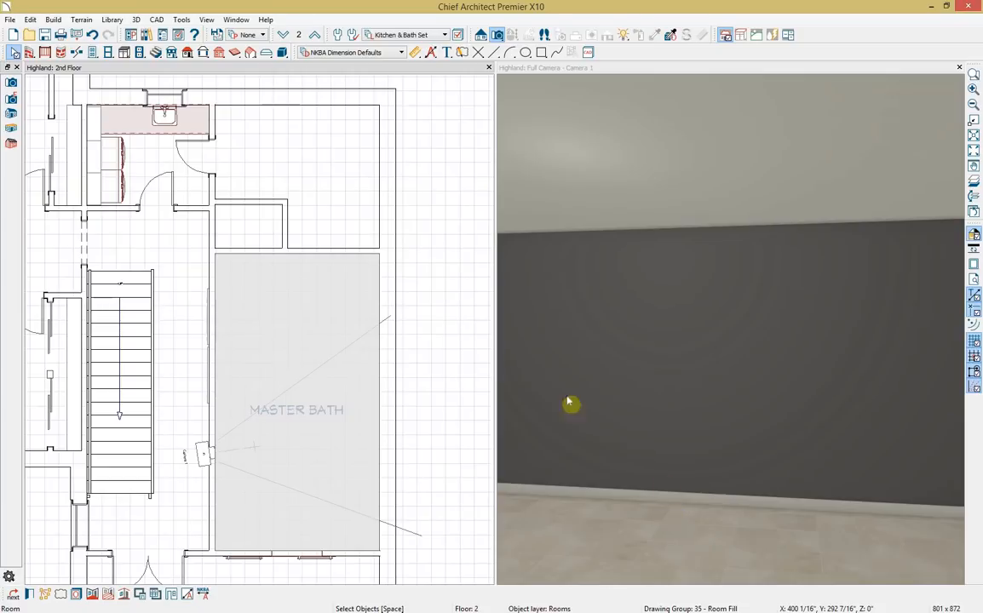
# Set the upper room's Room Type to Closet.
pyautogui.doubleClick(324, 156)
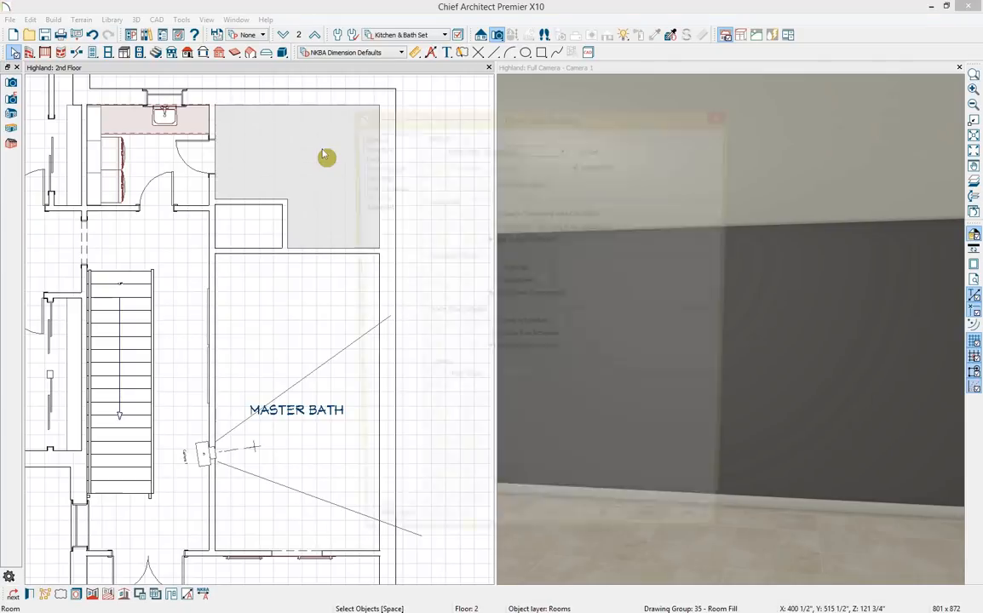
pyautogui.click(563, 148)
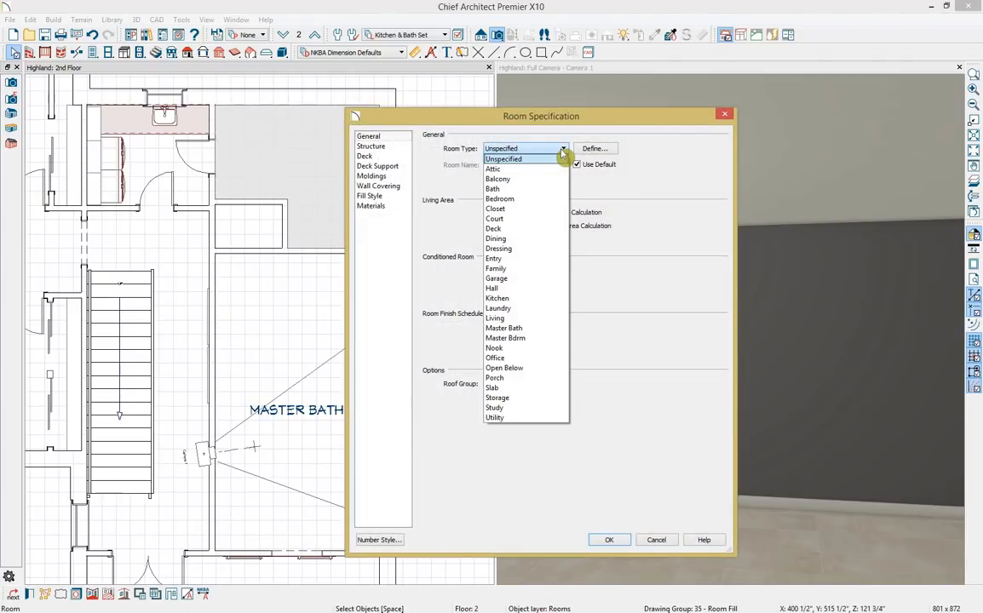
pyautogui.click(542, 213)
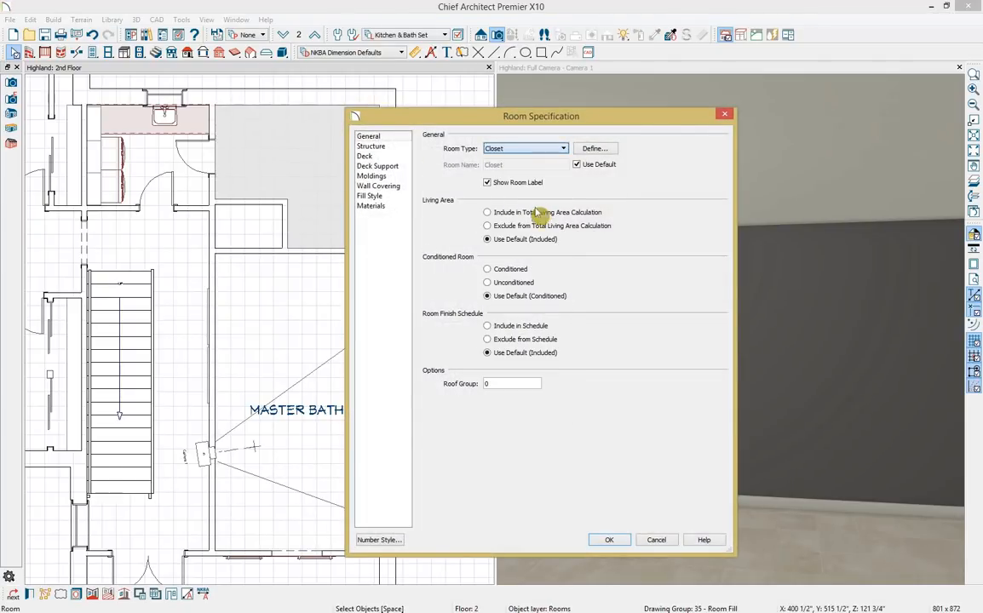
pyautogui.click(612, 541)
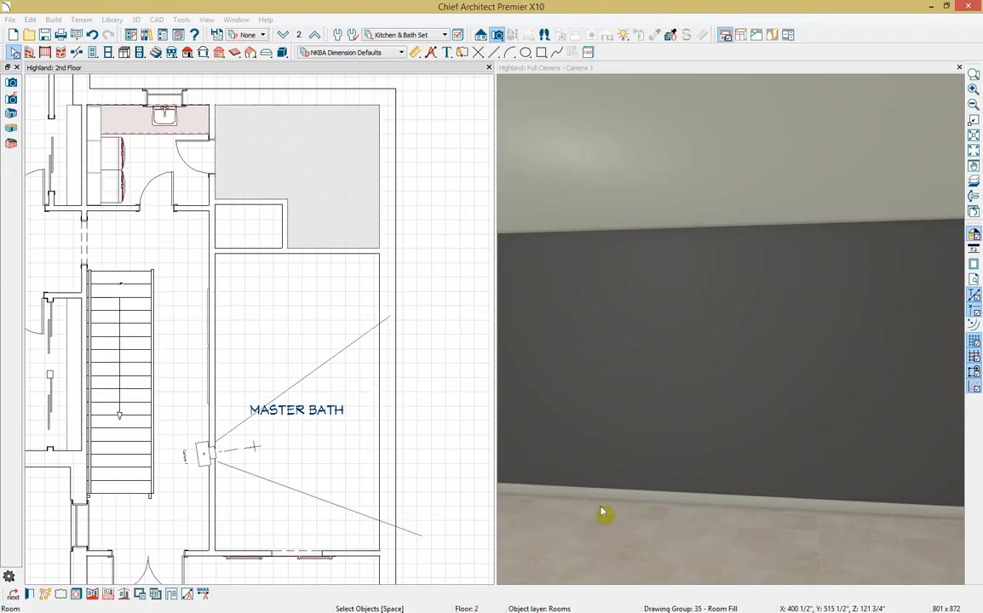
# Set the small enclosure's Room Type to Bath.
pyautogui.doubleClick(235, 227)
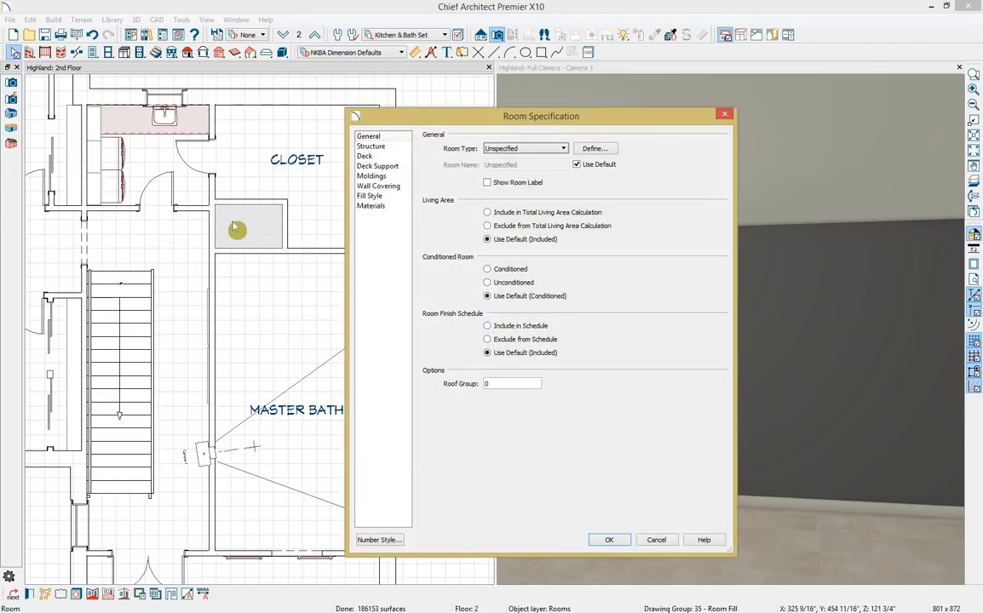
pyautogui.click(562, 149)
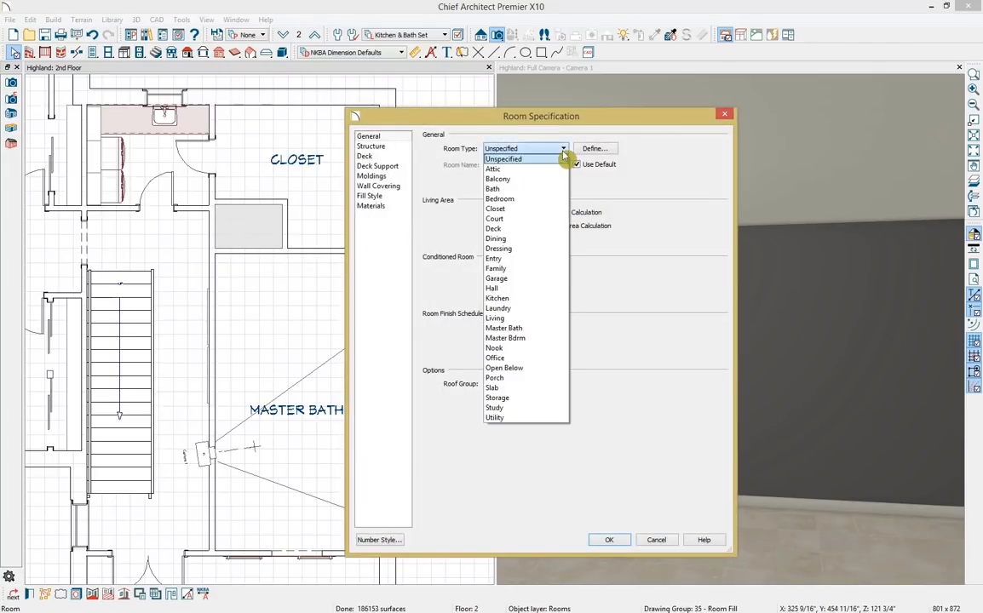
pyautogui.click(546, 193)
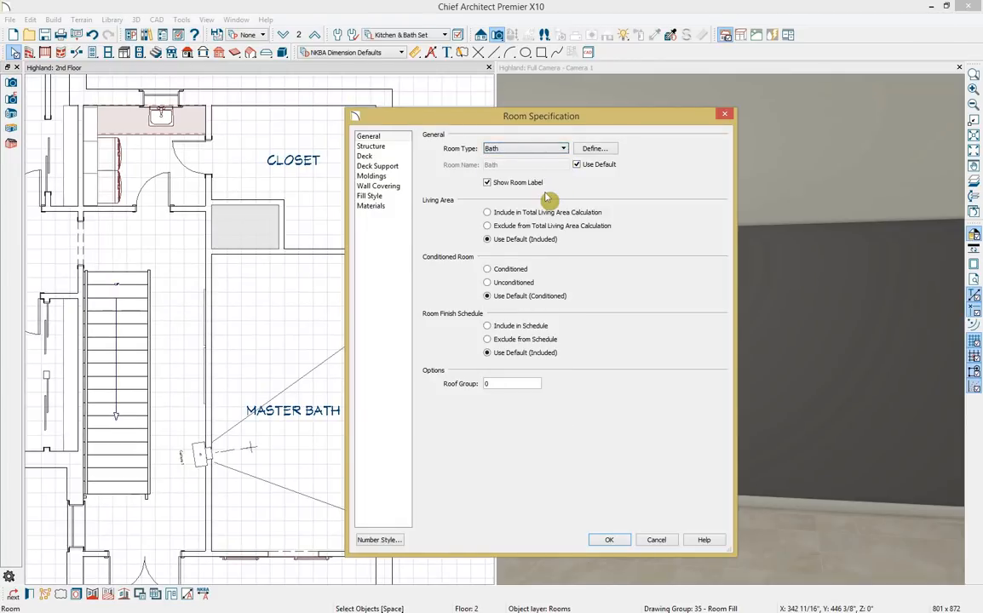
pyautogui.click(379, 146)
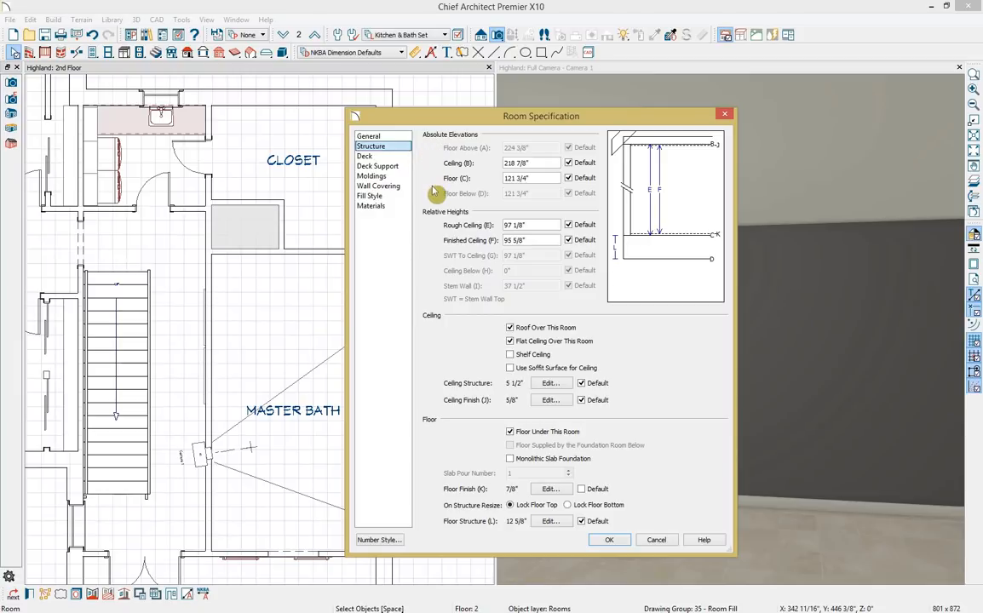
pyautogui.click(608, 540)
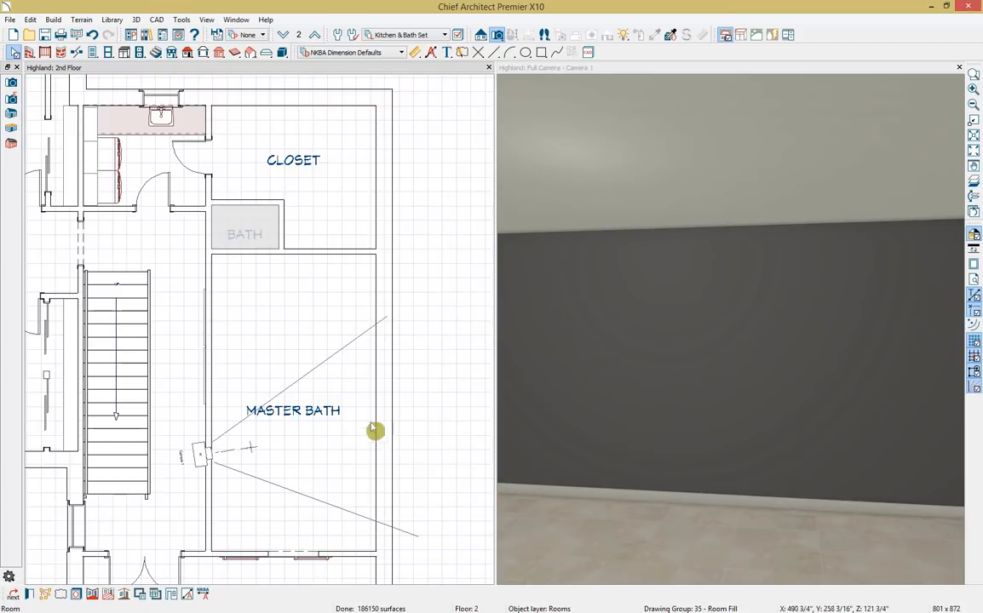
# Turn off display of the Room Labels layer via the MASTER BATH label's layer properties.
pyautogui.click(324, 418)
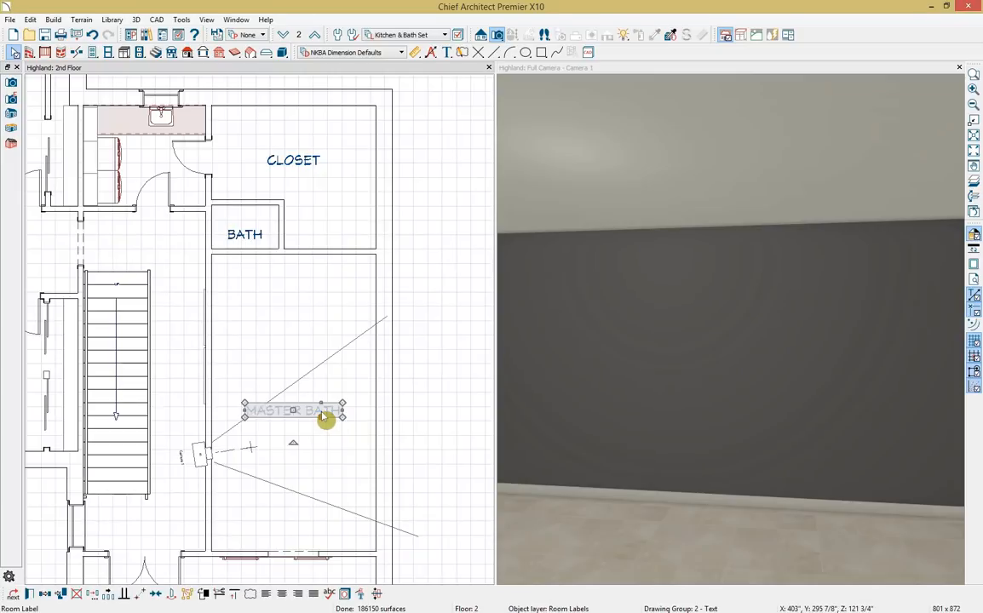
pyautogui.click(345, 596)
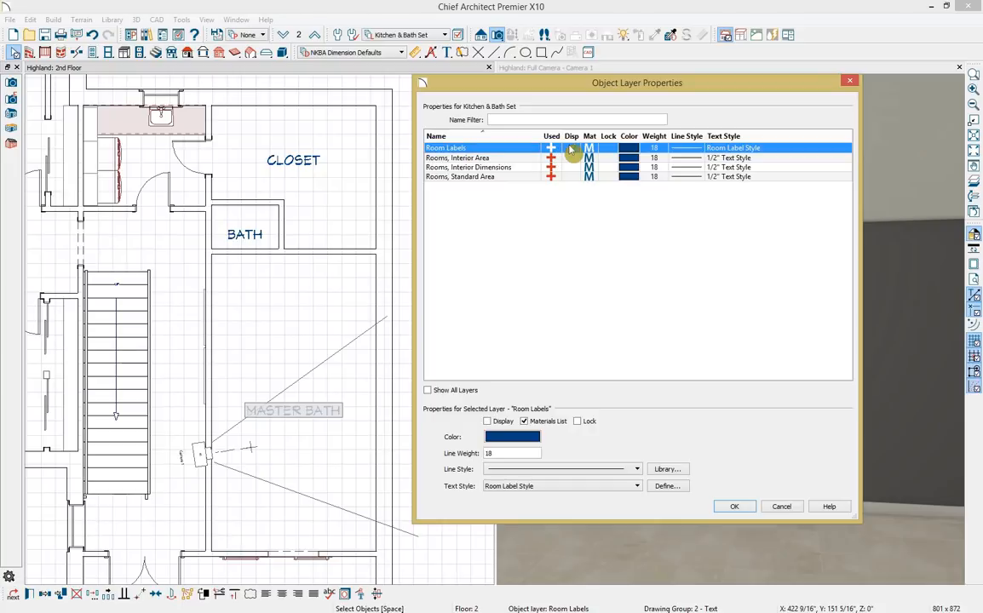
pyautogui.click(731, 508)
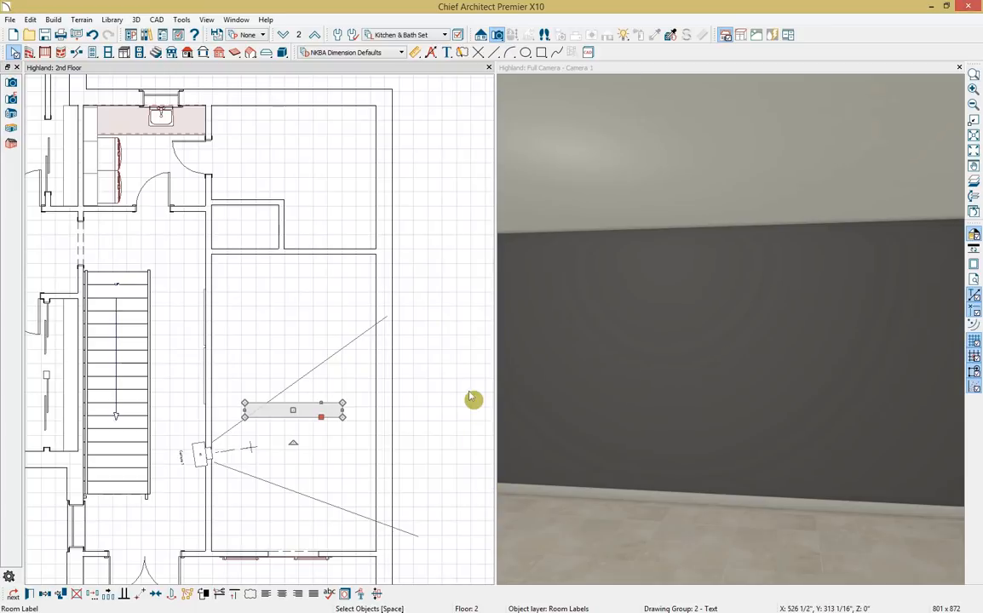
pyautogui.doubleClick(719, 68)
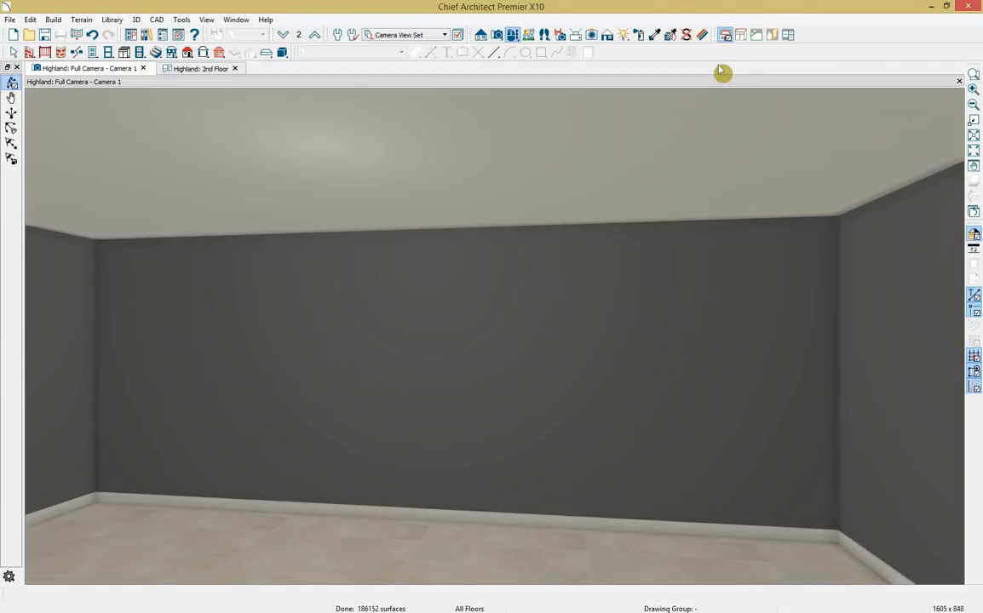
# Turn and pull back the camera, then pan until the whole French doorway is visible.
pyautogui.click(513, 38)
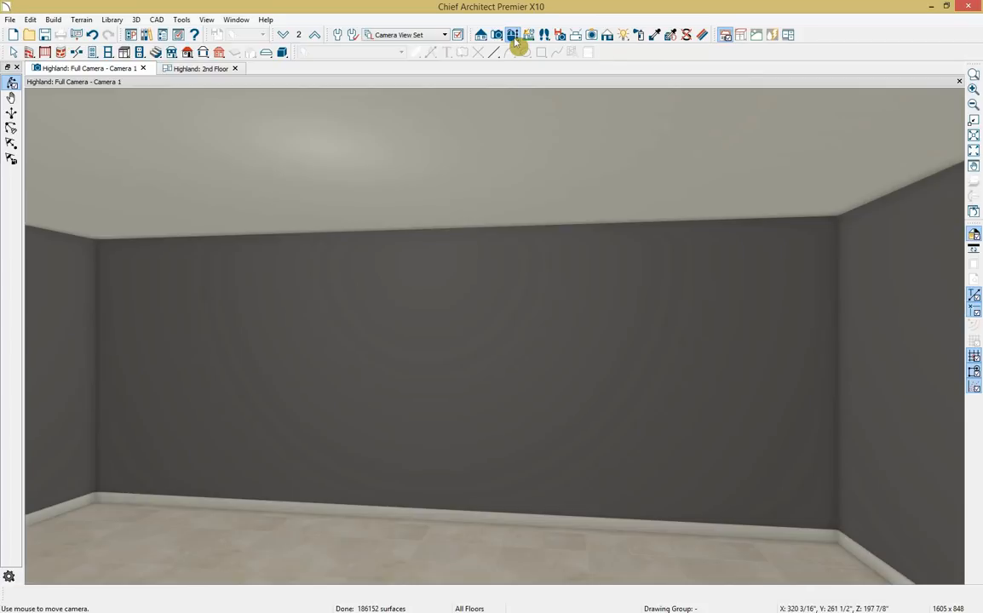
pyautogui.moveTo(607, 362); pyautogui.dragTo(696, 355)
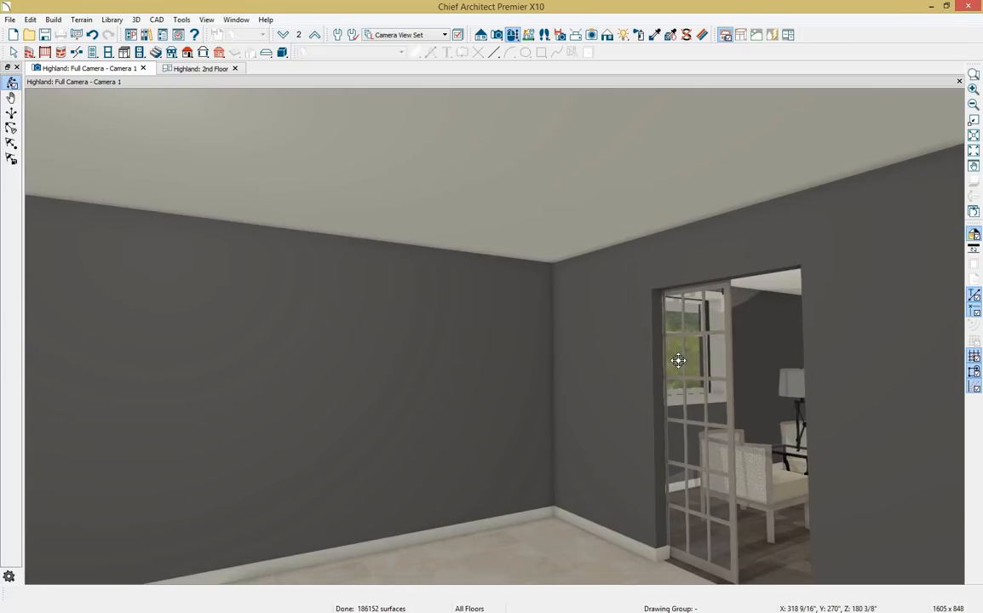
pyautogui.scroll(-1, 678, 361)
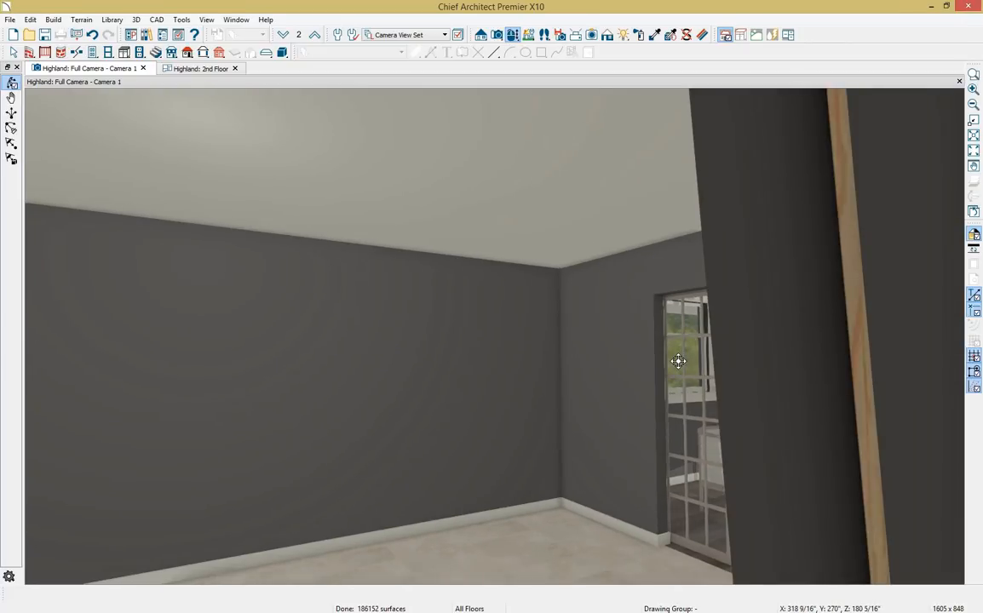
pyautogui.moveTo(678, 361); pyautogui.dragTo(977, 293, button='middle')
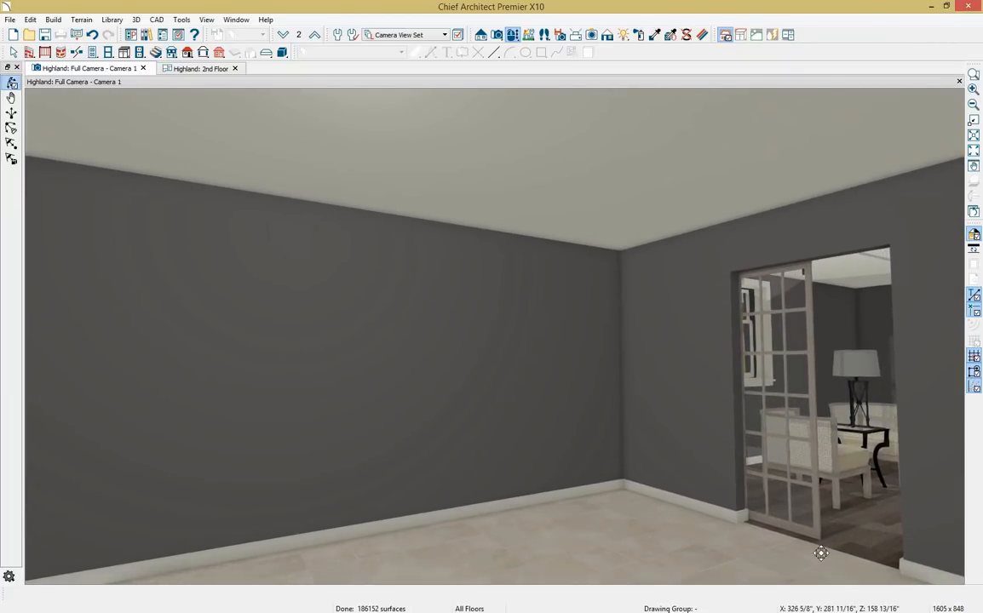
# Sample the adjoining bleached Cherry 5" plank floor and paint the limestone floor with it.
pyautogui.click(652, 34)
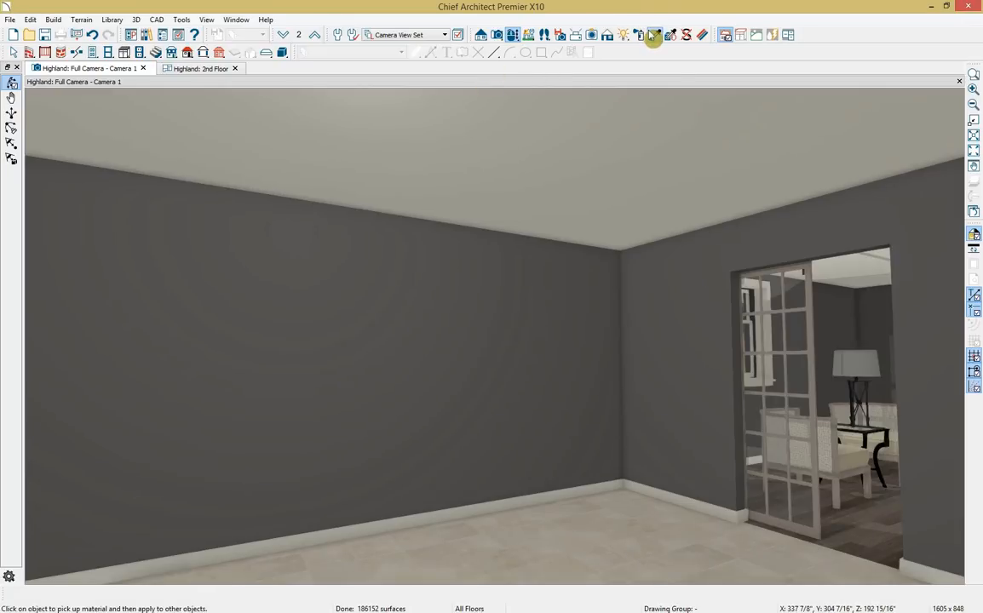
pyautogui.click(881, 526)
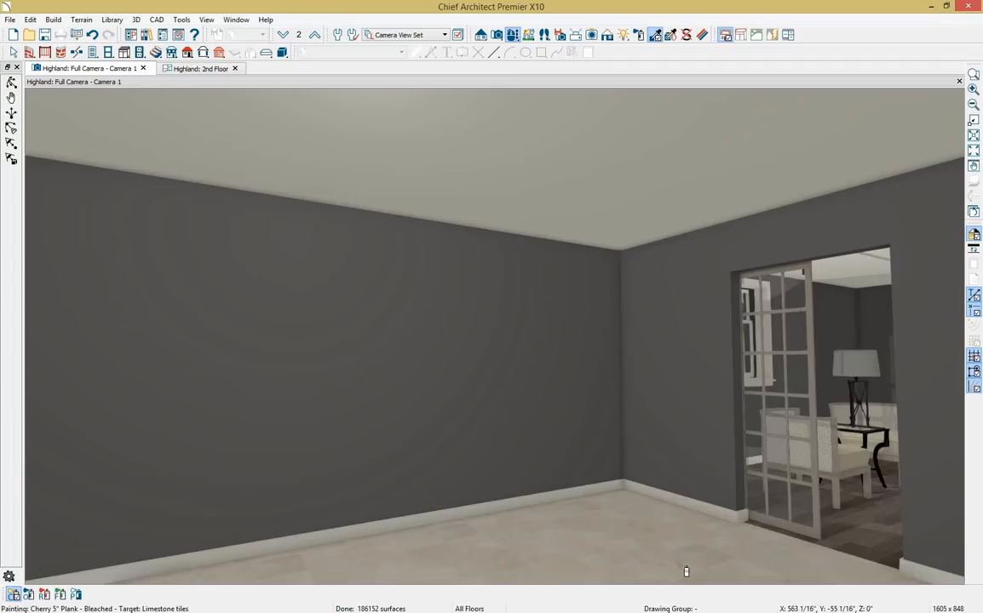
pyautogui.click(686, 572)
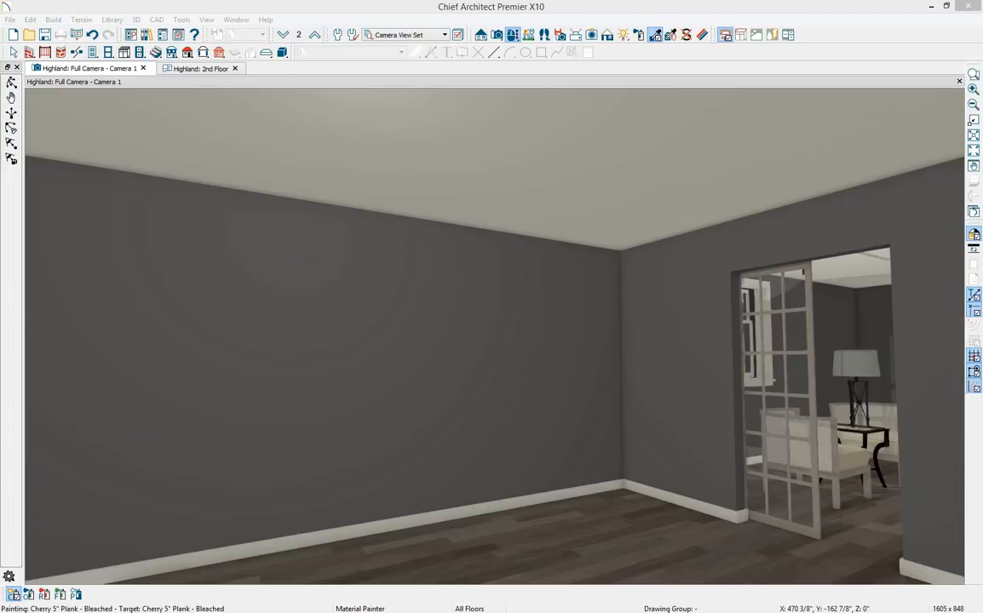
pyautogui.hotkey('alt', 'Tab')
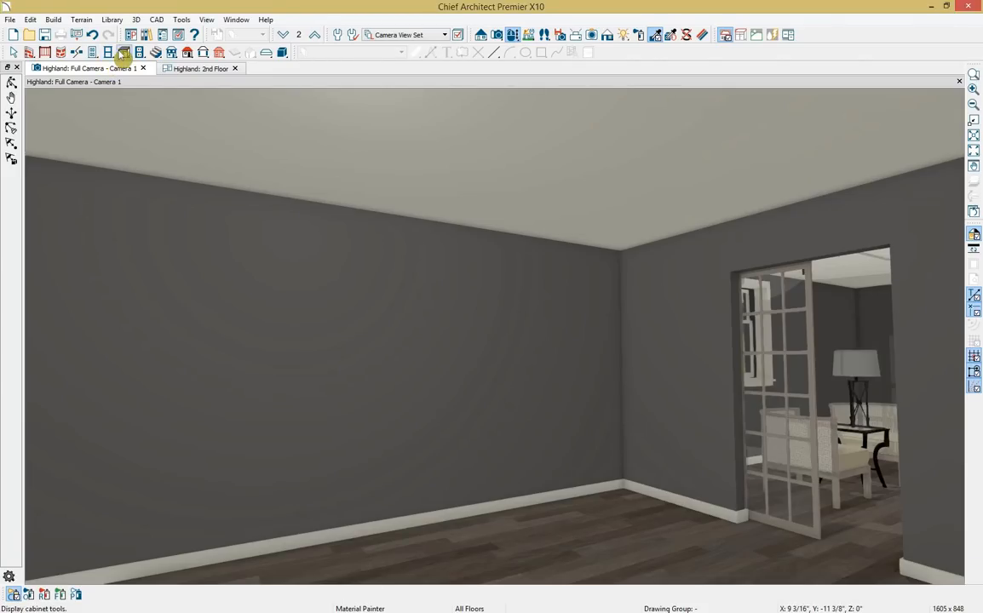
# Place a 24-inch base cabinet against the Master Bath back wall and open its specification dialog.
pyautogui.click(124, 53)
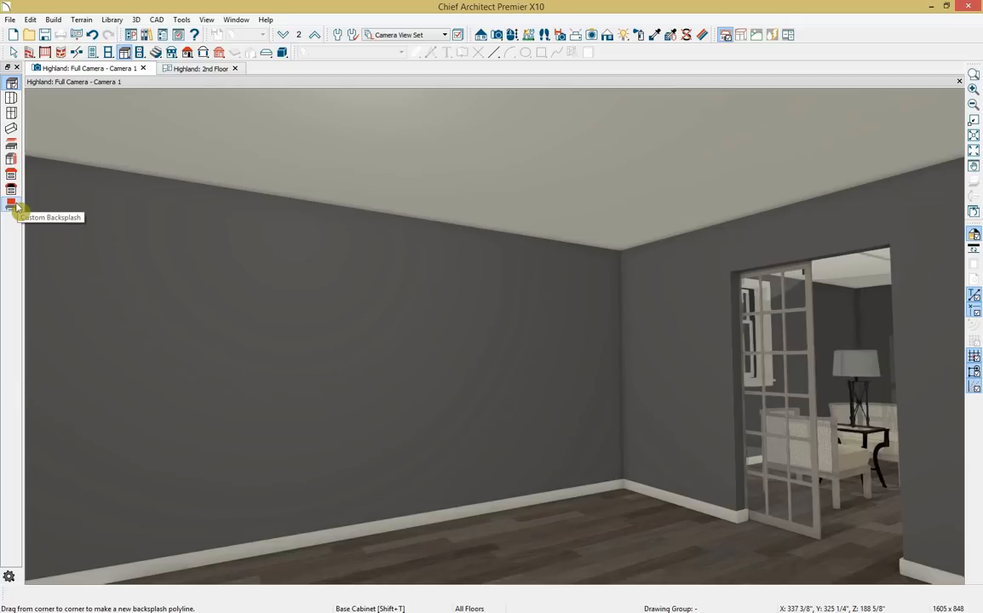
pyautogui.click(12, 85)
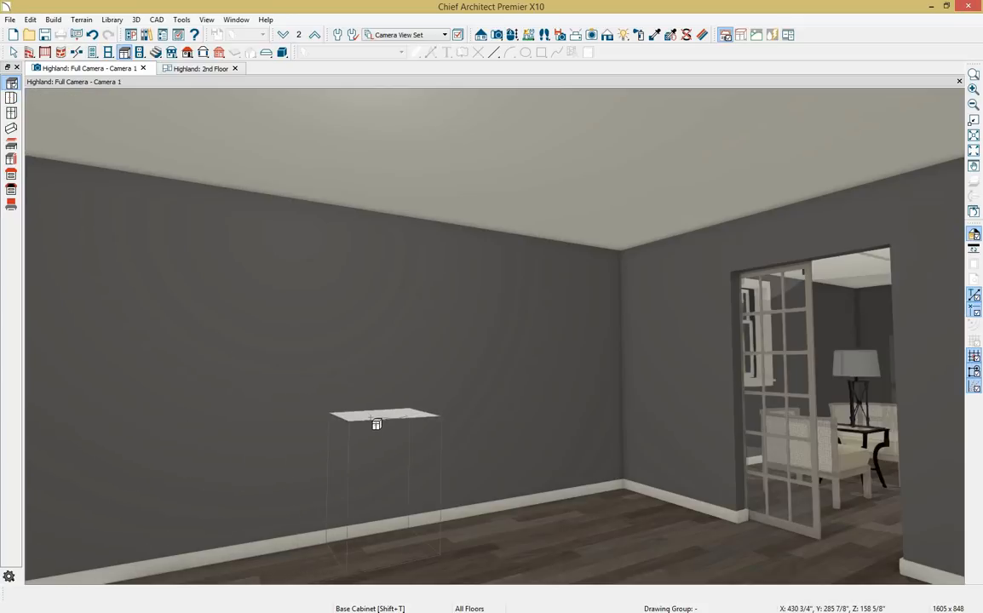
pyautogui.click(372, 426)
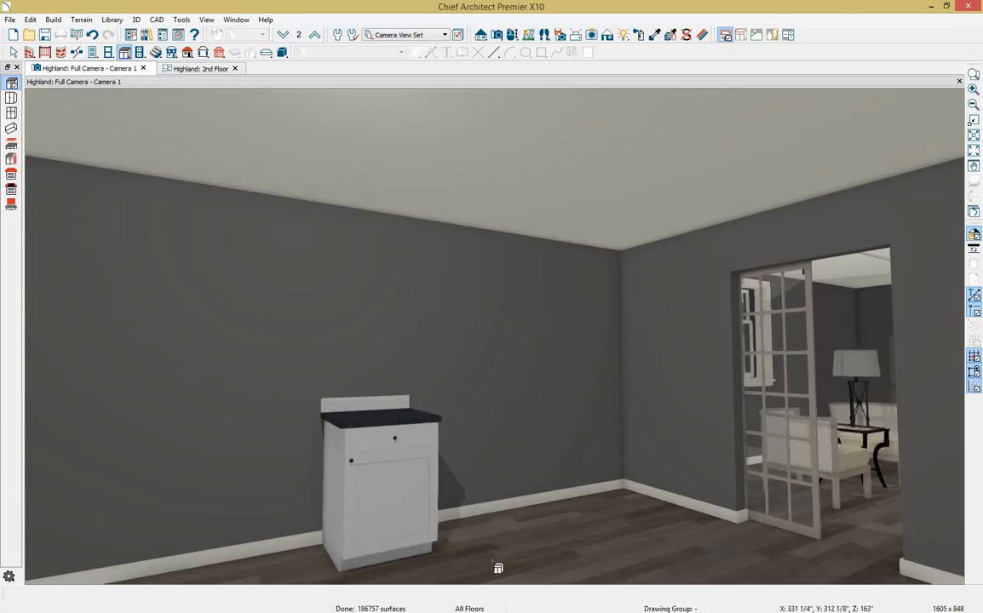
pyautogui.click(391, 446)
pyautogui.doubleClick(391, 446)
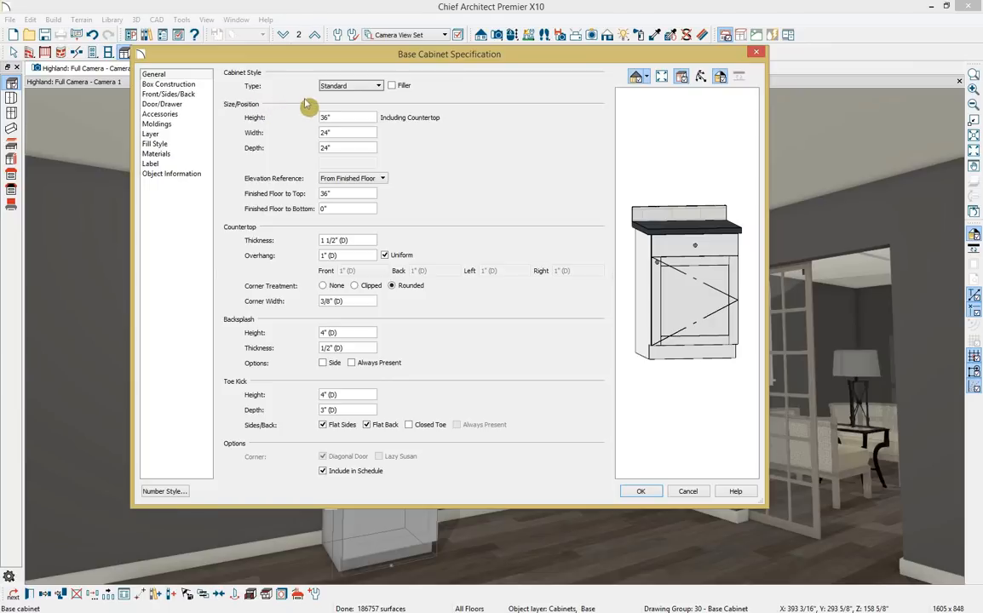
# Set the base cabinet's width to 90 inches.
pyautogui.click(378, 86)
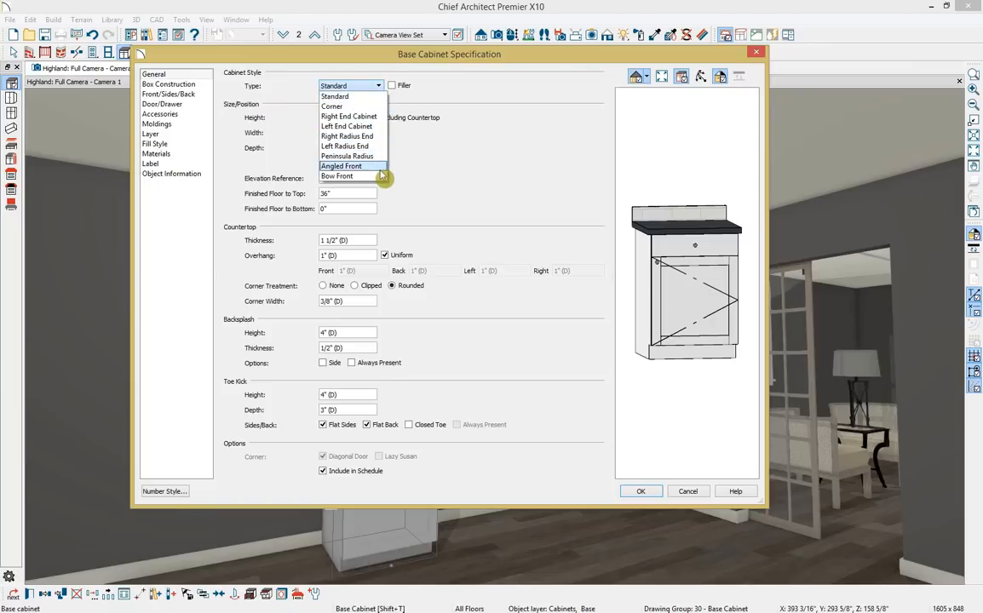
pyautogui.click(422, 184)
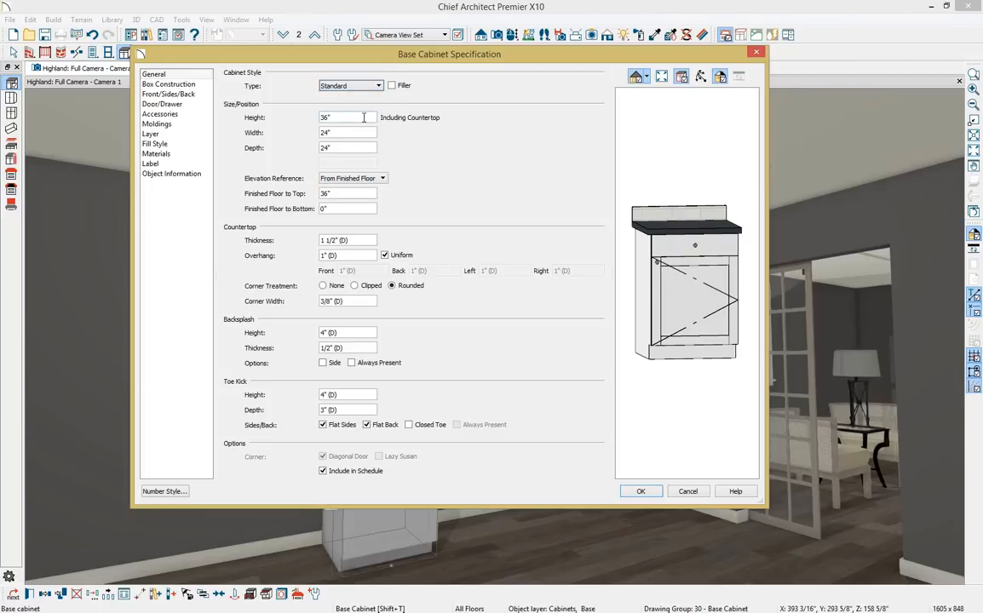
pyautogui.moveTo(363, 118); pyautogui.dragTo(285, 119)
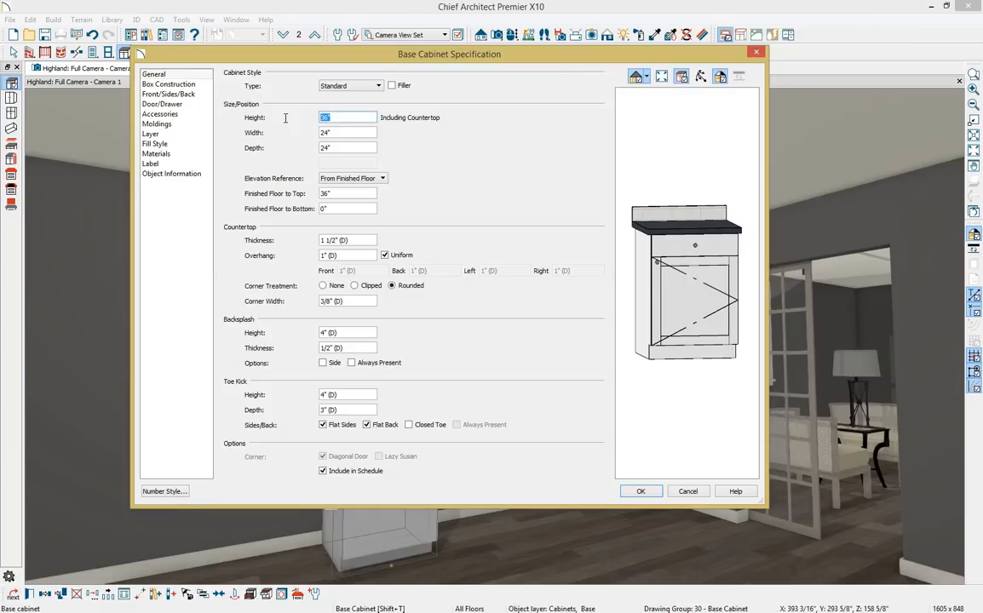
pyautogui.press('Tab')
pyautogui.write('90')
pyautogui.press('Tab')
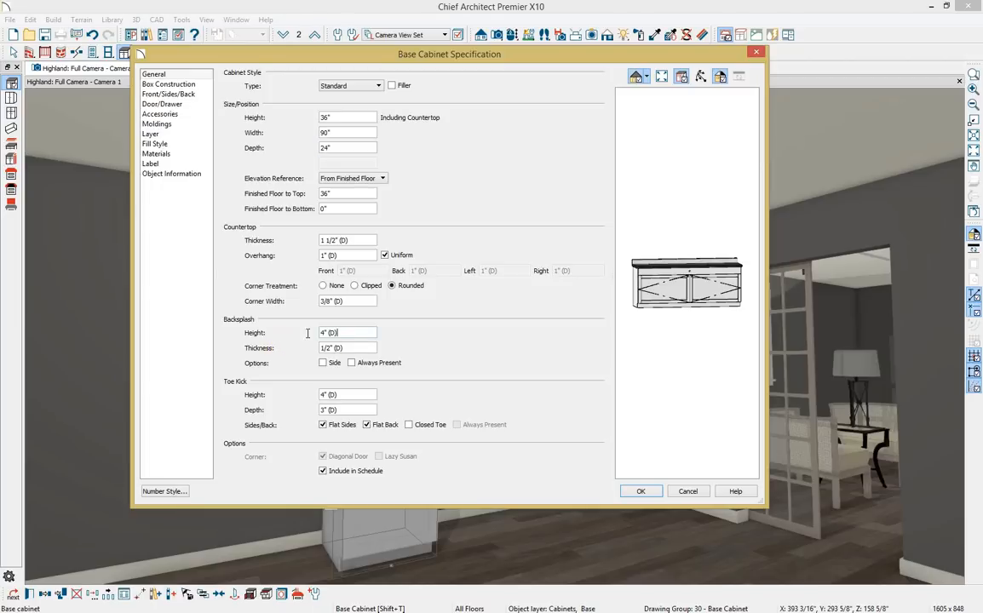
# Set backsplash height to 0 and toe kick depth to 24 inches, and make the toe closed.
pyautogui.click(328, 333)
pyautogui.write('0')
pyautogui.press('Tab')
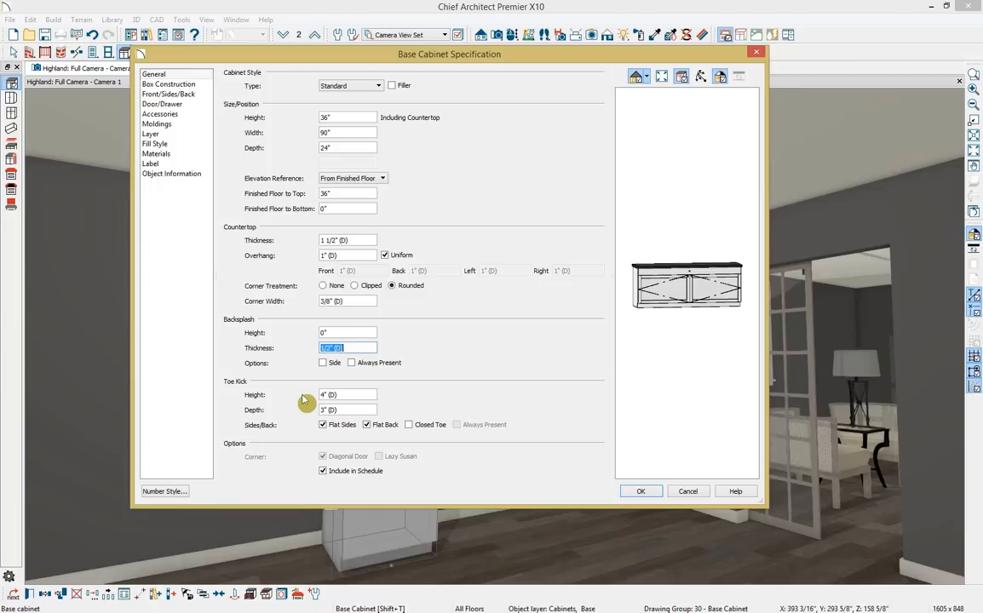
pyautogui.click(351, 412)
pyautogui.moveTo(352, 411); pyautogui.dragTo(256, 410)
pyautogui.write('24')
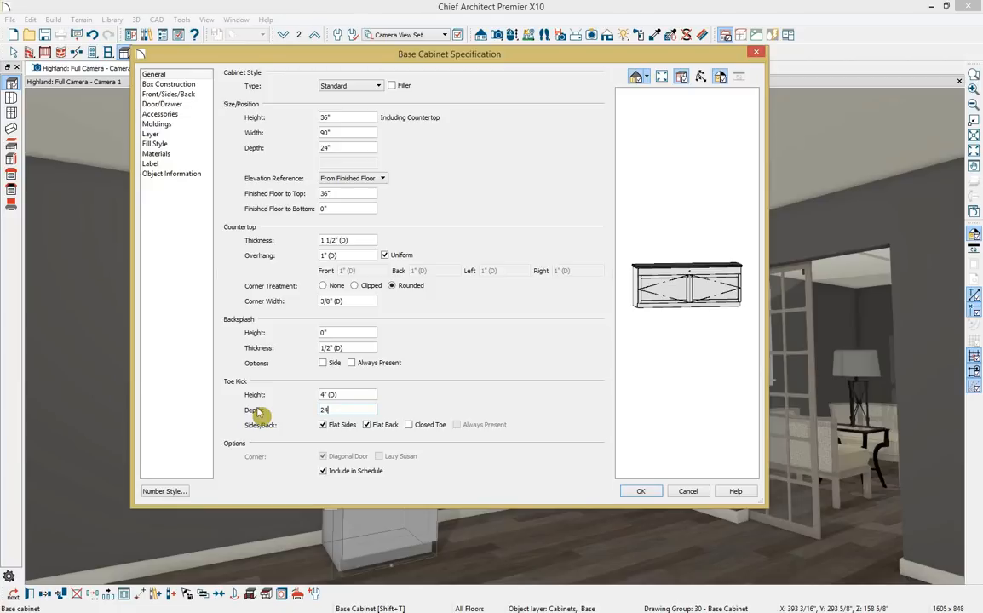
pyautogui.press('Tab')
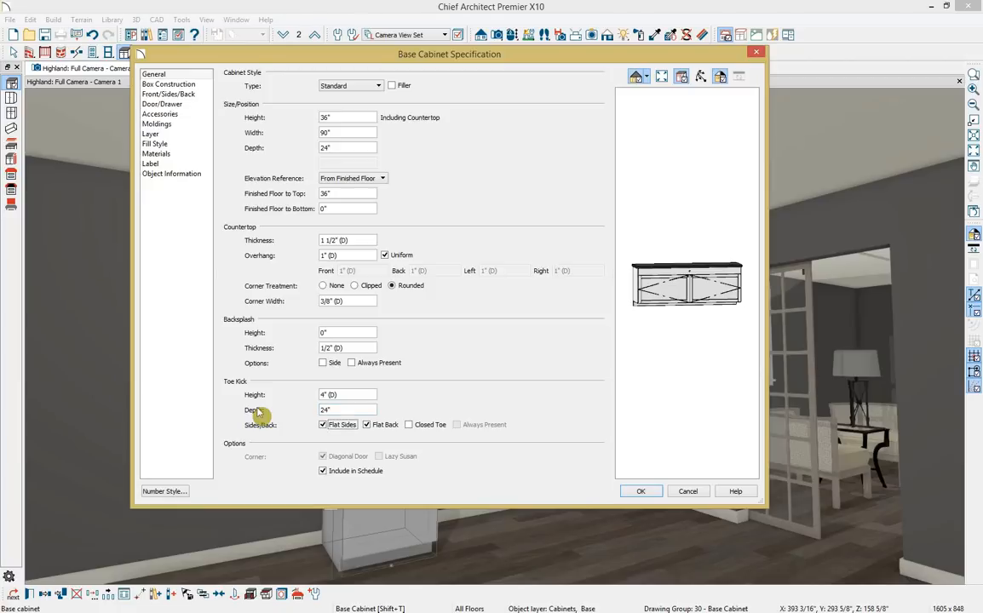
pyautogui.click(409, 425)
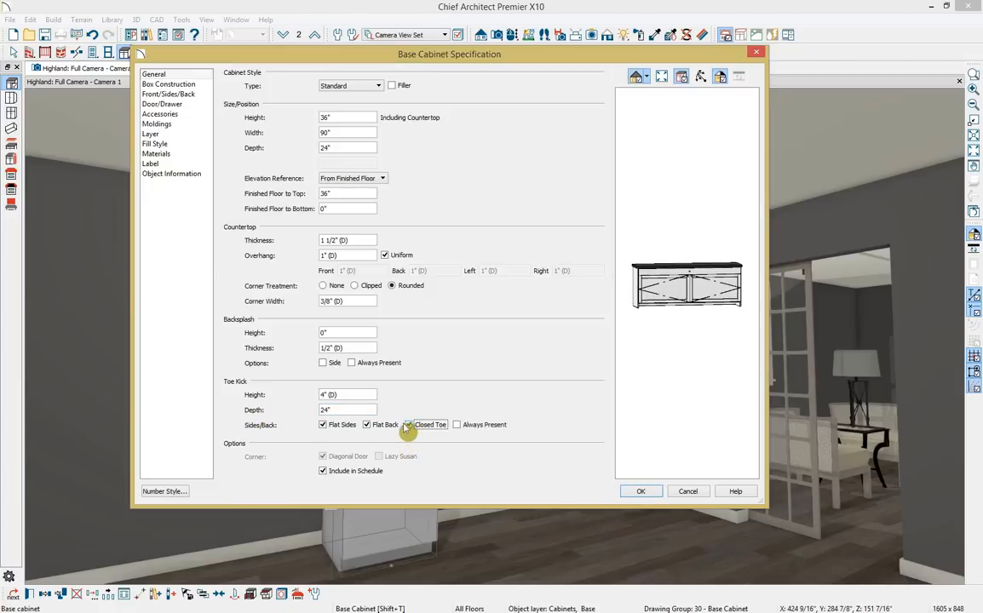
# Switch the cabinet's doors and drawers to inset construction, then view the Front/Sides/Back layout.
pyautogui.click(189, 86)
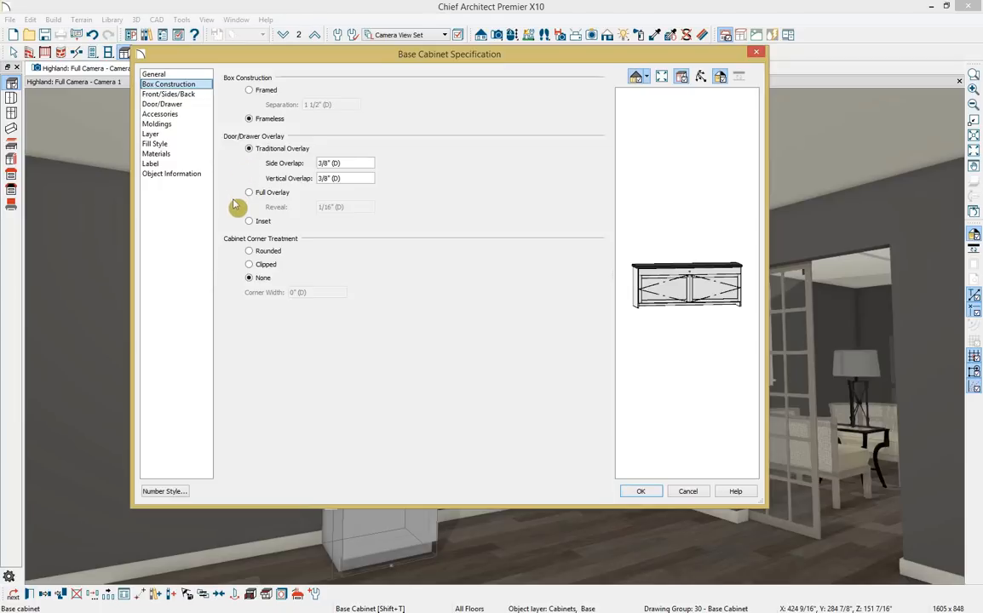
pyautogui.click(249, 221)
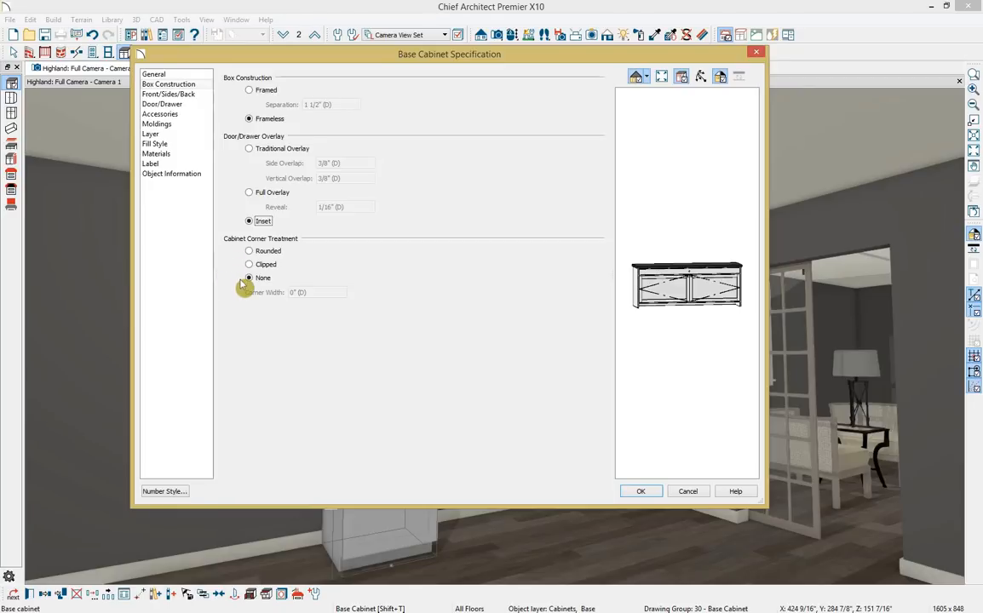
pyautogui.click(202, 99)
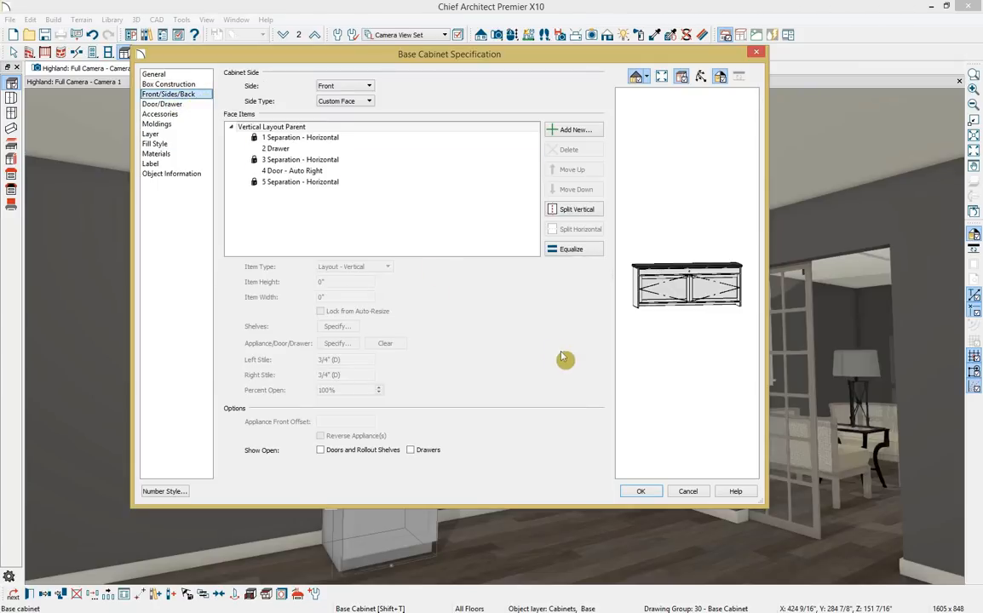
# Make two rows of paired 9-inch drawers, converting the door into the second drawer row.
pyautogui.click(694, 275)
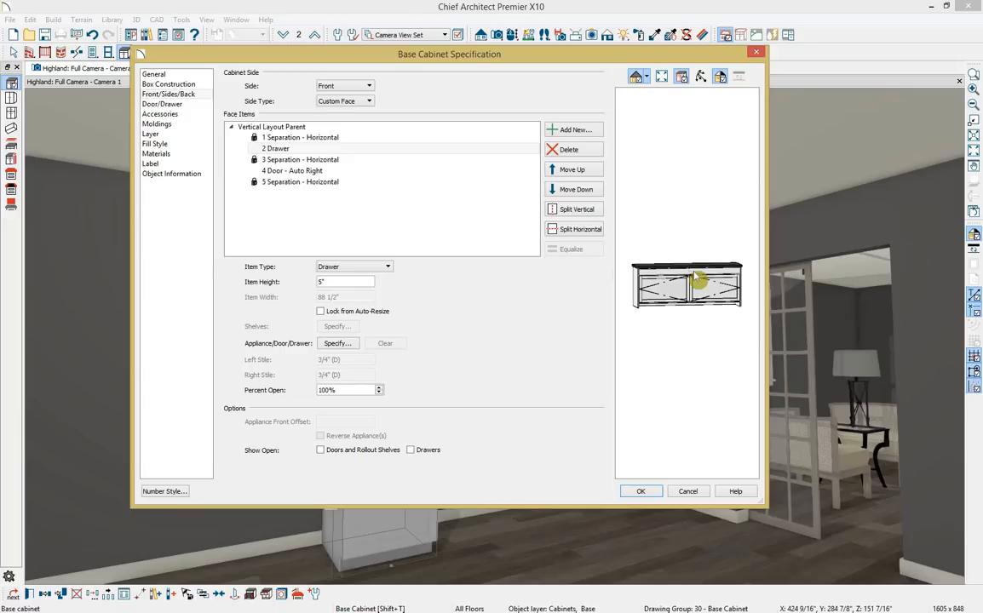
pyautogui.doubleClick(317, 281)
pyautogui.write('9')
pyautogui.press('Tab')
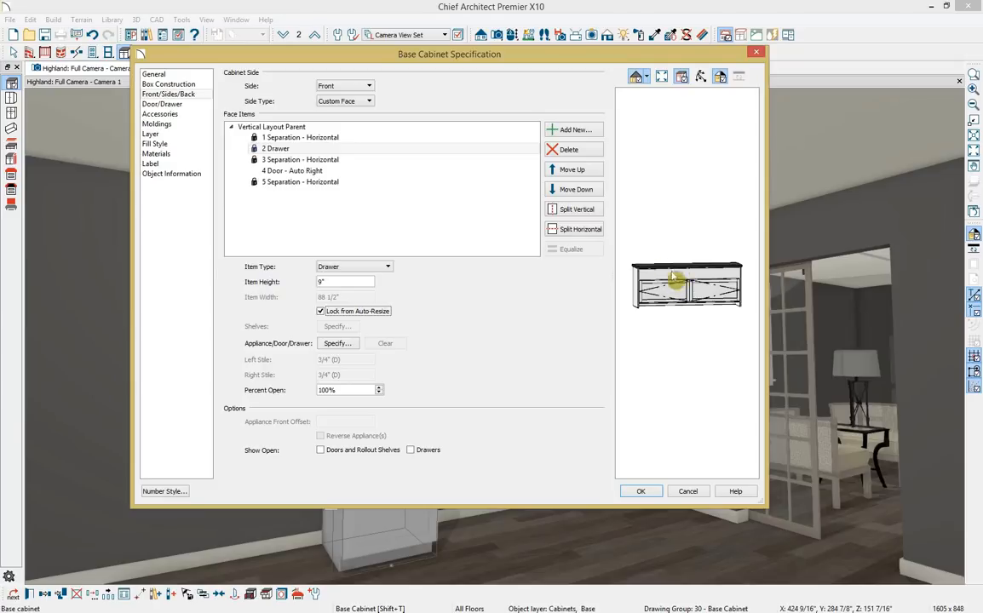
pyautogui.click(596, 209)
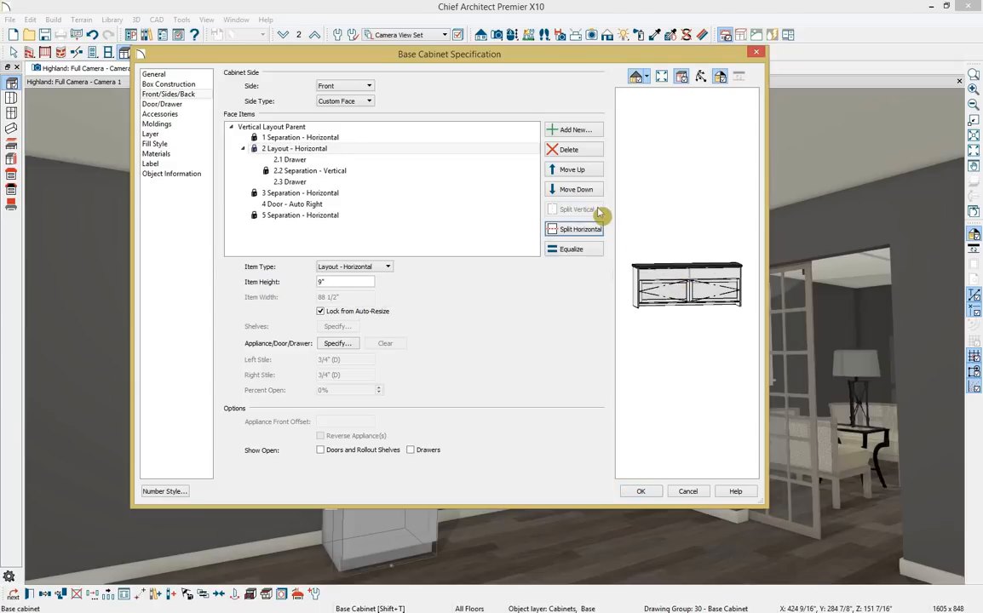
pyautogui.click(681, 294)
pyautogui.click(345, 268)
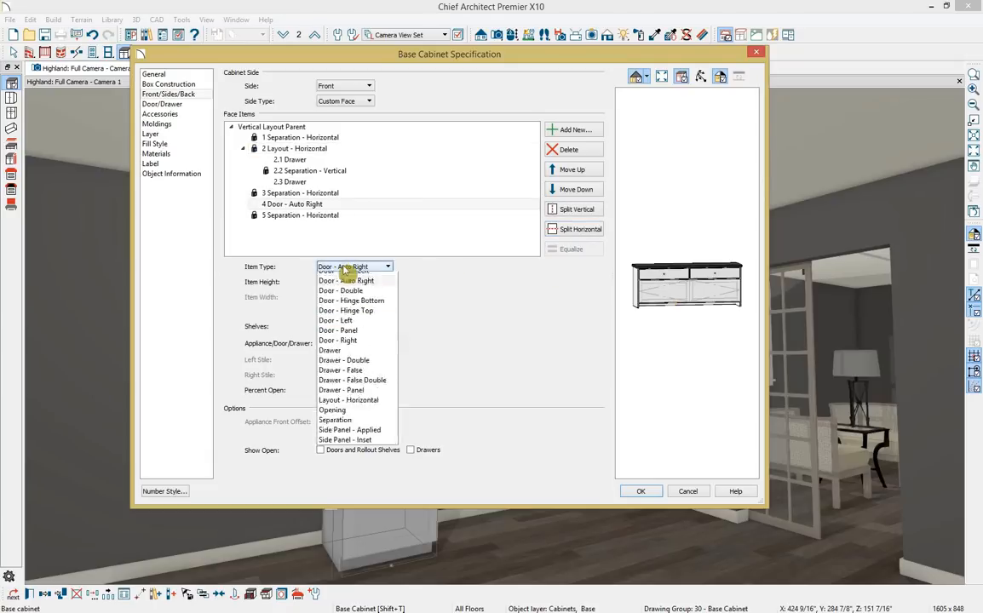
pyautogui.click(385, 391)
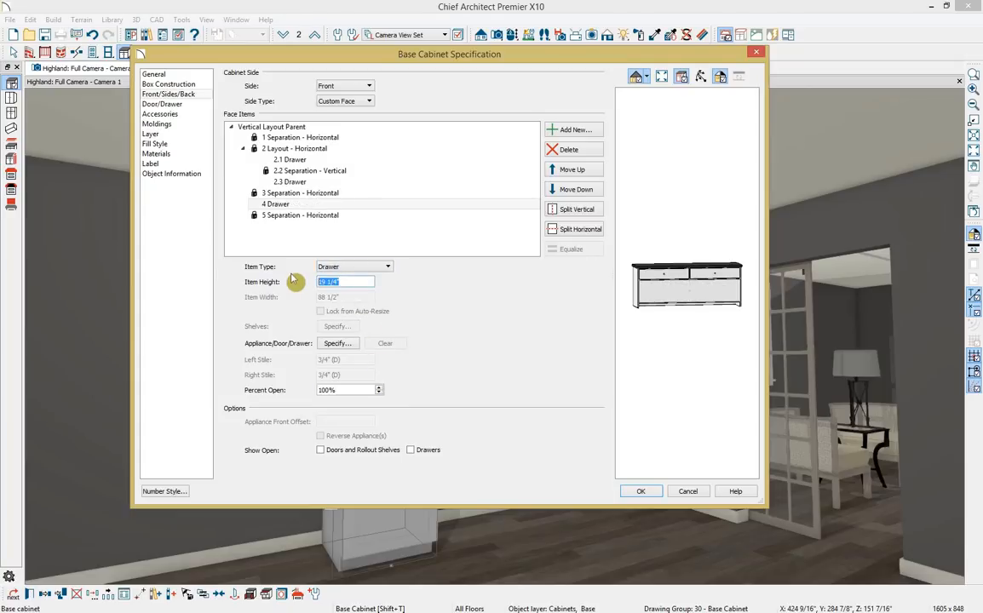
pyautogui.write('9')
pyautogui.press('Tab')
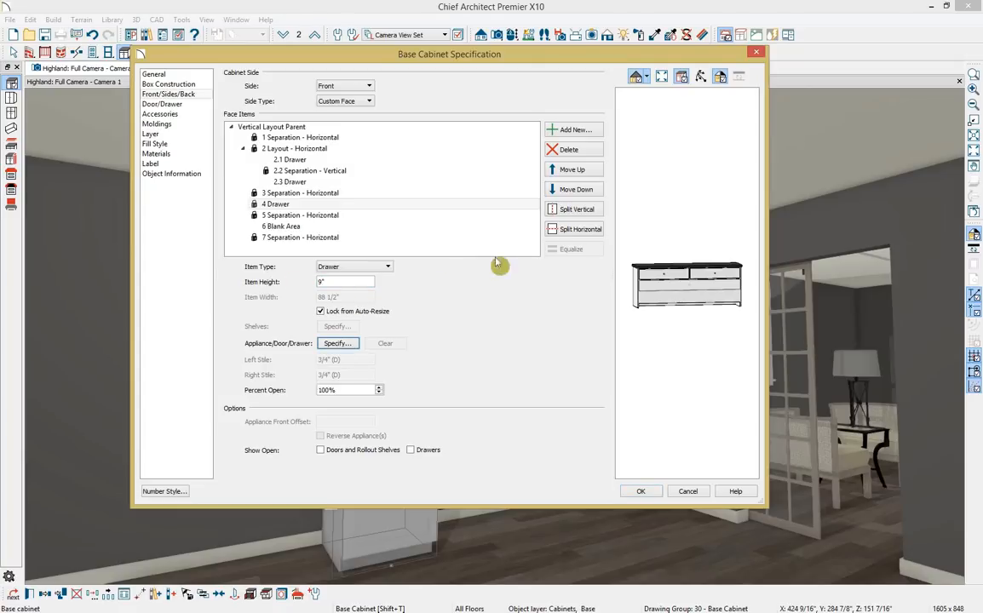
pyautogui.click(563, 213)
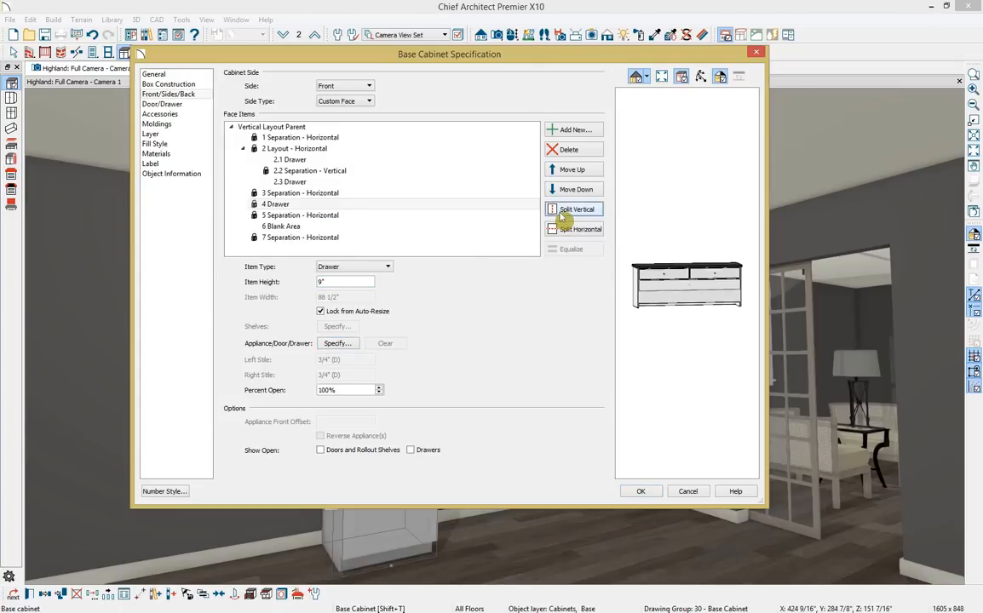
# Change the bottom blank face item into an opening.
pyautogui.click(706, 306)
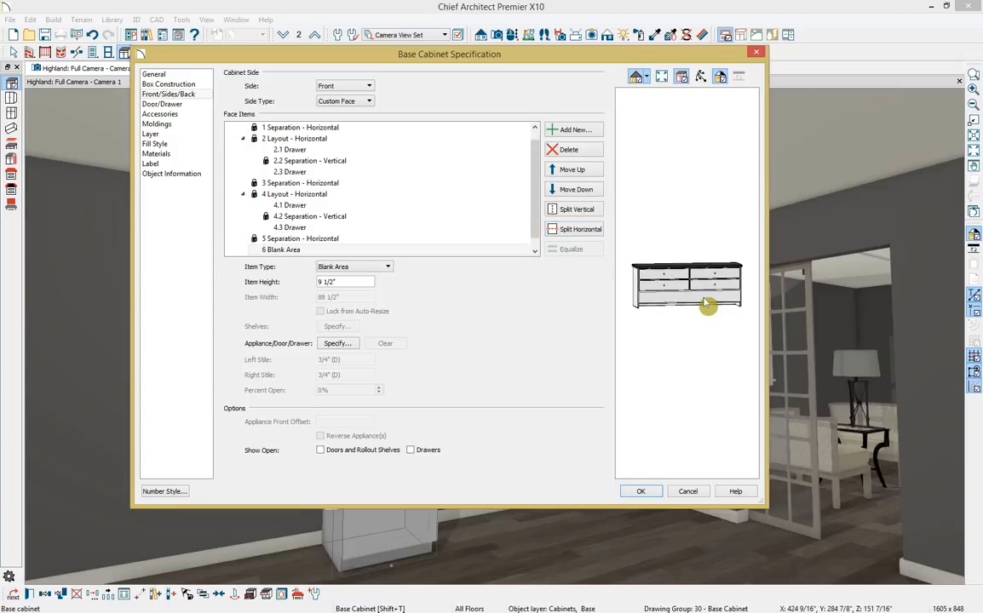
pyautogui.click(388, 267)
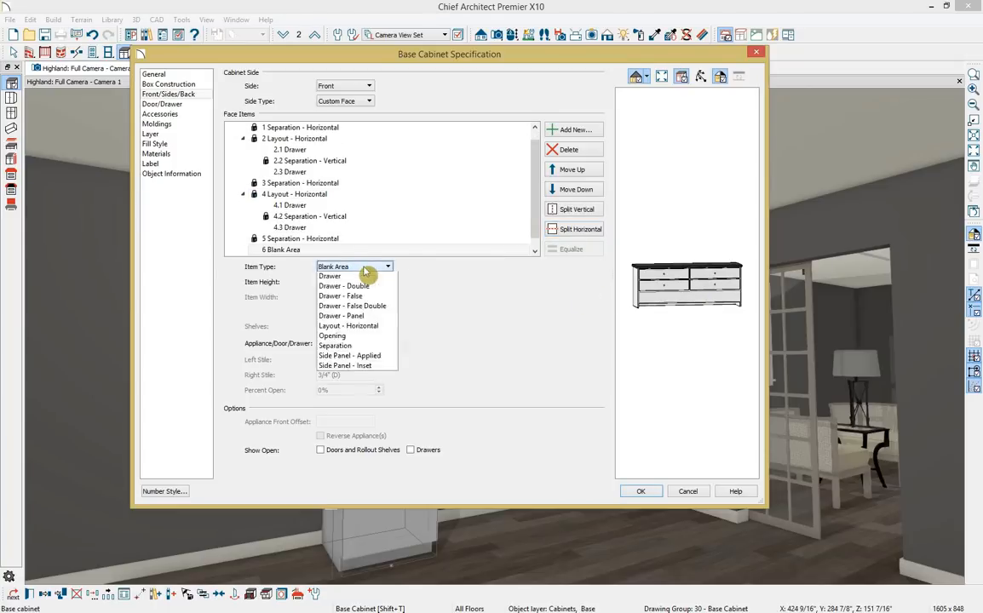
pyautogui.click(371, 447)
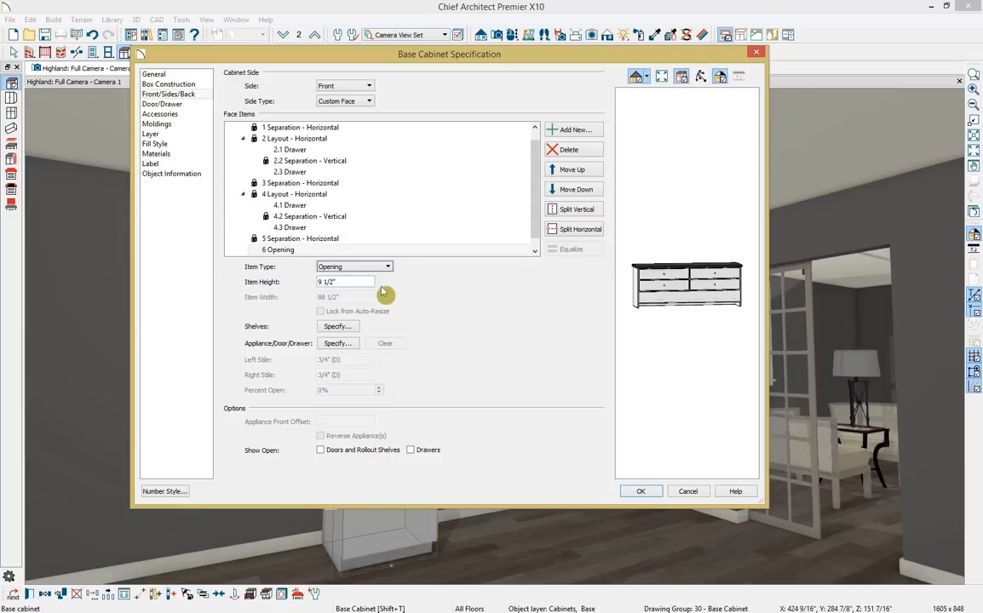
# Set the drawer handle to Long Pull Horizontal from Bonus Catalogs > Cabinet Hardware > Oversized Pulls.
pyautogui.click(192, 106)
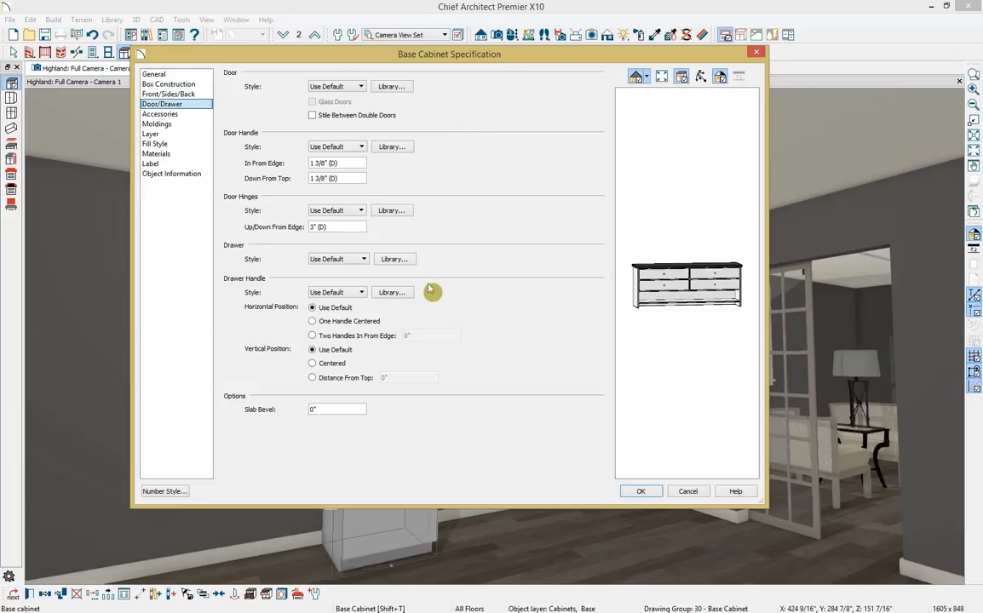
pyautogui.click(390, 294)
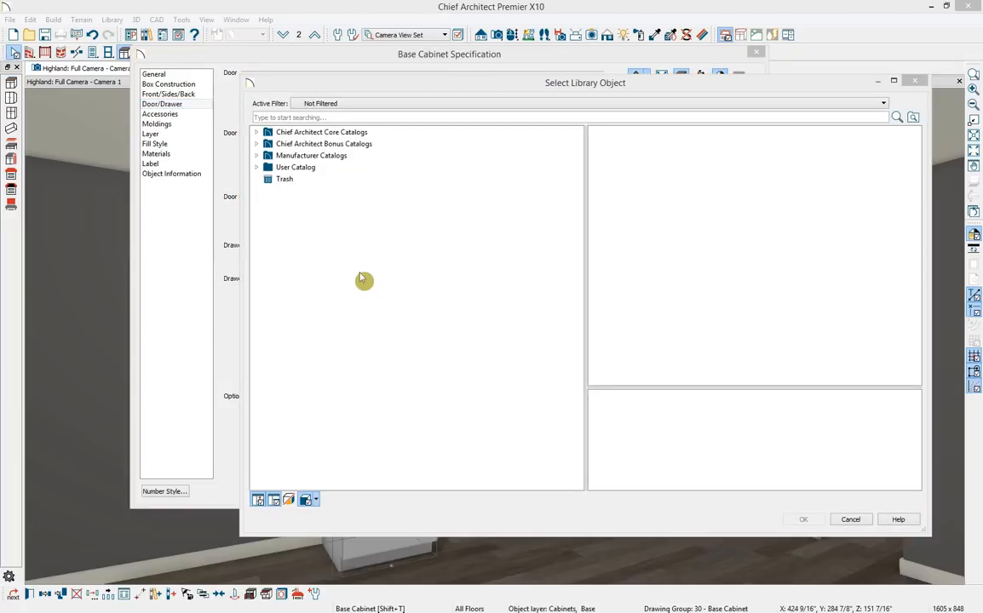
pyautogui.click(372, 134)
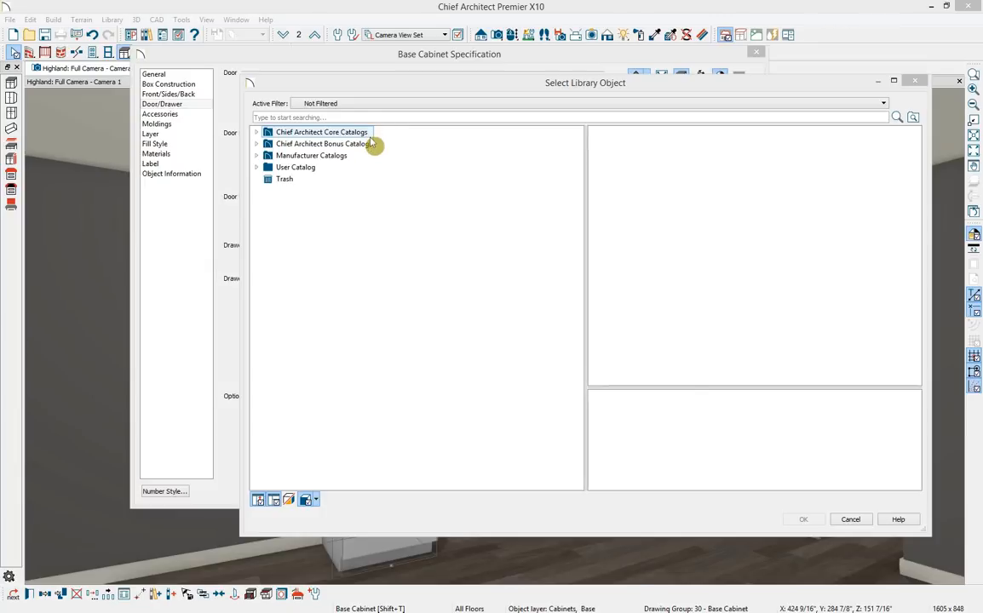
pyautogui.click(372, 144)
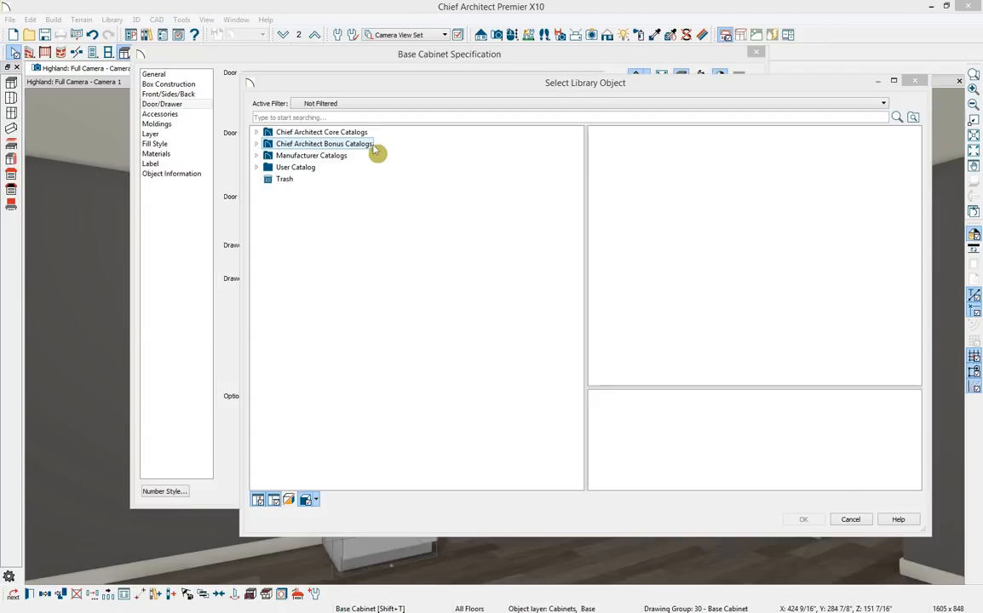
pyautogui.click(374, 156)
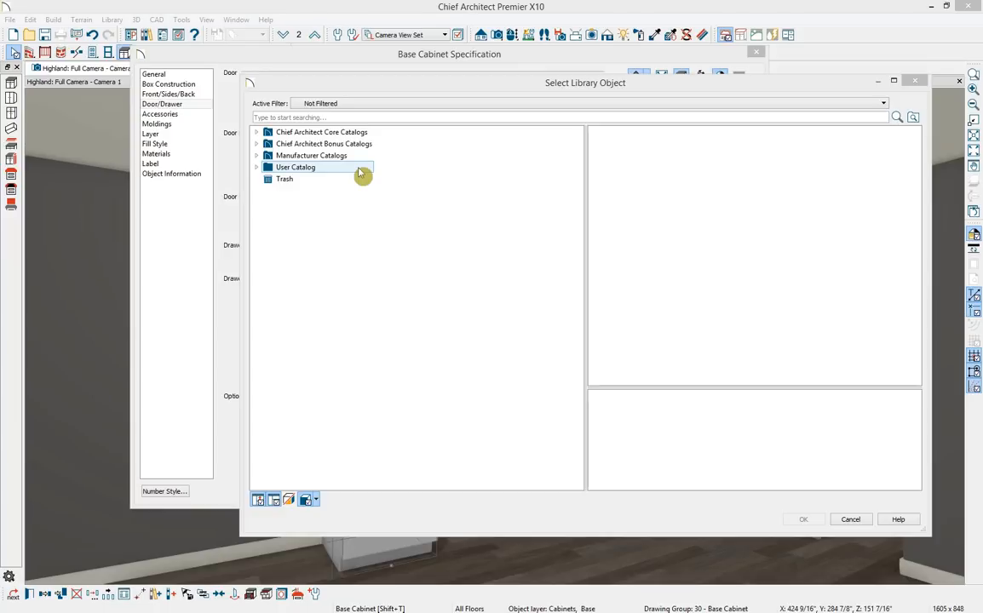
pyautogui.click(258, 144)
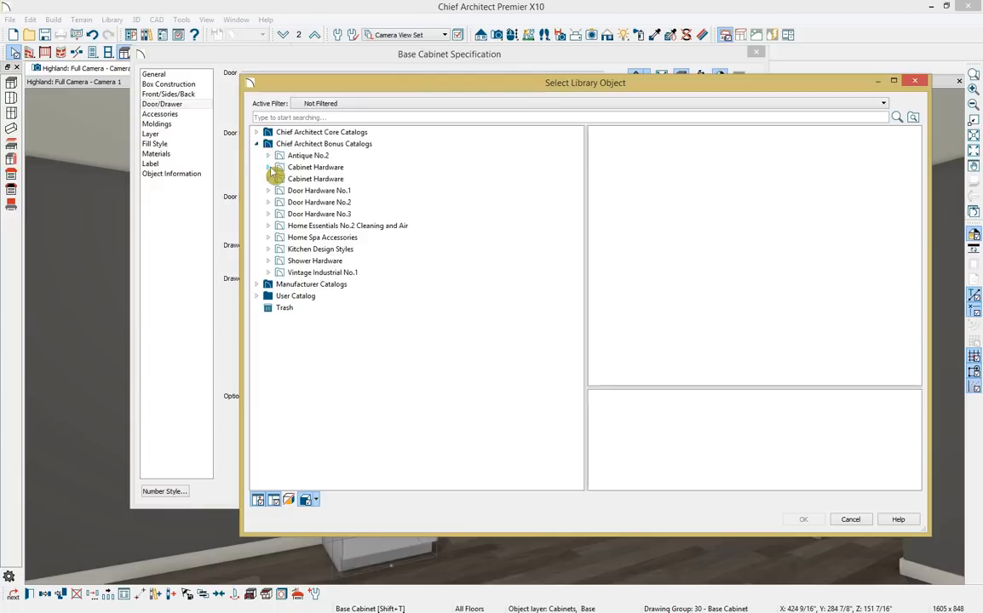
pyautogui.click(269, 168)
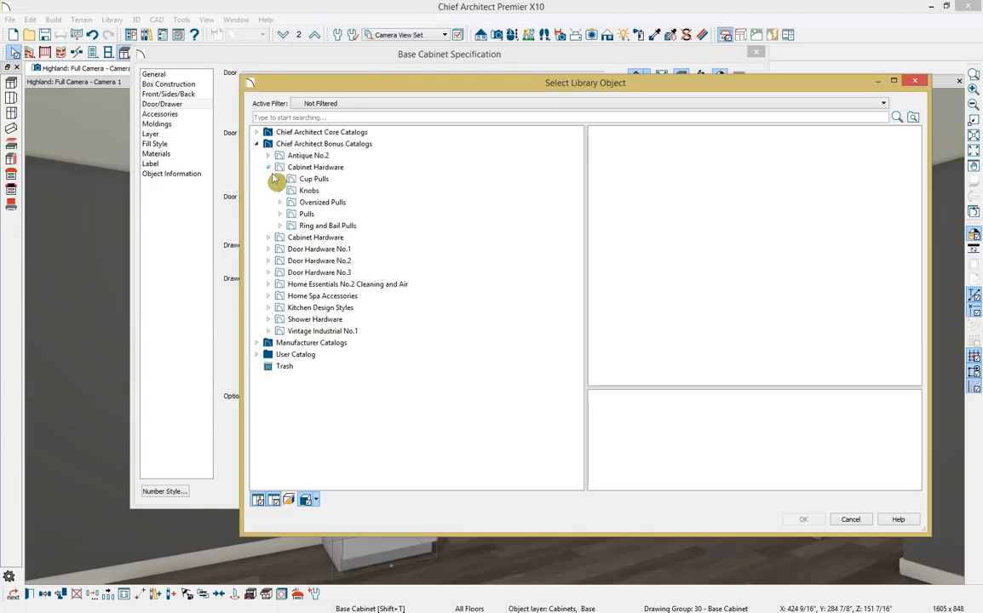
pyautogui.click(281, 204)
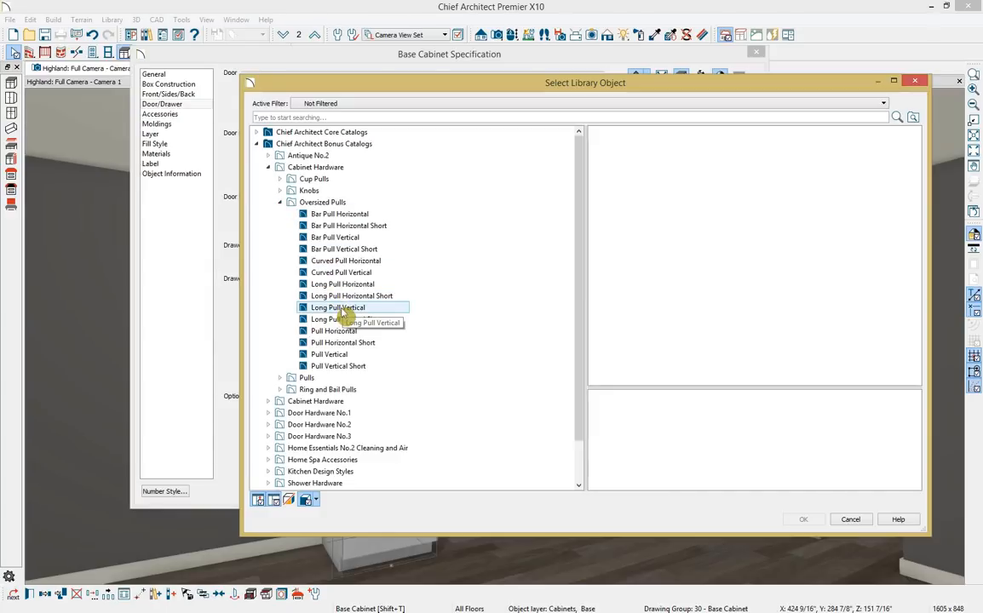
pyautogui.click(376, 286)
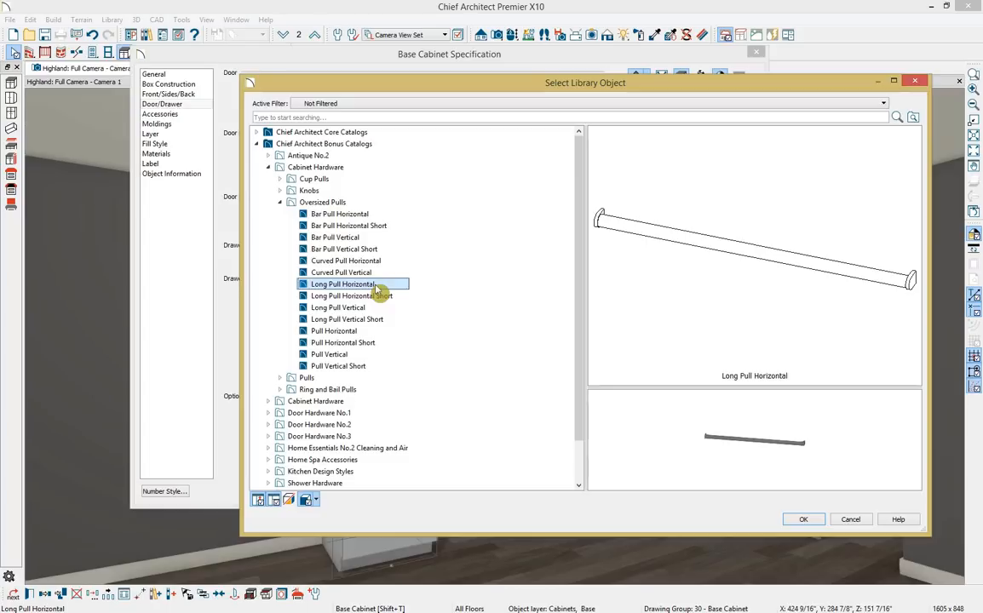
pyautogui.click(803, 518)
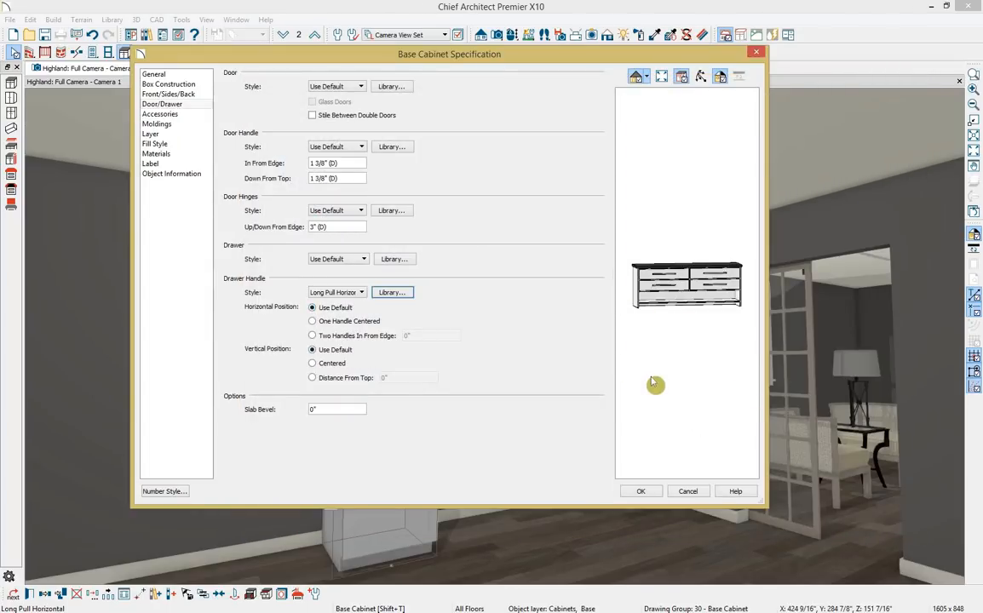
# Apply Color - Bone from Plan Materials to cabinet, drawers/panels, shelves, toe kick, frame and panel.
pyautogui.click(204, 117)
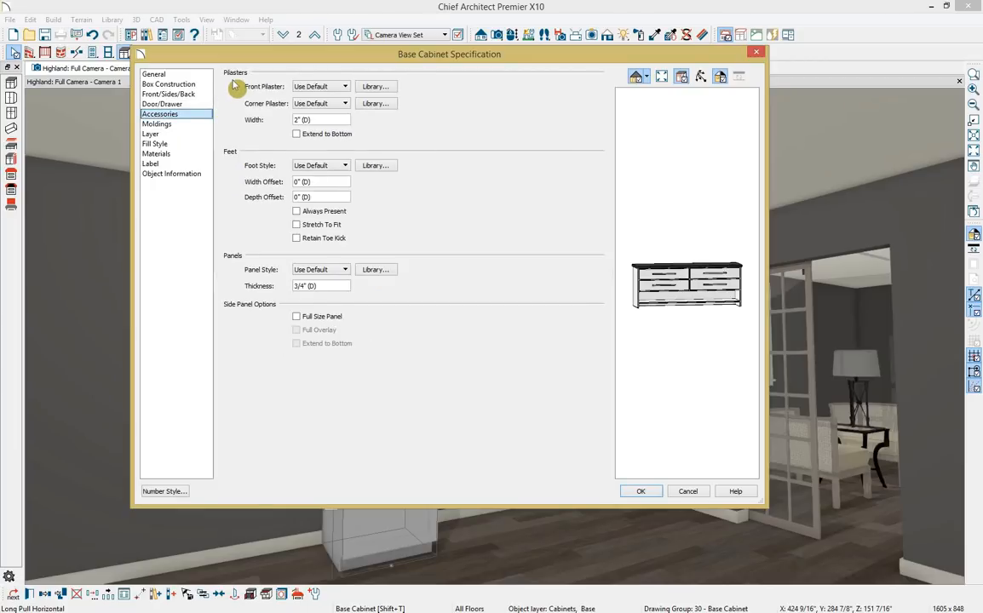
pyautogui.click(196, 157)
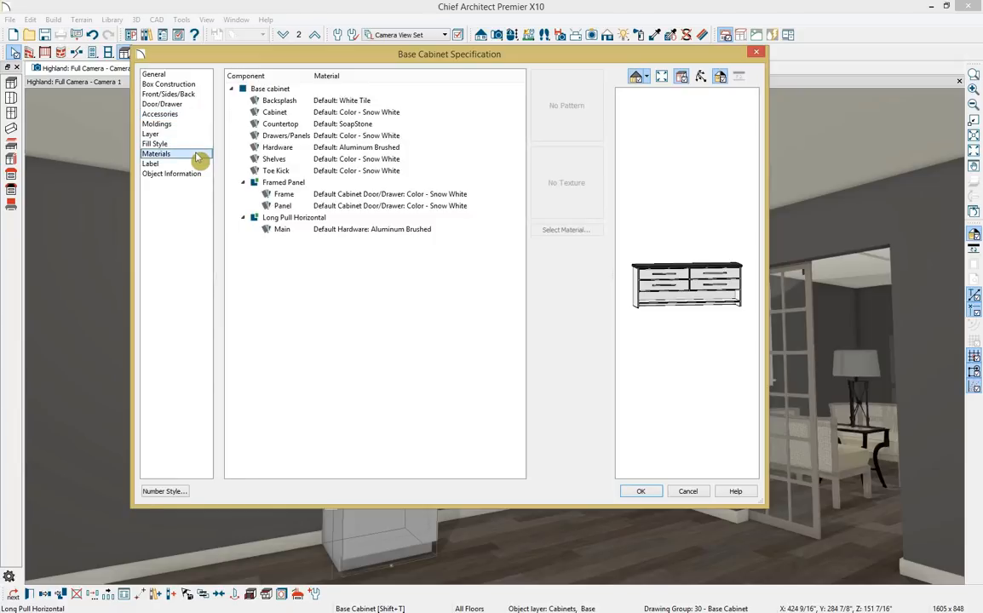
pyautogui.click(465, 120)
pyautogui.keyDown('ctrl'); pyautogui.click(423, 138); pyautogui.keyUp('ctrl')
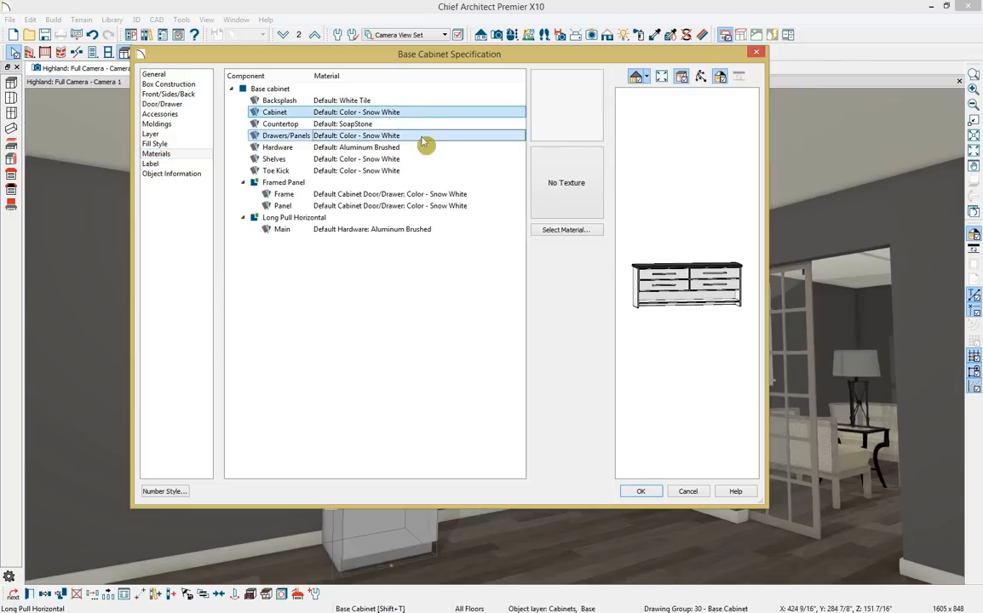
pyautogui.keyDown('ctrl'); pyautogui.click(410, 160); pyautogui.keyUp('ctrl')
pyautogui.keyDown('ctrl'); pyautogui.click(404, 173); pyautogui.keyUp('ctrl')
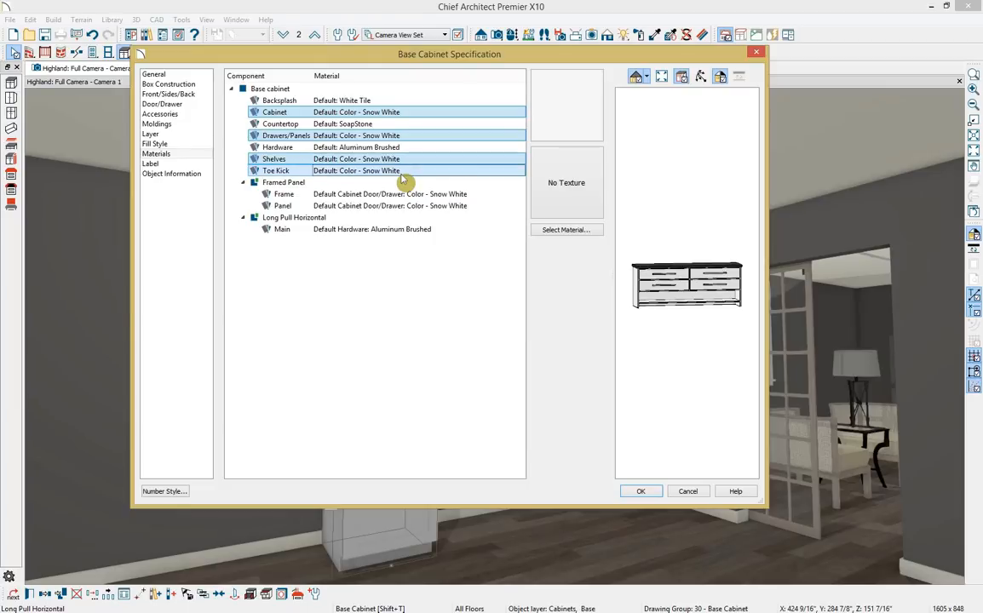
pyautogui.keyDown('ctrl'); pyautogui.click(474, 196); pyautogui.keyUp('ctrl')
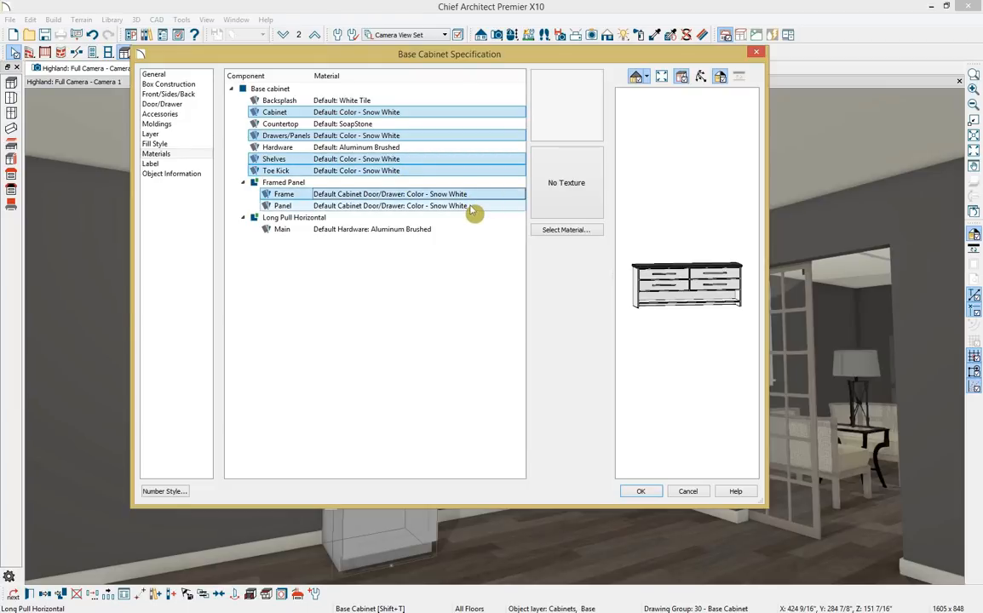
pyautogui.keyDown('ctrl'); pyautogui.click(473, 210); pyautogui.keyUp('ctrl')
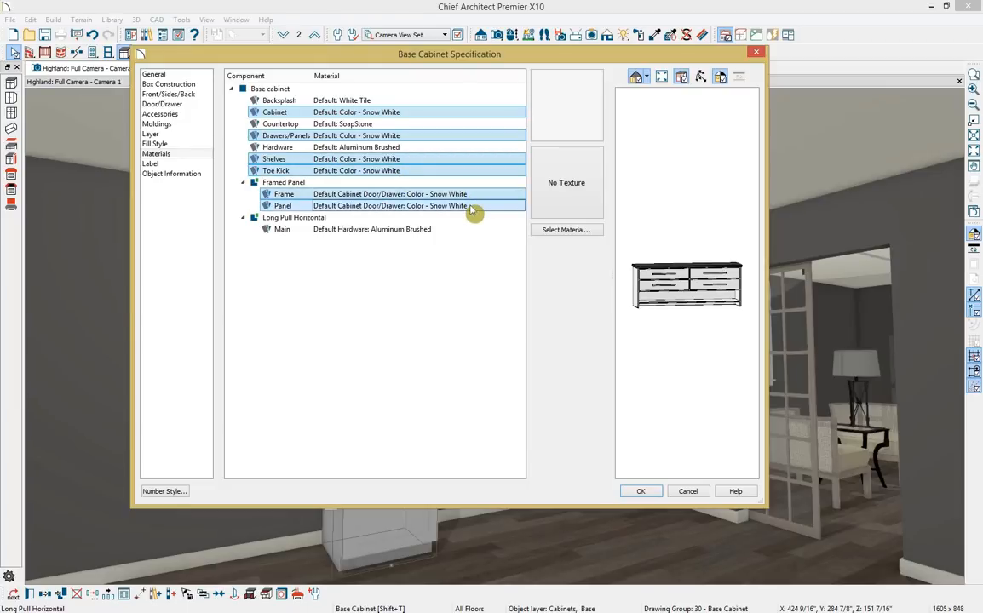
pyautogui.click(563, 239)
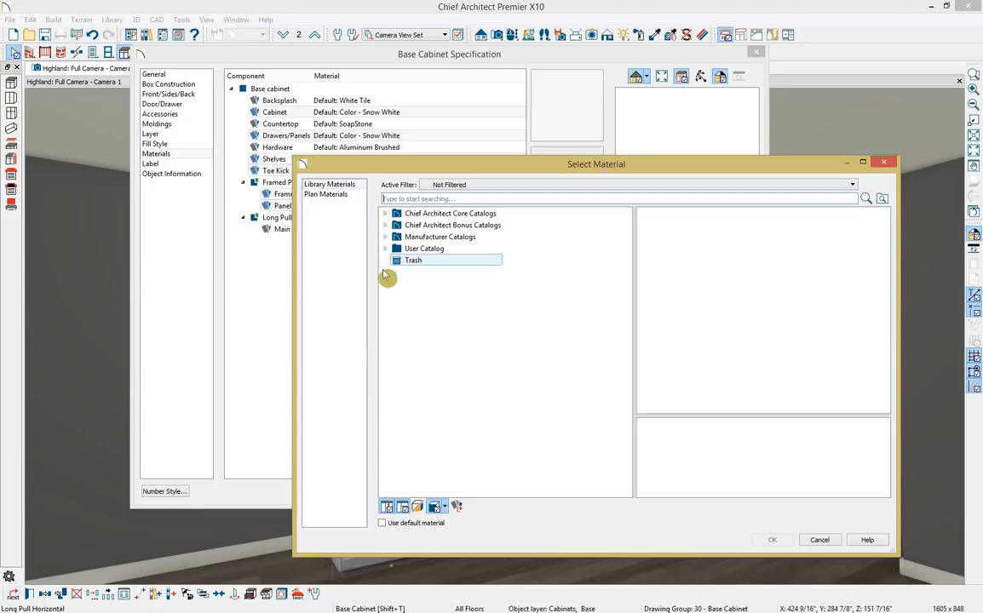
pyautogui.click(328, 194)
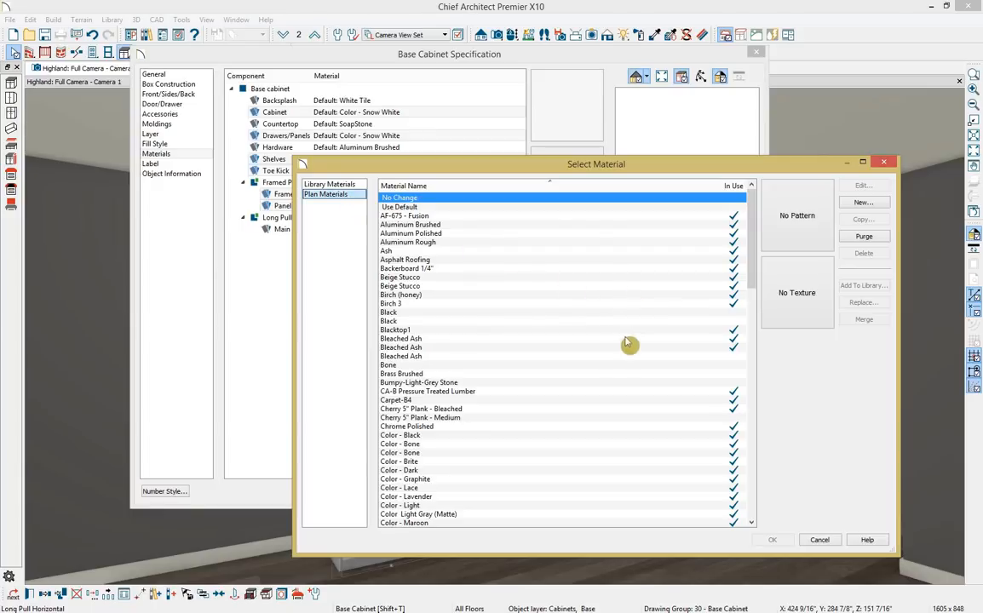
pyautogui.click(425, 446)
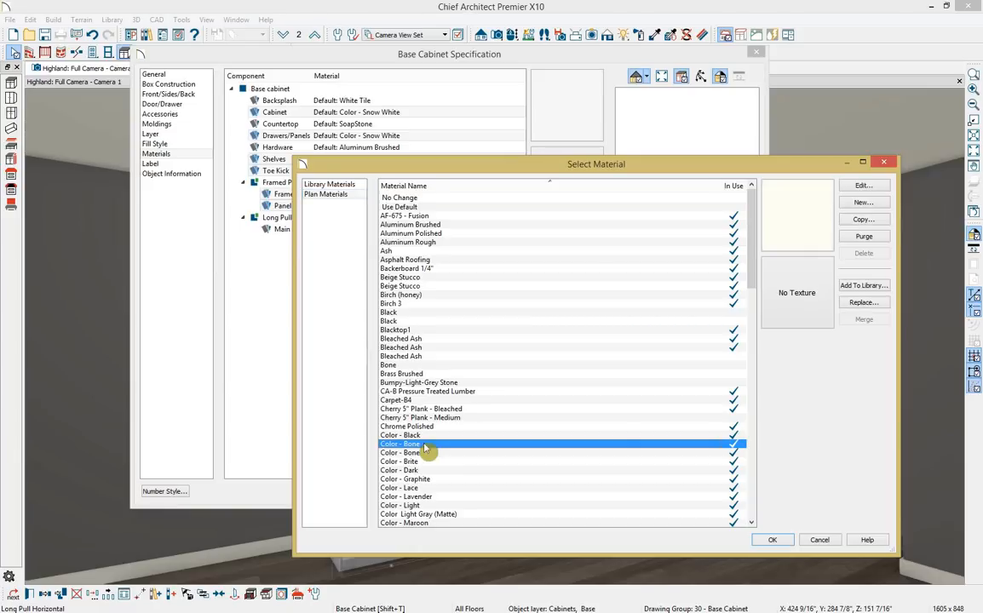
pyautogui.click(772, 540)
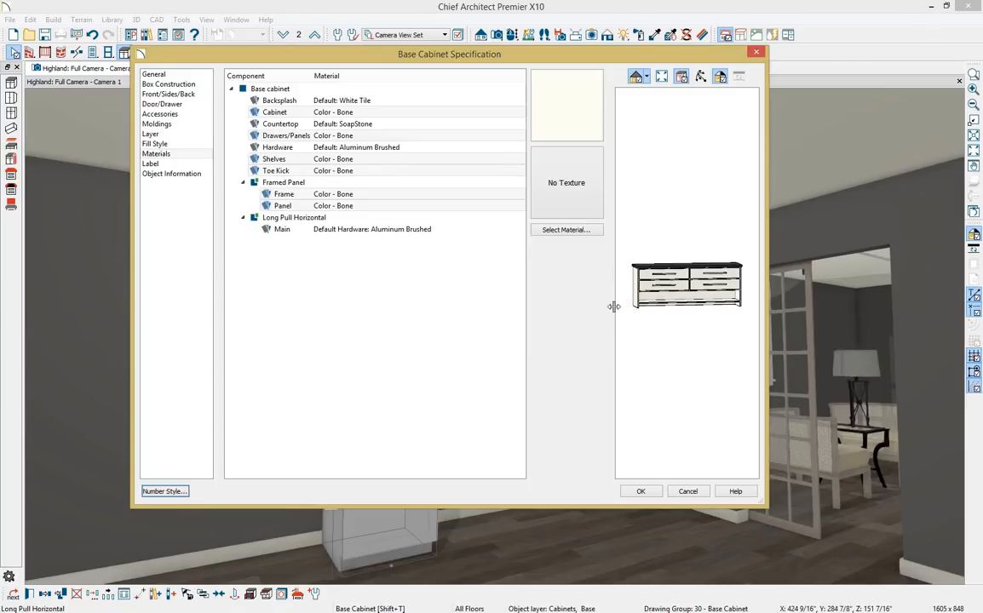
# Give the countertop the Grey-Rock stone material.
pyautogui.click(415, 127)
pyautogui.click(553, 235)
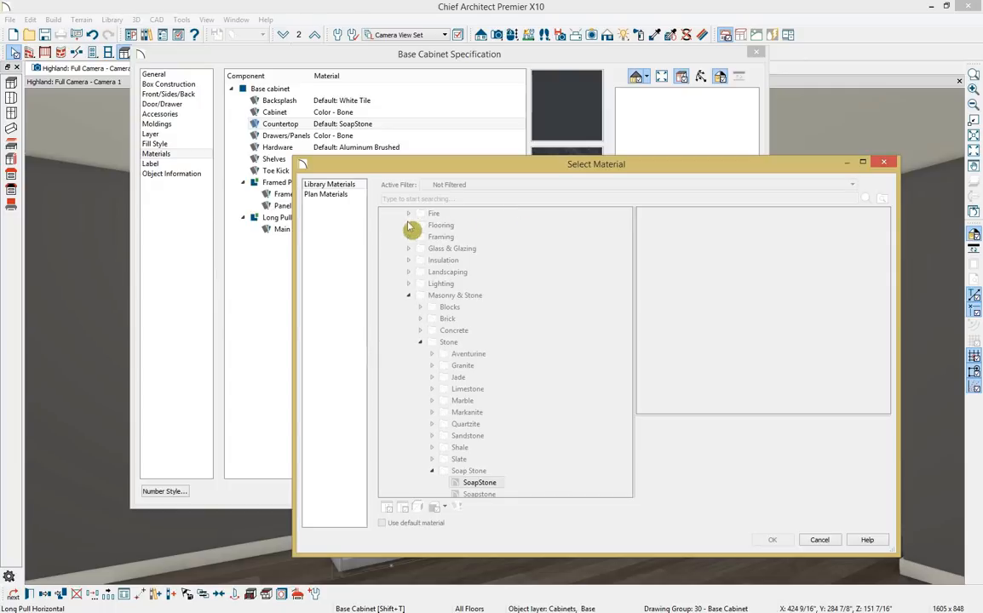
pyautogui.scroll(-3, 438, 408)
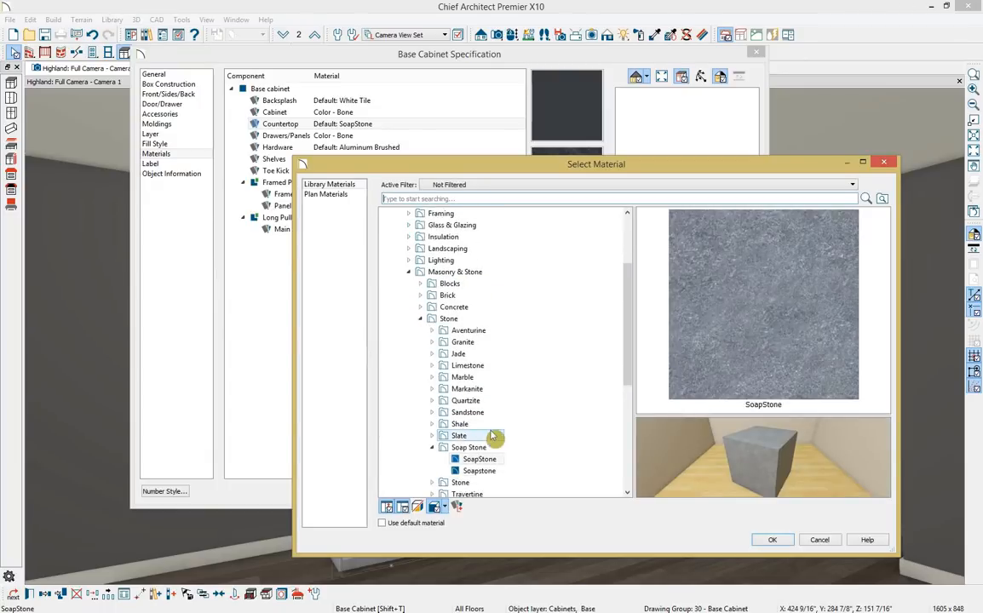
pyautogui.click(431, 435)
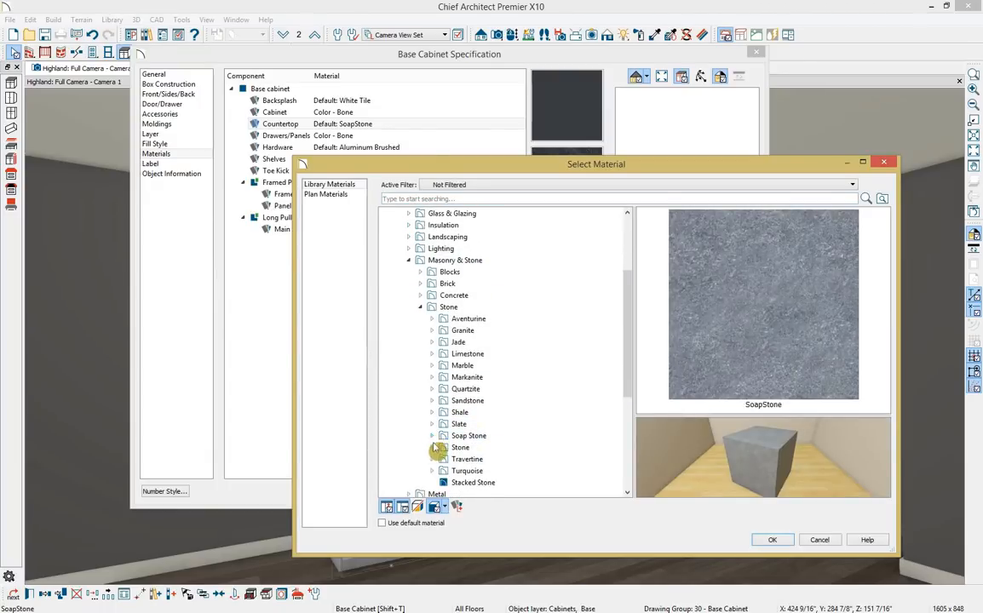
pyautogui.click(459, 449)
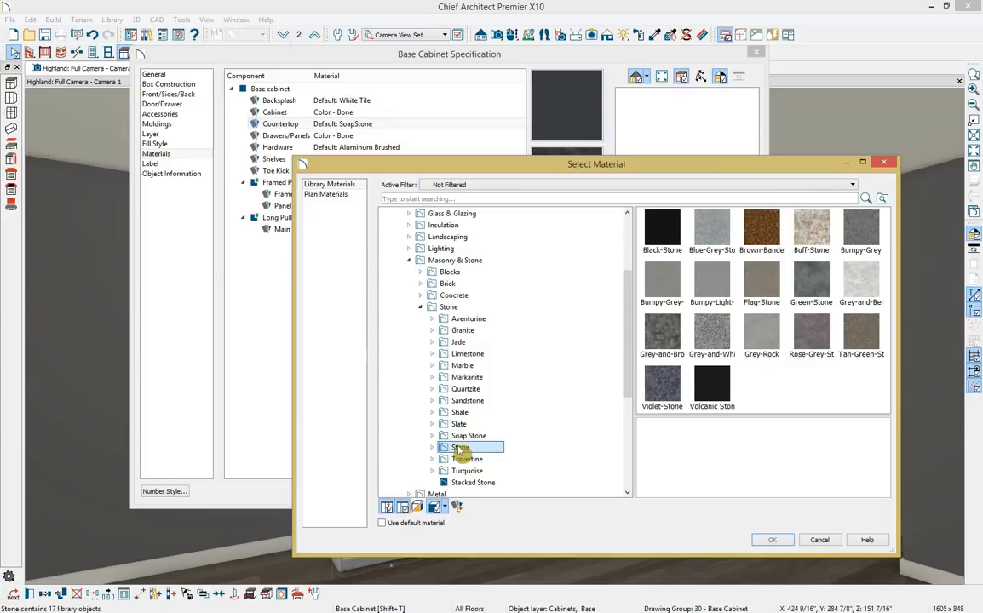
pyautogui.click(771, 346)
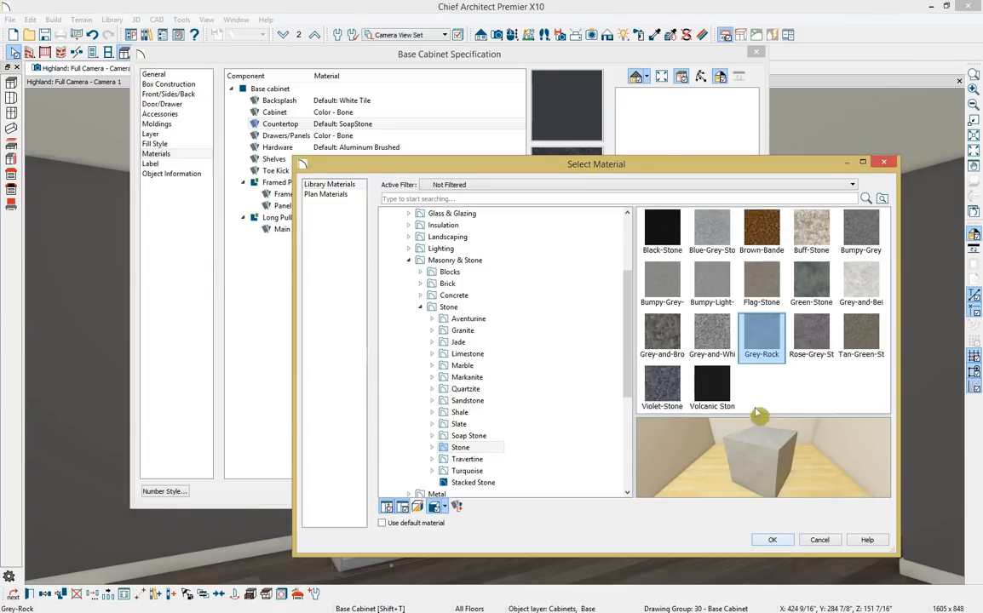
pyautogui.click(777, 544)
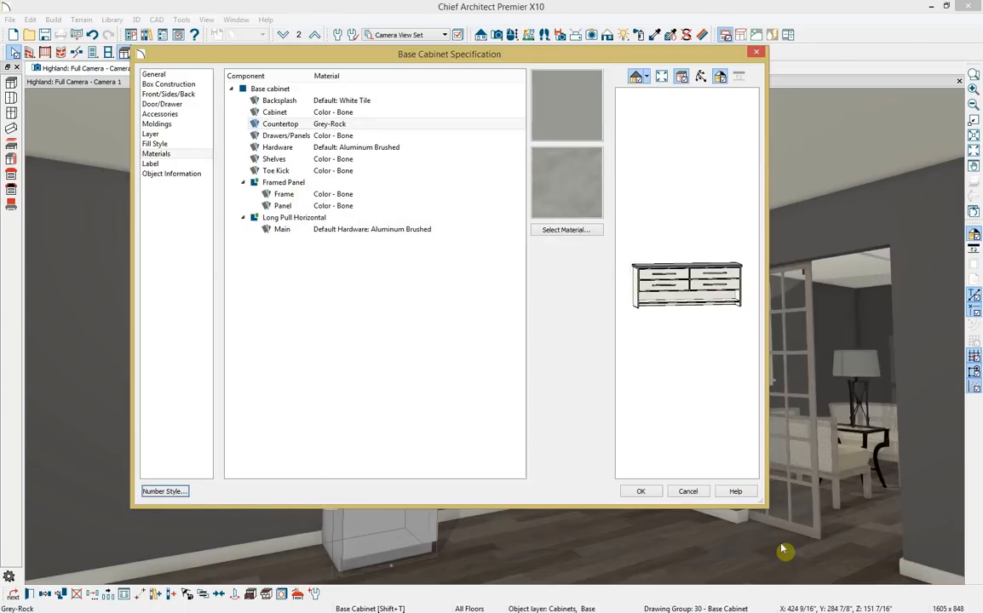
# Search 'nickel' and apply Nickel Brushed to the hardware and drawer pulls.
pyautogui.click(375, 148)
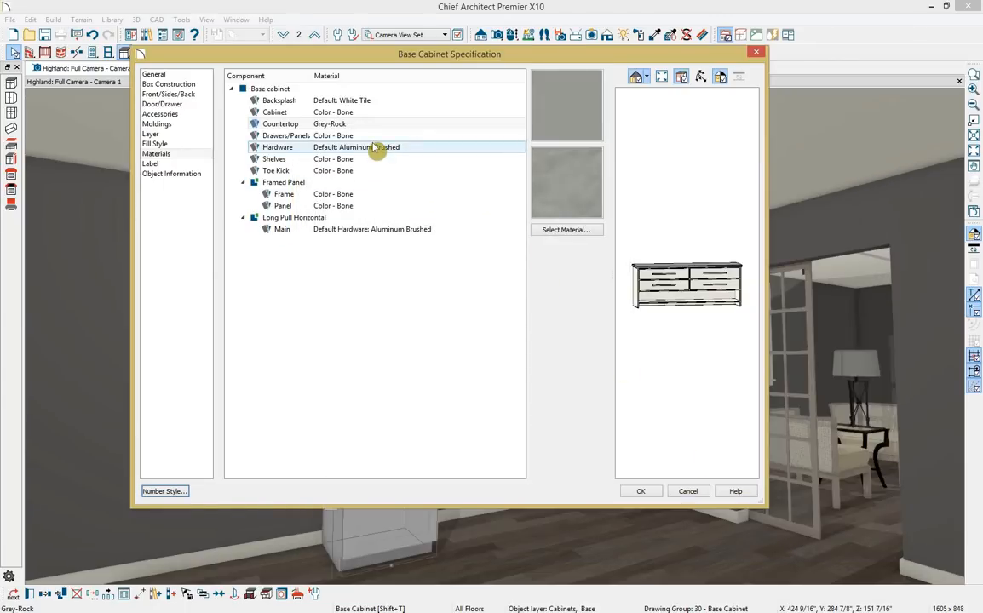
pyautogui.click(374, 148)
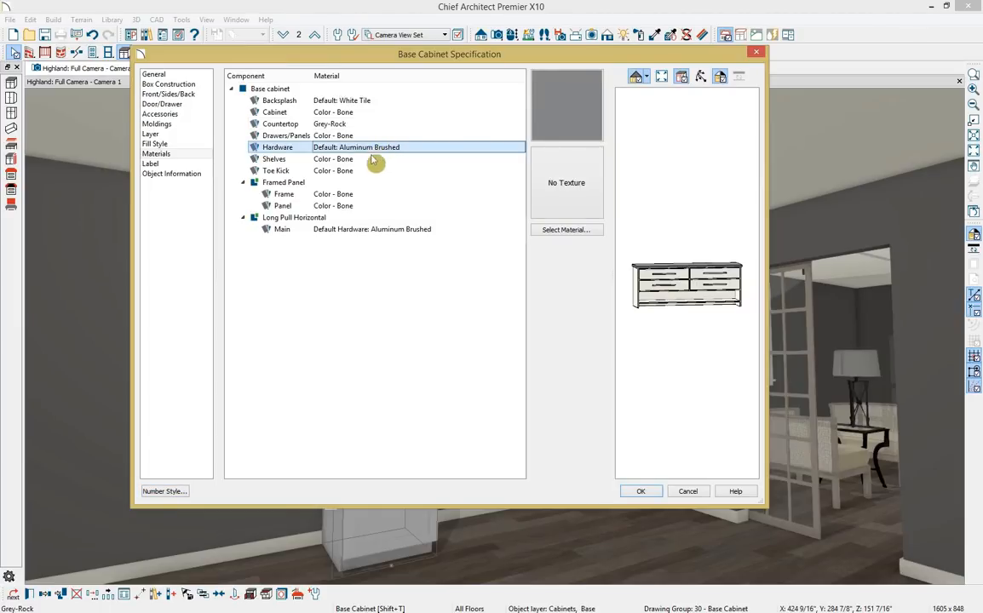
pyautogui.keyDown('ctrl'); pyautogui.click(398, 232); pyautogui.keyUp('ctrl')
pyautogui.click(573, 233)
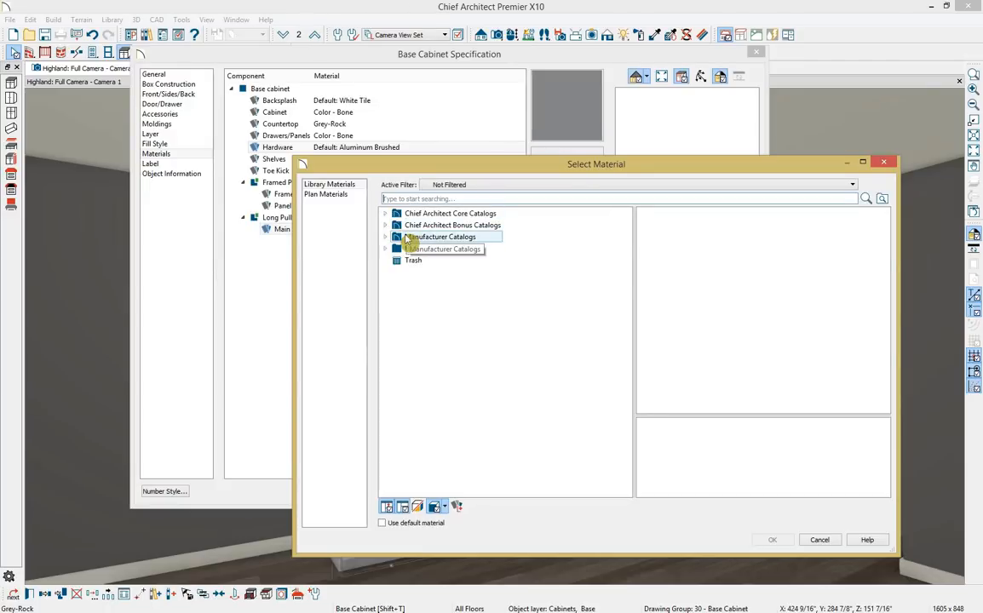
pyautogui.write('nickel')
pyautogui.press('Return')
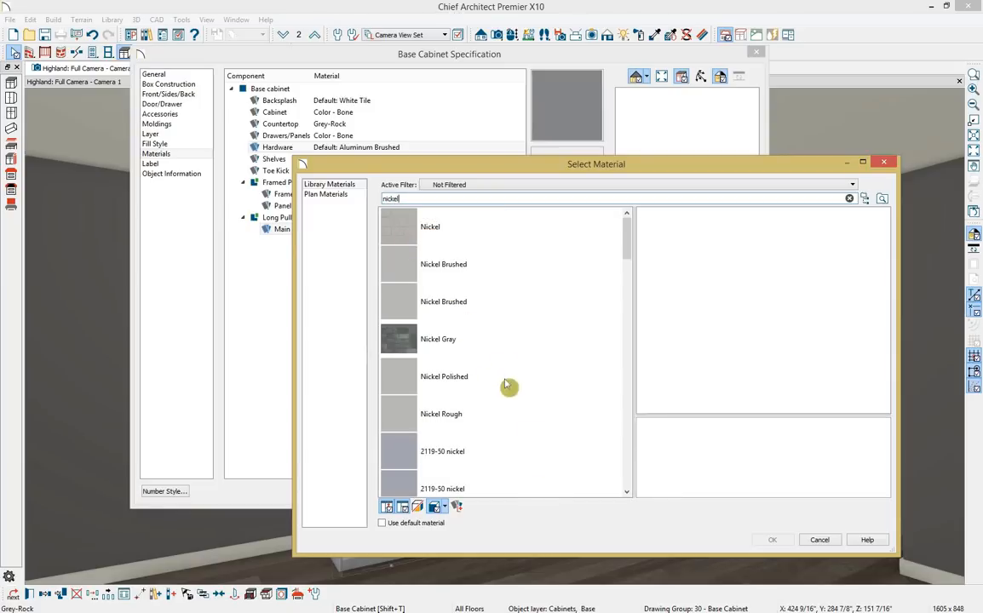
pyautogui.click(444, 264)
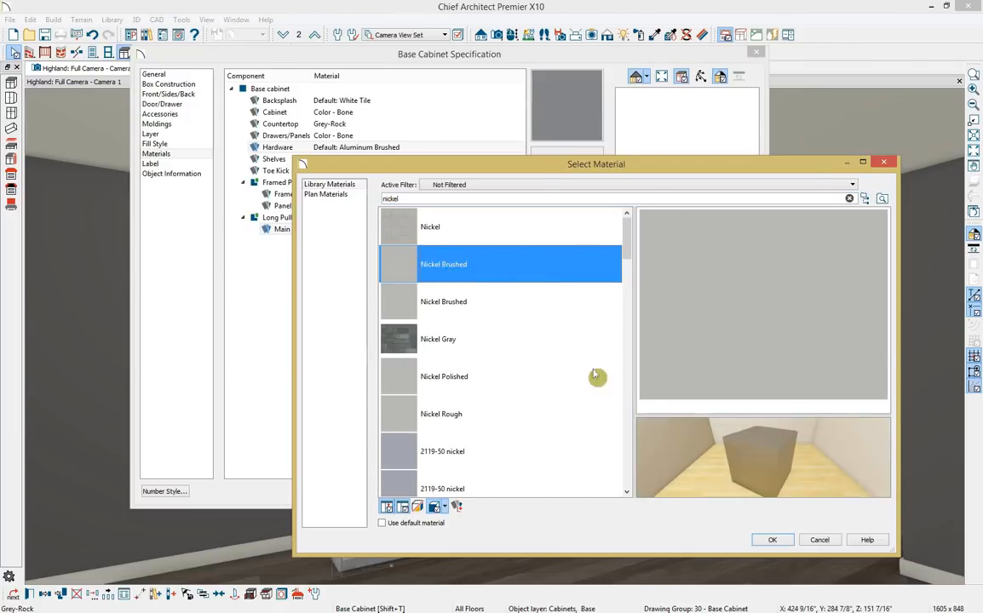
pyautogui.click(772, 540)
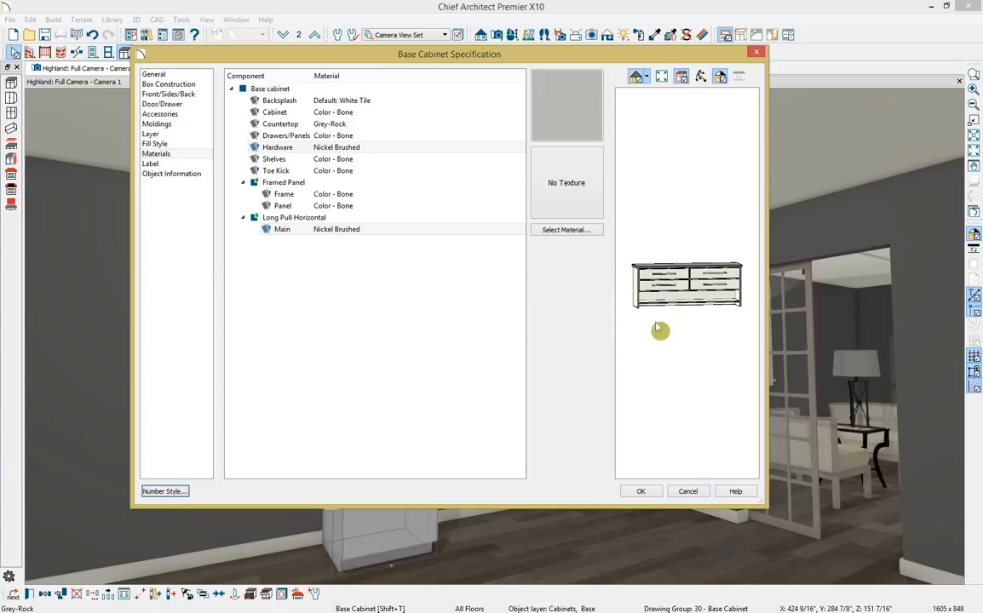
# Accept the material changes and slide the 90-inch vanity right toward the corner.
pyautogui.click(641, 492)
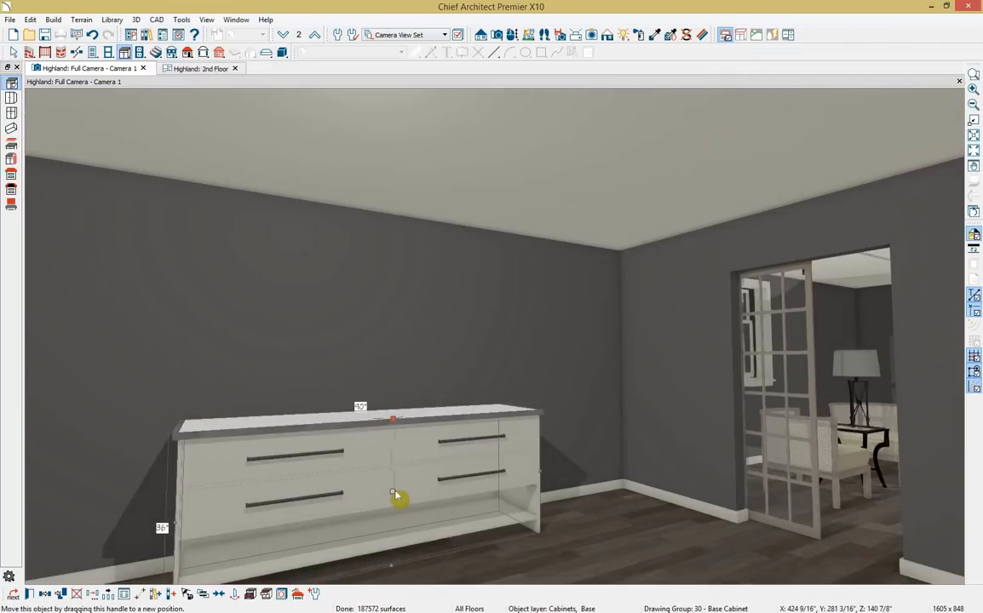
pyautogui.moveTo(395, 491); pyautogui.dragTo(573, 439)
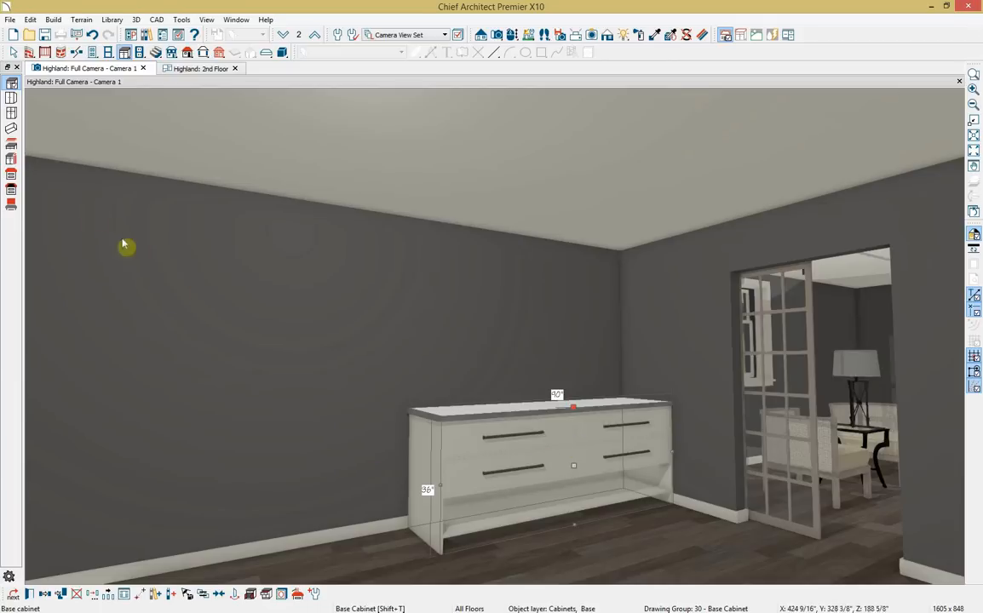
# Draw a custom backsplash panel on the wall above the cabinet and open its settings.
pyautogui.click(11, 205)
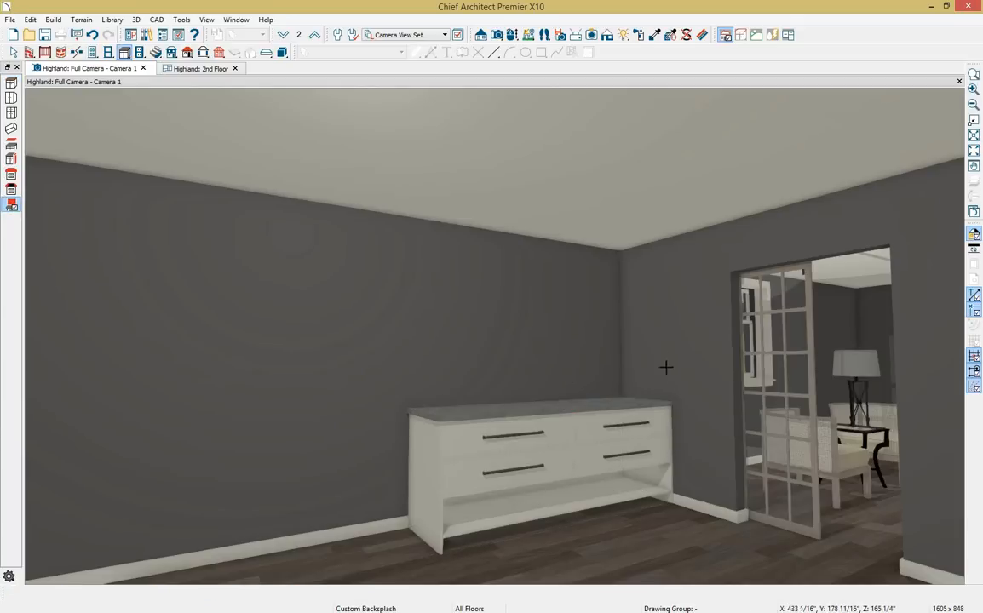
pyautogui.click(509, 305)
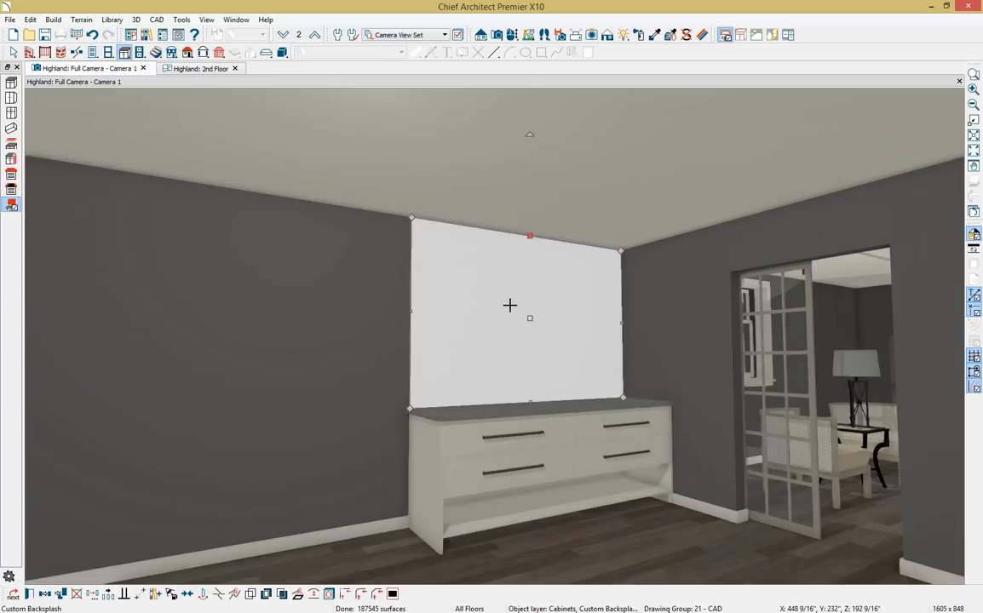
pyautogui.doubleClick(510, 305)
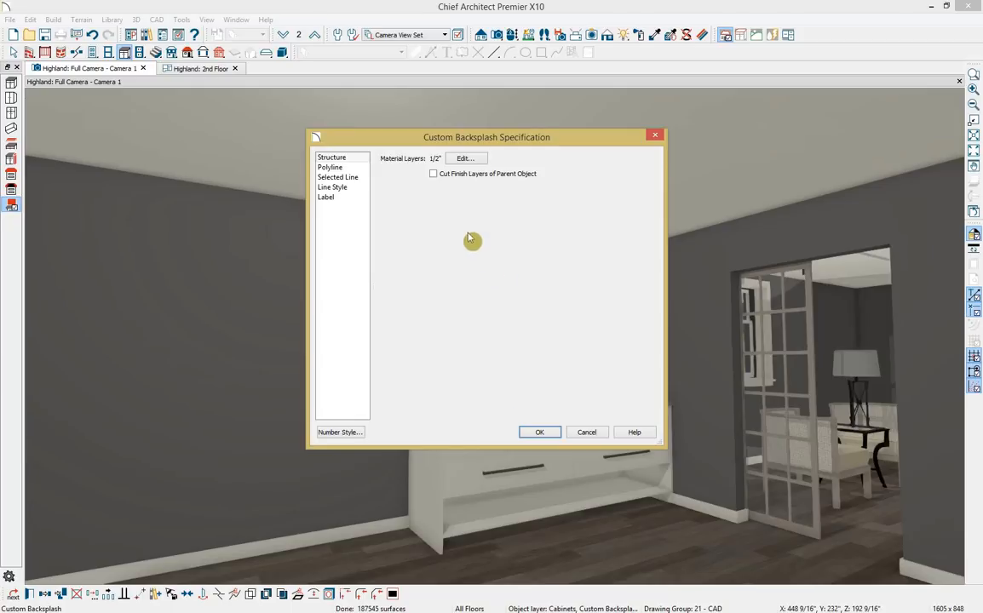
# Finish the backsplash layer with Rovere J301 from User Catalog > Bathroom X10.
pyautogui.click(462, 161)
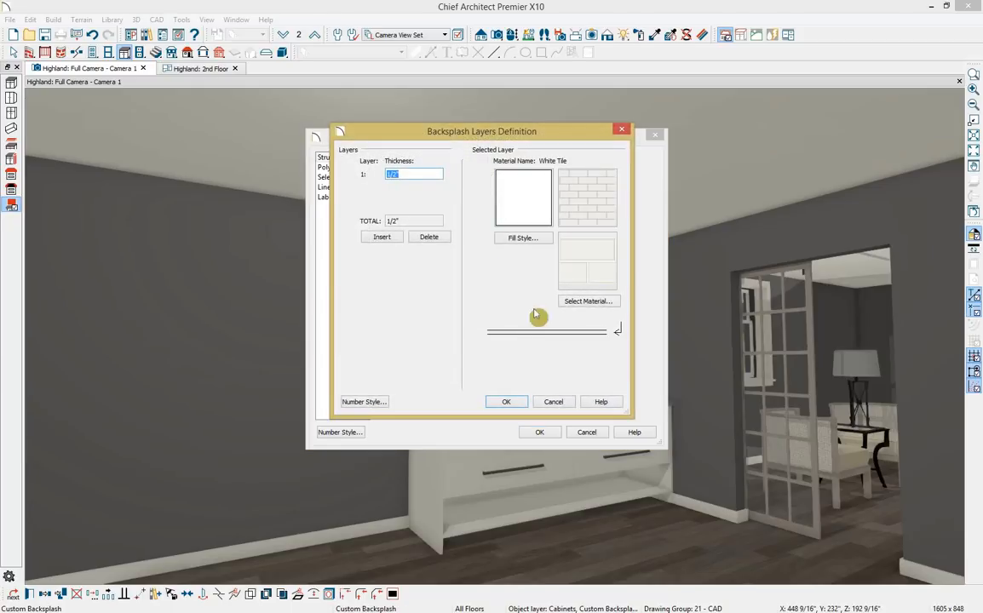
pyautogui.click(587, 302)
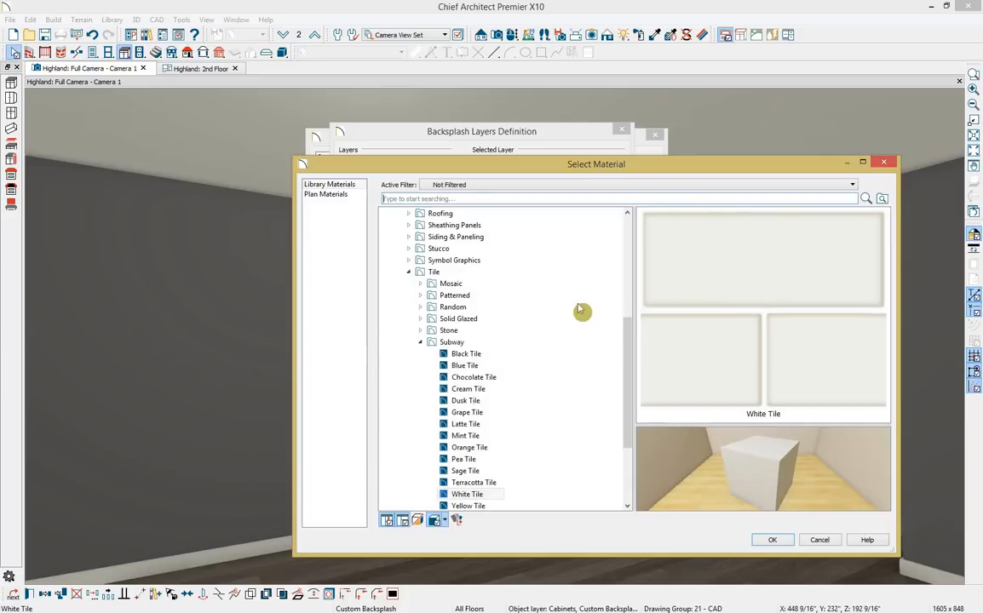
pyautogui.click(408, 272)
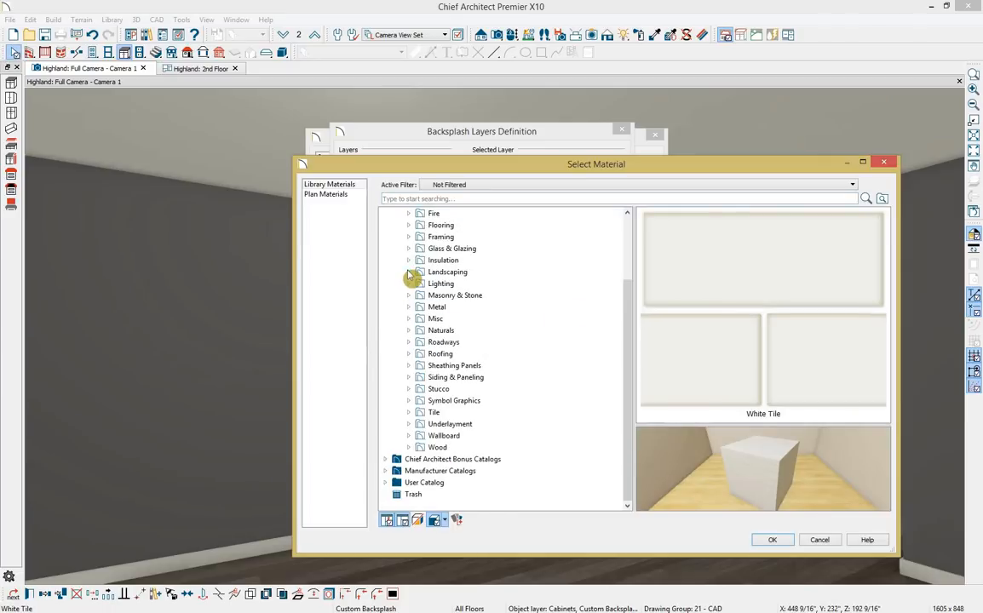
pyautogui.click(386, 483)
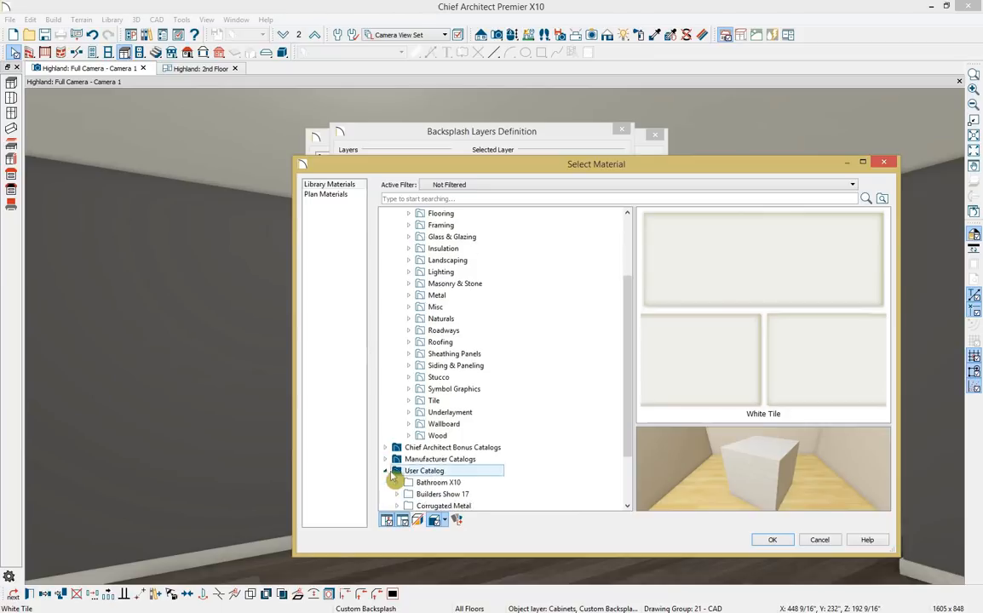
pyautogui.click(408, 415)
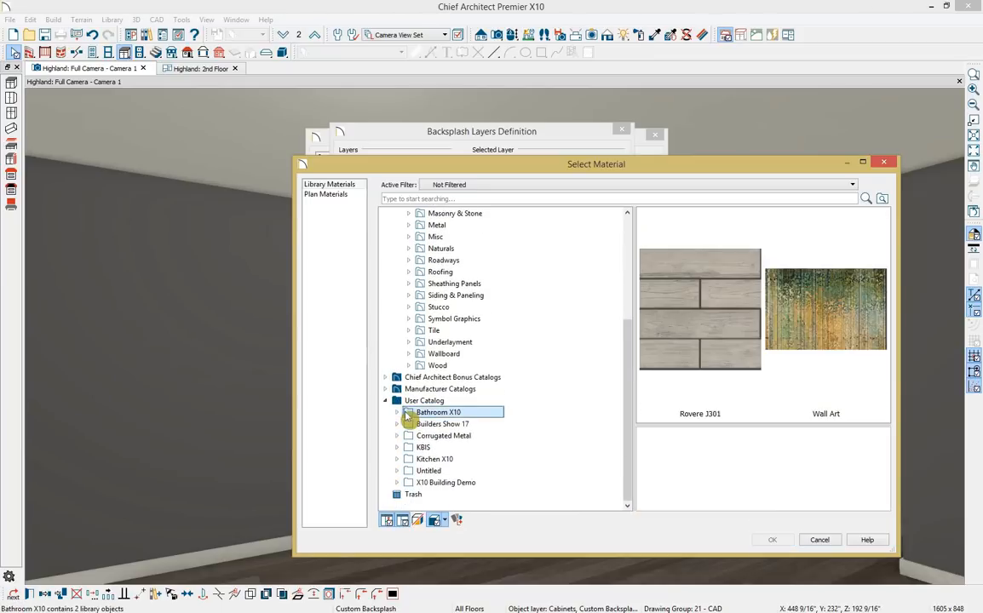
pyautogui.doubleClick(408, 414)
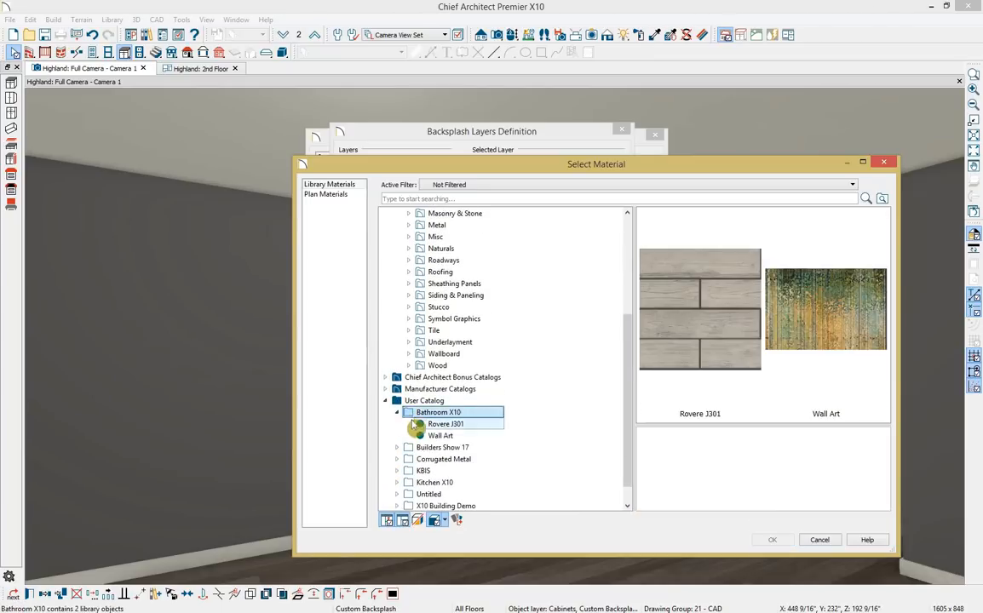
pyautogui.click(426, 426)
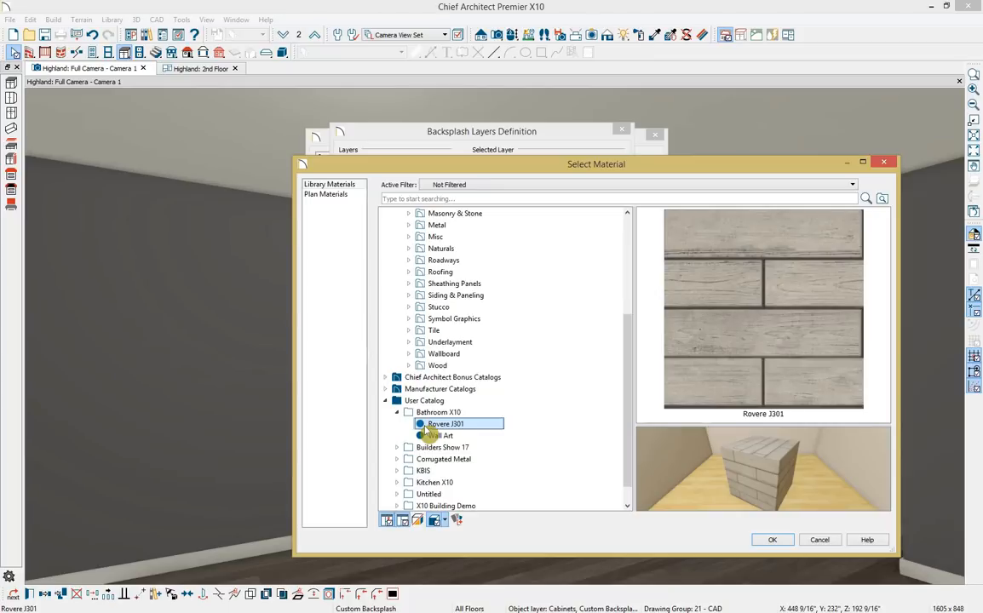
pyautogui.click(773, 542)
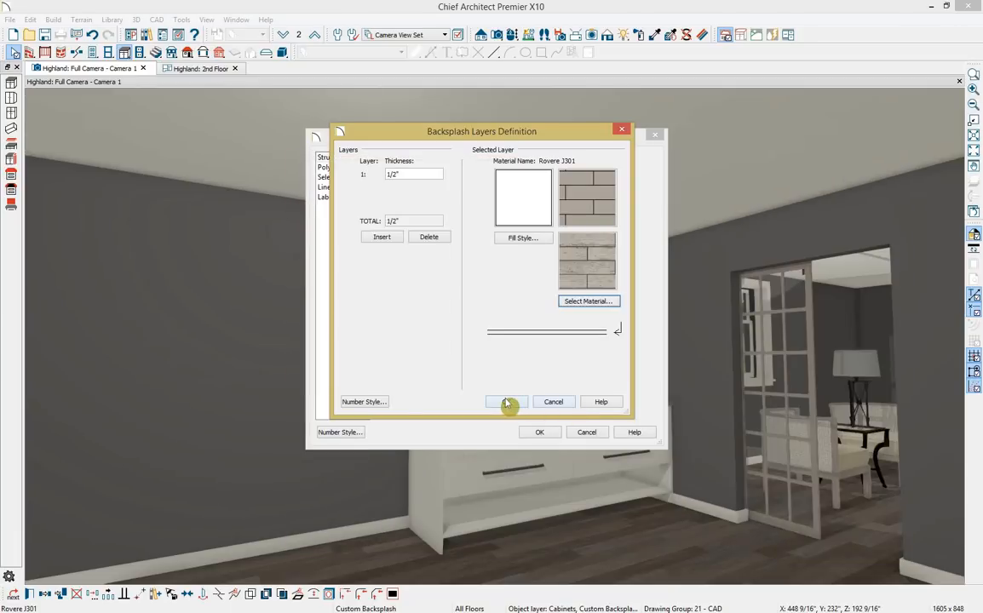
pyautogui.click(509, 402)
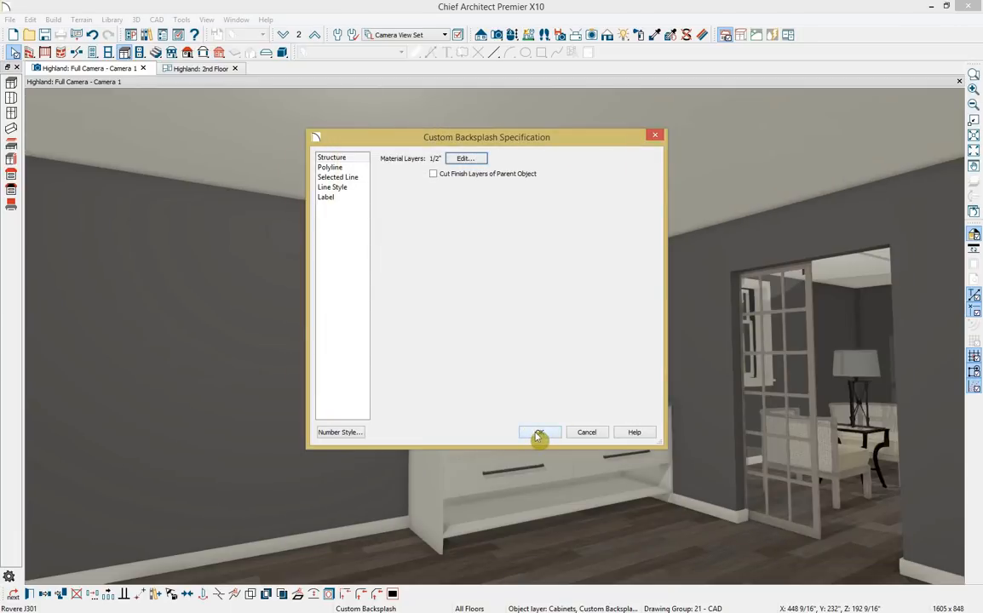
pyautogui.click(538, 433)
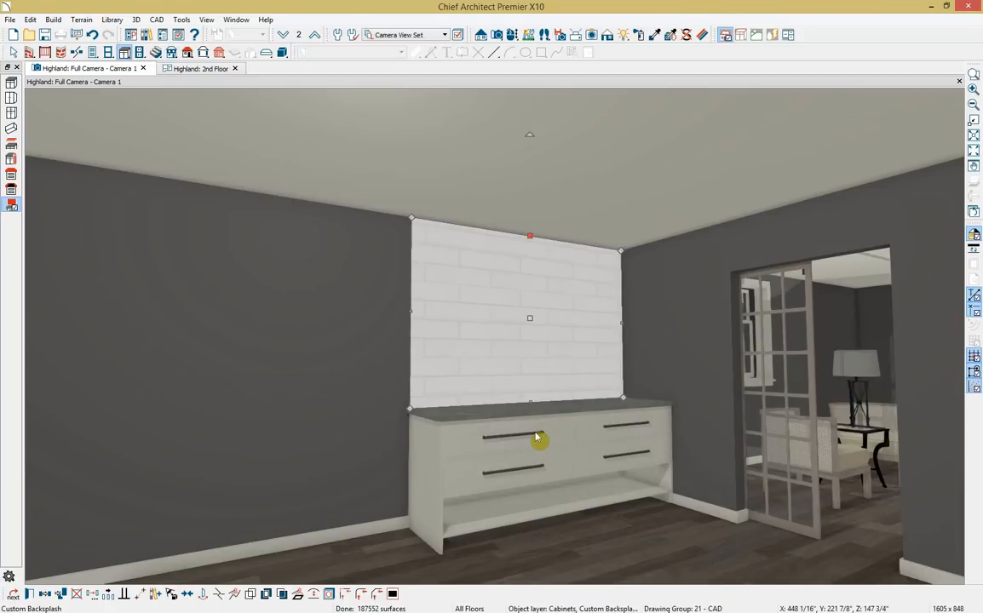
pyautogui.press('Escape')
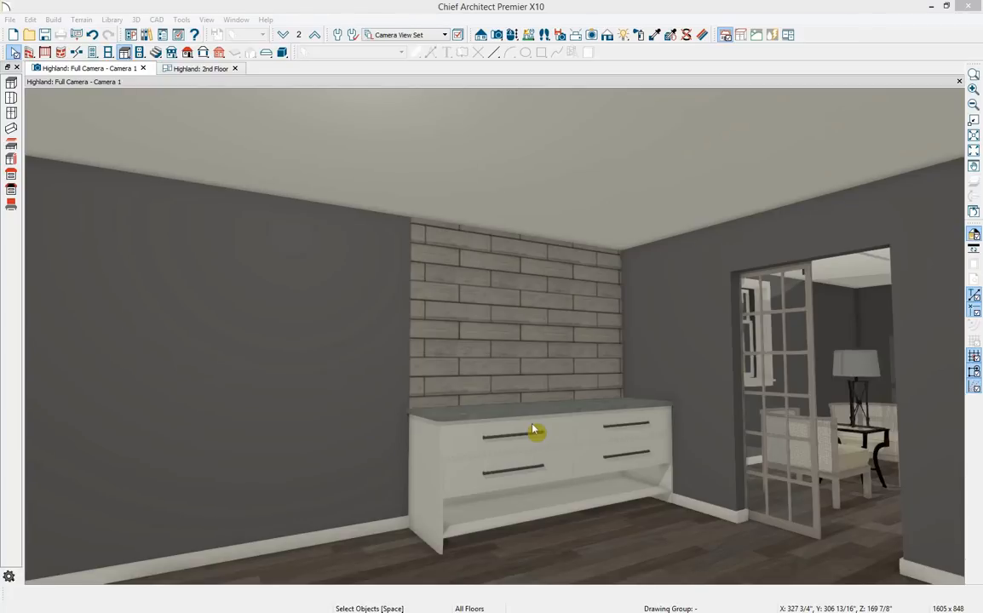
pyautogui.click(207, 19)
# Place a Round Vessel Sink from User Catalog > Bathroom X10 on the vanity top.
pyautogui.click(223, 52)
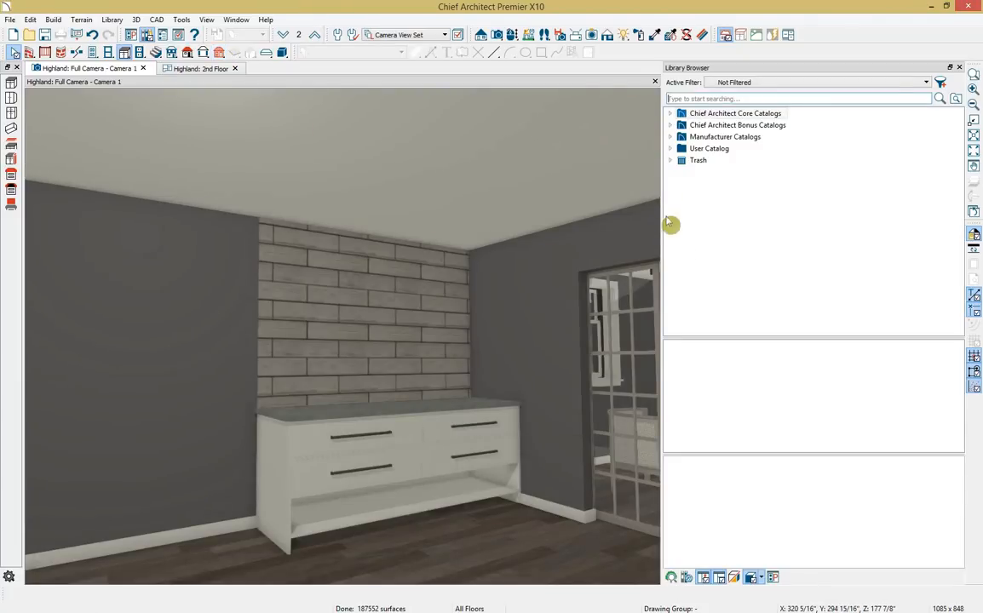
pyautogui.click(671, 149)
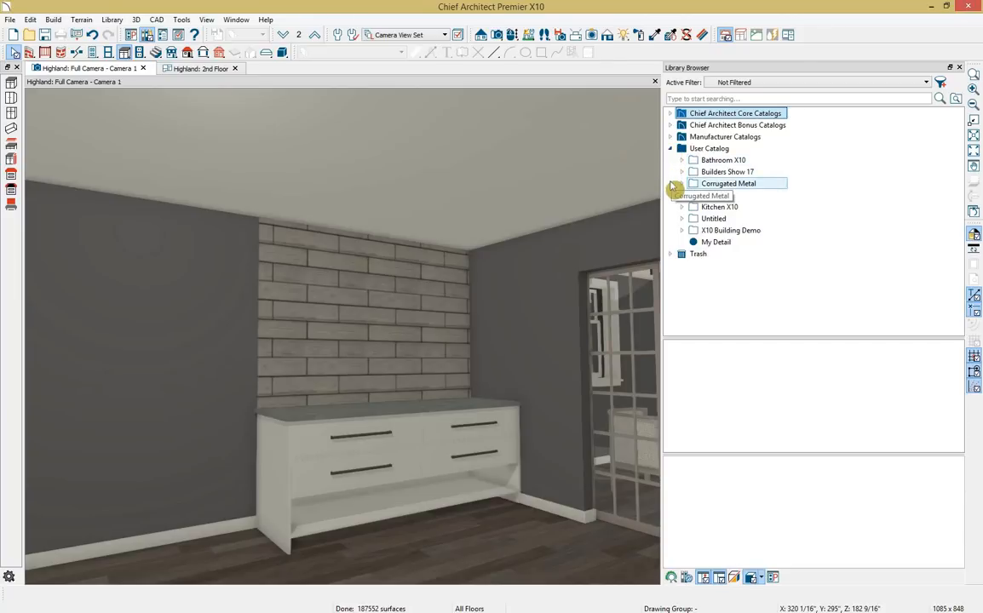
pyautogui.click(681, 162)
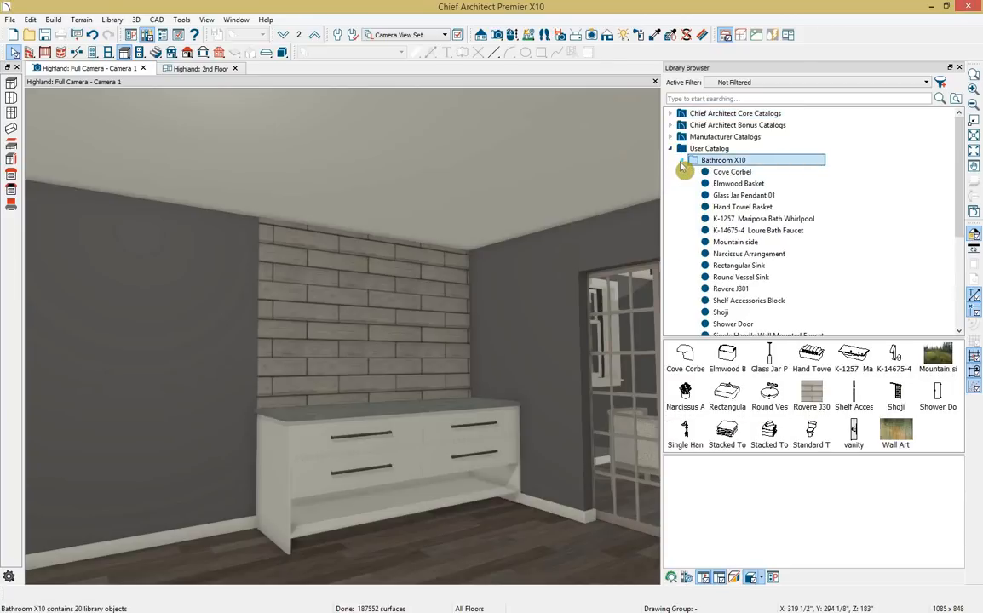
pyautogui.click(785, 279)
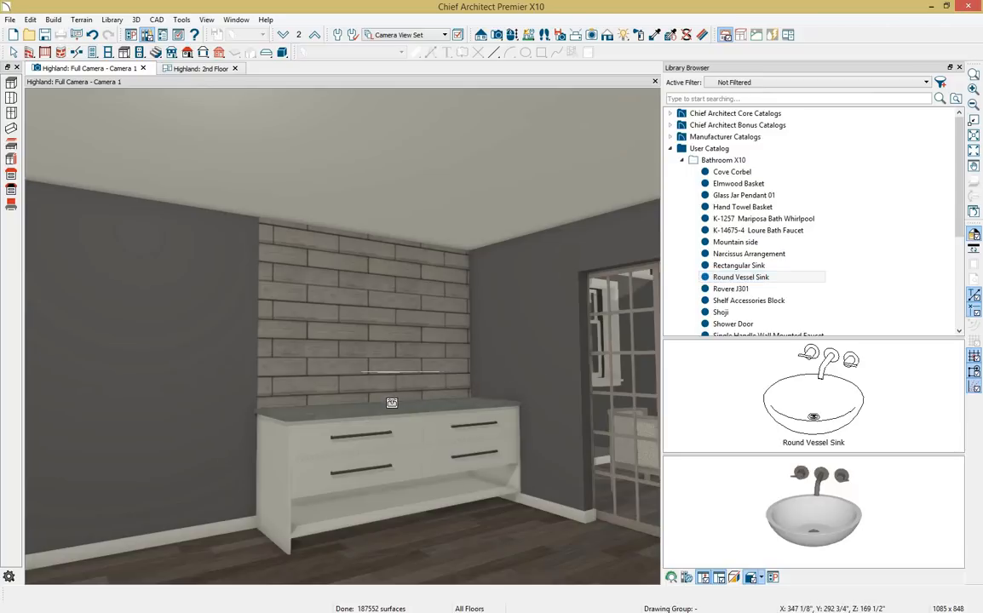
pyautogui.click(391, 403)
# Centre the sink on the vanity cabinet and close the library browser.
pyautogui.press('space')
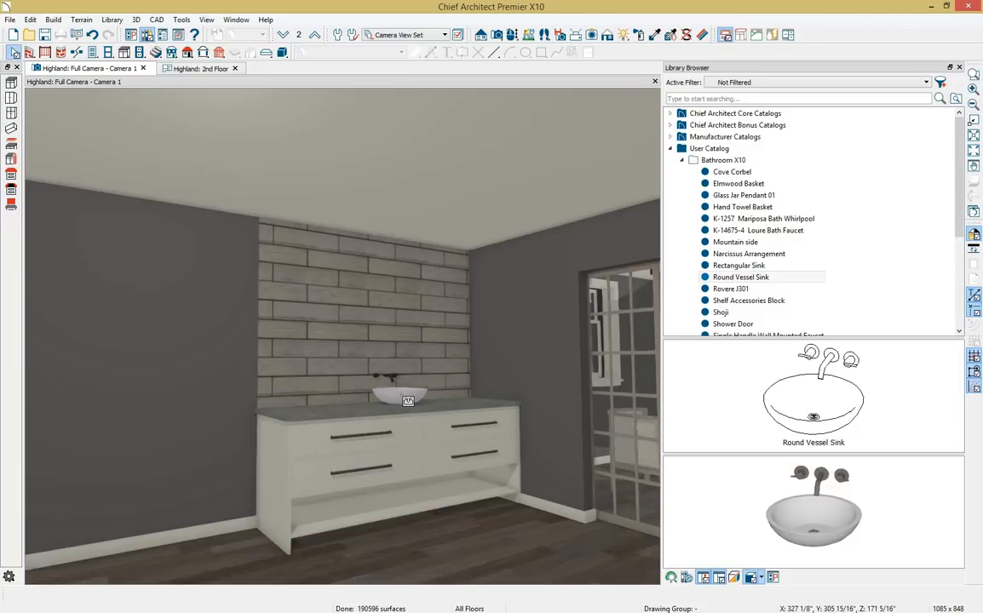
pyautogui.click(406, 400)
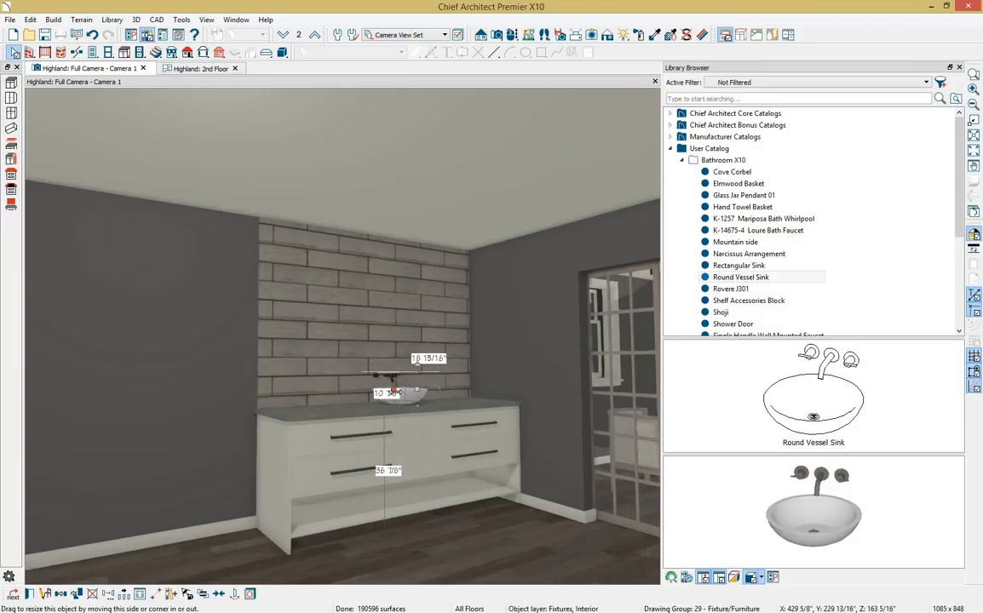
pyautogui.click(226, 596)
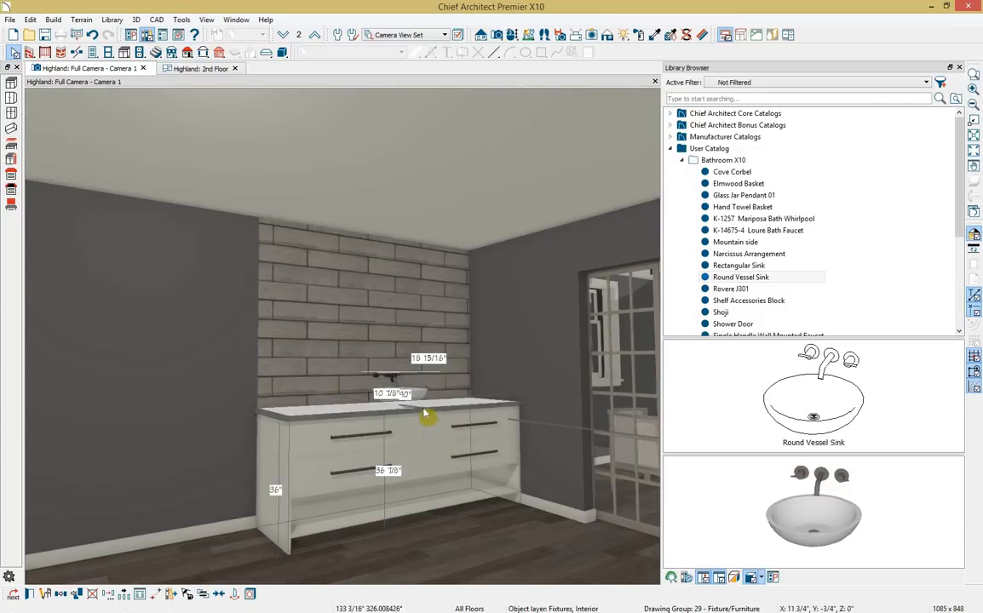
pyautogui.click(424, 408)
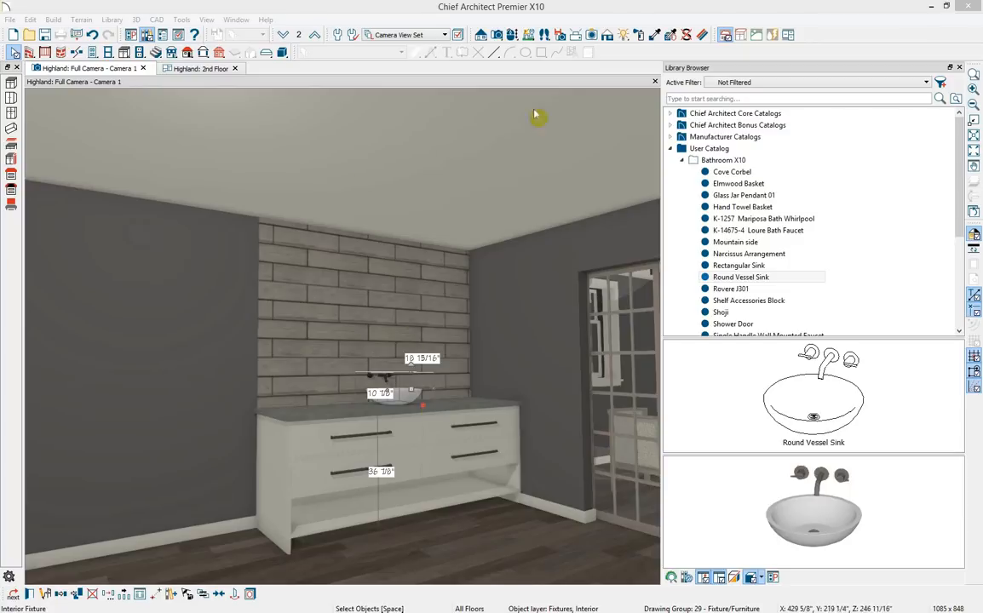
pyautogui.click(960, 68)
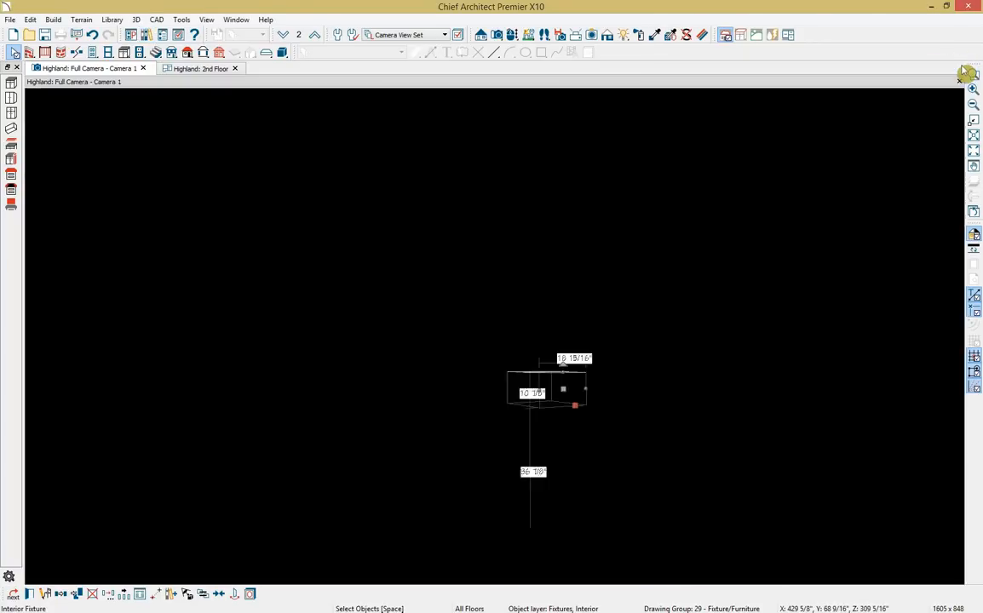
# Place a window in the brick backsplash wall above the vessel sink and open its specification.
pyautogui.click(109, 52)
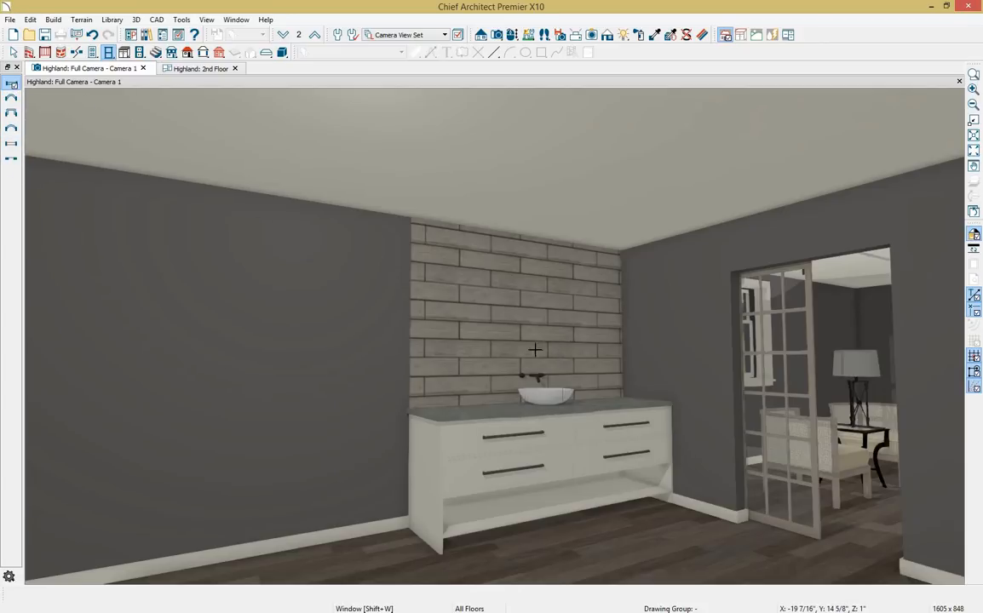
pyautogui.click(482, 348)
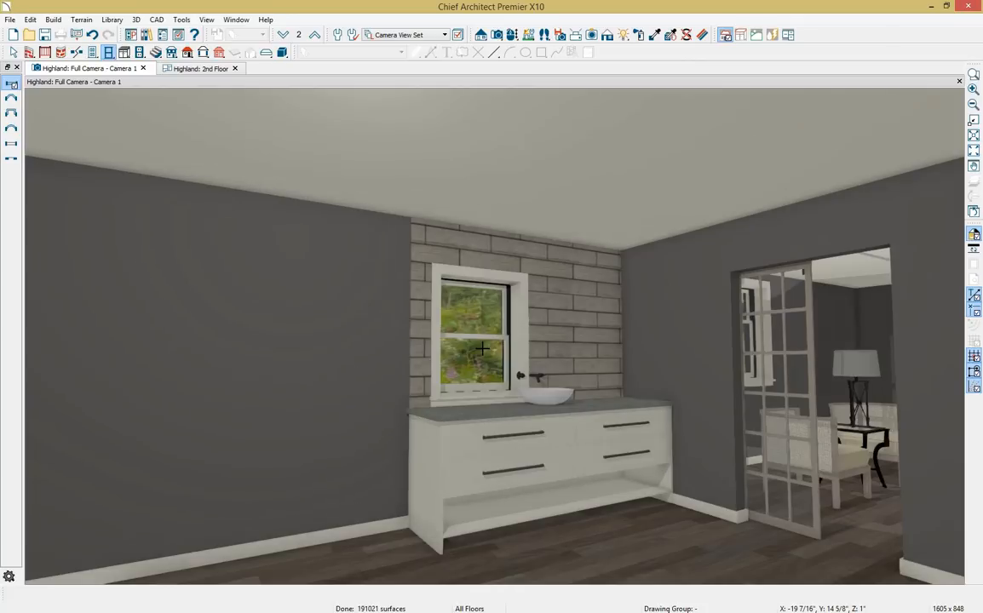
pyautogui.doubleClick(476, 341)
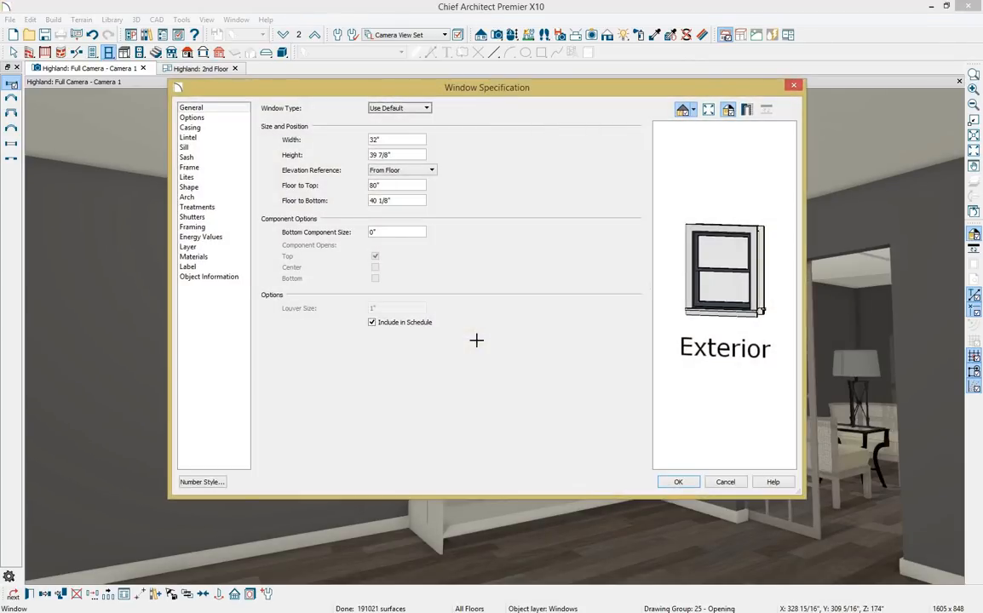
# Make the backsplash window Fixed Glass, 80" wide by 20" high.
pyautogui.click(430, 110)
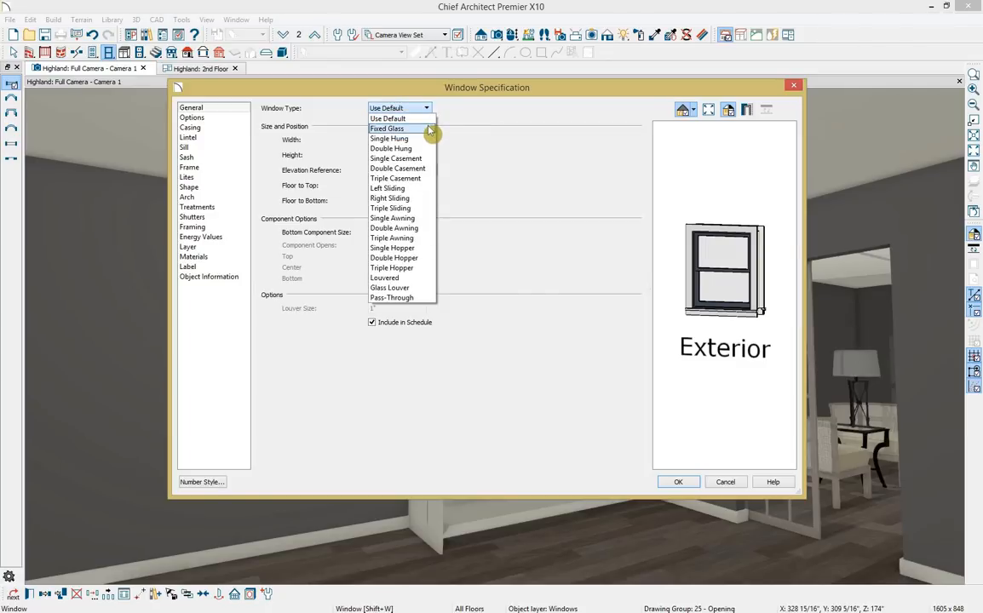
pyautogui.click(430, 129)
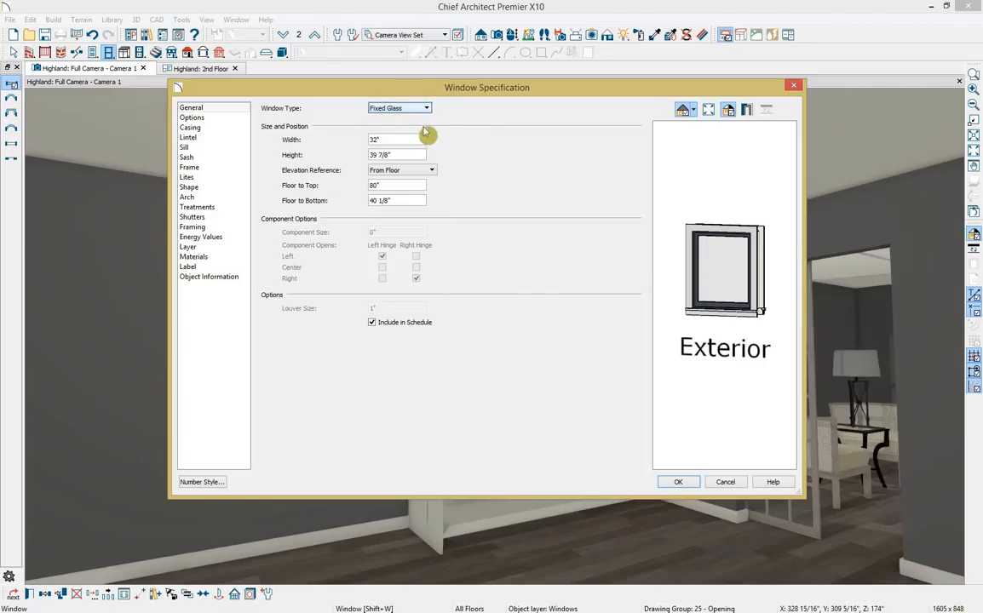
pyautogui.press('Tab')
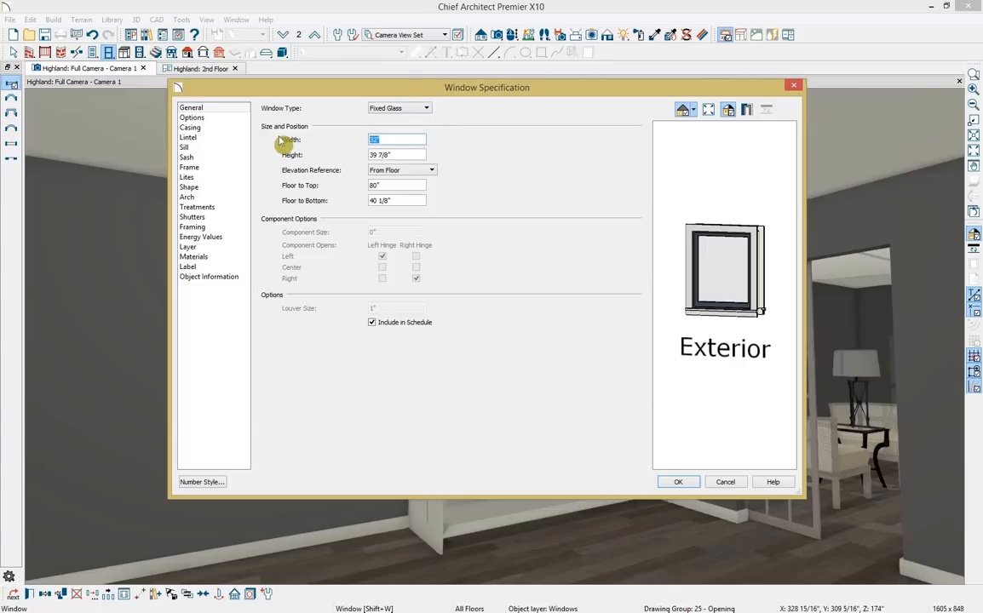
pyautogui.write('80')
pyautogui.press('Tab')
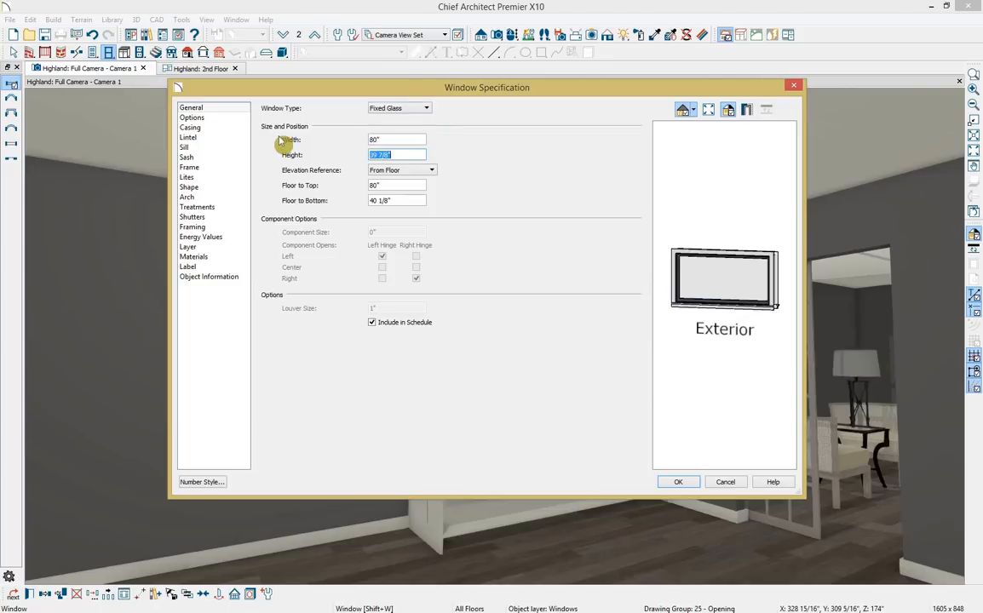
pyautogui.write('20')
pyautogui.press('Tab')
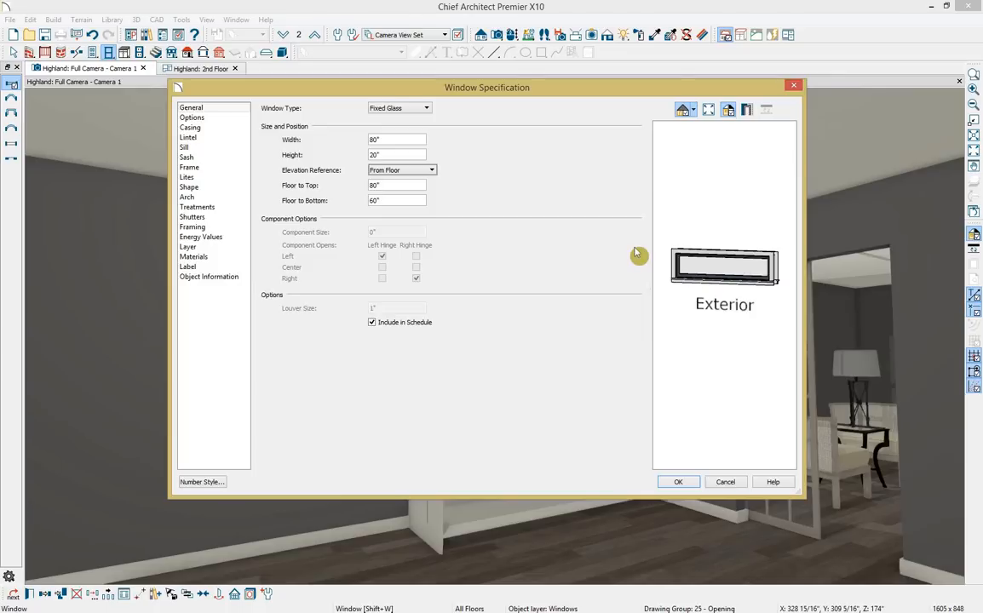
pyautogui.click(217, 120)
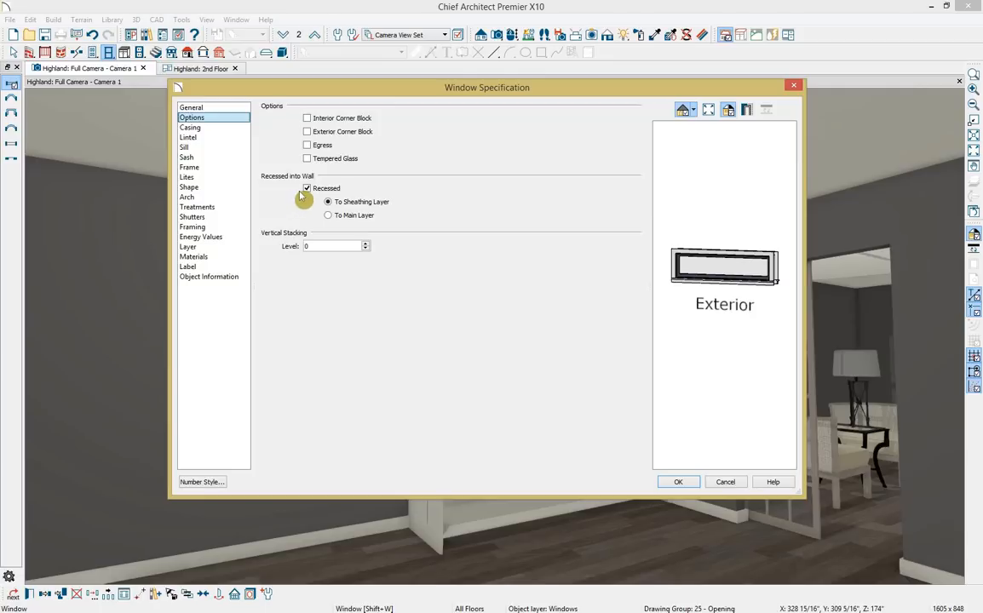
# Remove the window's interior sill, set 2 lites across, and apply the changes.
pyautogui.click(228, 130)
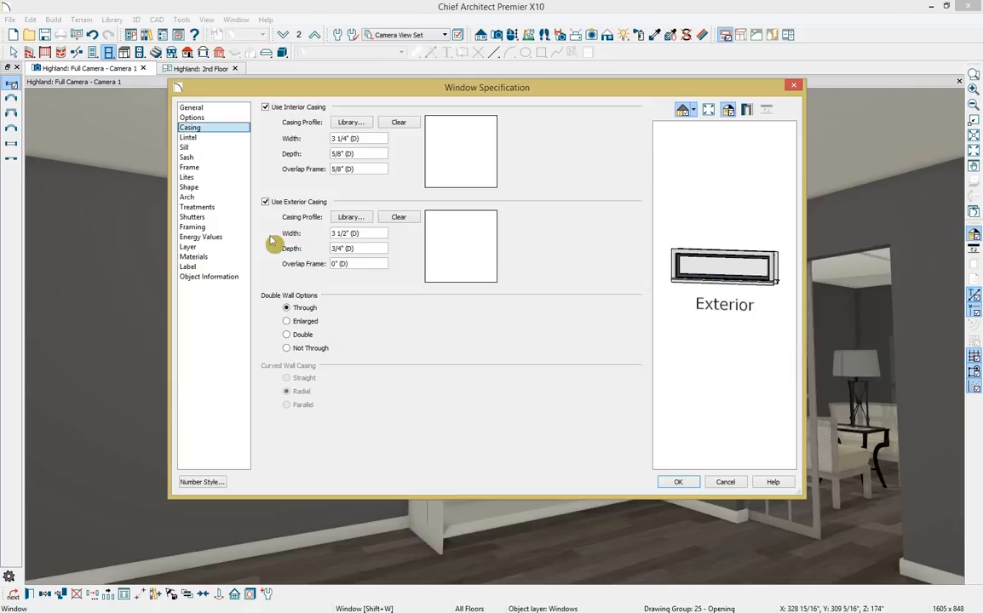
pyautogui.click(228, 138)
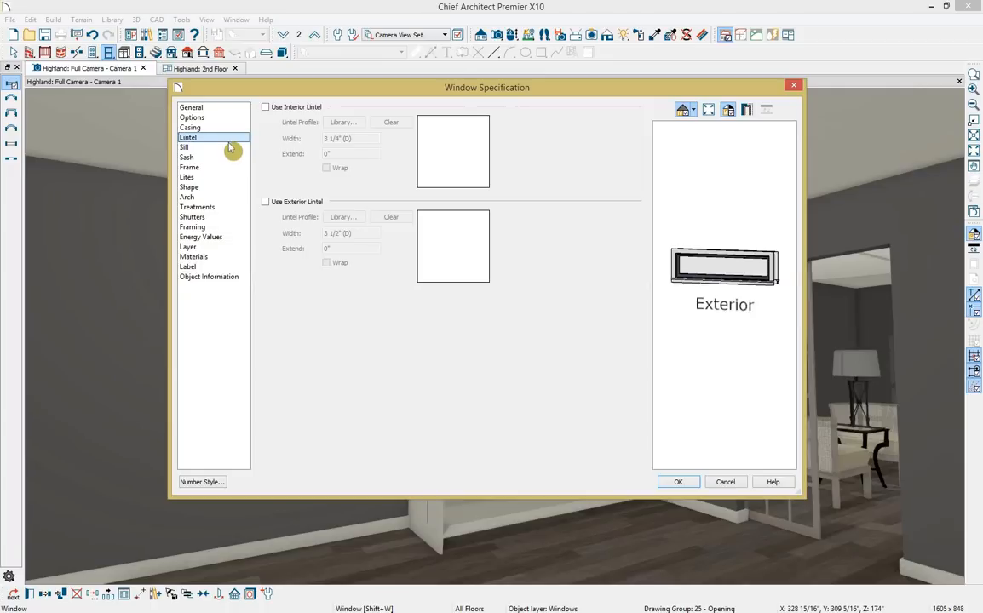
pyautogui.click(230, 149)
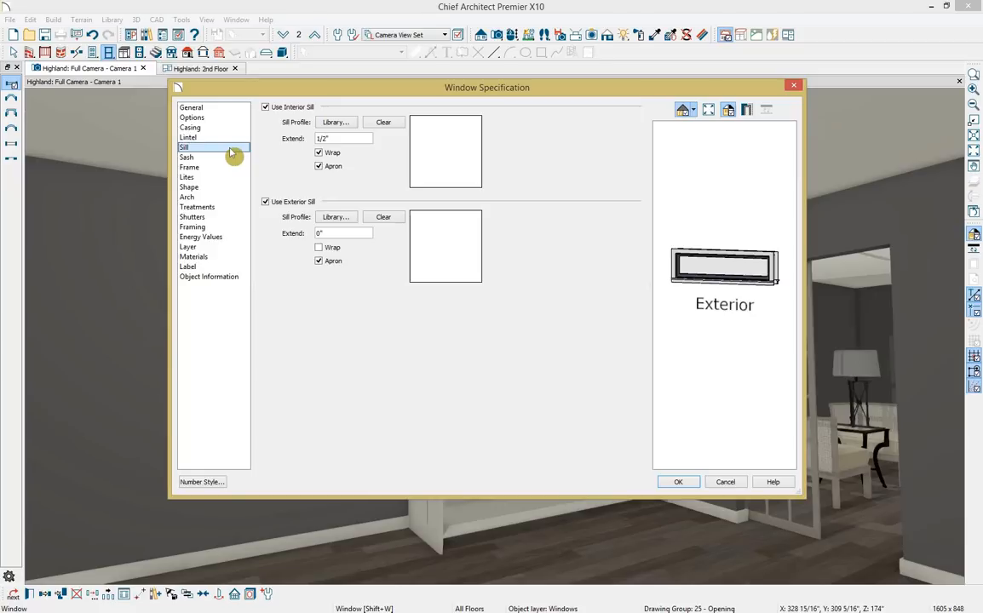
pyautogui.click(266, 109)
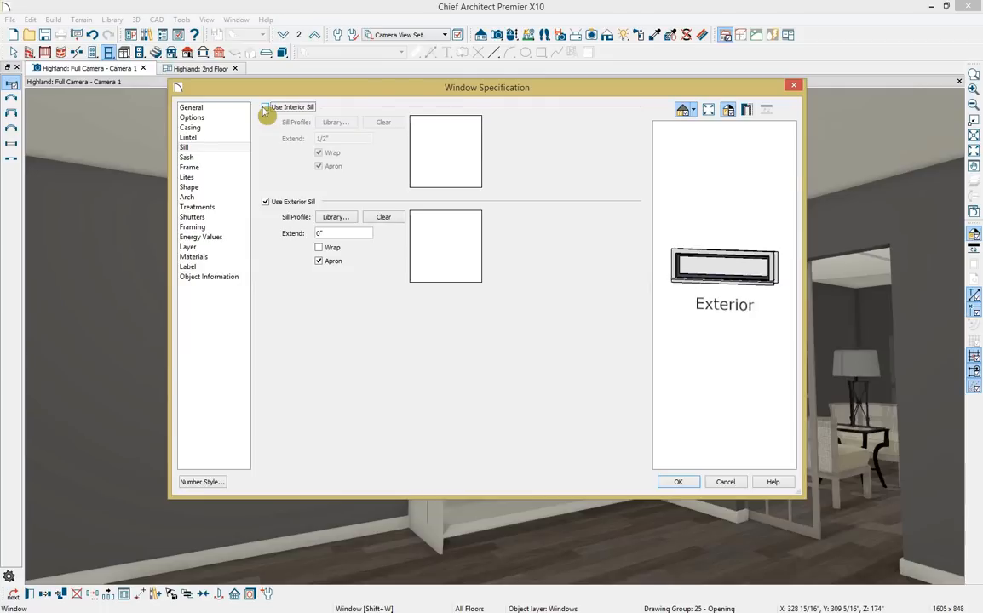
pyautogui.click(240, 179)
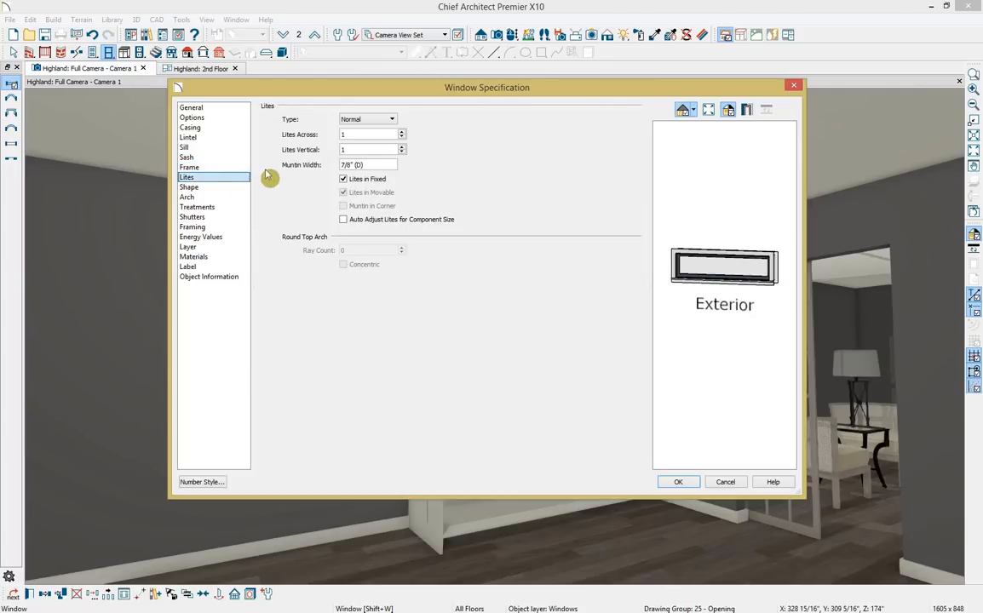
pyautogui.click(401, 132)
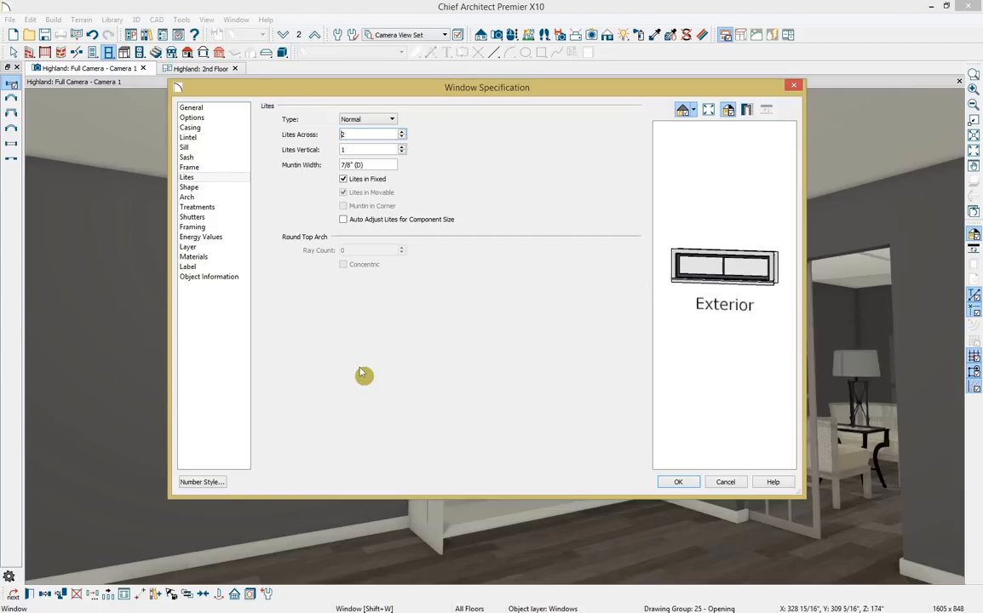
pyautogui.click(678, 482)
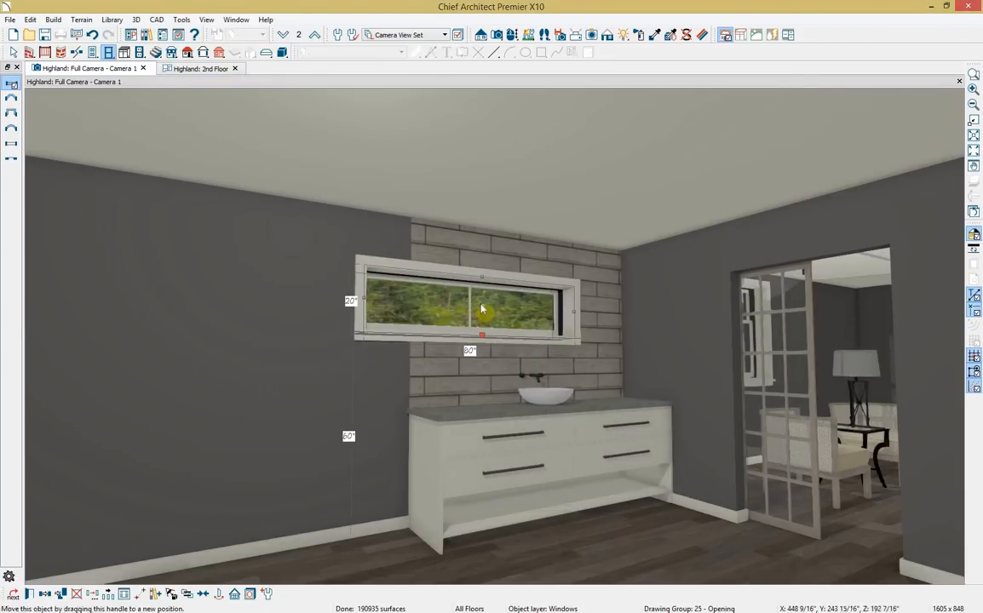
# Slide the window along the wall and center it over the vanity using Center Object.
pyautogui.moveTo(482, 310); pyautogui.dragTo(527, 301)
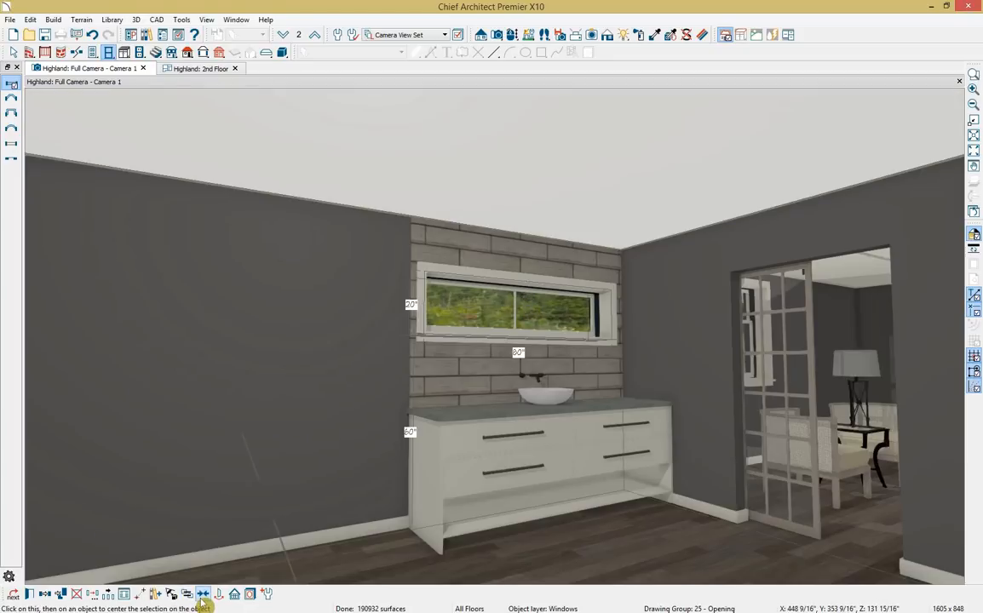
pyautogui.click(562, 417)
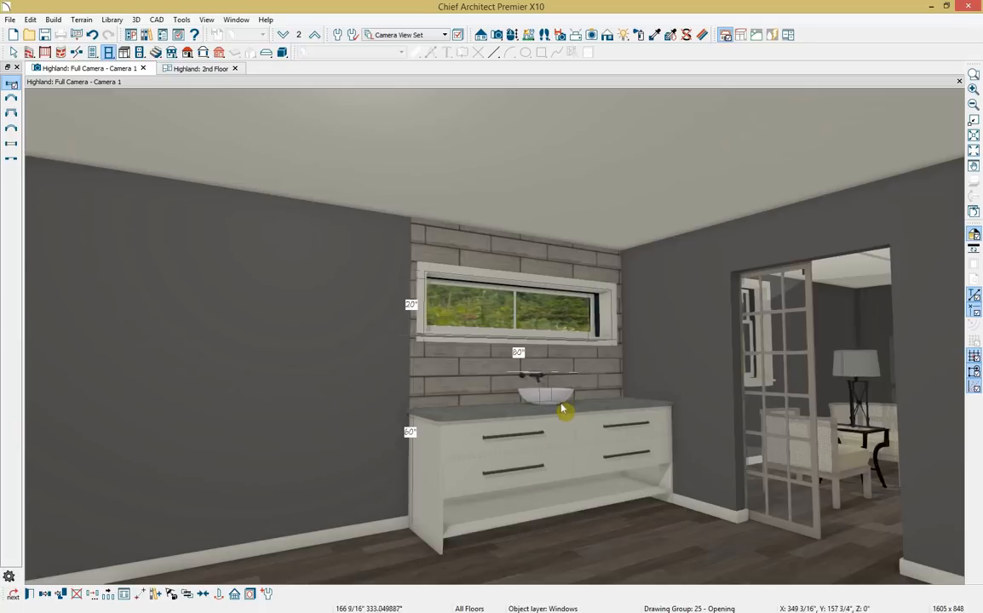
pyautogui.moveTo(561, 406); pyautogui.dragTo(561, 405)
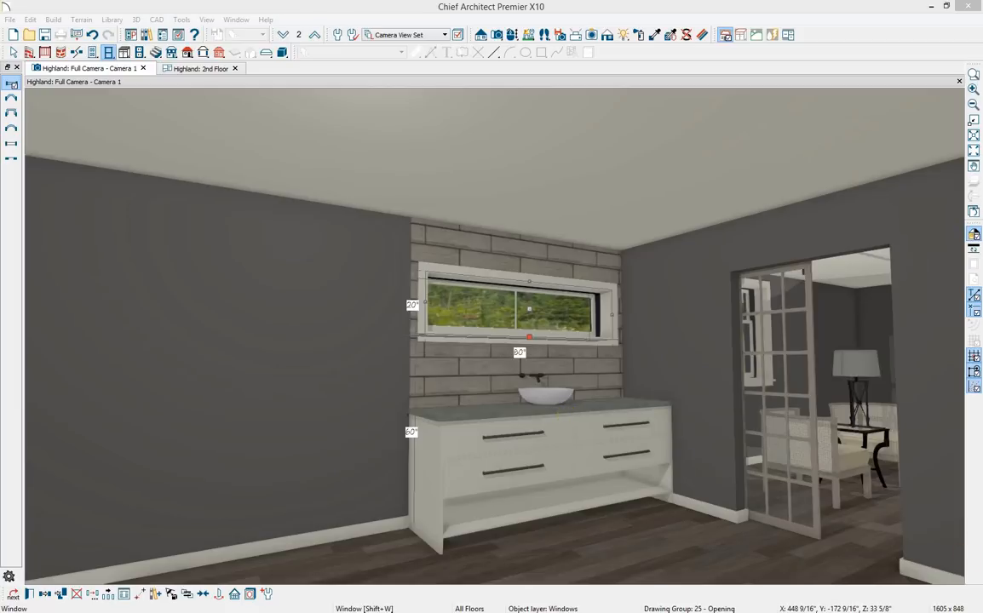
pyautogui.hotkey('alt', 'Tab')
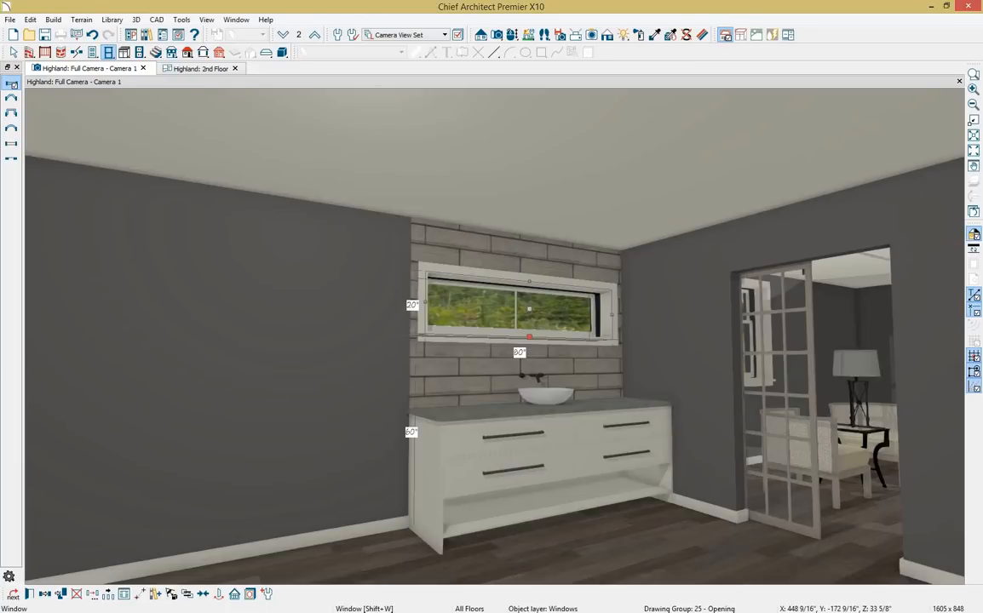
# From the 2nd Floor plan, create a Wall Elevation of the vanity wall.
pyautogui.click(218, 74)
pyautogui.scroll(-5, 529, 423)
pyautogui.moveTo(540, 454); pyautogui.dragTo(474, 309, button='middle')
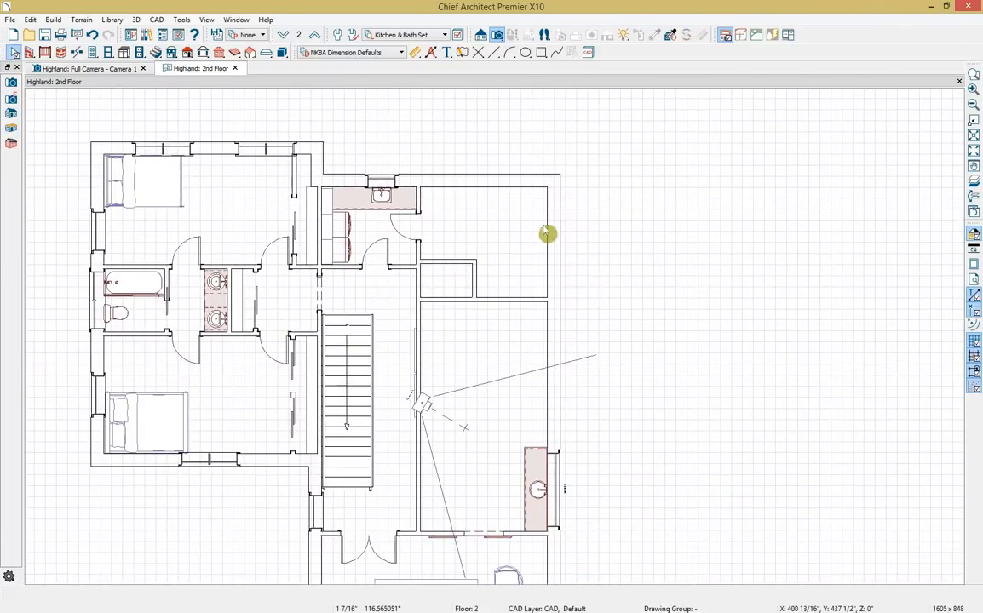
pyautogui.click(481, 37)
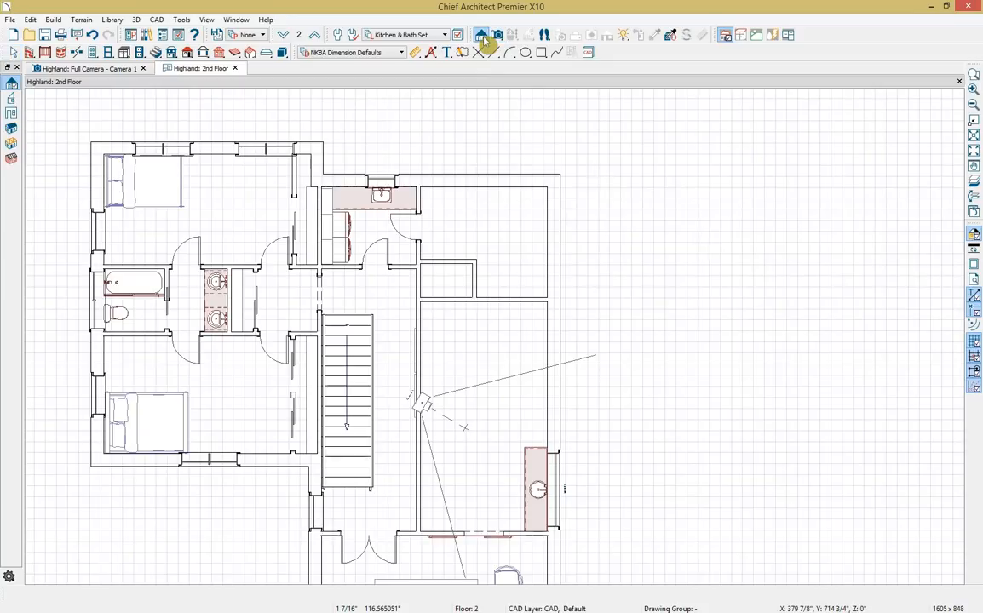
pyautogui.click(11, 120)
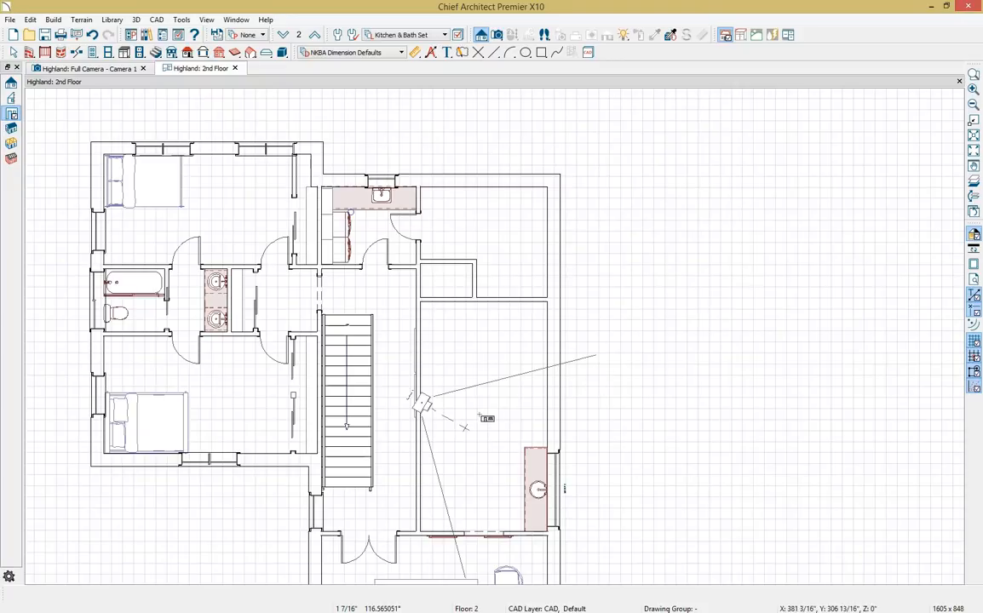
pyautogui.moveTo(543, 410); pyautogui.dragTo(547, 410)
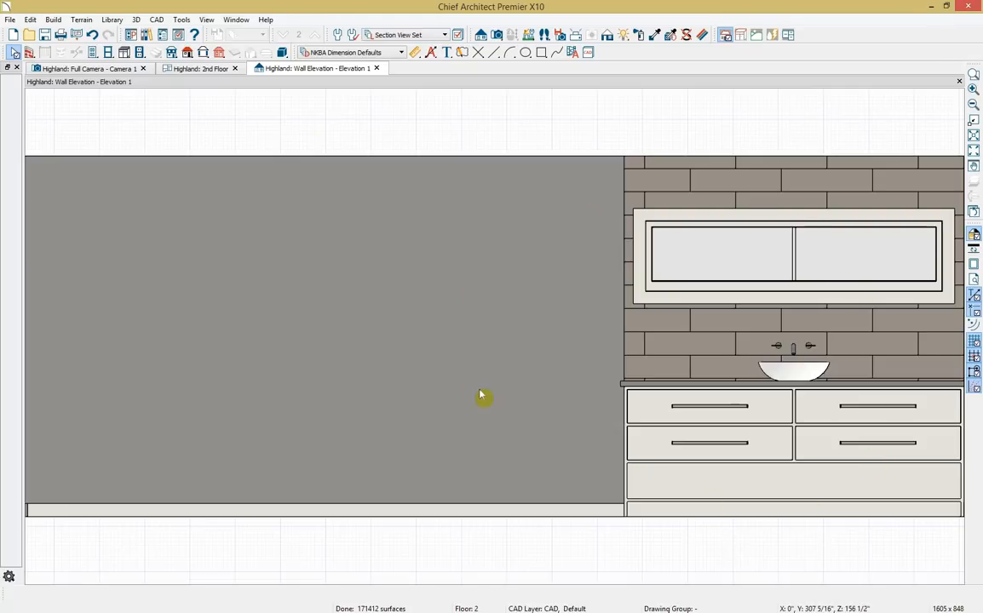
# Draw a 46" center-point circle and move it left onto the grey wall.
pyautogui.click(526, 53)
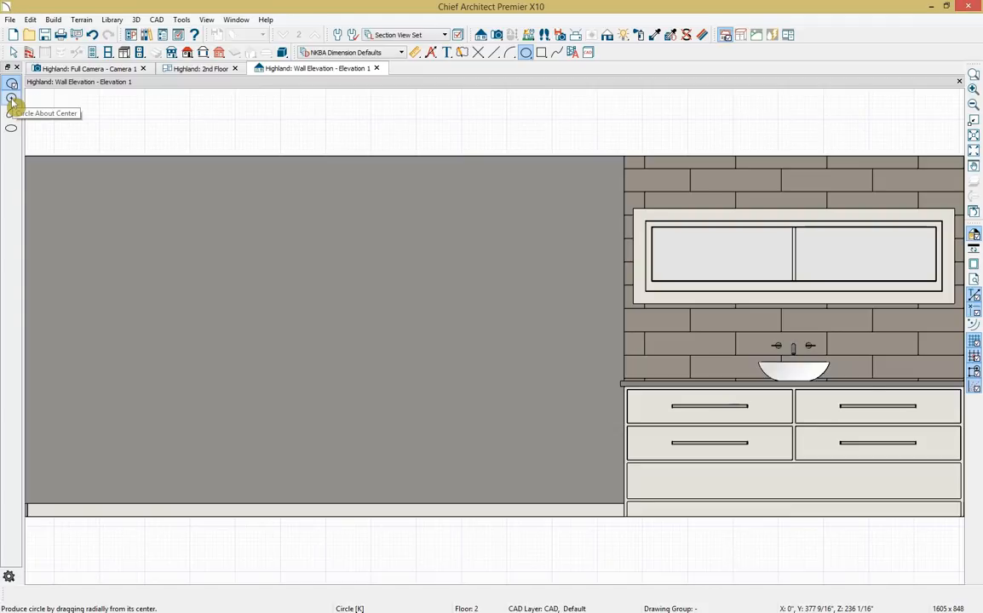
pyautogui.click(12, 100)
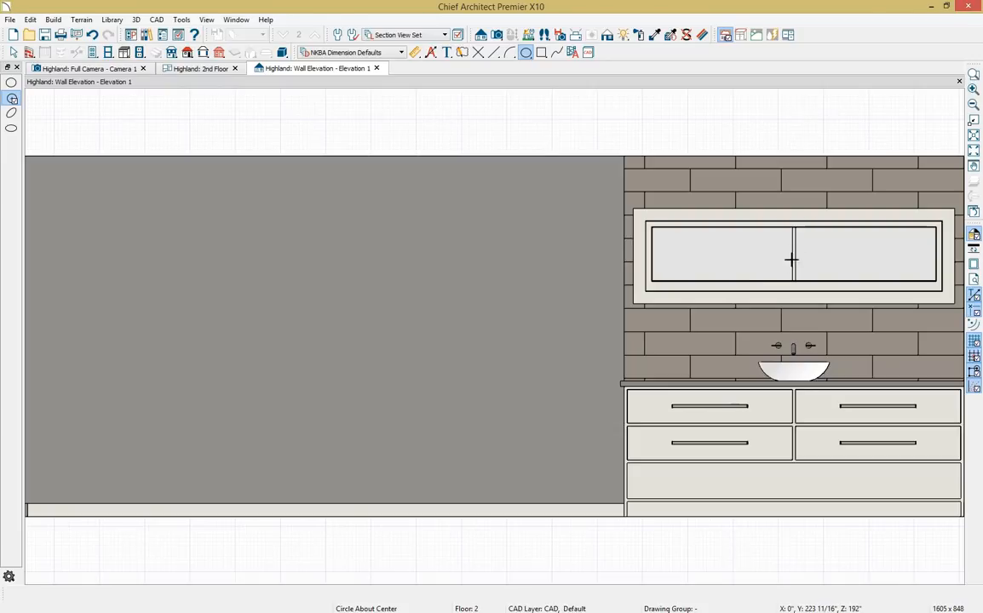
pyautogui.moveTo(798, 257); pyautogui.dragTo(721, 303)
pyautogui.click(772, 182)
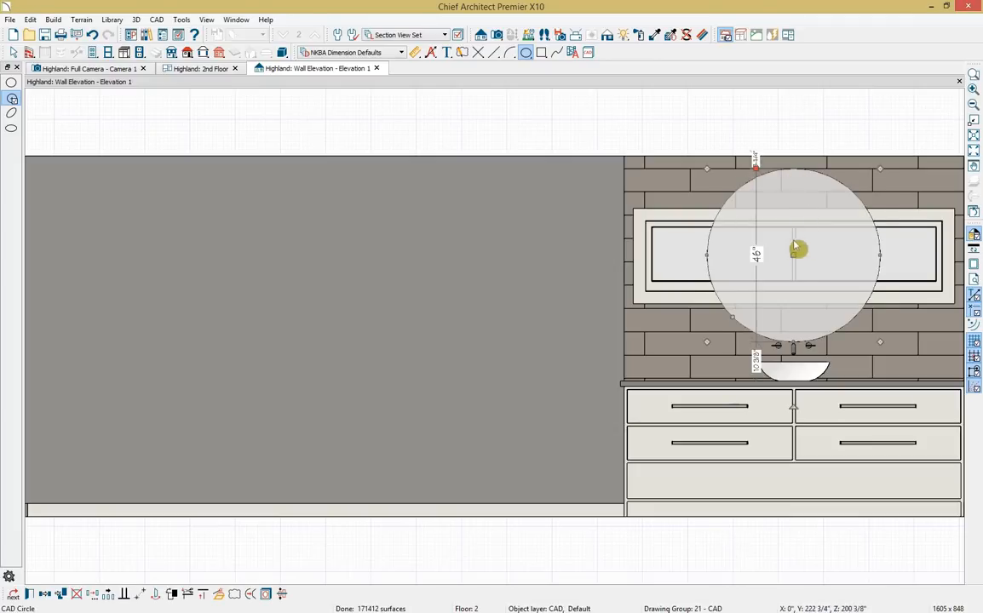
pyautogui.moveTo(793, 243); pyautogui.dragTo(793, 248)
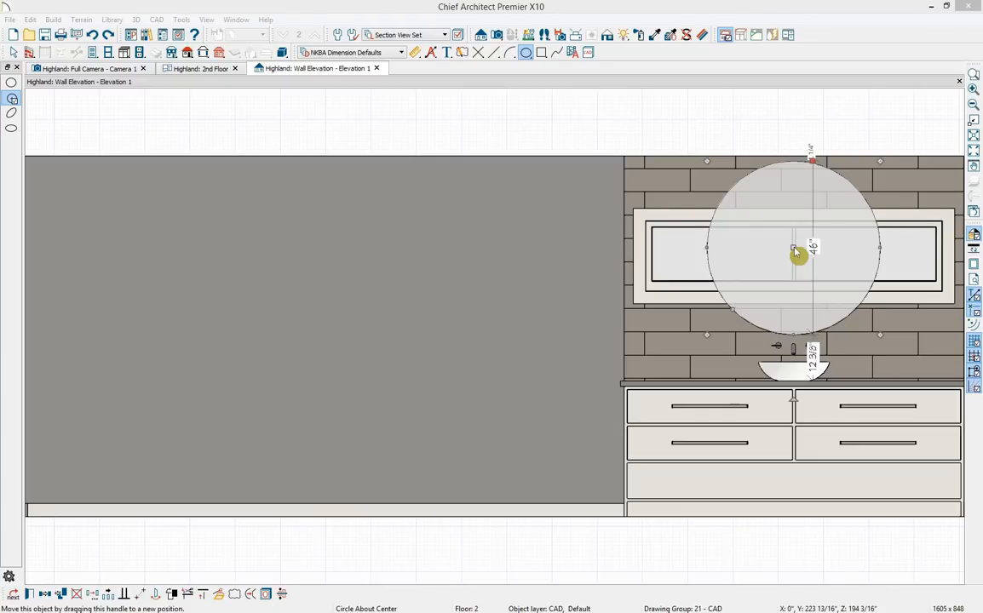
pyautogui.moveTo(793, 247); pyautogui.dragTo(514, 231)
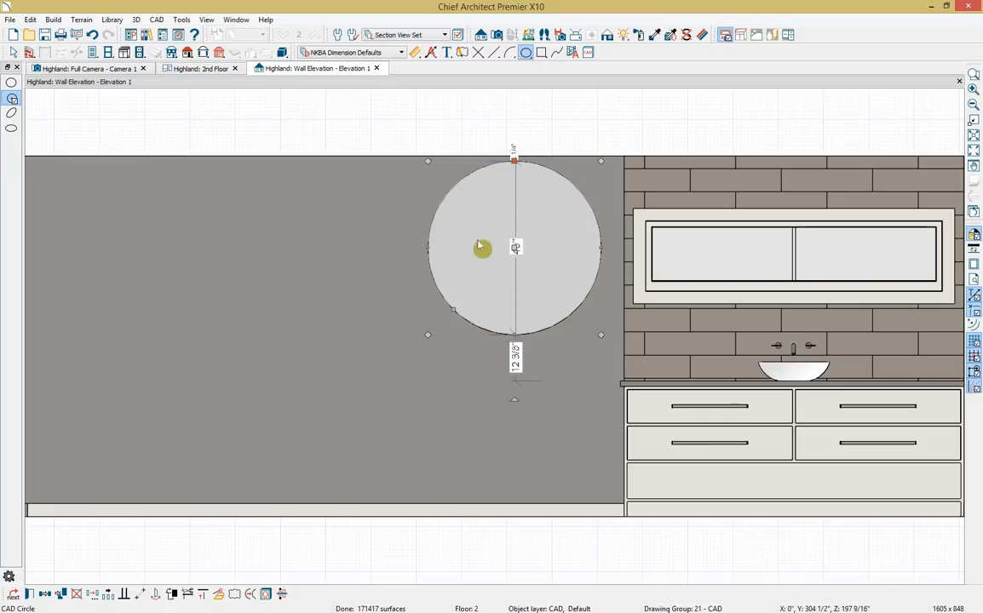
# Convert the circle into a Polyline Solid and set its thickness to 1/4".
pyautogui.click(226, 600)
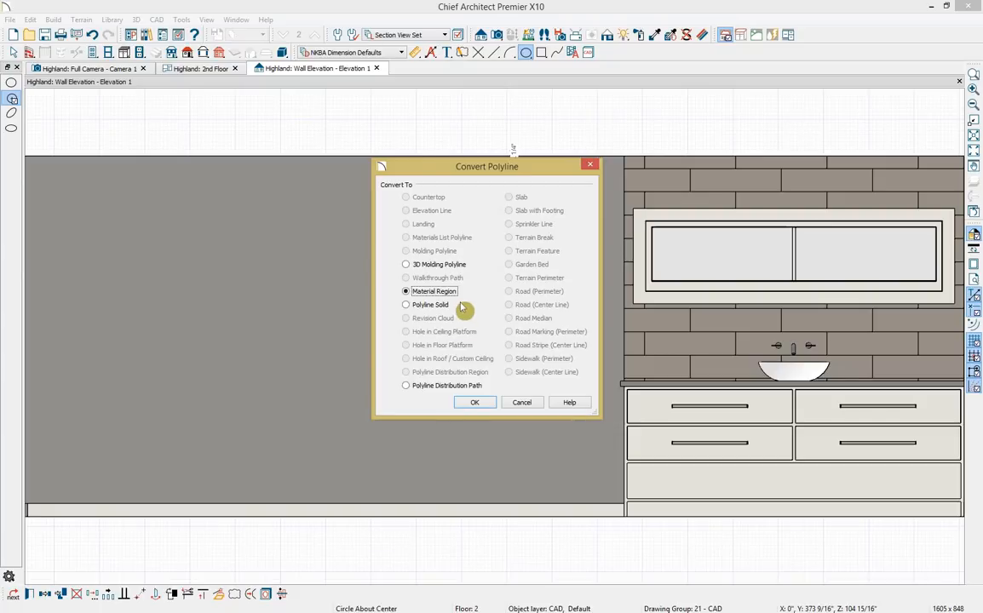
pyautogui.click(412, 305)
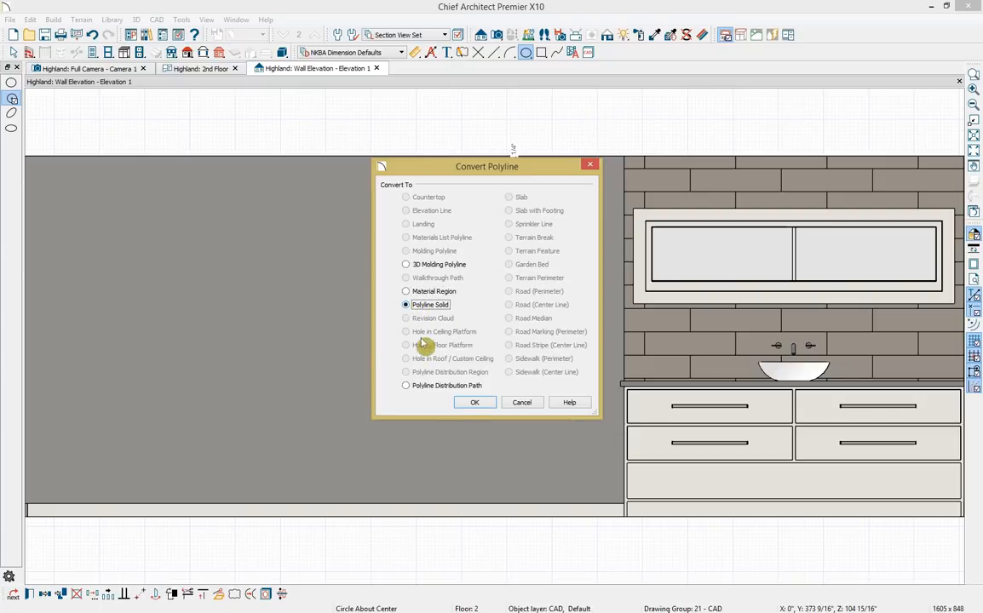
pyautogui.click(473, 404)
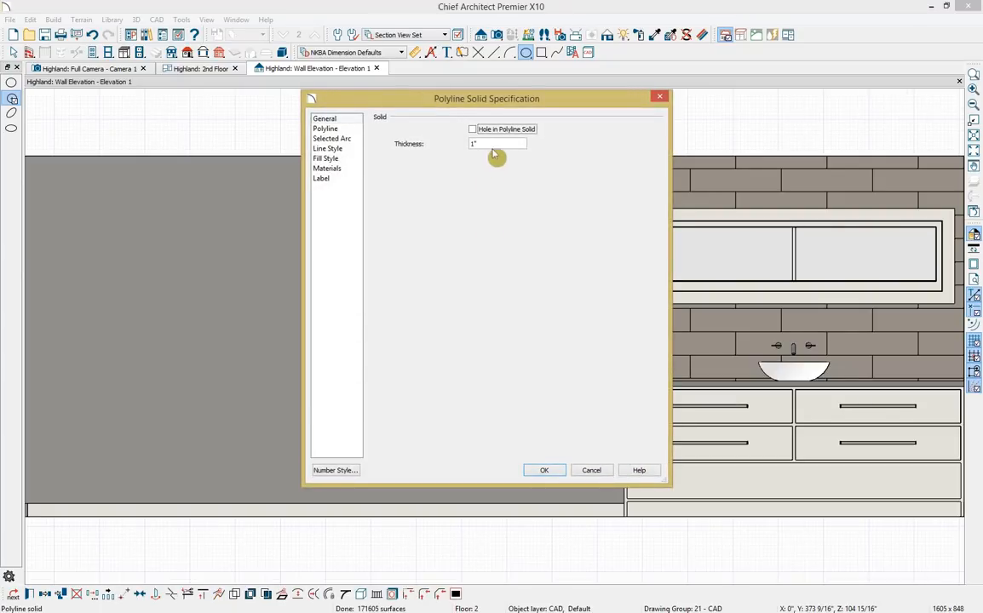
pyautogui.moveTo(502, 144); pyautogui.dragTo(460, 145)
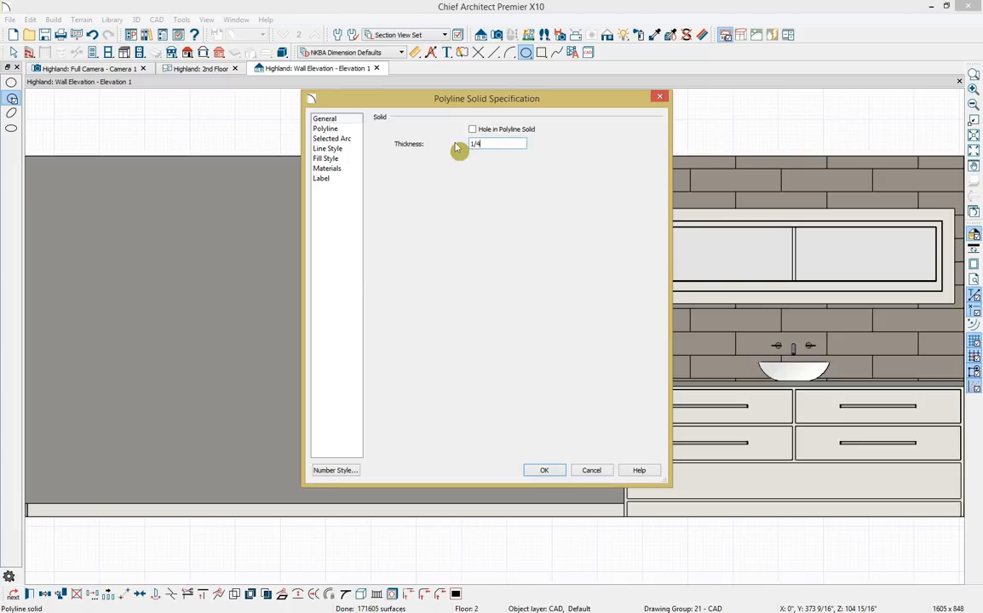
# Change the solid's material from Concrete to Mirrored Glass.
pyautogui.click(355, 173)
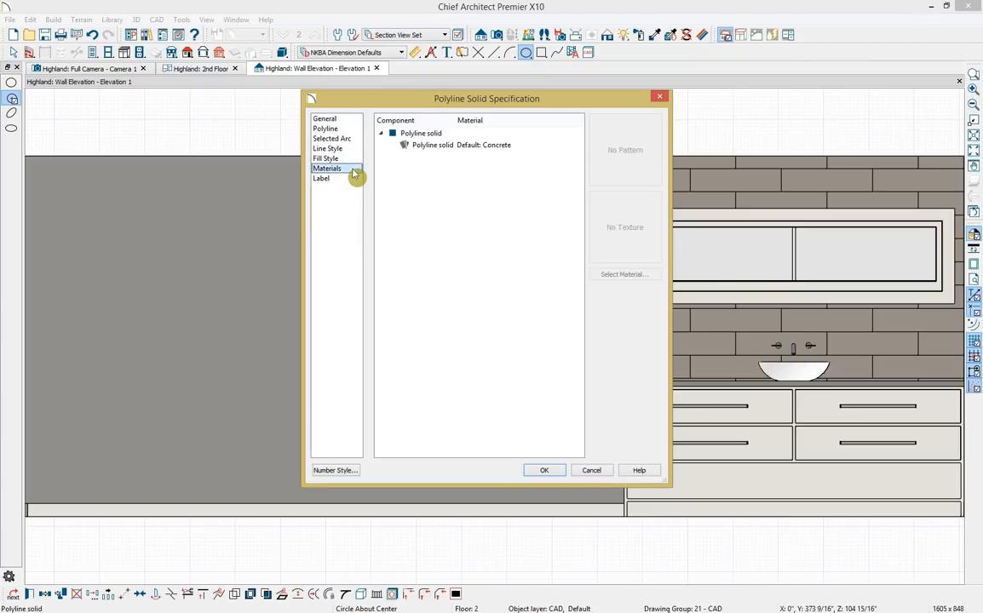
pyautogui.click(524, 147)
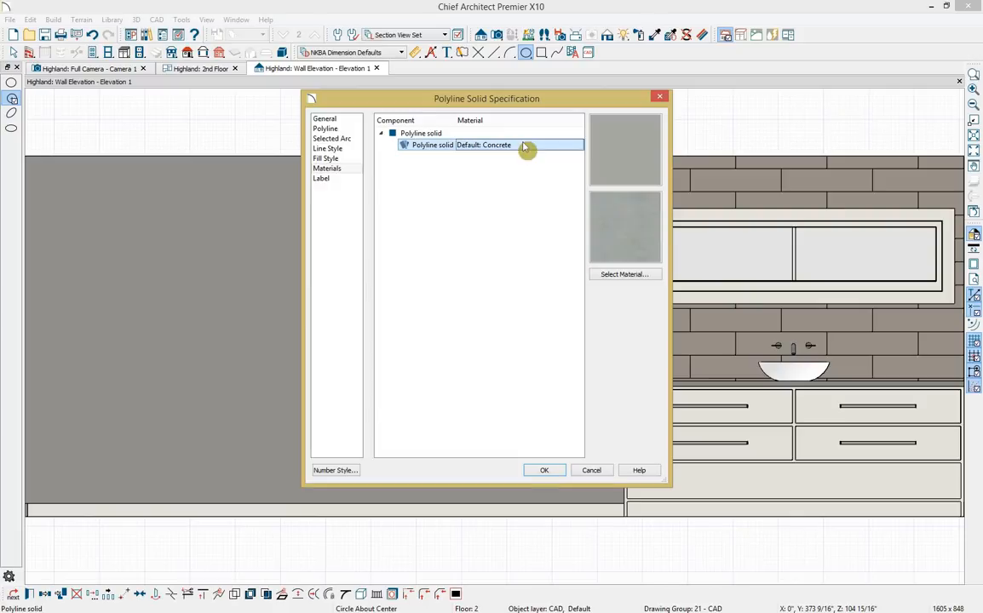
pyautogui.click(611, 276)
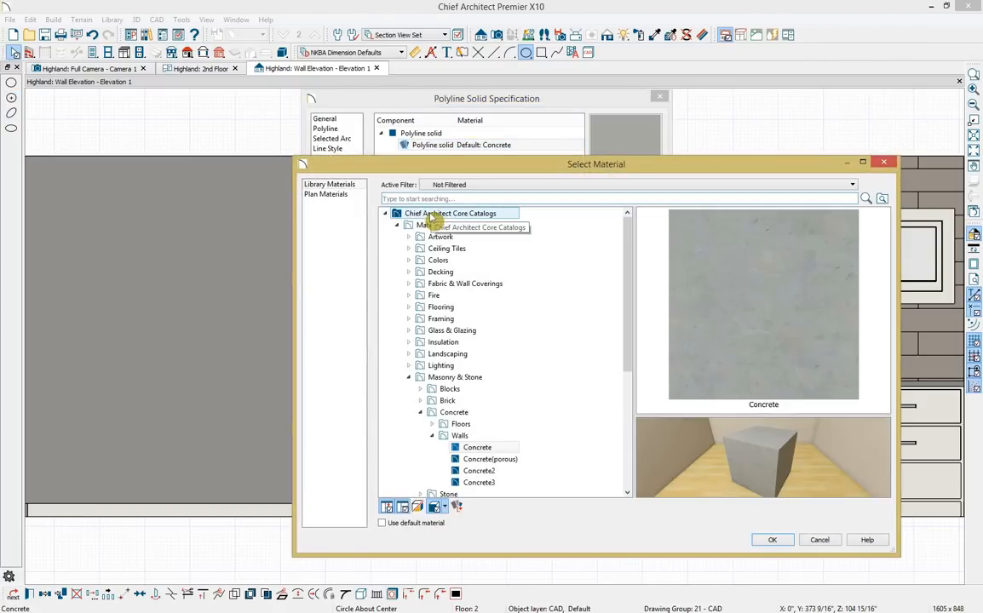
pyautogui.write('mirror')
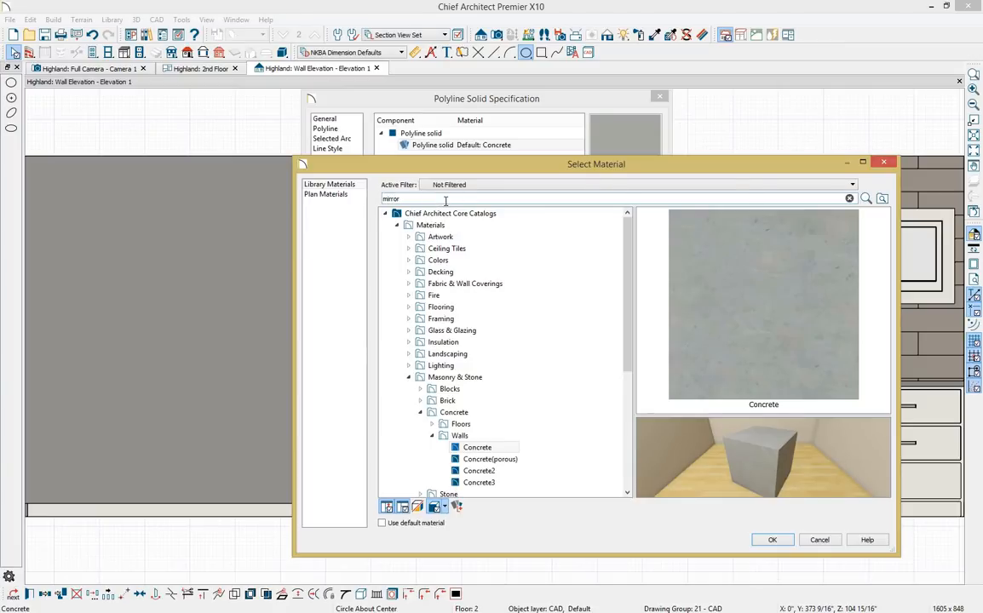
pyautogui.press('Return')
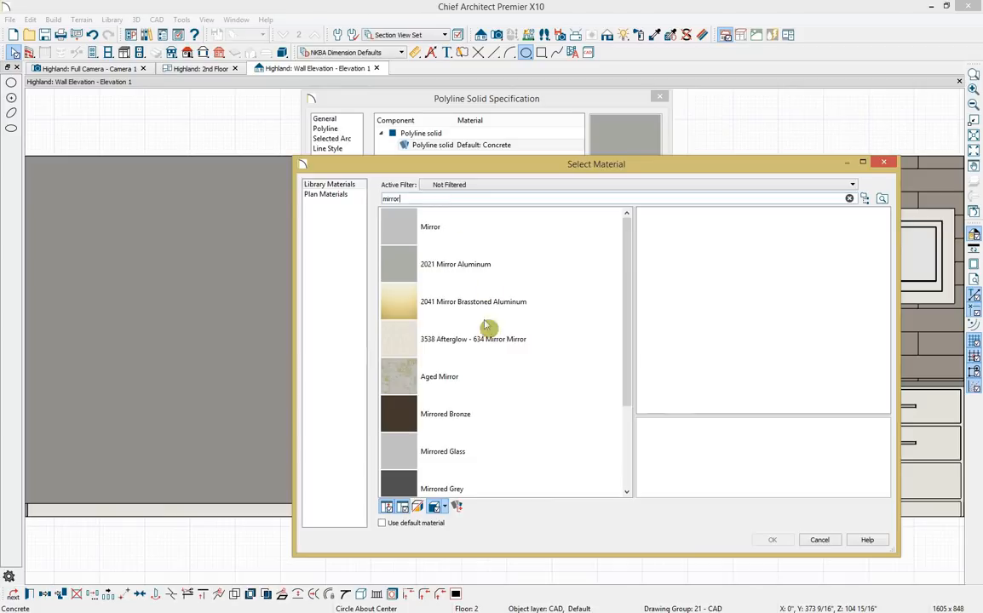
pyautogui.click(458, 455)
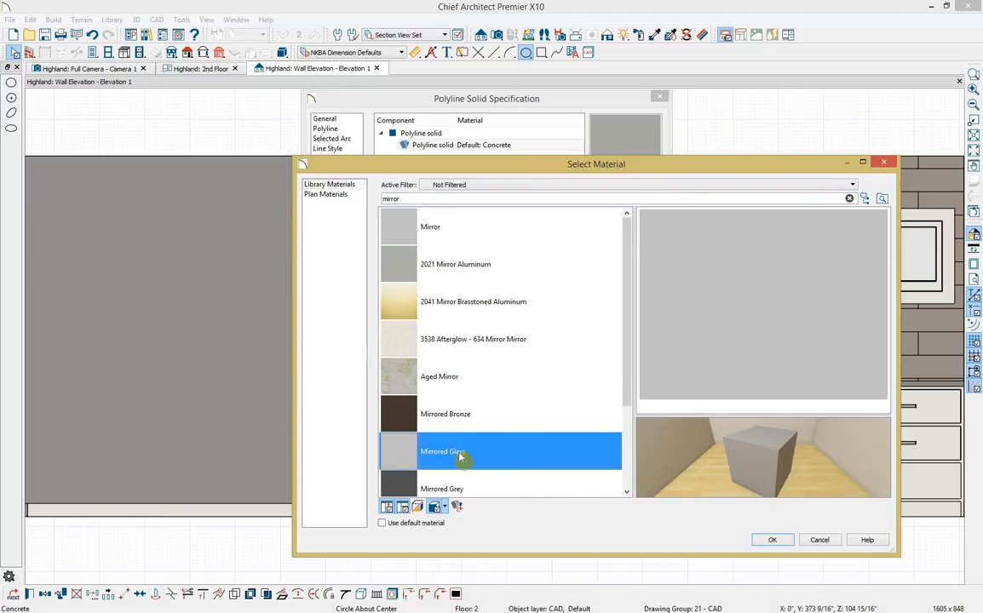
pyautogui.click(789, 542)
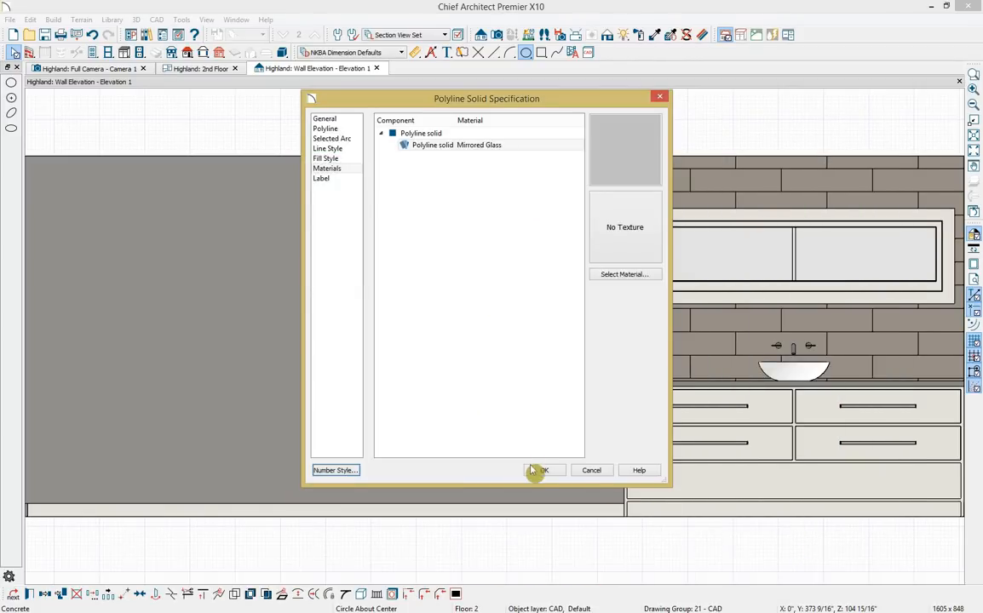
pyautogui.click(537, 470)
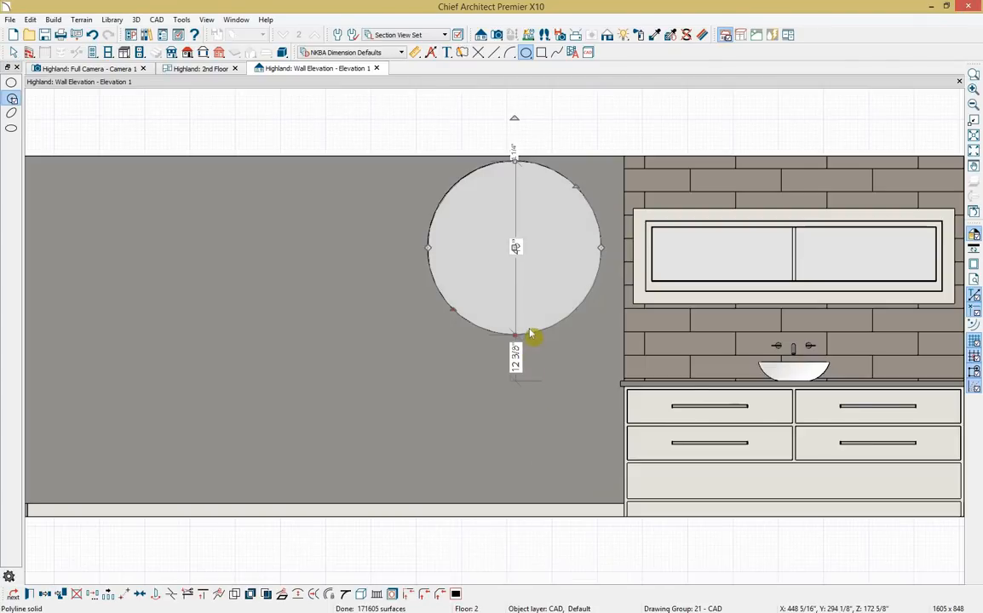
# Paste an in-place copy of the mirror solid and set its thickness to 1/2".
pyautogui.click(62, 596)
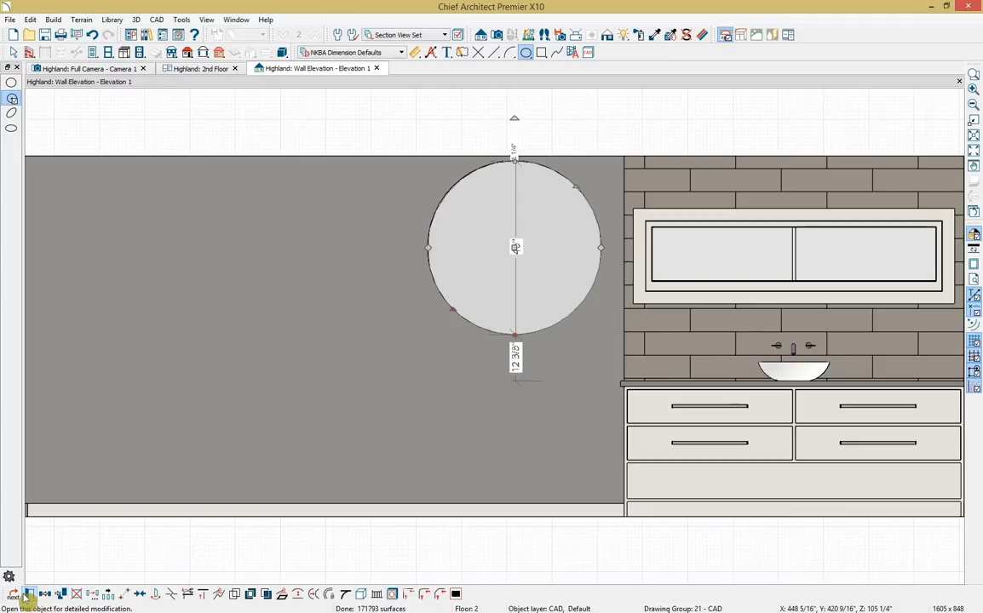
pyautogui.click(29, 594)
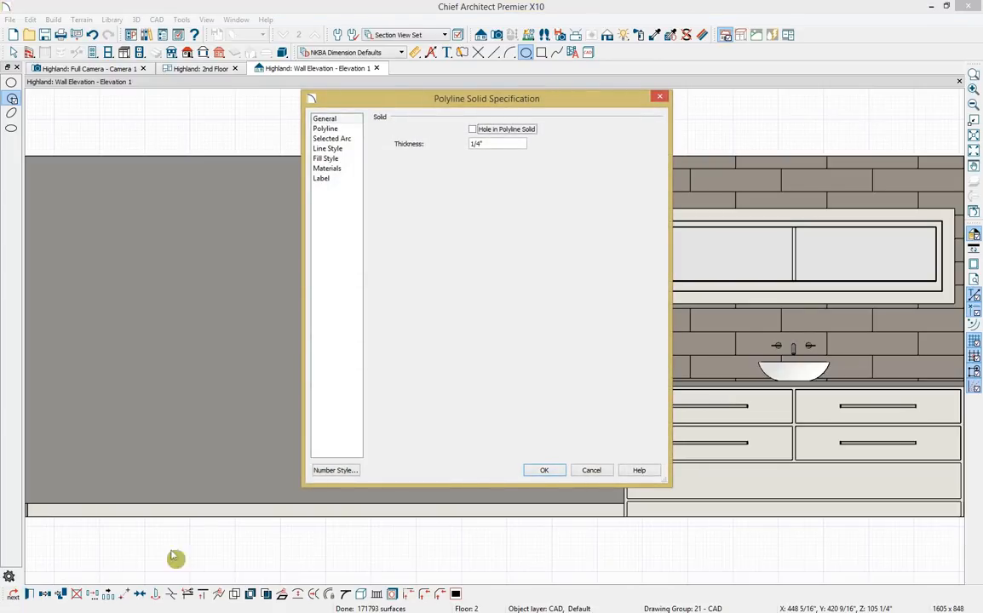
pyautogui.click(500, 144)
pyautogui.write('2')
# Give the copied solid the Black material.
pyautogui.click(353, 170)
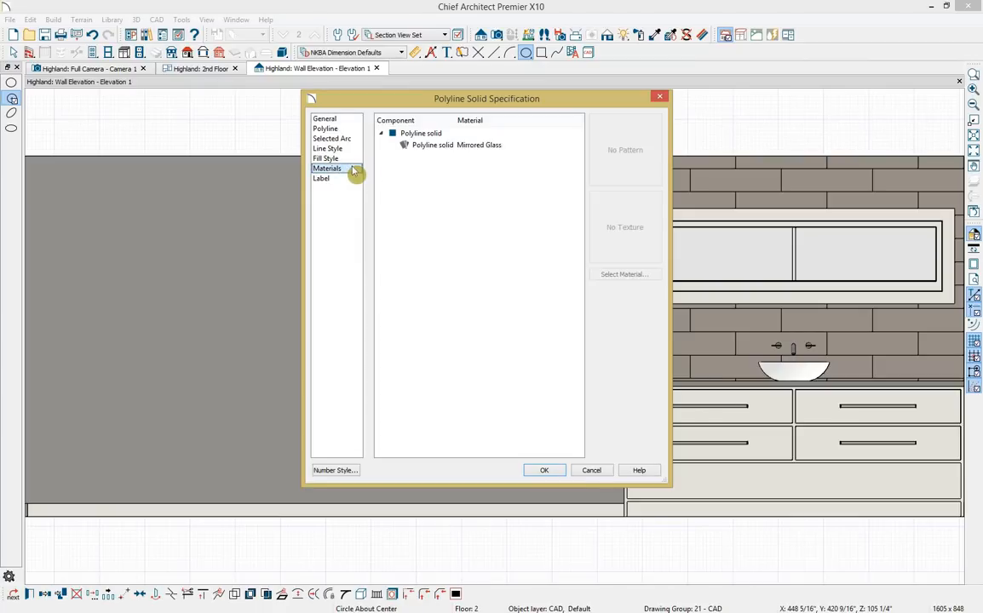
pyautogui.click(409, 146)
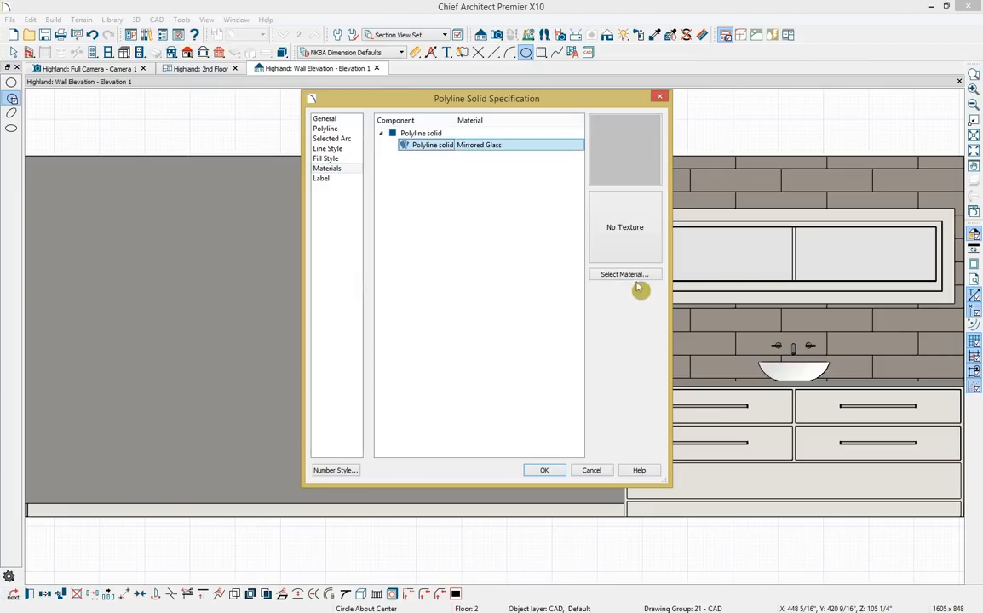
pyautogui.click(637, 277)
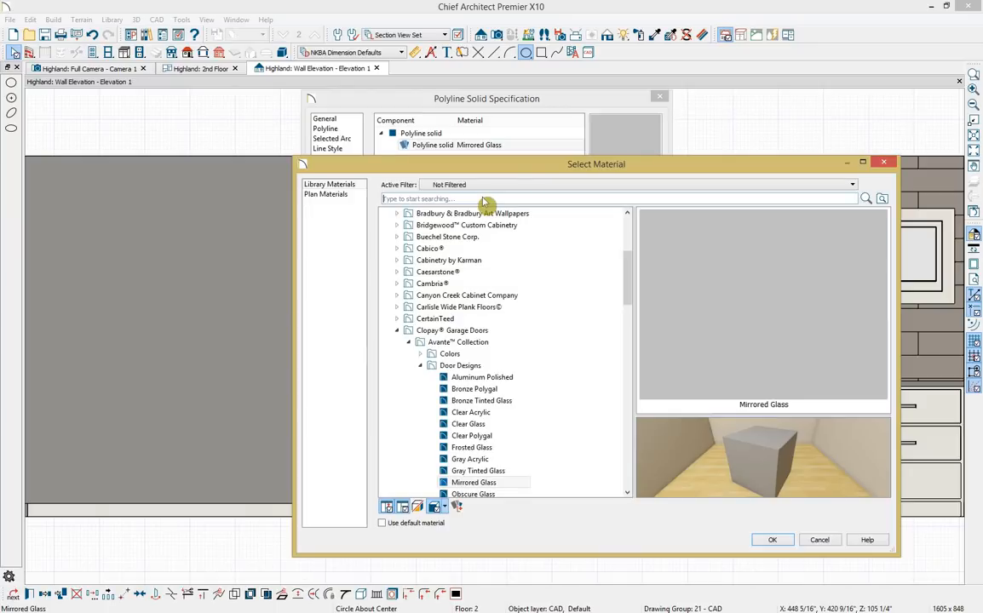
pyautogui.write('black')
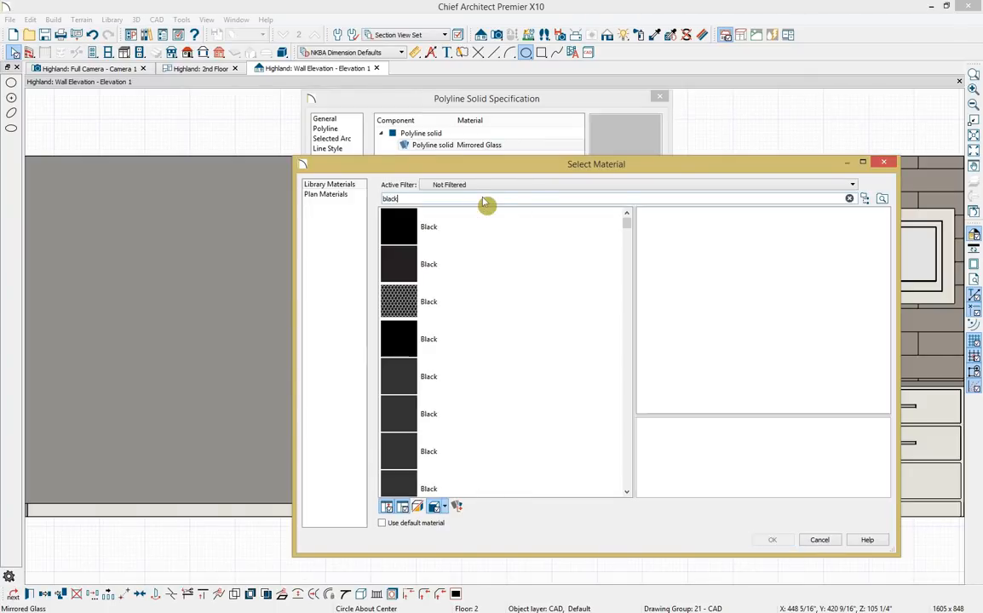
pyautogui.click(419, 266)
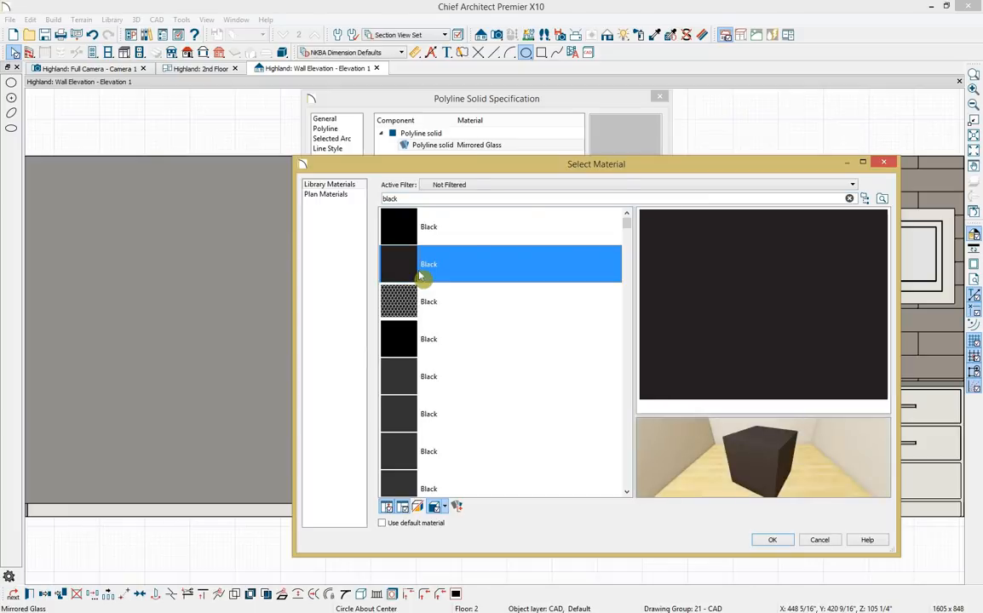
pyautogui.click(773, 540)
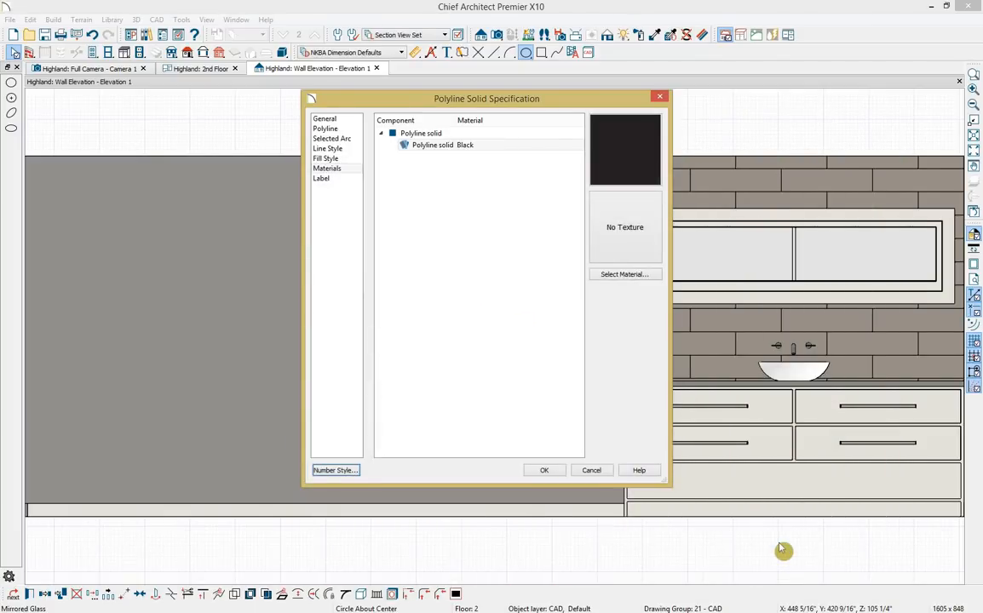
pyautogui.click(545, 470)
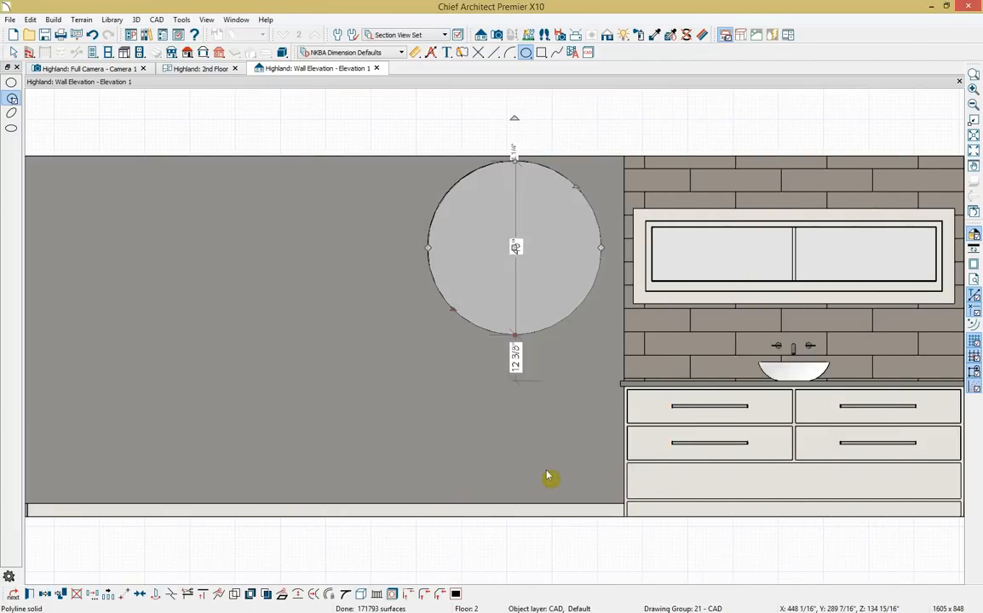
# Dock the 3D camera view beside the 2nd Floor plan and zoom the plan to the mirror wall.
pyautogui.press('space')
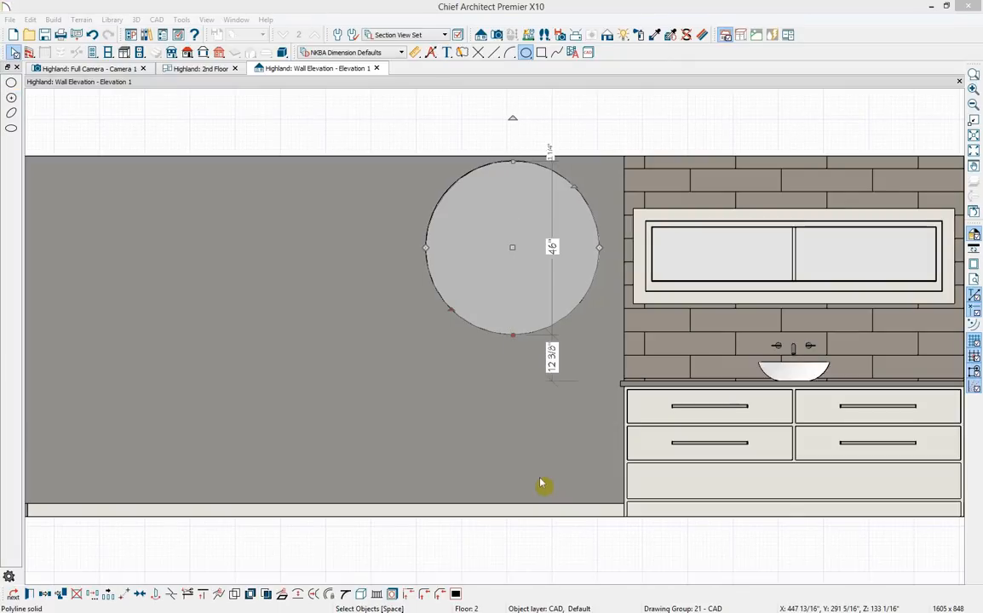
pyautogui.click(206, 69)
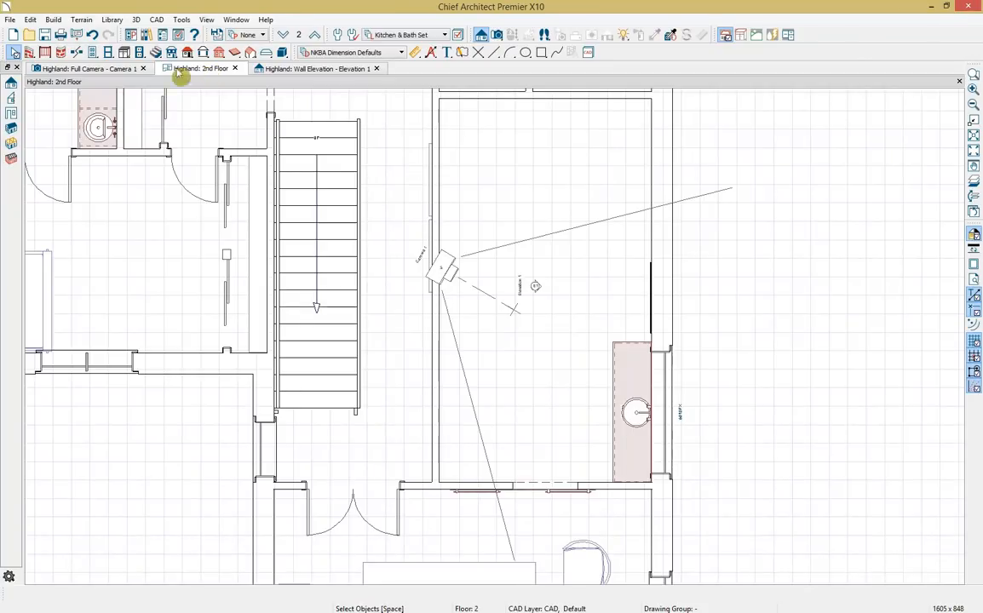
pyautogui.moveTo(102, 72); pyautogui.dragTo(85, 339)
pyautogui.moveTo(102, 274); pyautogui.dragTo(343, 377, button='middle')
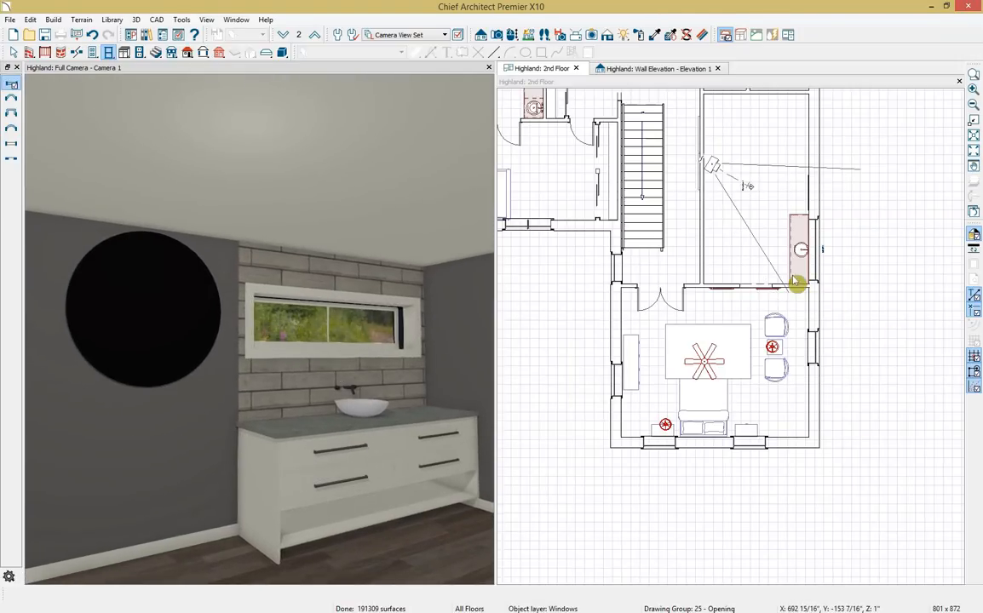
pyautogui.scroll(1, 797, 281)
pyautogui.scroll(4, 745, 173)
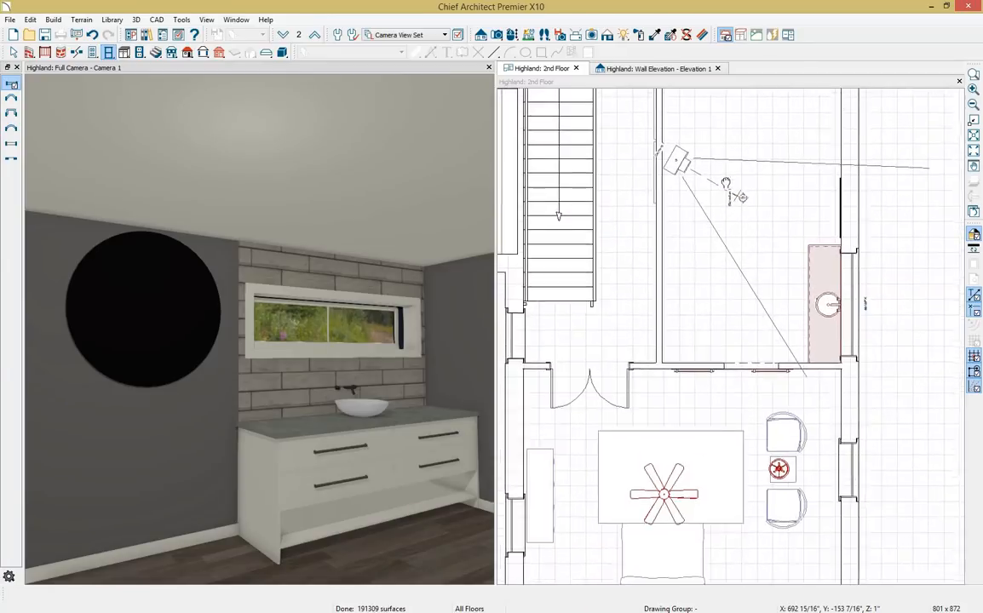
pyautogui.moveTo(664, 354); pyautogui.dragTo(654, 369, button='middle')
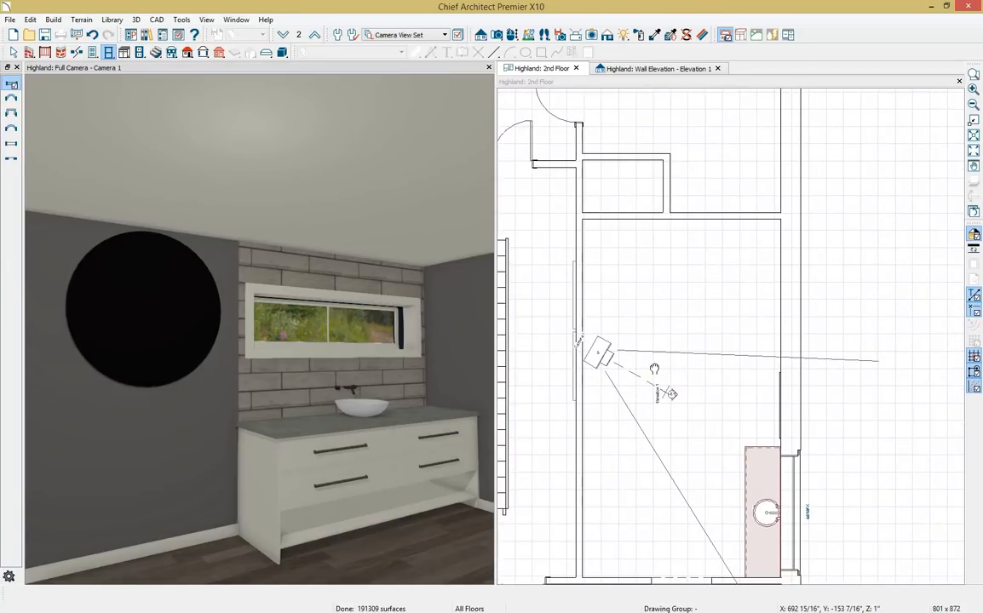
pyautogui.click(669, 370)
pyautogui.scroll(3, 742, 391)
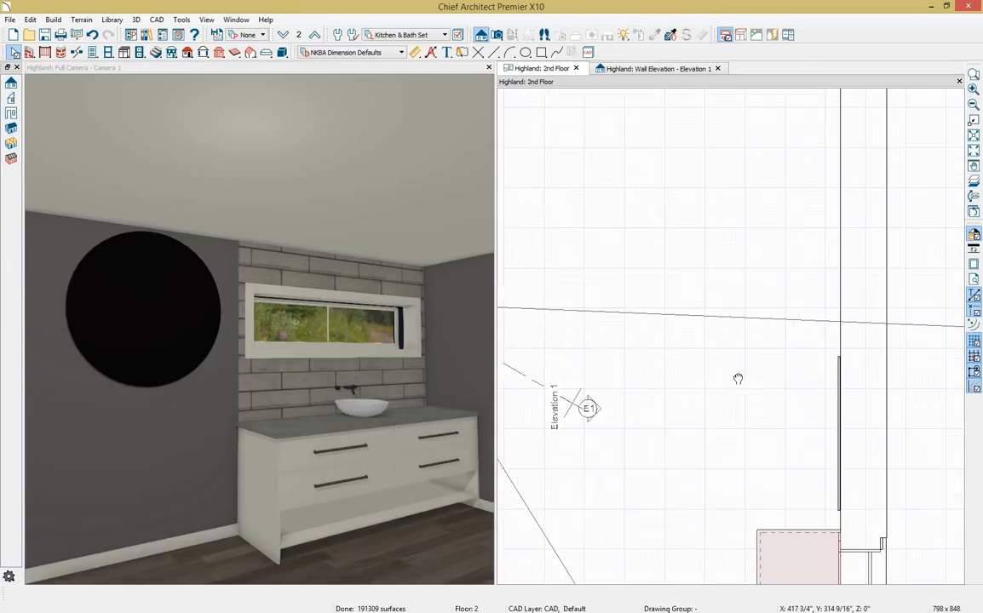
# Nudge the two thin mirror solids away from and back toward the wall in the plan.
pyautogui.moveTo(738, 378); pyautogui.dragTo(659, 261, button='middle')
pyautogui.click(784, 381)
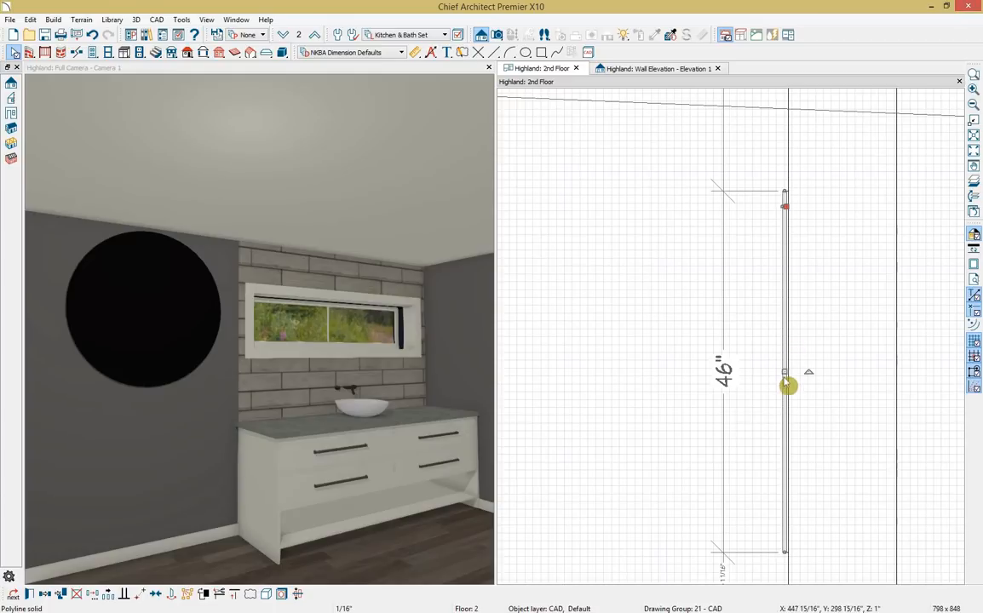
pyautogui.moveTo(787, 375); pyautogui.dragTo(765, 373)
pyautogui.click(787, 384)
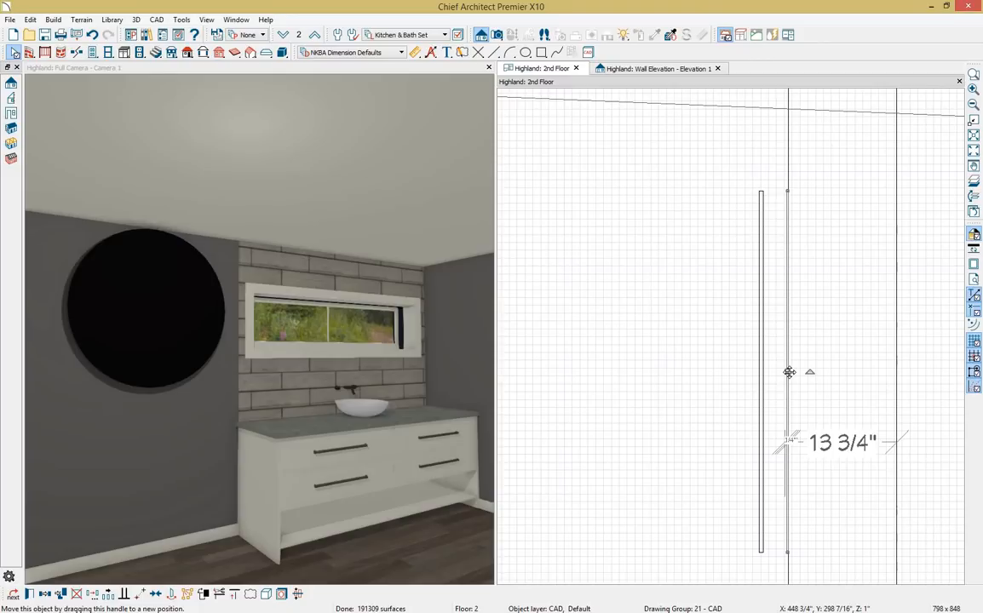
pyautogui.moveTo(788, 371)
pyautogui.mouseDown()
pyautogui.moveTo(746, 371)
pyautogui.moveTo(785, 372)
pyautogui.mouseUp()
pyautogui.click(764, 378)
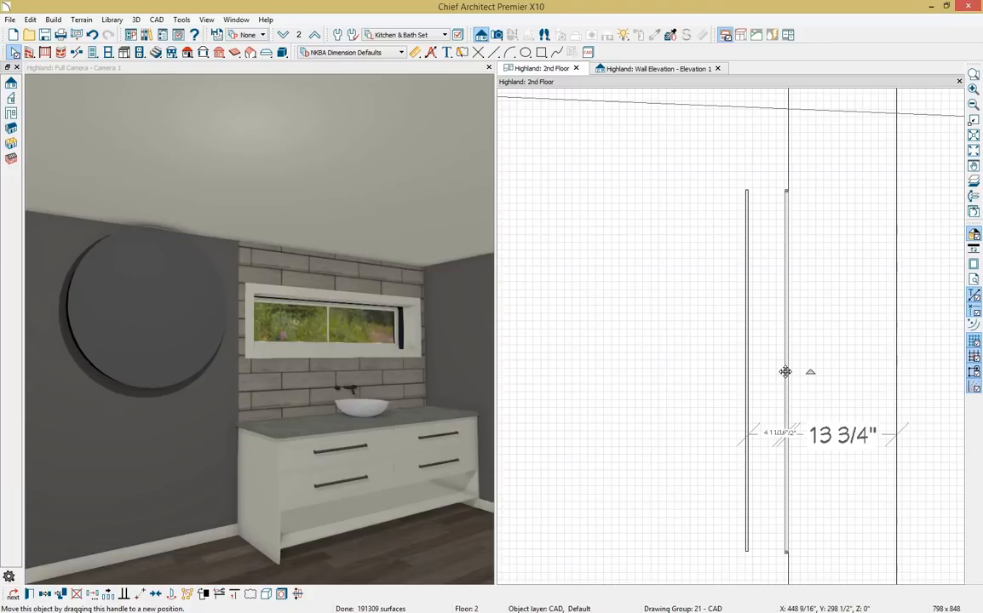
# Snap the 46" solid flush against the wall with Point to Point Move.
pyautogui.click(749, 397)
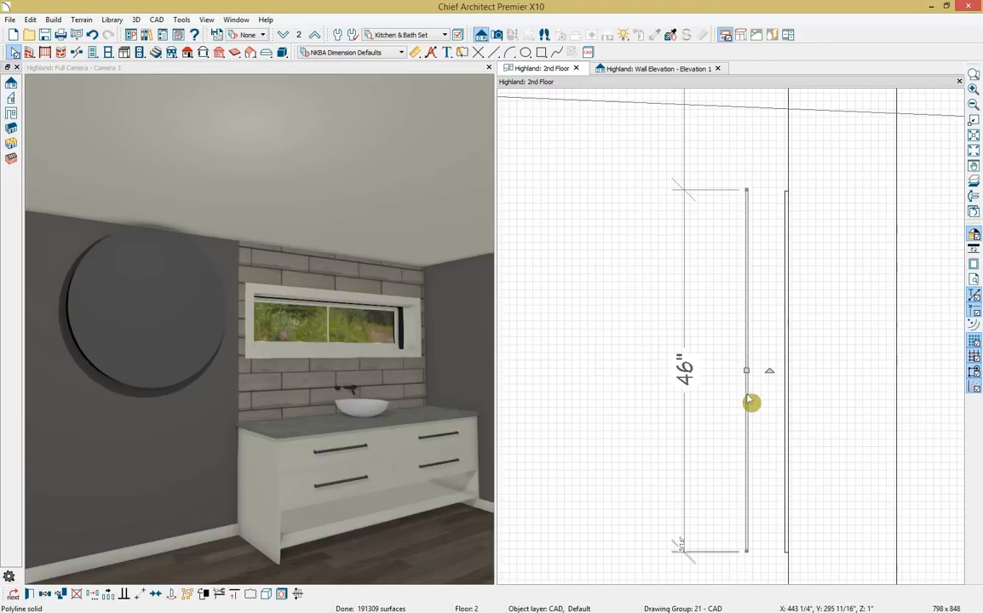
pyautogui.click(141, 594)
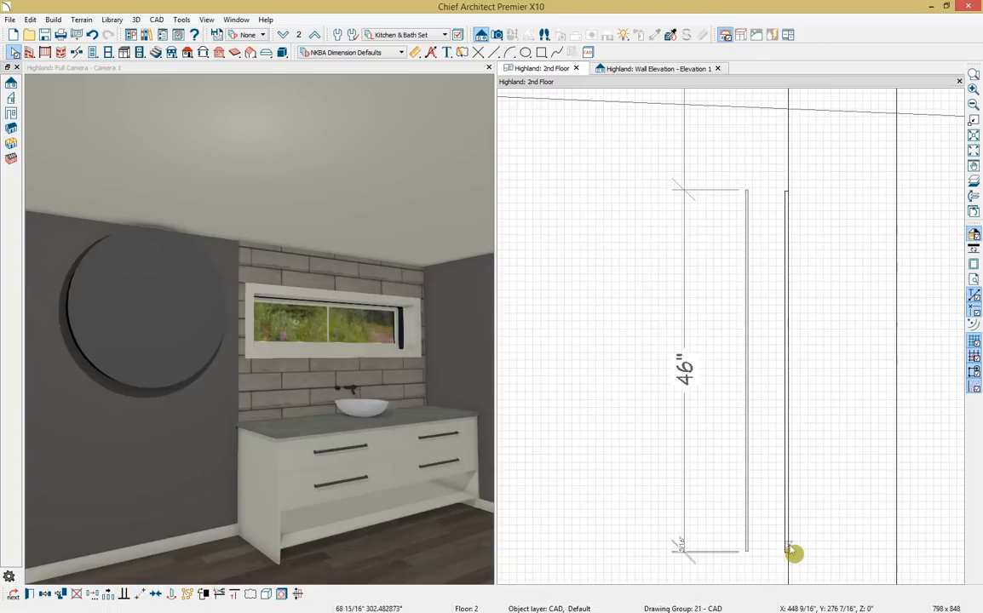
pyautogui.scroll(5, 747, 558)
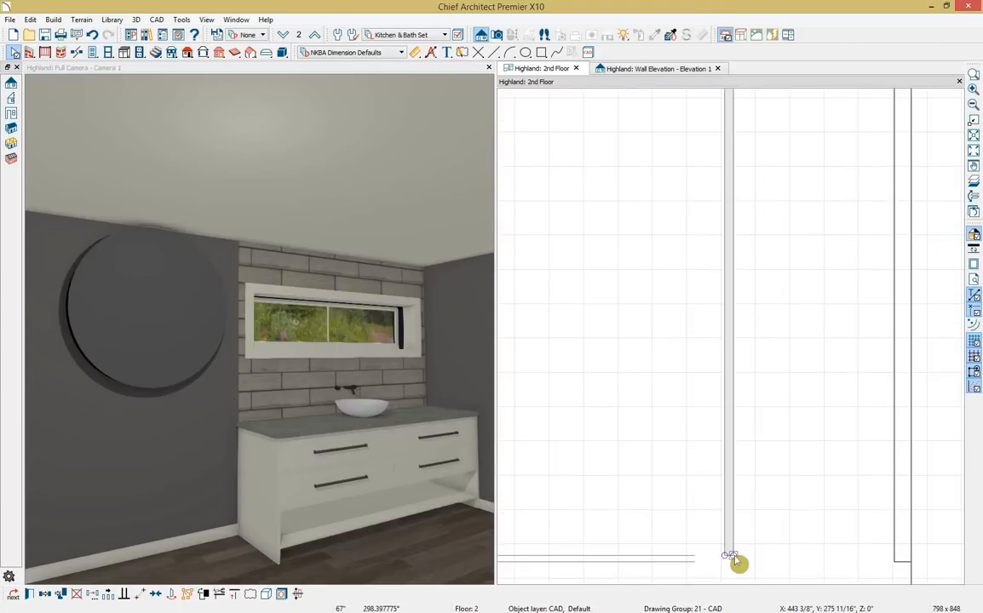
pyautogui.click(730, 556)
pyautogui.click(892, 562)
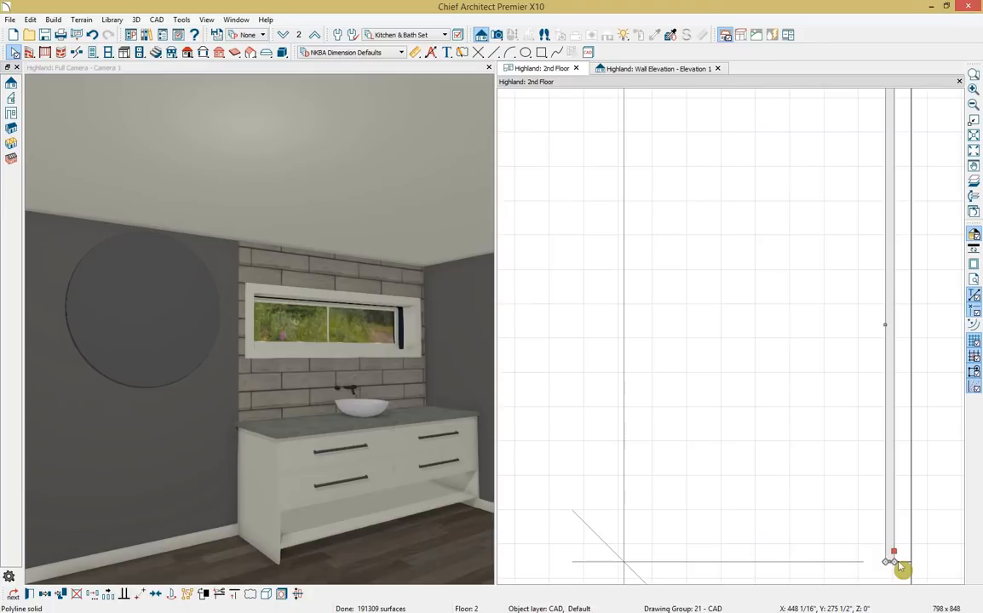
pyautogui.moveTo(902, 569); pyautogui.dragTo(901, 572)
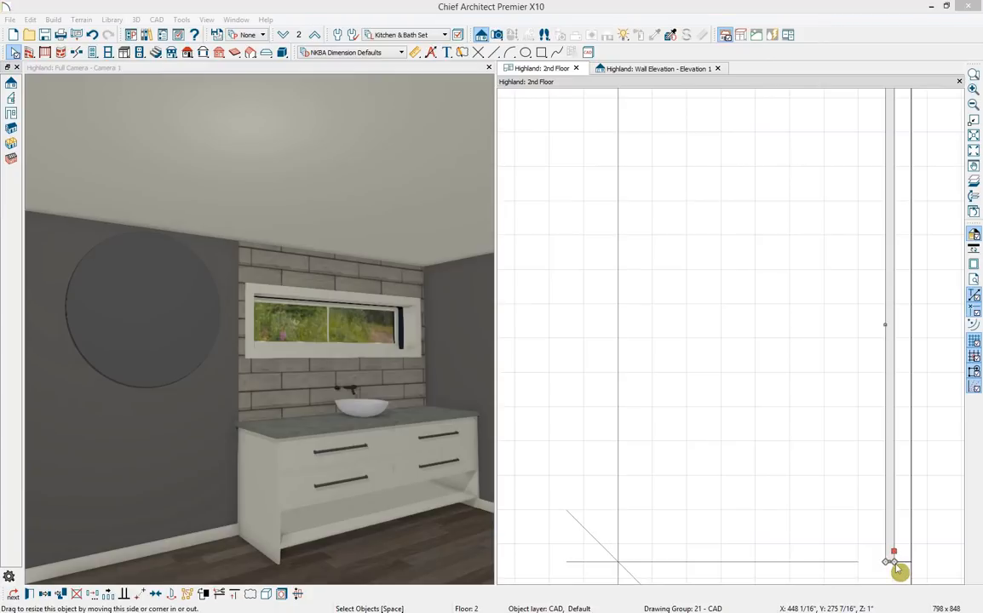
pyautogui.click(389, 75)
# Turn on reflections in the 3D view so the round mirror renders reflective.
pyautogui.click(136, 21)
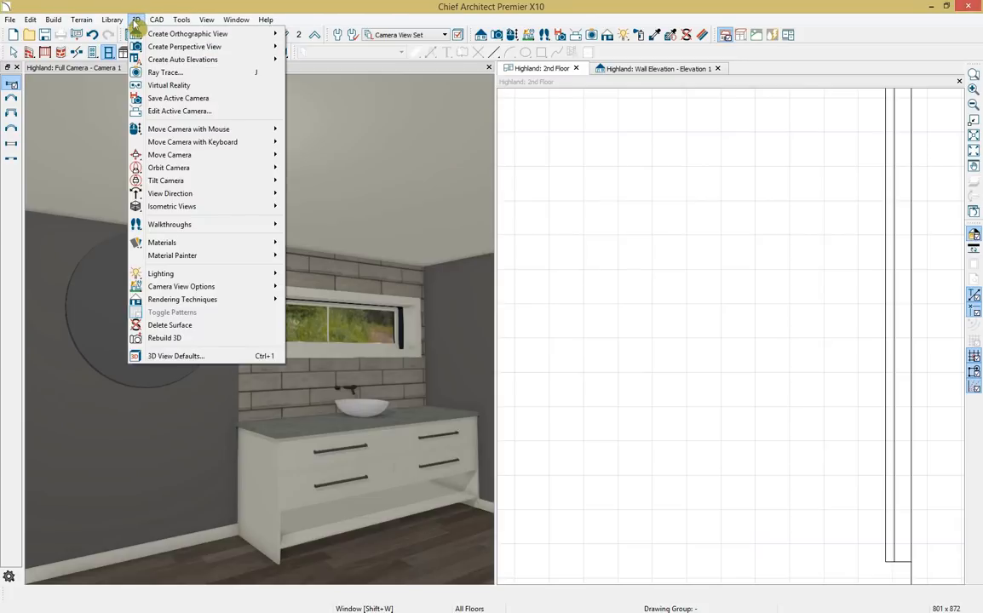
pyautogui.moveTo(260, 290)
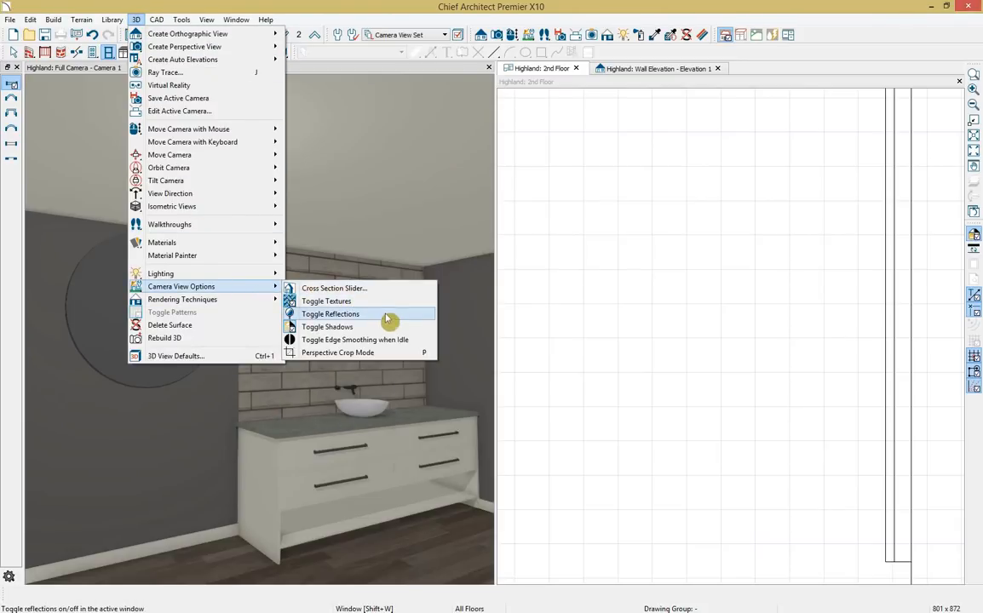
pyautogui.click(388, 315)
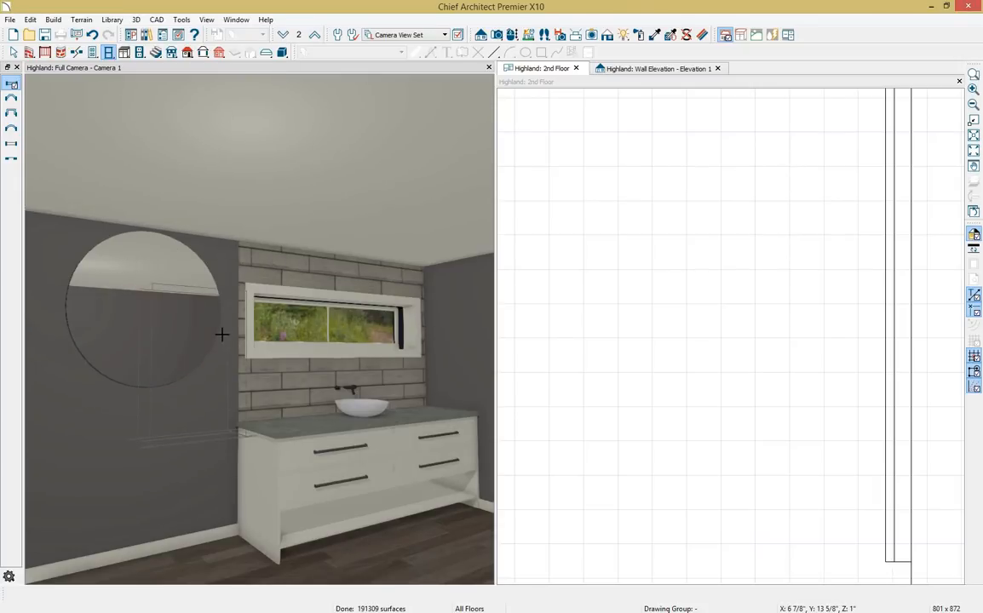
pyautogui.press('space')
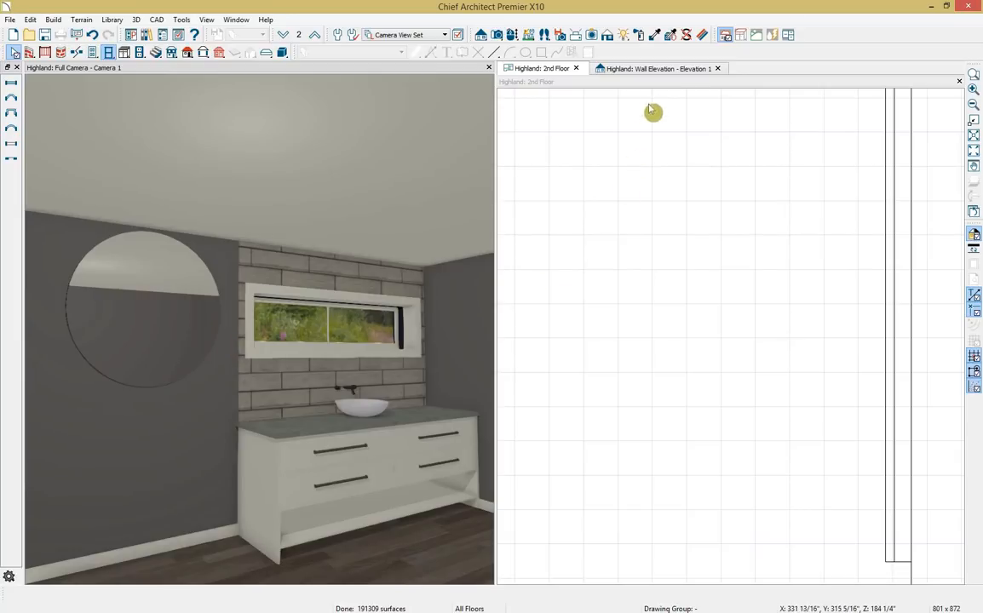
# Bring up the wall elevation, zoomed and panned to the round mirror.
pyautogui.click(661, 71)
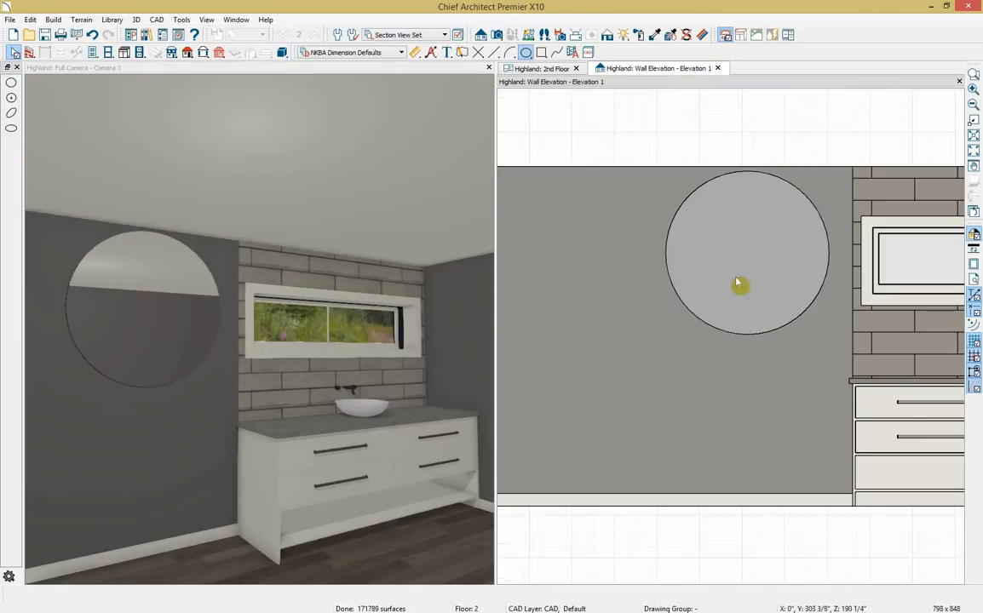
pyautogui.scroll(3, 736, 279)
pyautogui.moveTo(736, 282); pyautogui.dragTo(647, 327, button='middle')
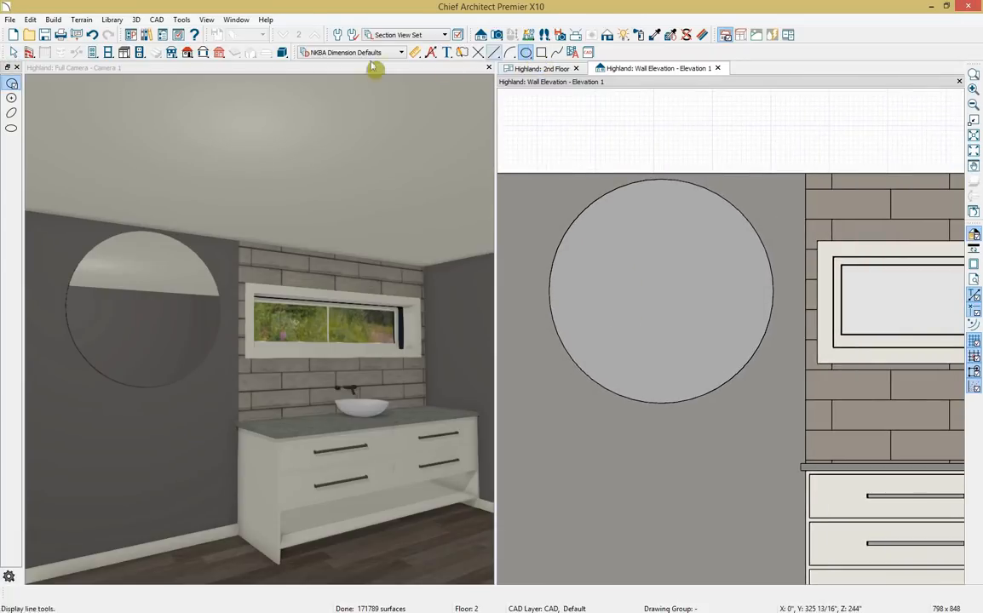
pyautogui.click(11, 84)
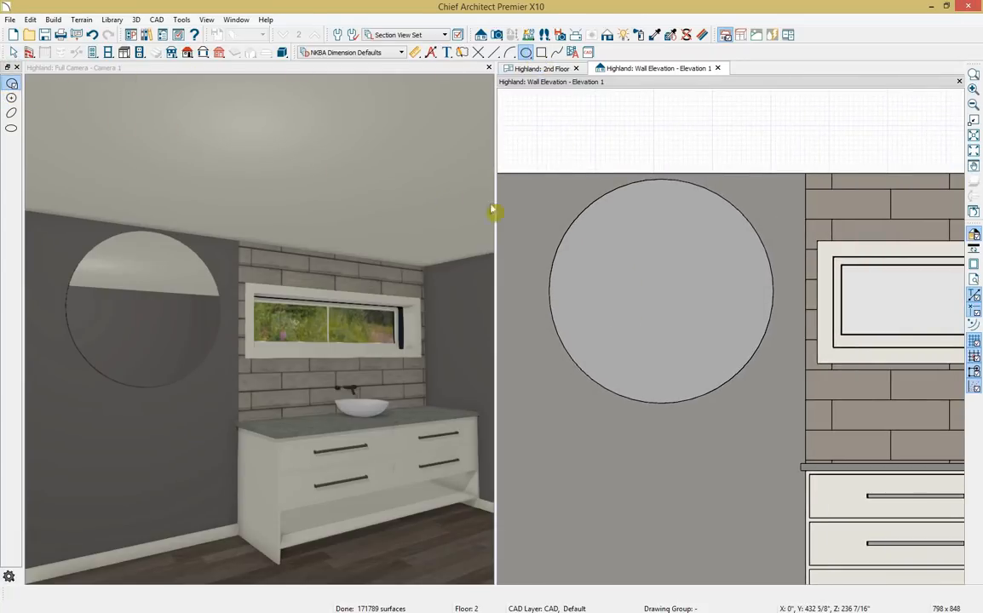
# Draw a small circle at the mirror's top edge and convert it to a polyline solid.
pyautogui.click(655, 209)
pyautogui.moveTo(658, 205); pyautogui.dragTo(658, 202)
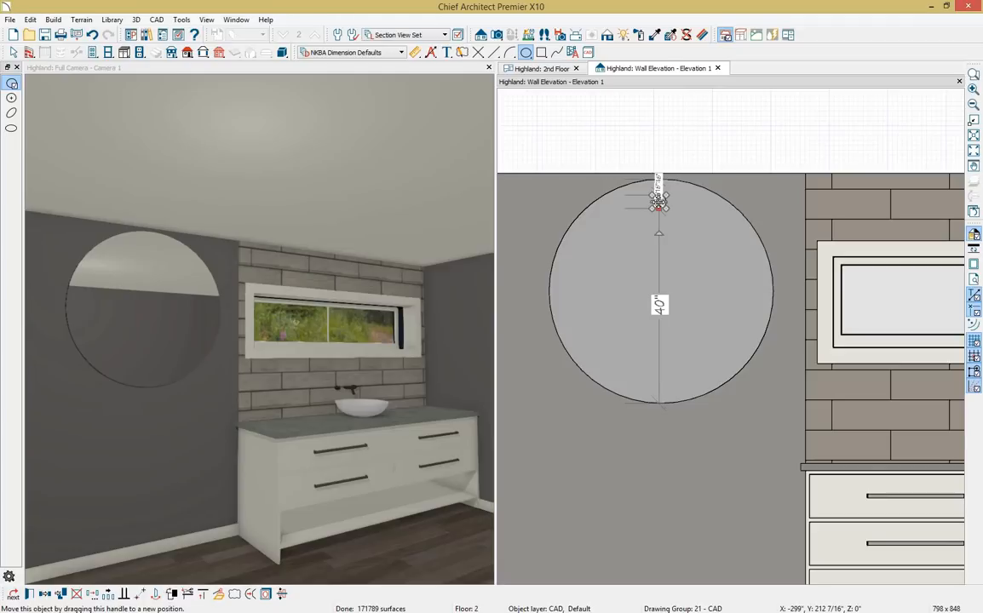
pyautogui.click(219, 595)
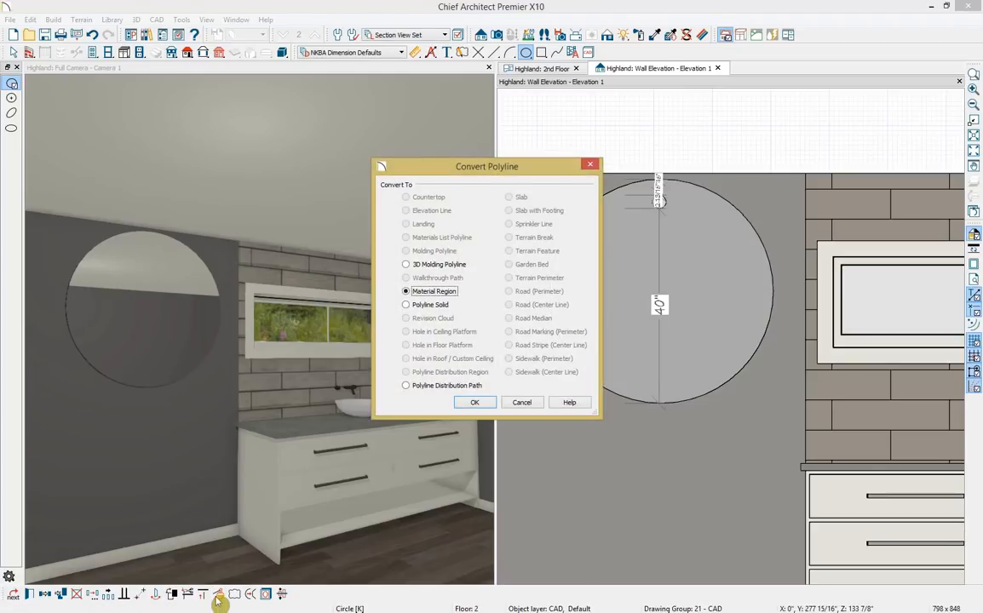
pyautogui.click(406, 304)
pyautogui.click(477, 403)
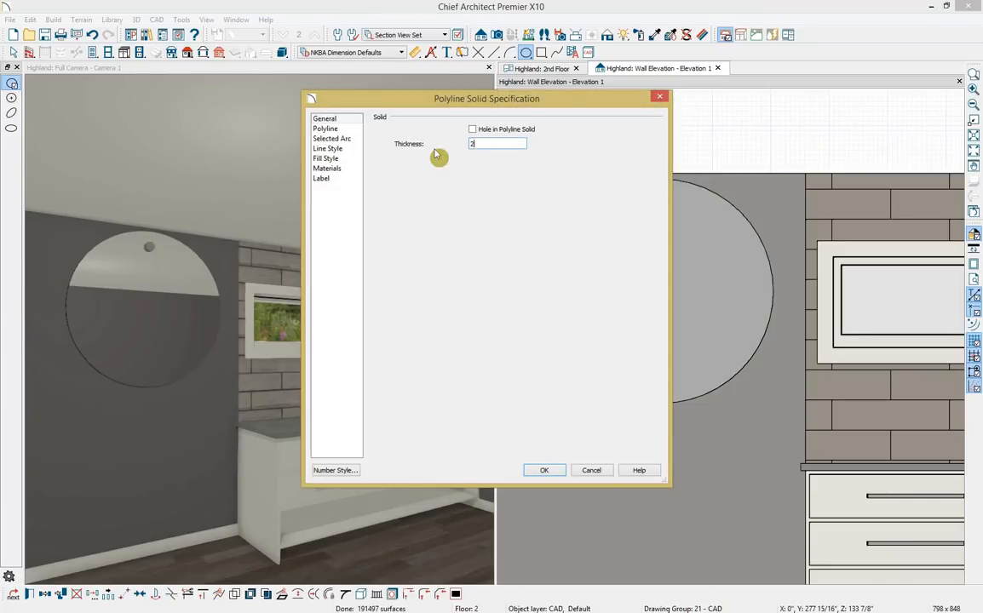
# Give the clip a Nickel Brushed material and copy it down to the mirror's bottom edge.
pyautogui.click(326, 169)
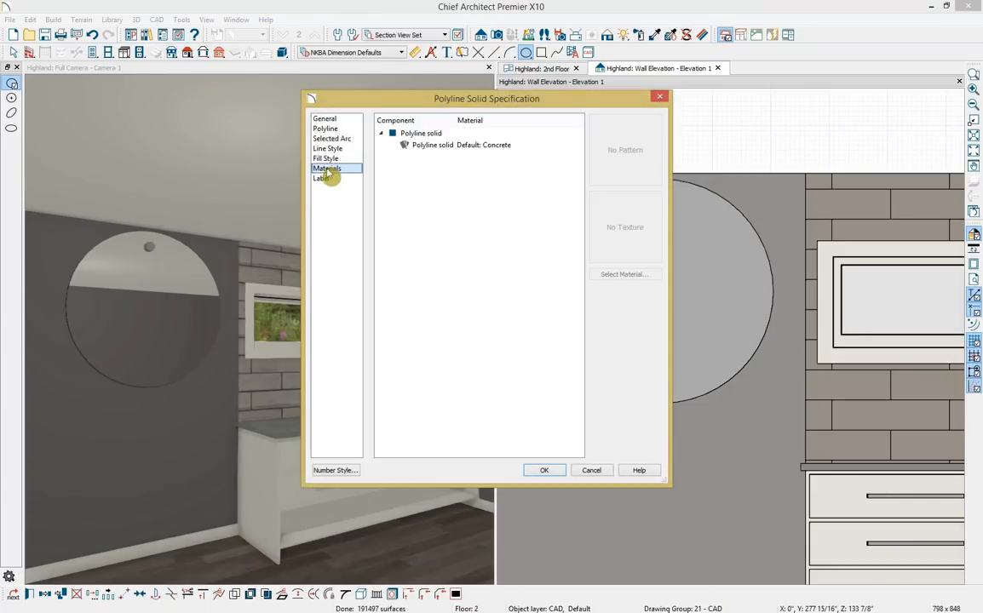
pyautogui.click(457, 145)
pyautogui.click(643, 277)
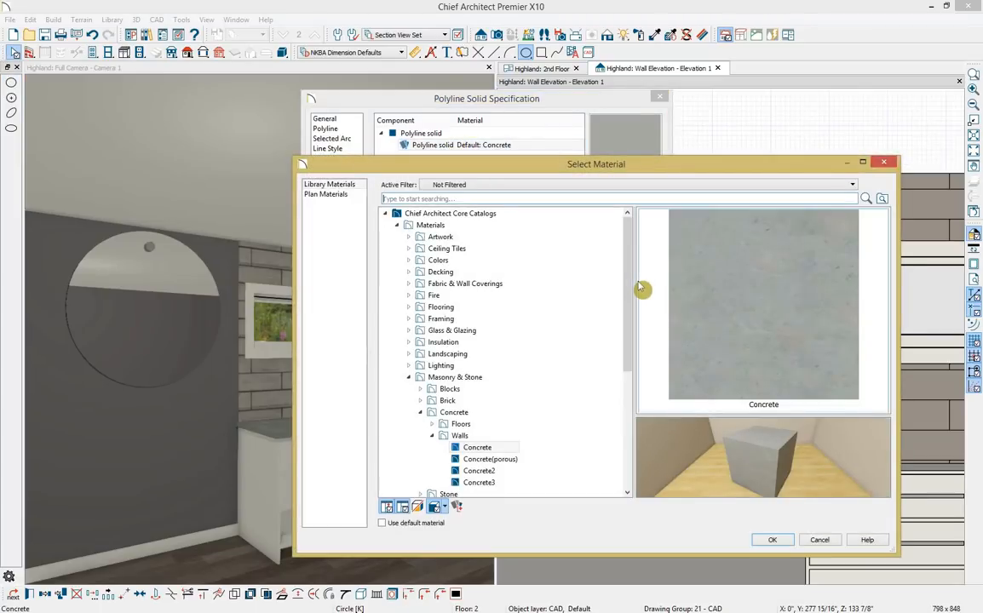
pyautogui.write('nickel')
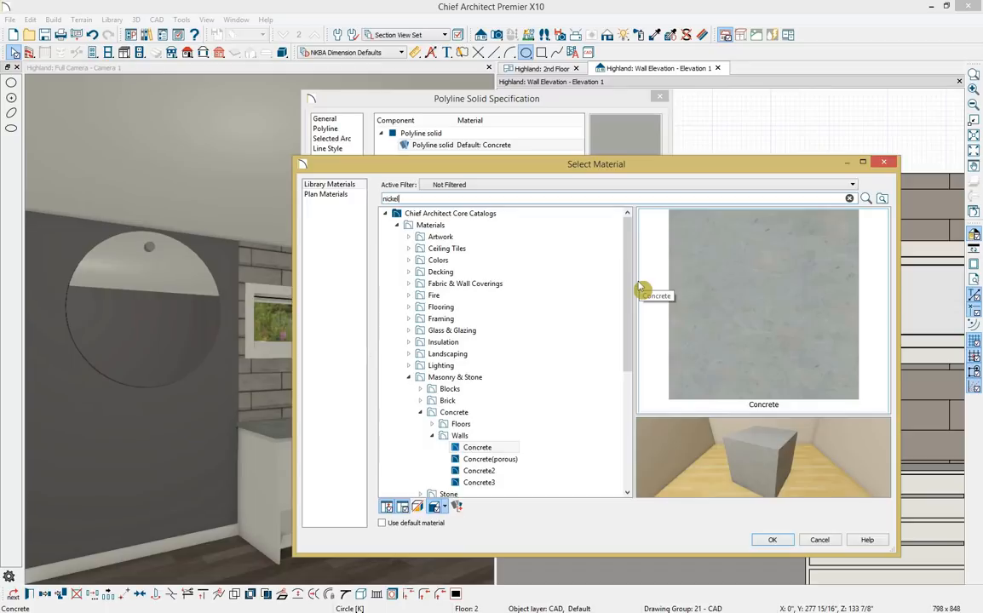
pyautogui.press('Return')
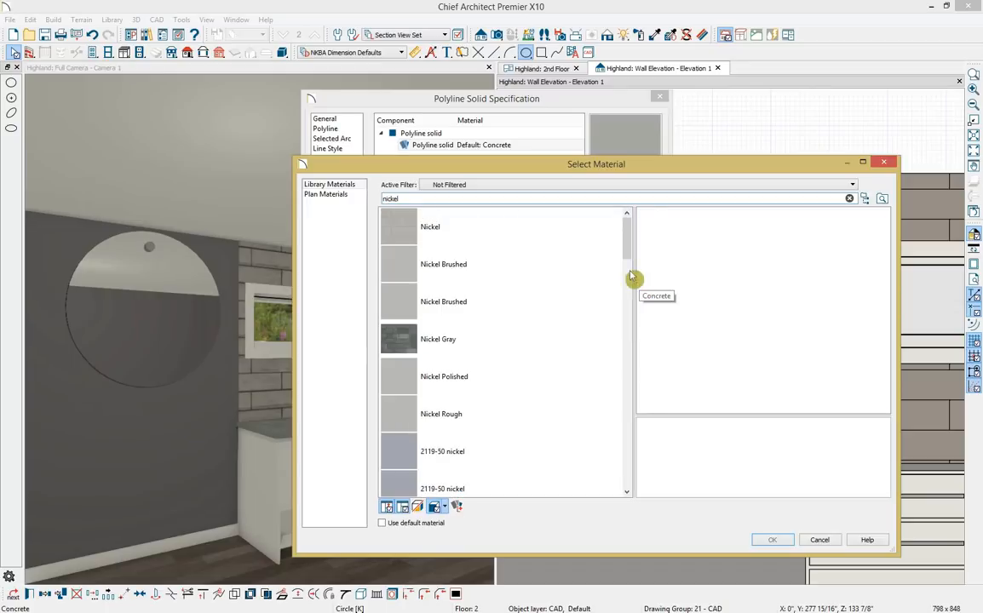
pyautogui.click(441, 277)
pyautogui.click(773, 540)
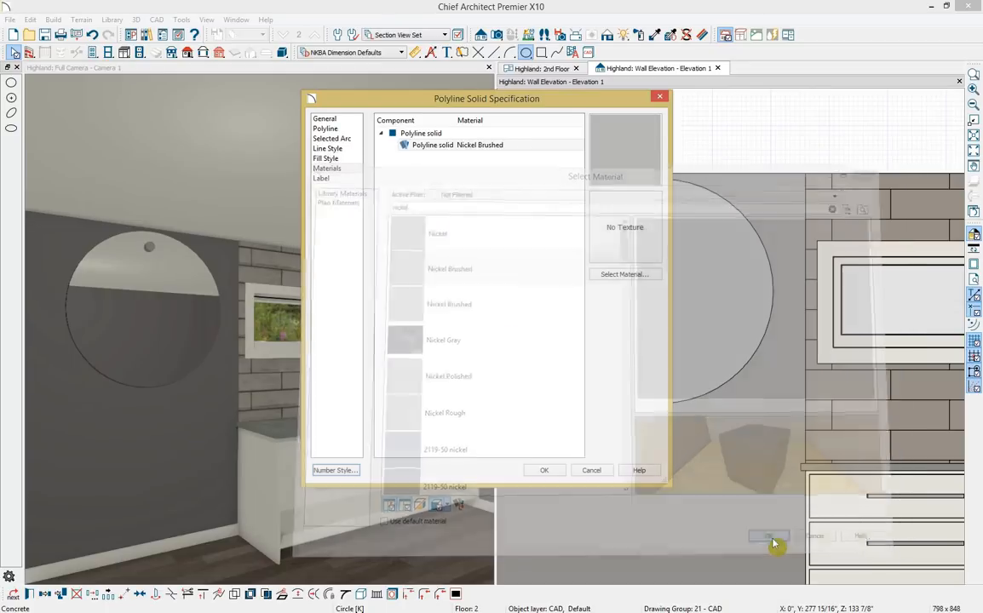
pyautogui.click(543, 471)
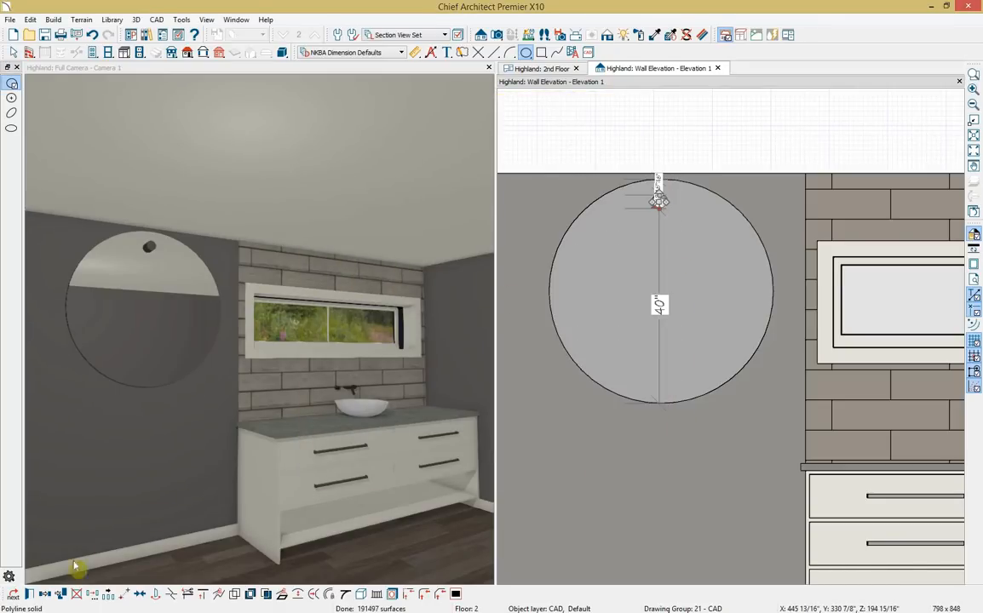
pyautogui.moveTo(658, 209); pyautogui.dragTo(663, 385)
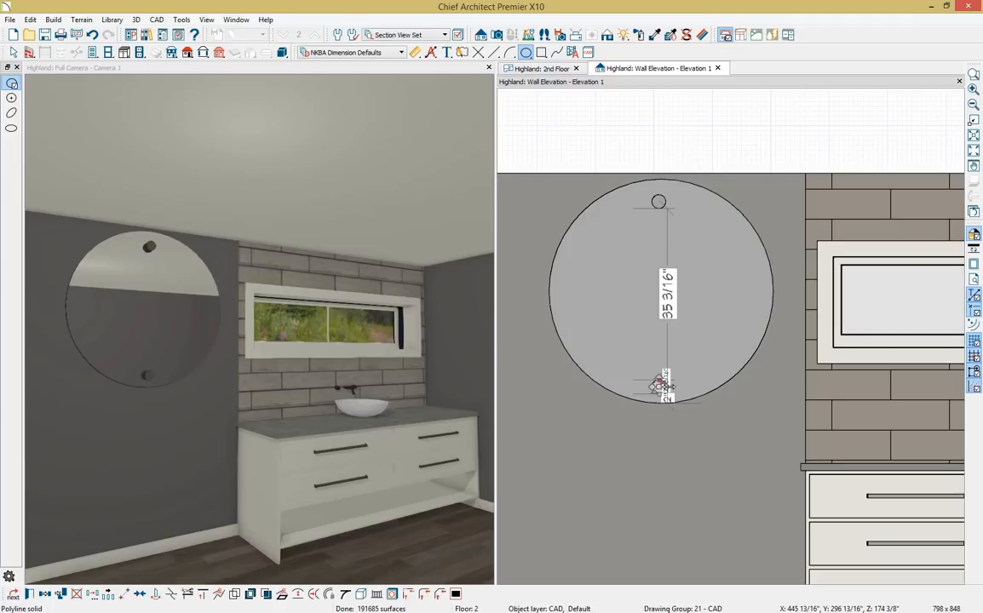
# Place the second clip at the mirror's bottom edge and return to the 2nd Floor plan.
pyautogui.moveTo(662, 386); pyautogui.dragTo(662, 386)
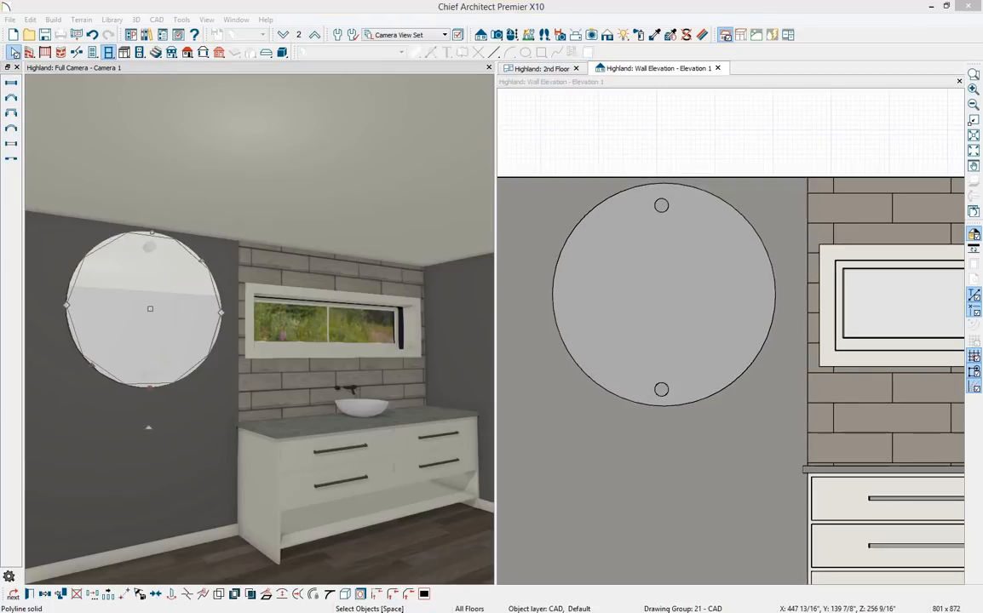
pyautogui.click(545, 69)
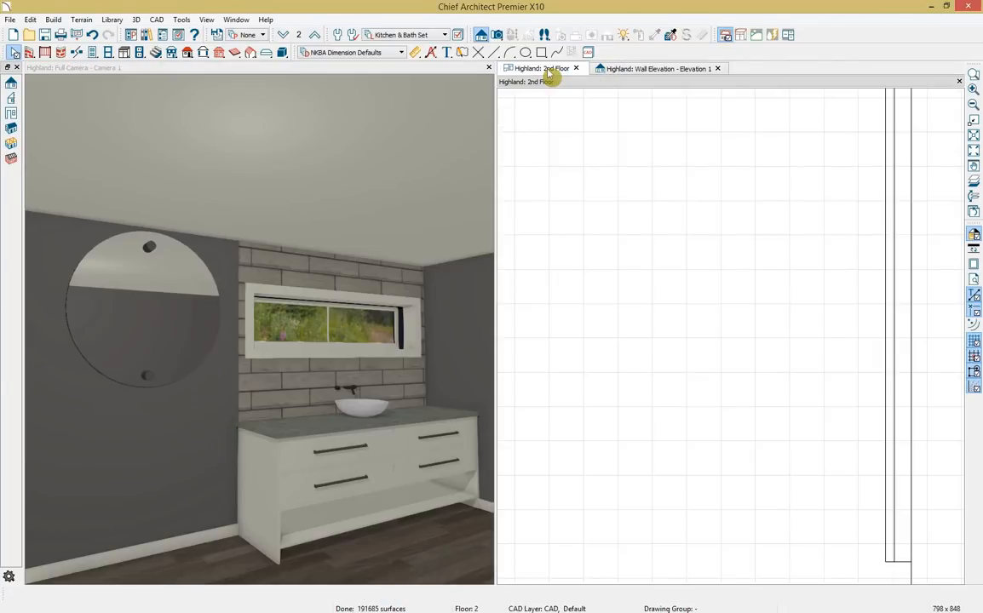
pyautogui.scroll(4, 766, 301)
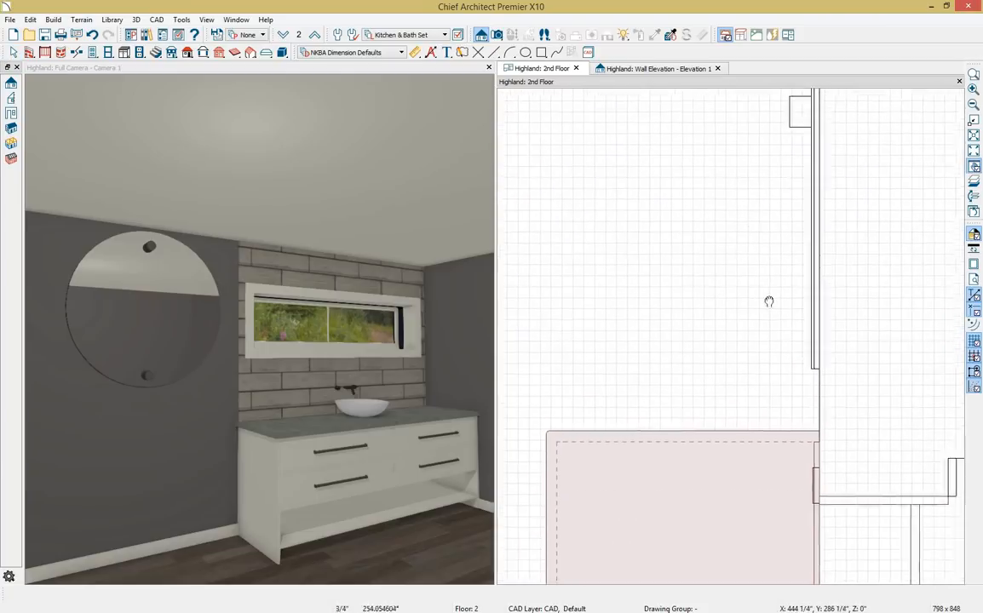
# Slide the round mirror along the wall until it sits over the vanity.
pyautogui.click(784, 319)
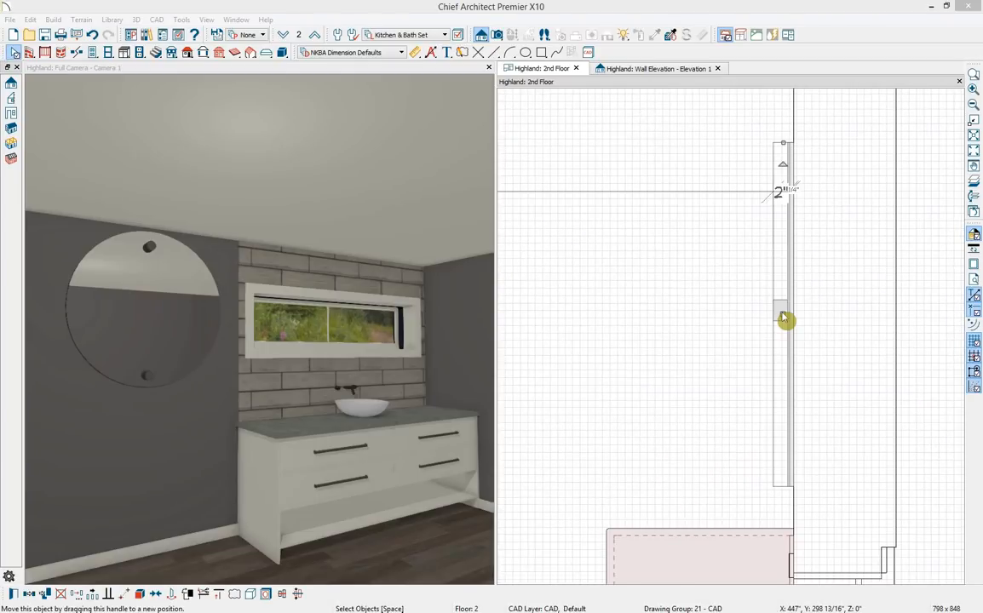
pyautogui.scroll(-5, 784, 315)
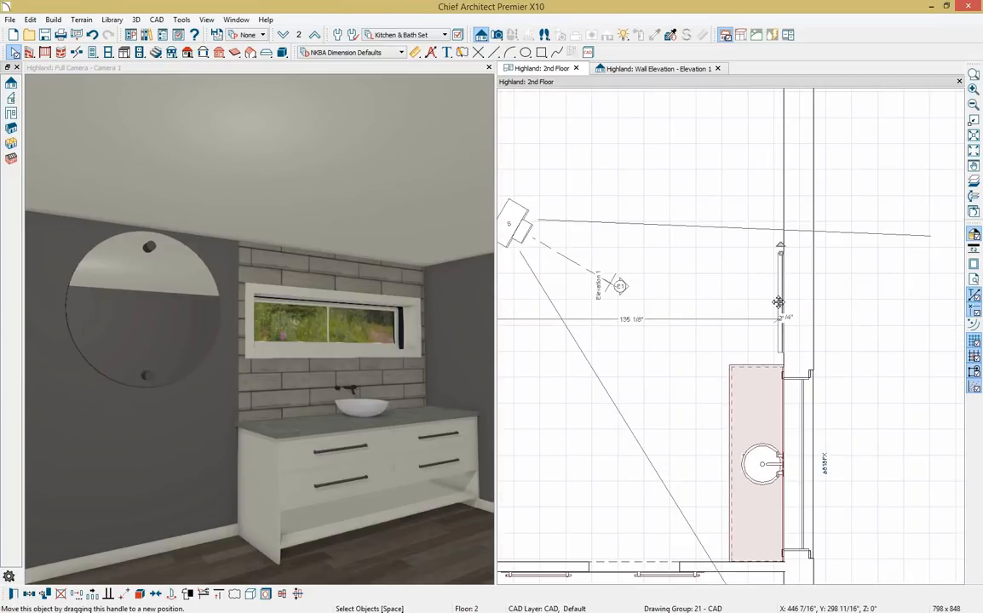
pyautogui.moveTo(781, 304); pyautogui.dragTo(784, 470)
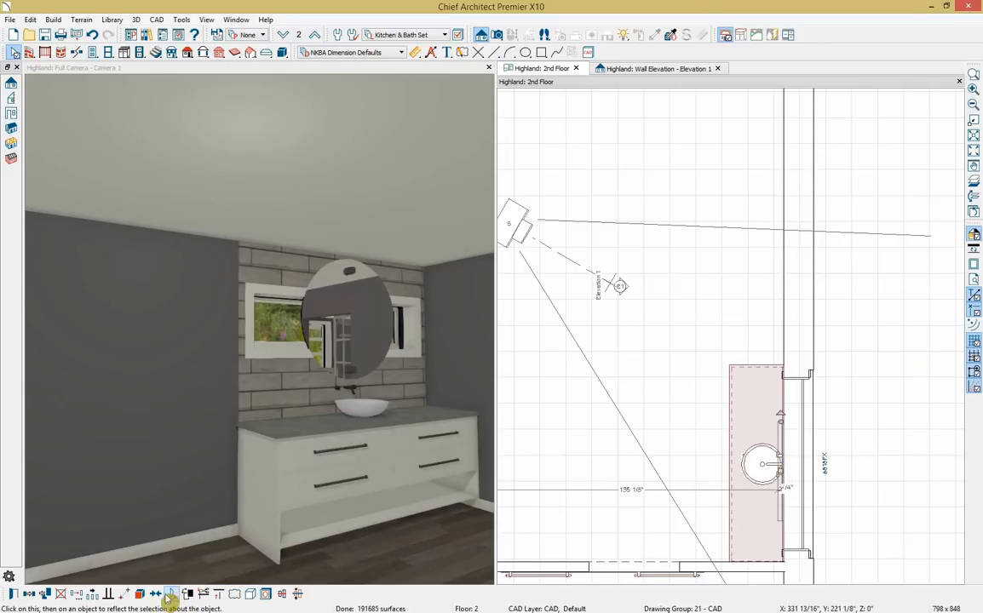
pyautogui.click(795, 466)
pyautogui.moveTo(795, 466); pyautogui.dragTo(796, 466)
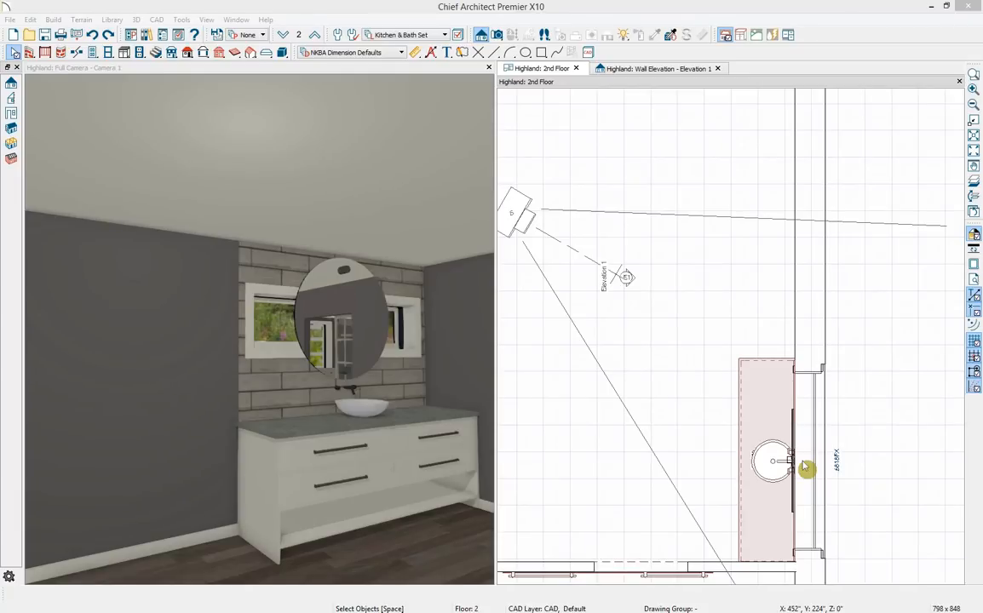
pyautogui.click(654, 70)
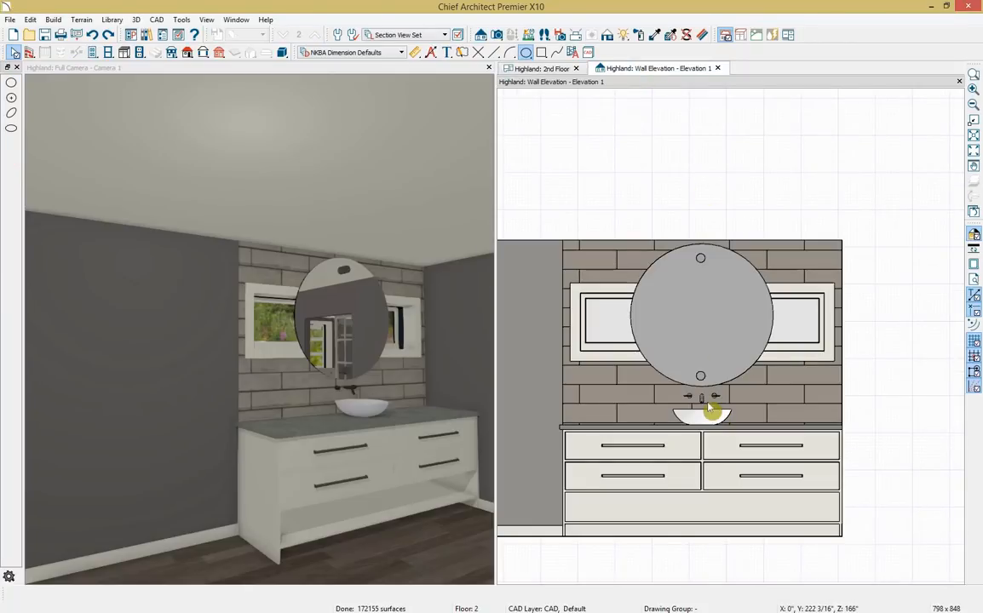
# Make the backsplash, mirror, clips, vessel sink and cabinet an architectural block and add it to the library.
pyautogui.click(629, 262)
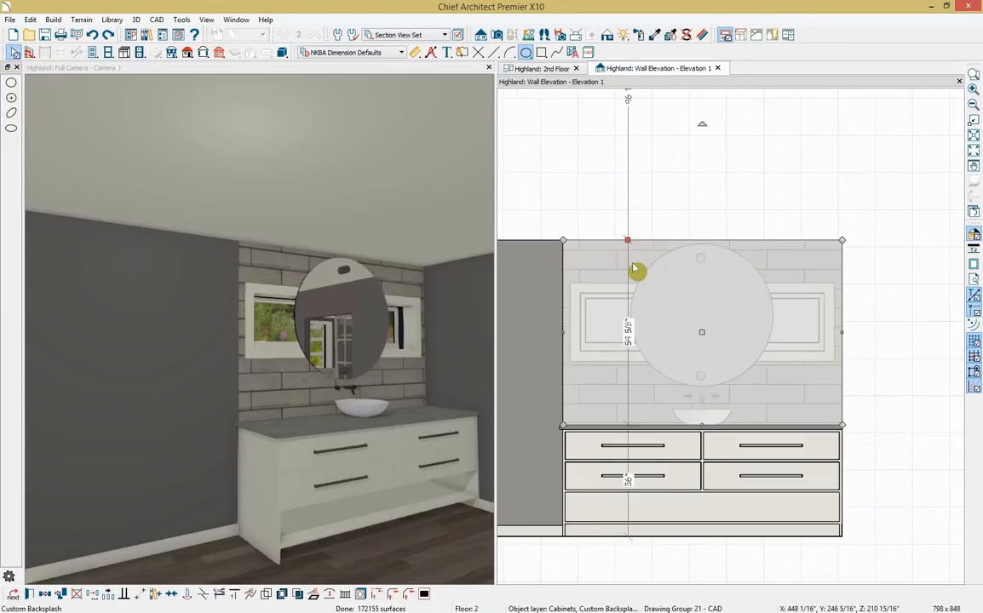
pyautogui.click(708, 262)
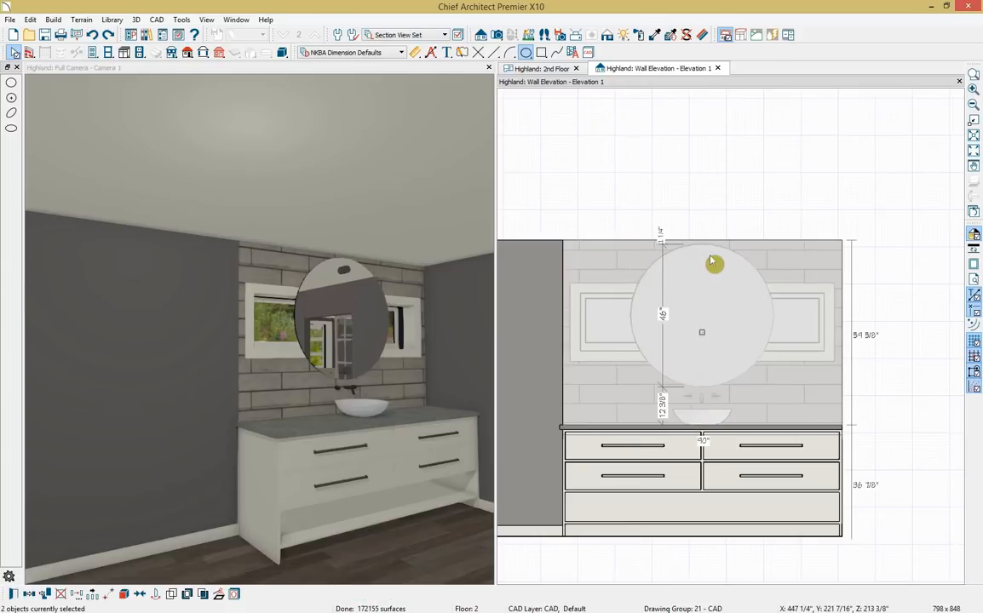
pyautogui.keyDown('shift'); pyautogui.click(702, 375); pyautogui.keyUp('shift')
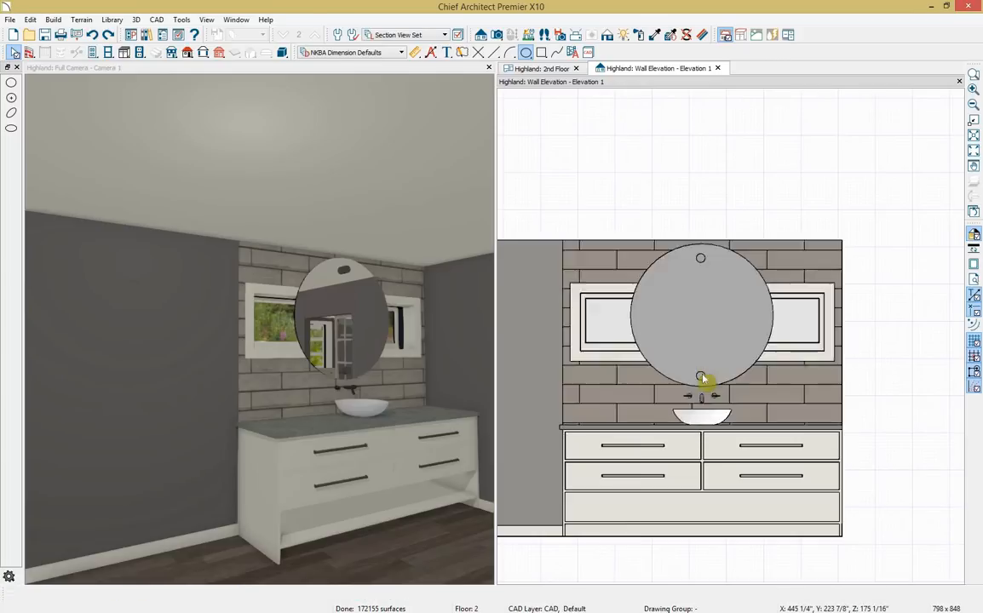
pyautogui.keyDown('shift'); pyautogui.click(695, 416); pyautogui.keyUp('shift')
pyautogui.keyDown('shift'); pyautogui.click(686, 468); pyautogui.keyUp('shift')
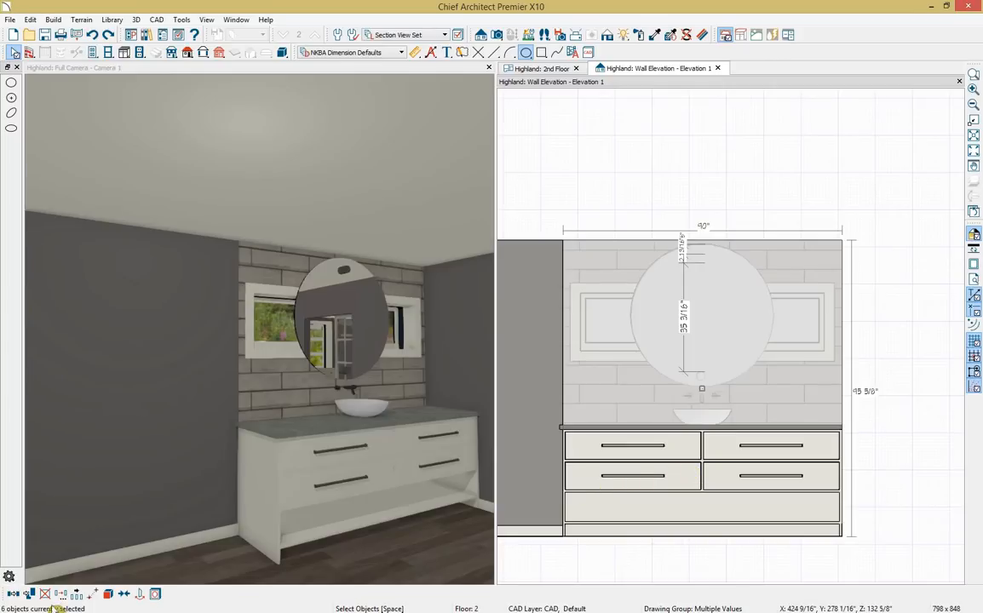
pyautogui.click(107, 595)
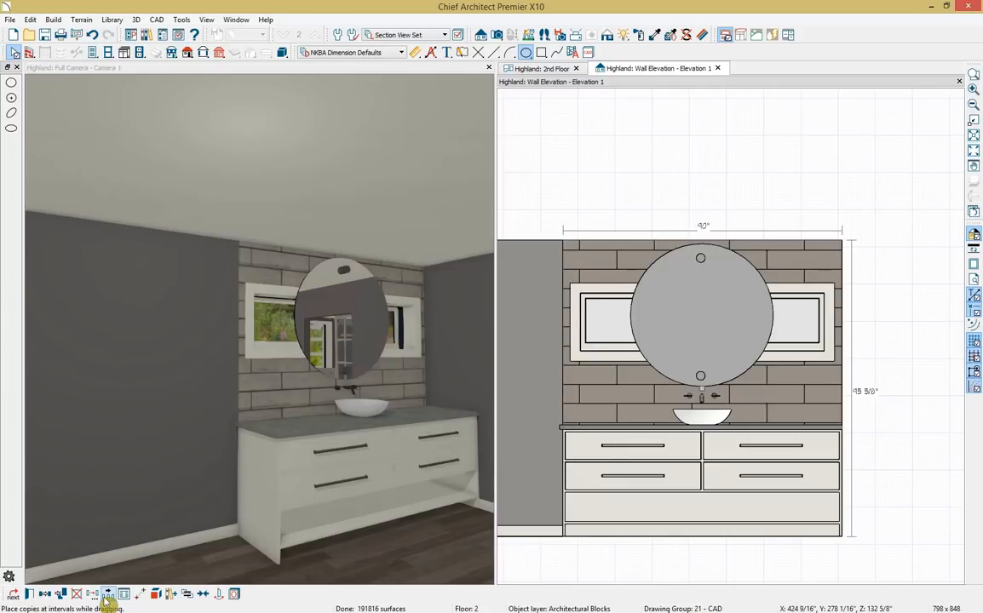
pyautogui.click(173, 595)
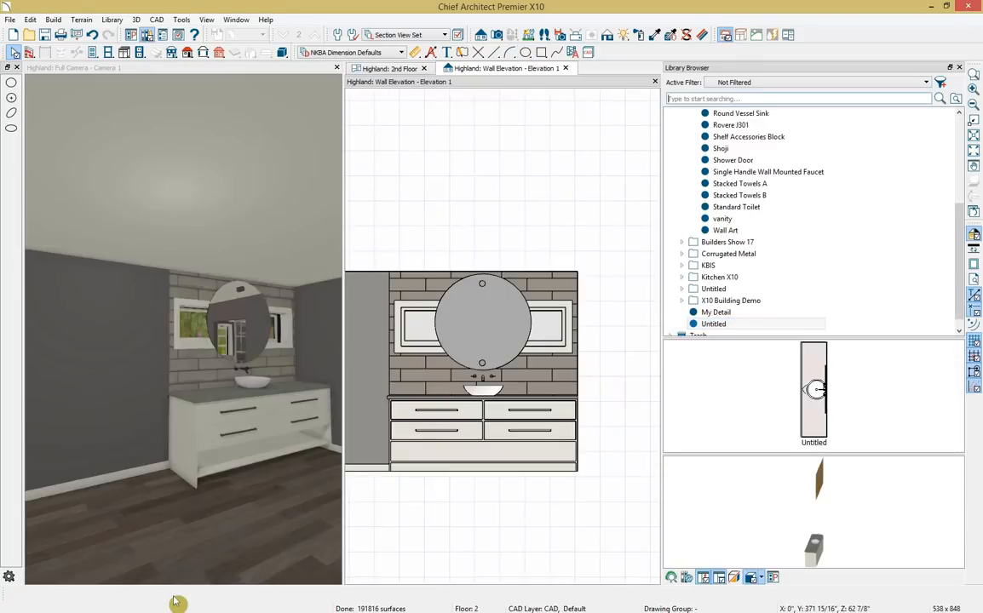
# Rename the Untitled library item to 'vanity' and file it in the Bathroom X10 folder.
pyautogui.rightClick(720, 324)
pyautogui.click(753, 374)
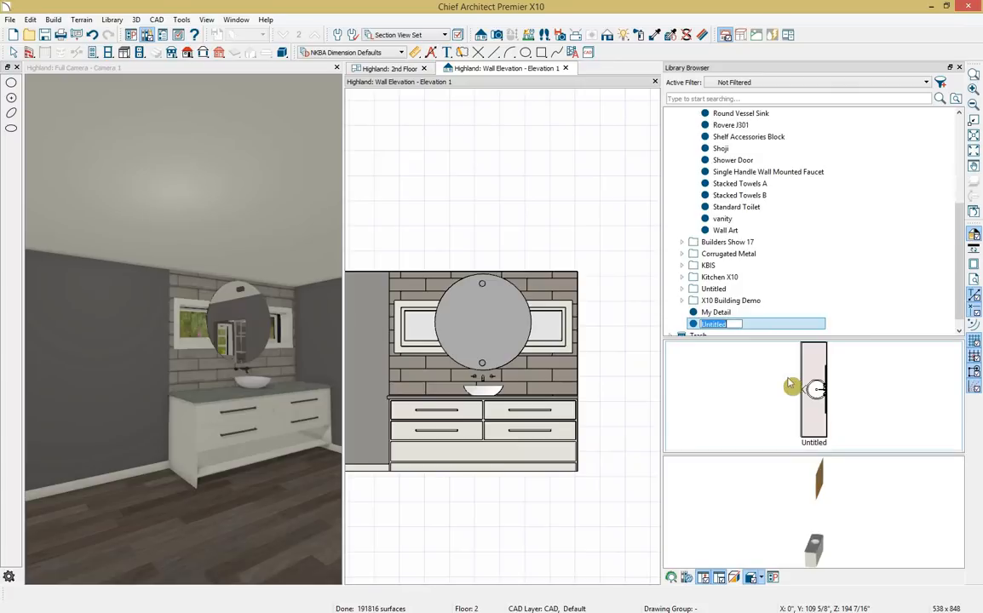
pyautogui.write('vanity')
pyautogui.press('Return')
pyautogui.moveTo(701, 324); pyautogui.dragTo(708, 167)
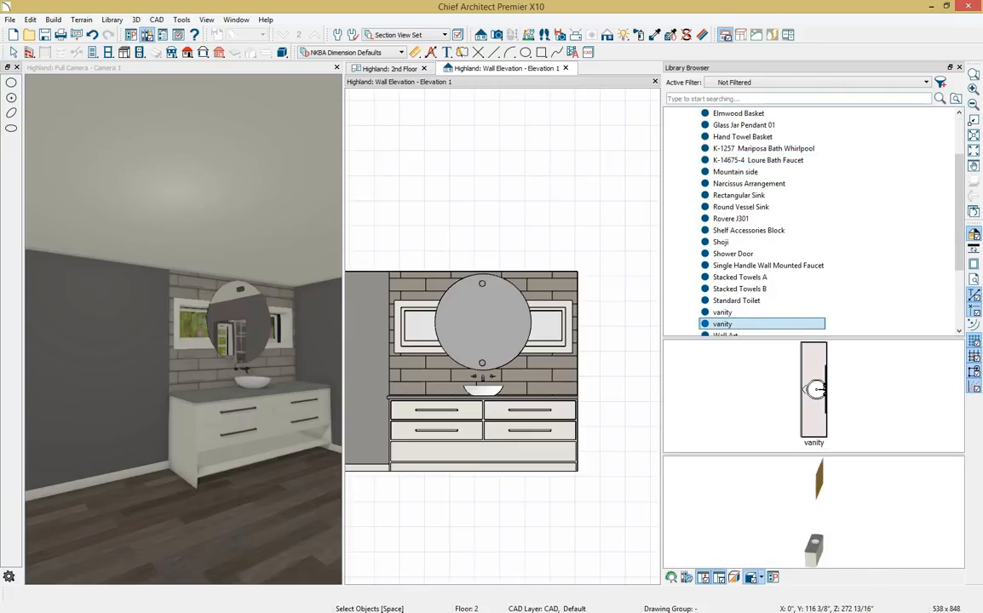
pyautogui.click(565, 68)
# Place a copy of the vanity block in the bathroom and push it against the opposite wall.
pyautogui.scroll(-3, 524, 321)
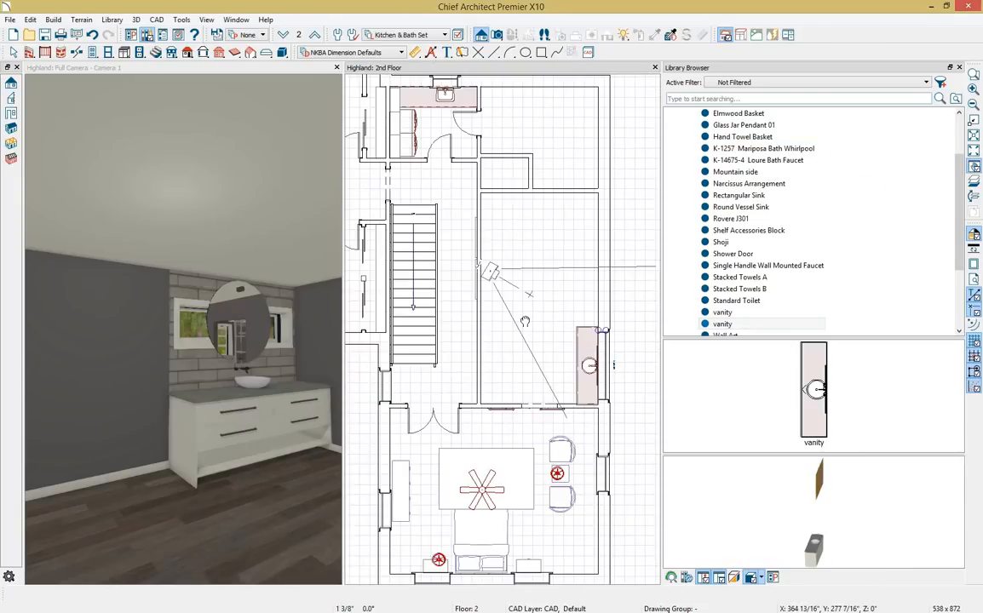
pyautogui.click(711, 325)
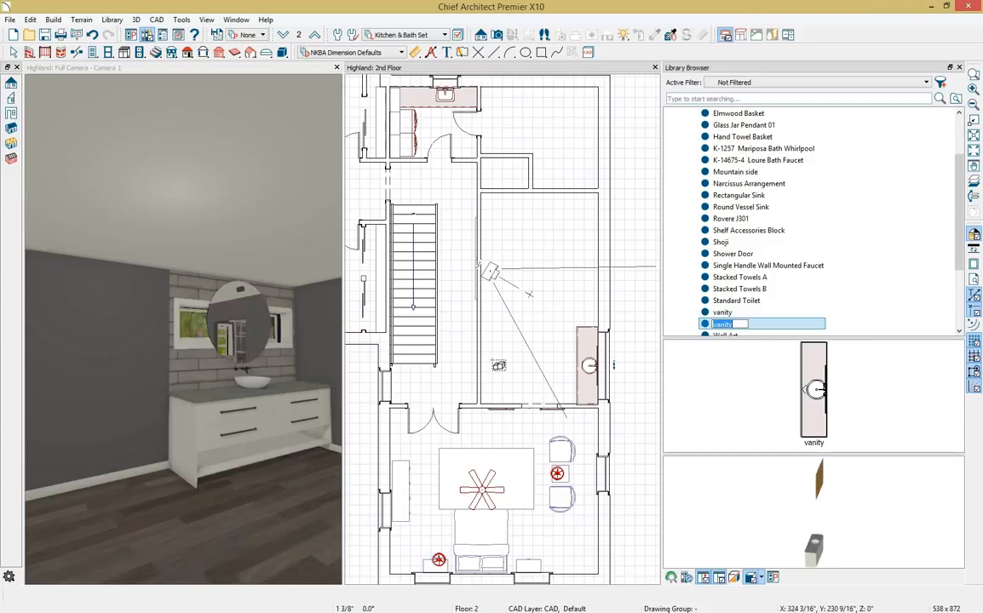
pyautogui.press('Return')
pyautogui.click(498, 365)
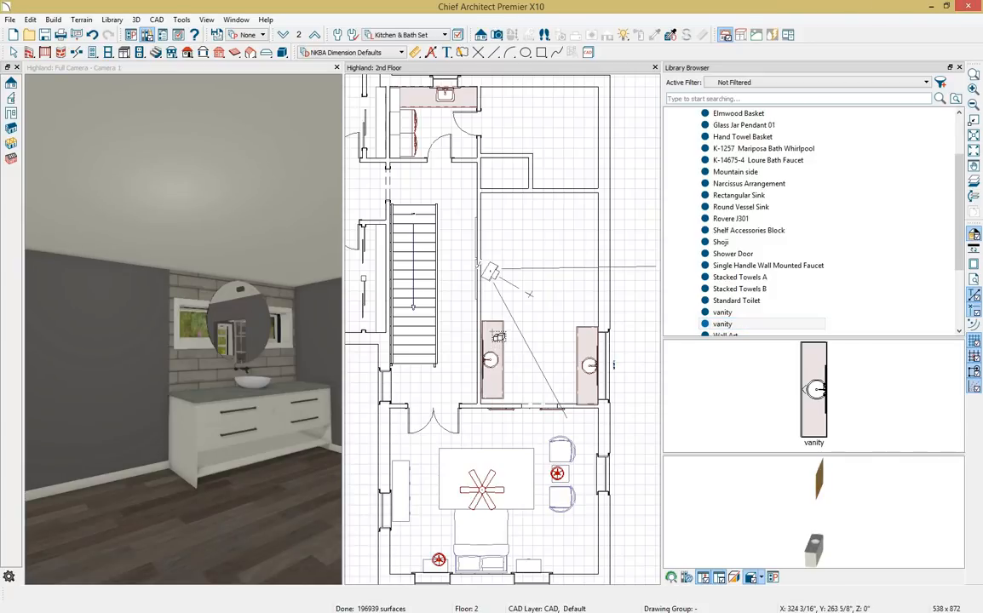
pyautogui.press('space')
pyautogui.click(494, 340)
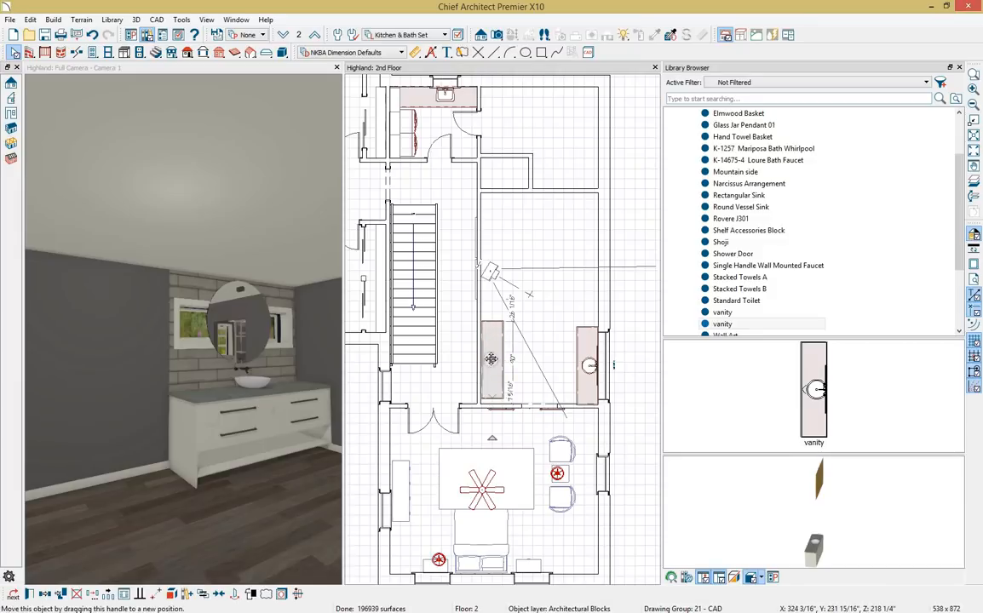
pyautogui.moveTo(491, 358); pyautogui.dragTo(491, 365)
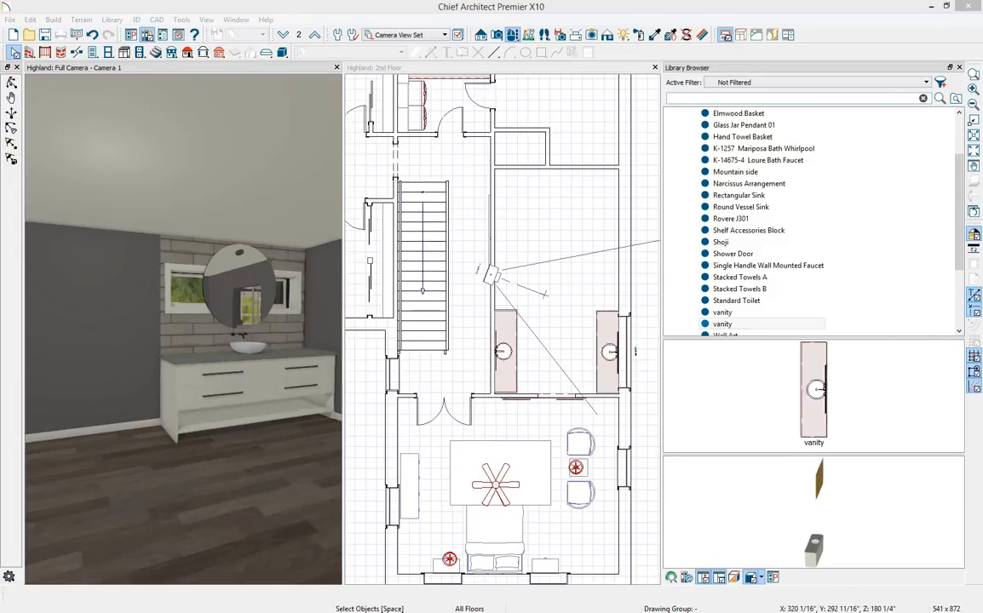
# Close the Library Browser and orbit the 3D camera to face the bare grey wall.
pyautogui.click(959, 68)
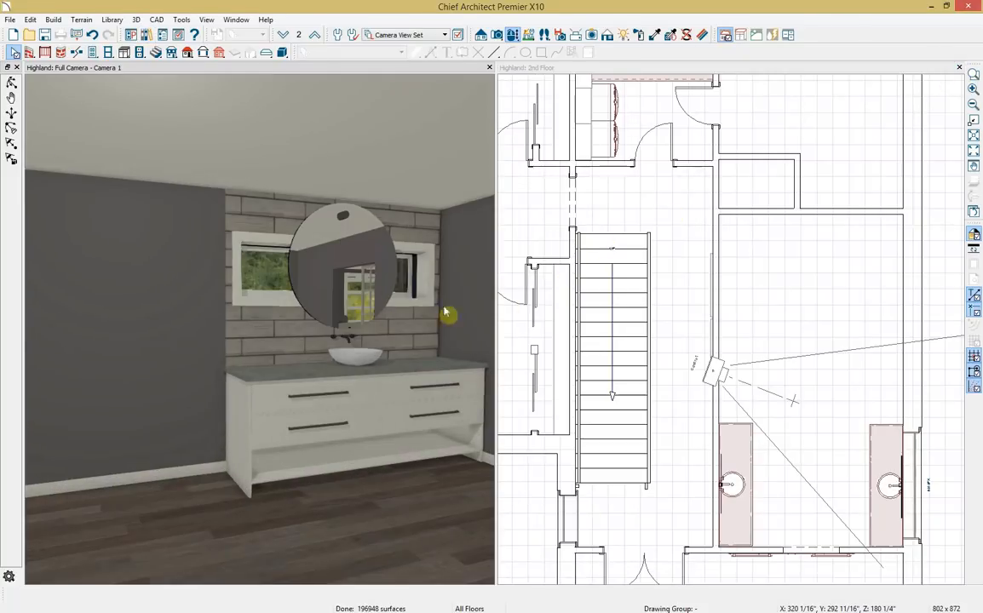
pyautogui.click(122, 312)
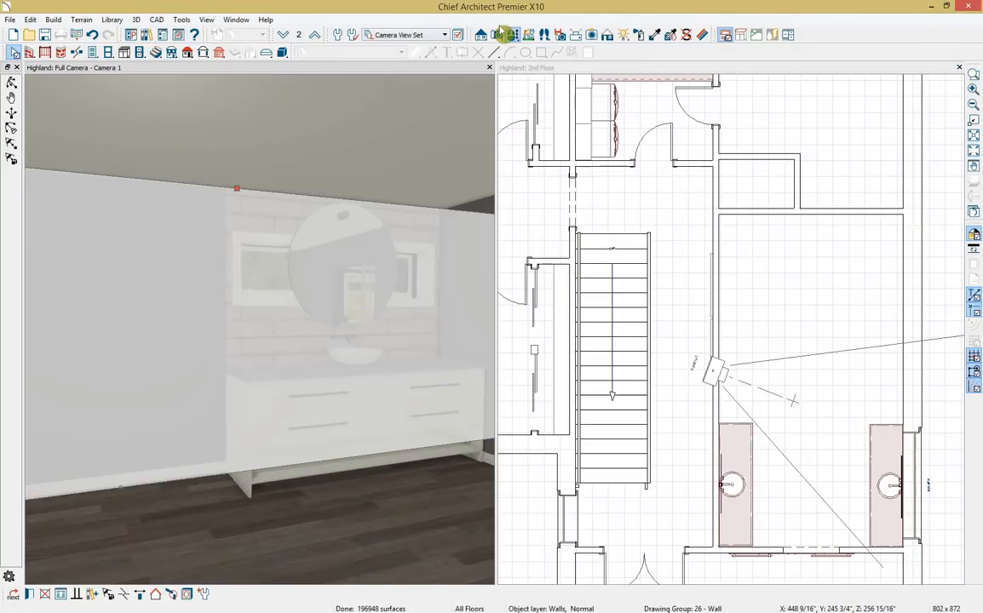
pyautogui.click(513, 36)
pyautogui.moveTo(95, 248); pyautogui.dragTo(333, 311)
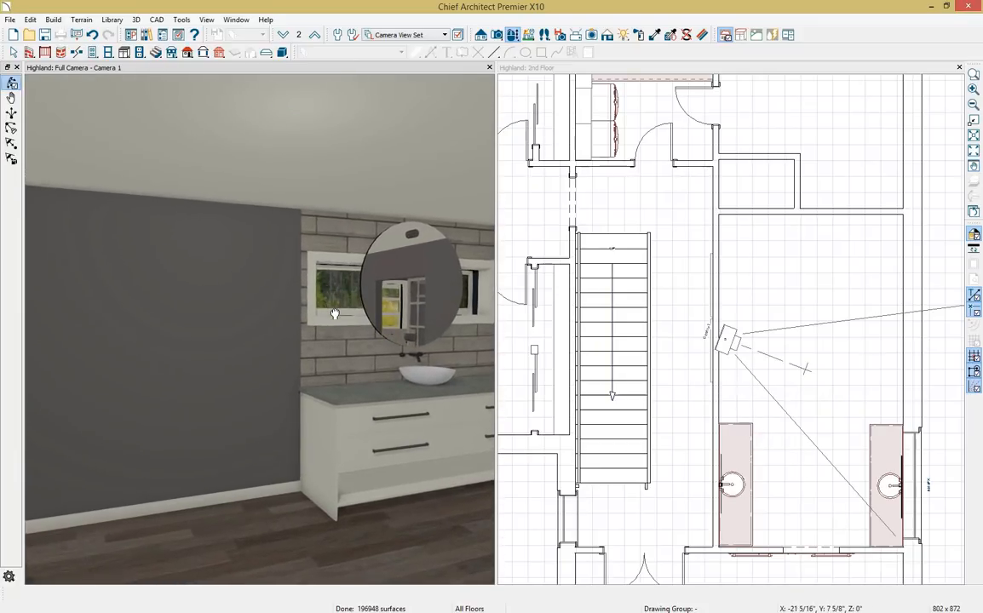
pyautogui.moveTo(162, 318); pyautogui.dragTo(91, 328)
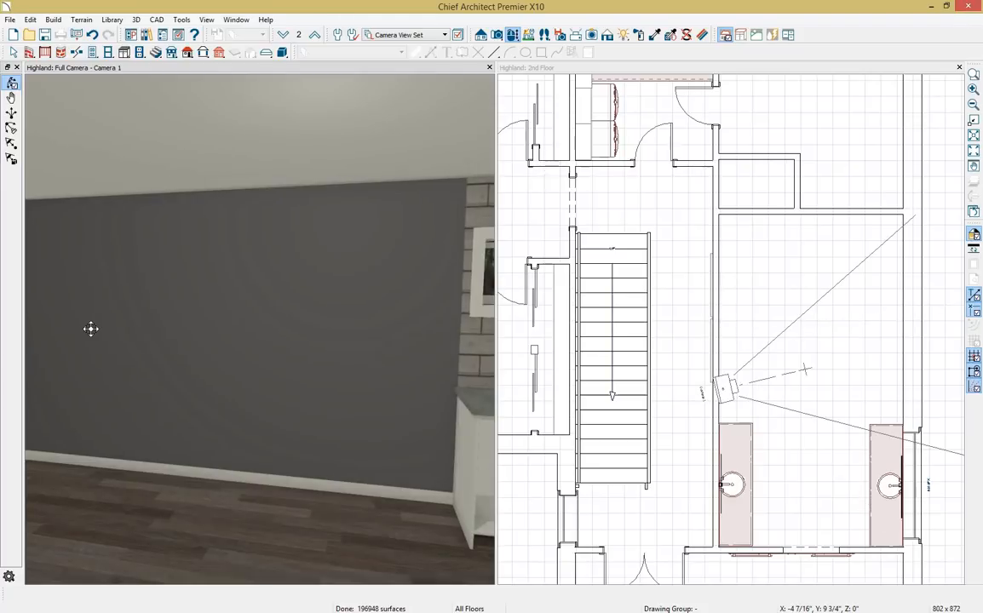
pyautogui.click(919, 489)
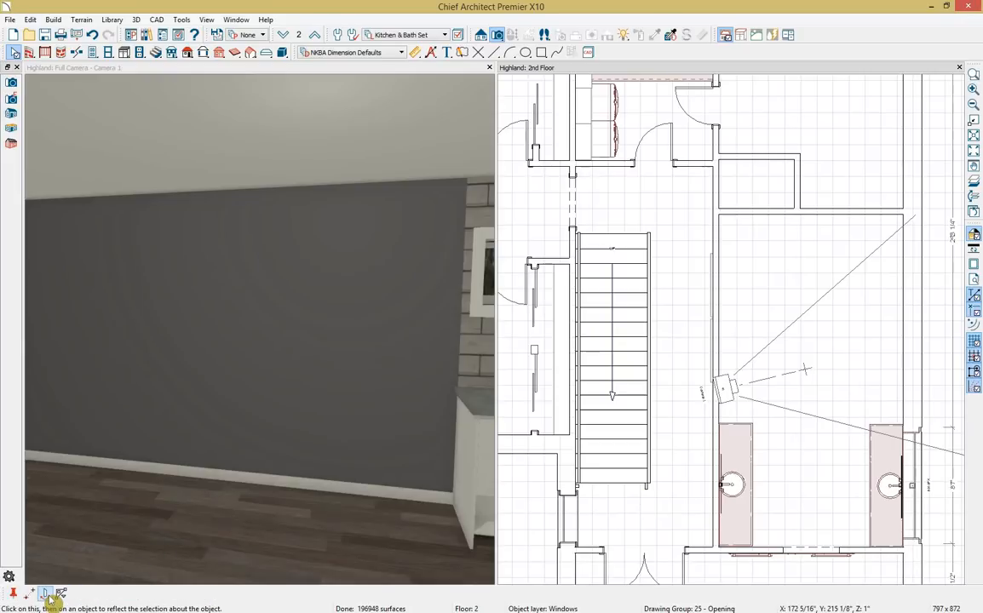
# Reflect the wide window about the room centre onto the opposite wall.
pyautogui.click(46, 594)
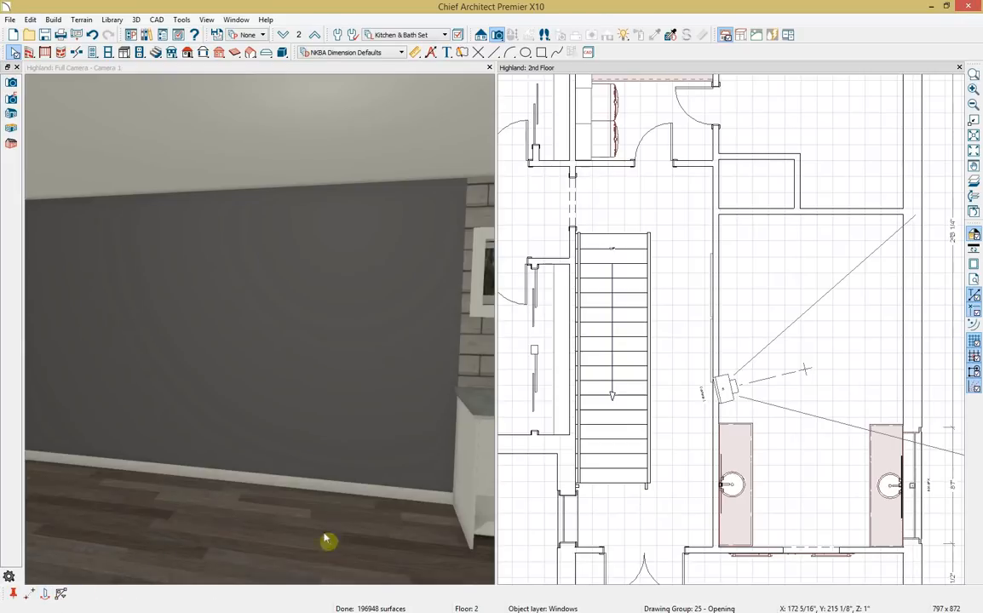
pyautogui.click(920, 316)
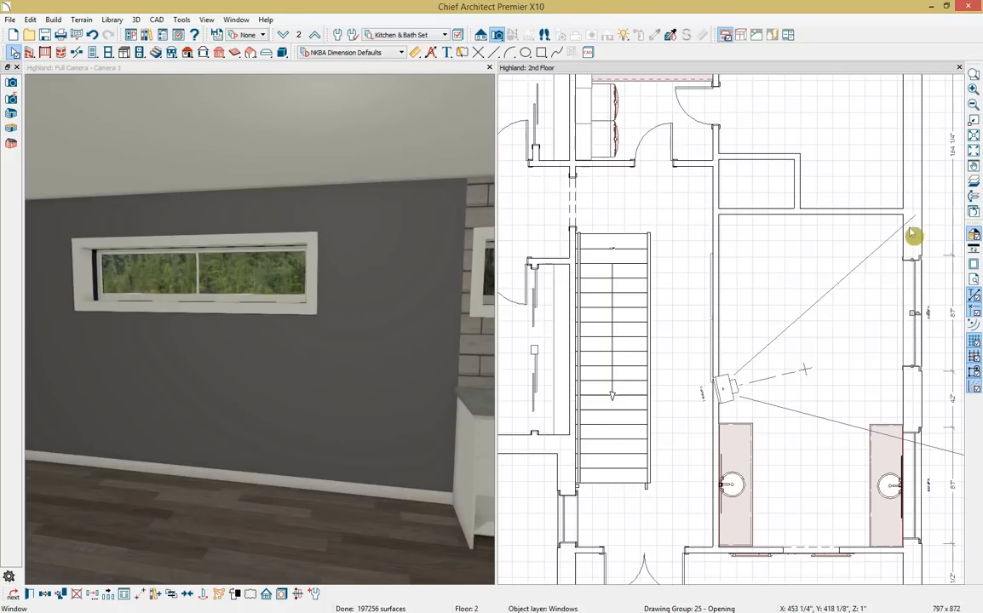
pyautogui.press('Escape')
# Set the mirrored window's position dimension to 3'3".
pyautogui.click(913, 308)
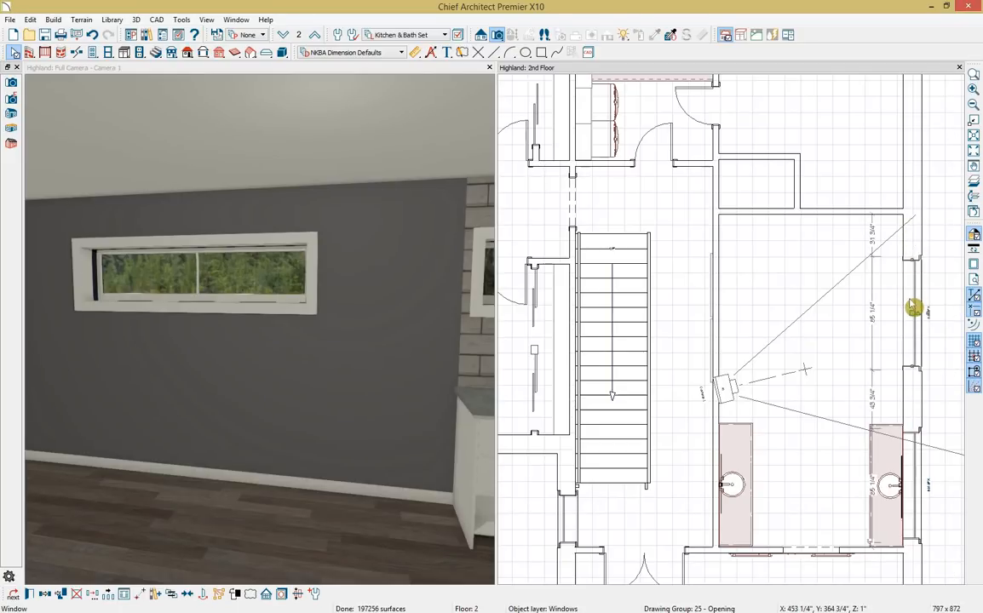
pyautogui.click(871, 237)
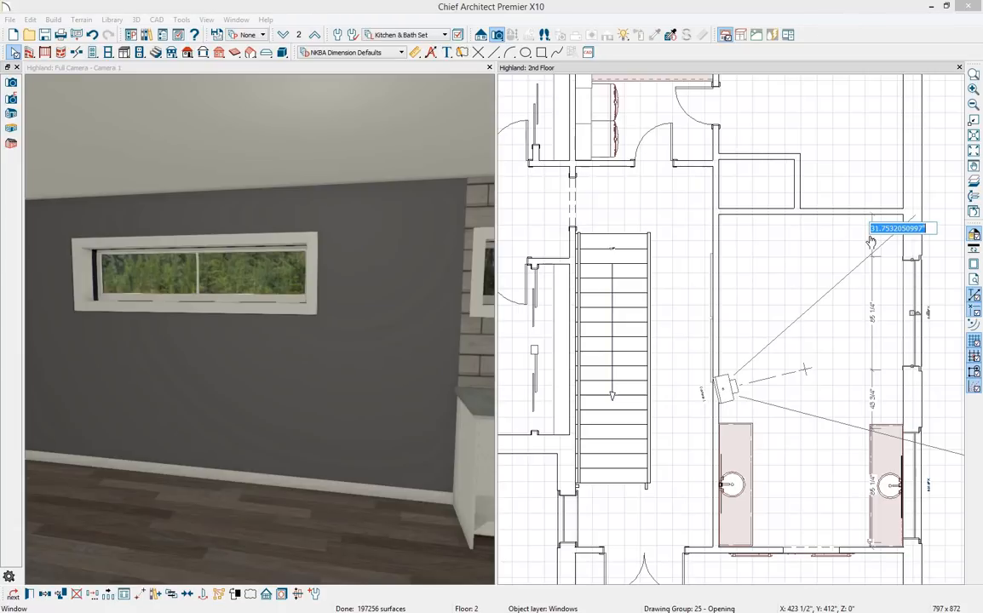
pyautogui.write("3'")
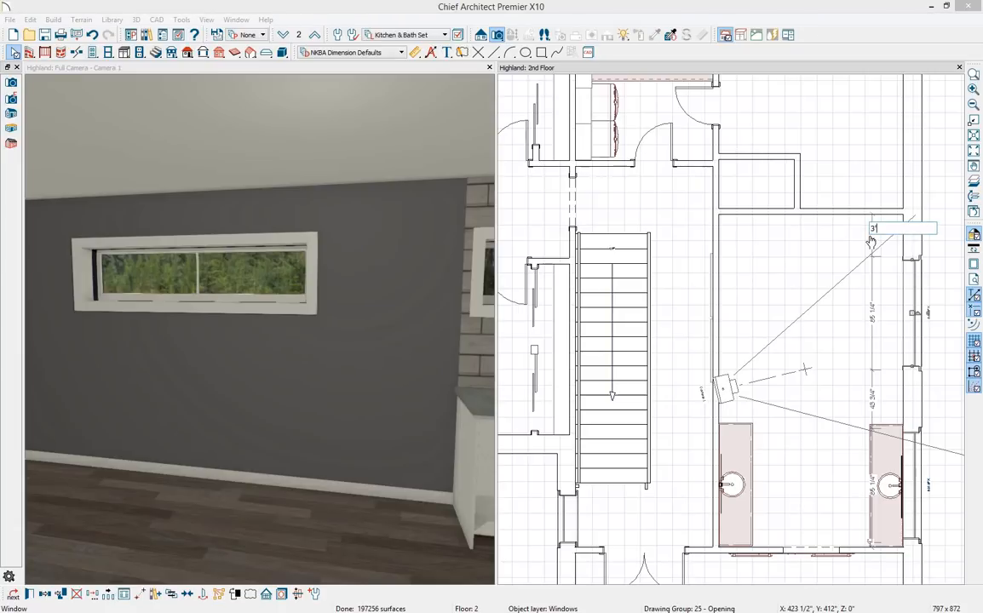
pyautogui.write('3')
pyautogui.press('Return')
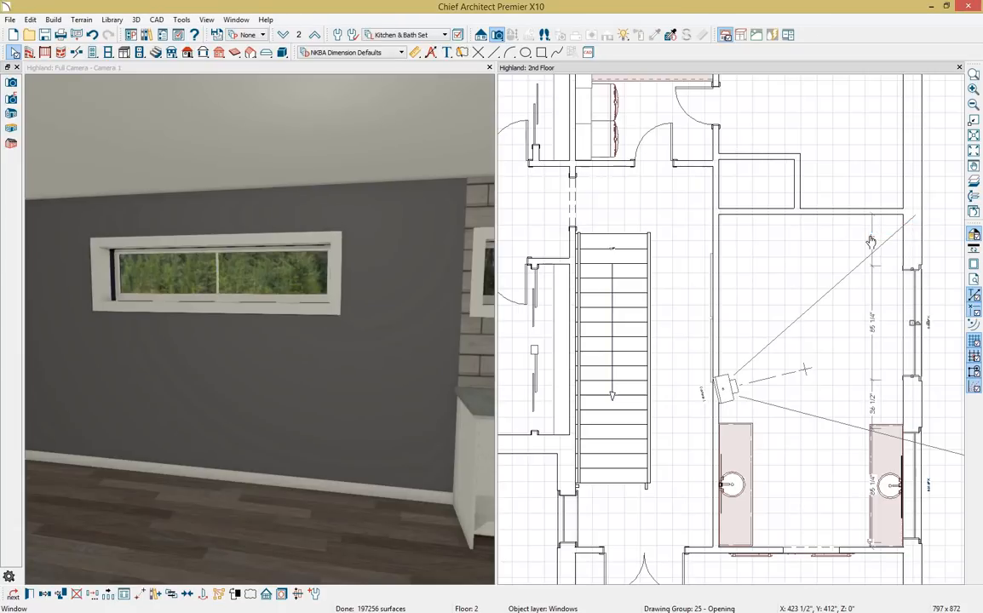
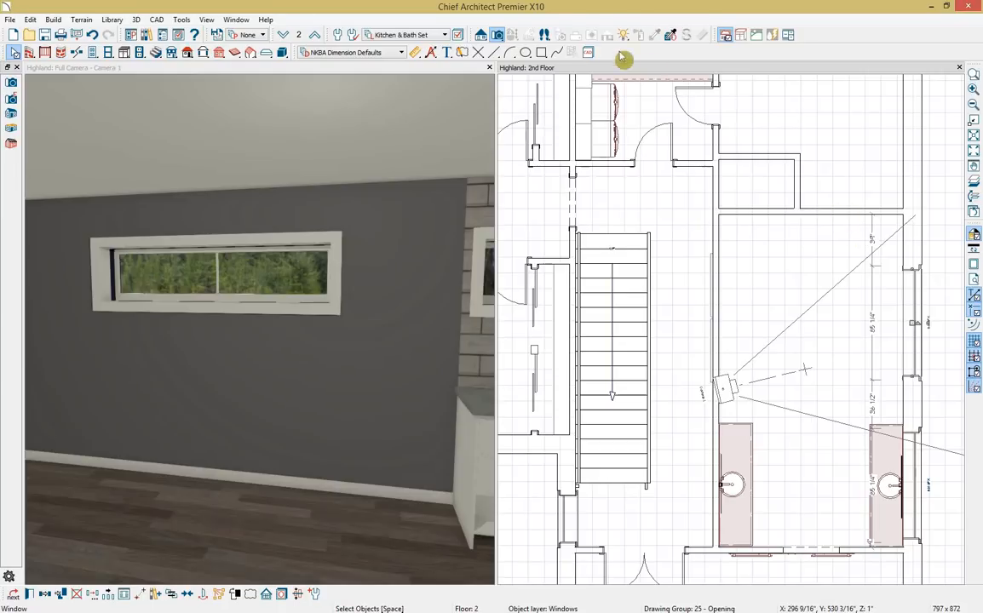
# Draw a wall elevation looking at the bathroom's window wall.
pyautogui.click(481, 36)
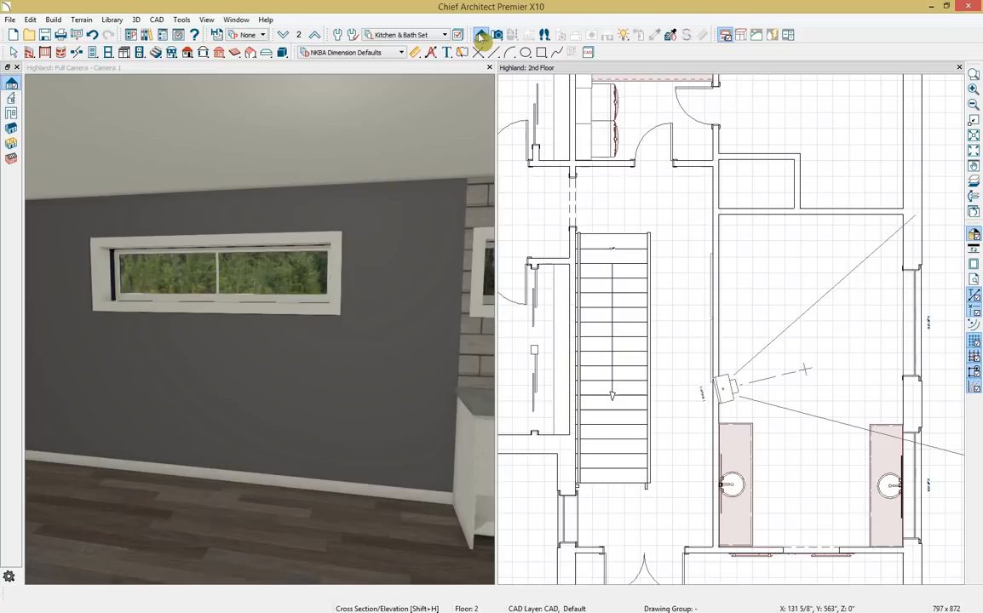
pyautogui.click(11, 113)
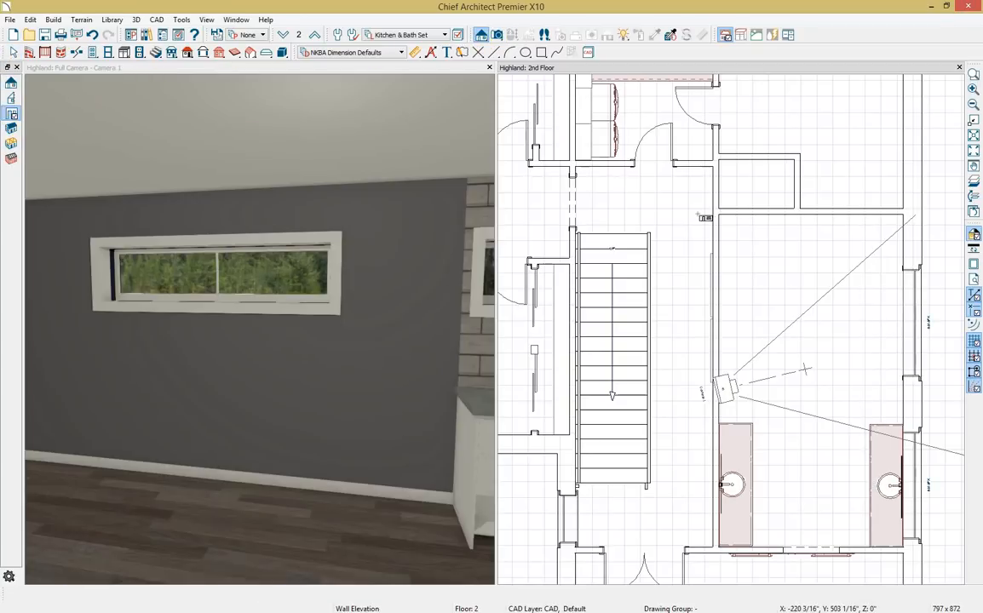
pyautogui.moveTo(779, 346); pyautogui.dragTo(876, 346)
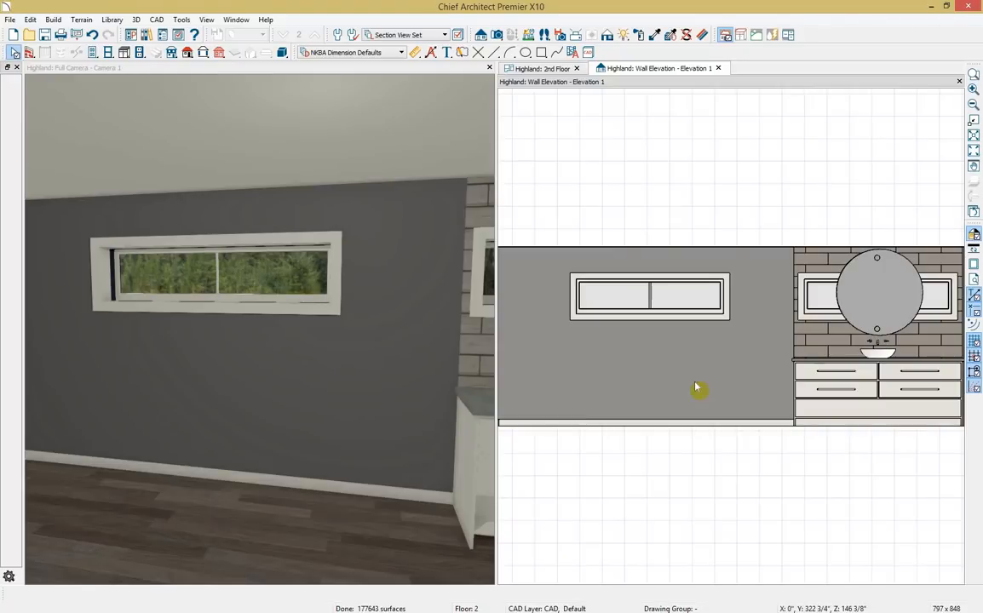
pyautogui.scroll(1, 697, 390)
pyautogui.moveTo(711, 377); pyautogui.dragTo(735, 372, button='middle')
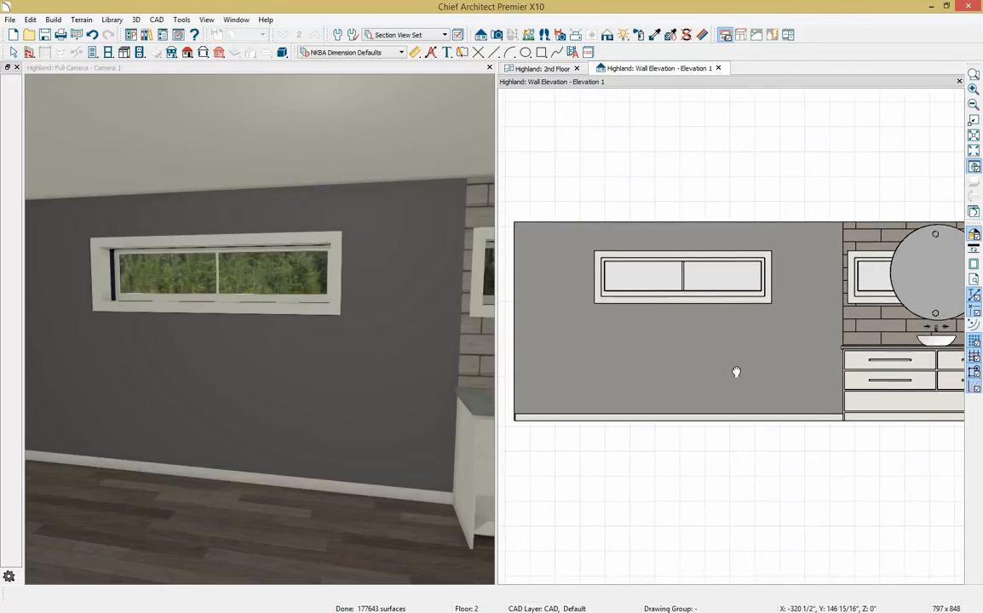
pyautogui.press('space')
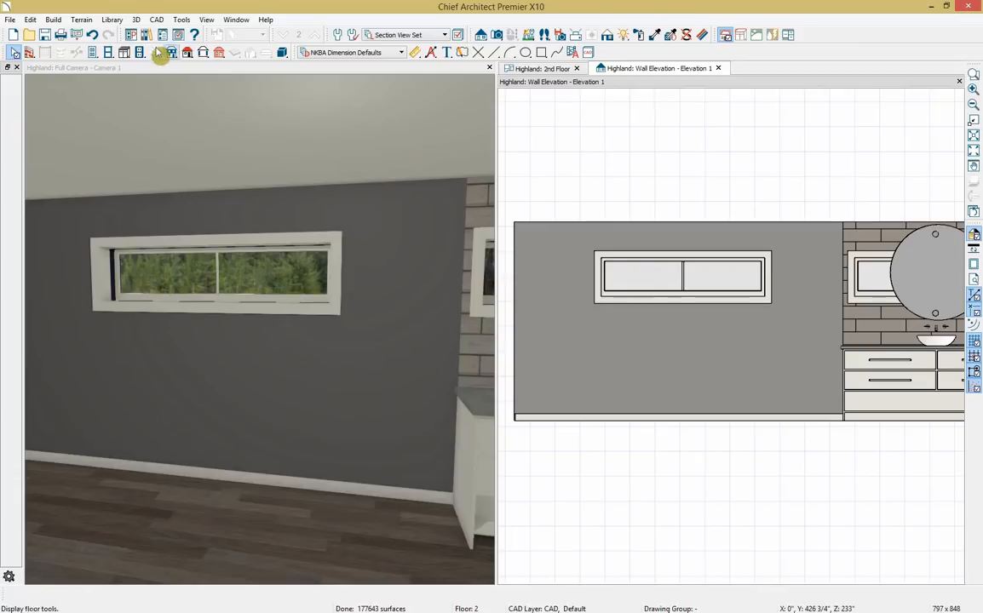
# Place a shelf low on the window wall in the elevation and select it.
pyautogui.click(125, 52)
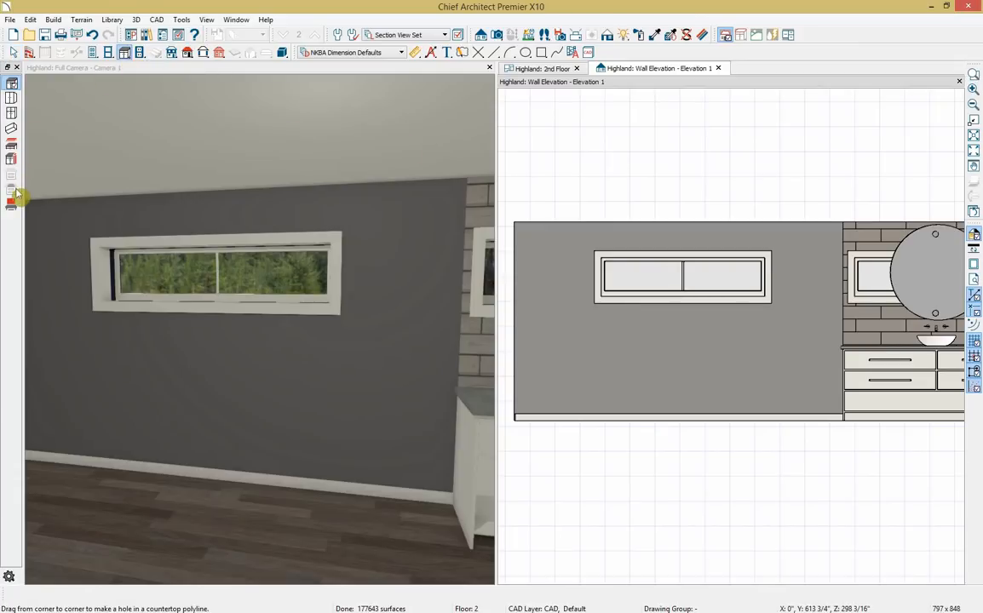
pyautogui.click(11, 144)
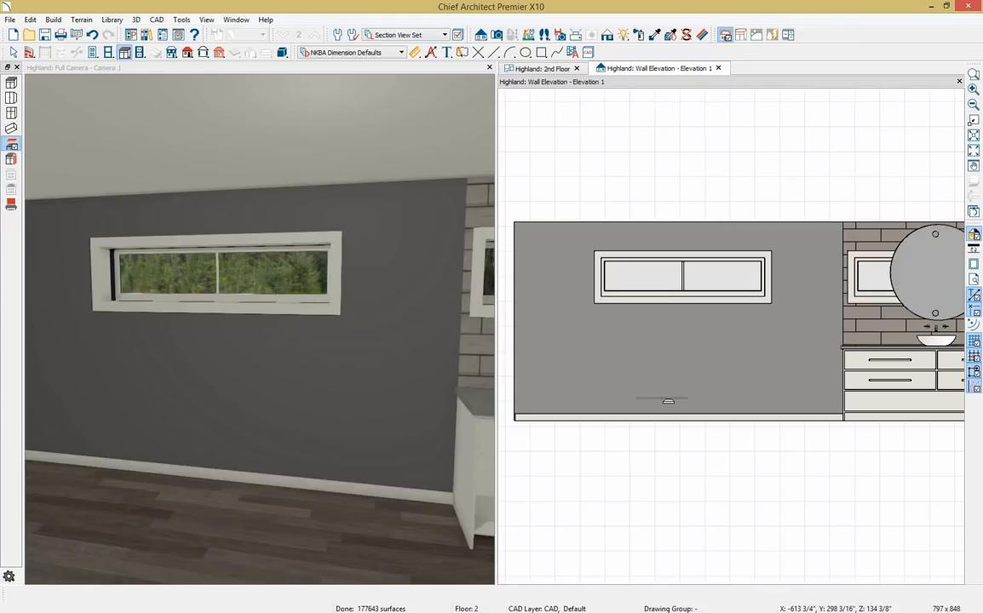
pyautogui.click(669, 400)
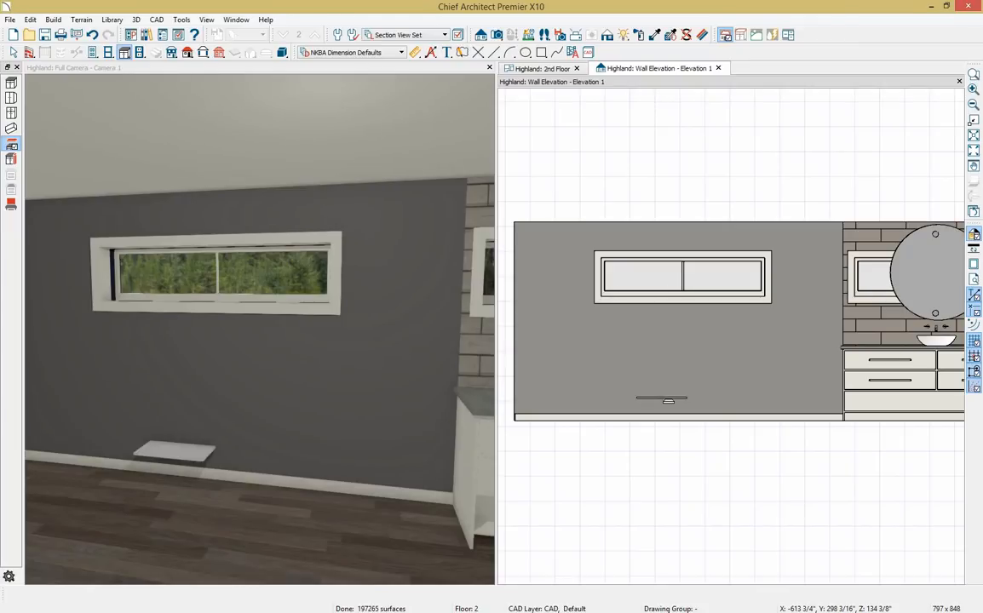
pyautogui.click(669, 401)
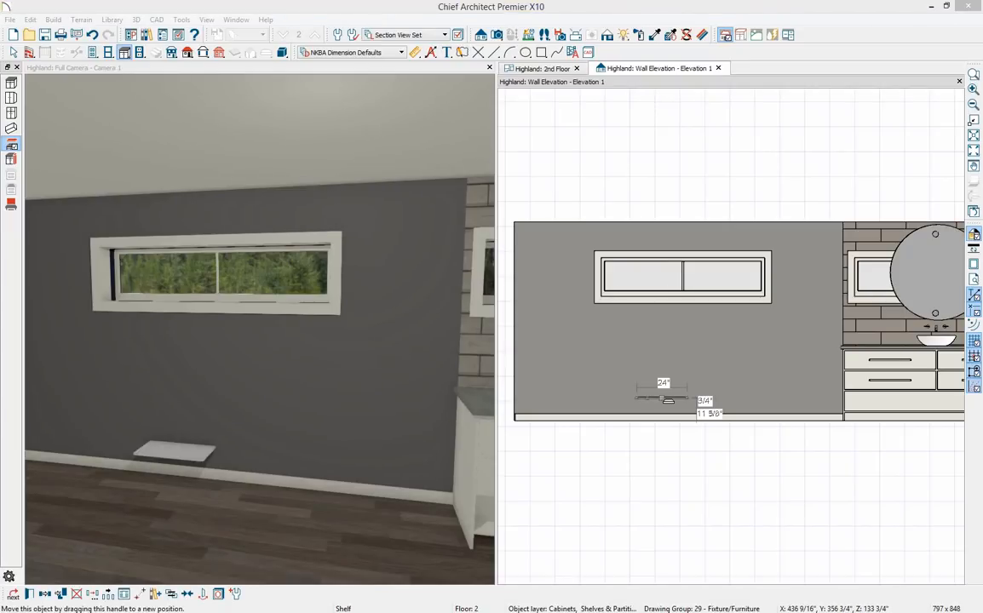
# Set the shelf to 146" wide with its top 18" above the finished floor.
pyautogui.doubleClick(668, 400)
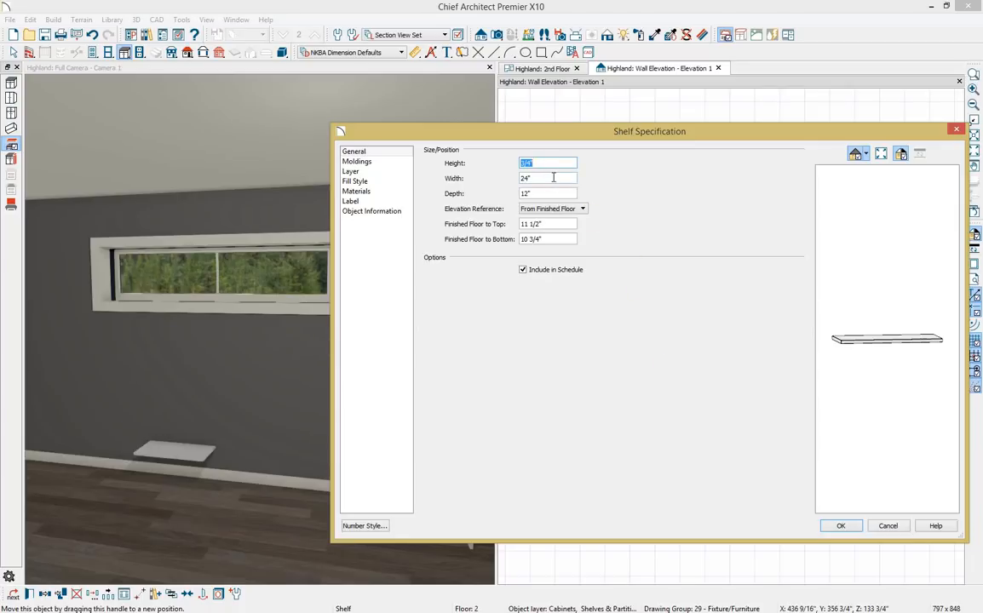
pyautogui.moveTo(553, 178); pyautogui.dragTo(518, 178)
pyautogui.press('Tab')
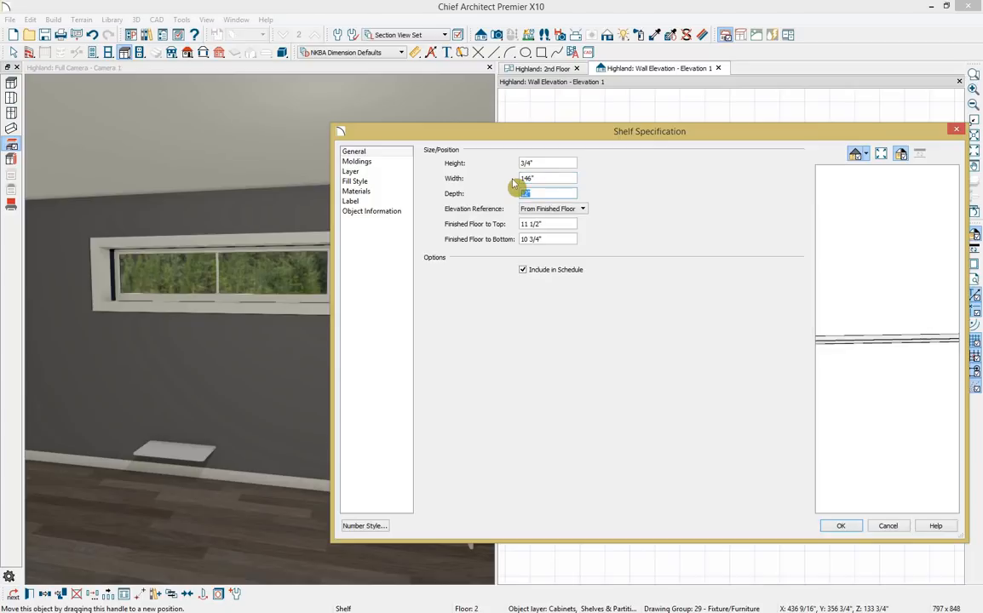
pyautogui.click(519, 225)
pyautogui.write('18')
pyautogui.press('Tab')
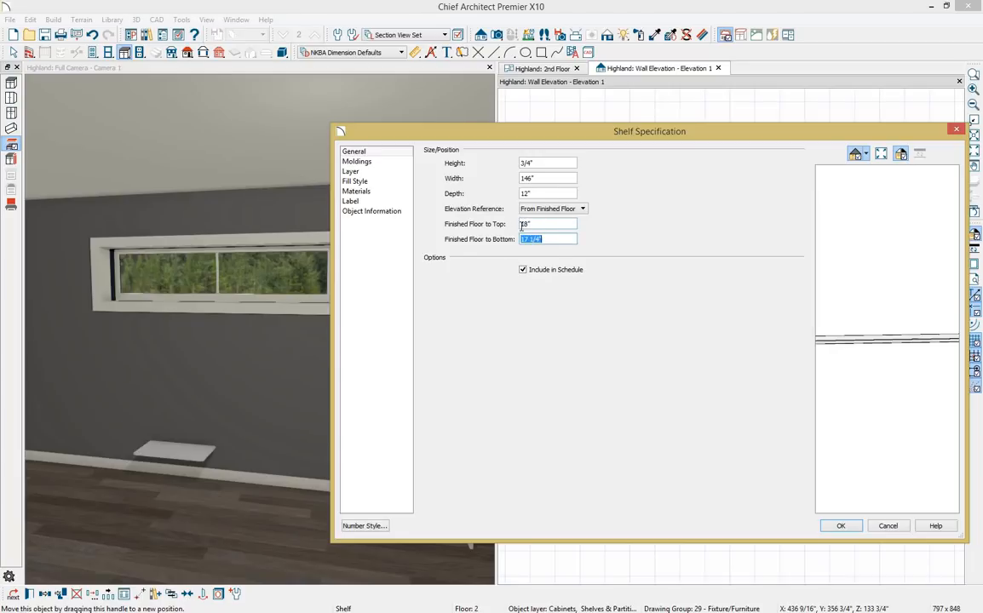
pyautogui.click(840, 527)
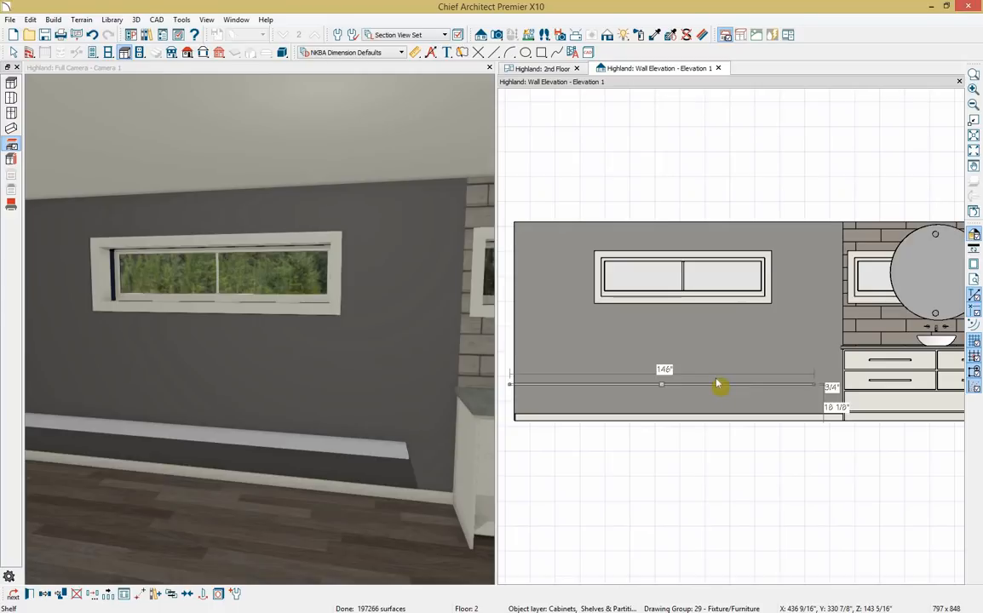
# Center the shelf under the window and stack spaced copies of it up the wall.
pyautogui.click(195, 596)
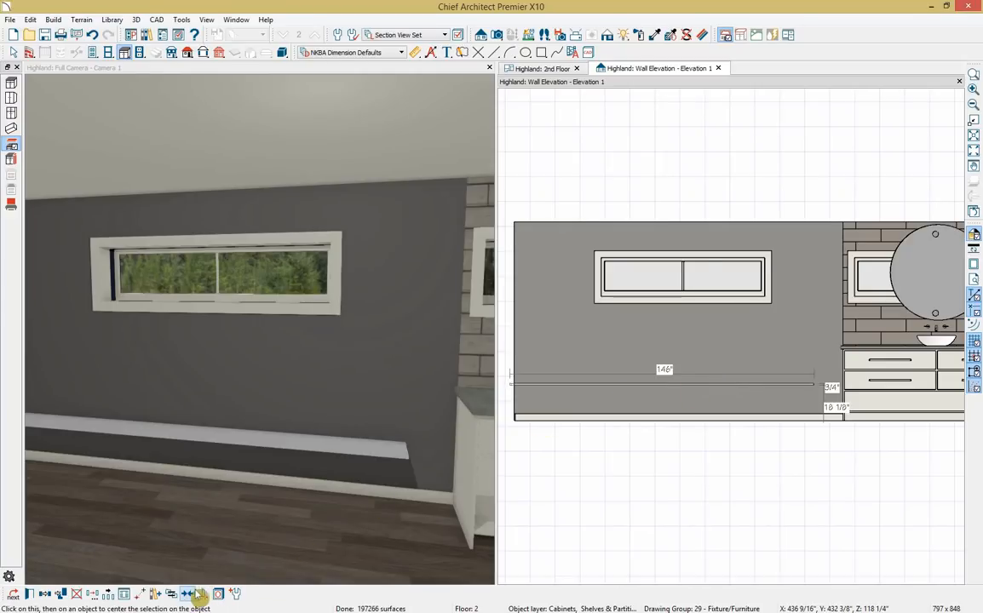
pyautogui.click(682, 287)
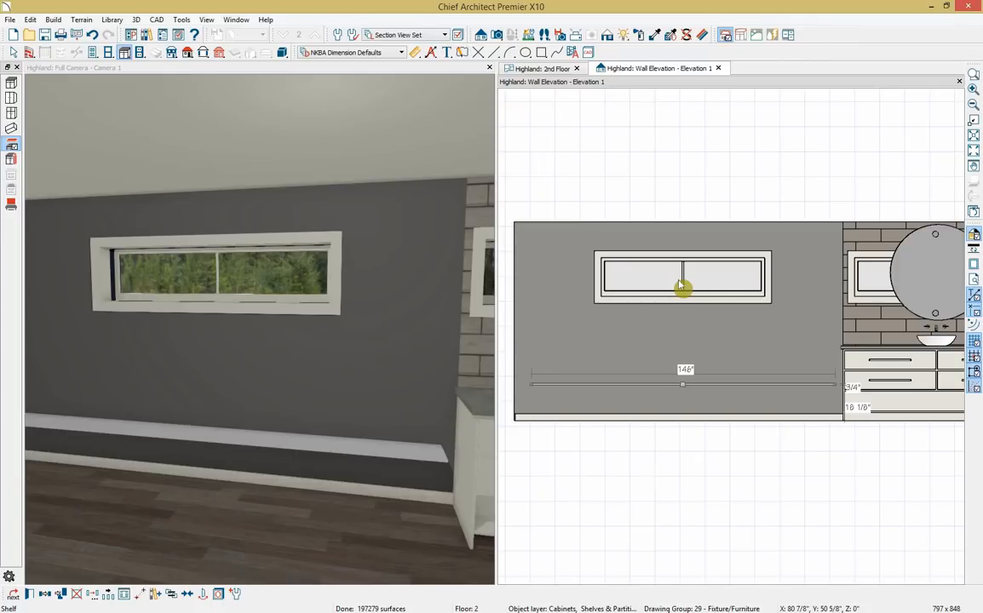
pyautogui.click(109, 595)
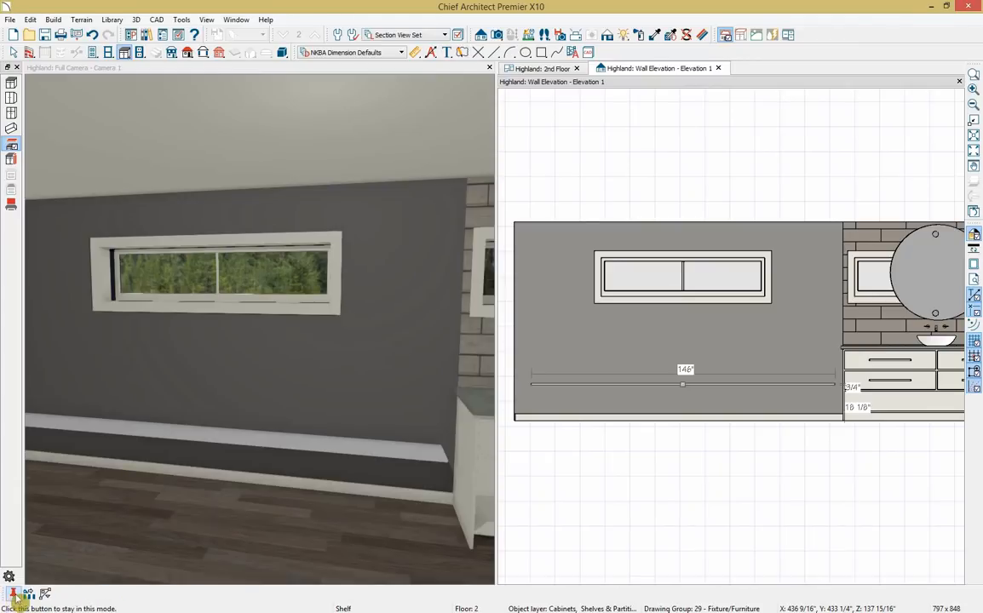
pyautogui.doubleClick(29, 595)
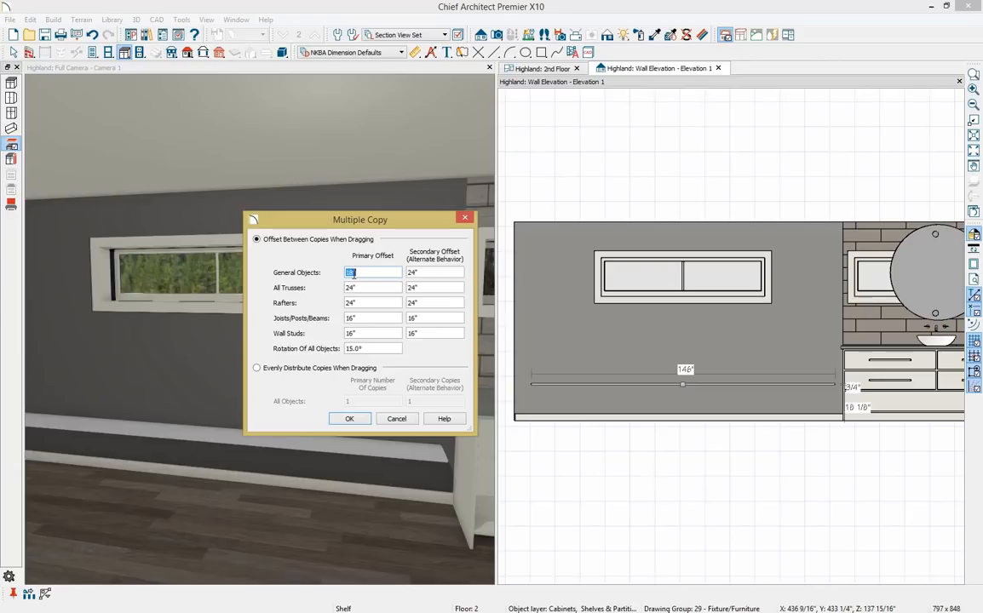
pyautogui.click(349, 420)
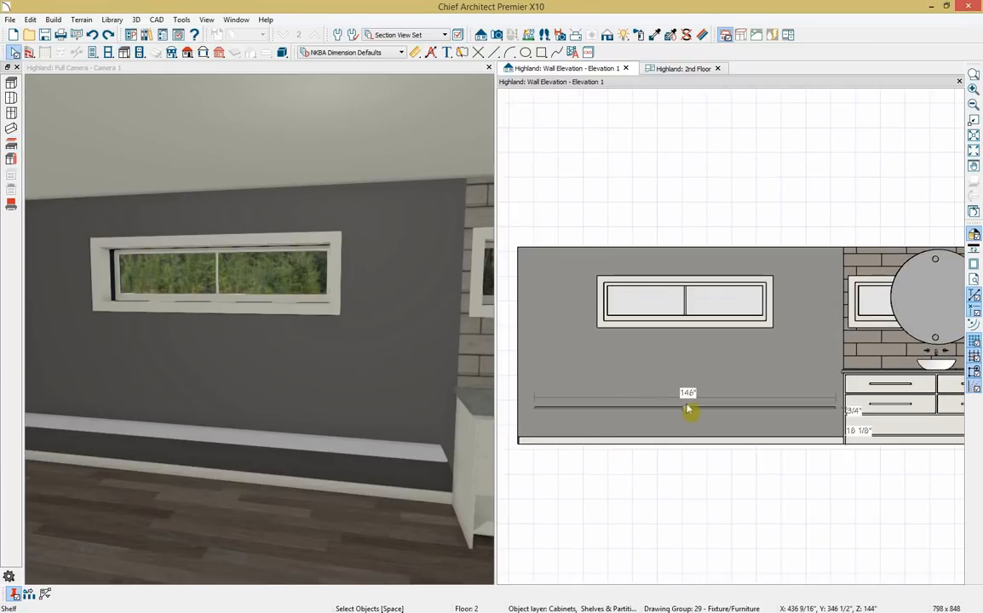
pyautogui.moveTo(688, 409); pyautogui.dragTo(685, 303)
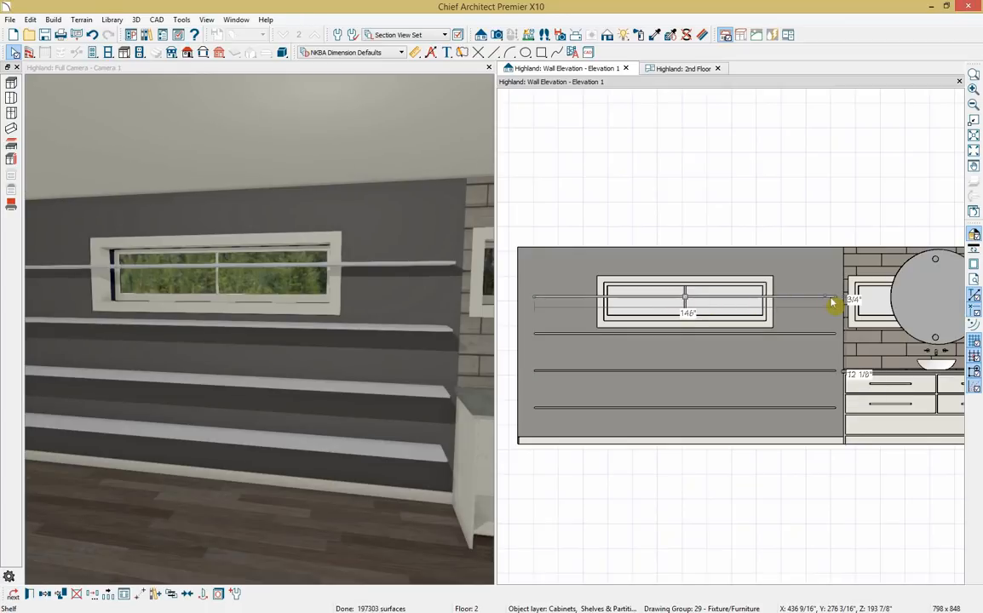
# Shorten the top shelf to 25" left of the window and mirror it to the right.
pyautogui.moveTo(832, 303); pyautogui.dragTo(585, 302)
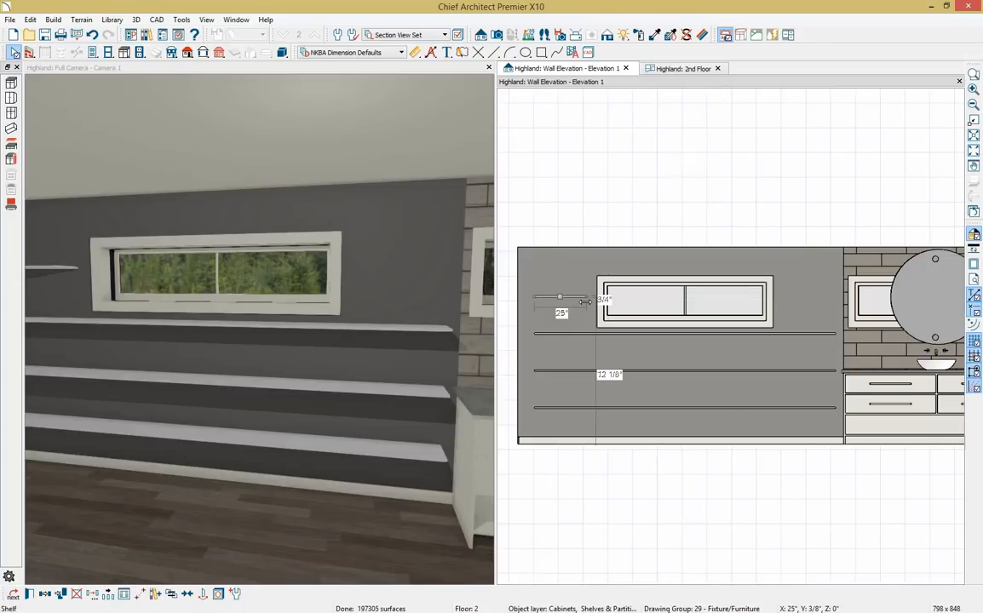
pyautogui.click(46, 594)
pyautogui.click(46, 595)
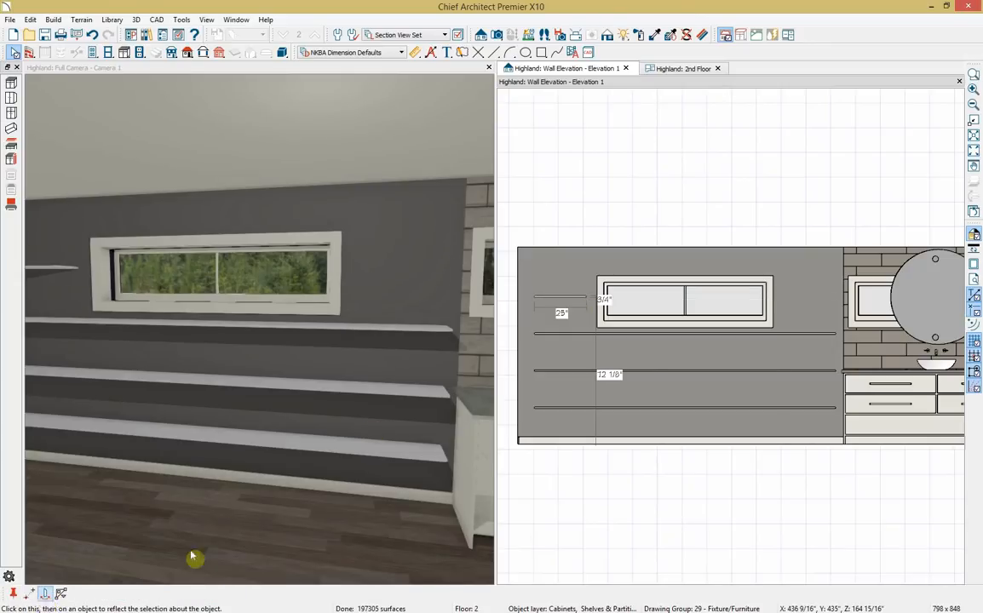
pyautogui.click(675, 313)
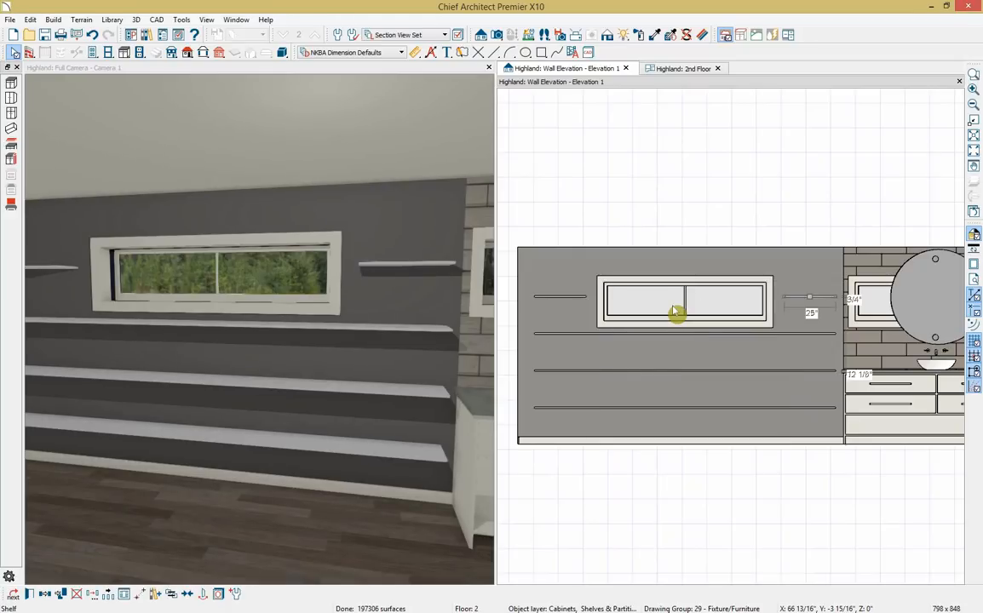
pyautogui.press('y')
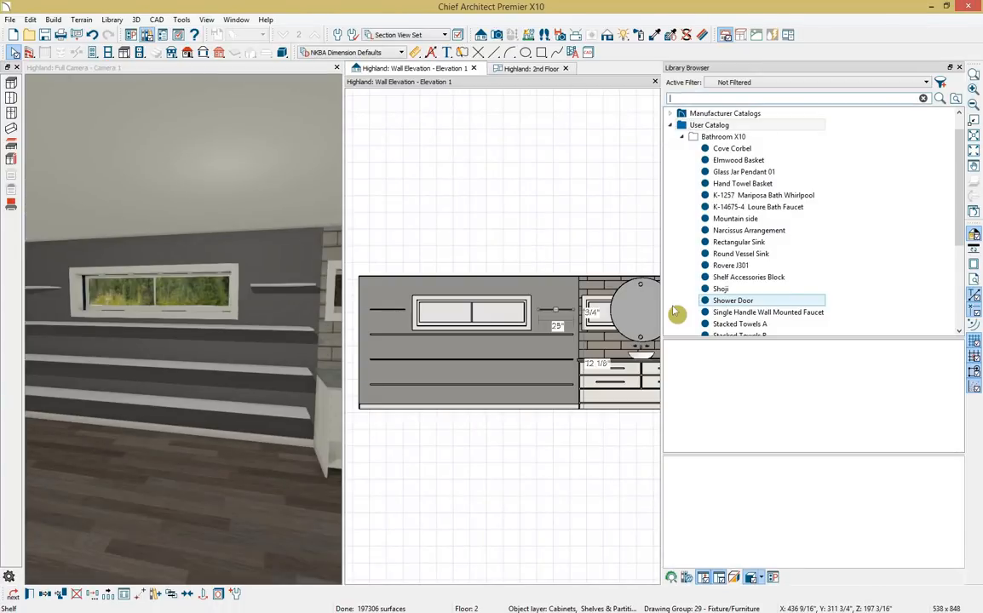
# Place a Cove Corbel and raise it under the lowest shelf's left end.
pyautogui.click(749, 149)
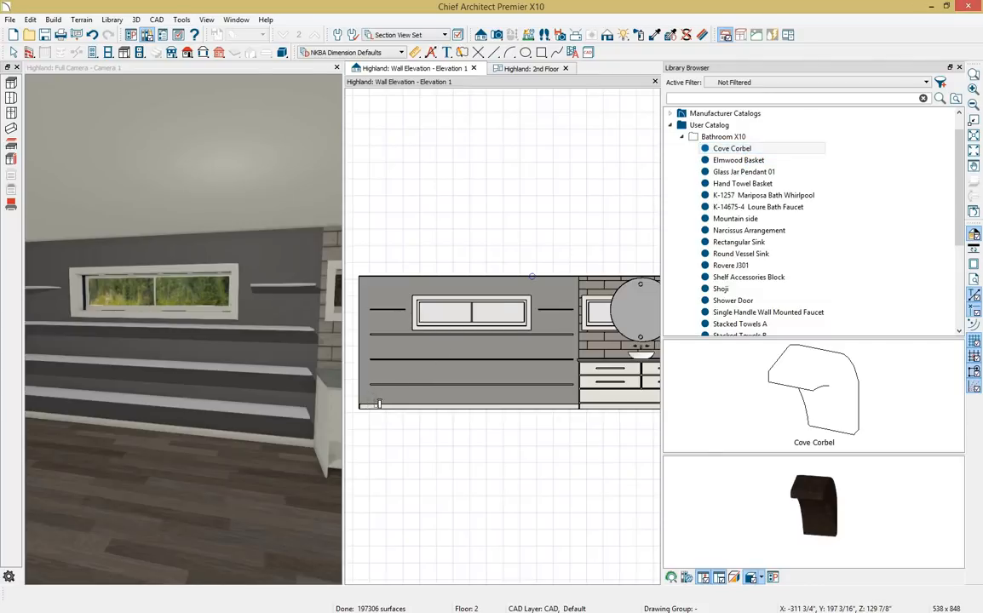
pyautogui.click(377, 410)
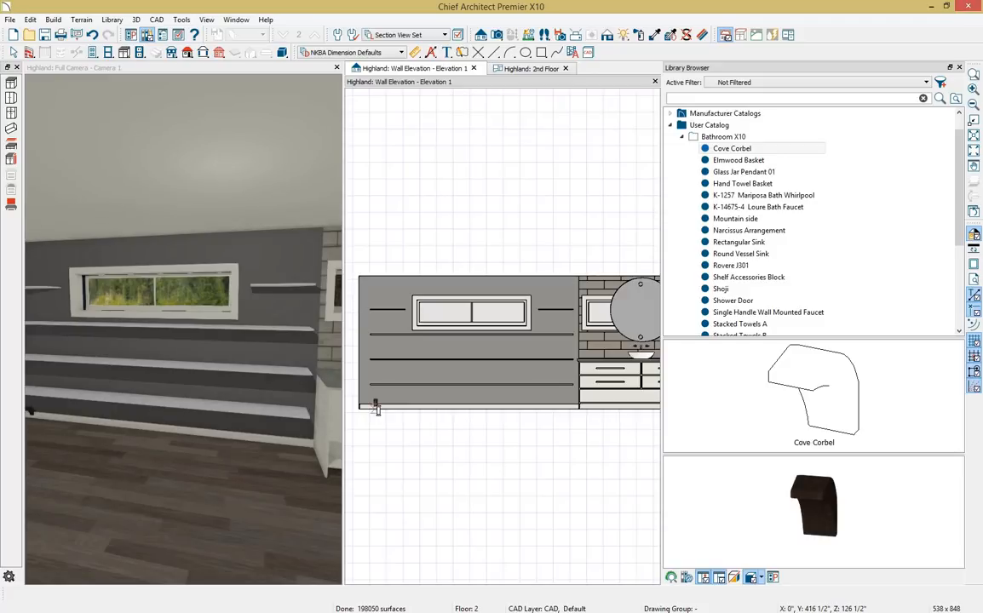
pyautogui.scroll(2, 377, 409)
pyautogui.click(376, 404)
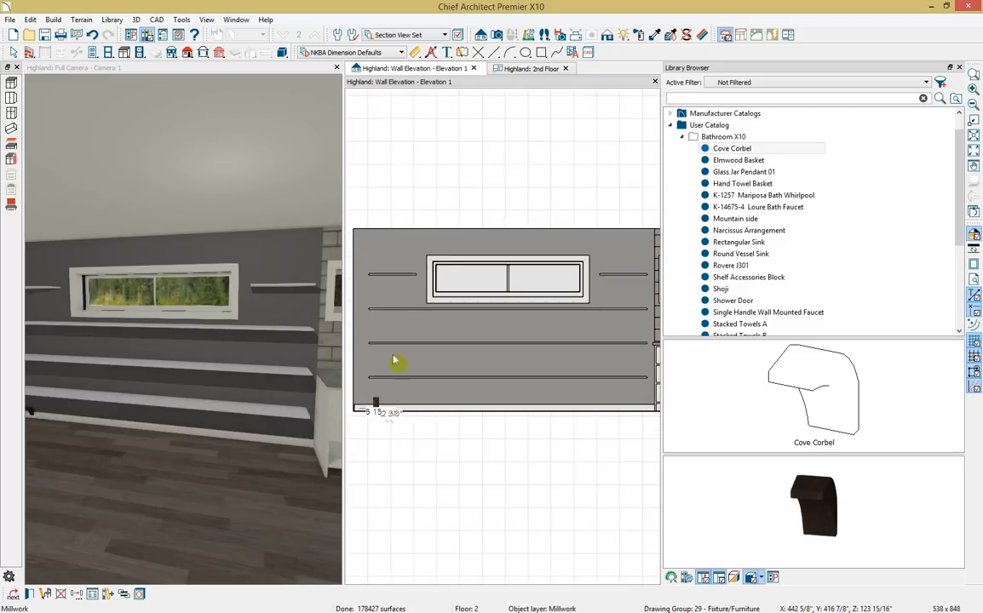
pyautogui.press('Escape')
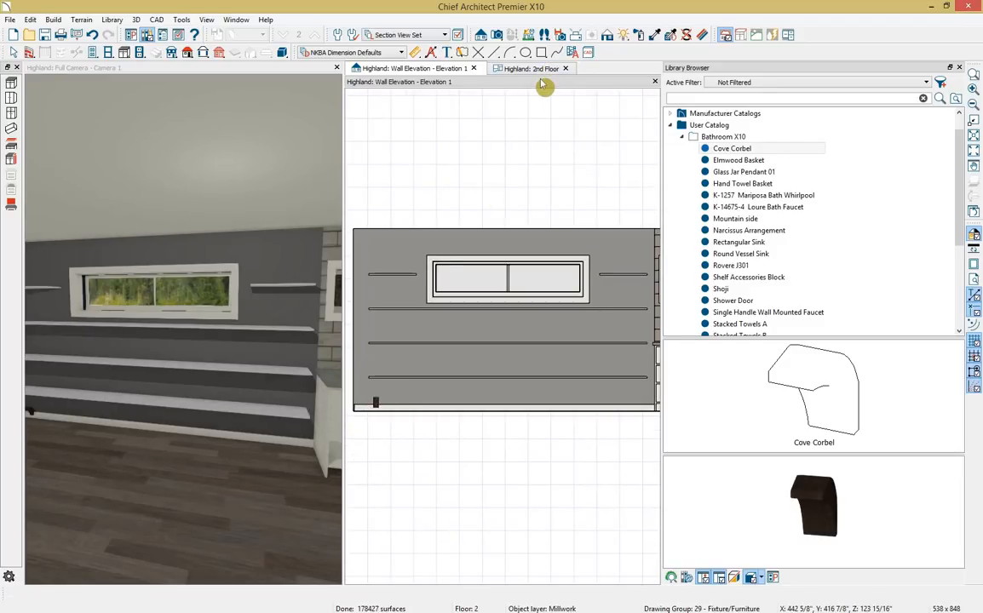
pyautogui.doubleClick(541, 81)
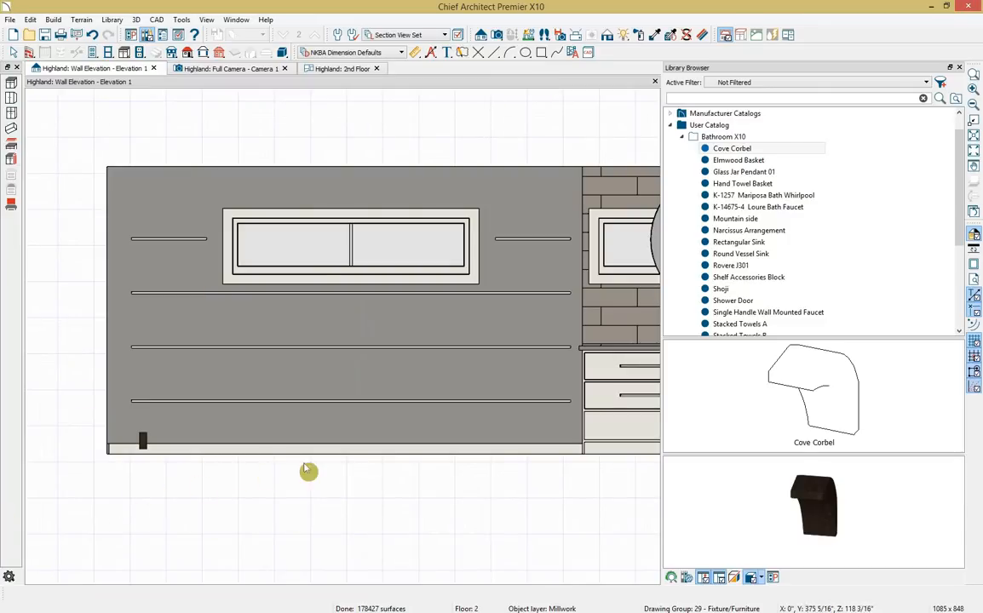
pyautogui.click(143, 442)
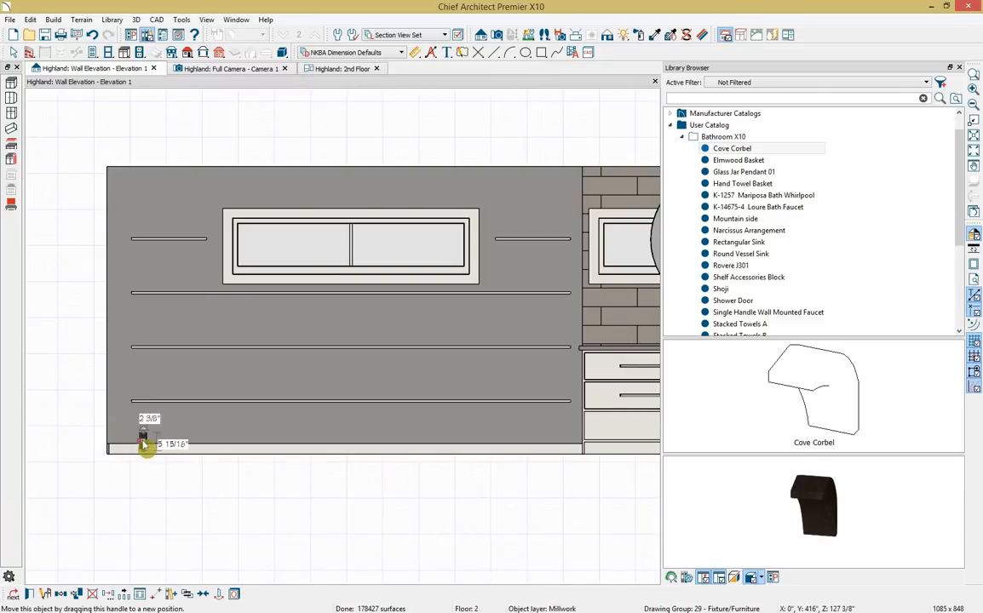
pyautogui.moveTo(144, 445); pyautogui.dragTo(146, 412)
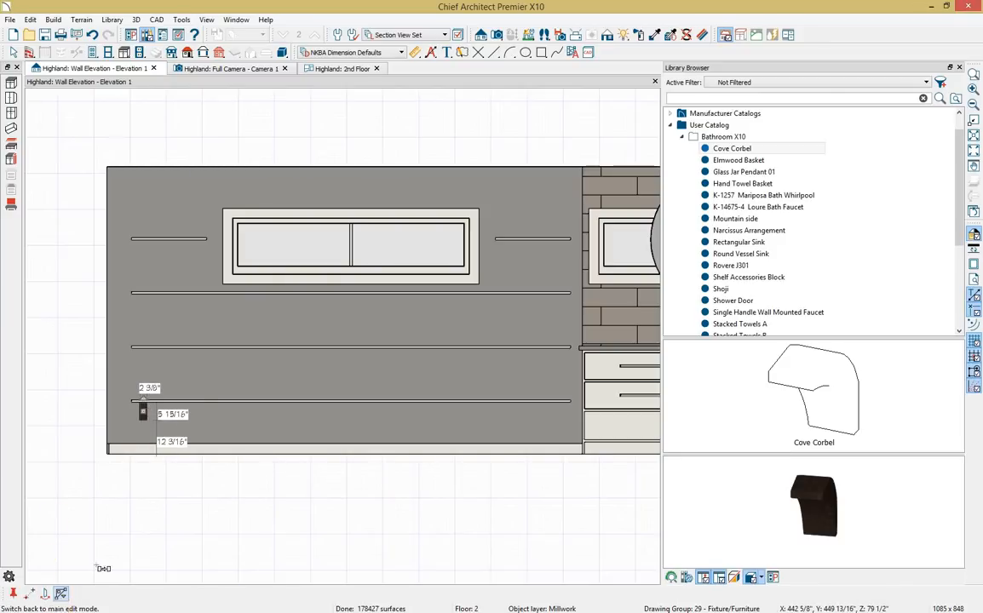
# Add a second corbel beside it and mirror the pair to the shelf's right end.
pyautogui.click(195, 414)
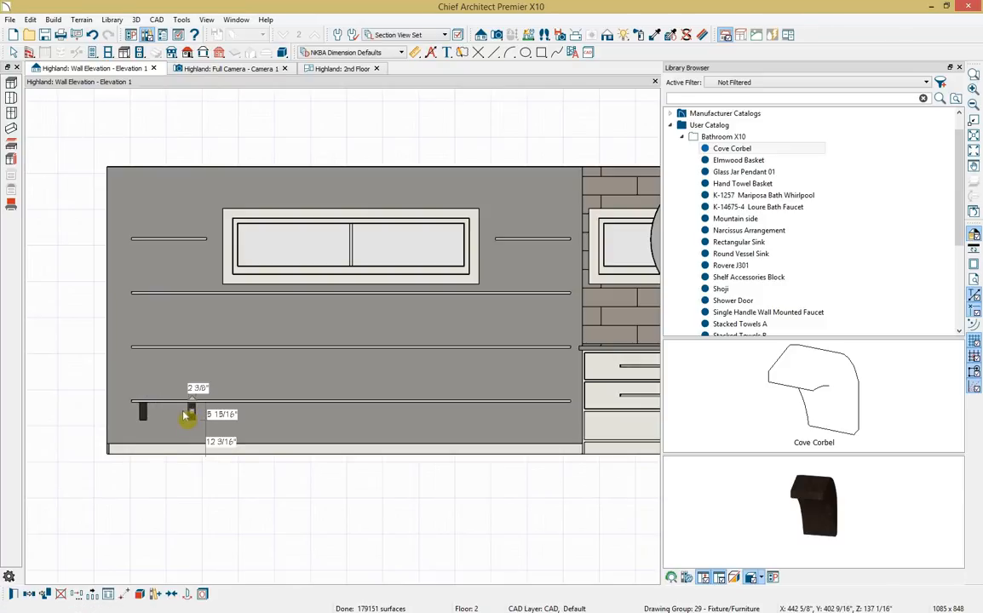
pyautogui.moveTo(193, 414); pyautogui.dragTo(174, 412)
pyautogui.keyDown('shift'); pyautogui.click(145, 416); pyautogui.keyUp('shift')
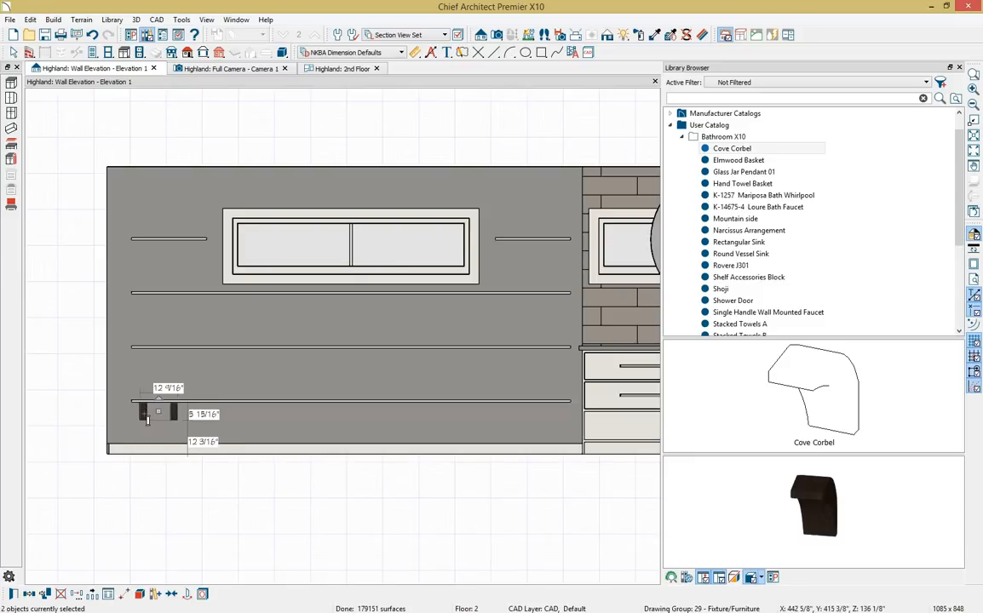
pyautogui.click(45, 594)
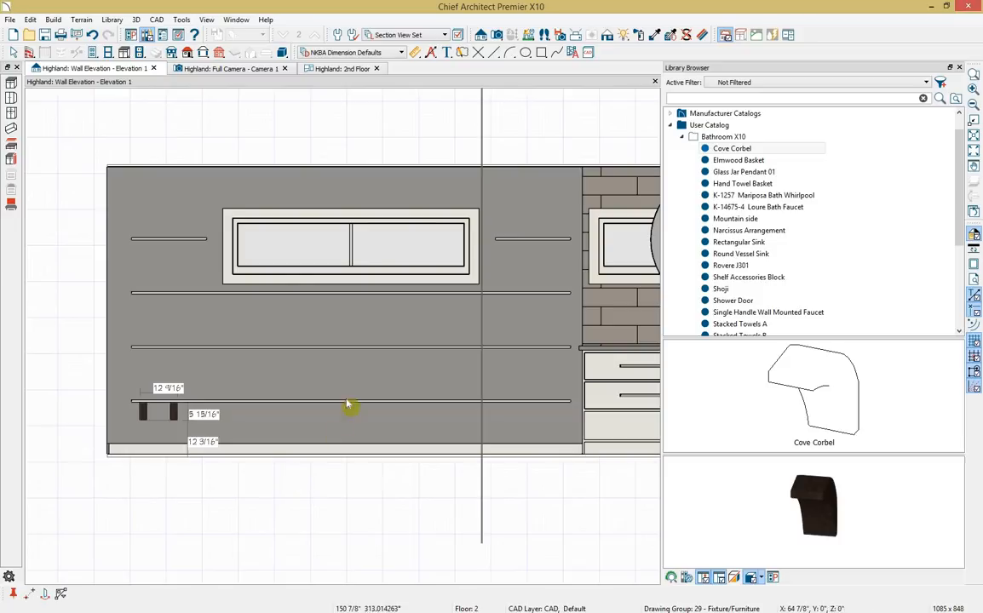
pyautogui.click(346, 288)
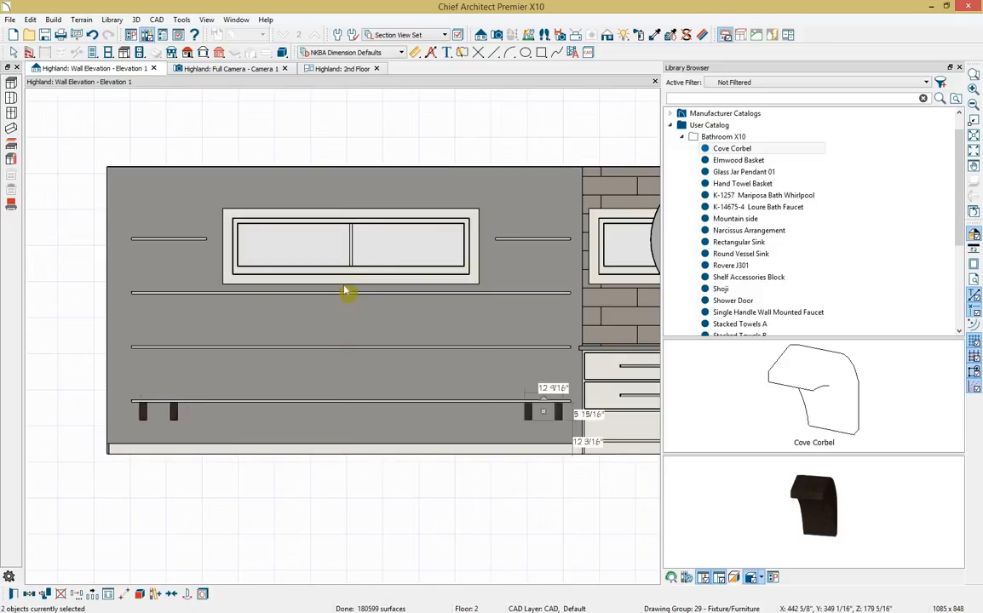
# Multiple-copy the corbels up so a pair sits under every higher shelf.
pyautogui.keyDown('shift'); pyautogui.click(175, 414); pyautogui.keyUp('shift')
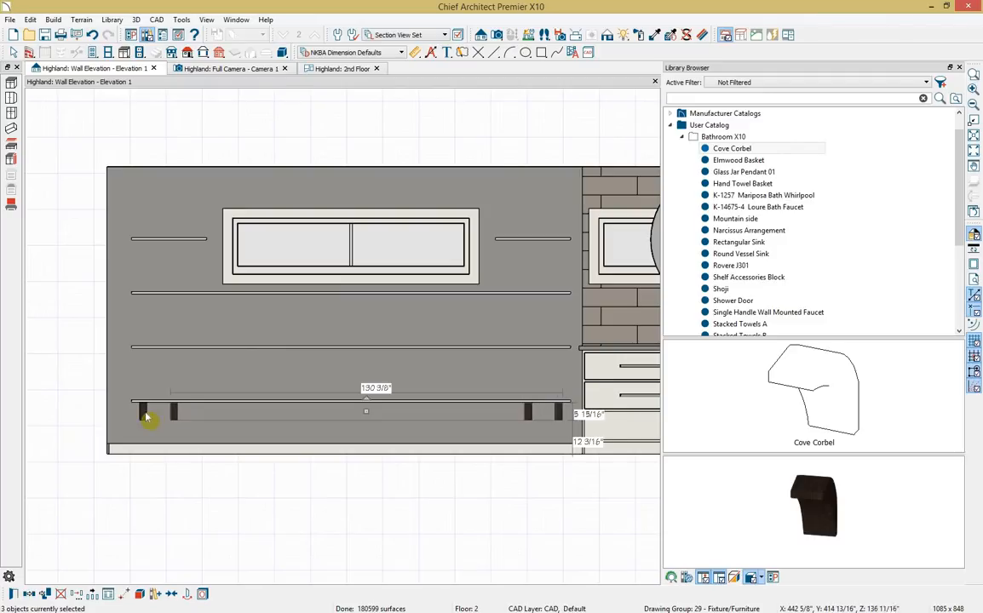
pyautogui.keyDown('shift'); pyautogui.click(144, 415); pyautogui.keyUp('shift')
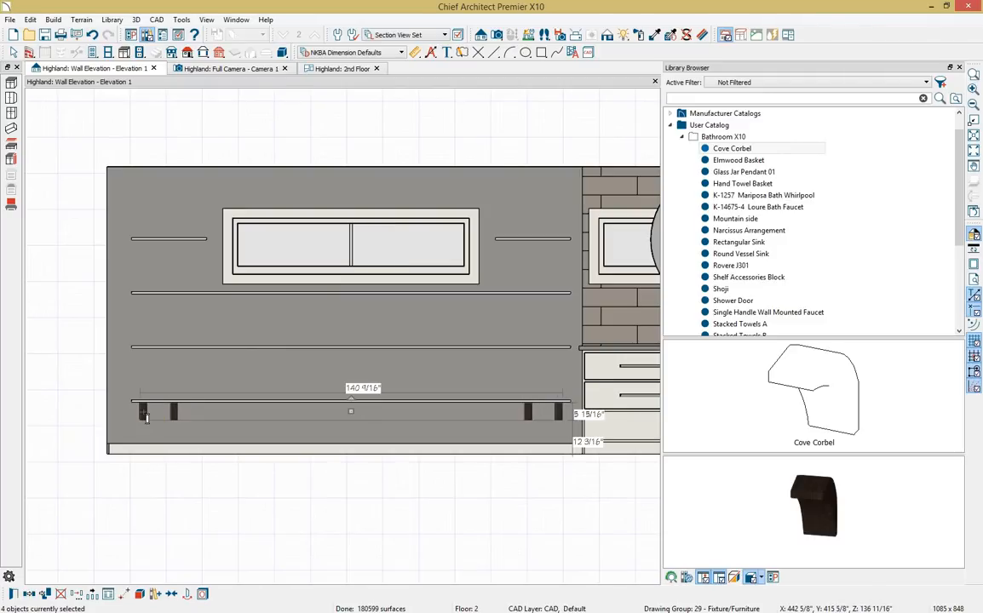
pyautogui.click(93, 596)
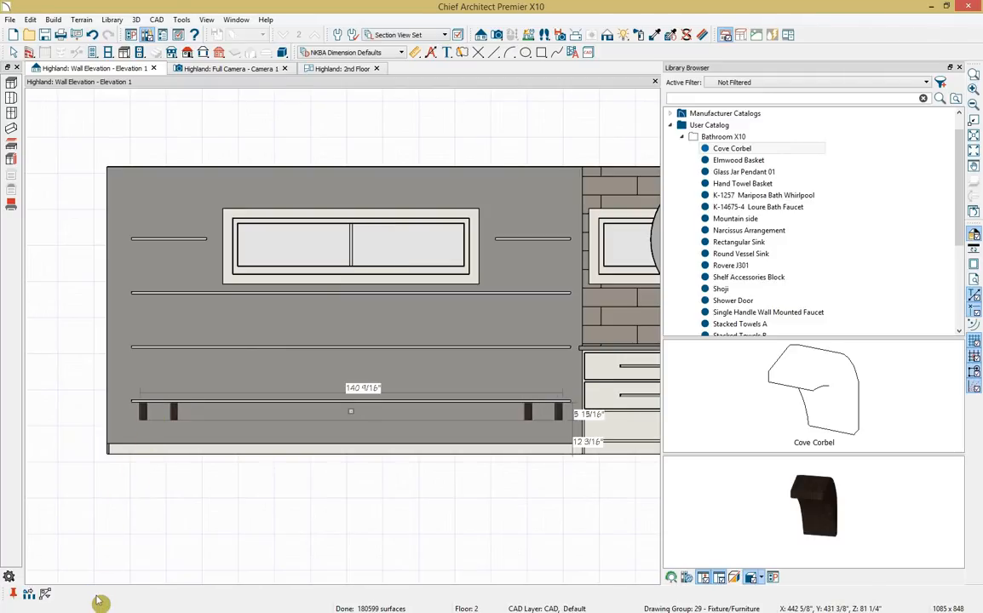
pyautogui.doubleClick(29, 594)
pyautogui.click(345, 419)
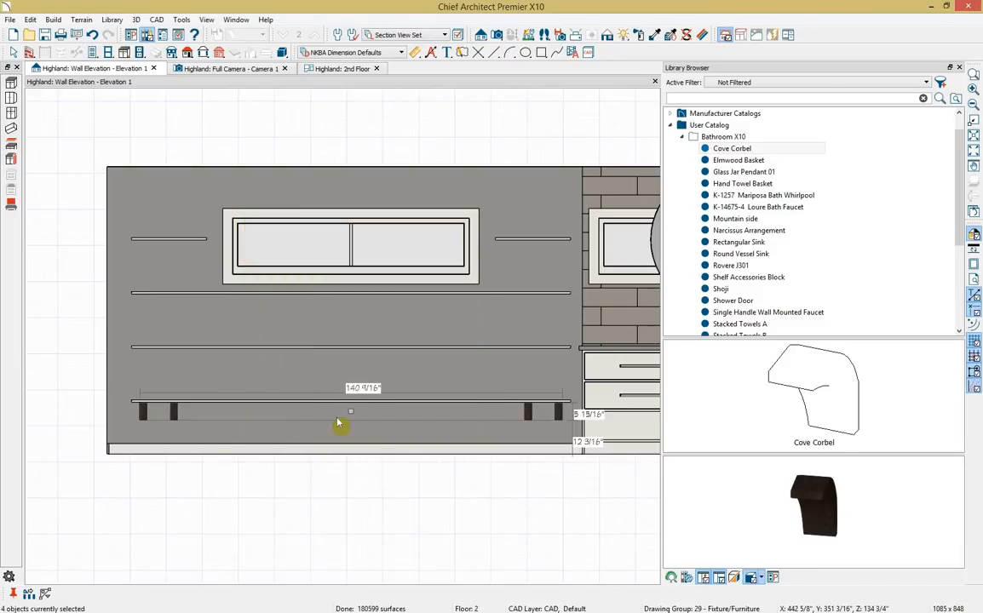
pyautogui.click(13, 595)
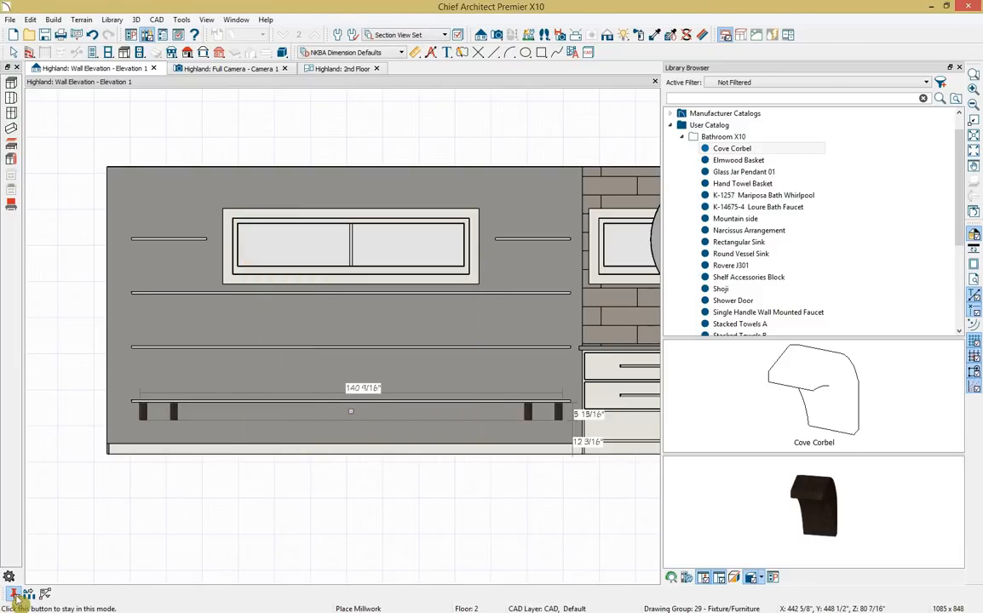
pyautogui.moveTo(353, 413); pyautogui.dragTo(351, 248)
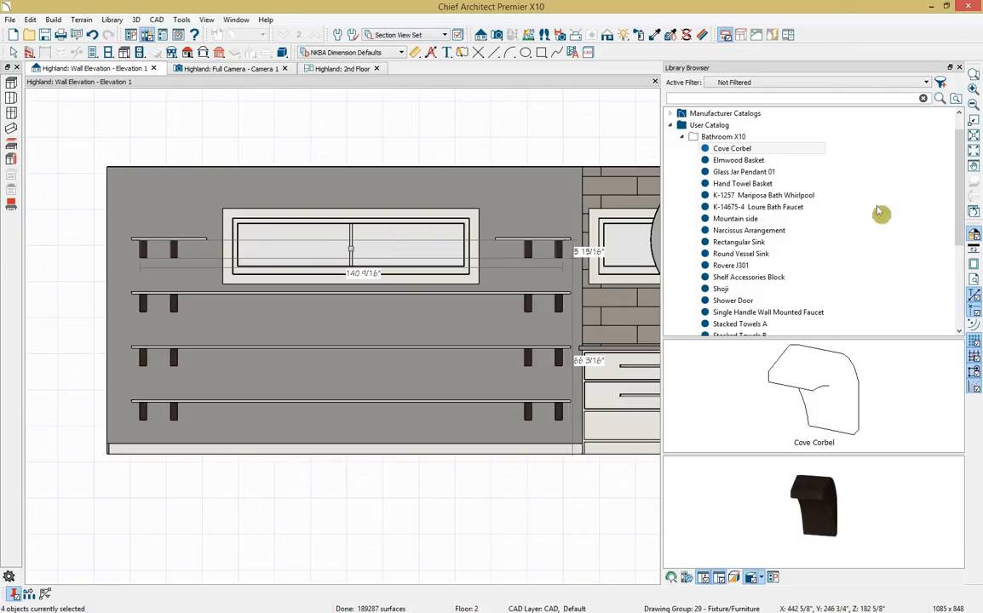
pyautogui.click(792, 166)
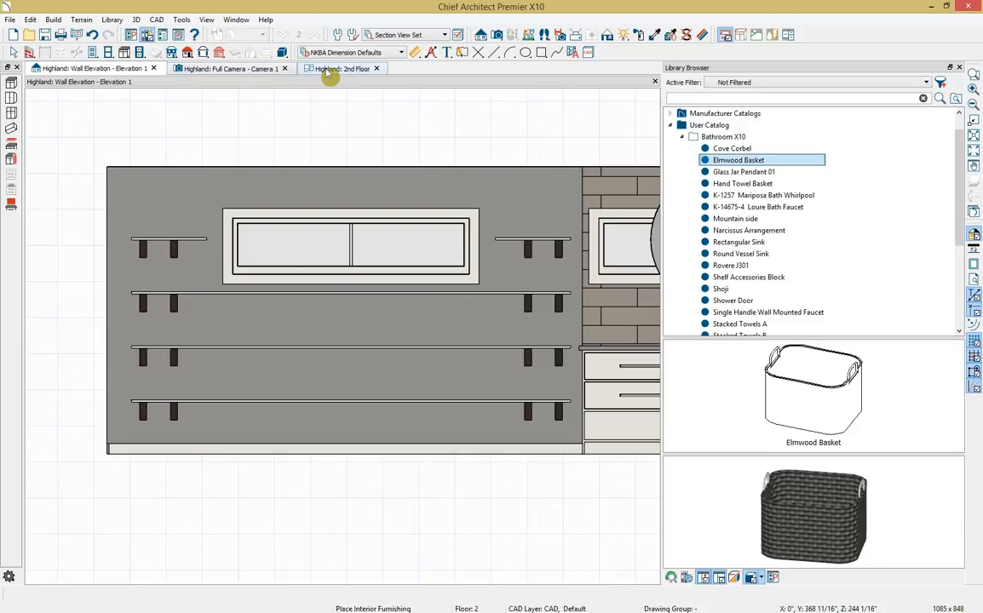
# Dock the 2nd Floor plan beside the 3D view and place an Elmwood Basket under the lowest shelf.
pyautogui.moveTo(336, 69); pyautogui.dragTo(18, 264)
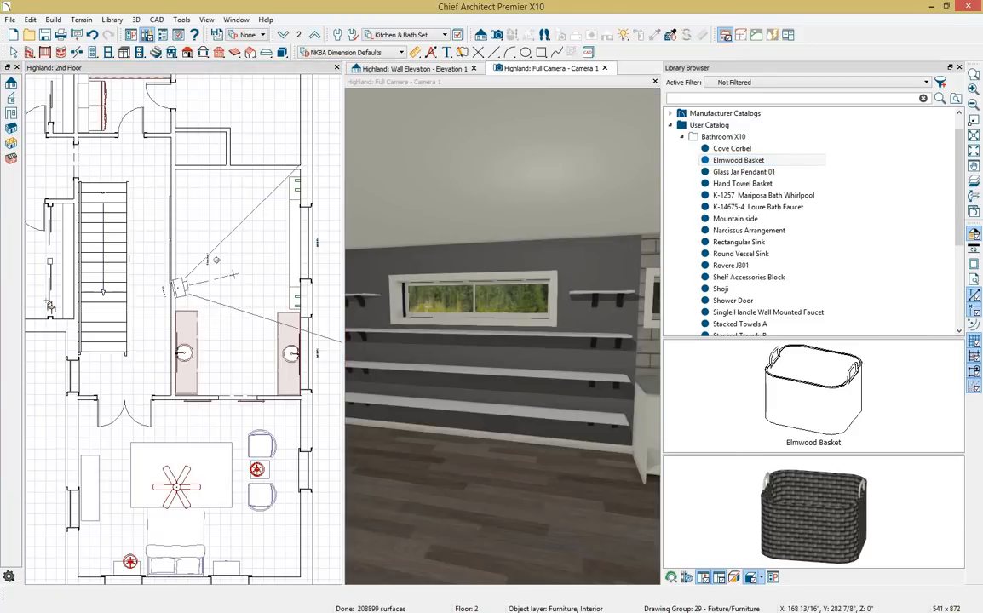
pyautogui.click(568, 439)
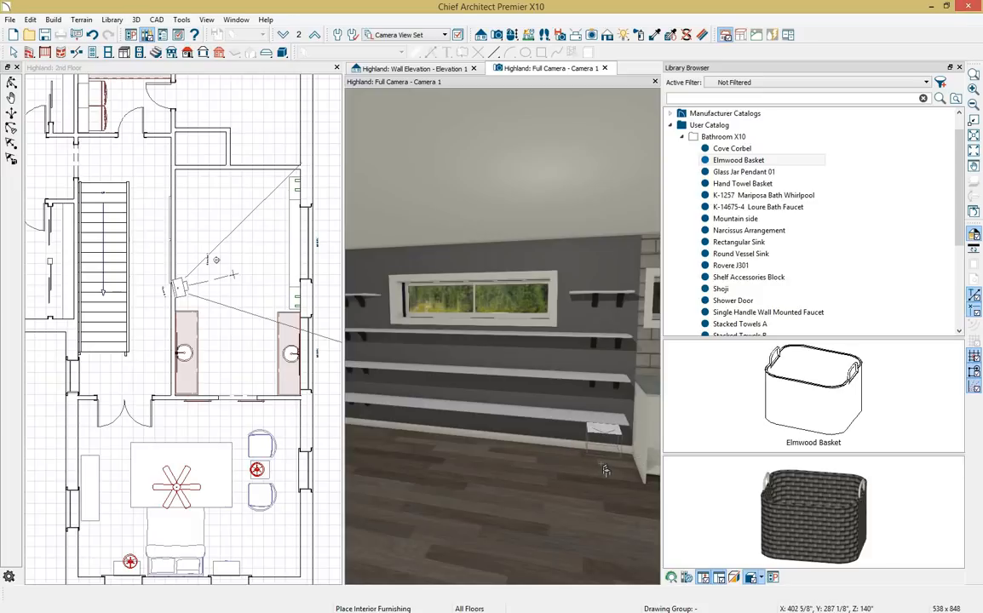
pyautogui.click(603, 470)
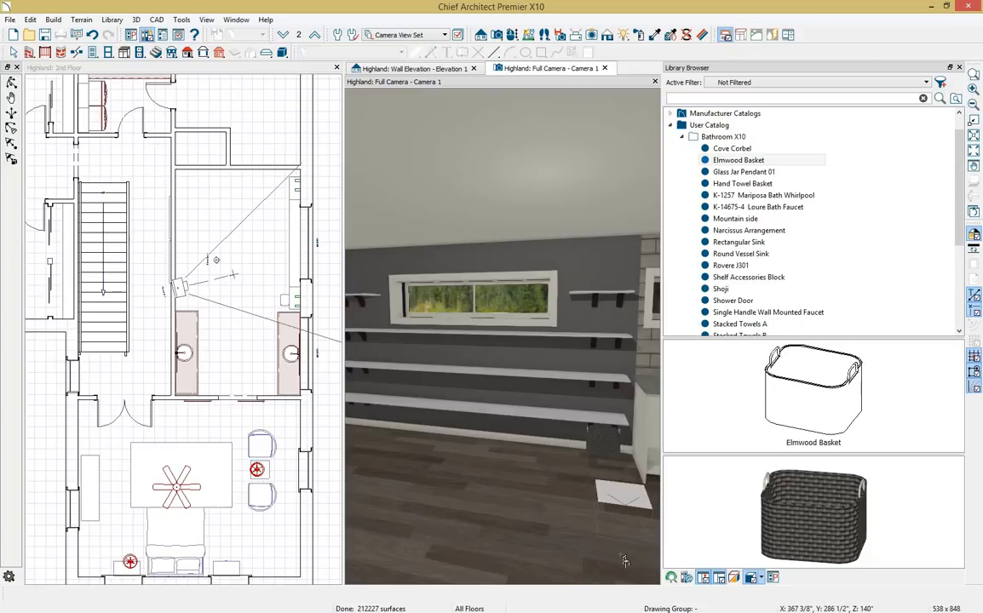
pyautogui.press('space')
# Set the basket's Finished Floor to Bottom to 0" so it rests on the floor.
pyautogui.click(607, 458)
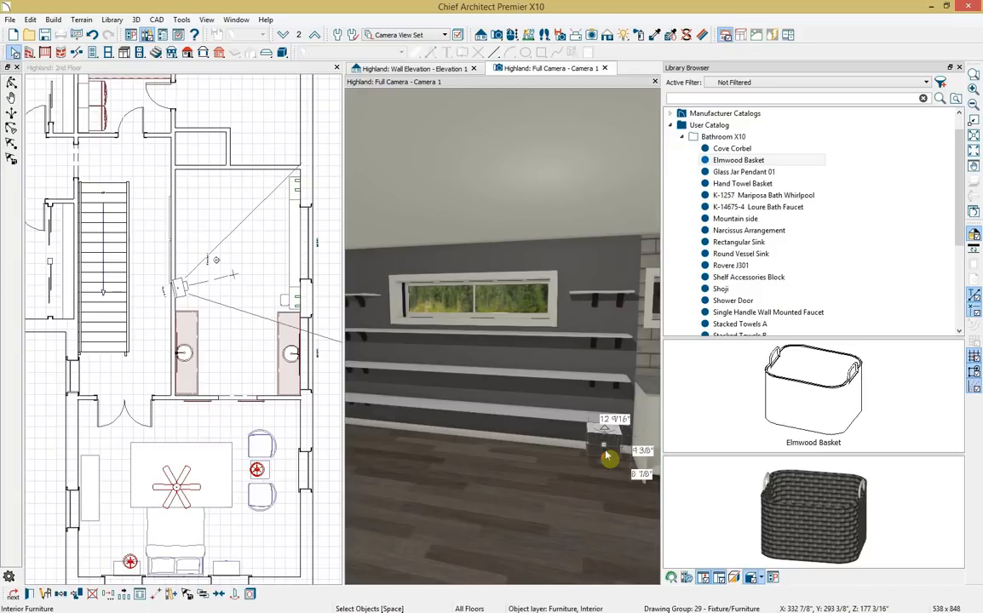
pyautogui.doubleClick(607, 457)
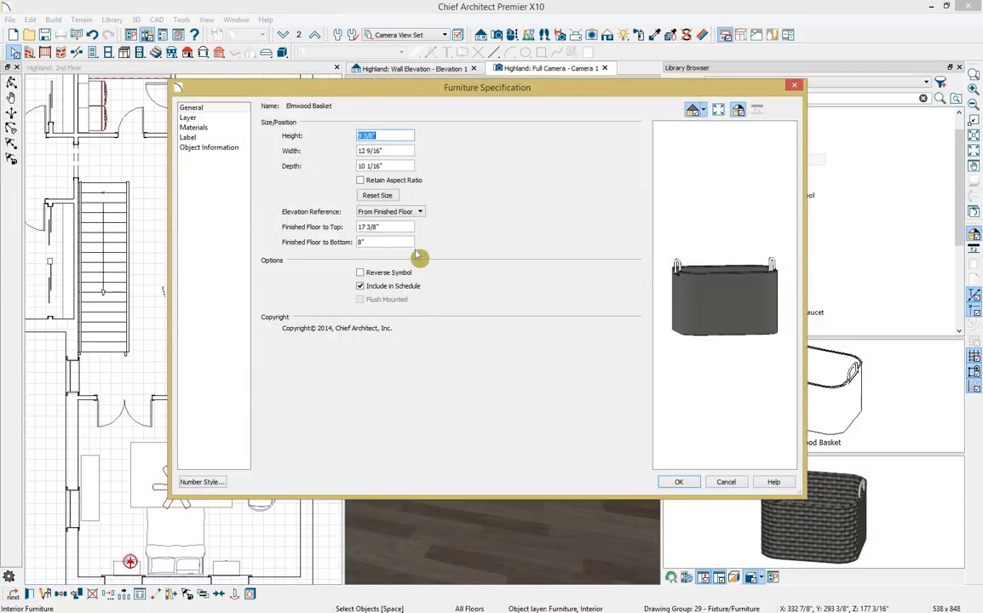
pyautogui.moveTo(399, 241); pyautogui.dragTo(341, 236)
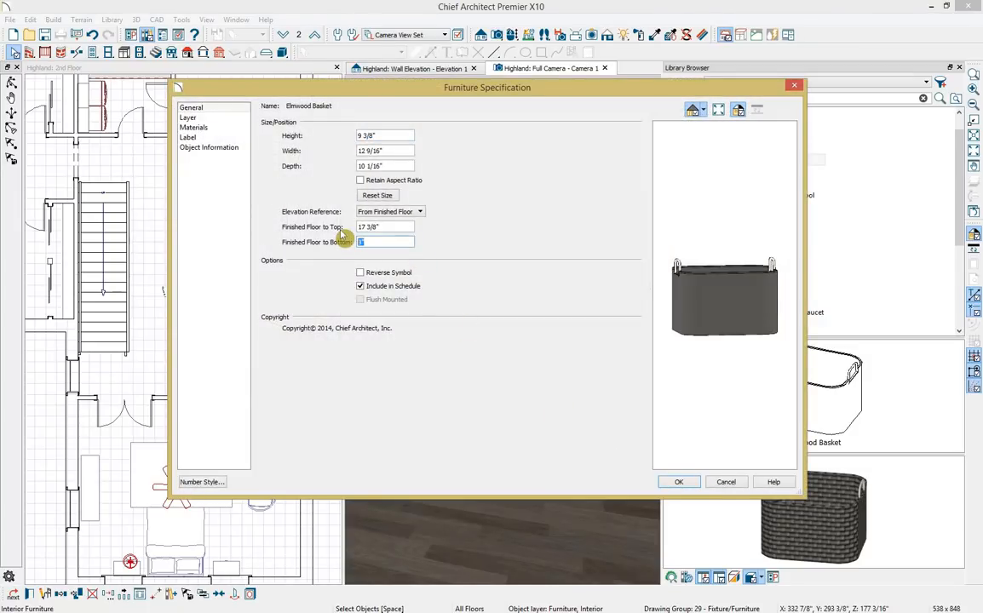
pyautogui.write('0')
pyautogui.click(689, 484)
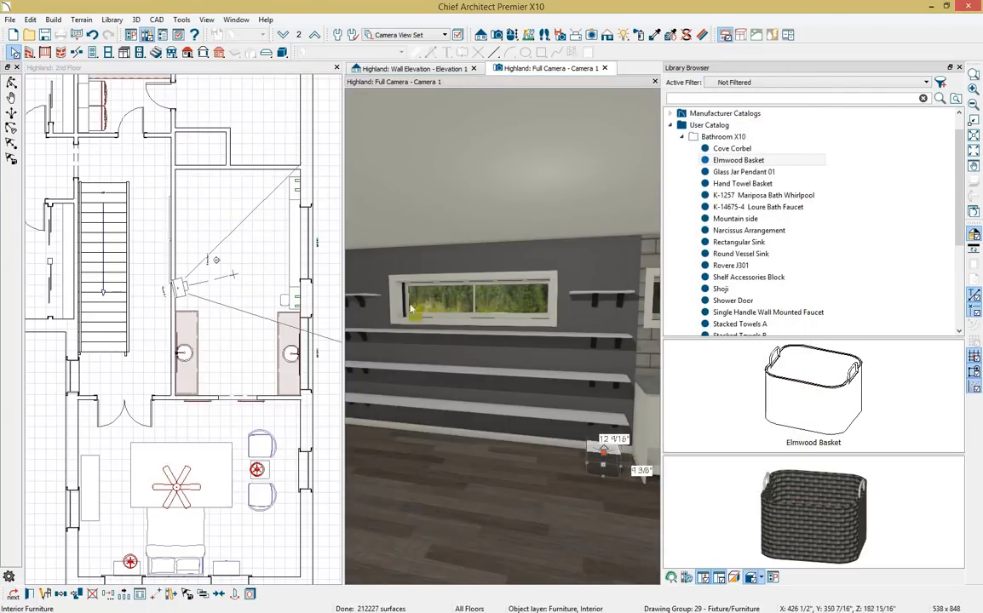
# Nudge the basket in plan, then spread 5 evenly distributed copies along the wall.
pyautogui.click(288, 307)
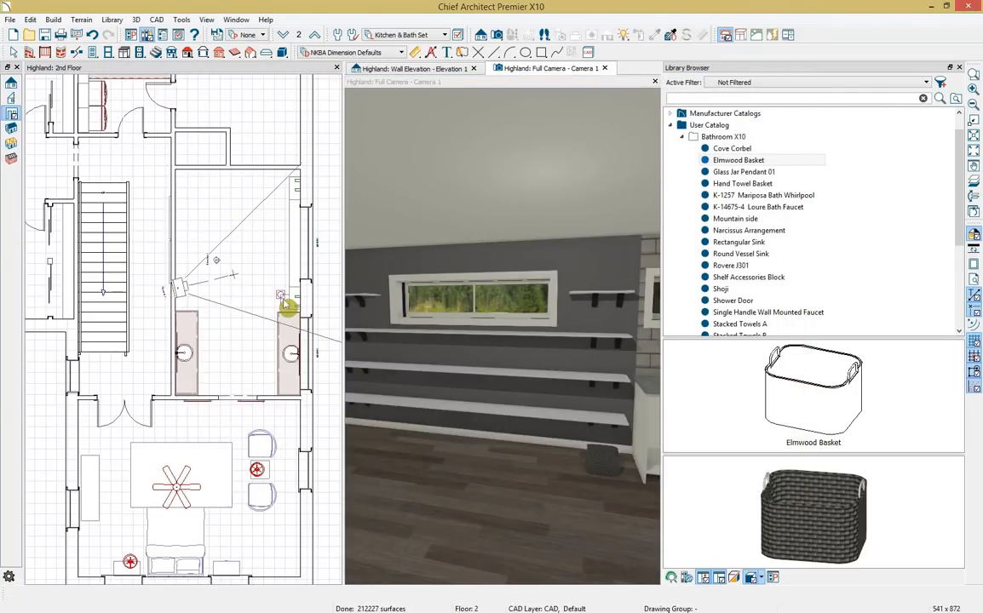
pyautogui.click(286, 304)
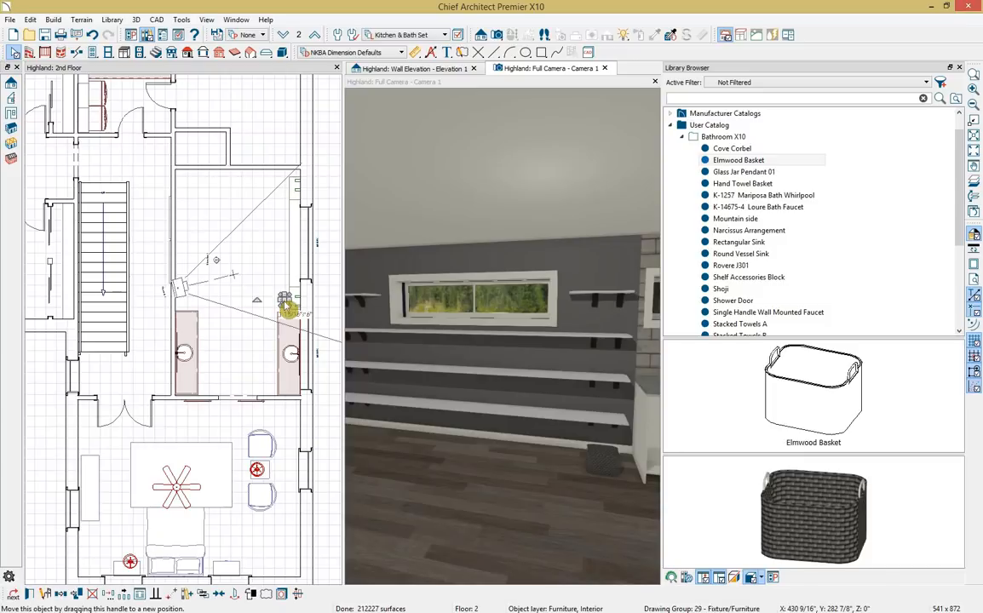
pyautogui.moveTo(288, 307); pyautogui.dragTo(294, 301)
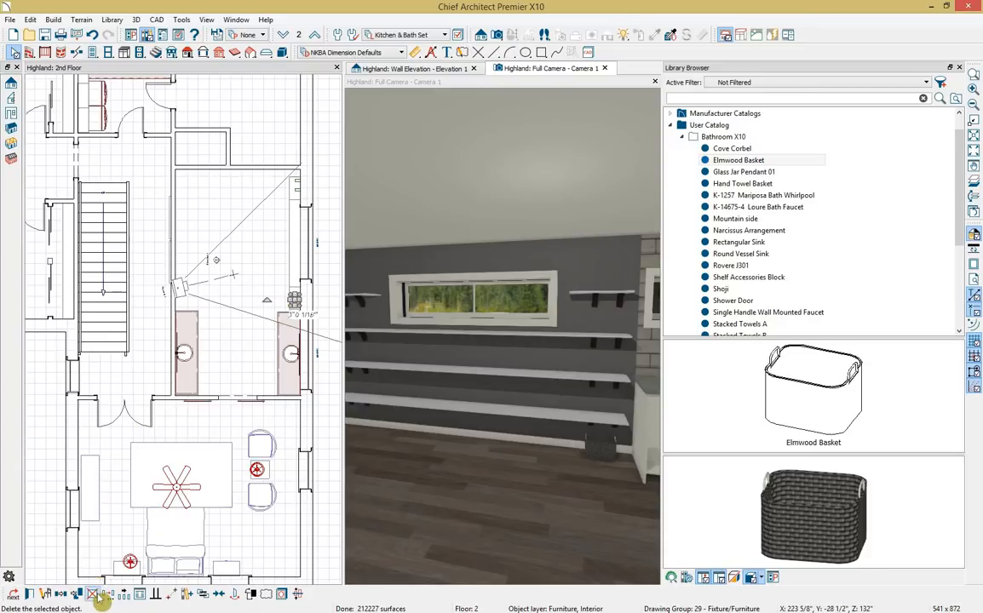
pyautogui.click(125, 596)
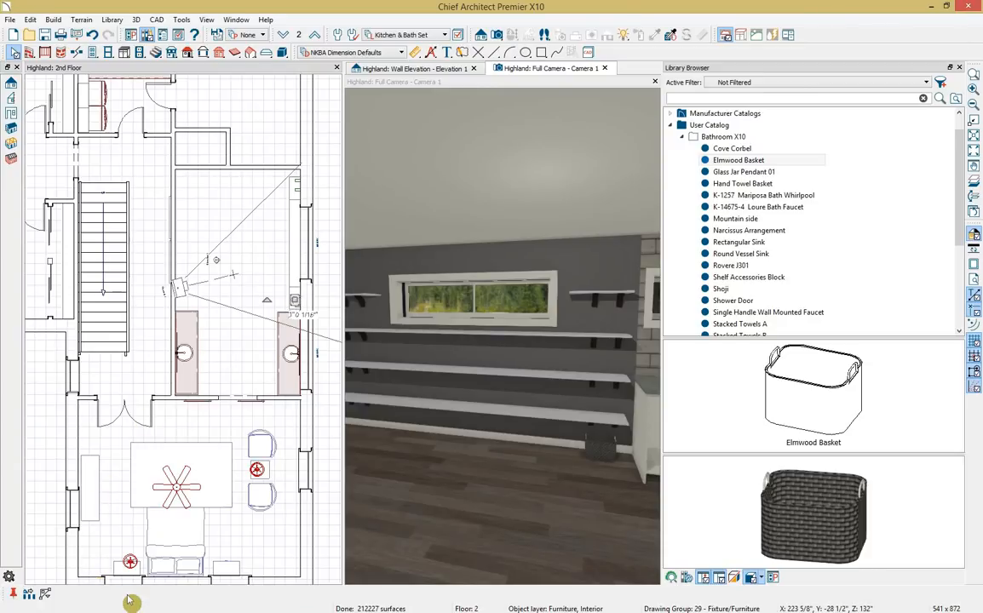
pyautogui.click(27, 595)
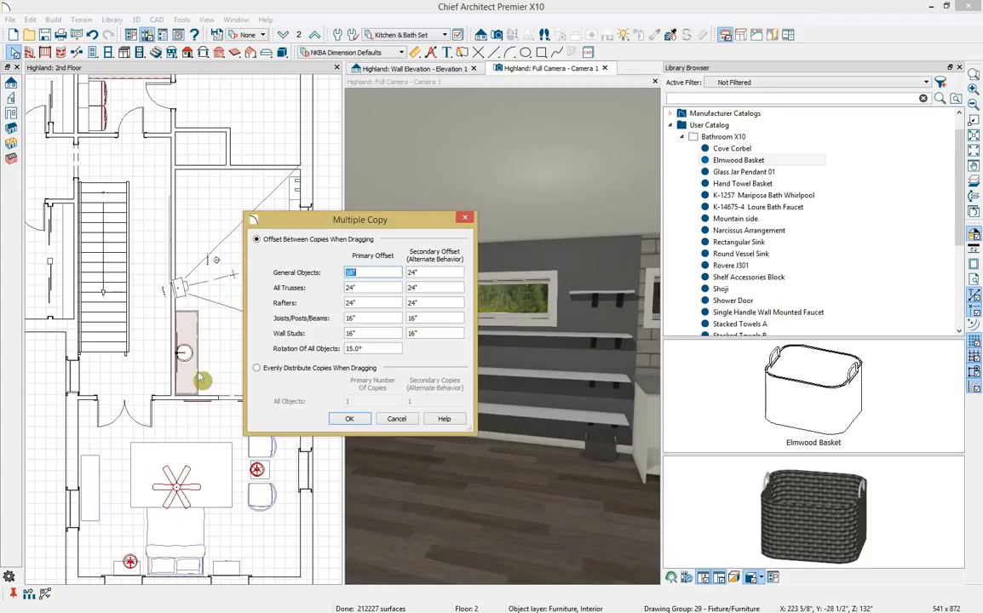
pyautogui.click(257, 368)
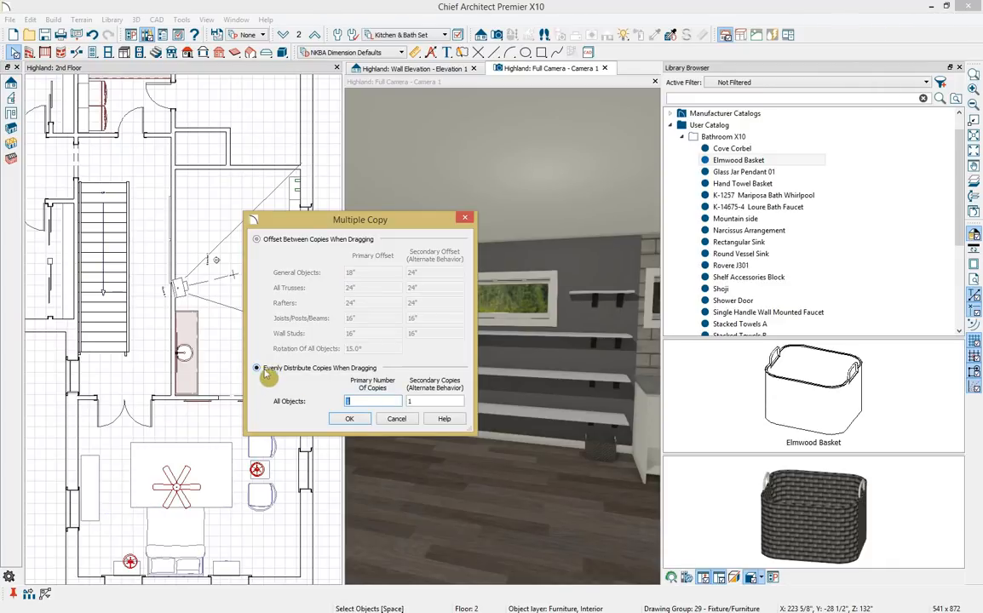
pyautogui.write('5')
pyautogui.click(348, 419)
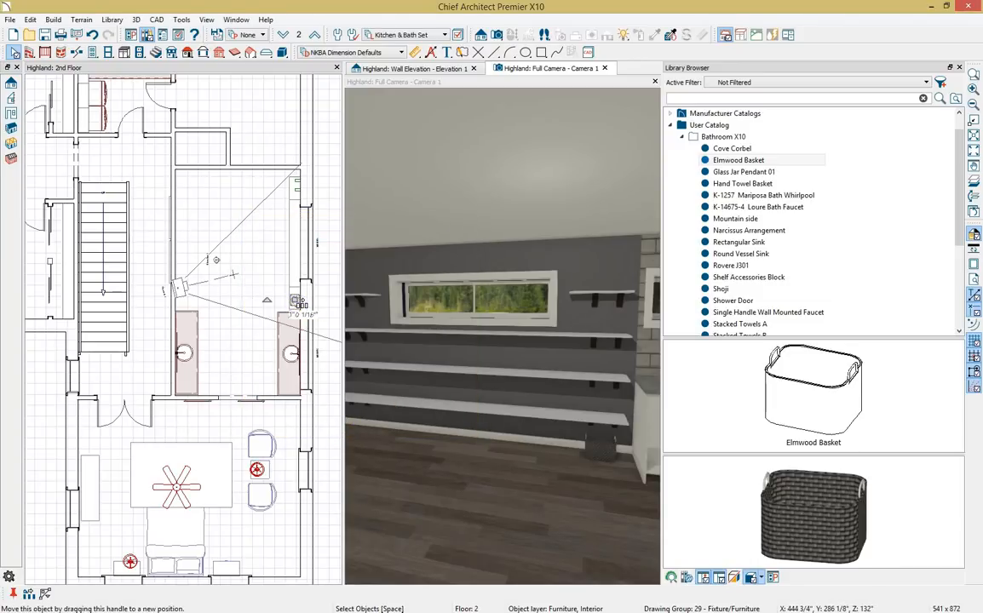
pyautogui.moveTo(298, 303); pyautogui.dragTo(295, 187)
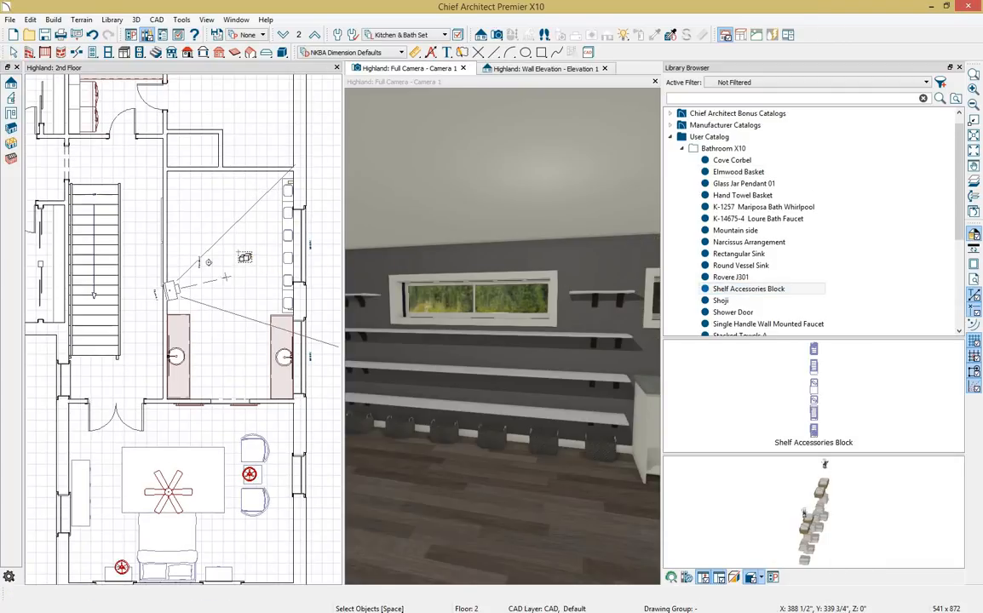
# Place the Shelf Accessories Block onto the wall shelves and maximise the 3D camera view.
pyautogui.click(241, 254)
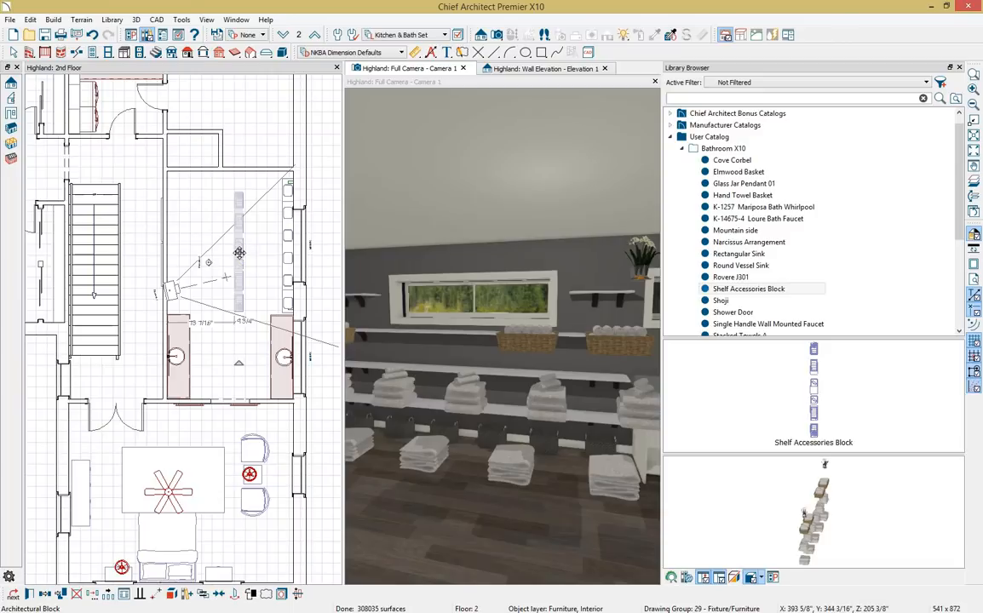
pyautogui.moveTo(238, 253); pyautogui.dragTo(288, 250)
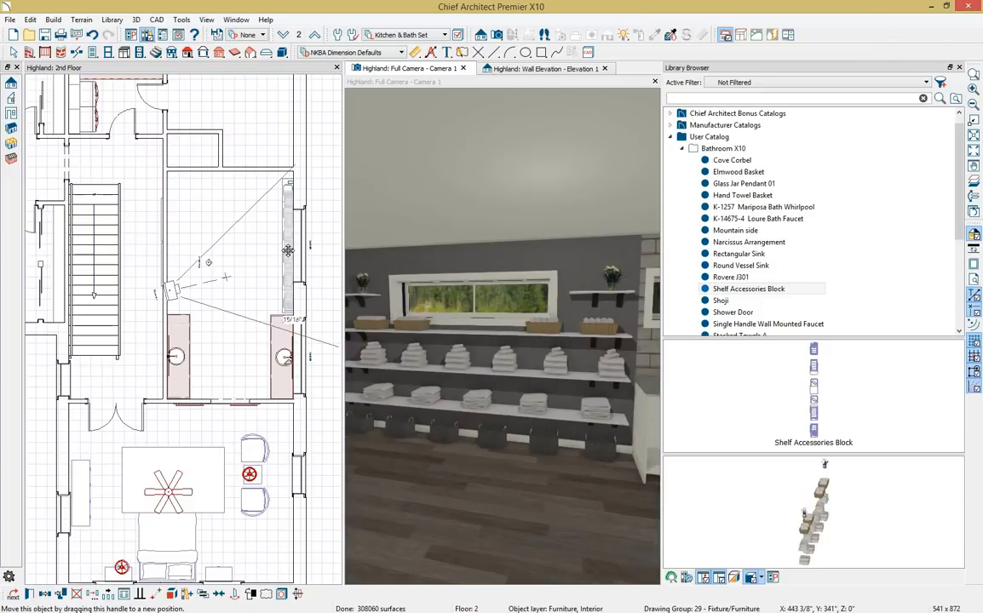
pyautogui.doubleClick(514, 83)
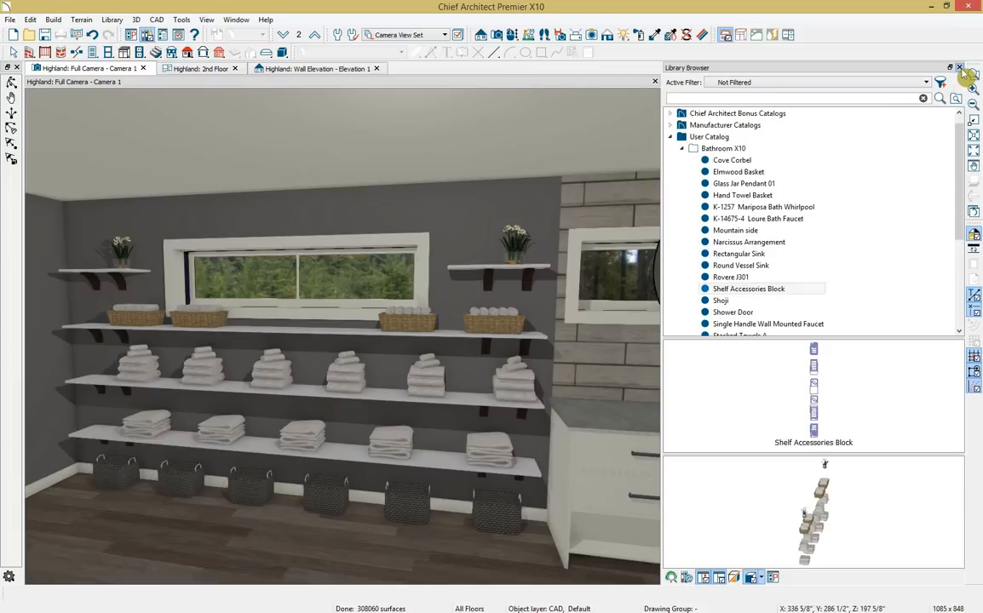
# Close the Library, sample Color - Bone from the vanity, and undo to restore the grey wall.
pyautogui.click(959, 67)
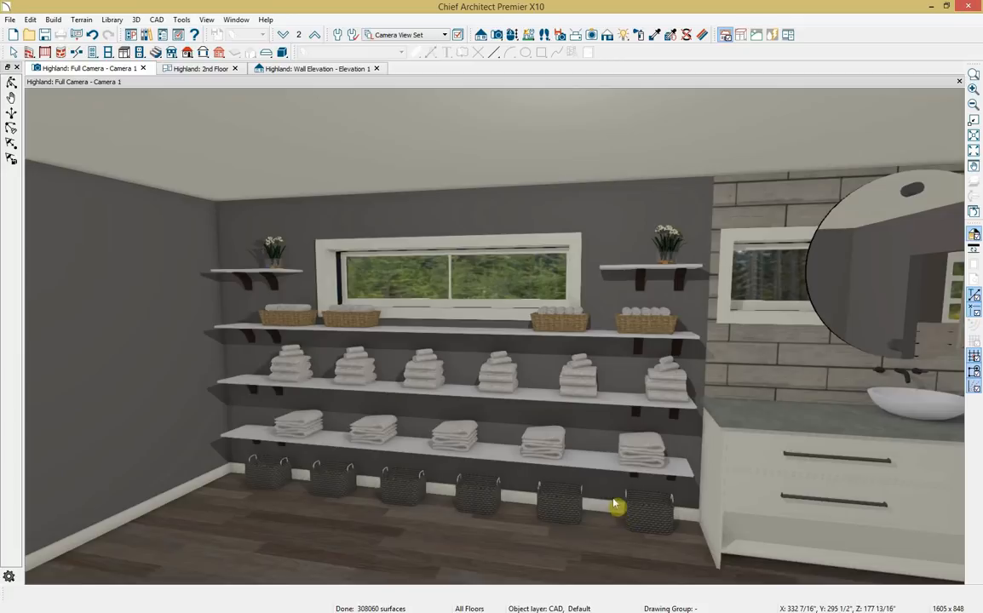
pyautogui.click(655, 35)
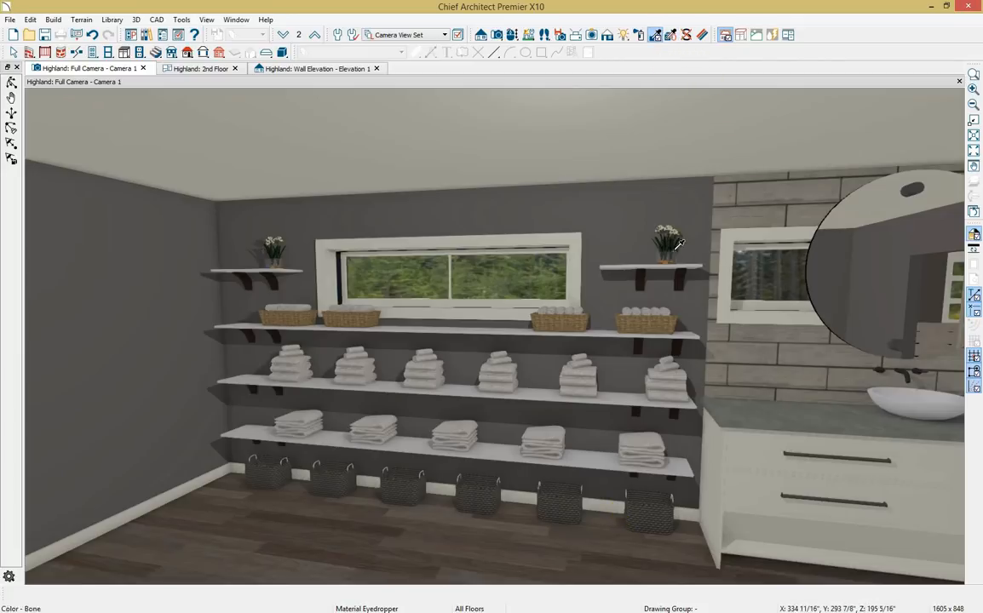
pyautogui.click(734, 441)
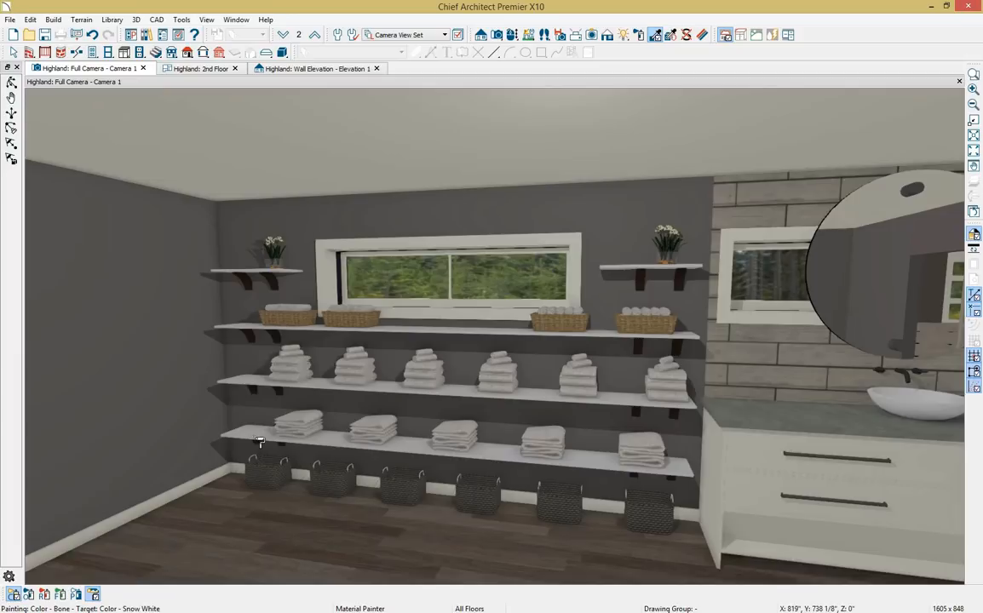
pyautogui.hotkey('ctrl', 'z')
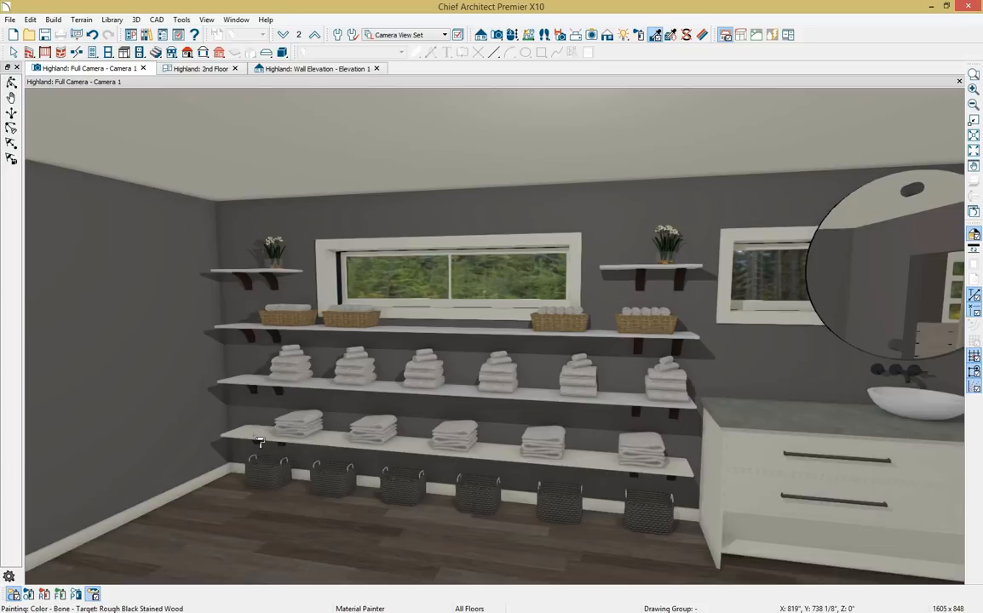
# Paint the grey plank tile on the wall behind the vanity in Room Mode, then orbit toward the left wall.
pyautogui.click(44, 596)
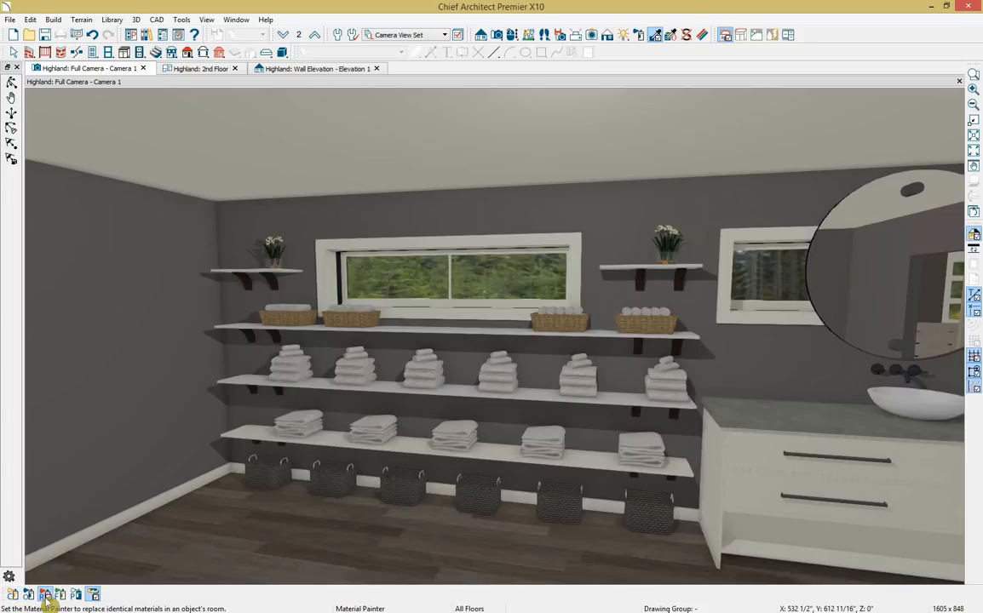
pyautogui.click(318, 390)
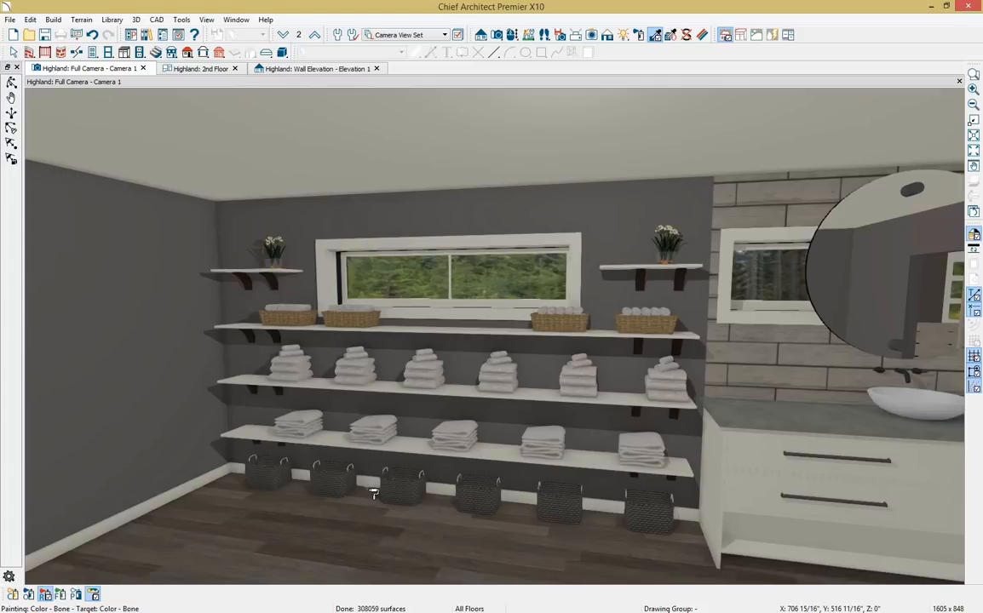
pyautogui.click(61, 596)
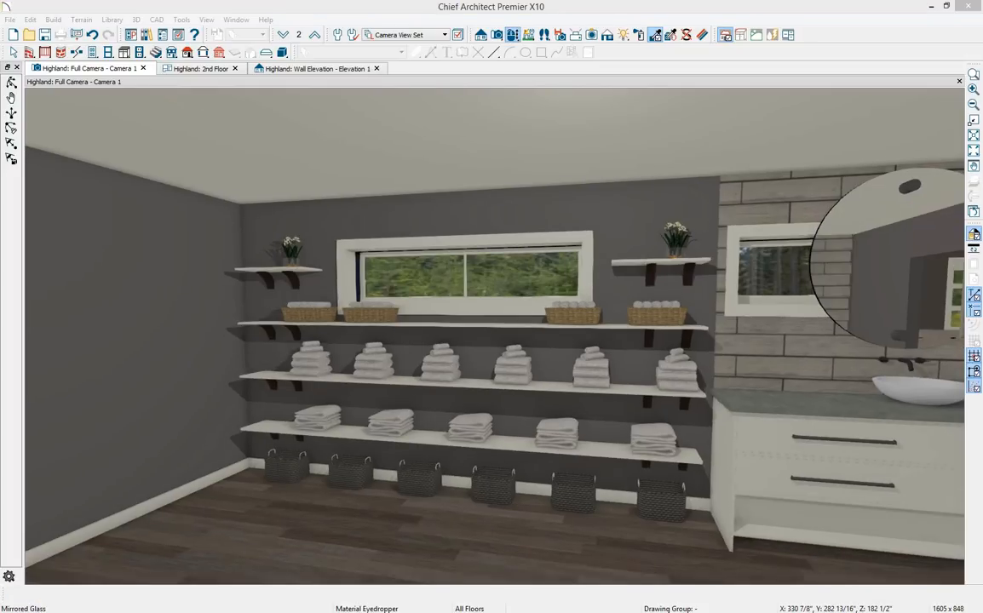
pyautogui.click(515, 37)
pyautogui.moveTo(257, 242); pyautogui.dragTo(191, 241)
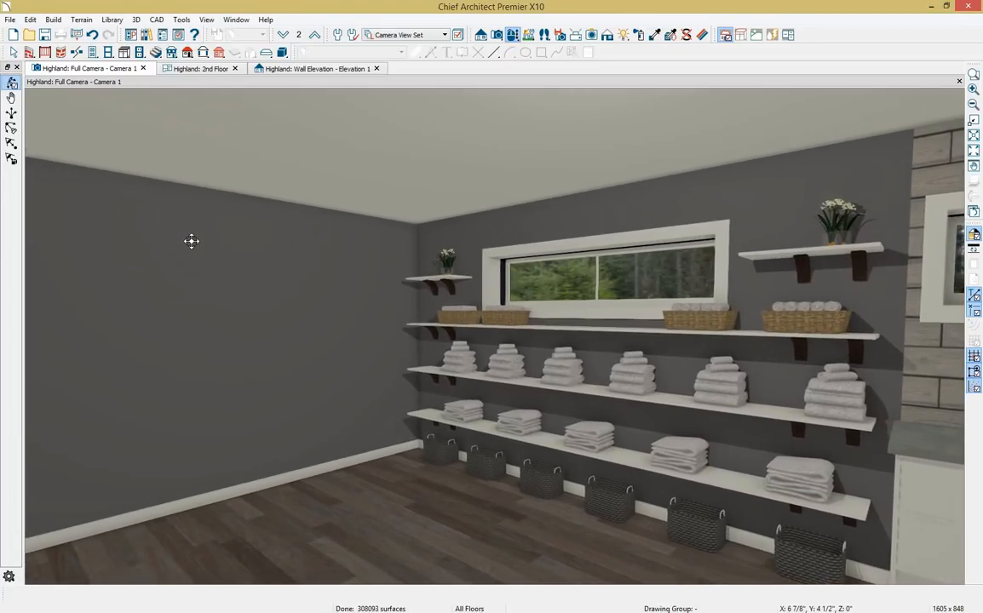
# Place a plain doorway in the bathroom's left wall and orbit to view it.
pyautogui.click(93, 53)
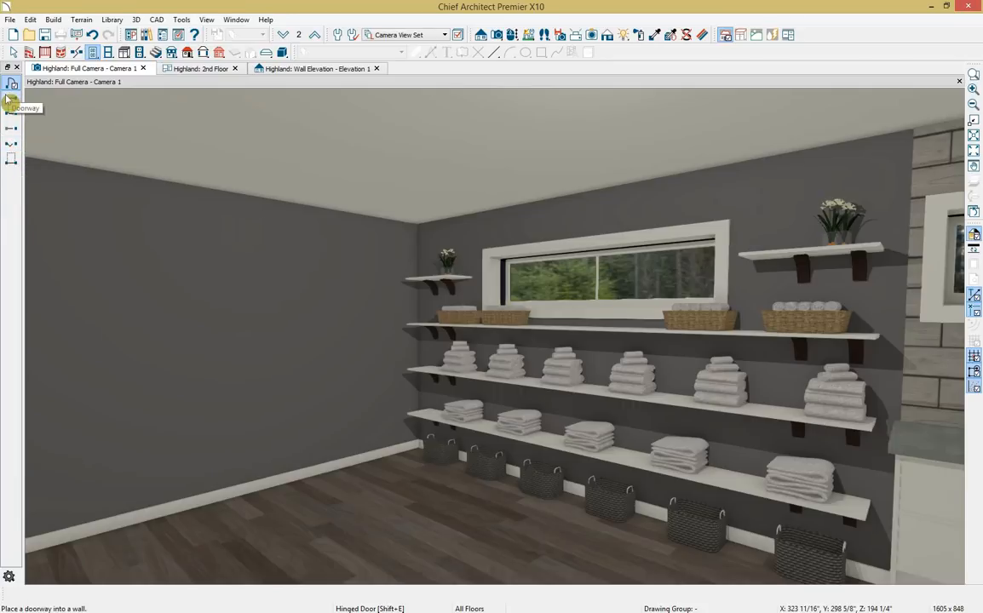
pyautogui.click(11, 99)
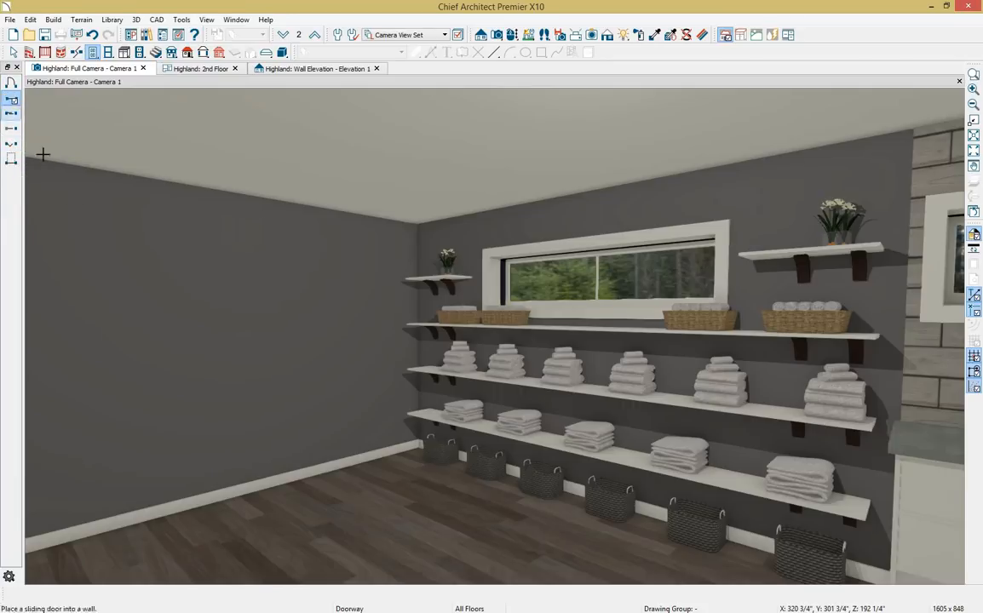
pyautogui.click(341, 322)
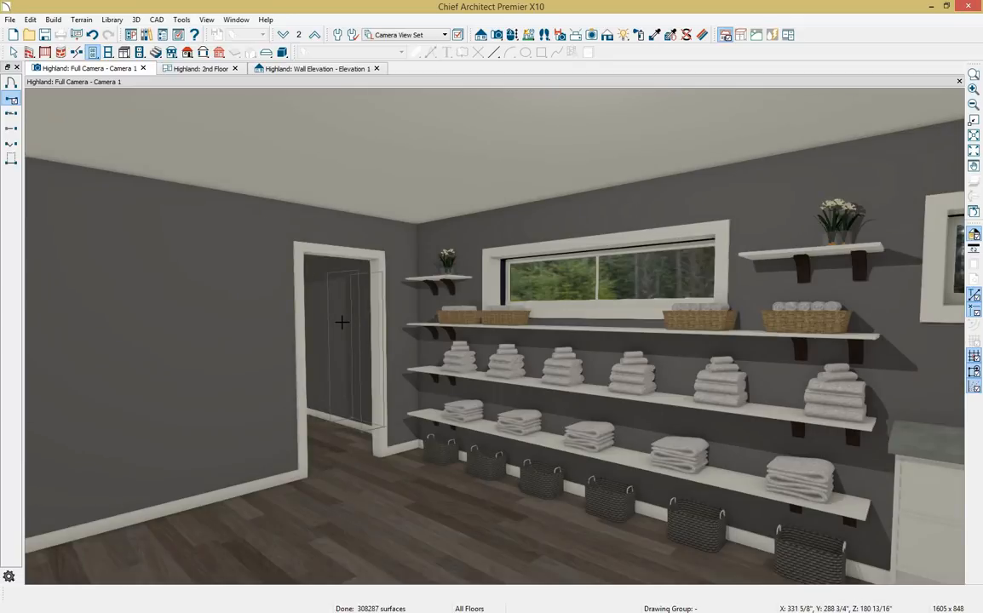
pyautogui.click(512, 34)
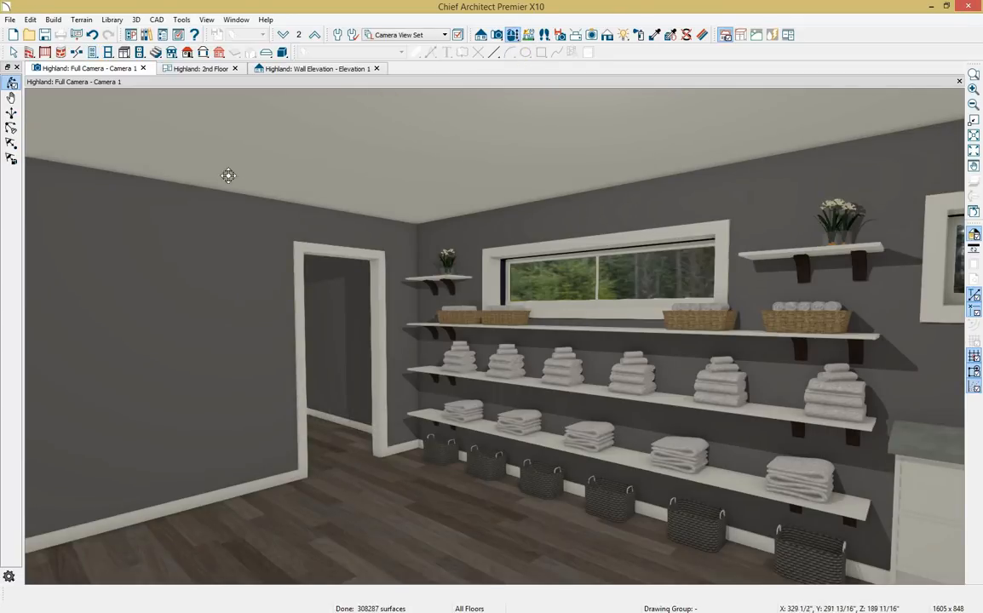
pyautogui.moveTo(215, 202); pyautogui.dragTo(182, 202)
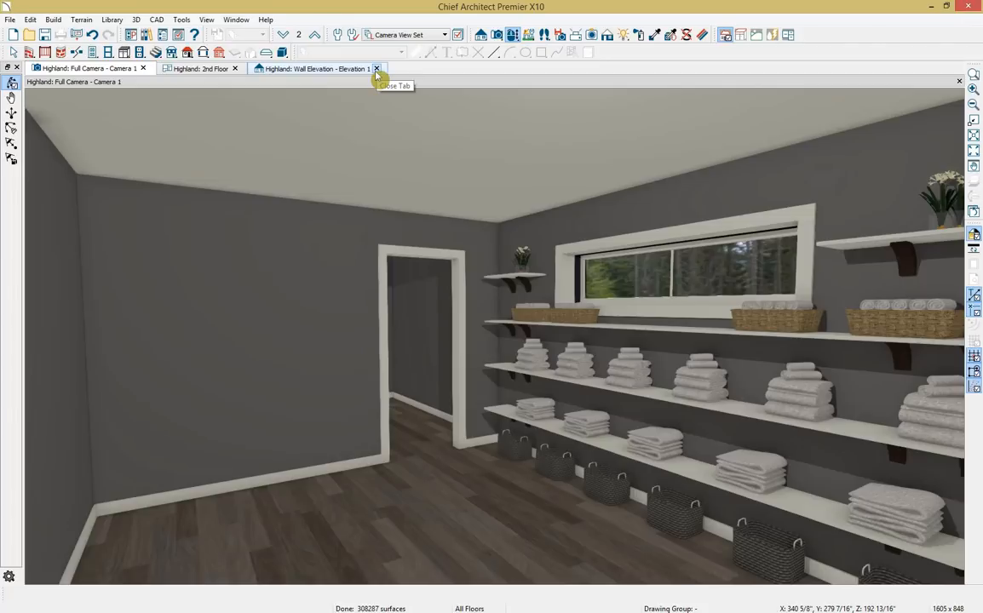
# Close the wall elevation and bring the 2nd Floor plan's bathroom area into view.
pyautogui.click(377, 68)
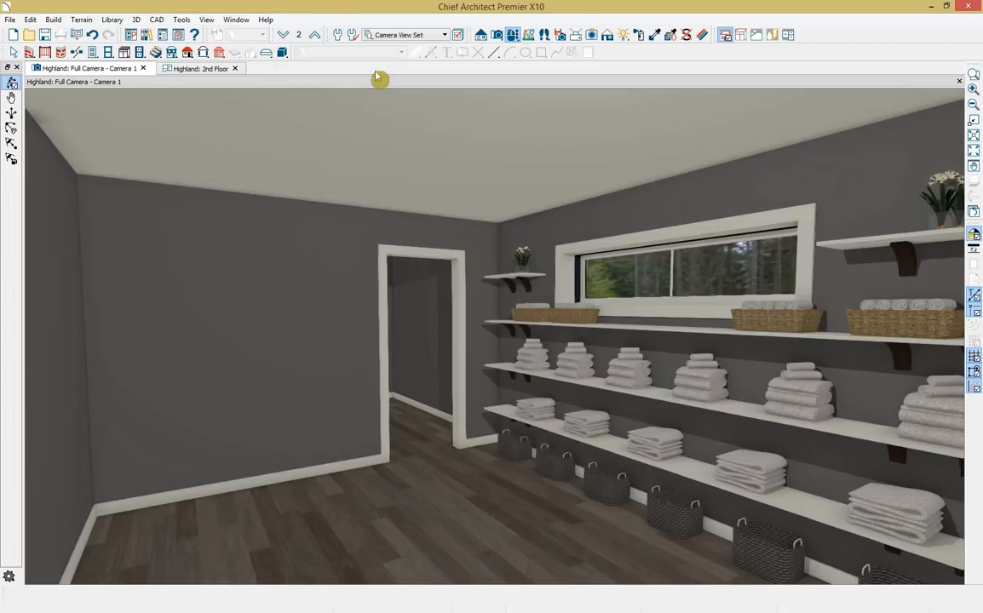
pyautogui.click(195, 70)
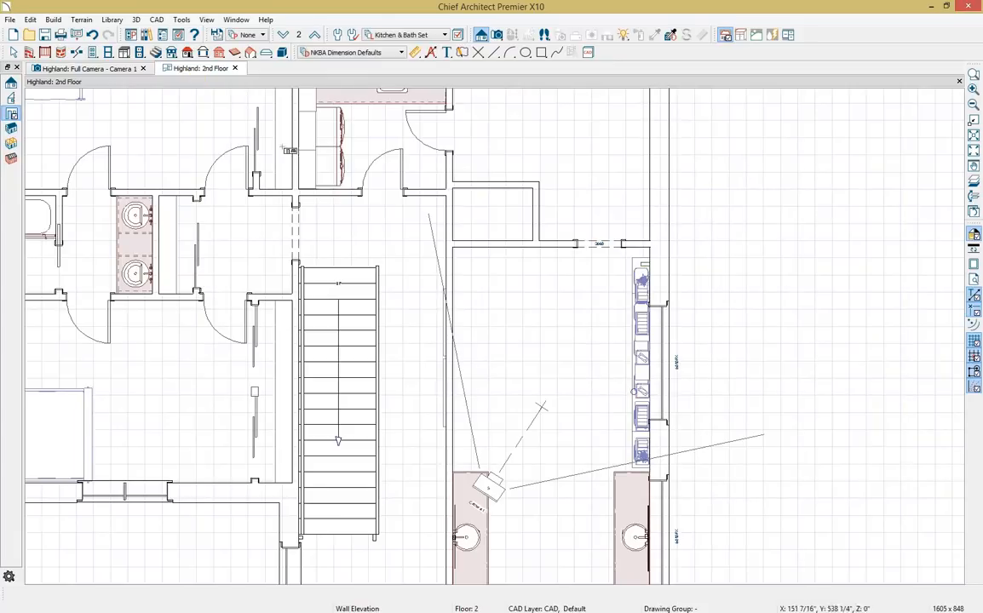
pyautogui.scroll(2, 517, 307)
pyautogui.scroll(1, 516, 335)
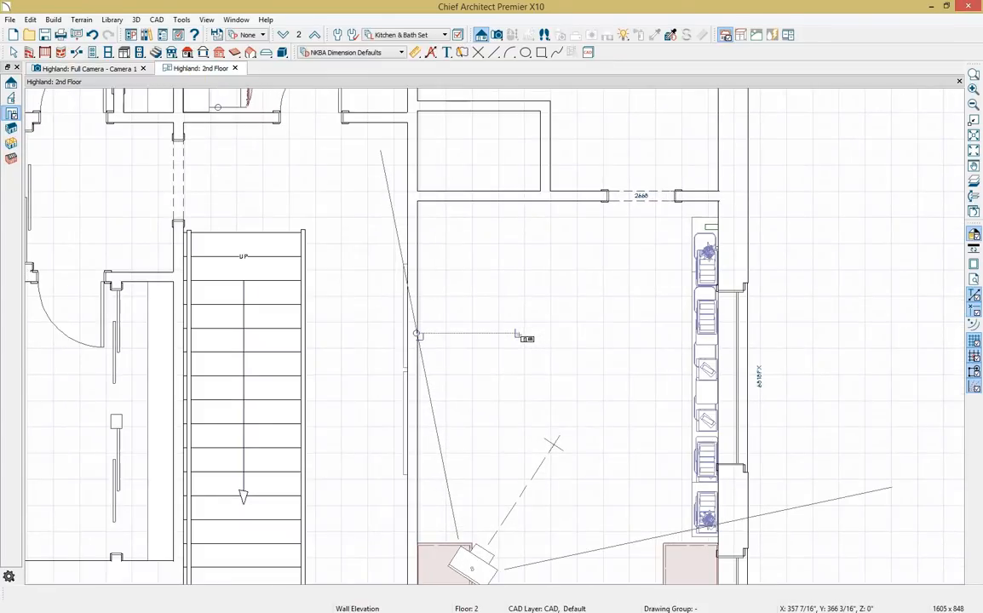
pyautogui.scroll(2, 518, 335)
pyautogui.moveTo(518, 334); pyautogui.dragTo(392, 379, button='middle')
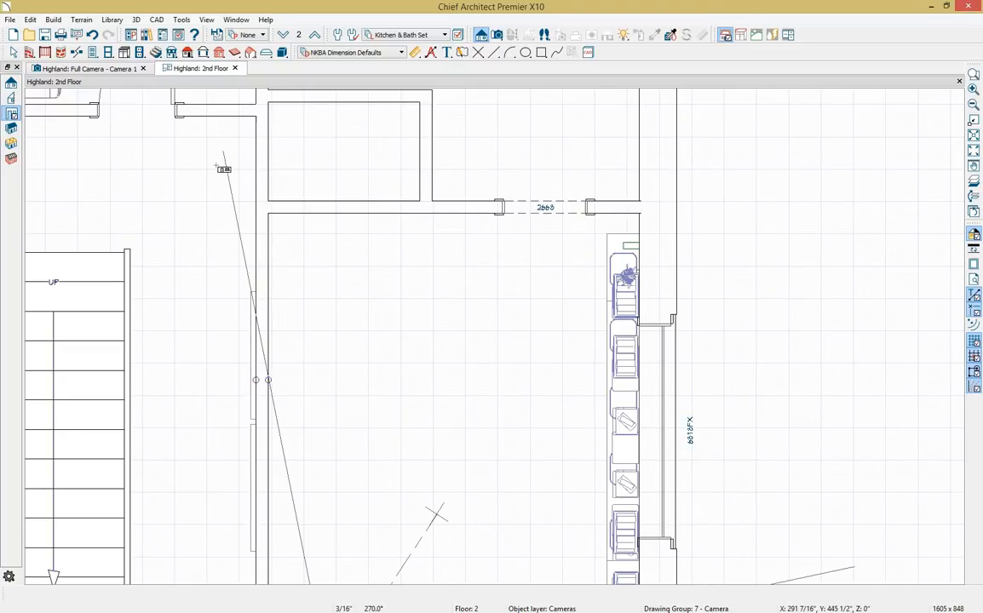
# Draw straight pony walls outlining the rectangular shower enclosure.
pyautogui.click(28, 53)
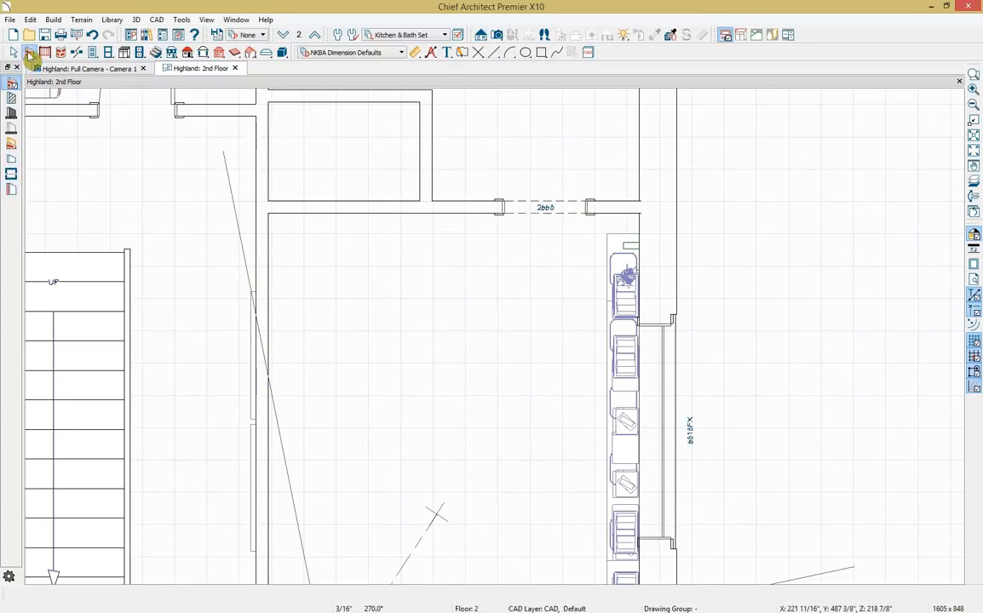
pyautogui.click(11, 144)
pyautogui.moveTo(452, 212); pyautogui.dragTo(268, 398)
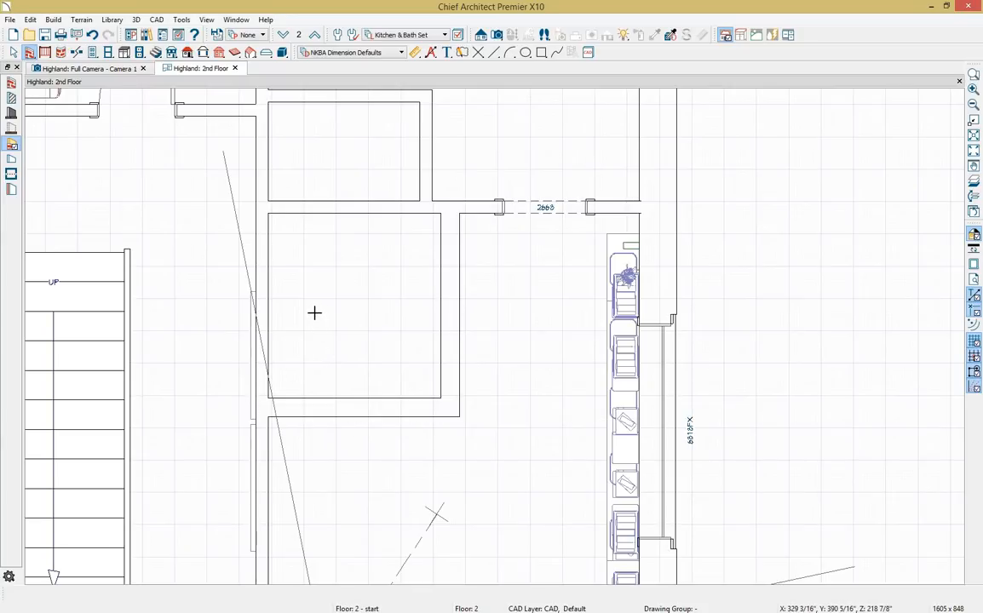
# Add manual dimension lines measuring the enclosure width and the shower depth.
pyautogui.click(416, 52)
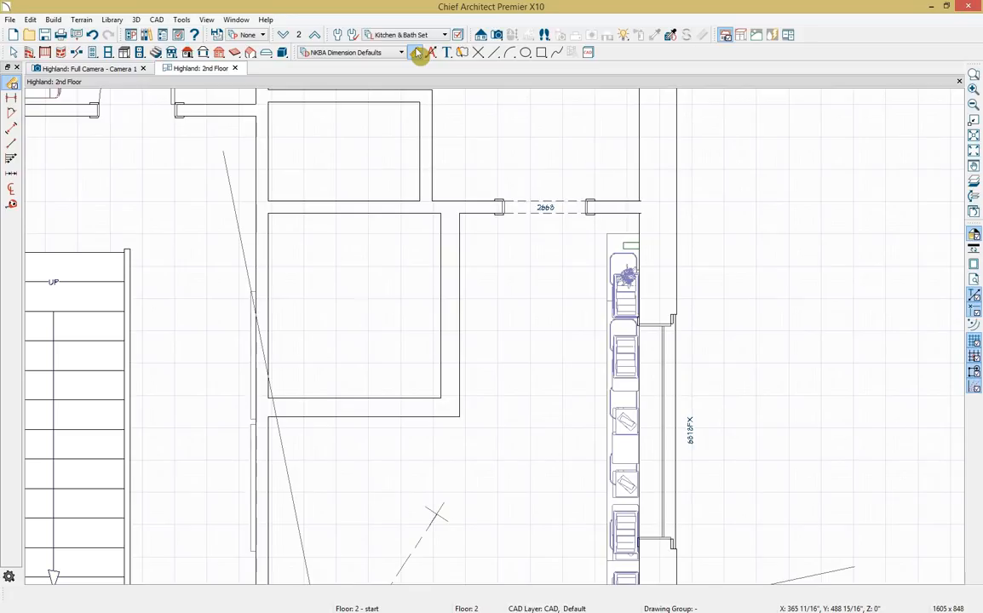
pyautogui.click(11, 129)
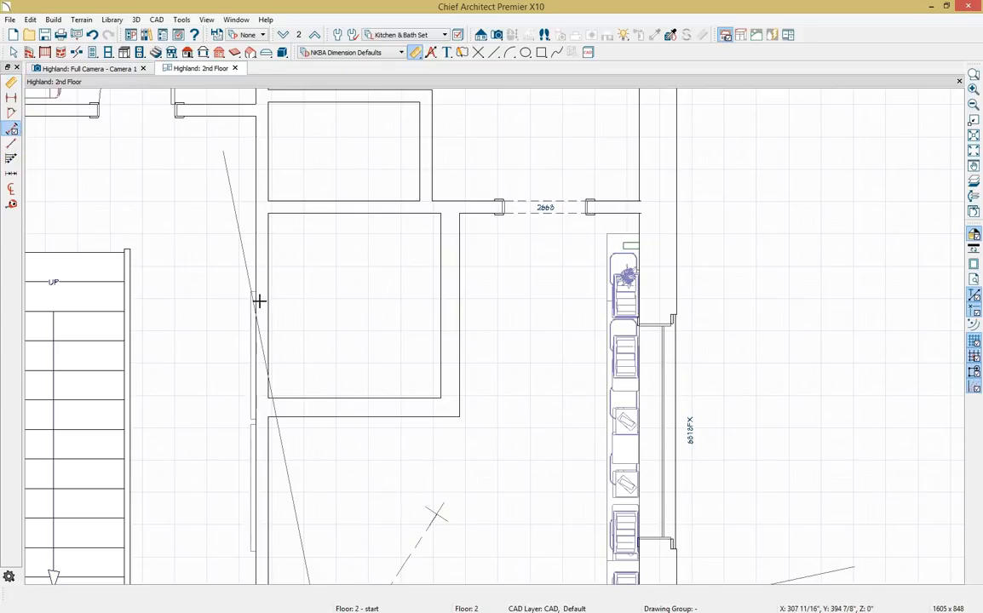
pyautogui.moveTo(266, 300); pyautogui.dragTo(443, 302)
pyautogui.moveTo(403, 209); pyautogui.dragTo(394, 404)
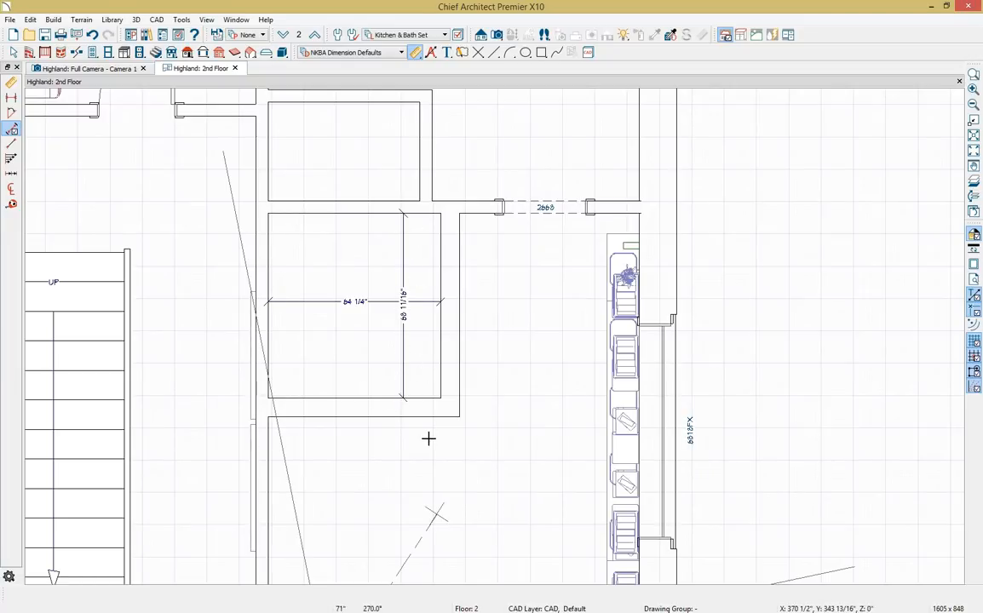
pyautogui.press('space')
# Resize the pony walls to a 67-inch shower depth and 47-inch width.
pyautogui.click(393, 409)
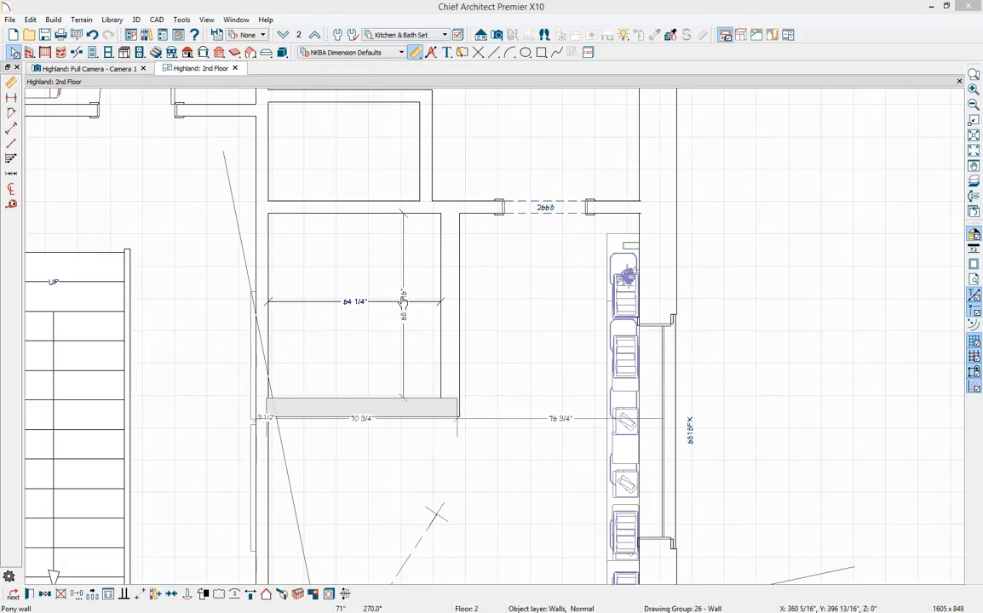
pyautogui.click(404, 302)
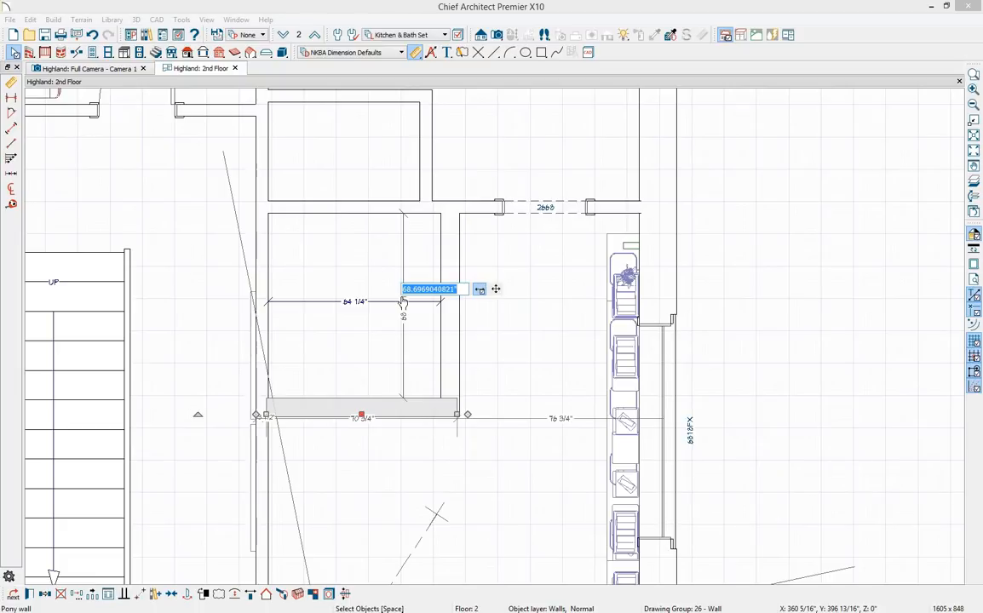
pyautogui.write('67')
pyautogui.press('Return')
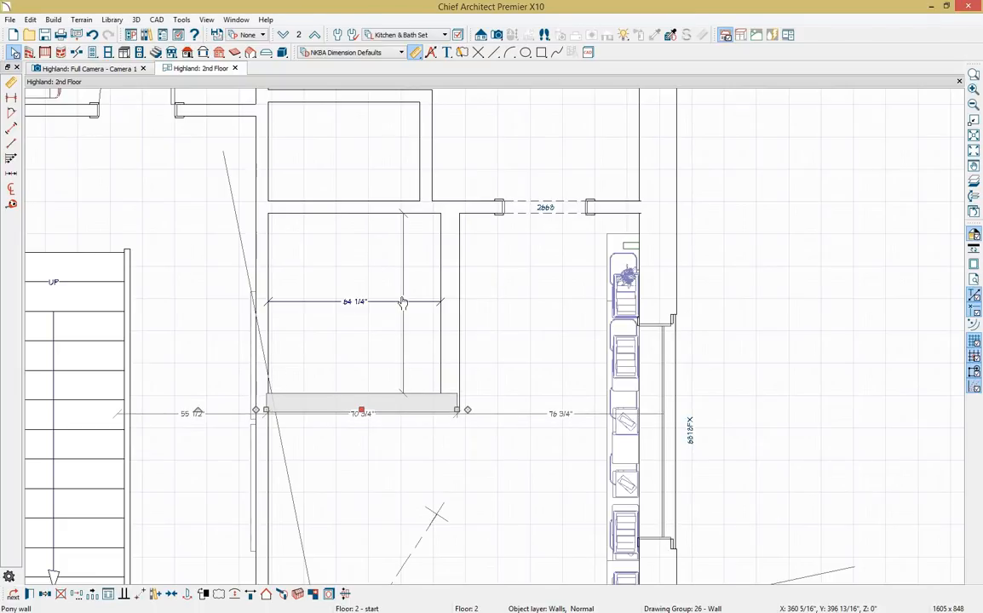
pyautogui.click(454, 328)
pyautogui.click(348, 306)
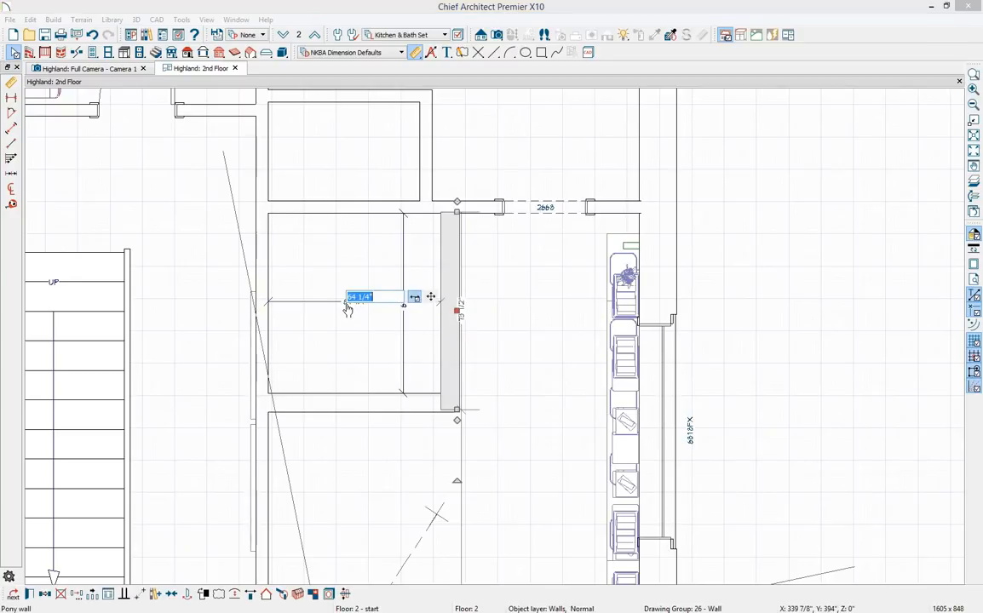
pyautogui.write('47')
pyautogui.press('Return')
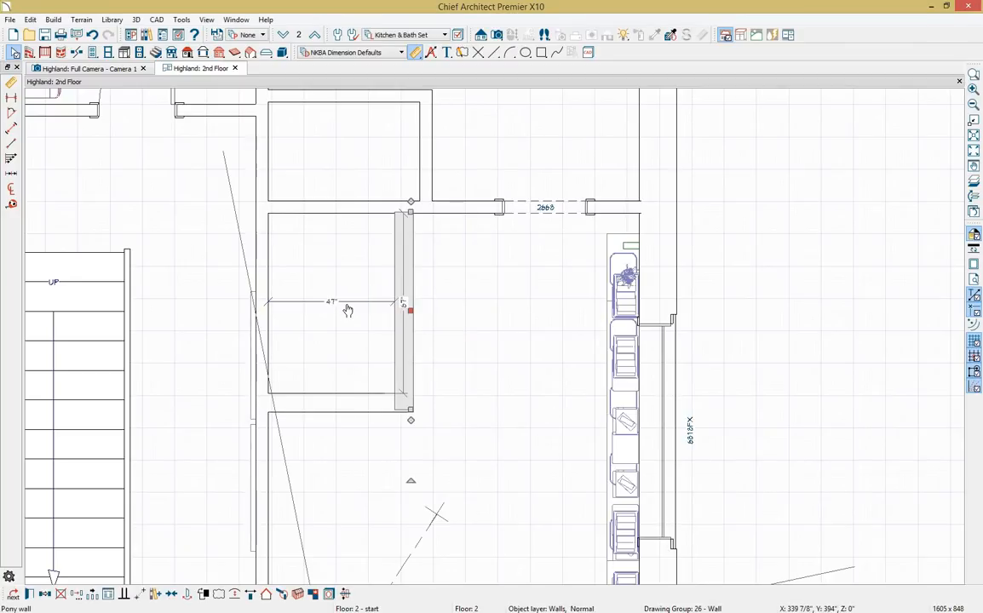
# Delete the helper dimension lines and select both pony walls.
pyautogui.click(377, 446)
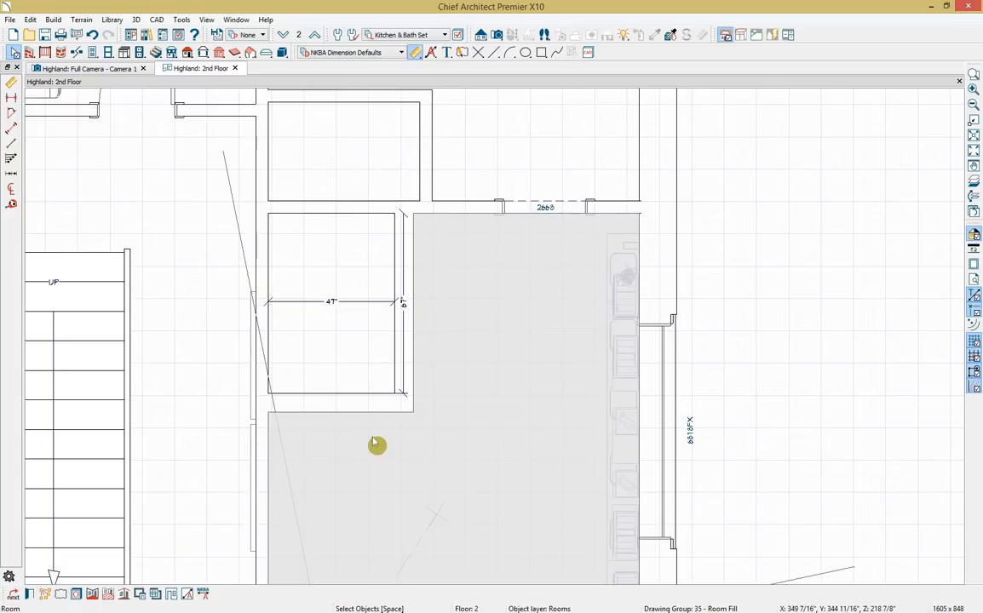
pyautogui.click(416, 52)
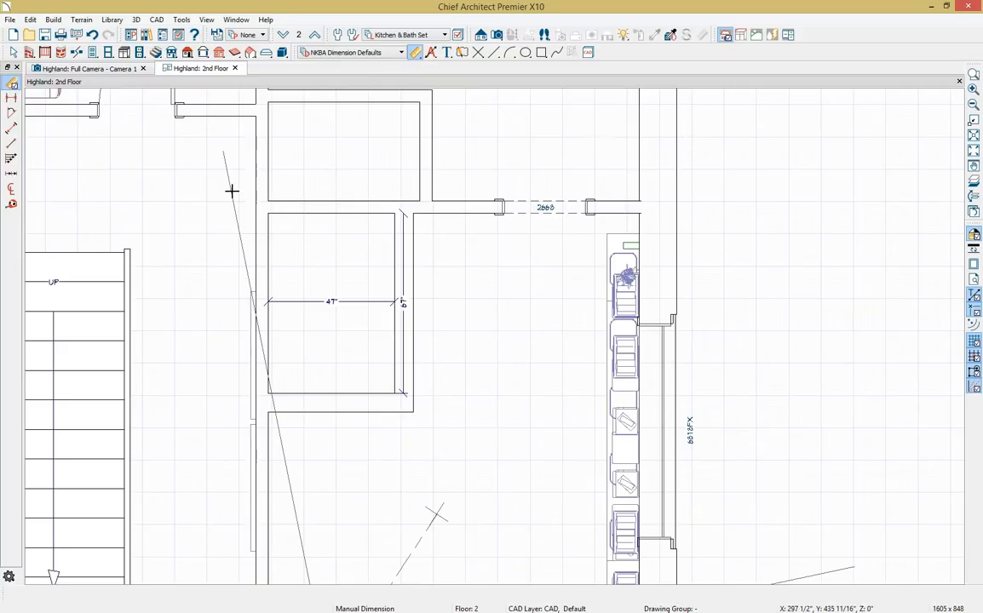
pyautogui.moveTo(232, 191); pyautogui.dragTo(450, 426)
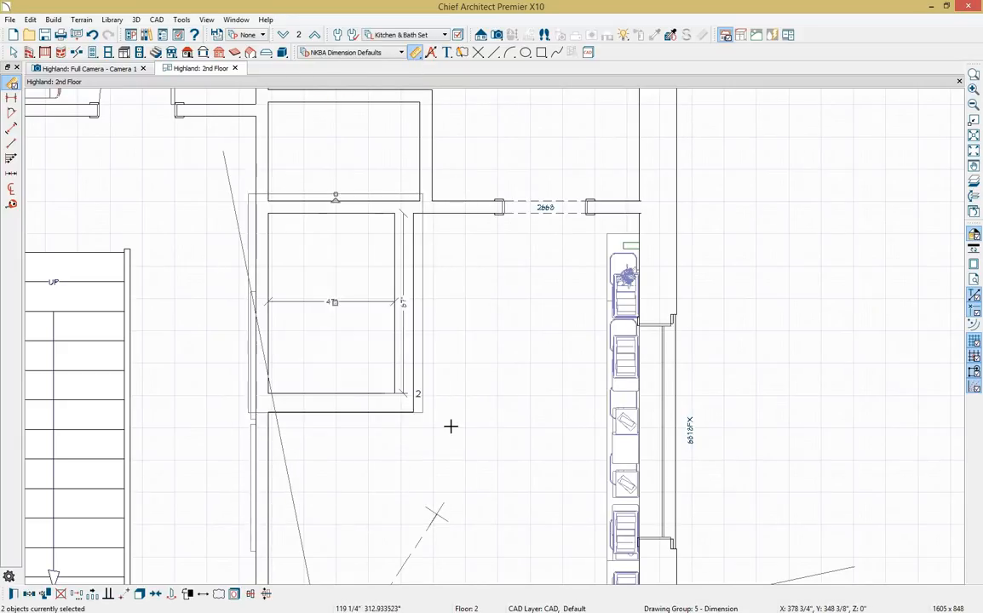
pyautogui.press('Delete')
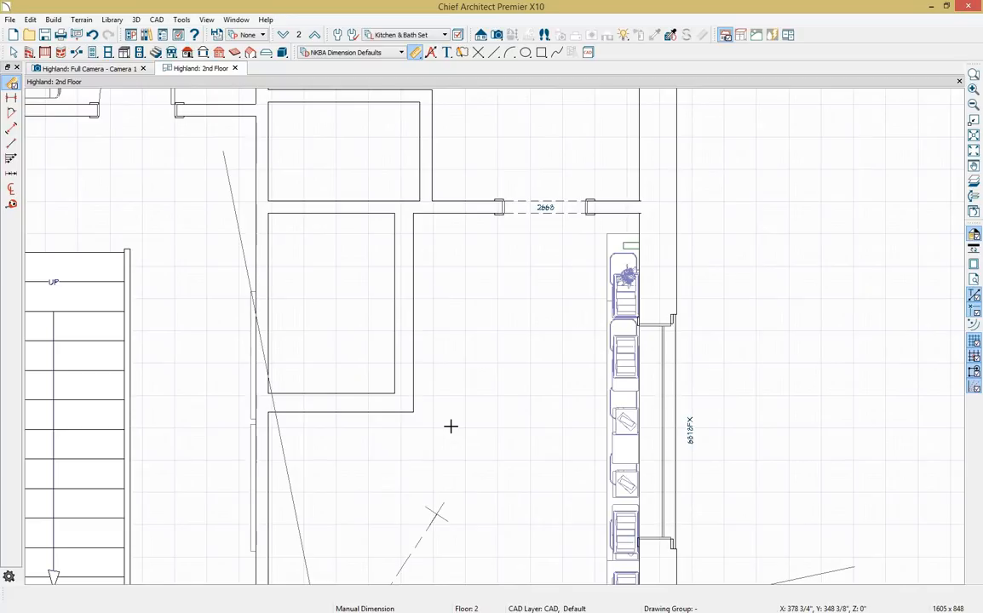
pyautogui.press('space')
pyautogui.click(406, 334)
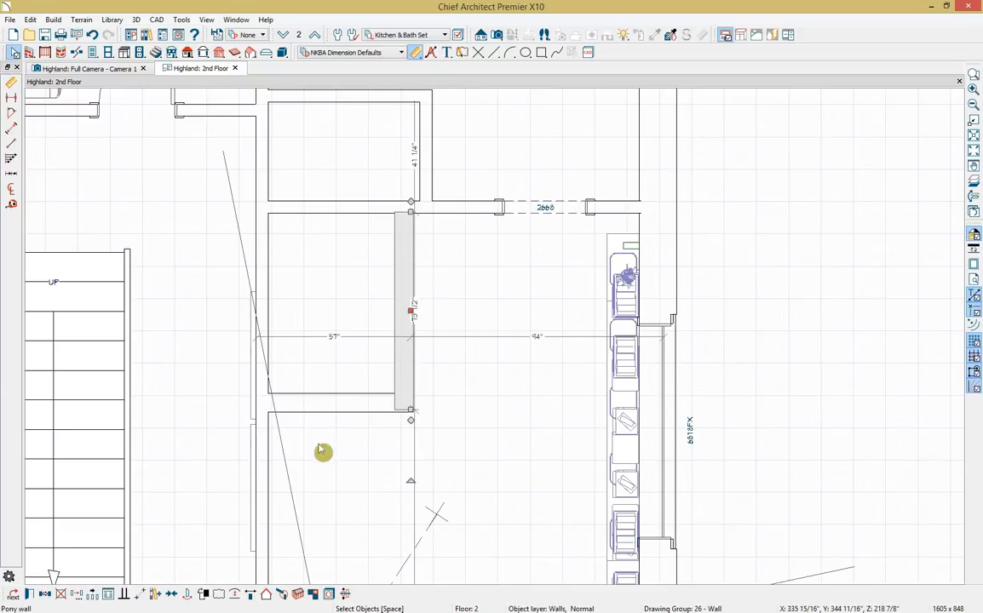
pyautogui.click(325, 408)
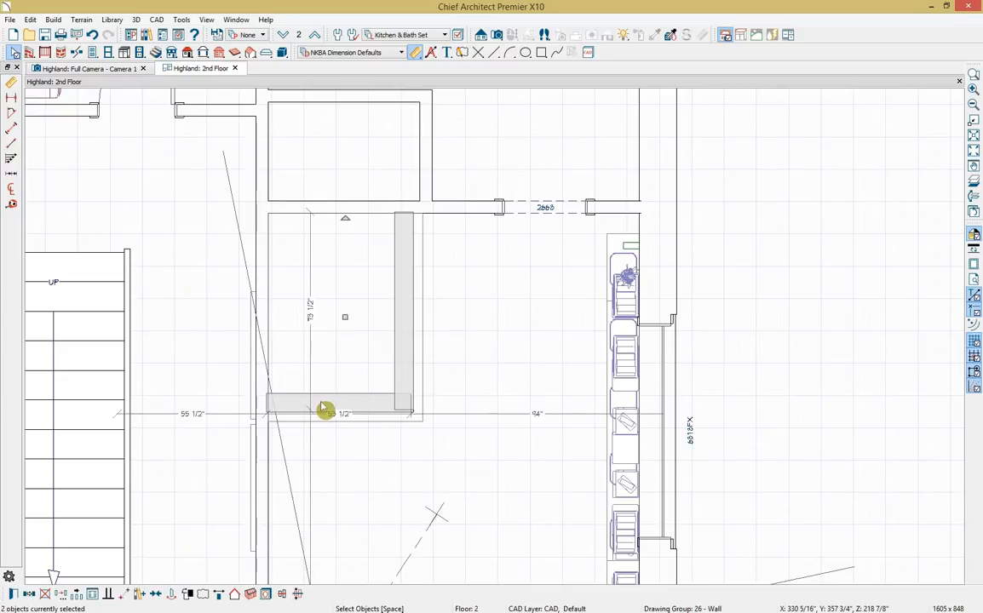
# Make the pony walls Glass Shower over an Interior-6 lower wall, then open Interior-6's definition.
pyautogui.doubleClick(325, 408)
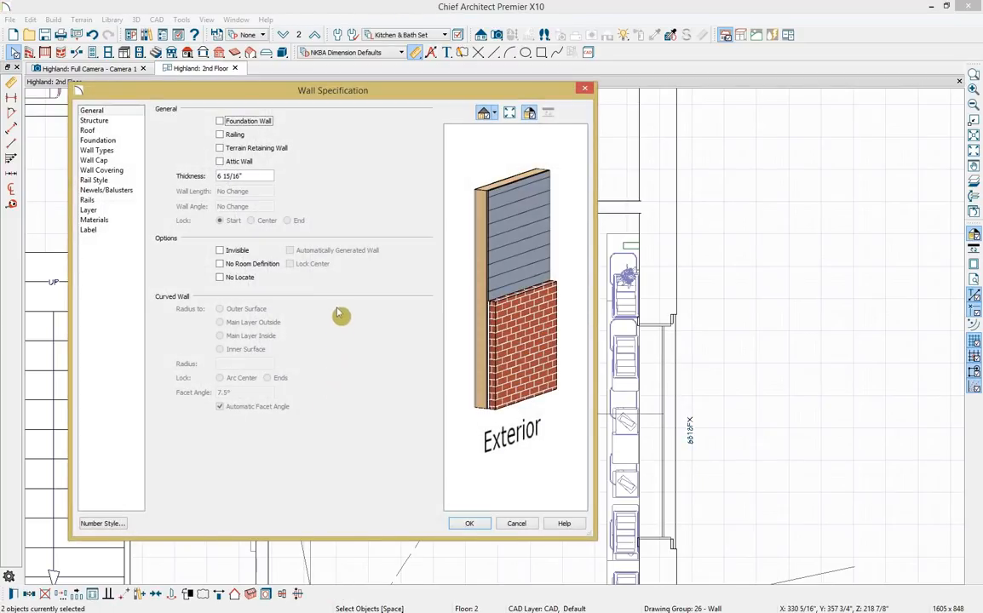
pyautogui.click(124, 153)
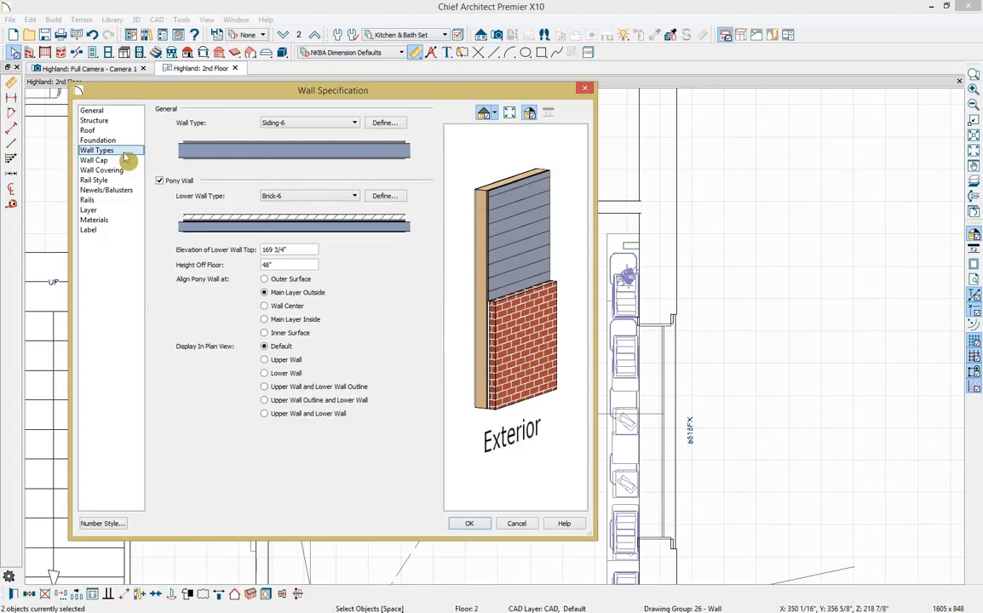
pyautogui.click(355, 125)
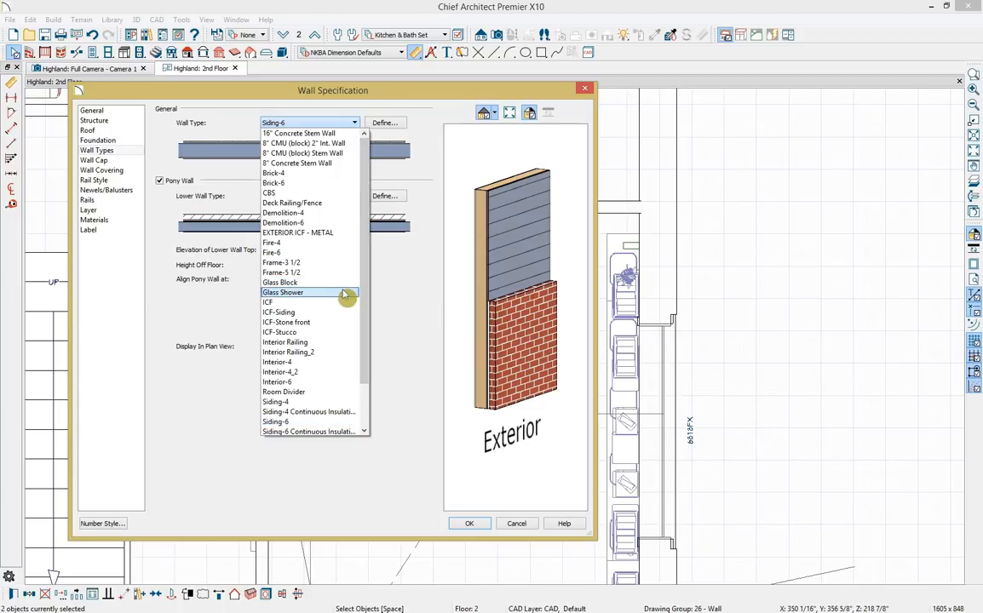
pyautogui.click(344, 293)
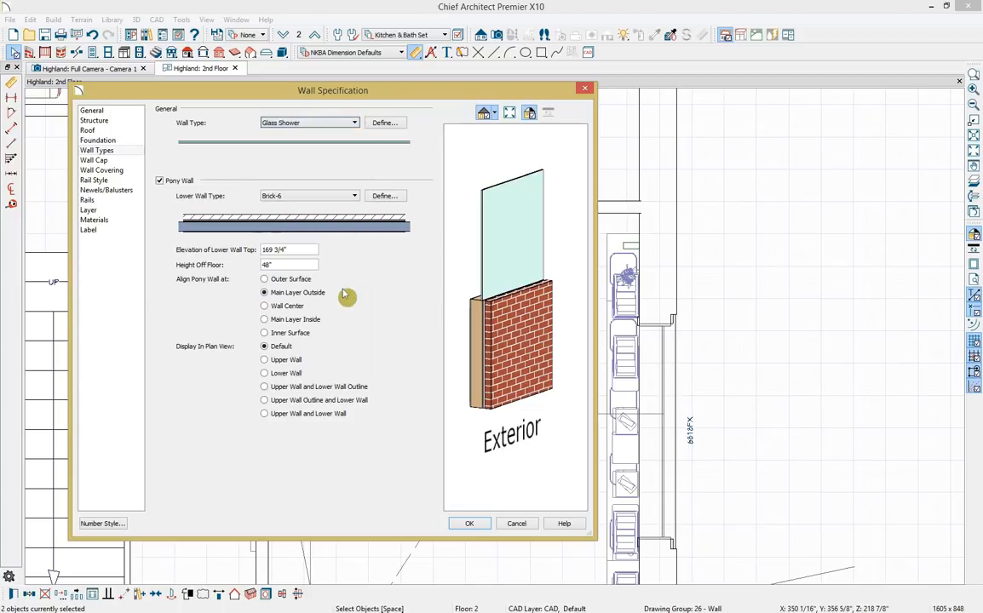
pyautogui.click(354, 197)
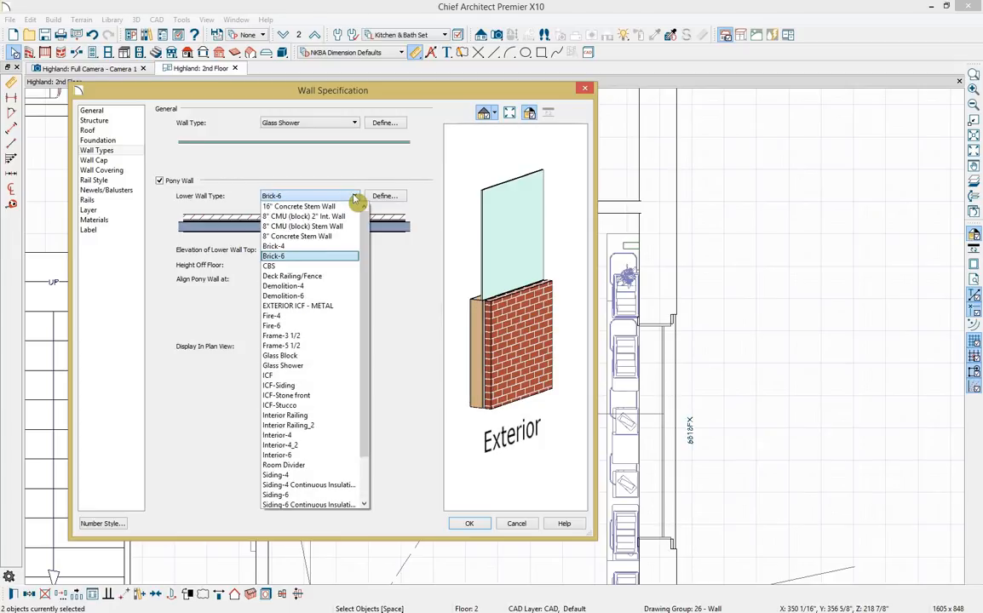
pyautogui.click(351, 454)
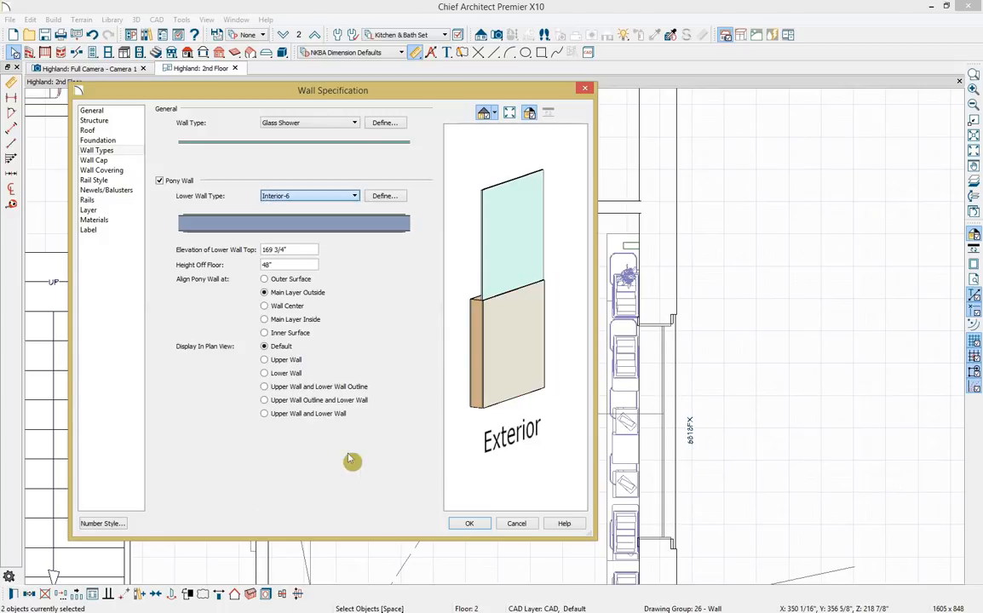
pyautogui.click(391, 197)
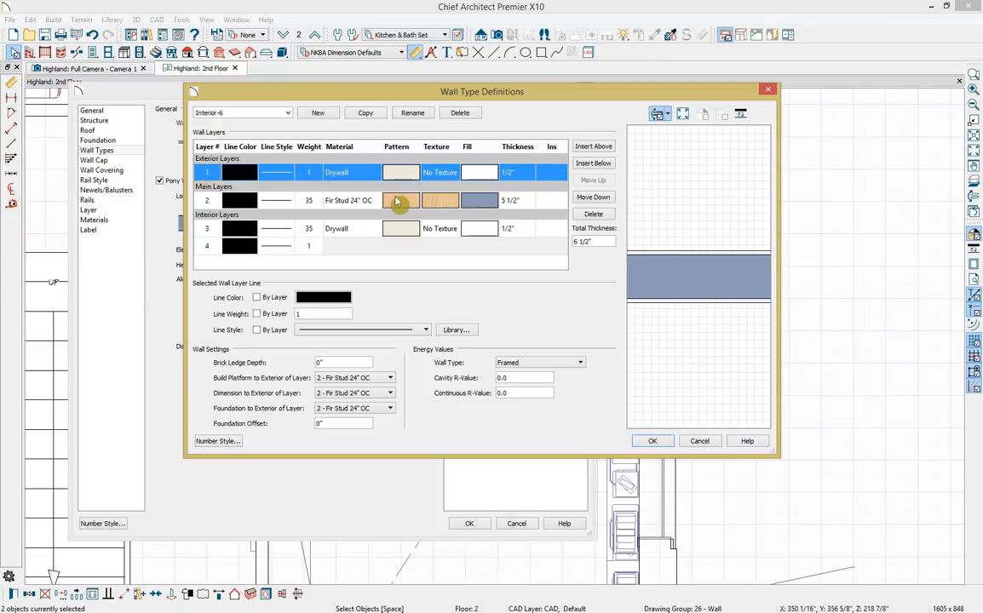
# Copy Interior-6 as 'Interior-6, shower' with Ash 6x36 AV05, 9x36 AV13 tile on its exterior layer.
pyautogui.click(367, 117)
pyautogui.moveTo(247, 114); pyautogui.dragTo(228, 115)
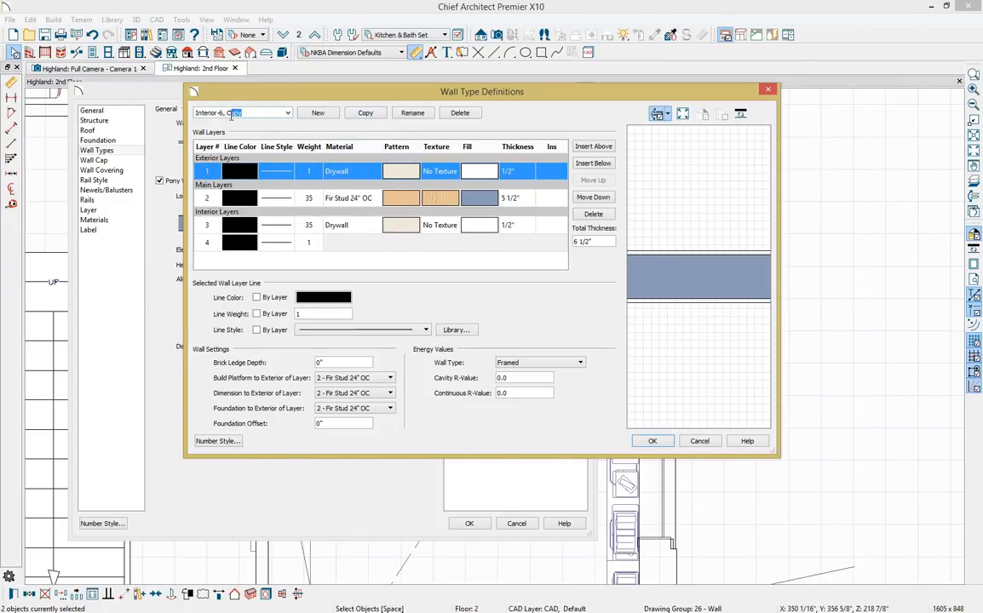
pyautogui.write('shower')
pyautogui.click(443, 172)
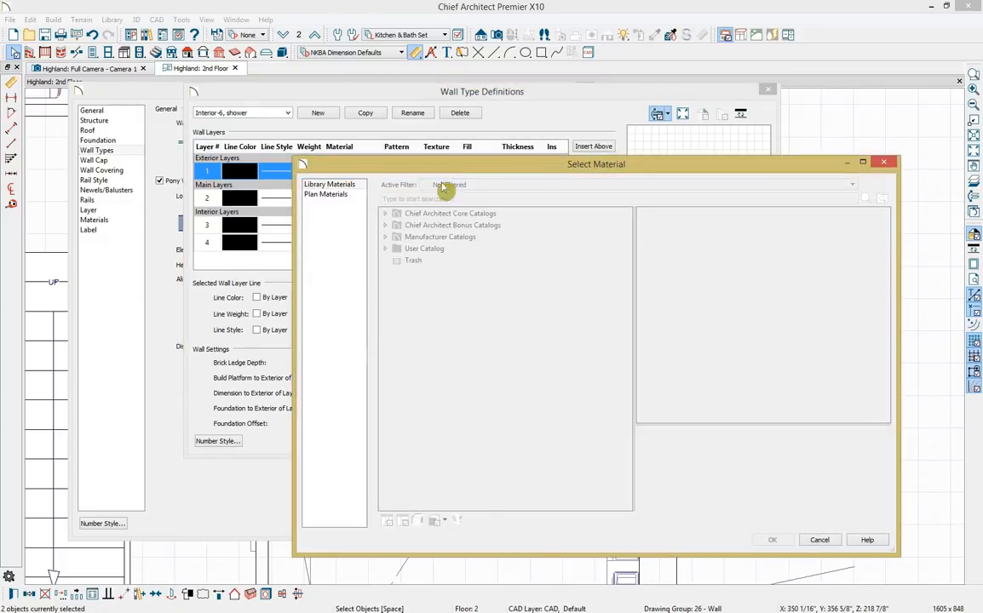
pyautogui.click(424, 198)
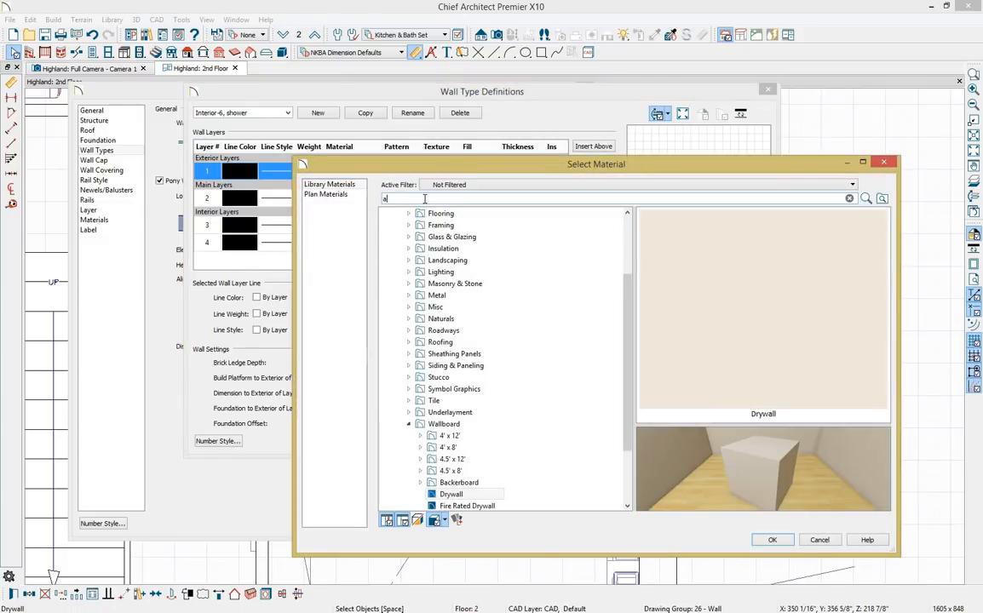
pyautogui.write('ash')
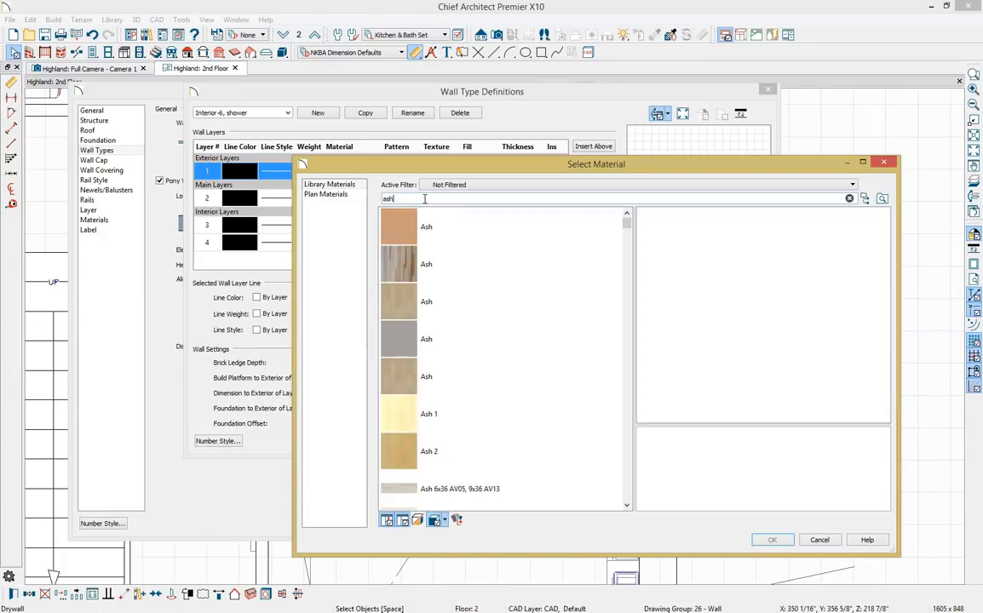
pyautogui.scroll(-3, 502, 325)
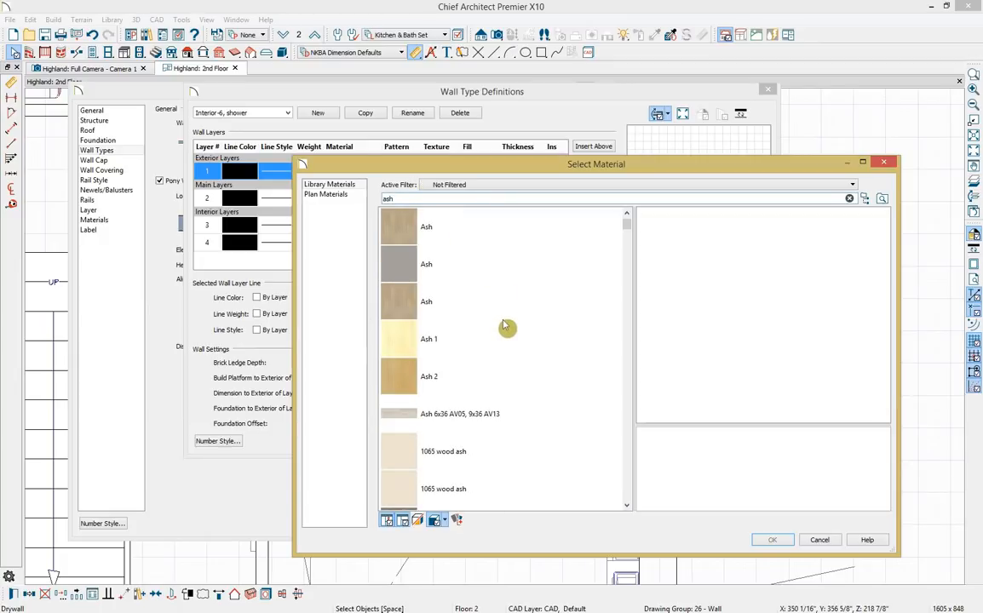
pyautogui.click(494, 387)
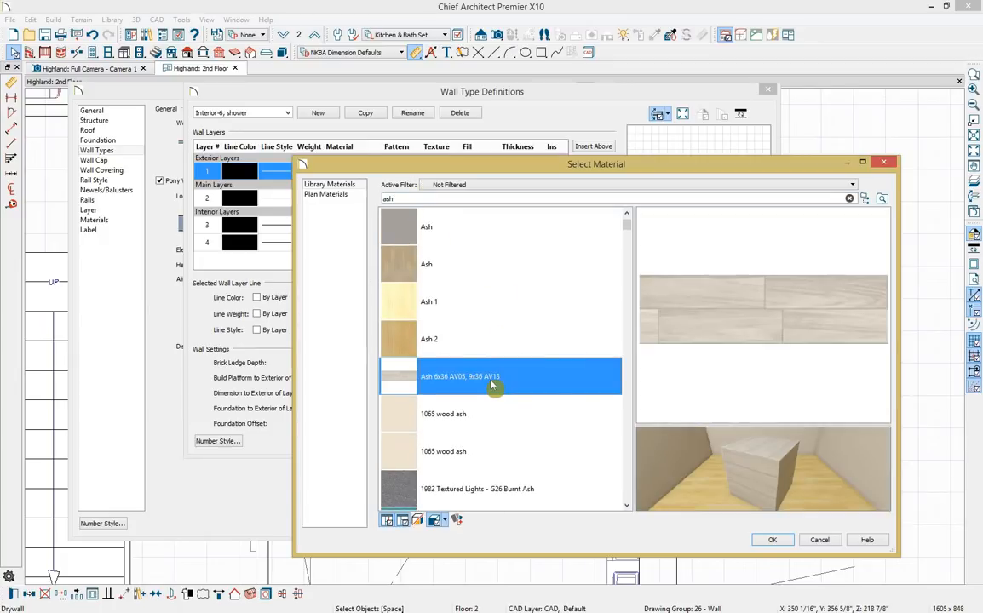
pyautogui.click(789, 546)
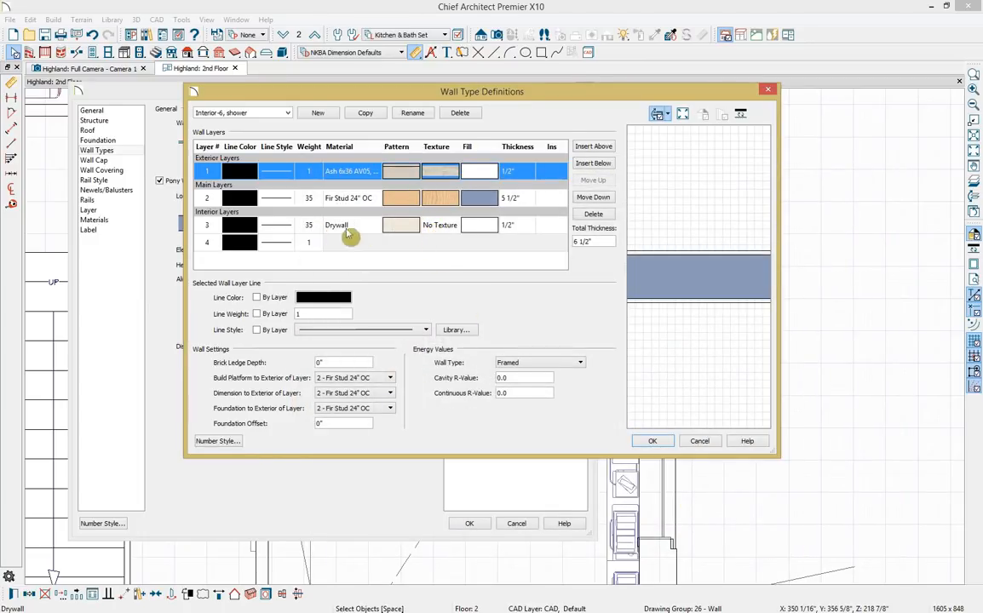
# Apply the same Ash 6x36 AV05, 9x36 AV13 tile to the interior drywall layer.
pyautogui.click(439, 227)
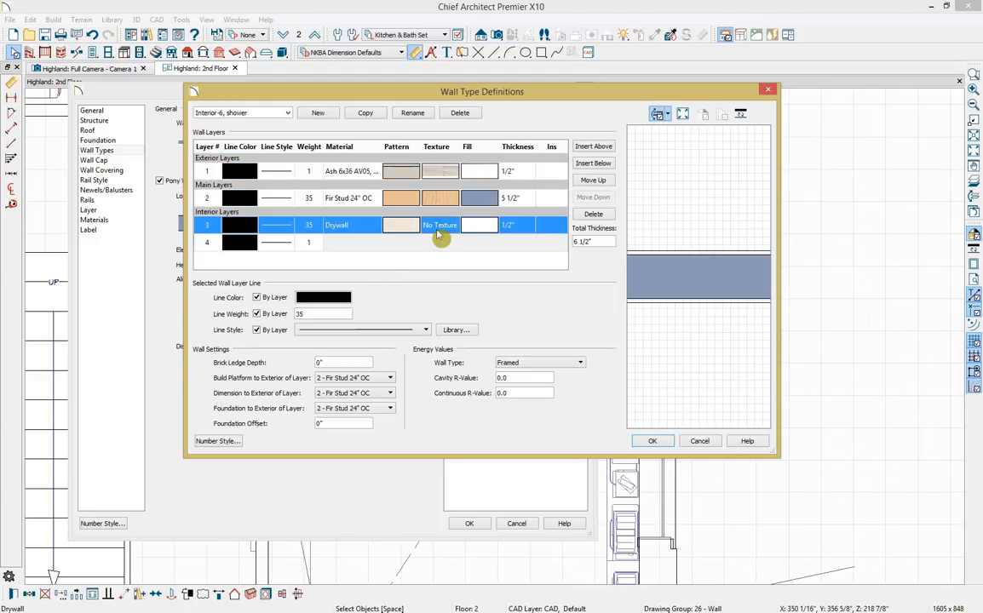
pyautogui.click(438, 235)
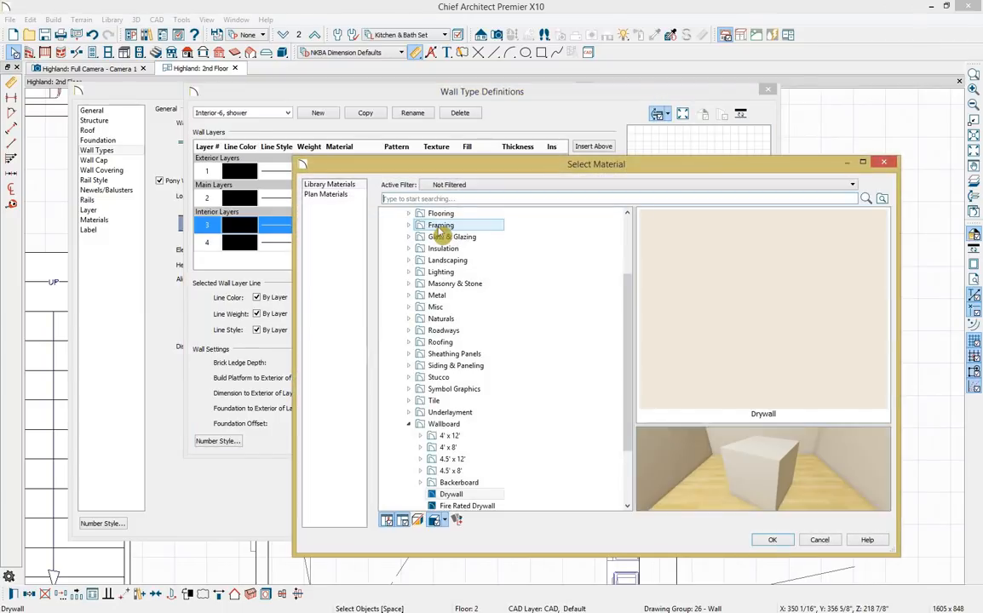
pyautogui.click(458, 199)
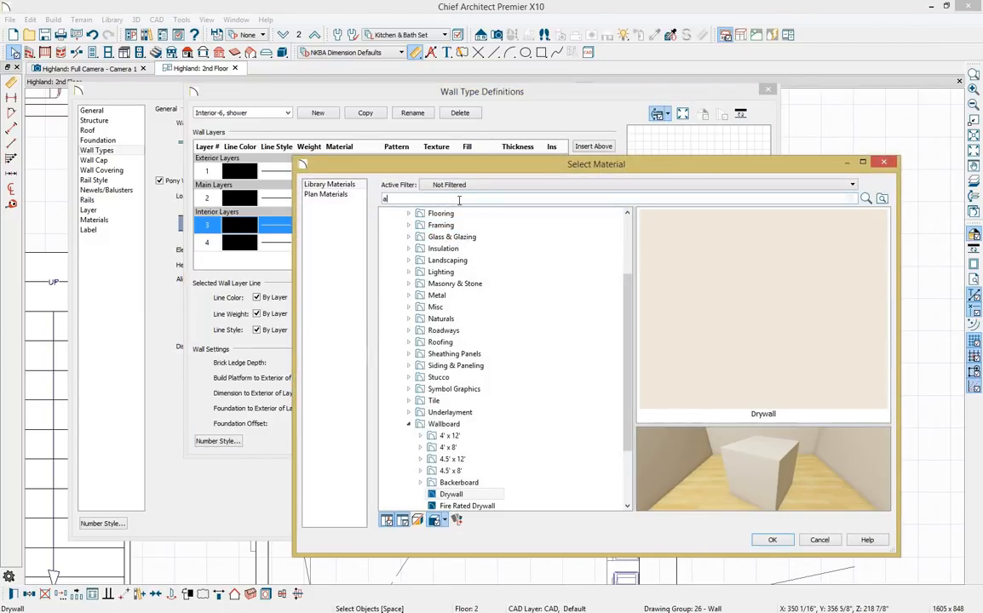
pyautogui.write('ash')
pyautogui.press('Return')
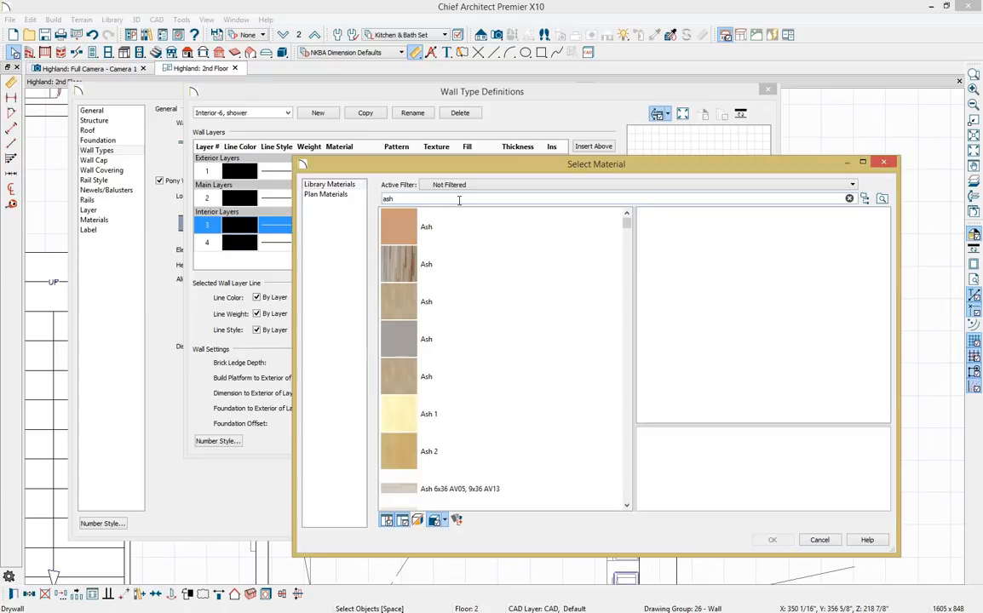
pyautogui.click(456, 492)
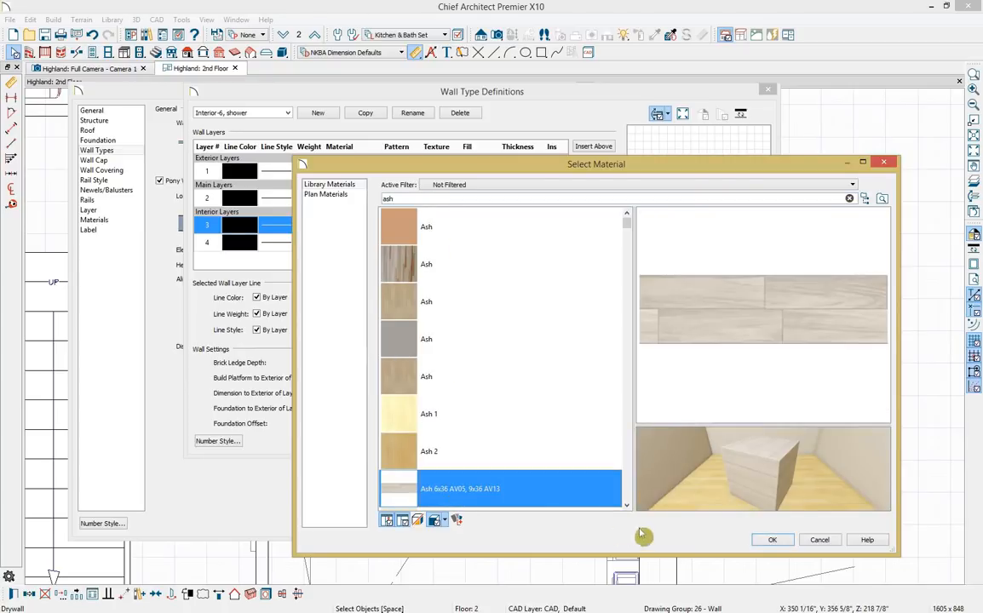
pyautogui.click(771, 541)
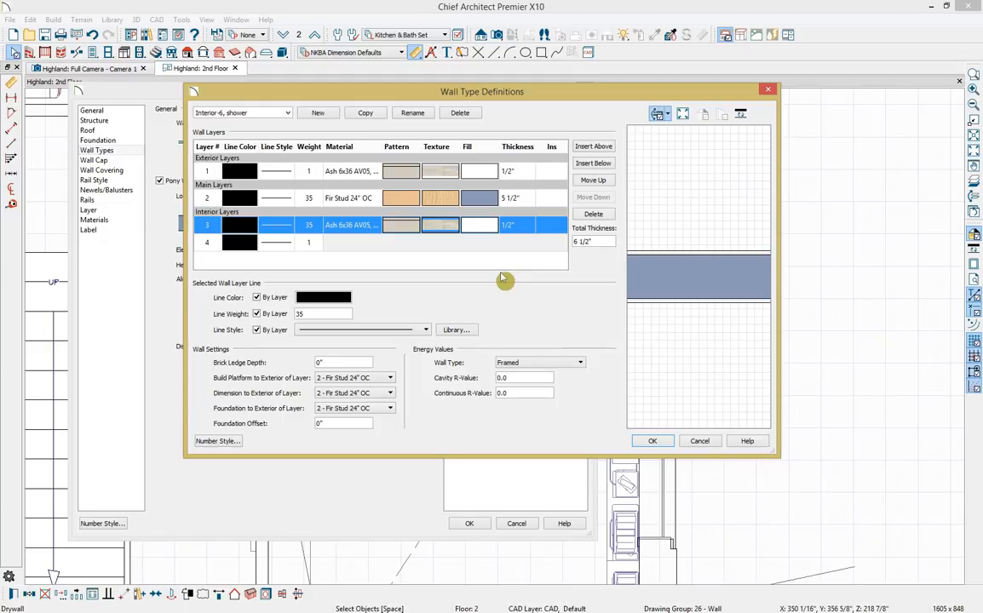
# Save 'Interior-6, shower', center the pony wall, and show Upper Wall and Lower Wall Outline.
pyautogui.click(651, 441)
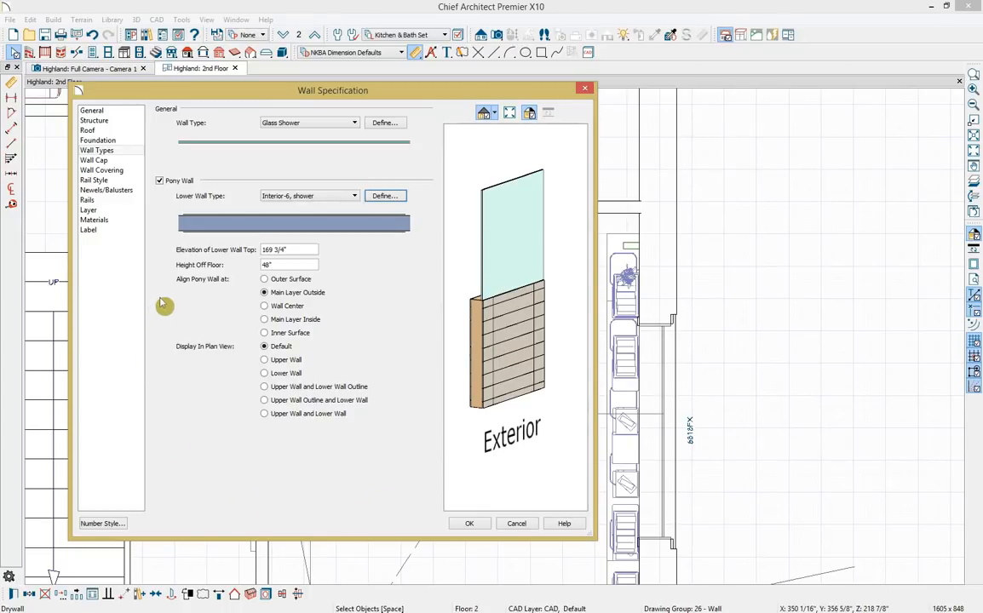
pyautogui.click(265, 307)
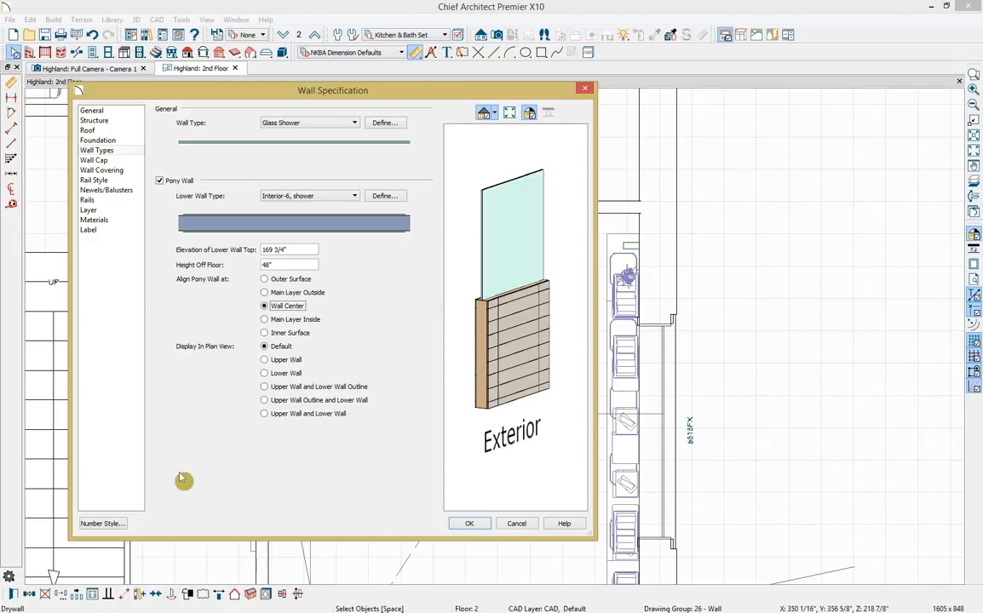
pyautogui.click(264, 388)
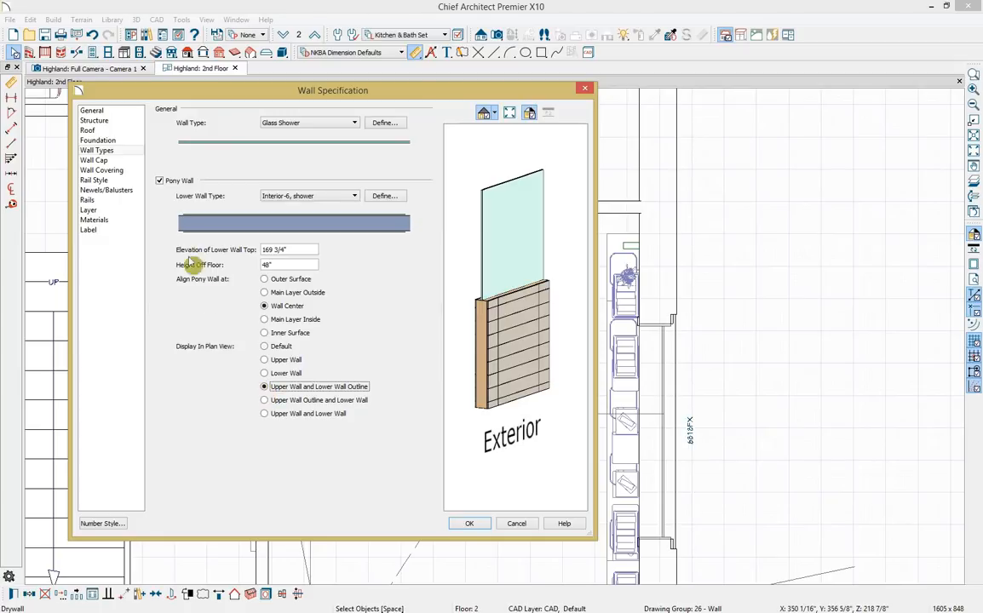
pyautogui.click(136, 160)
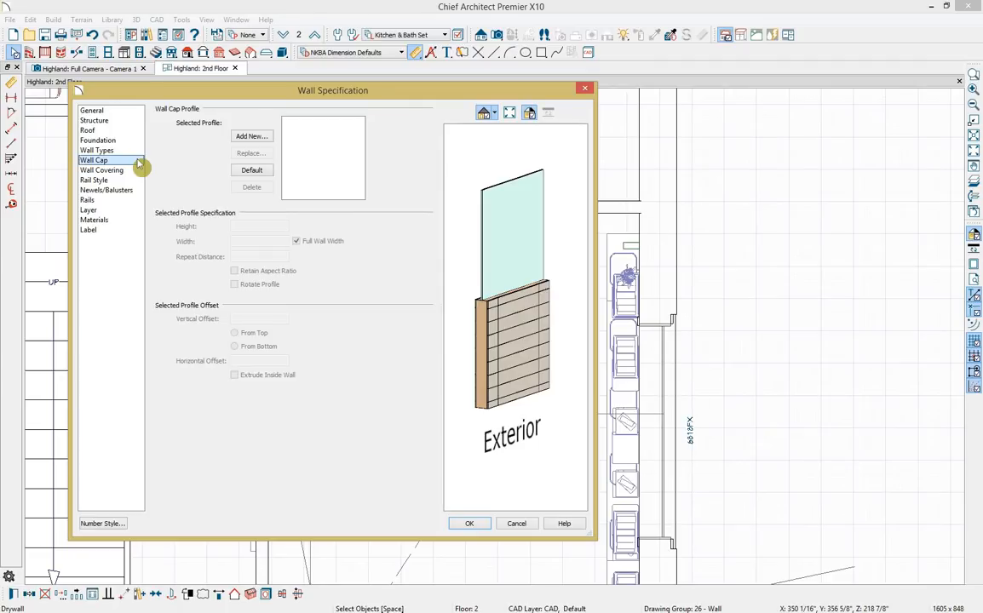
# Add the CA-001 Base Molding profile from the Core Catalogs as the wall cap.
pyautogui.click(256, 137)
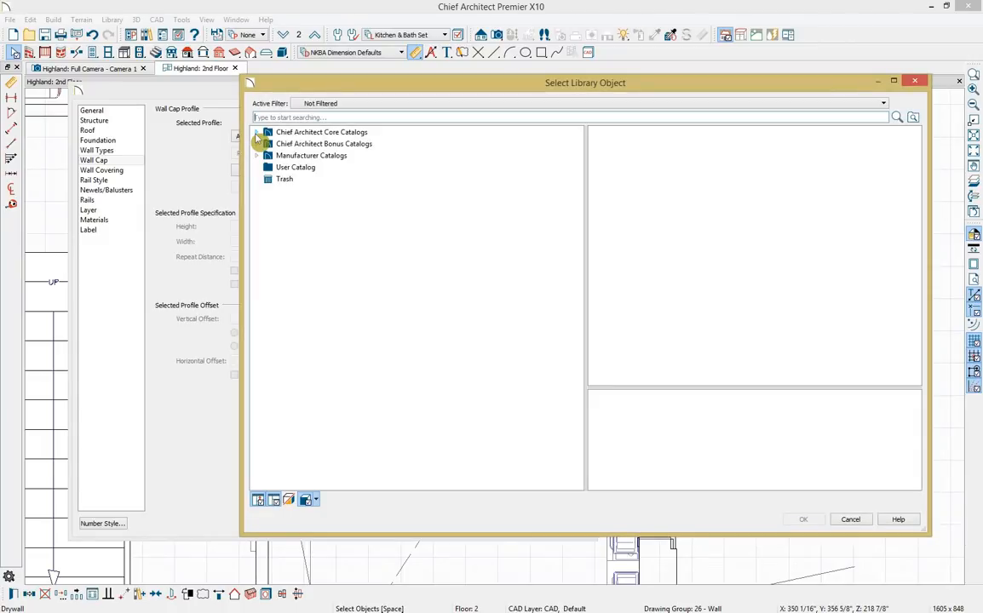
pyautogui.click(257, 132)
pyautogui.click(268, 144)
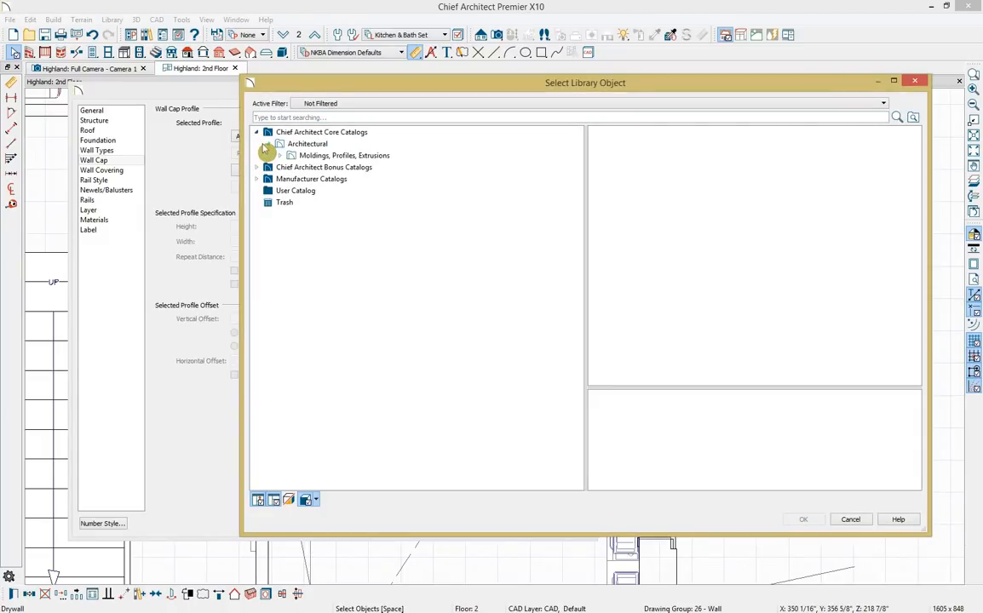
pyautogui.click(279, 157)
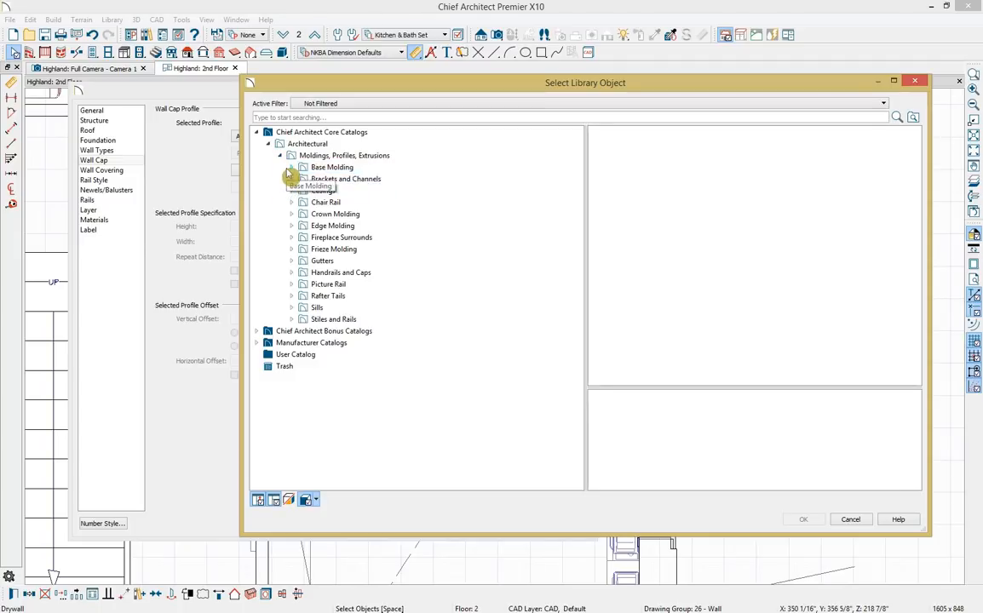
pyautogui.click(291, 168)
pyautogui.click(323, 179)
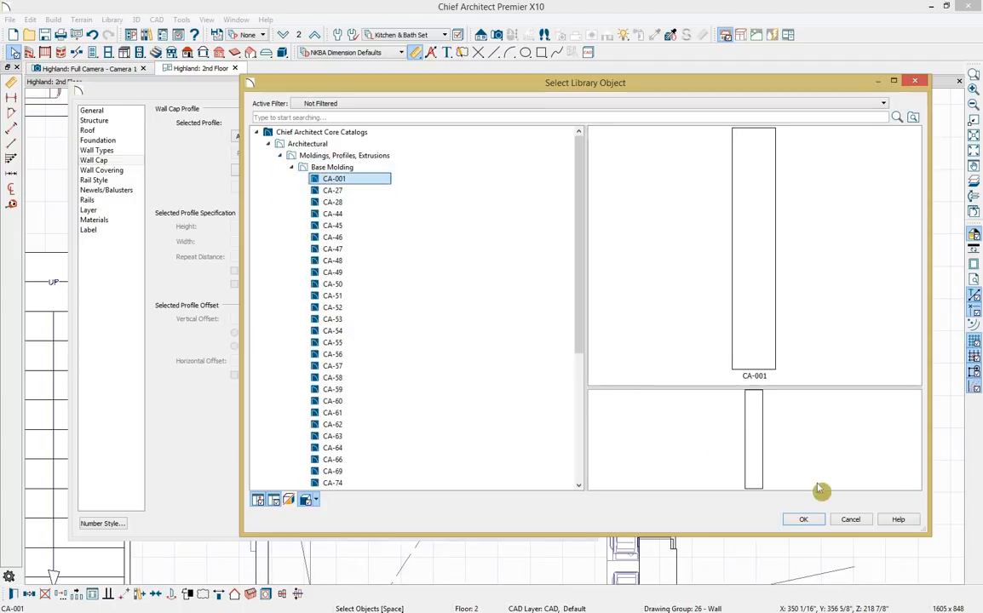
pyautogui.click(811, 519)
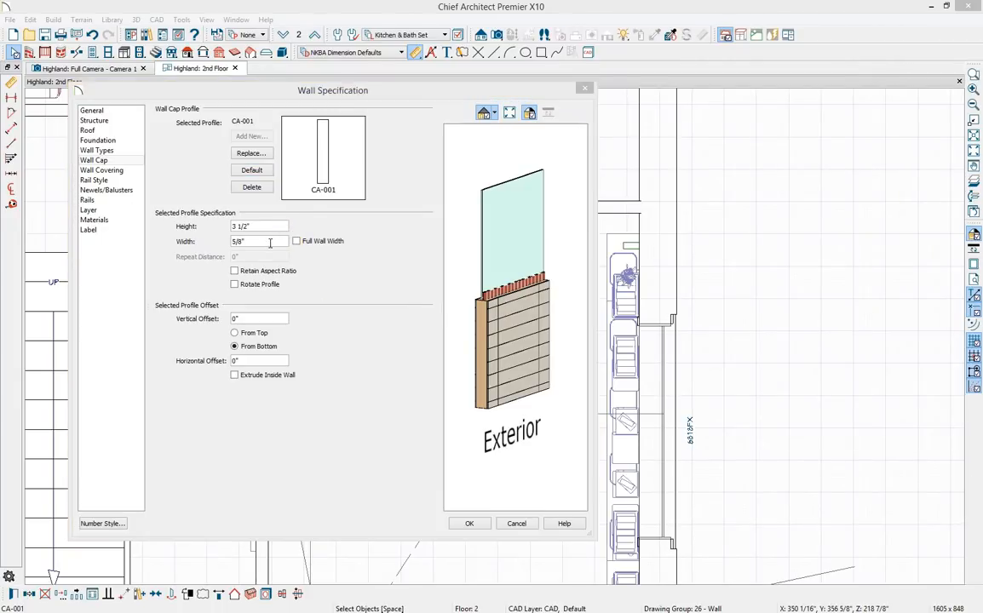
# Set the cap width to 6 1/2" and its horizontal offset to -3 1/4".
pyautogui.moveTo(270, 244); pyautogui.dragTo(225, 250)
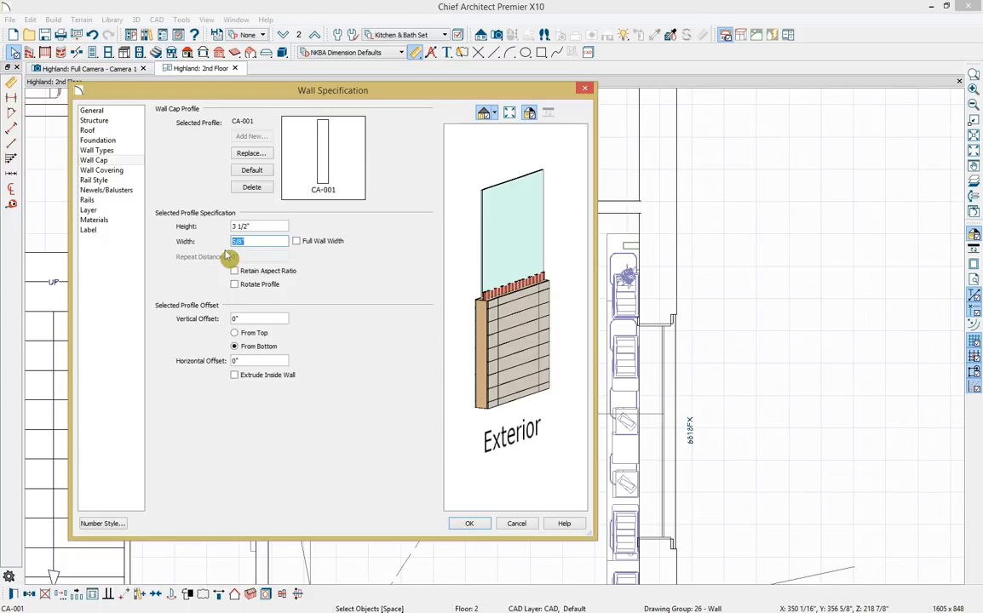
pyautogui.write('6 1/2')
pyautogui.press('Tab')
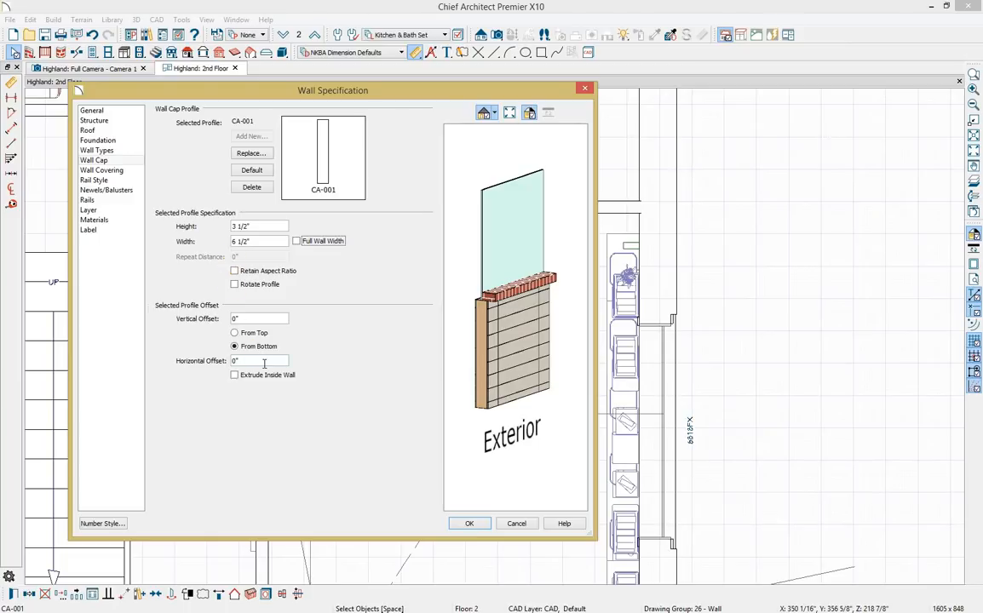
pyautogui.moveTo(264, 364); pyautogui.dragTo(215, 359)
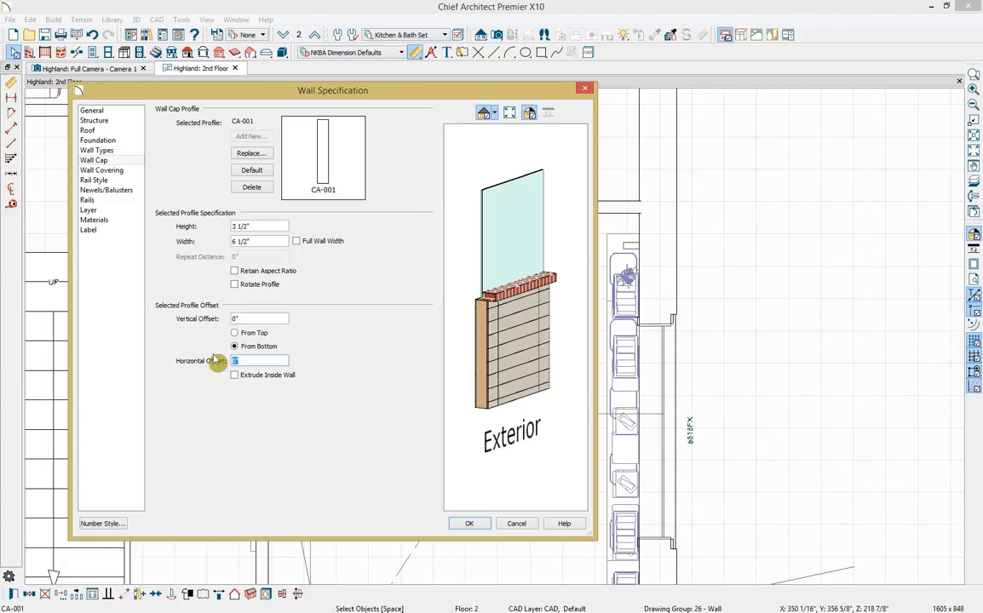
pyautogui.write('-3 1/4')
pyautogui.press('Tab')
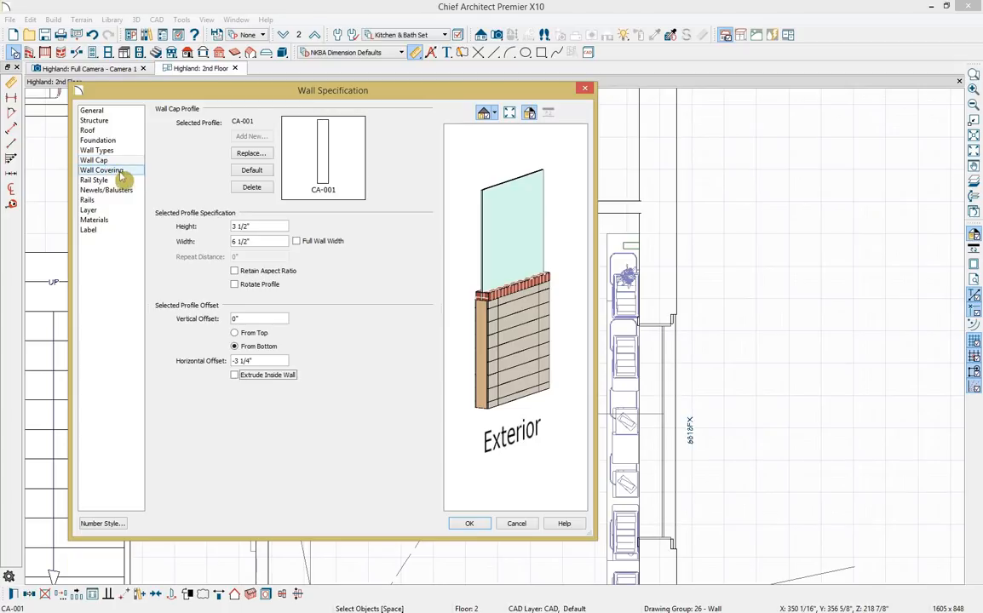
# Change the wall cap molding material to Color - Bone from Plan Materials and apply.
pyautogui.click(135, 227)
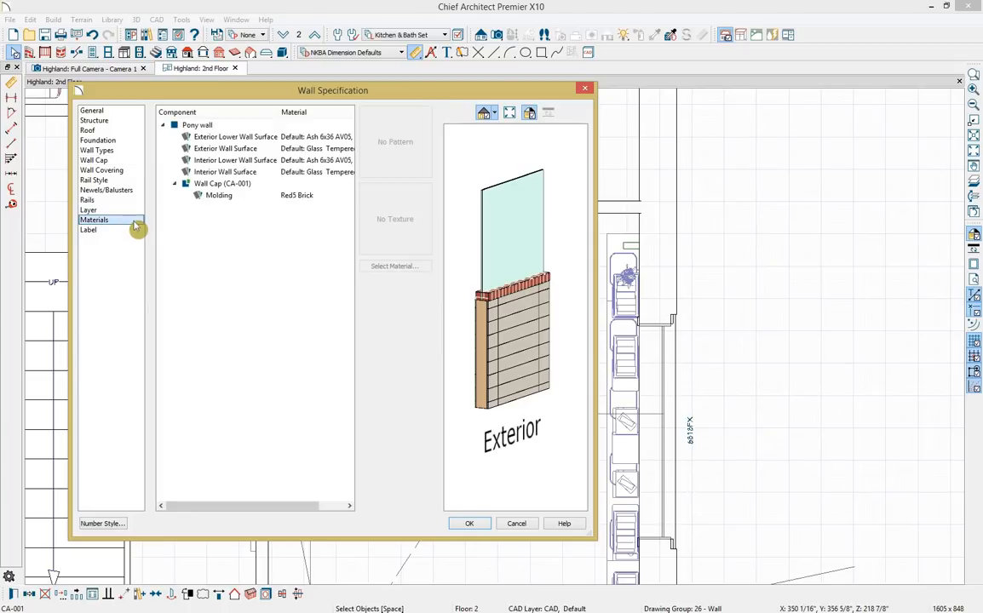
pyautogui.click(340, 195)
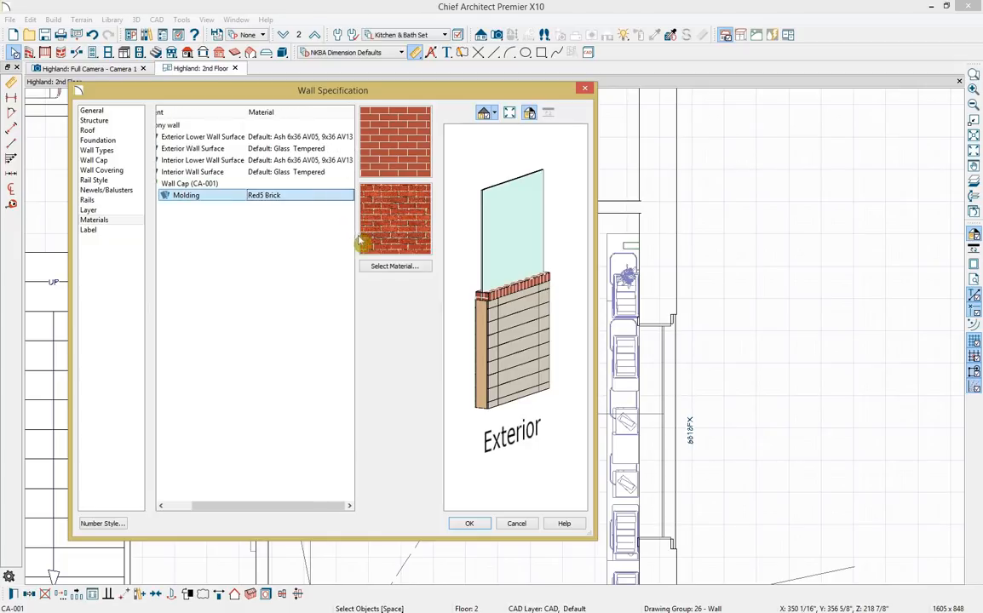
pyautogui.click(379, 267)
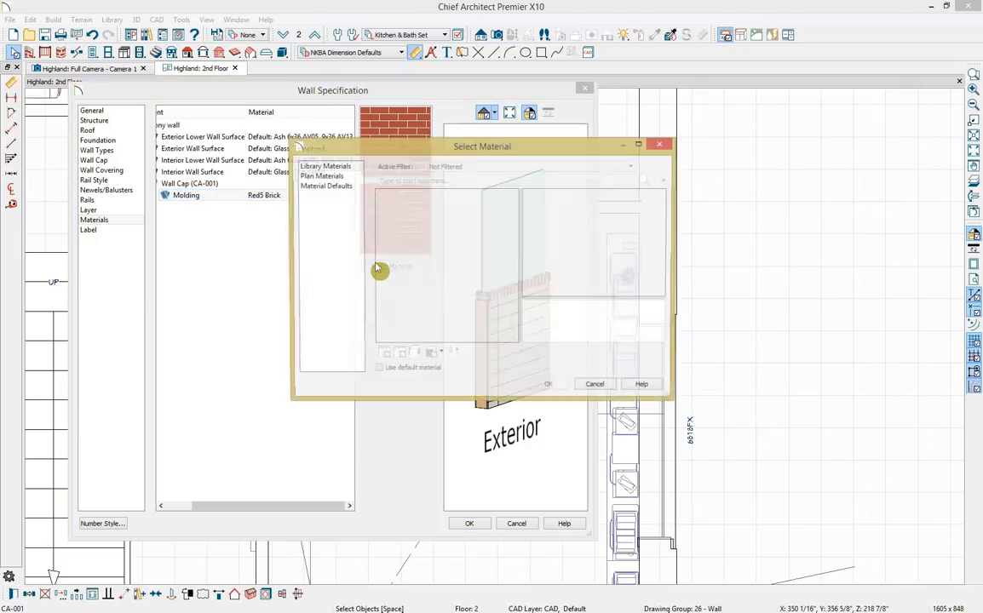
pyautogui.click(333, 177)
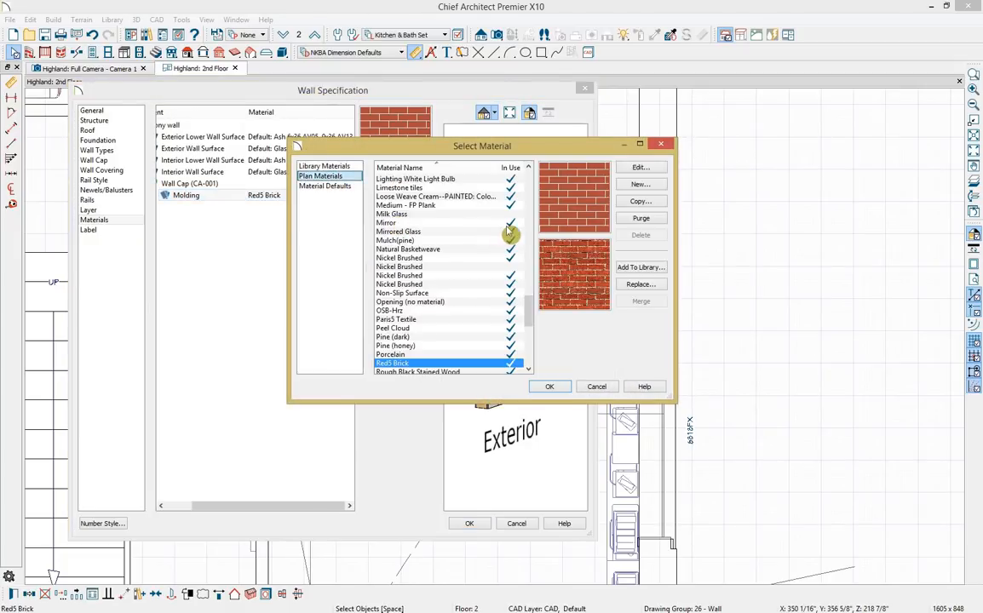
pyautogui.scroll(9, 479, 279)
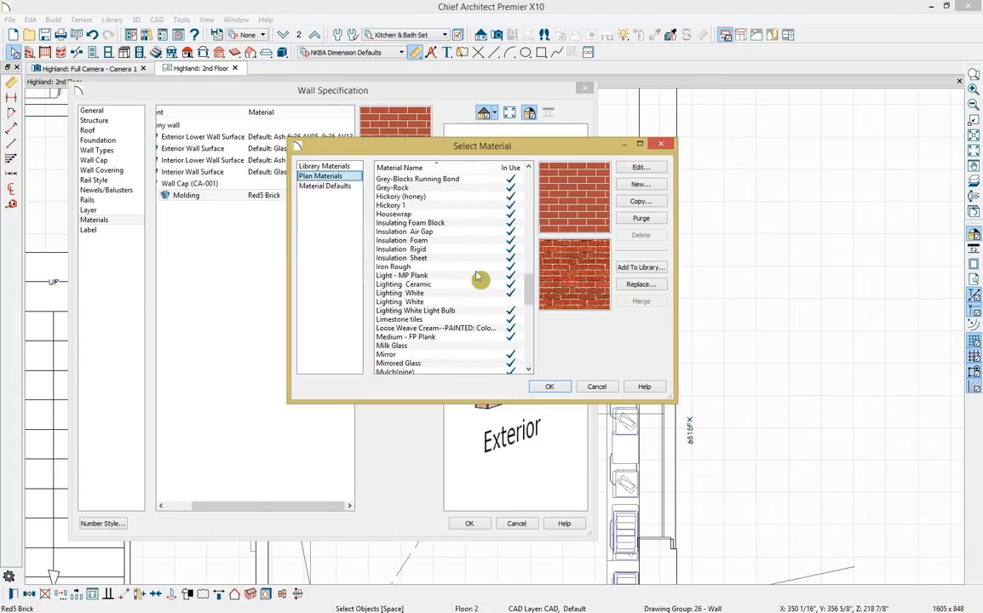
pyautogui.scroll(5, 516, 274)
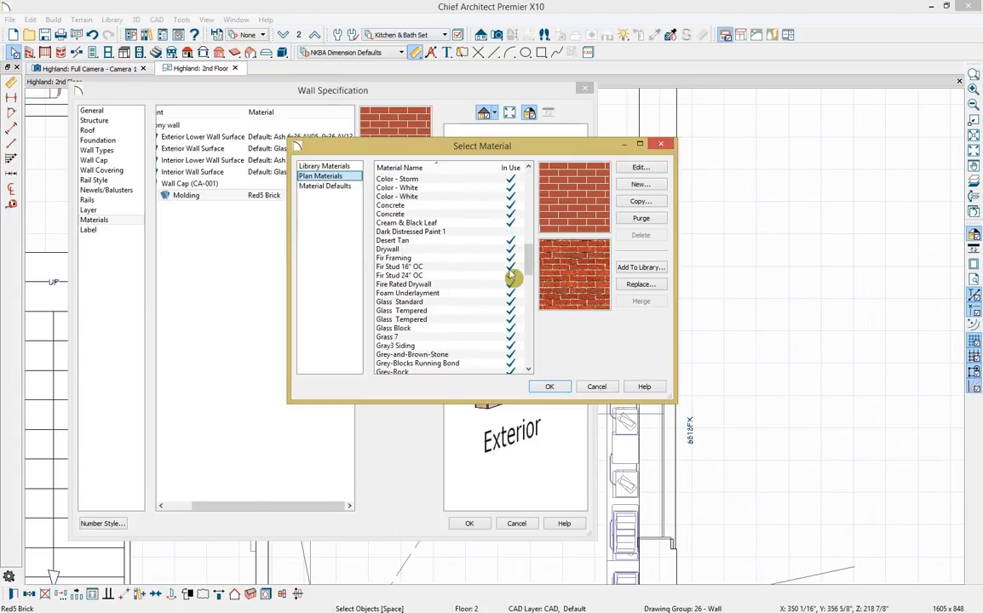
pyautogui.scroll(6, 511, 275)
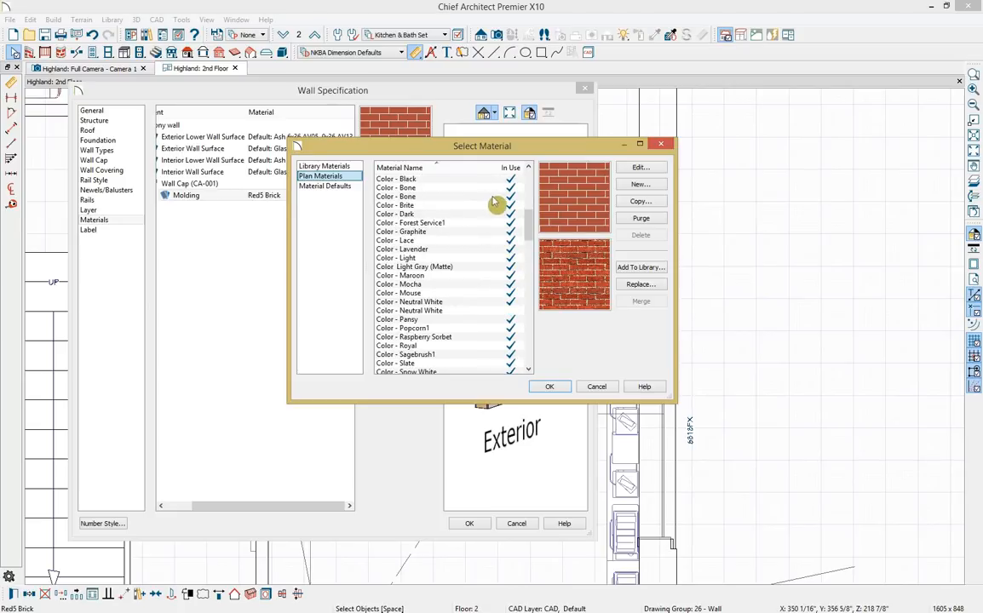
pyautogui.click(447, 196)
pyautogui.click(548, 387)
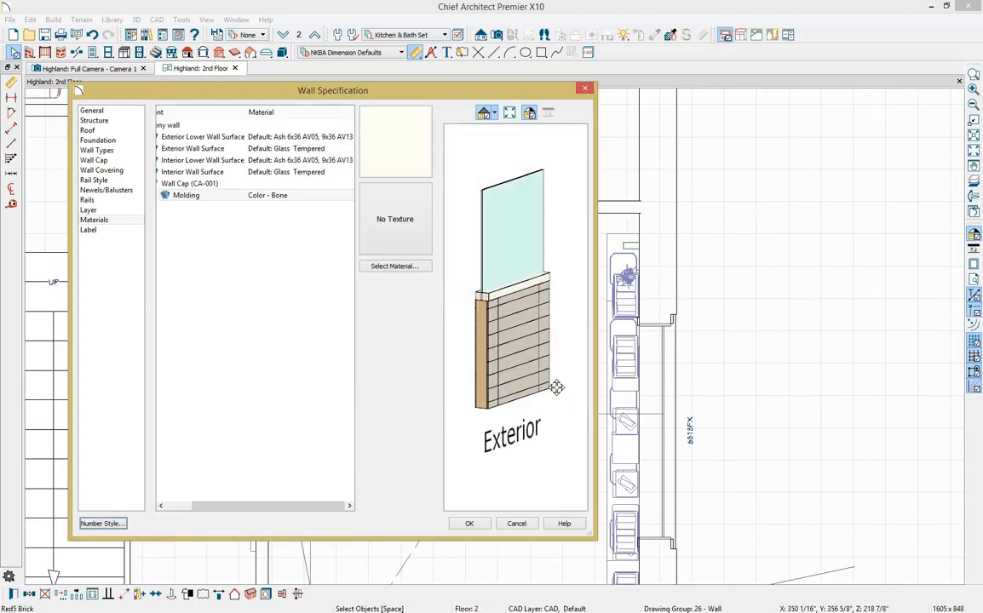
pyautogui.click(469, 524)
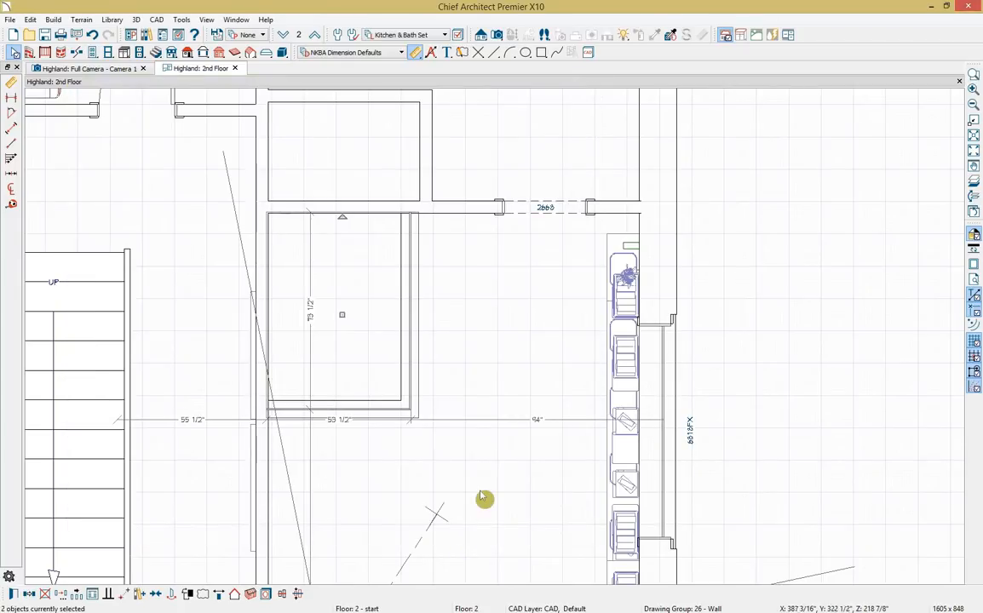
# Switch to the Full Camera - Camera 1 view and orbit it to face the tiled pony wall.
pyautogui.click(75, 69)
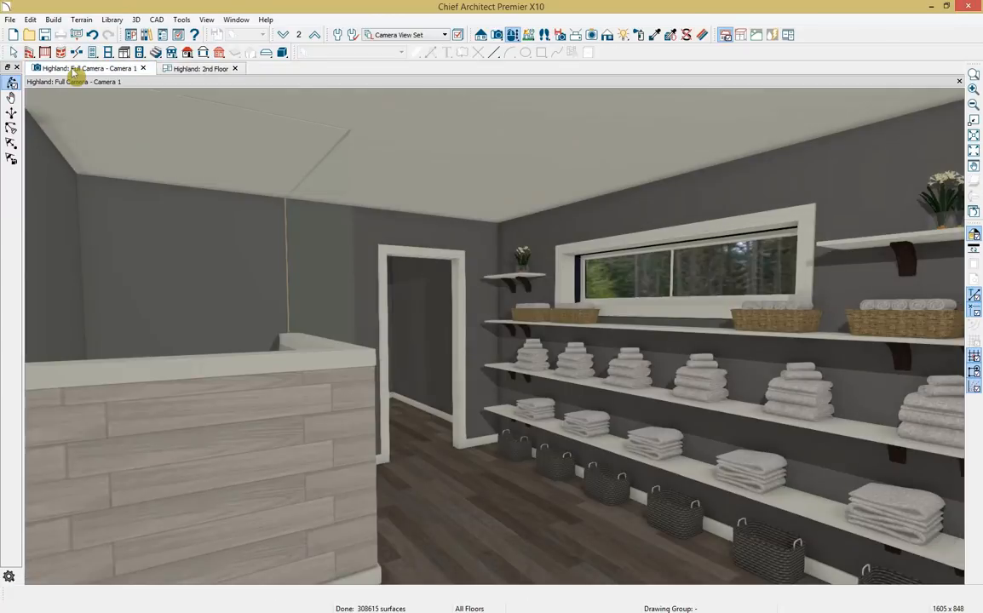
pyautogui.moveTo(369, 460); pyautogui.dragTo(226, 453)
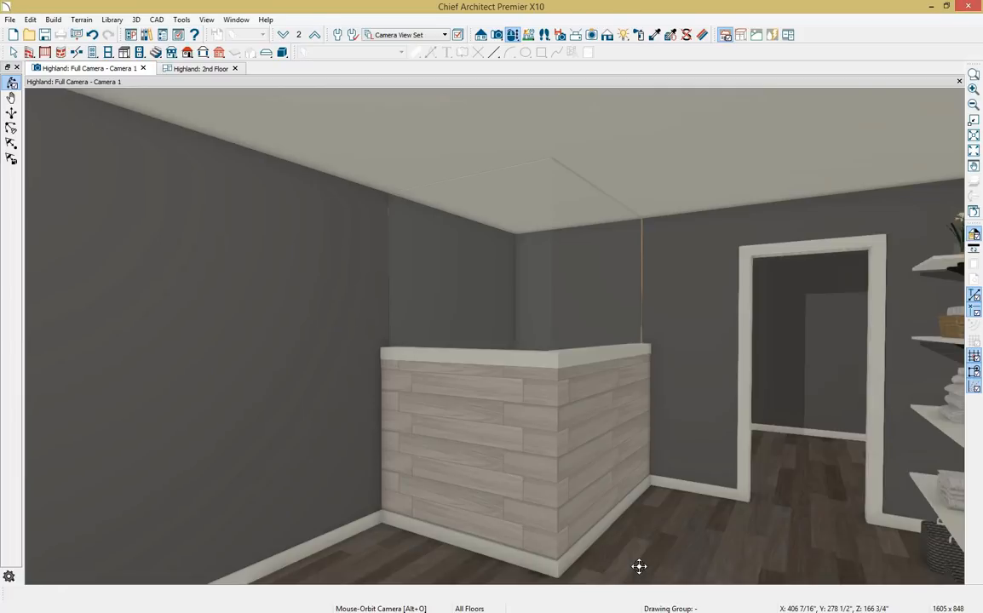
pyautogui.press('space')
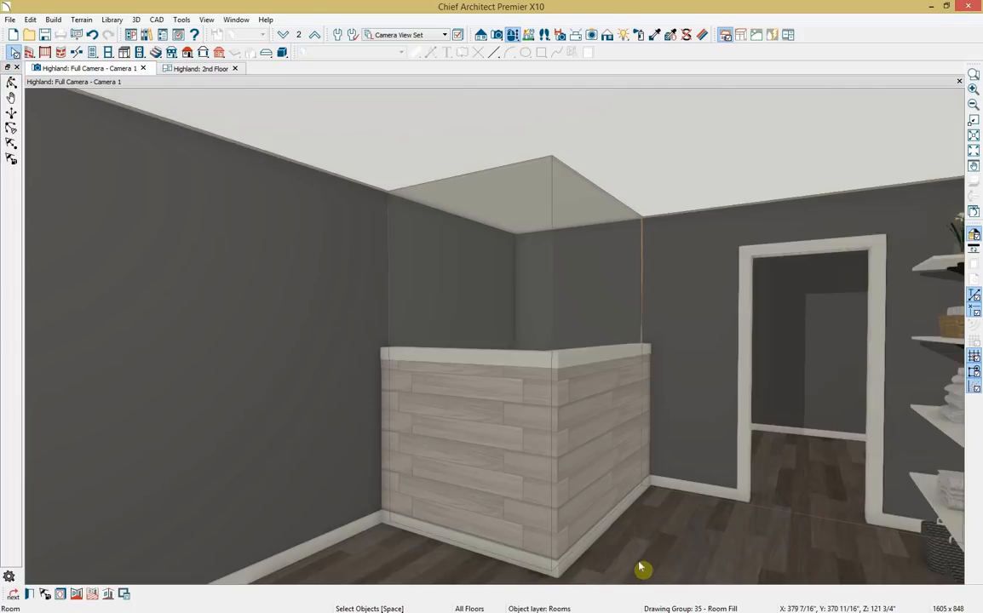
# Convert the room baseboard to a molding polyline and remove it from the pony wall's right and front edges.
pyautogui.click(107, 596)
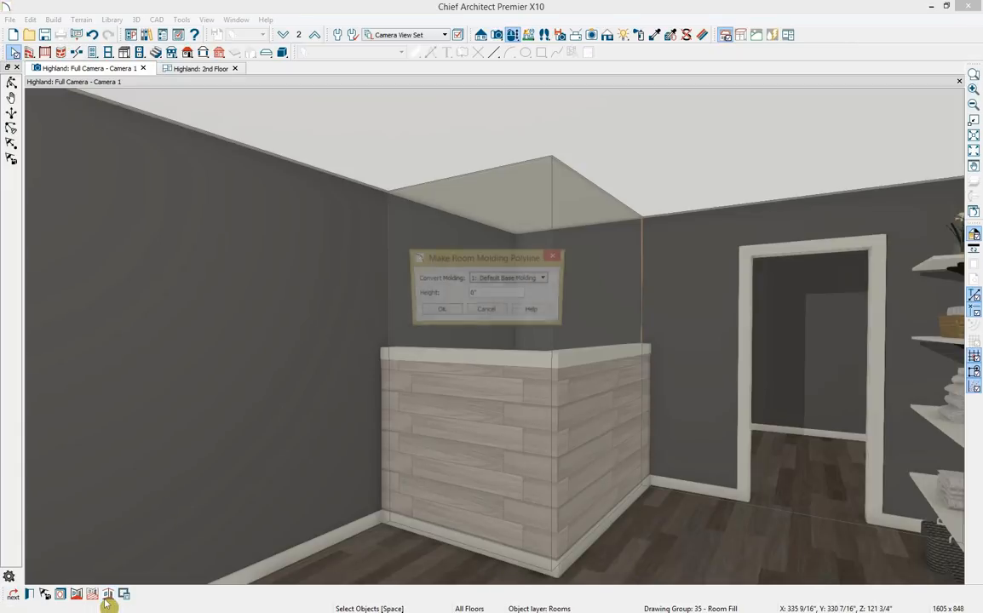
pyautogui.click(440, 311)
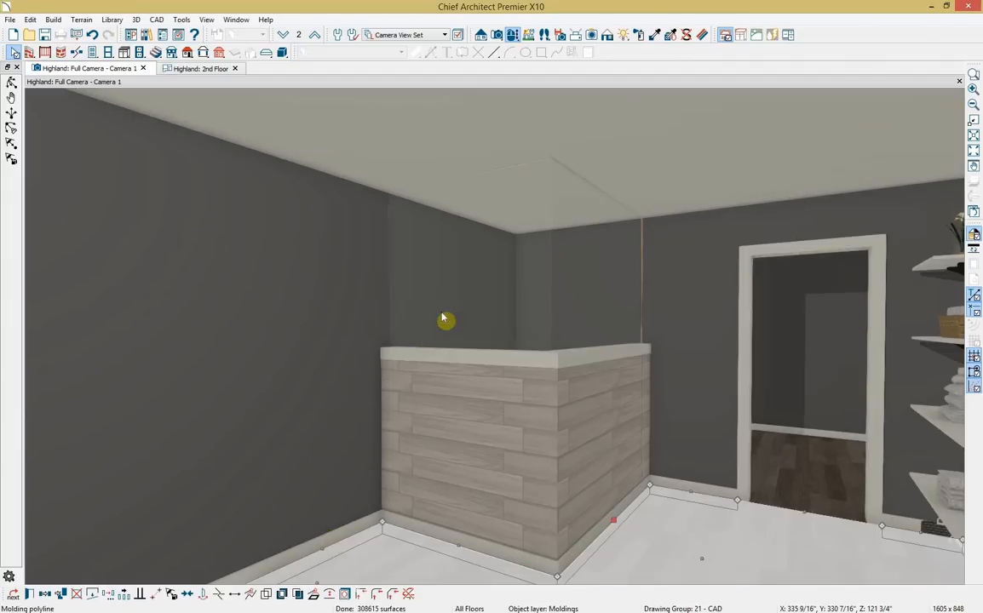
pyautogui.click(407, 596)
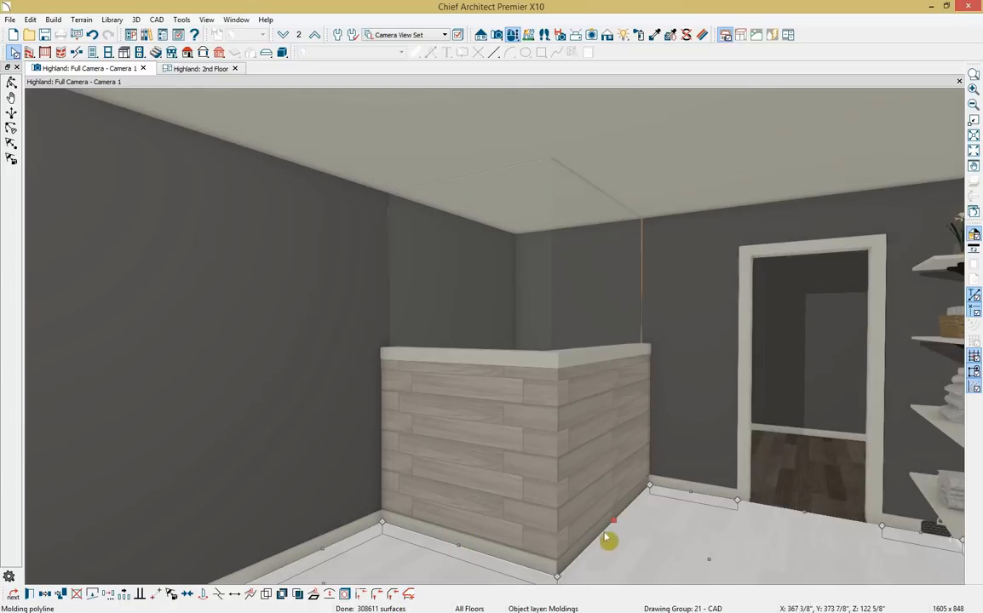
pyautogui.click(522, 574)
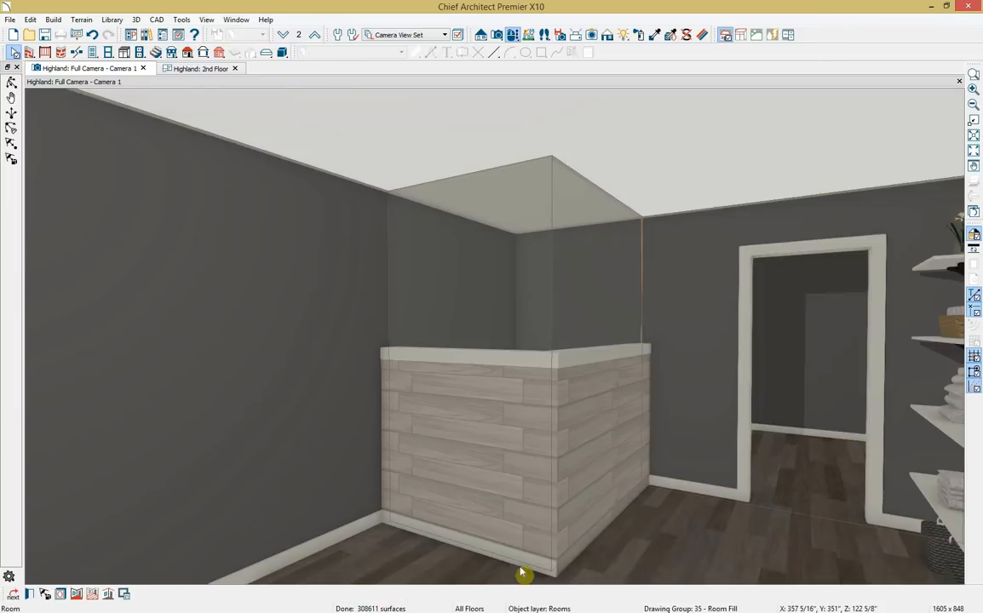
pyautogui.click(494, 566)
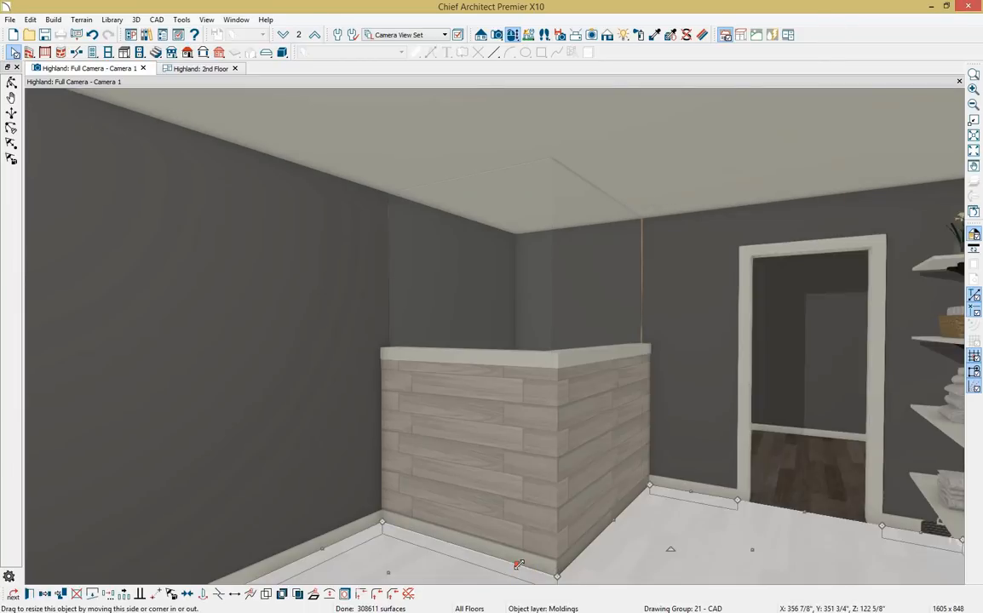
pyautogui.click(408, 595)
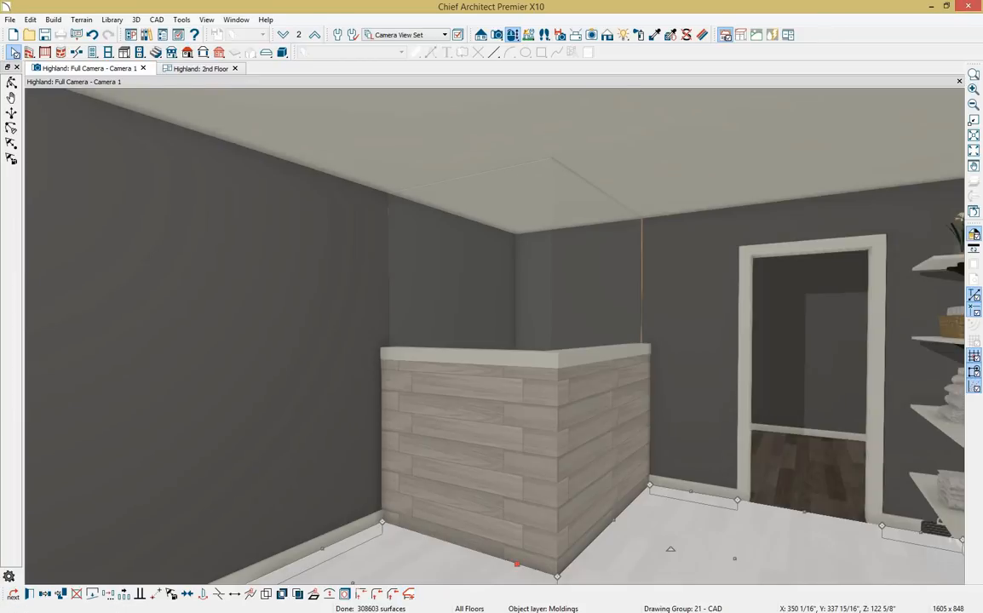
pyautogui.press('Escape')
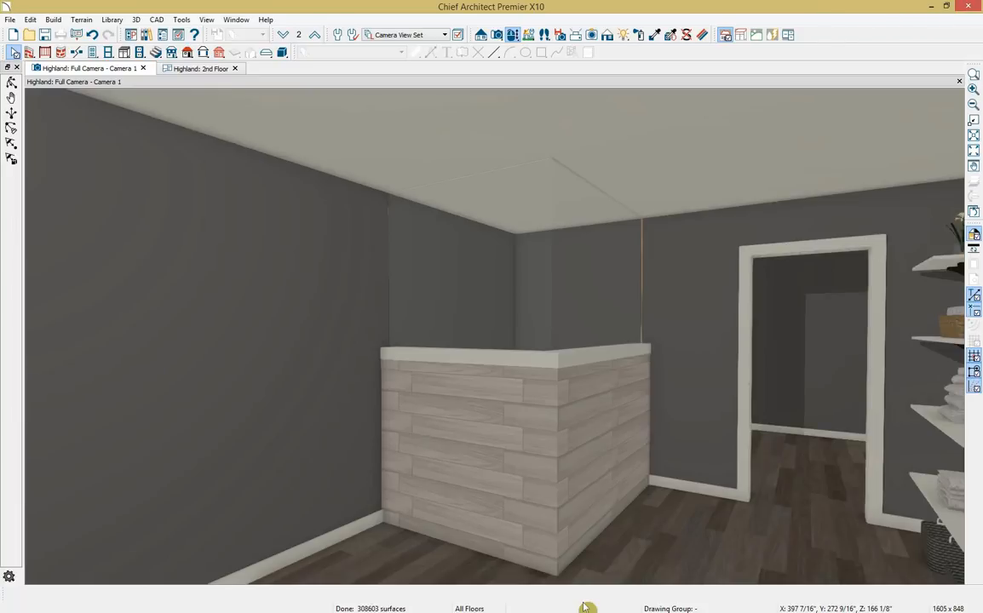
# Place a hinged door in the shower opening and orbit the camera to view it.
pyautogui.click(91, 53)
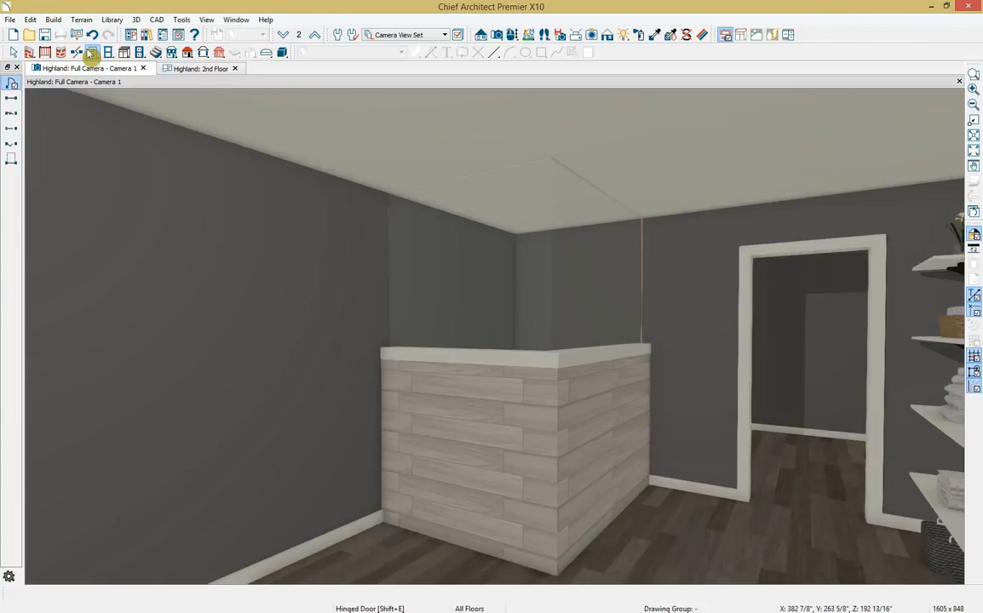
pyautogui.click(11, 85)
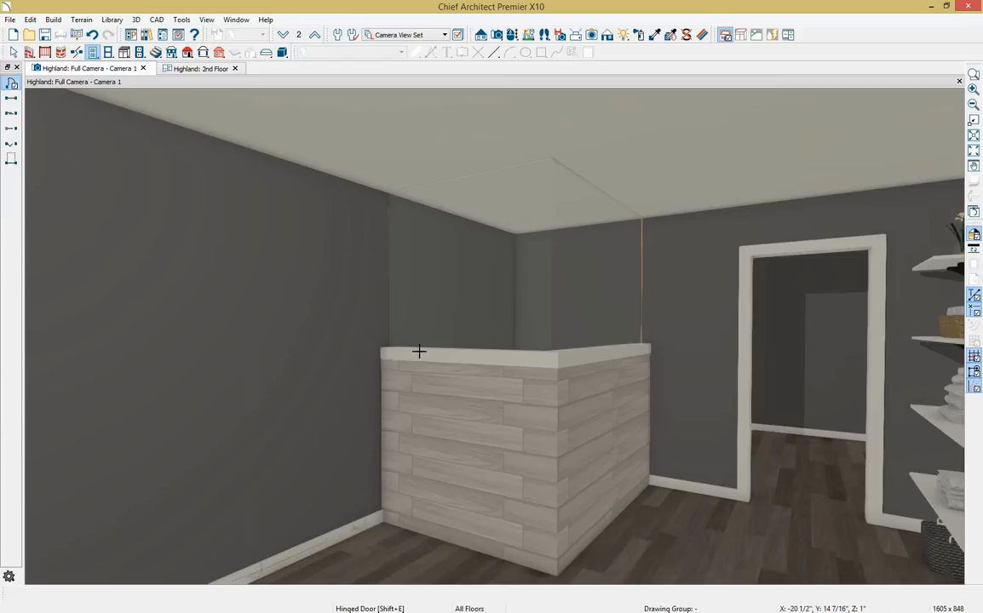
pyautogui.click(615, 406)
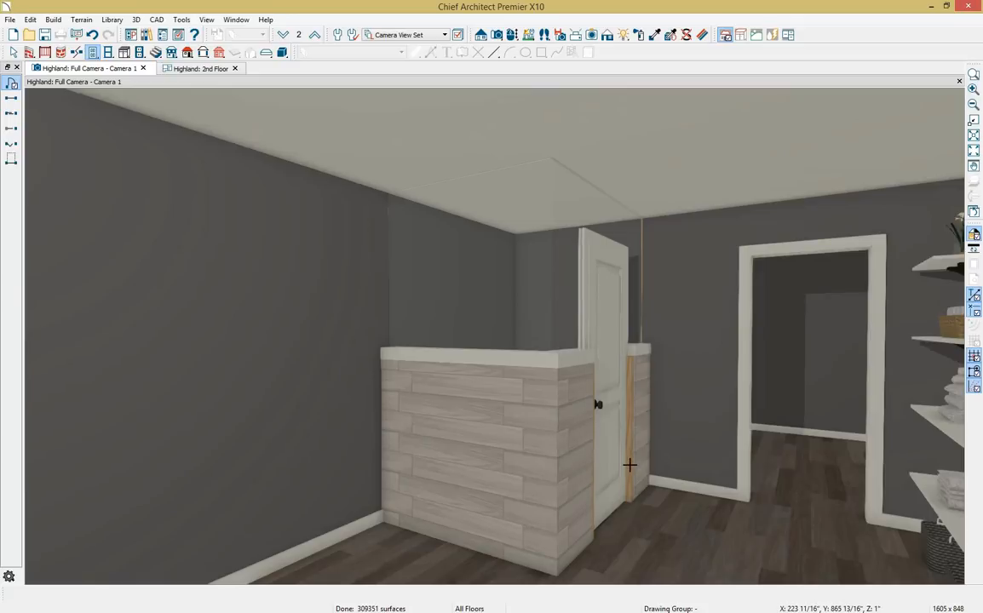
pyautogui.click(512, 34)
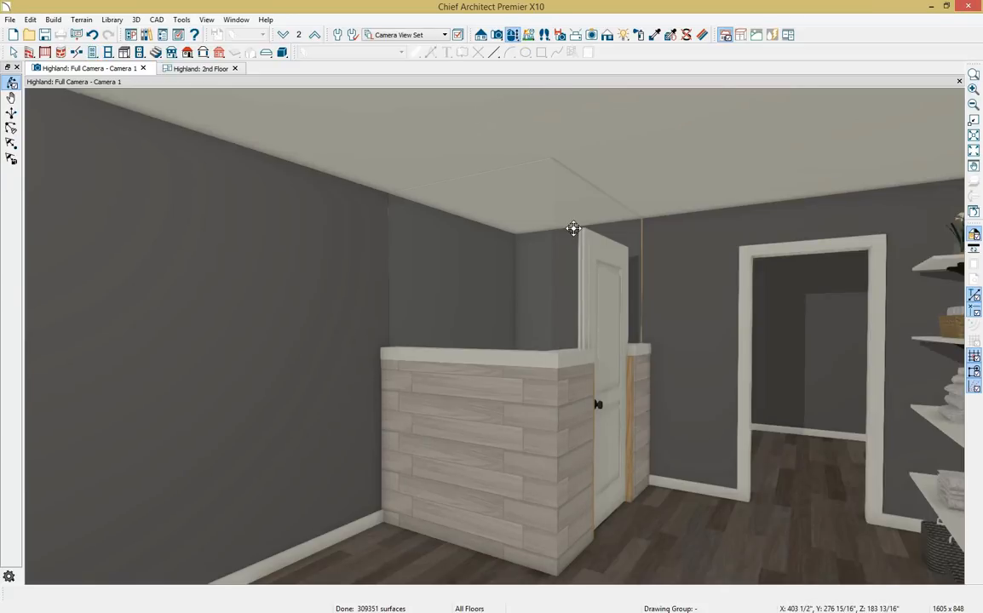
pyautogui.moveTo(574, 229); pyautogui.dragTo(533, 219)
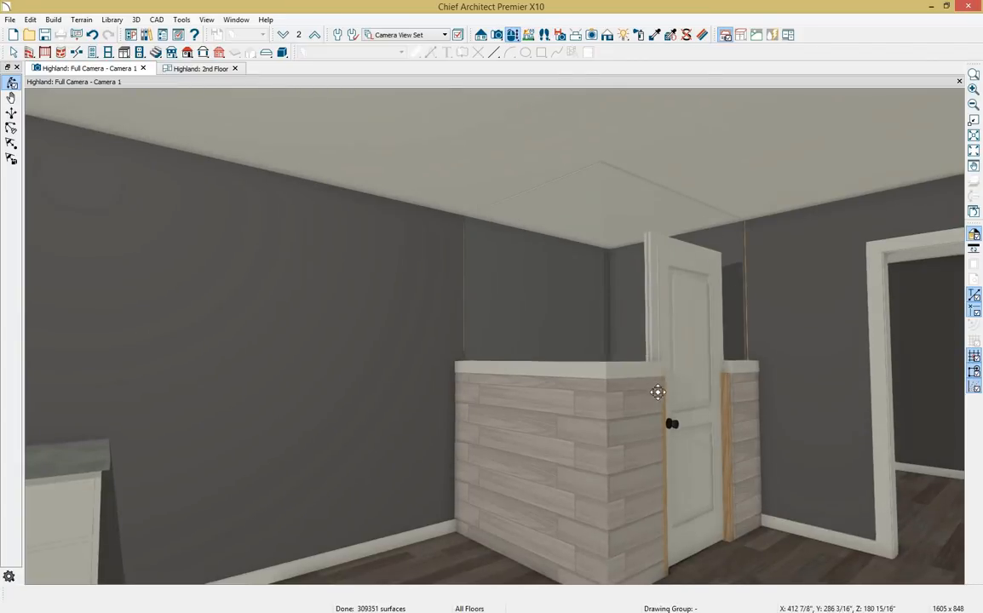
# Change the new shower door's style to Glass Slab.
pyautogui.press('space')
pyautogui.doubleClick(697, 412)
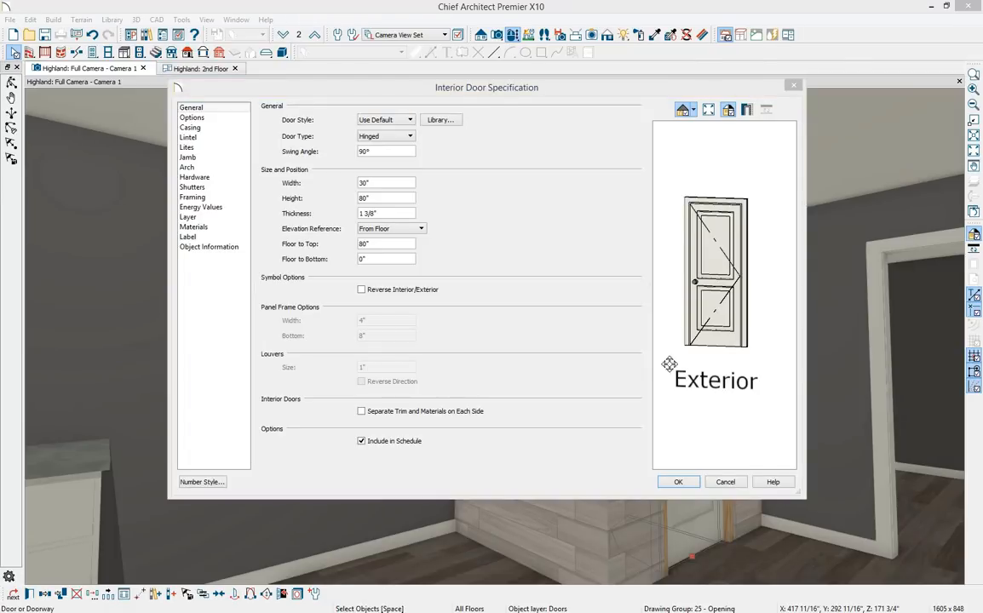
pyautogui.click(409, 120)
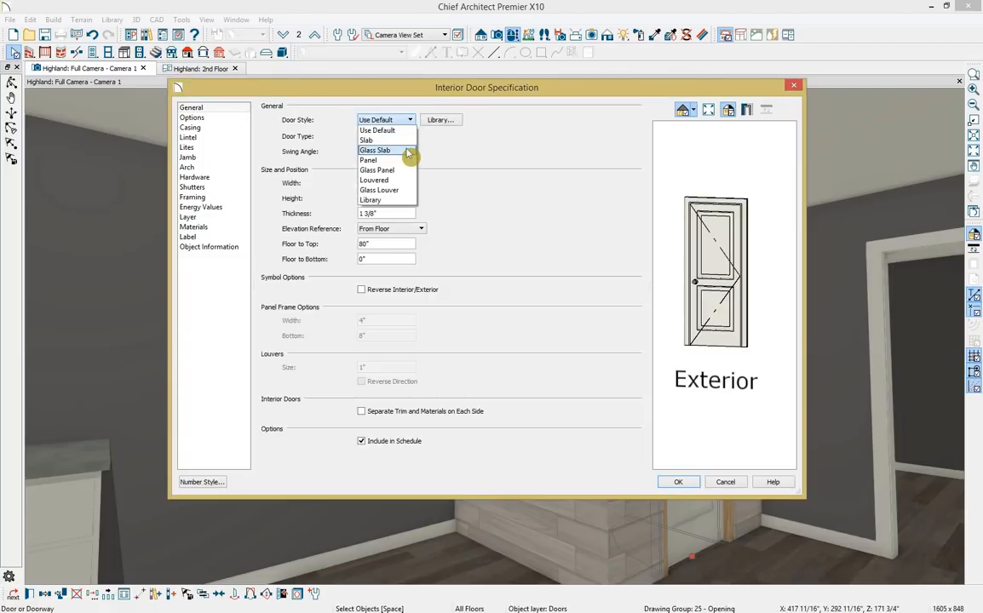
pyautogui.click(407, 150)
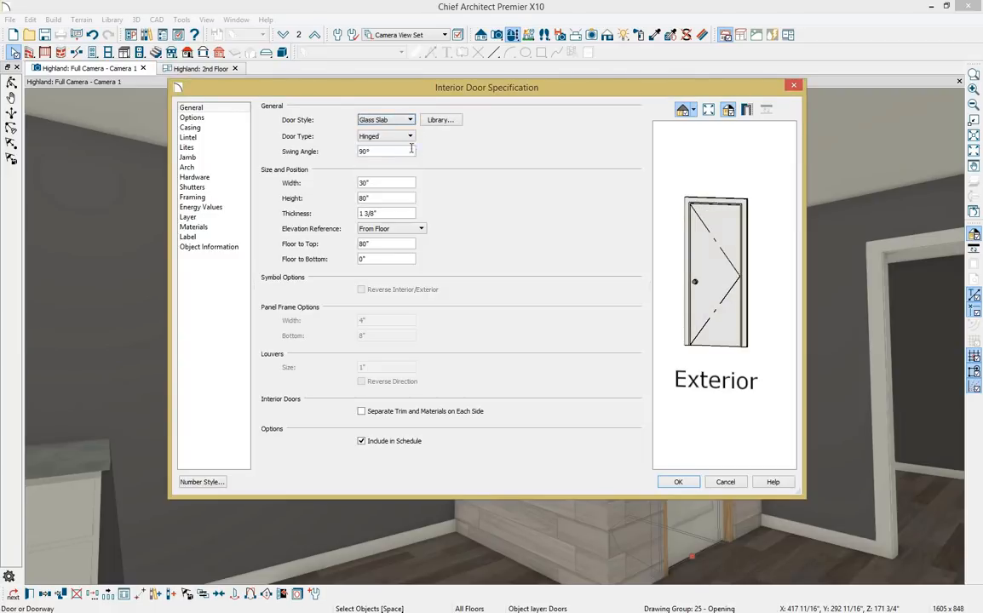
# Keep the door shown closed in 3D, let it swing both directions, and mark it tempered glass.
pyautogui.click(227, 120)
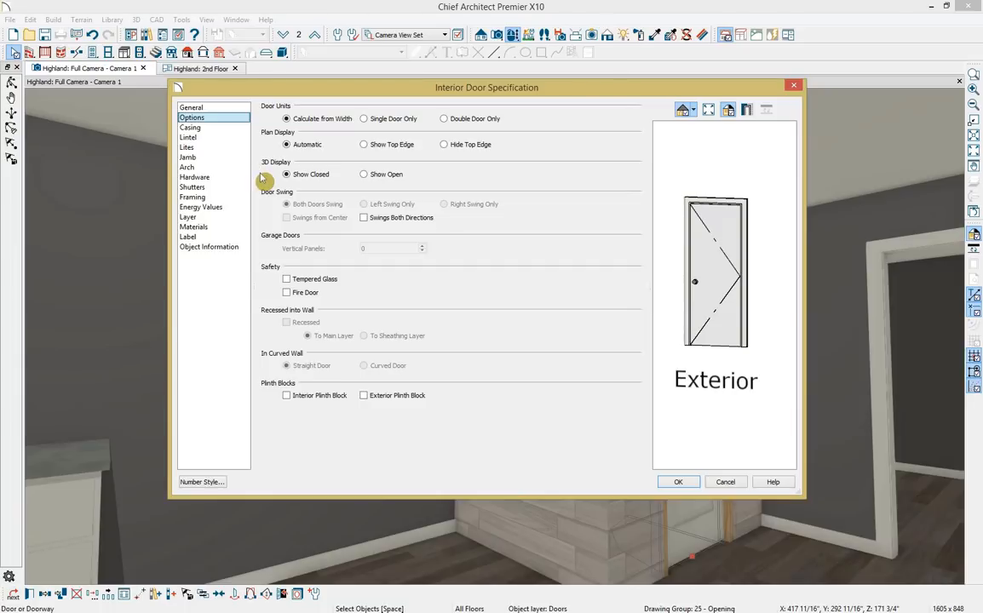
pyautogui.click(371, 175)
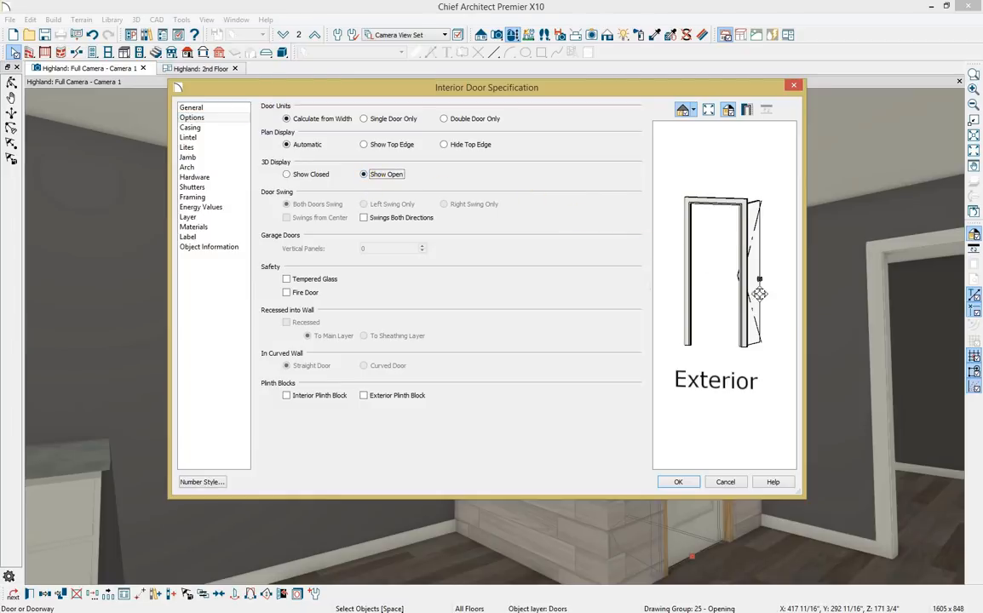
pyautogui.click(291, 177)
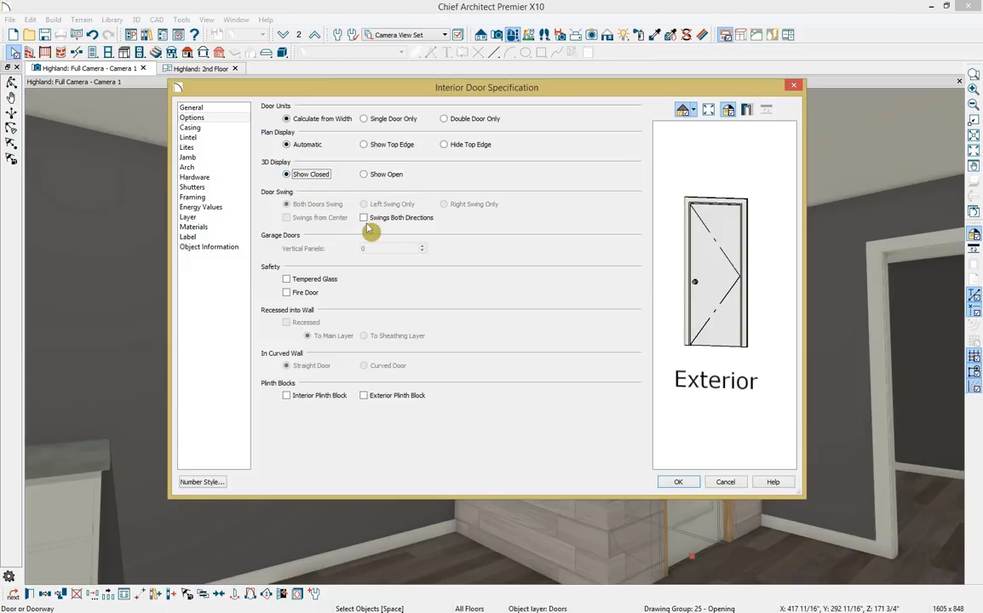
pyautogui.click(365, 219)
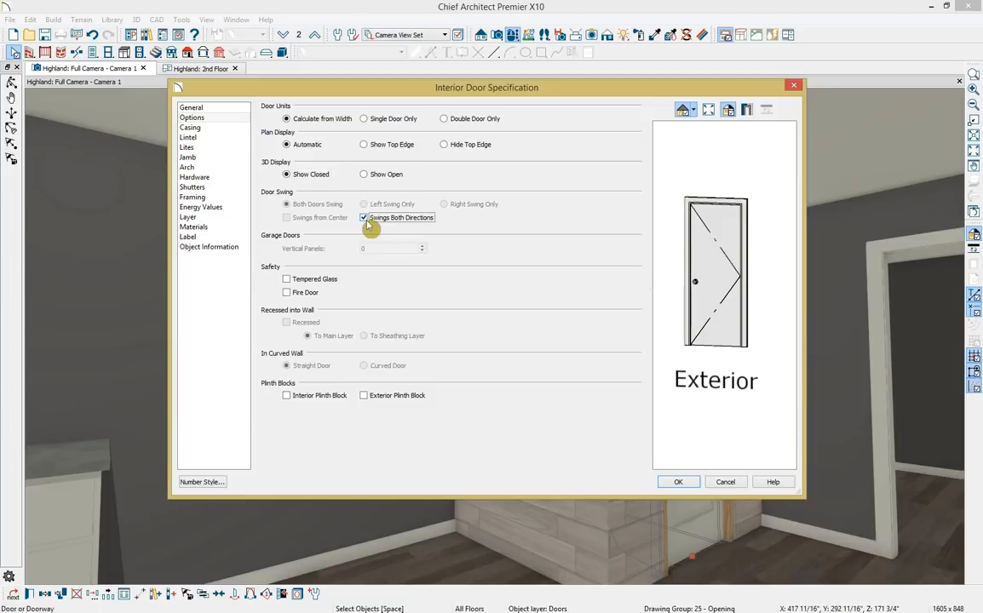
pyautogui.click(287, 280)
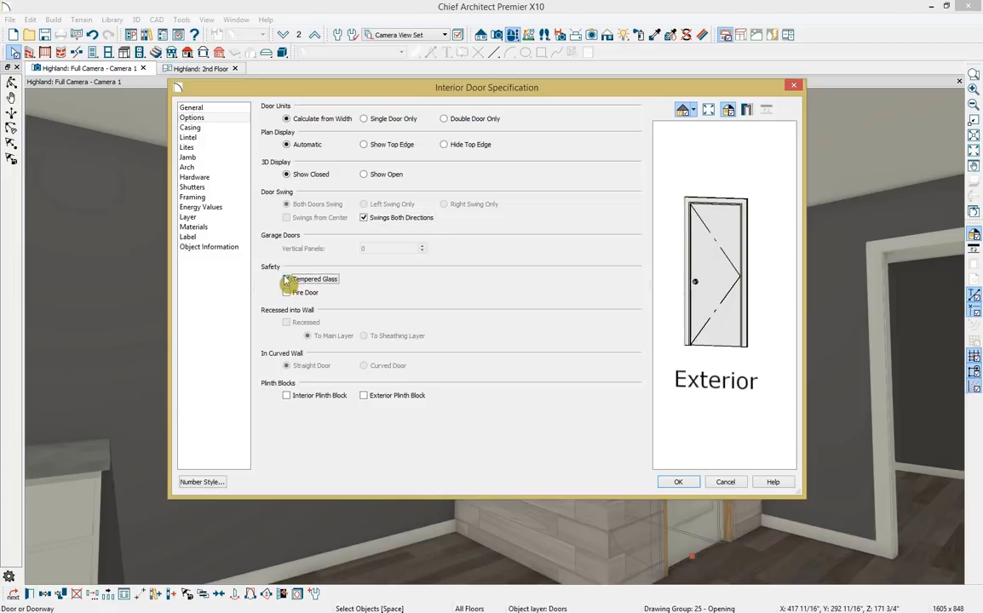
# Turn off the door's interior casing and bring up its hardware settings.
pyautogui.click(234, 128)
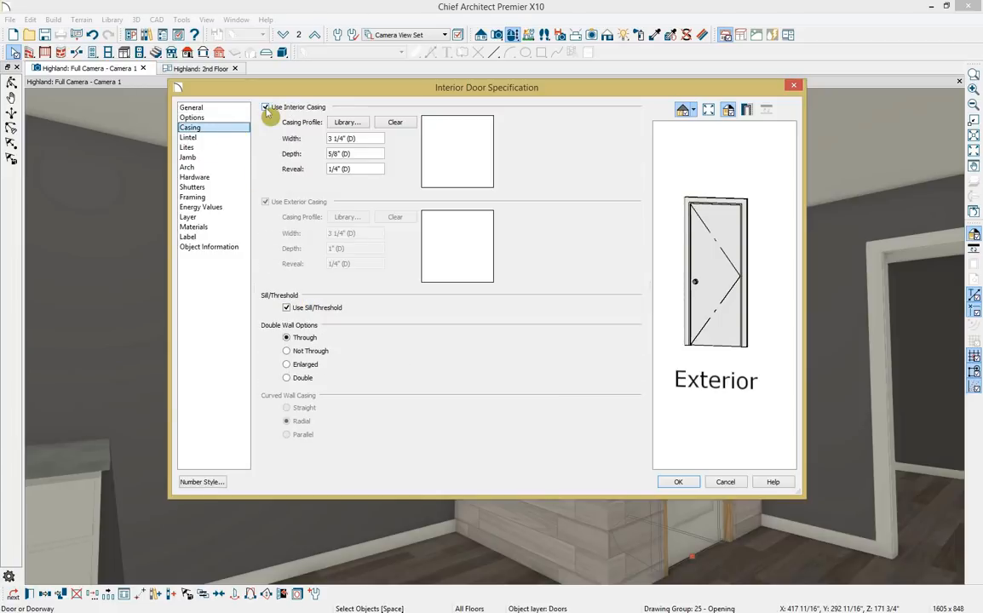
pyautogui.click(265, 108)
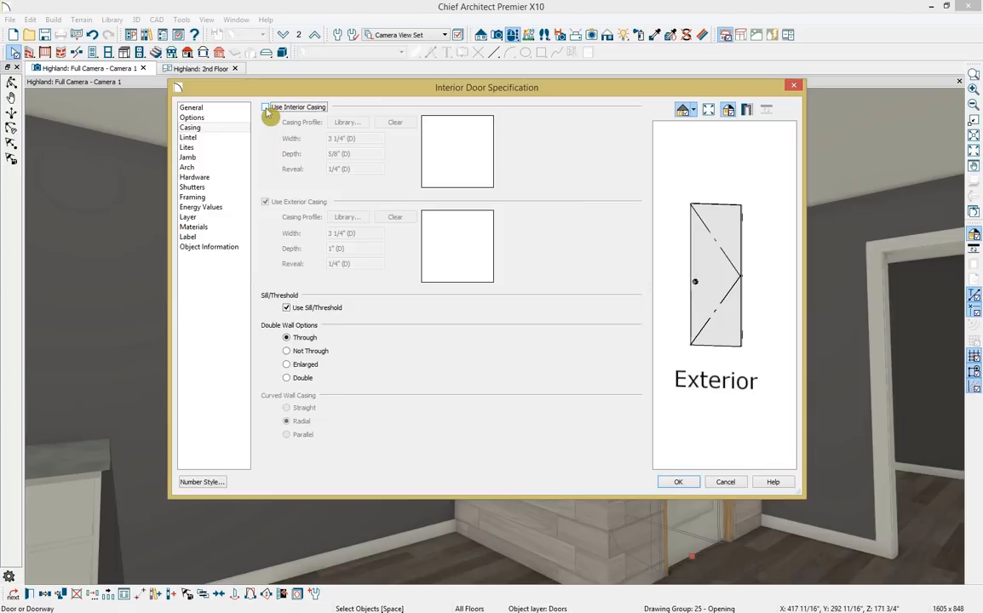
pyautogui.click(243, 178)
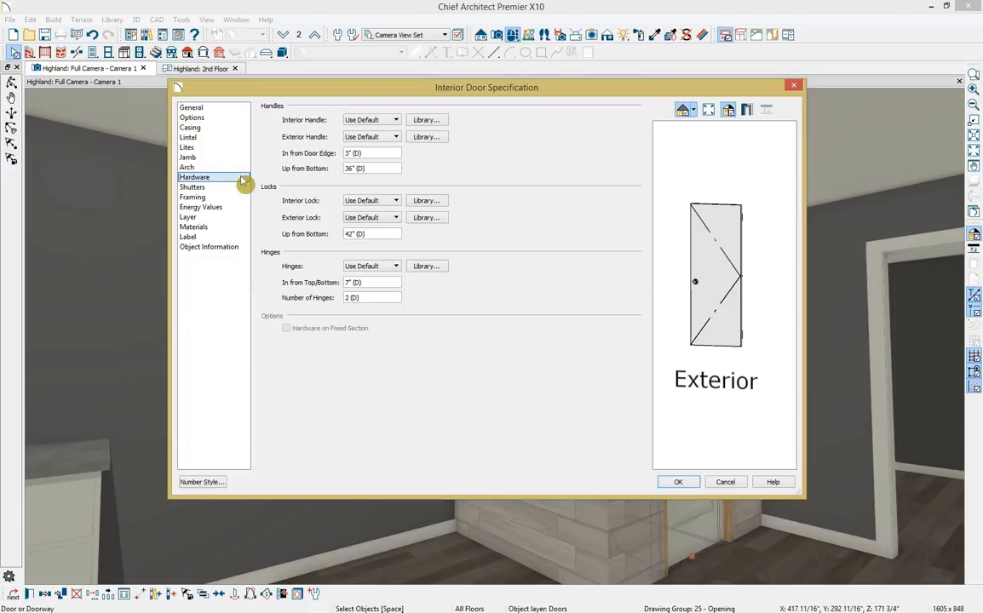
# Set the interior handle to Commercial Pull Handle (no plate) from the Door Hardware catalog.
pyautogui.click(437, 123)
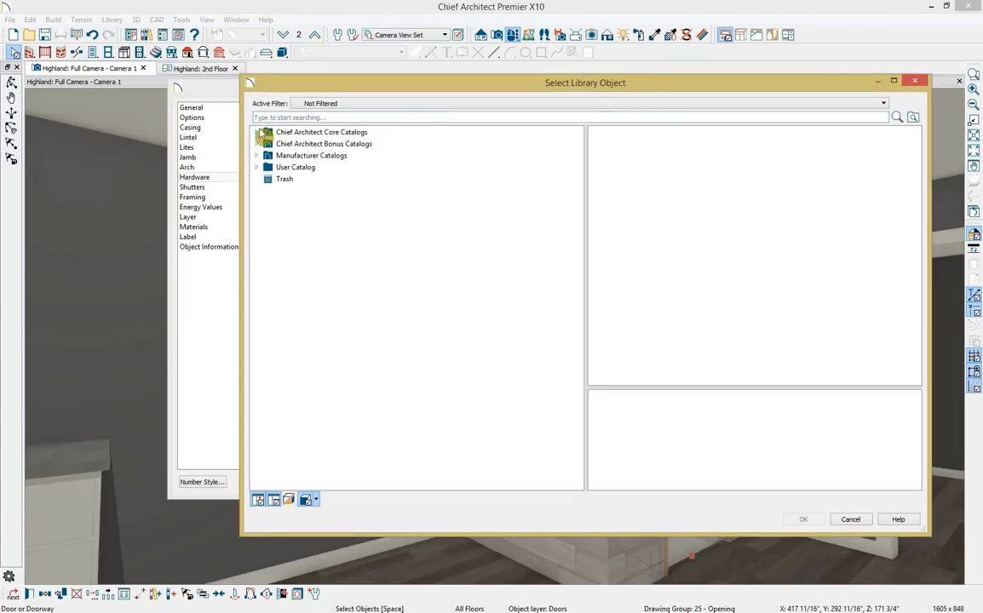
pyautogui.click(258, 133)
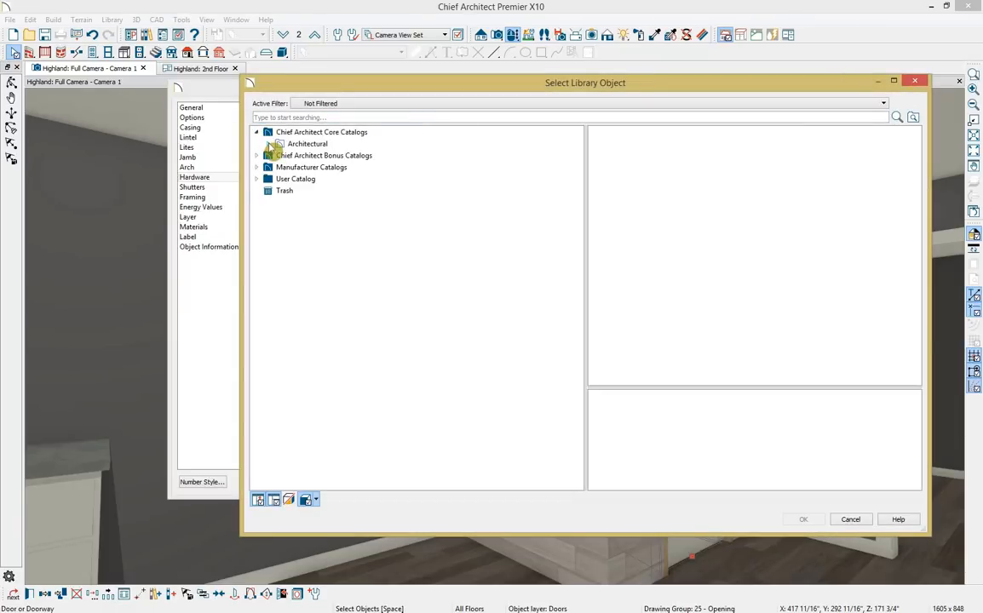
pyautogui.click(268, 144)
pyautogui.click(280, 156)
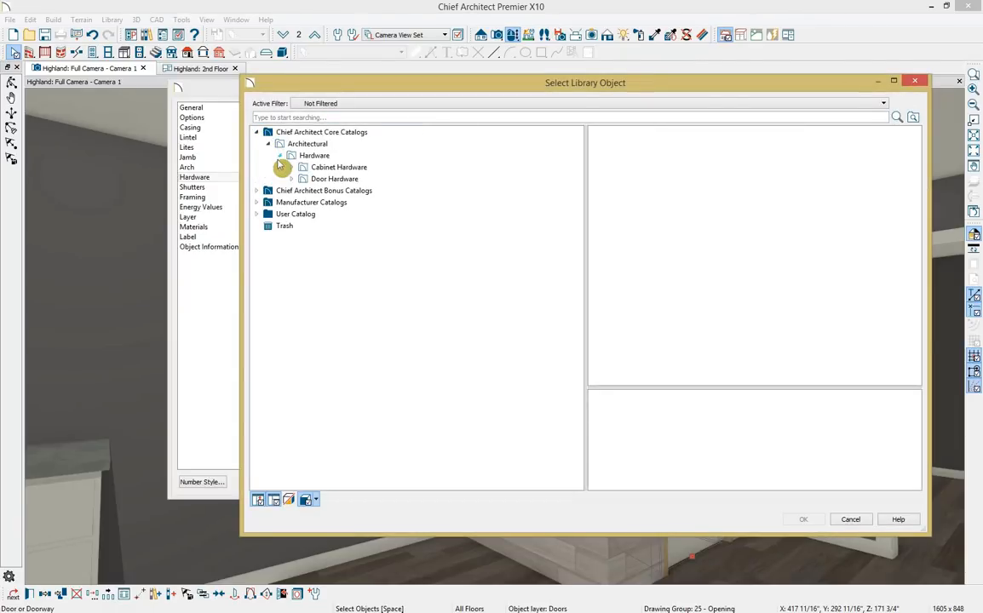
pyautogui.click(291, 178)
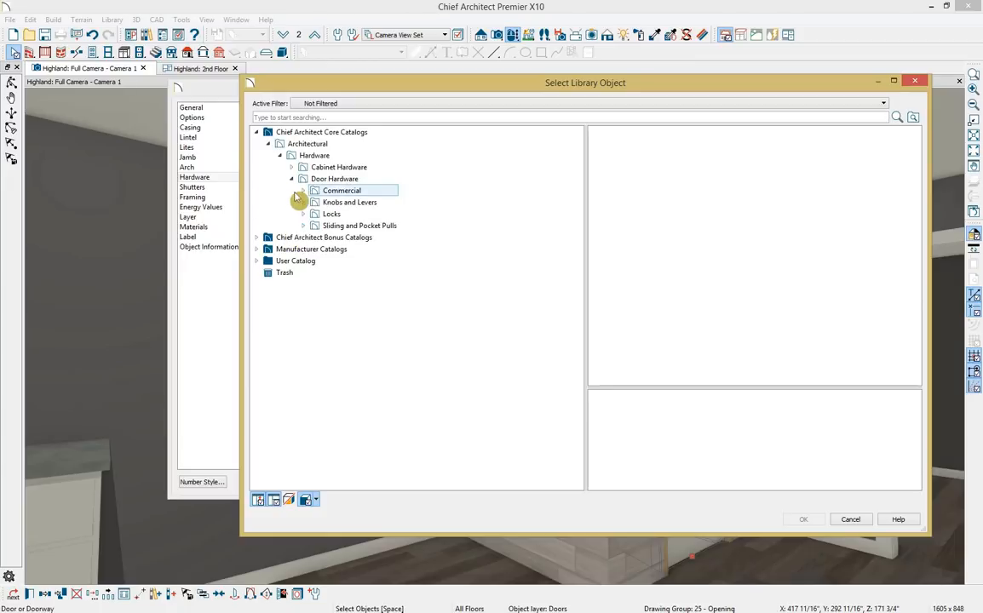
pyautogui.click(303, 190)
pyautogui.click(342, 260)
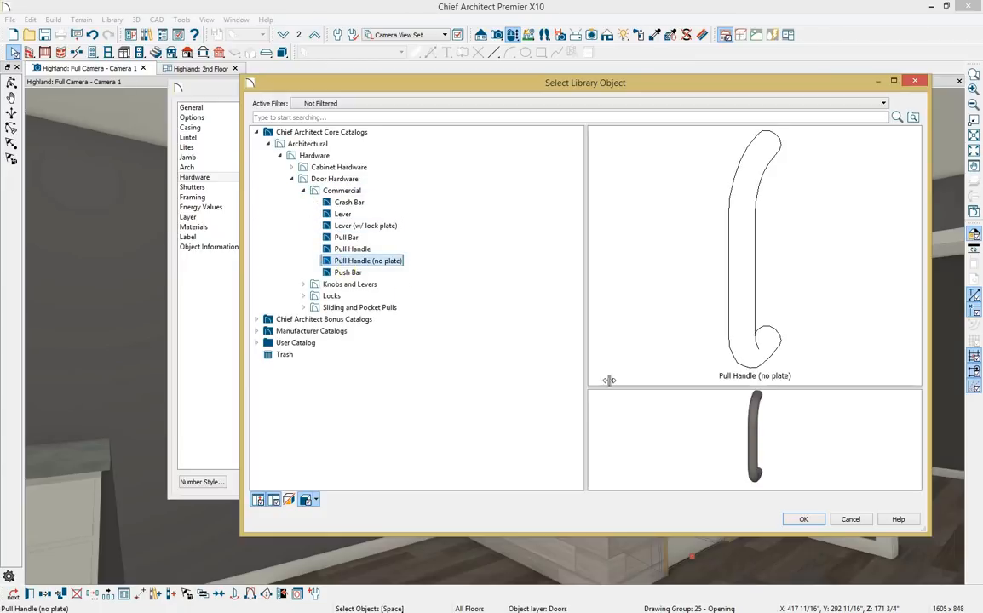
pyautogui.click(805, 519)
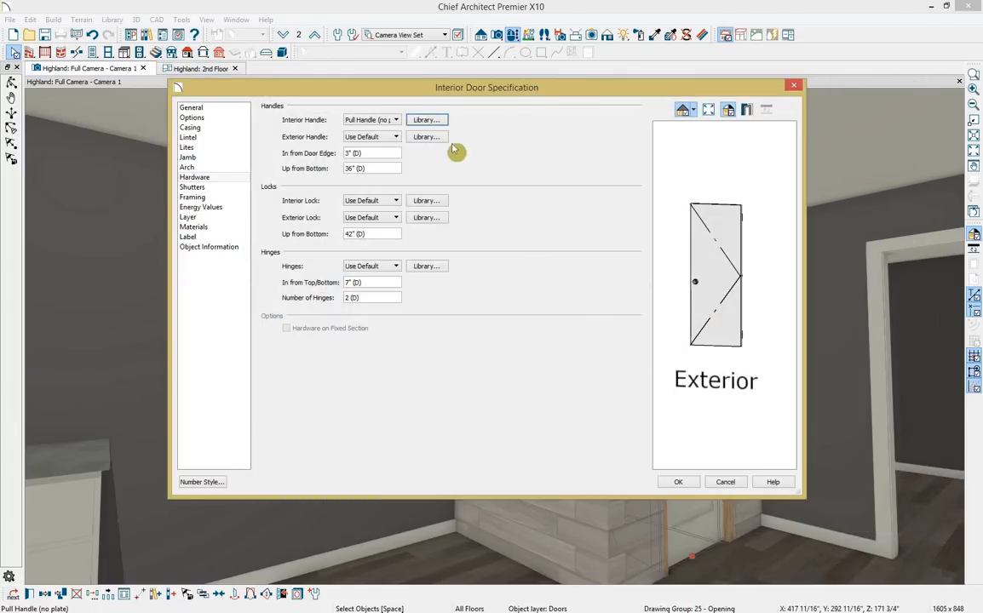
# Set the exterior handle to Pull Handle (no plate) as well and apply the door changes.
pyautogui.click(417, 137)
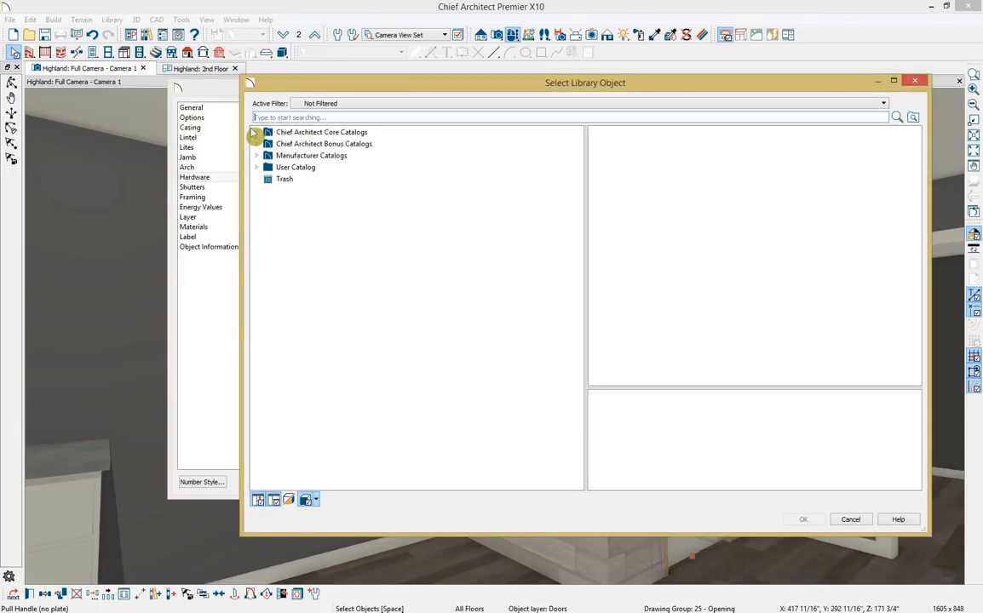
pyautogui.click(257, 132)
pyautogui.click(268, 145)
pyautogui.click(274, 156)
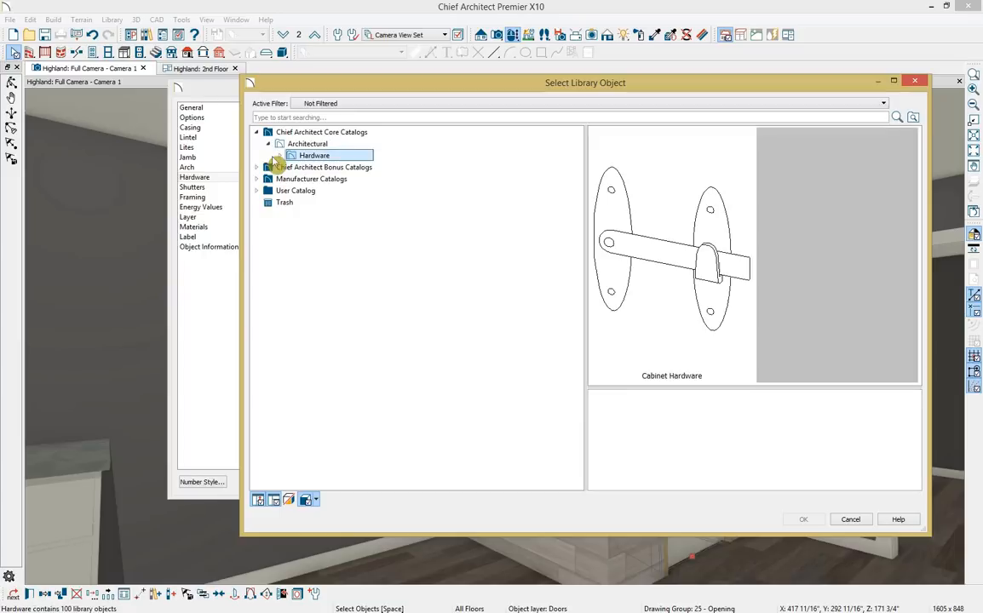
pyautogui.click(279, 156)
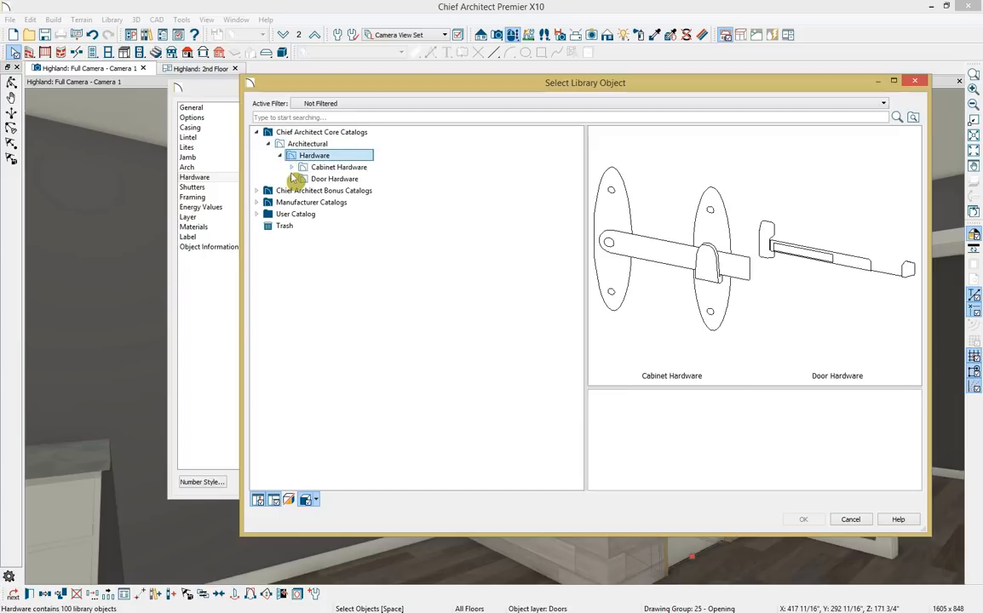
pyautogui.click(292, 179)
pyautogui.click(302, 191)
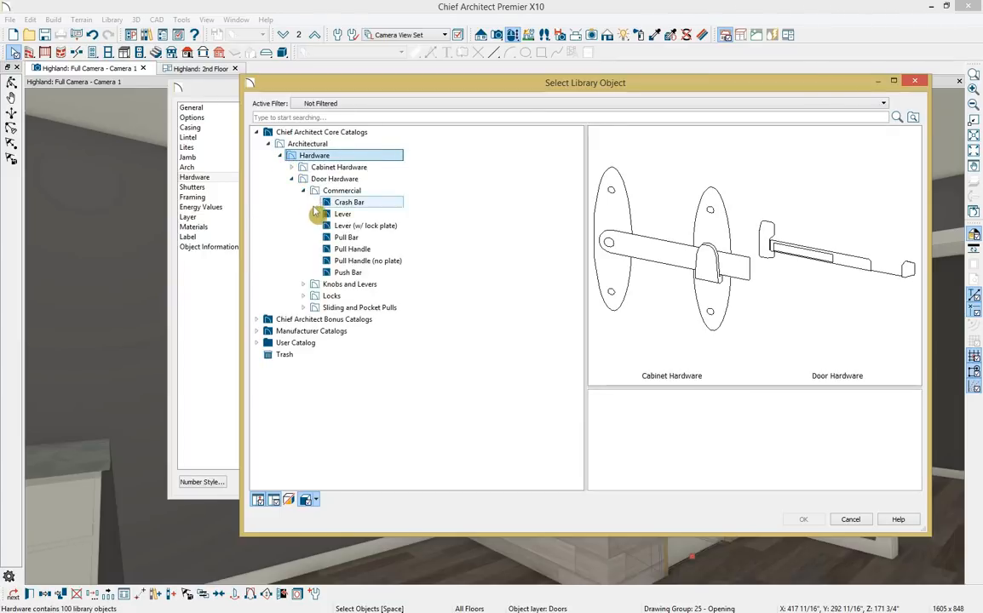
pyautogui.click(340, 260)
pyautogui.click(803, 520)
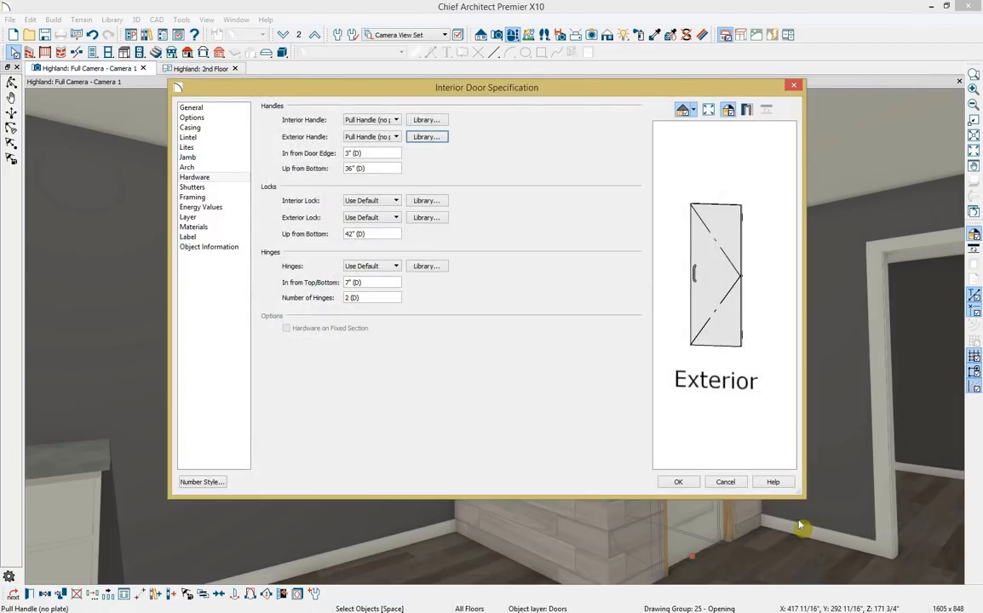
pyautogui.click(678, 483)
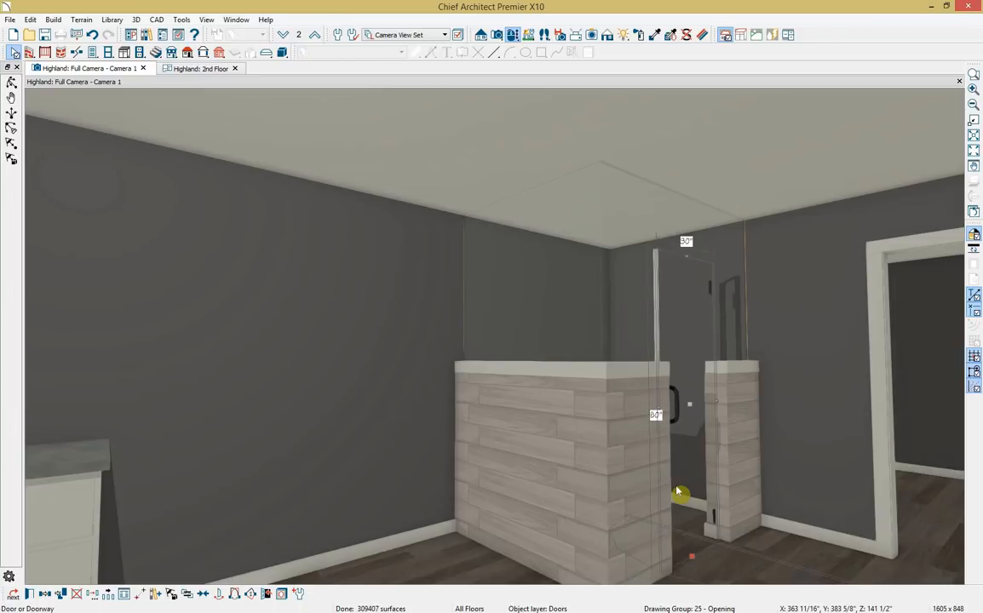
# Flip the shower door's hinge side and dock the 2nd Floor plan left of the 3D view.
pyautogui.click(237, 595)
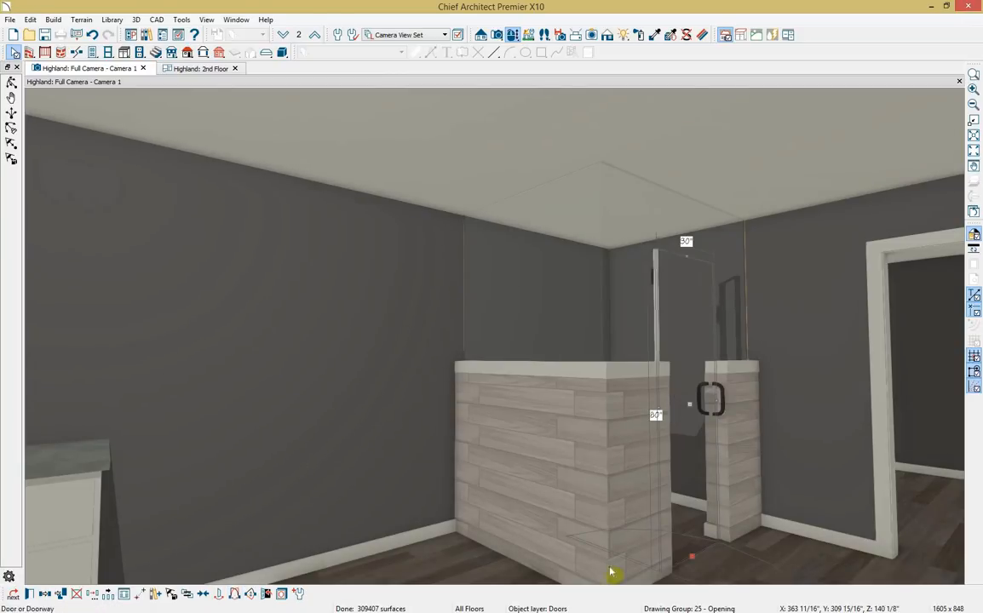
pyautogui.scroll(4, 709, 418)
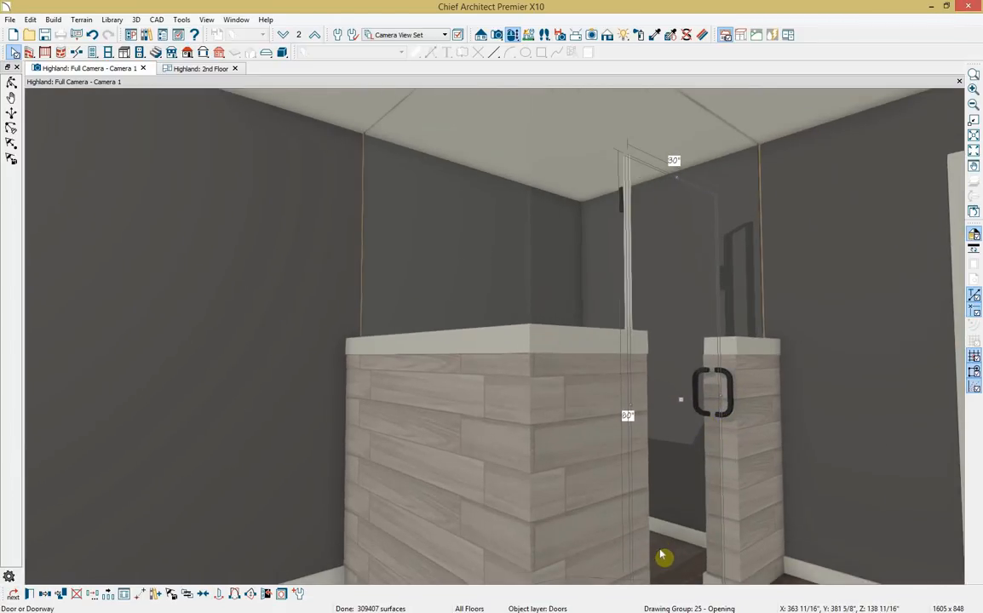
pyautogui.moveTo(662, 554); pyautogui.dragTo(453, 447, button='middle')
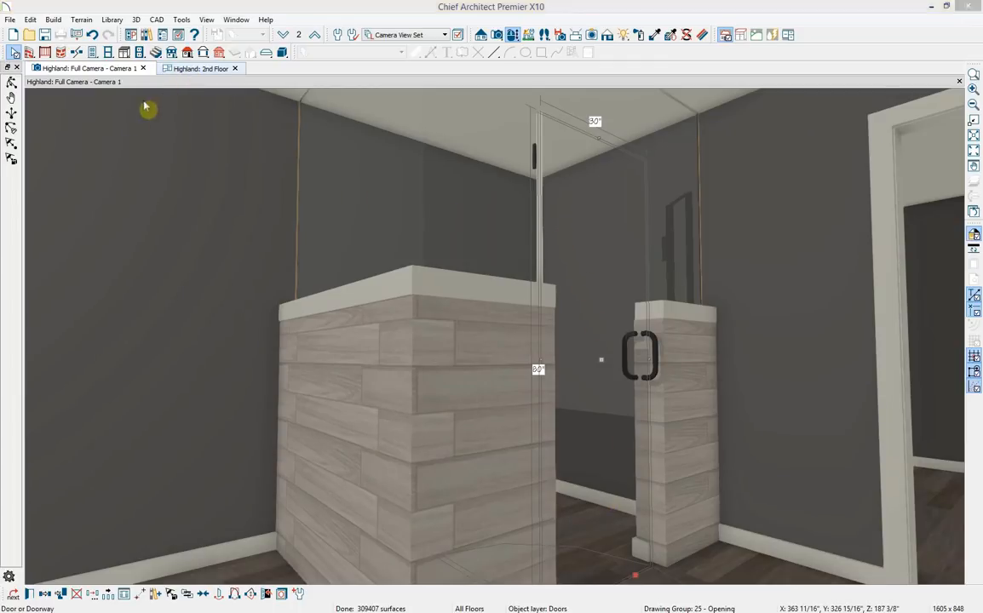
pyautogui.moveTo(144, 105); pyautogui.dragTo(87, 330)
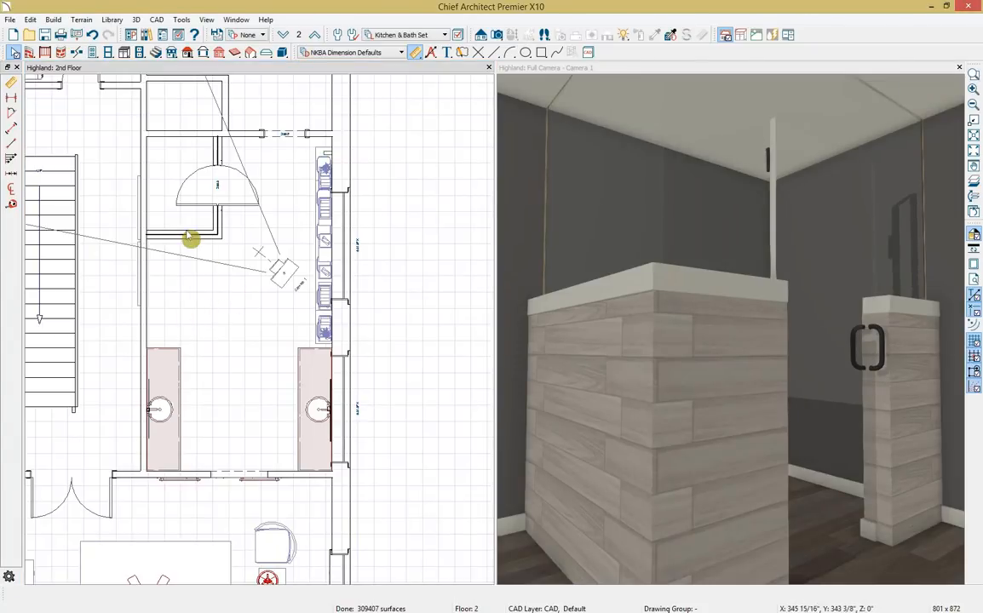
# Zoom the plan to the master bath, select the room and open its Room Specification.
pyautogui.scroll(4, 187, 233)
pyautogui.moveTo(186, 231); pyautogui.dragTo(193, 435, button='middle')
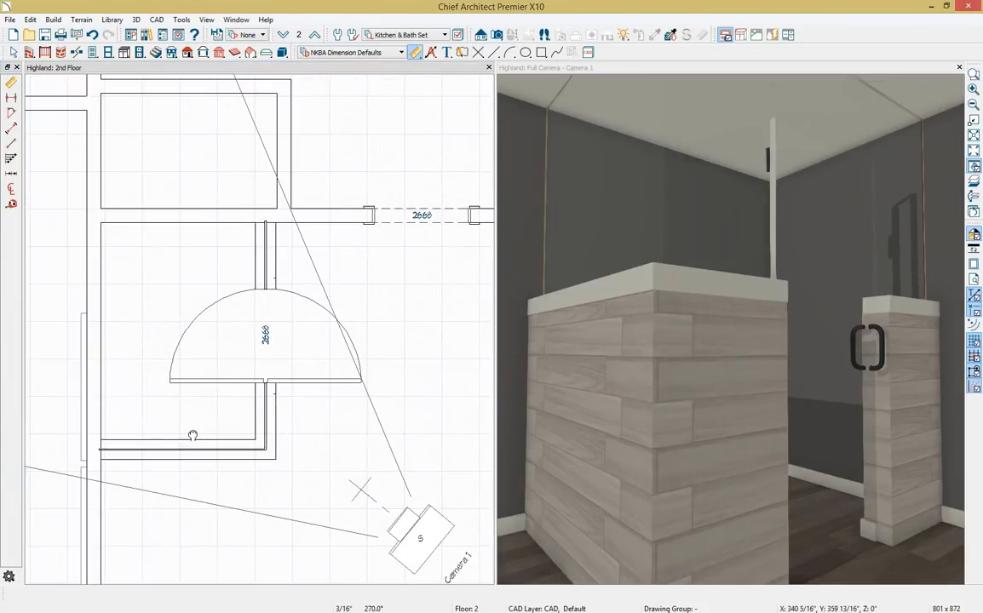
pyautogui.click(148, 275)
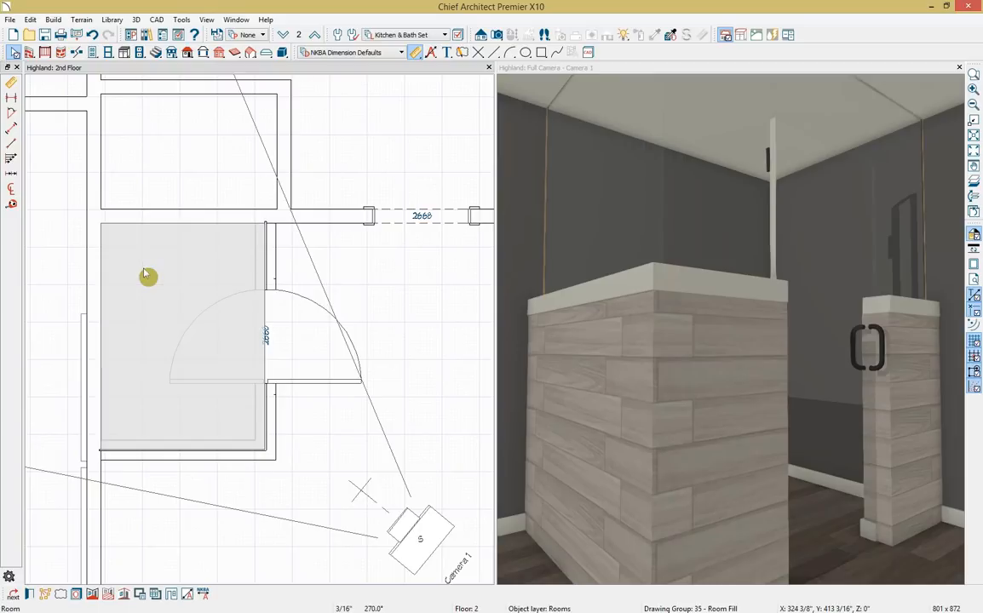
pyautogui.doubleClick(146, 274)
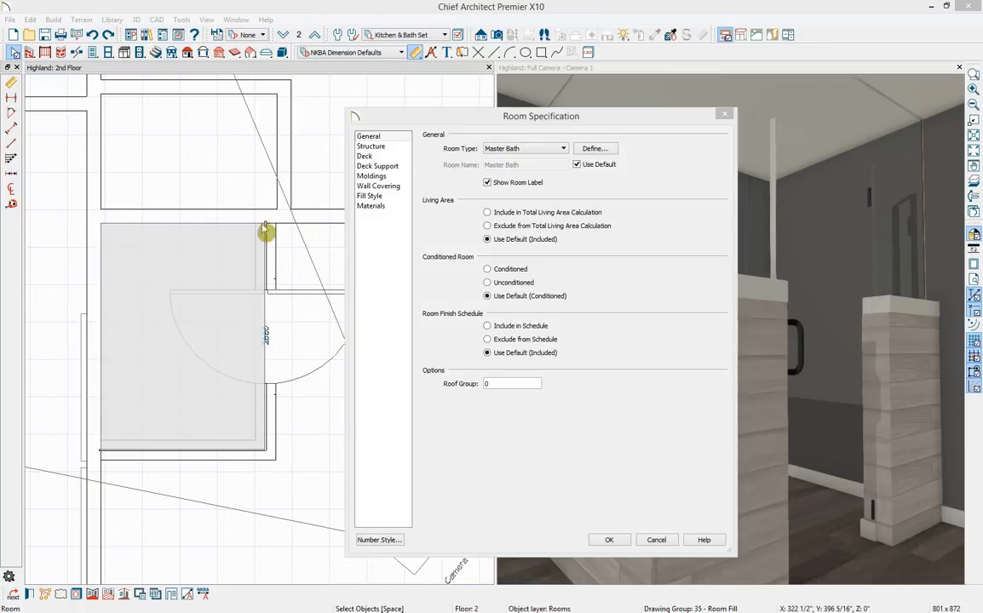
# Stop using the floor default moldings and delete the Default Base Molding profile.
pyautogui.click(372, 175)
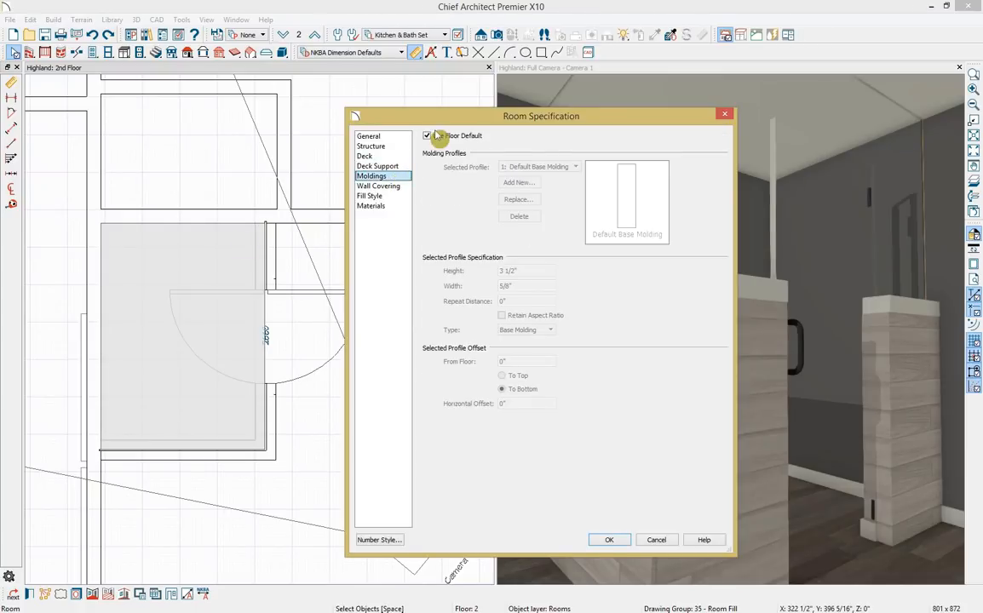
pyautogui.click(430, 136)
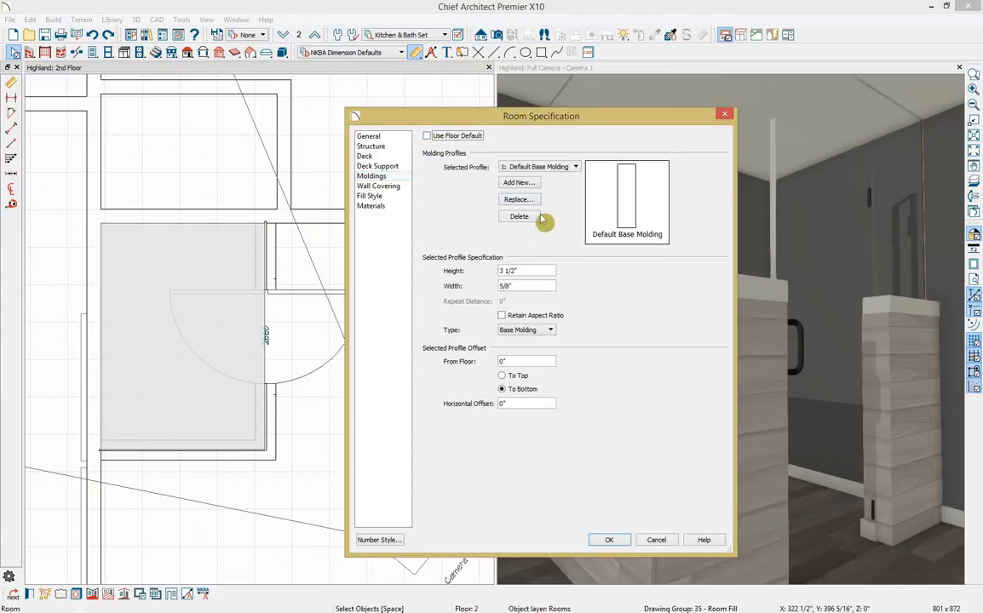
pyautogui.click(538, 218)
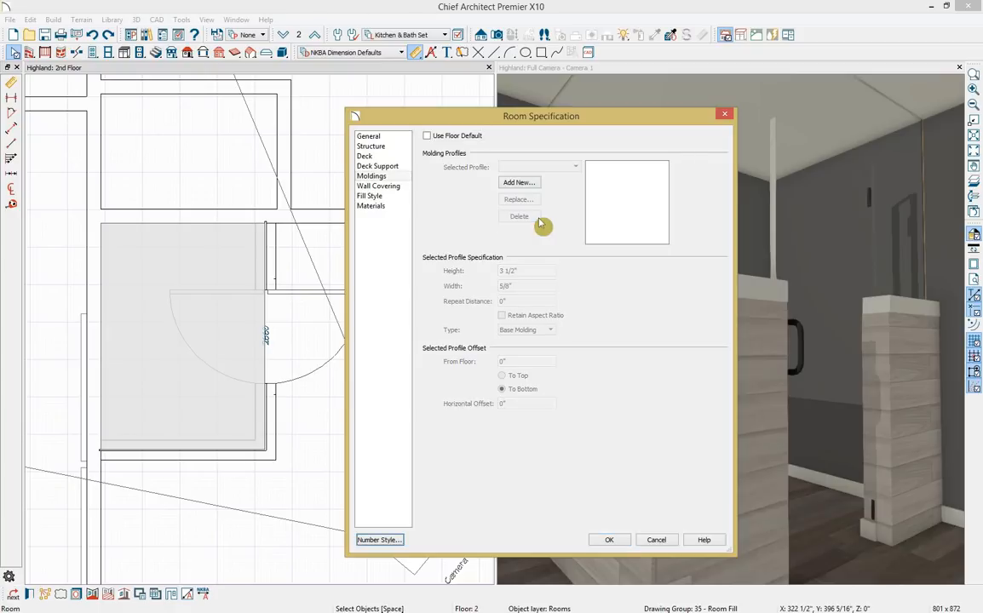
# Change the room's Floor Finish to Castle Rock AD03 tile and apply the changes.
pyautogui.click(378, 209)
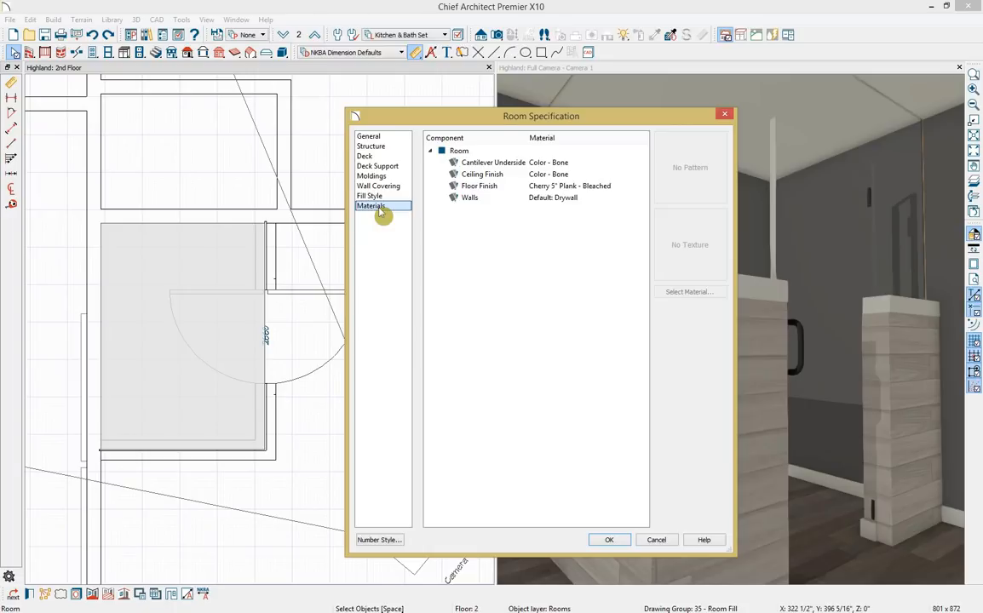
pyautogui.click(556, 185)
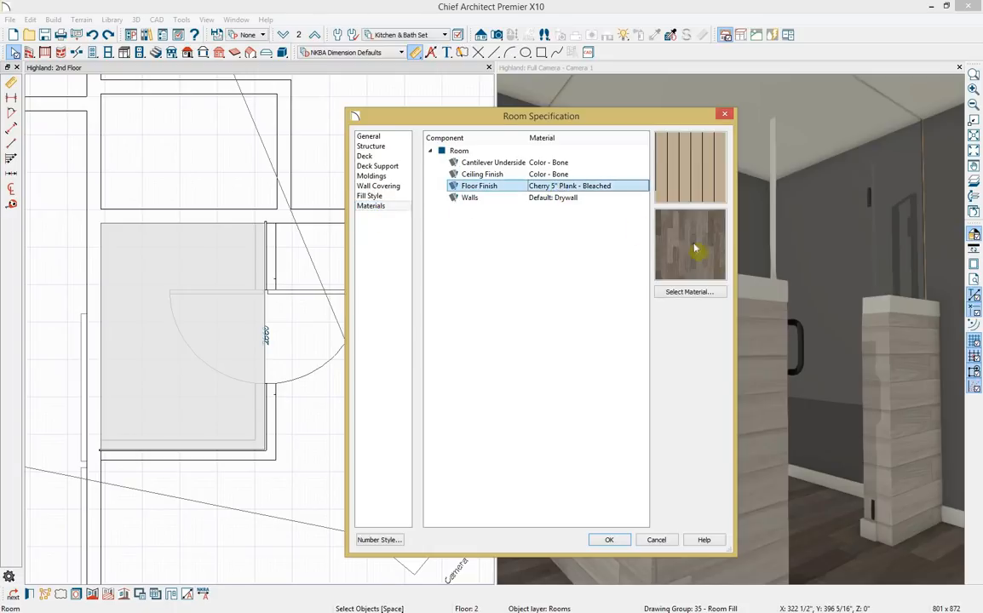
pyautogui.click(706, 293)
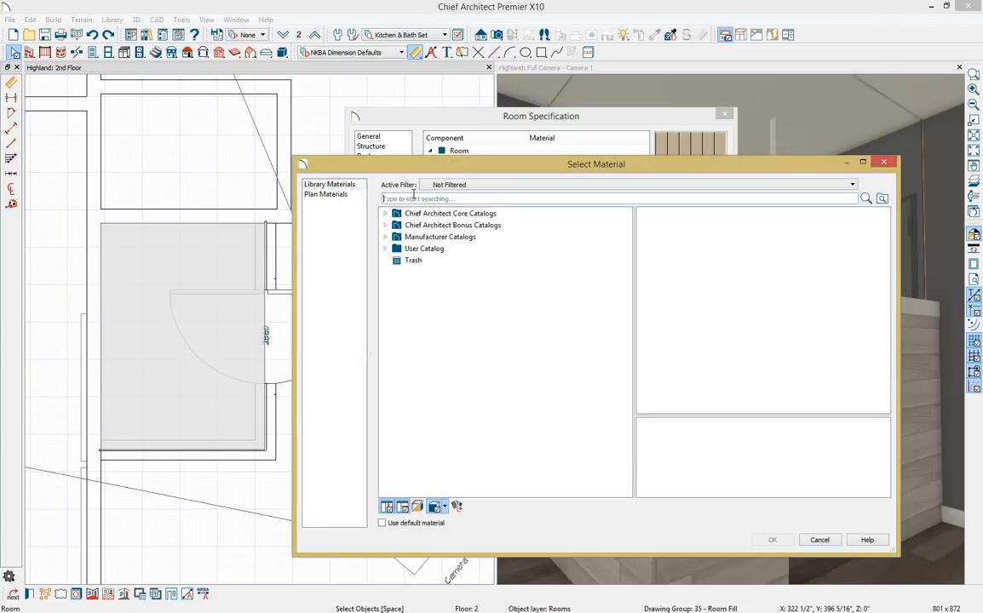
pyautogui.write('castel')
pyautogui.press('BackSpace')
pyautogui.write('le rock')
pyautogui.press('Return')
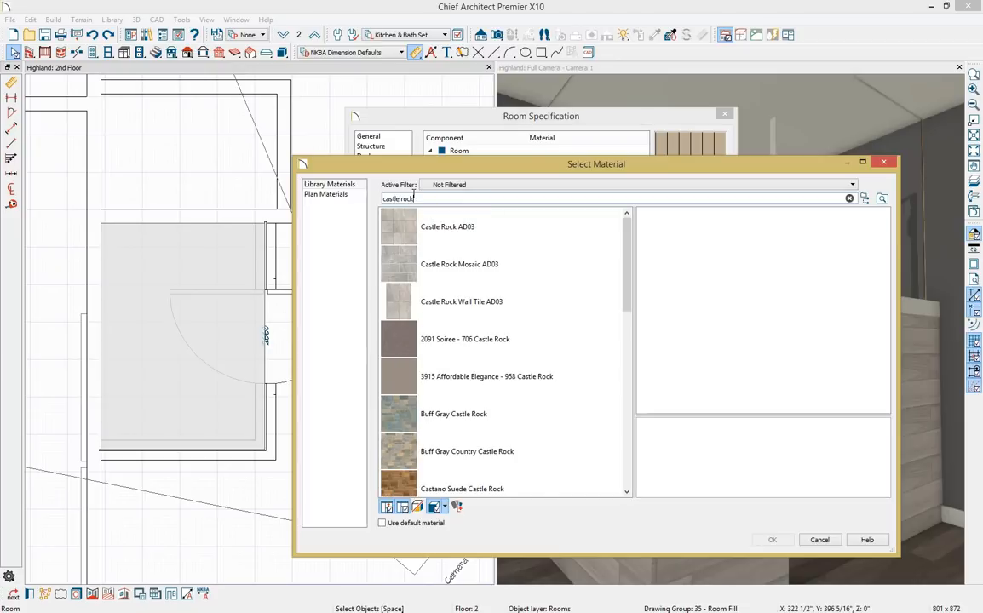
pyautogui.click(404, 242)
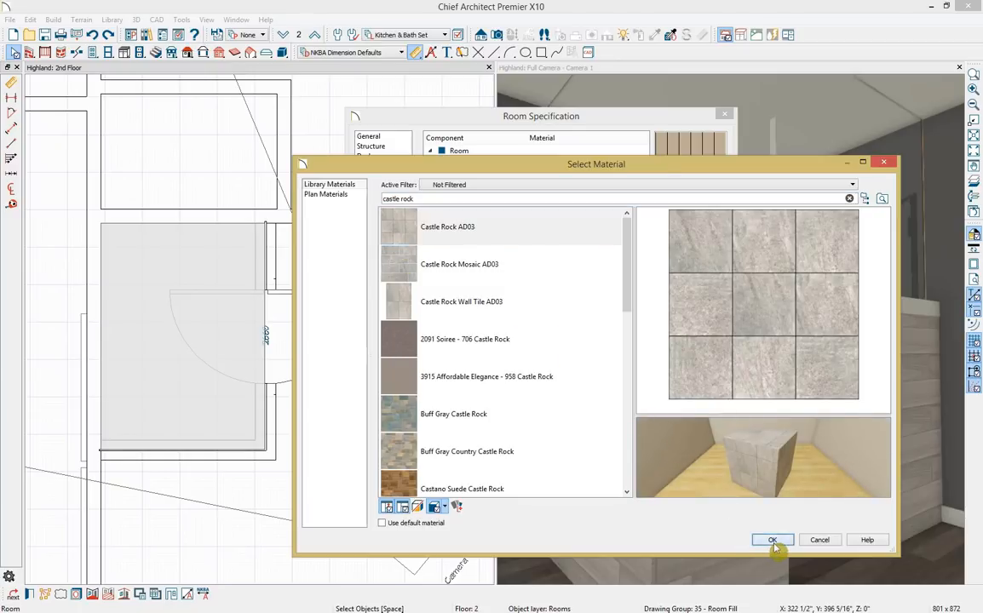
pyautogui.click(771, 541)
pyautogui.click(595, 540)
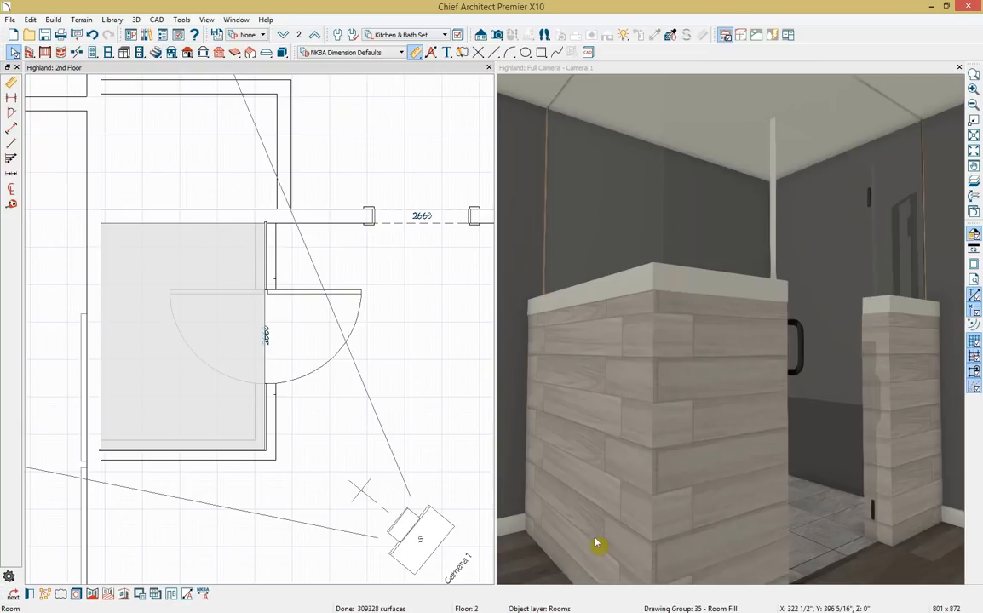
# Paint the shower walls room-wide with Rovere J301 from the Bathroom X10 user catalog.
pyautogui.moveTo(669, 503); pyautogui.dragTo(756, 514)
pyautogui.moveTo(757, 514); pyautogui.dragTo(696, 540, button='middle')
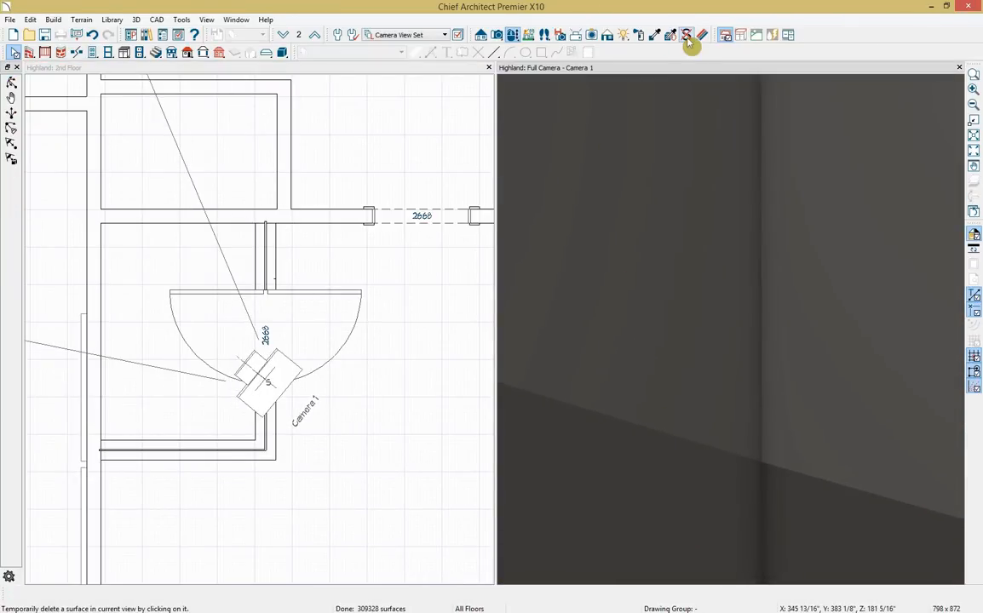
pyautogui.click(639, 36)
pyautogui.click(622, 234)
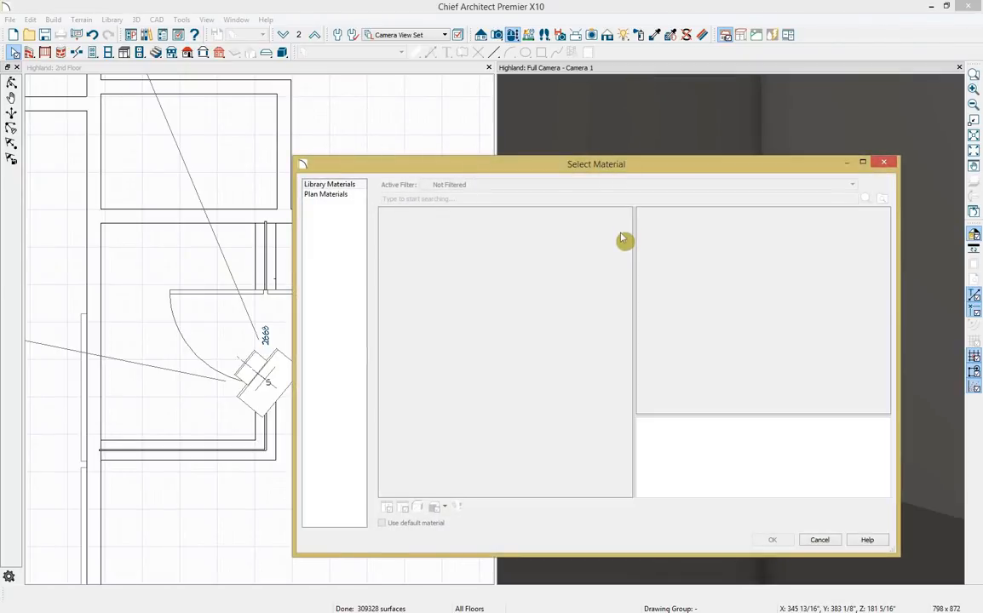
pyautogui.click(386, 251)
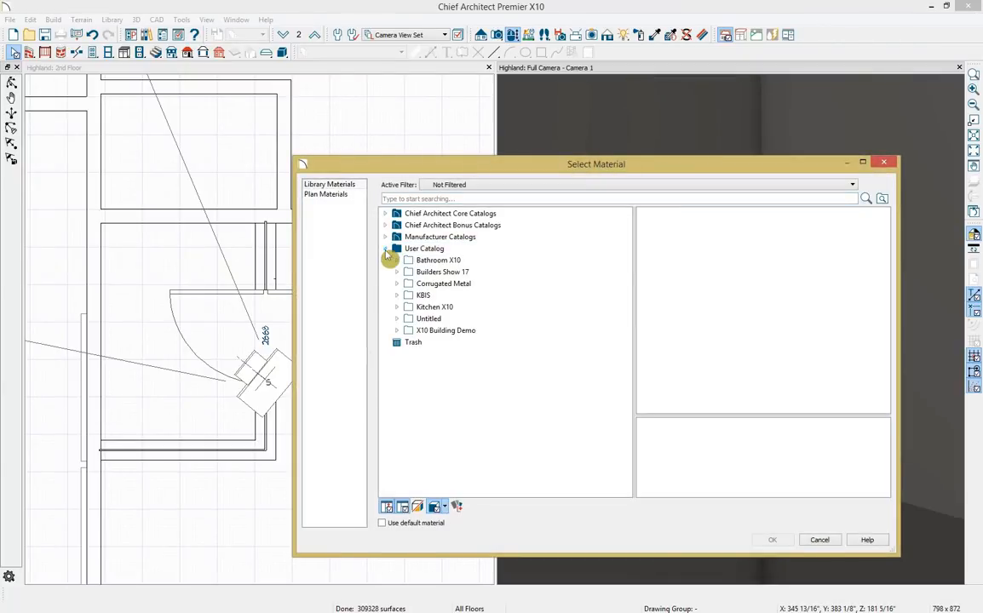
pyautogui.click(397, 260)
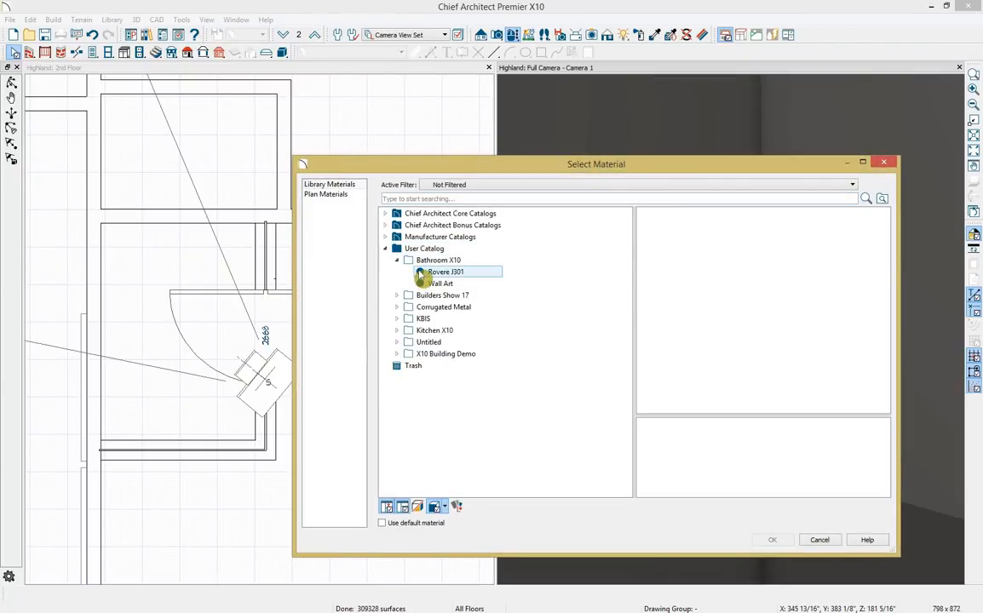
pyautogui.click(770, 540)
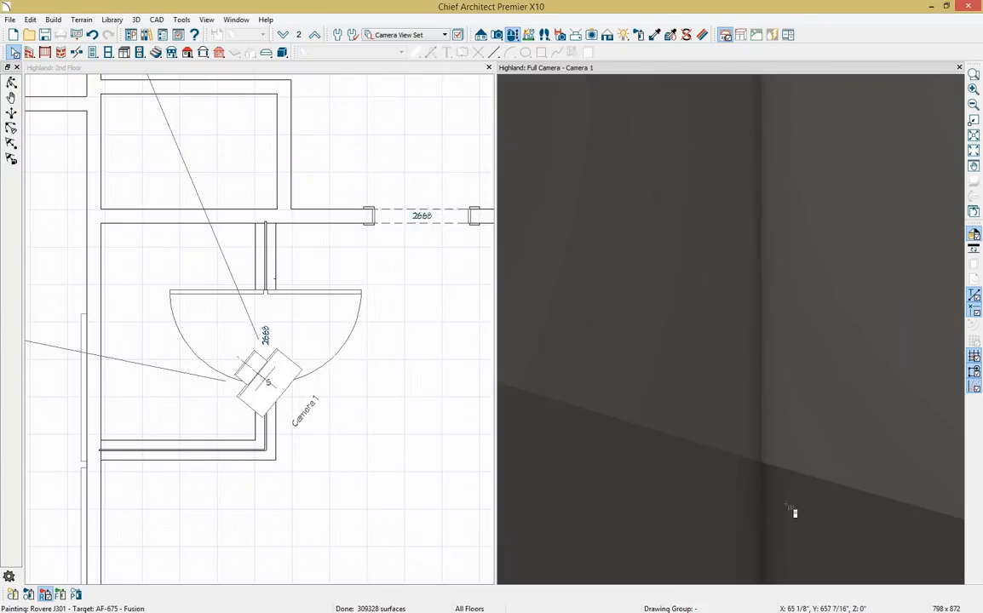
pyautogui.click(886, 336)
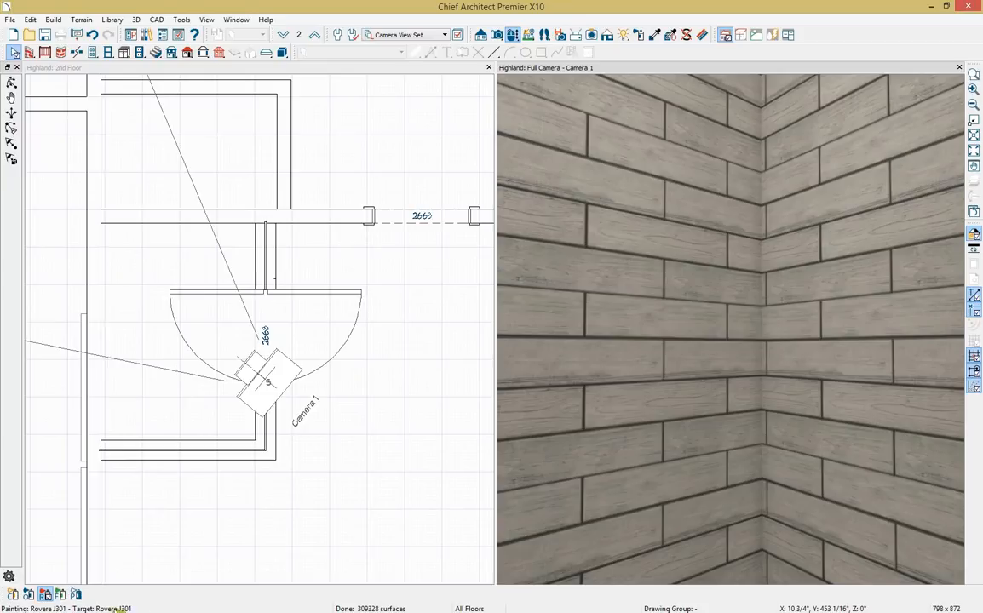
pyautogui.click(44, 595)
pyautogui.scroll(-6, 764, 442)
pyautogui.scroll(-4, 767, 452)
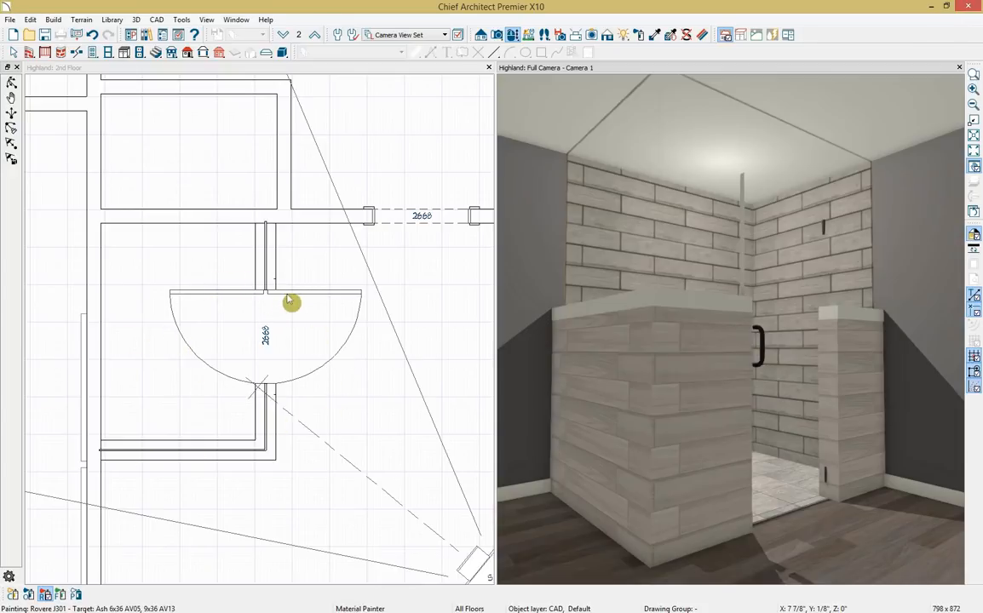
# Narrow the shower door's swing to 45° in the plan.
pyautogui.click(289, 301)
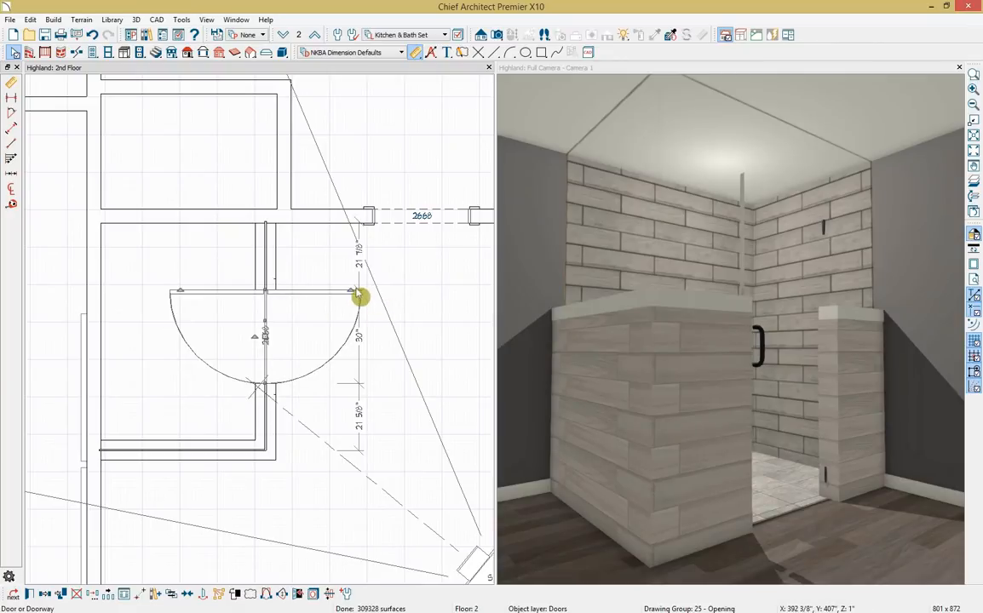
pyautogui.moveTo(356, 302); pyautogui.dragTo(348, 424)
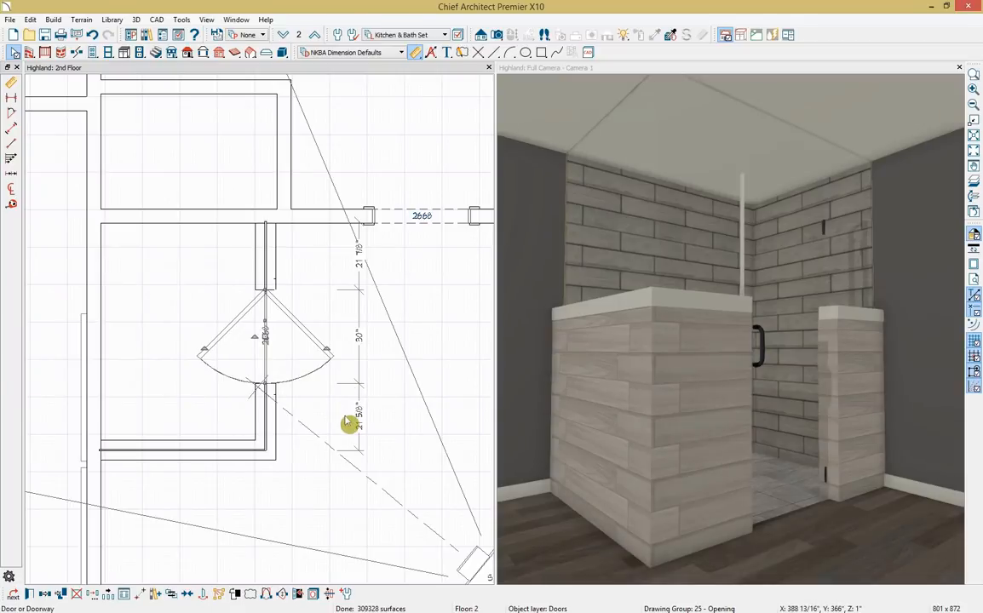
pyautogui.doubleClick(302, 411)
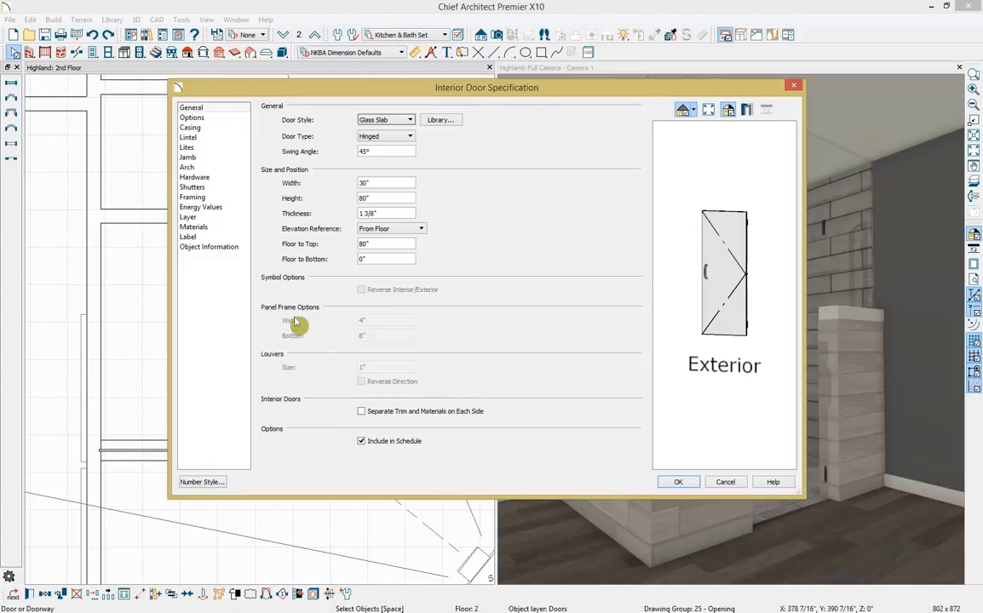
# Set the door panels, shutters and trim to the Glass Standard material.
pyautogui.click(205, 227)
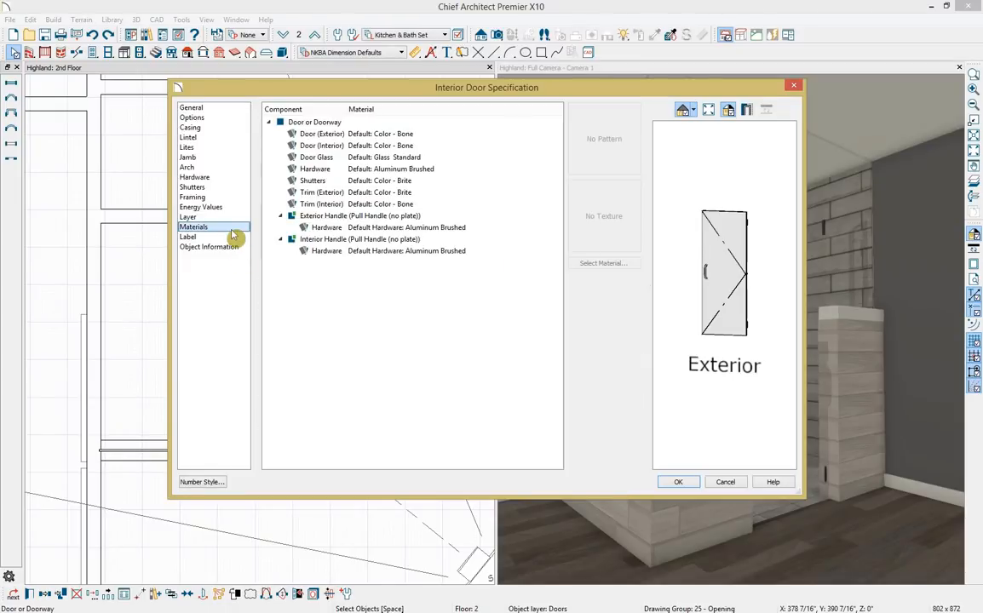
pyautogui.click(423, 136)
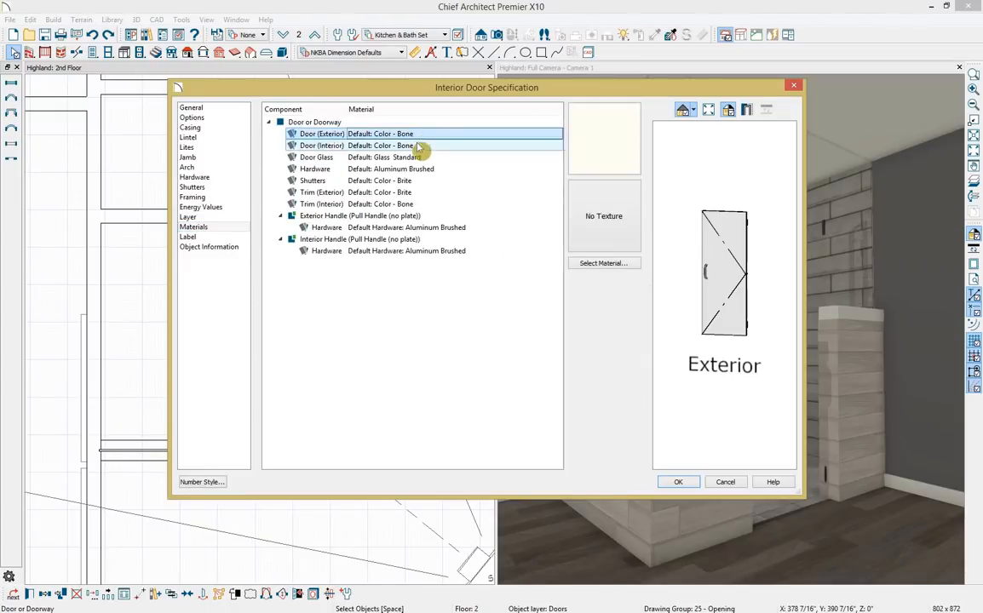
pyautogui.keyDown('ctrl'); pyautogui.click(417, 146); pyautogui.keyUp('ctrl')
pyautogui.keyDown('ctrl'); pyautogui.click(417, 180); pyautogui.keyUp('ctrl')
pyautogui.keyDown('ctrl'); pyautogui.click(415, 193); pyautogui.keyUp('ctrl')
pyautogui.keyDown('ctrl'); pyautogui.click(415, 204); pyautogui.keyUp('ctrl')
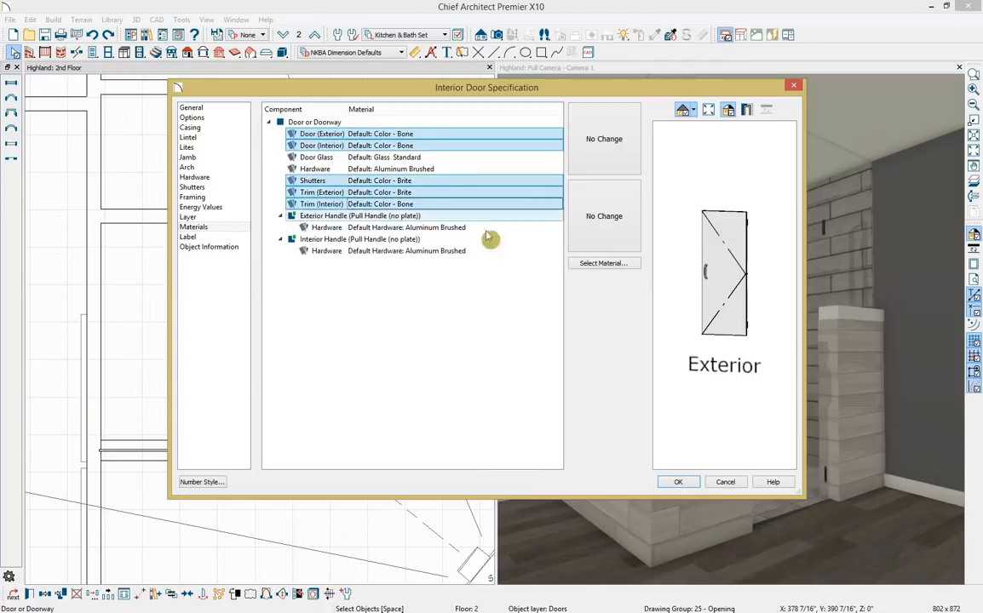
pyautogui.click(606, 264)
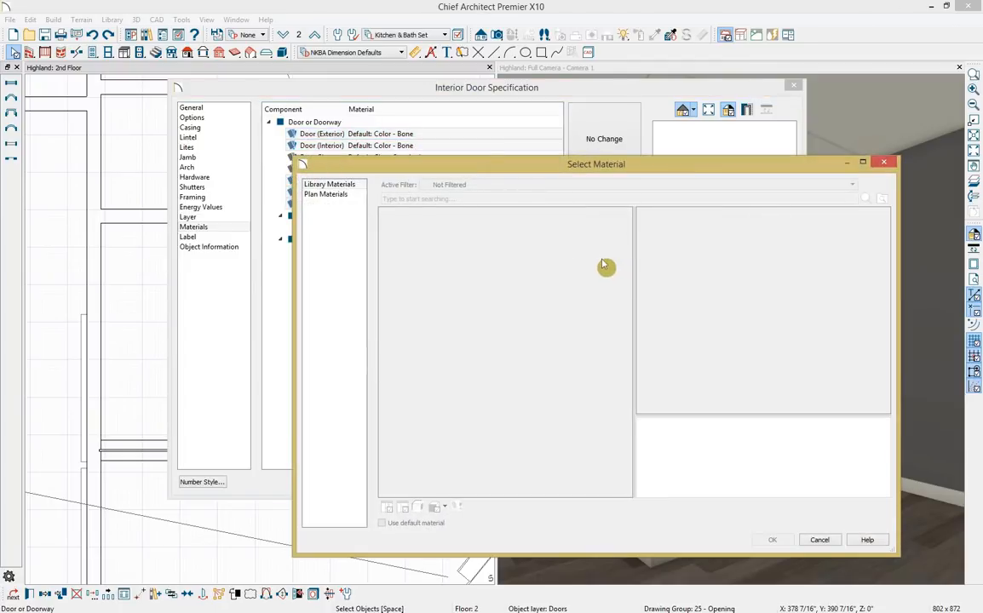
pyautogui.click(520, 200)
pyautogui.write('g')
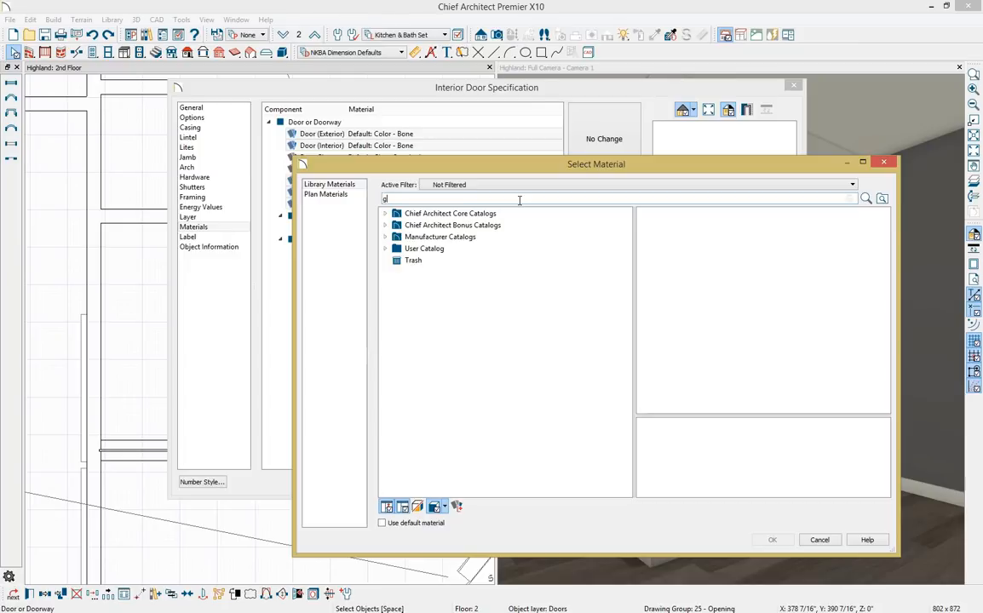
pyautogui.write('lass')
pyautogui.press('Return')
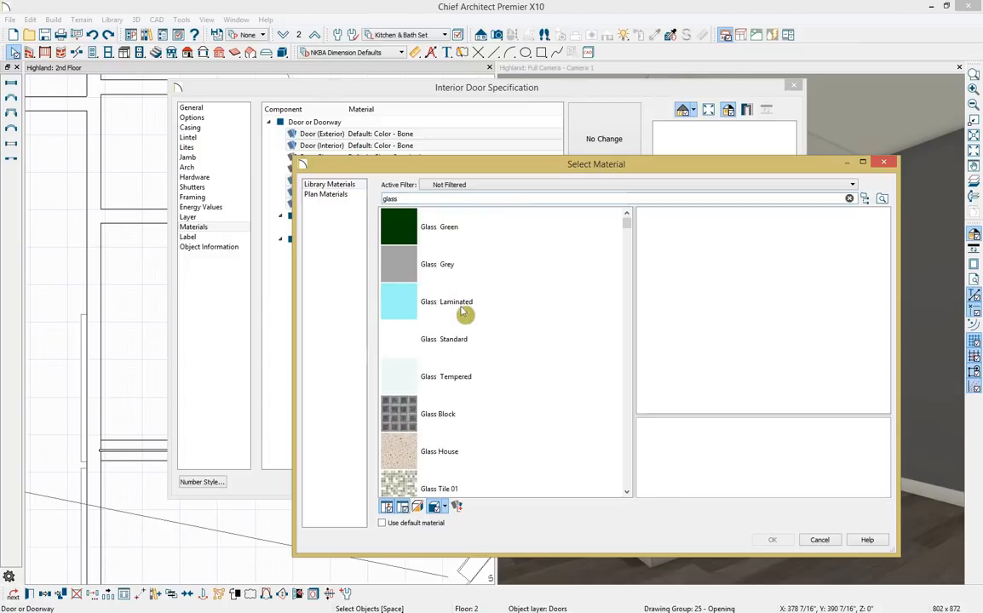
pyautogui.click(468, 343)
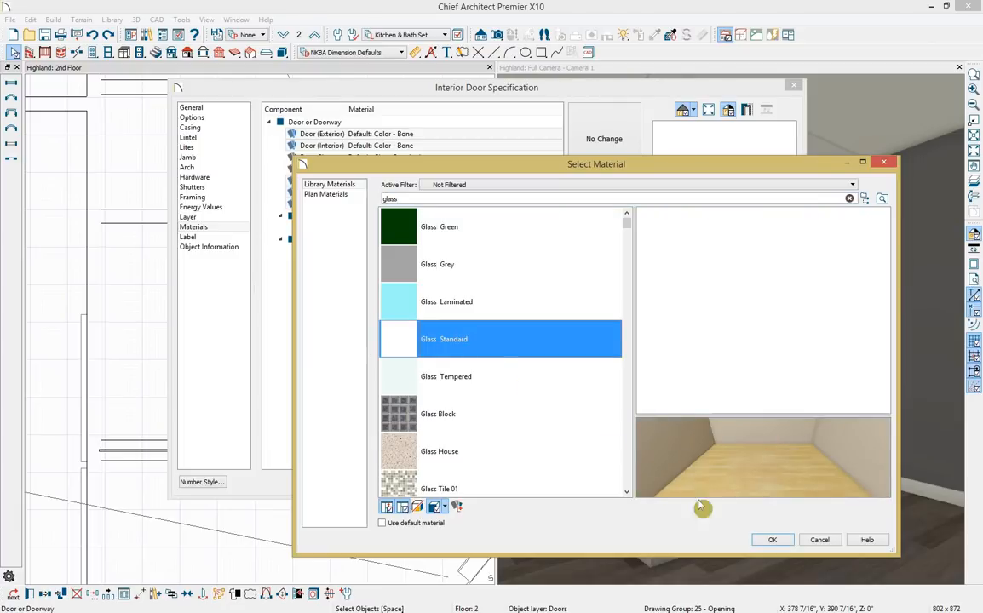
pyautogui.click(770, 539)
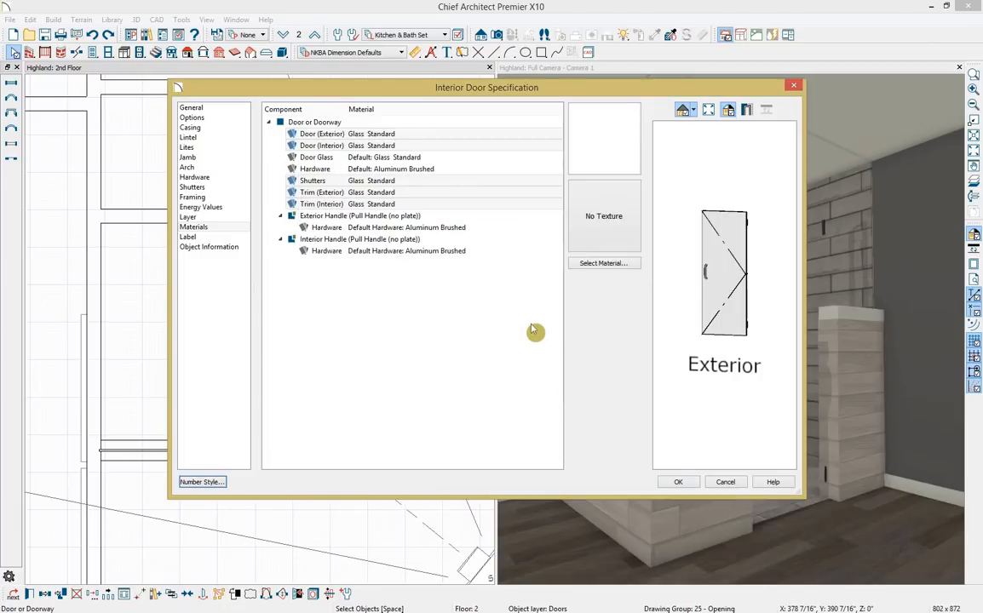
# Give the door hardware and both pull handles Nickel Brushed material, then confirm.
pyautogui.click(443, 170)
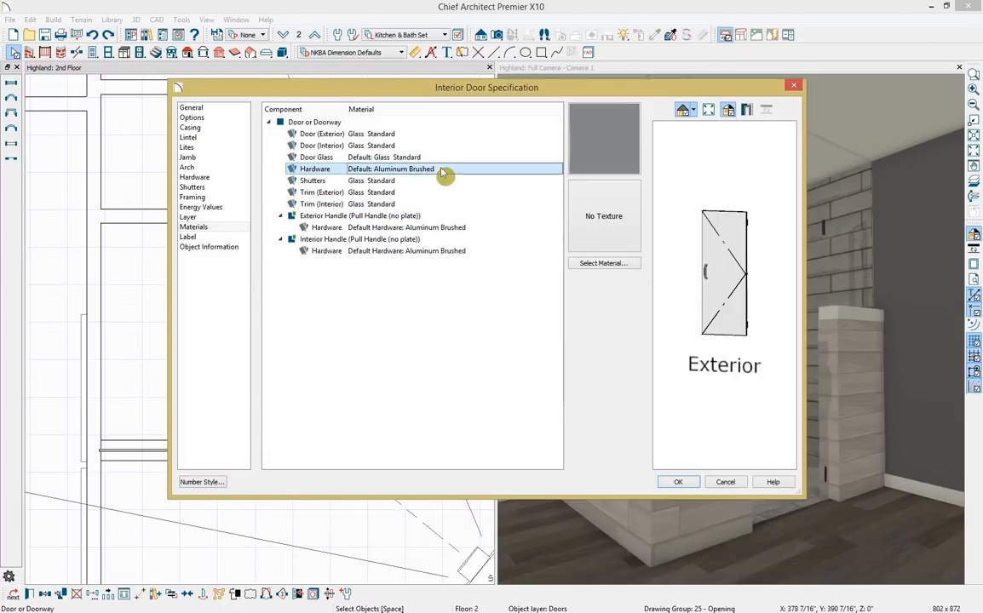
pyautogui.keyDown('ctrl'); pyautogui.click(474, 228); pyautogui.keyUp('ctrl')
pyautogui.keyDown('ctrl'); pyautogui.click(474, 252); pyautogui.keyUp('ctrl')
pyautogui.click(596, 264)
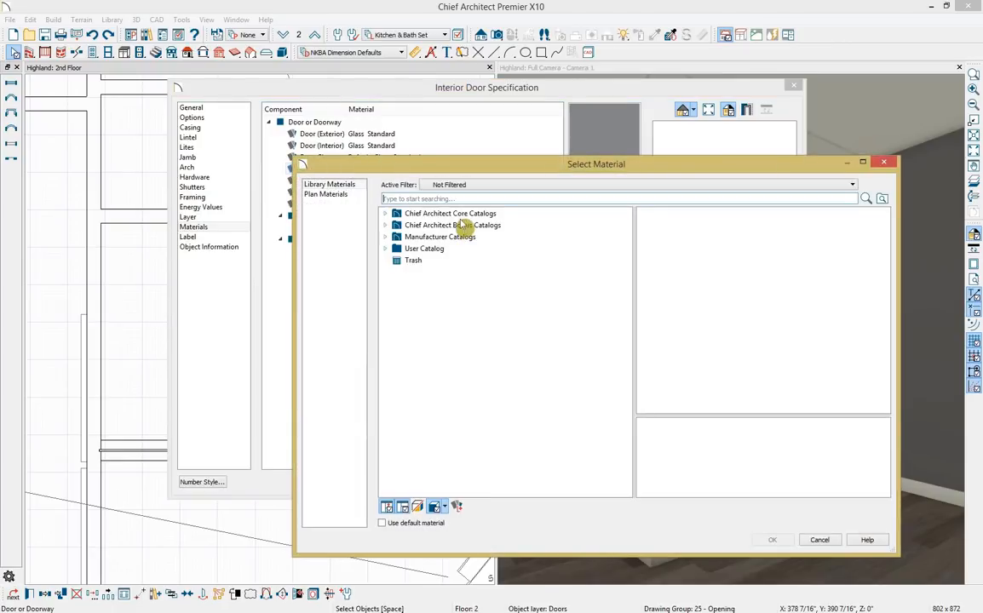
pyautogui.write('nickel')
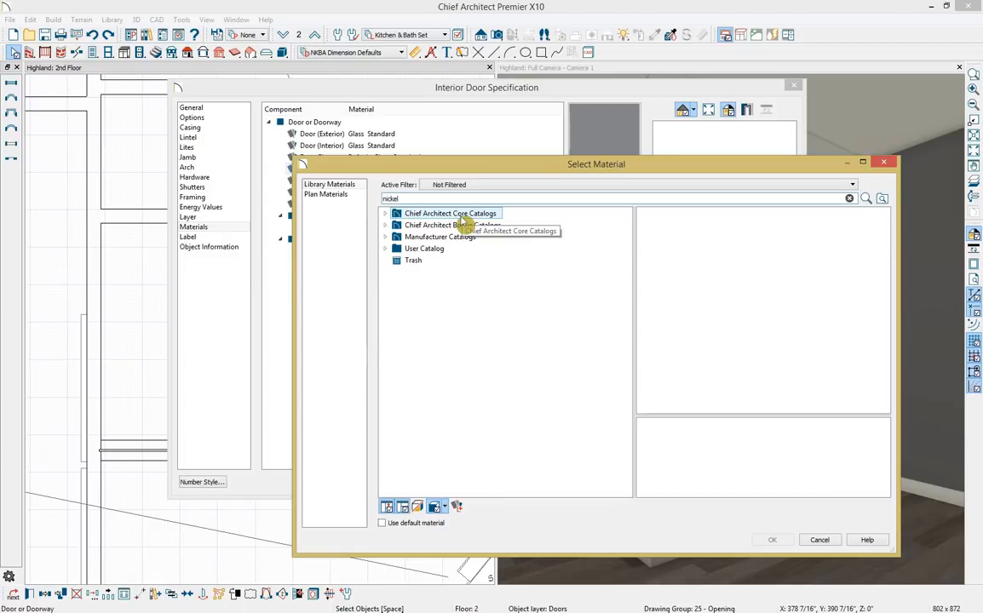
pyautogui.click(428, 311)
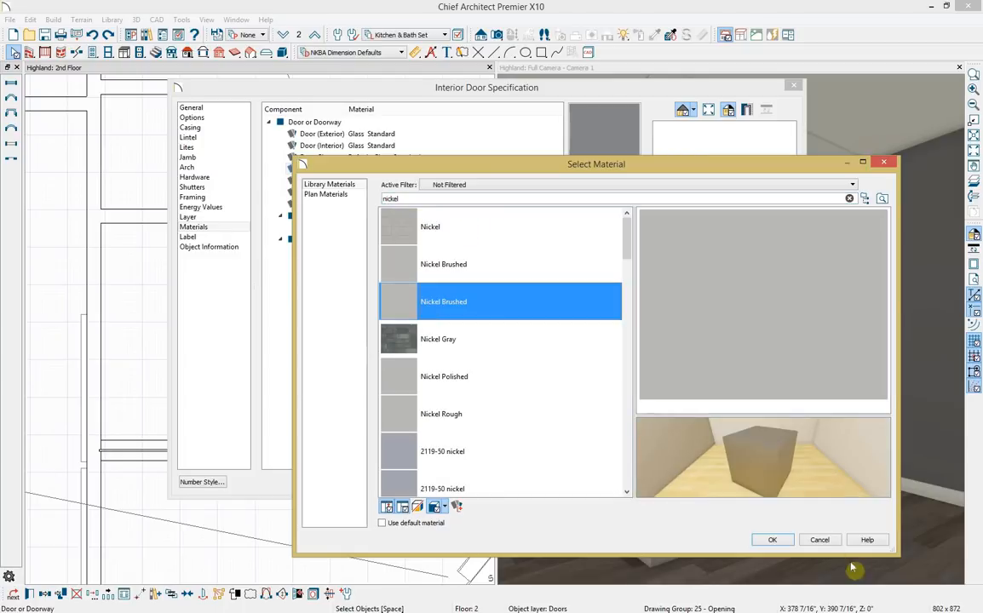
pyautogui.click(773, 540)
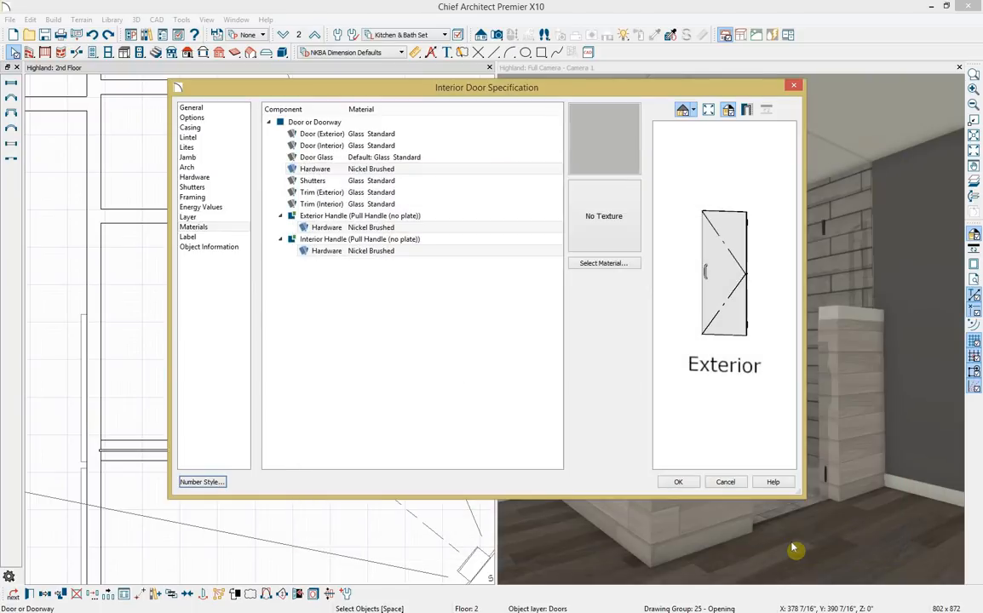
pyautogui.click(678, 482)
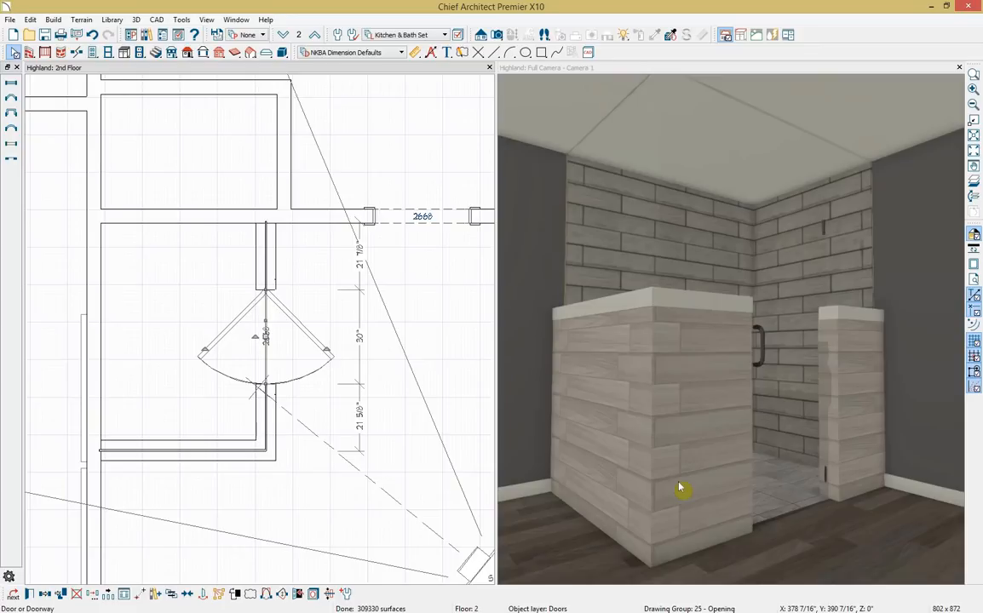
# Place the Single Handle Wall Mounted Faucet on the shower's back wall with its top at 84".
pyautogui.hotkey('ctrl', 'l')
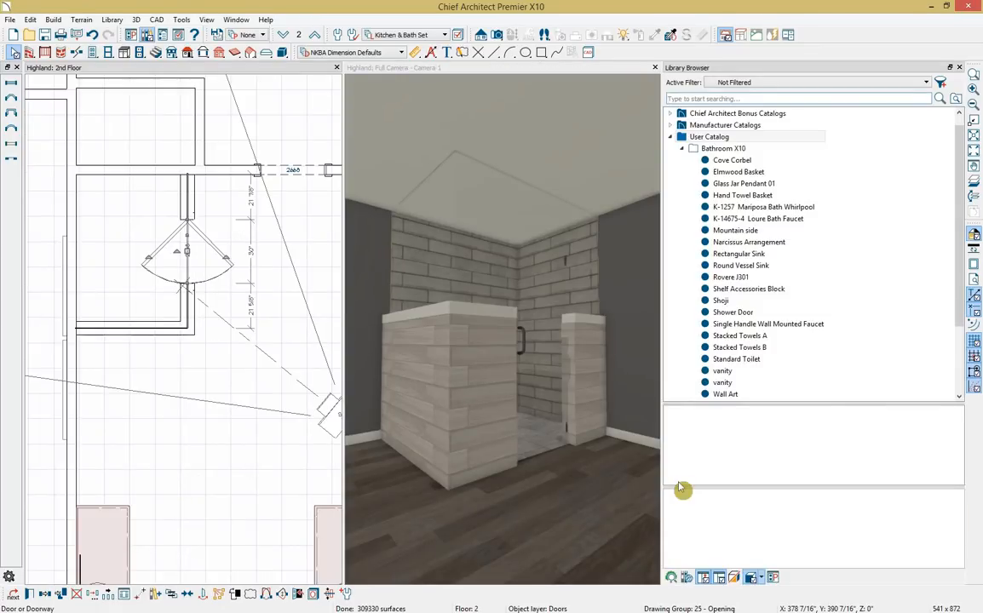
pyautogui.click(757, 324)
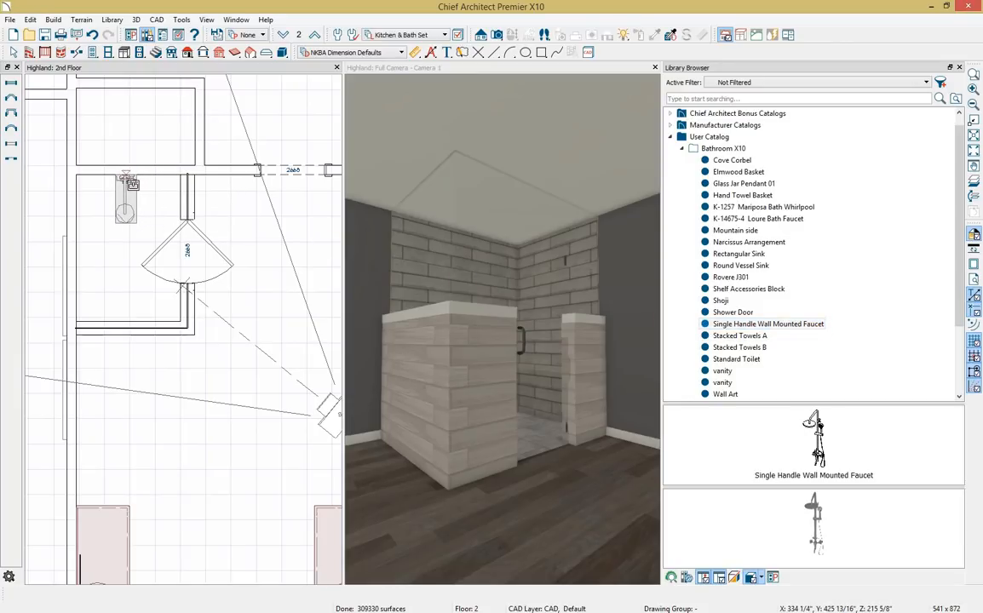
pyautogui.click(126, 182)
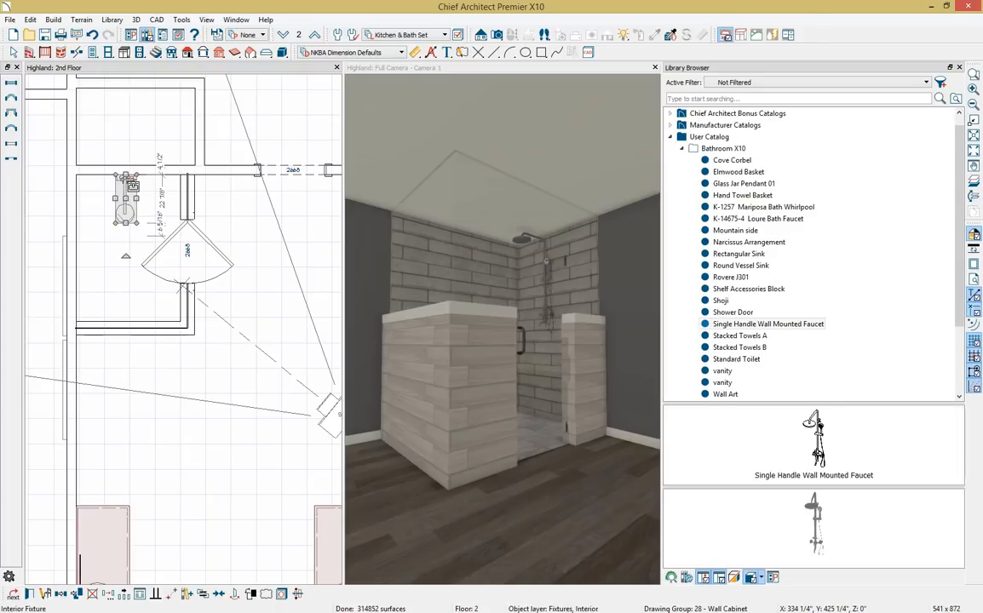
pyautogui.doubleClick(132, 185)
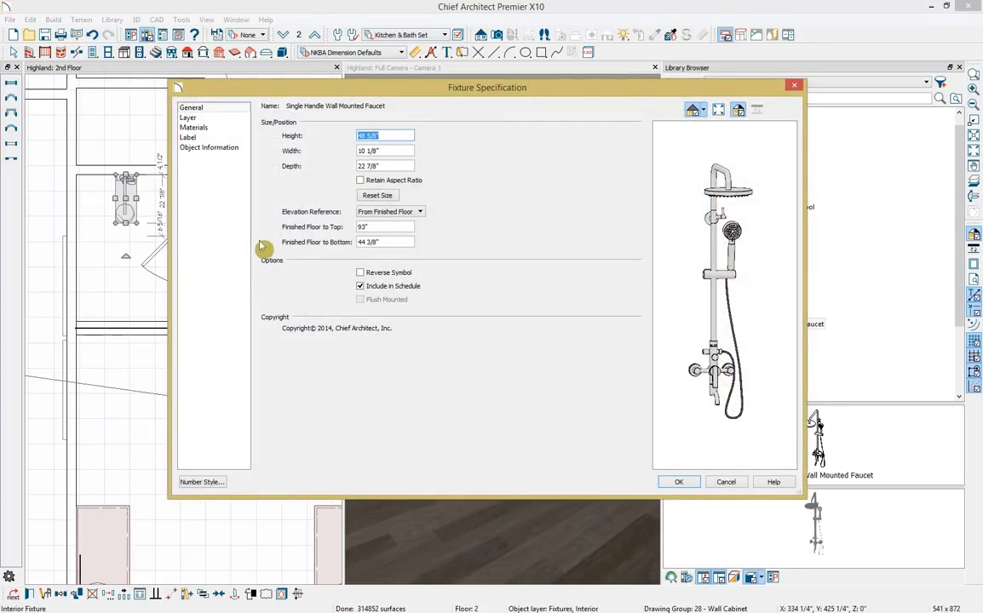
pyautogui.doubleClick(359, 227)
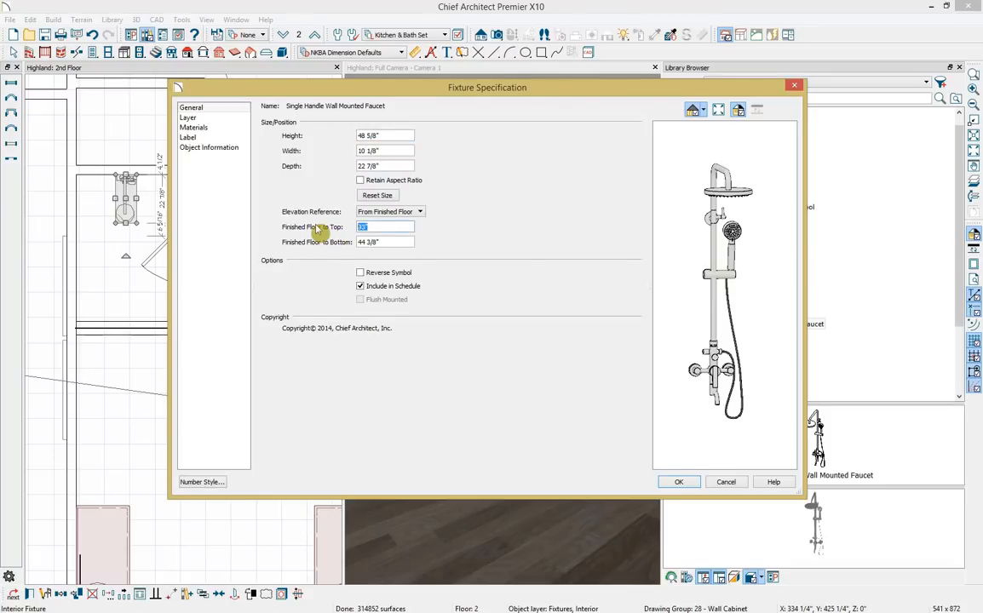
pyautogui.write('84')
pyautogui.press('Return')
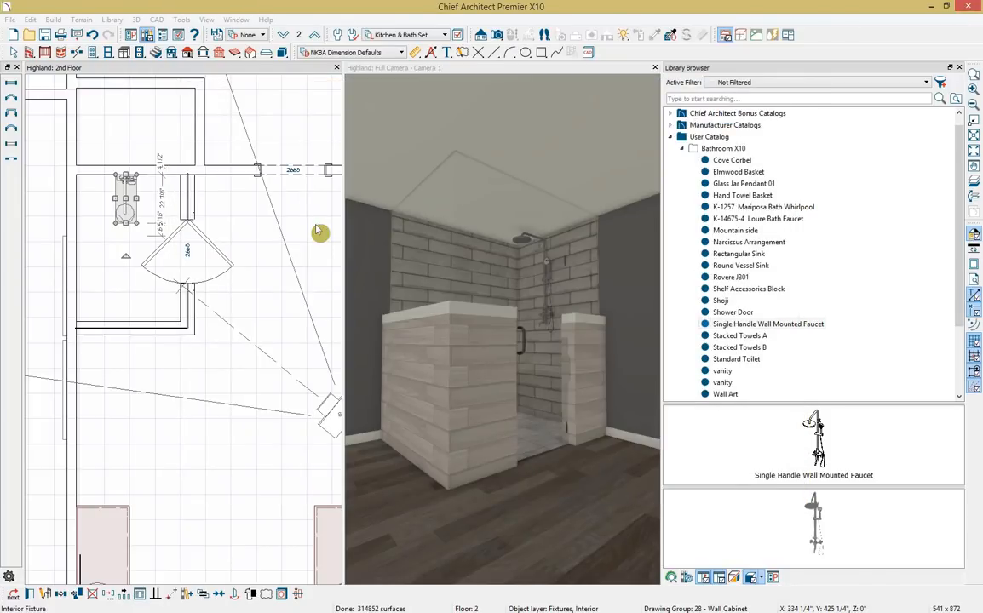
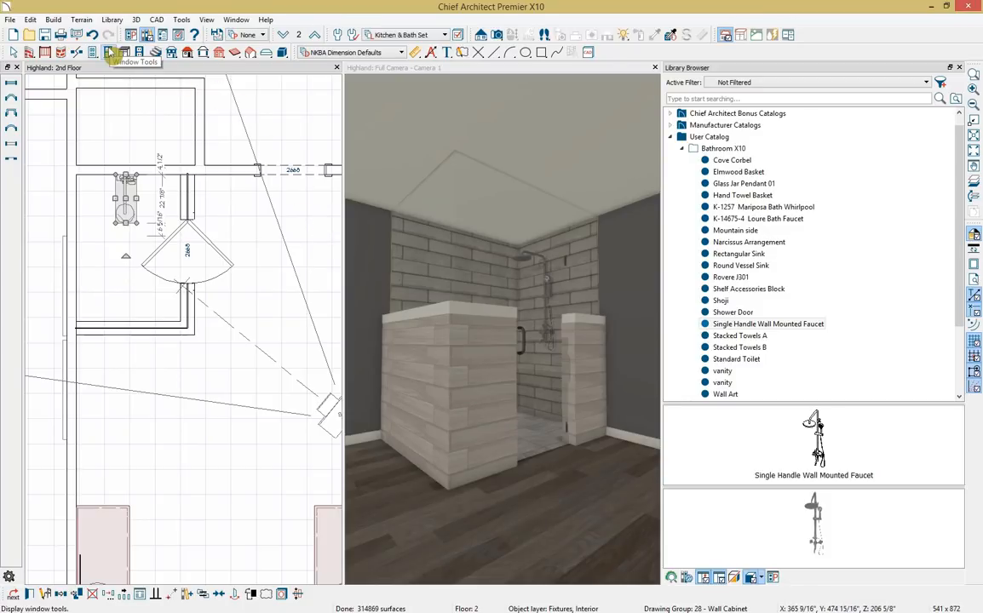
# Place a wall niche in the shower wall and size it 24" wide by 36" high.
pyautogui.click(109, 53)
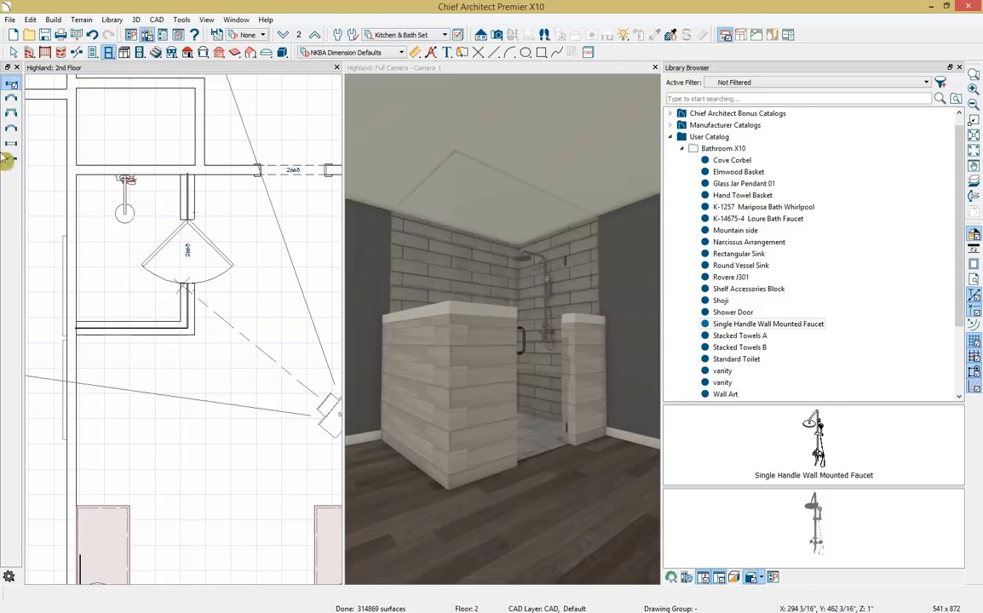
pyautogui.click(77, 251)
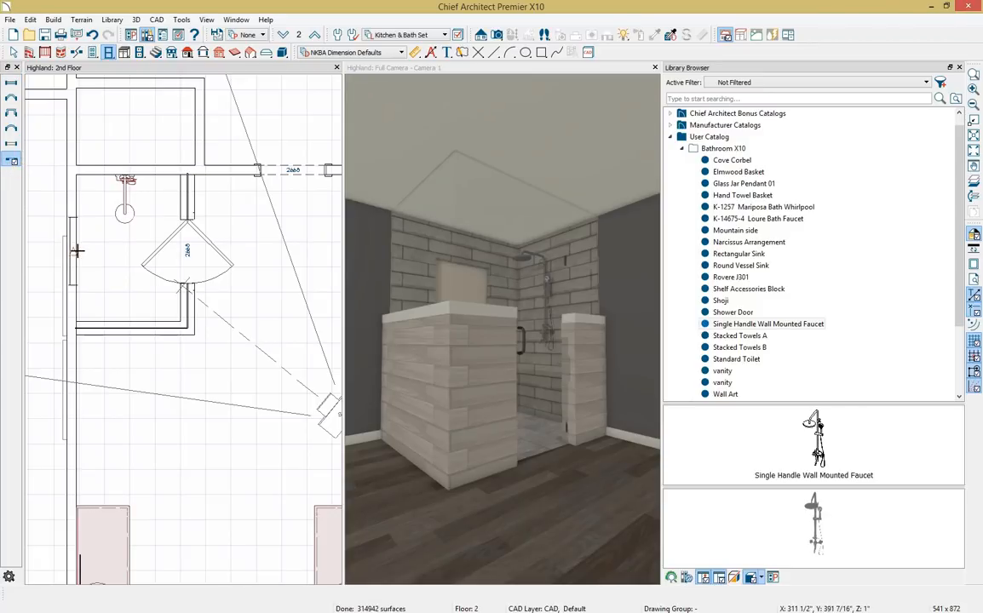
pyautogui.doubleClick(70, 251)
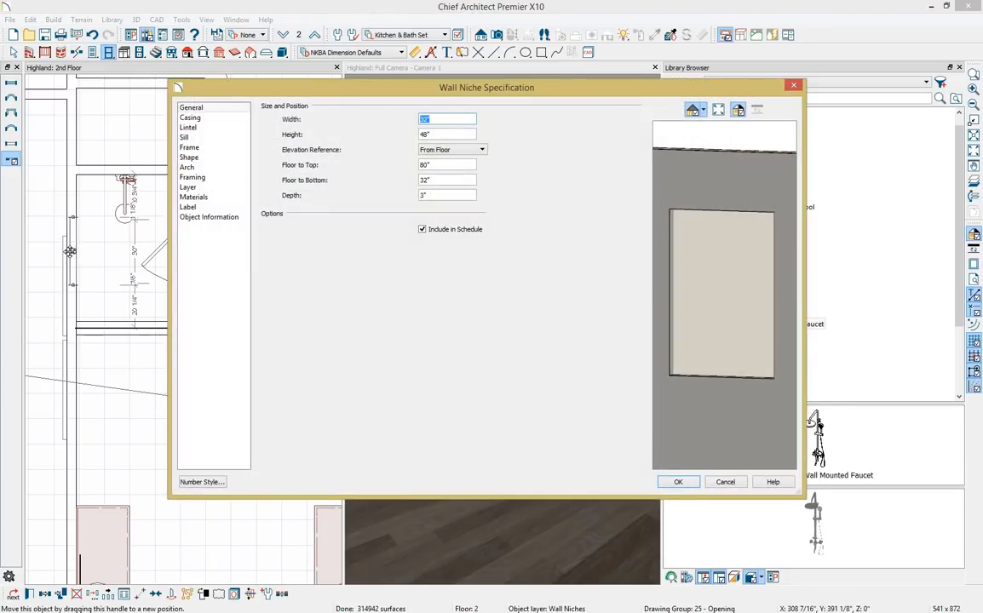
pyautogui.write('24')
pyautogui.press('Tab')
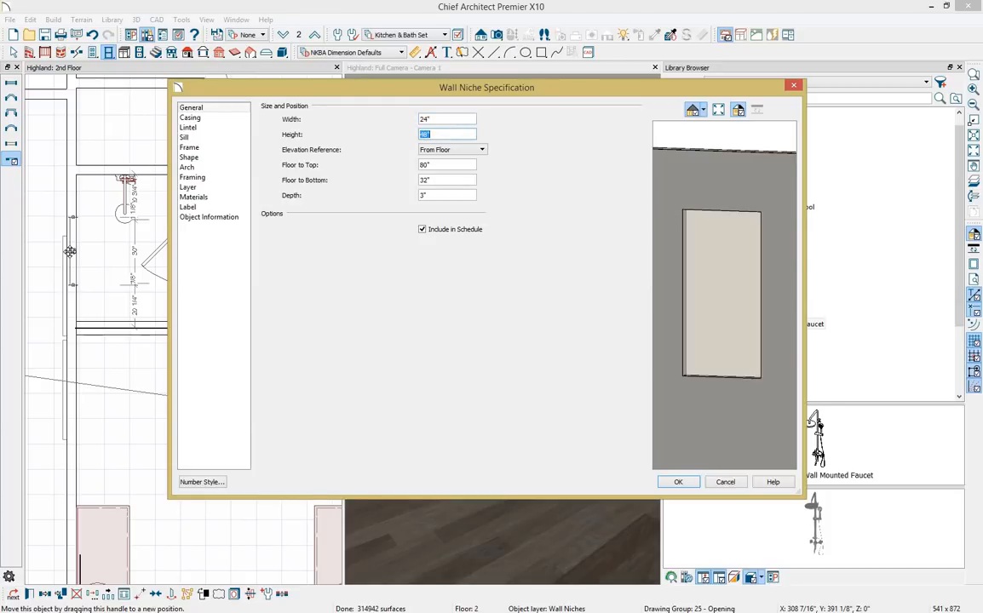
pyautogui.write('36')
pyautogui.press('Tab')
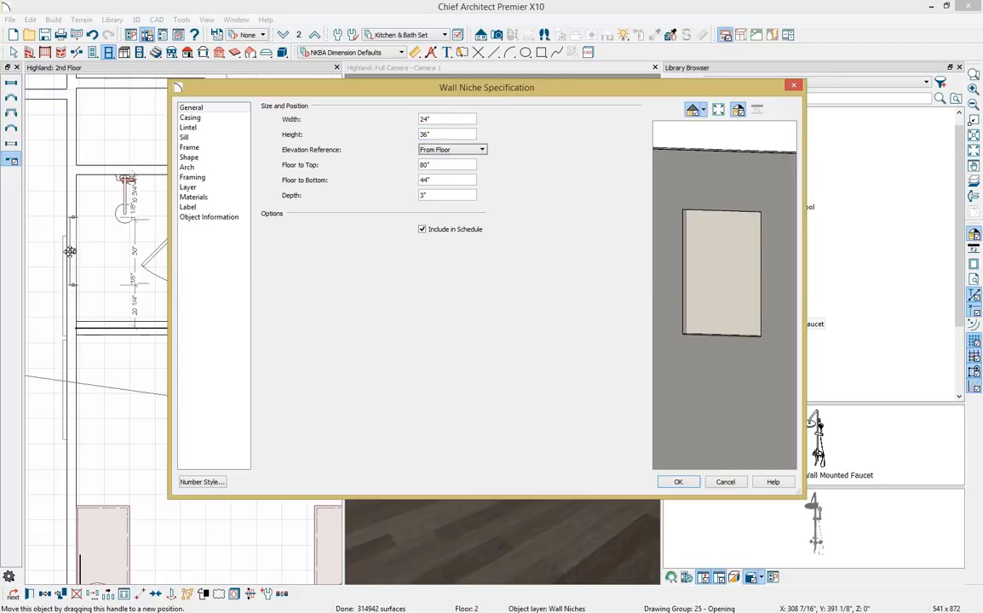
# Set the niche backing material to Rovere J301 from the Bathroom X10 user catalog.
pyautogui.click(214, 199)
pyautogui.click(353, 133)
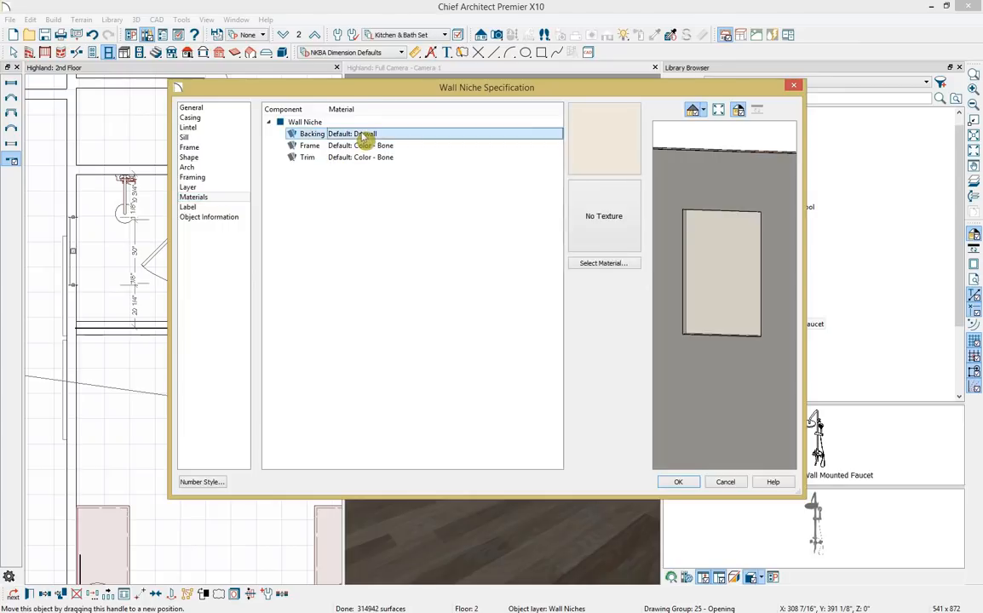
pyautogui.click(603, 264)
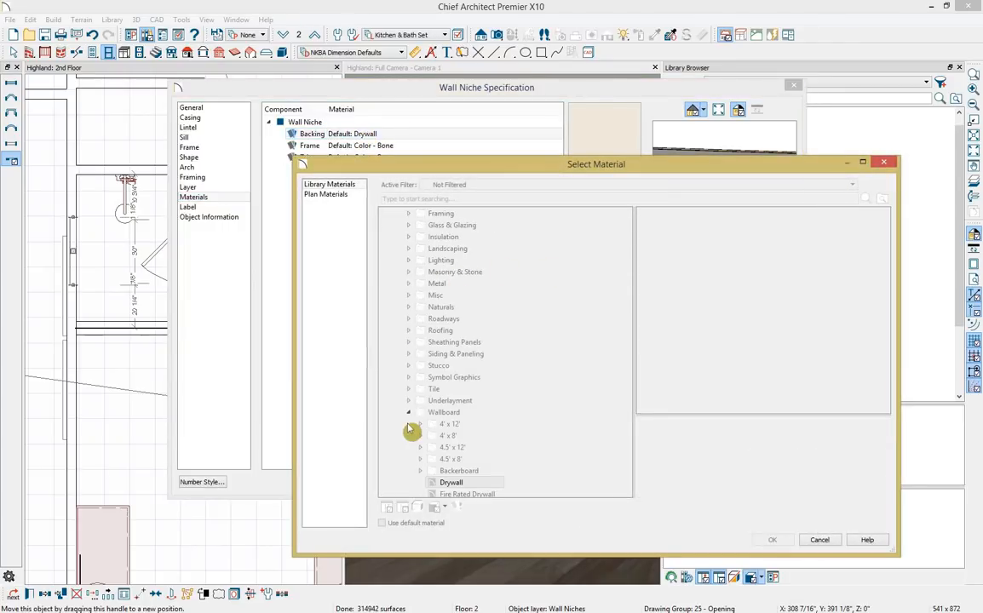
pyautogui.click(408, 413)
pyautogui.click(385, 447)
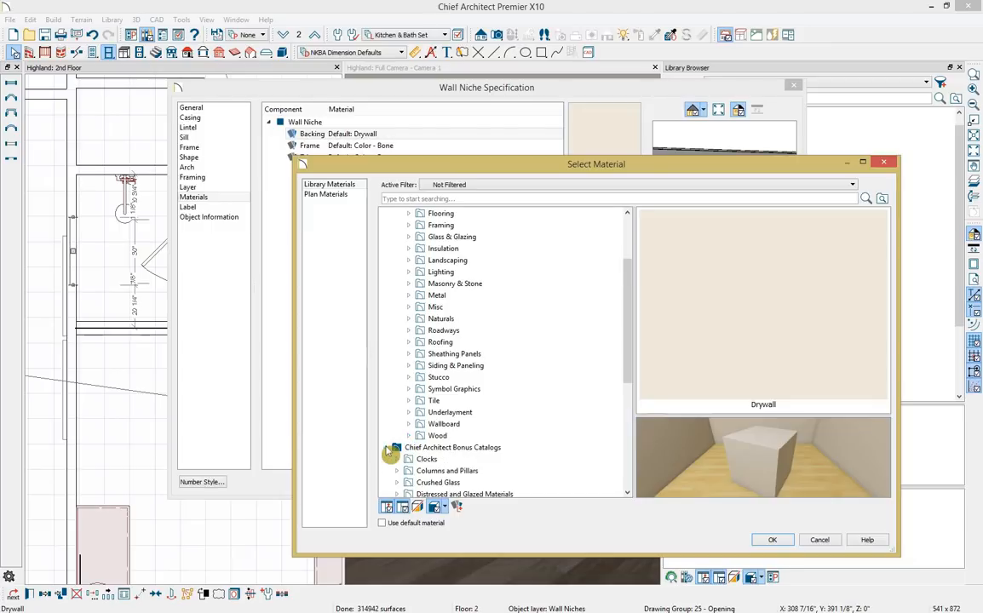
pyautogui.click(385, 447)
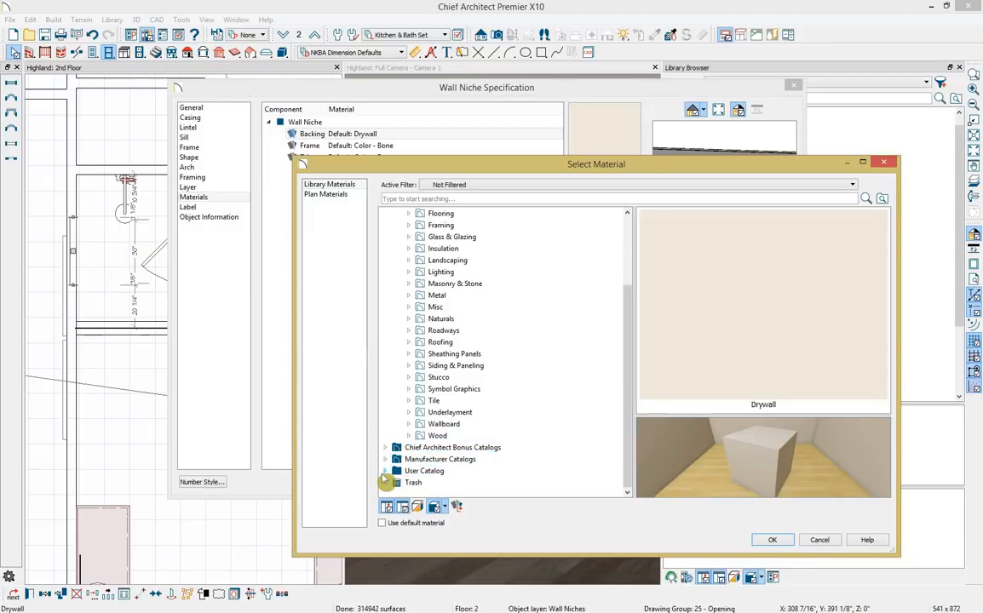
pyautogui.click(384, 471)
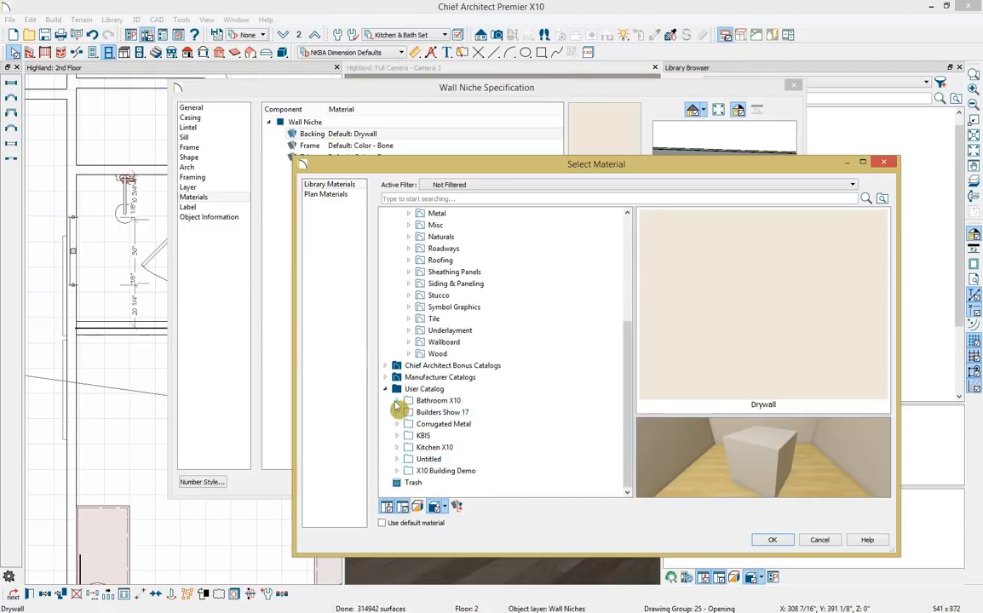
pyautogui.click(396, 400)
pyautogui.click(444, 412)
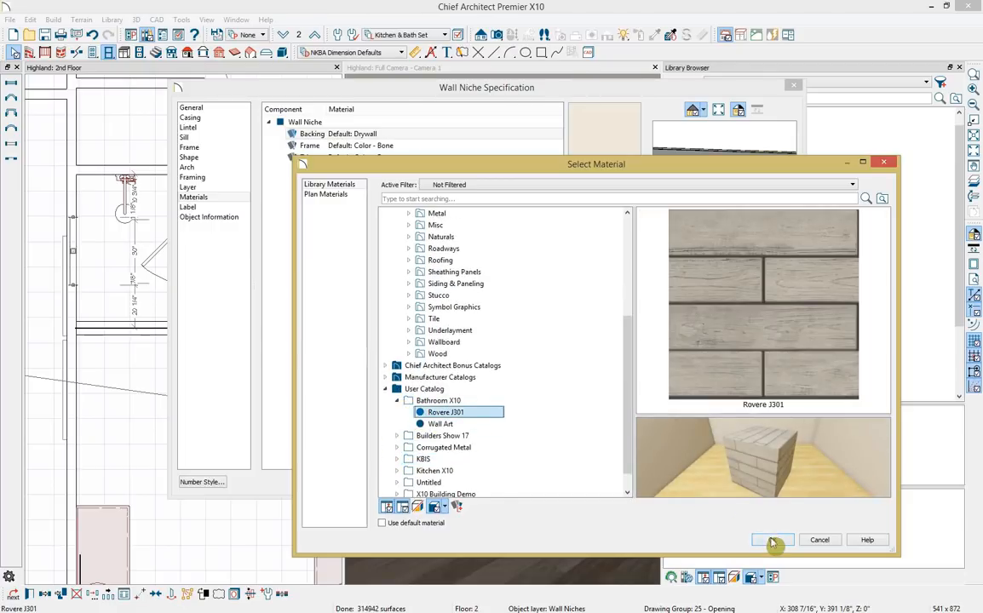
pyautogui.click(772, 543)
pyautogui.click(690, 544)
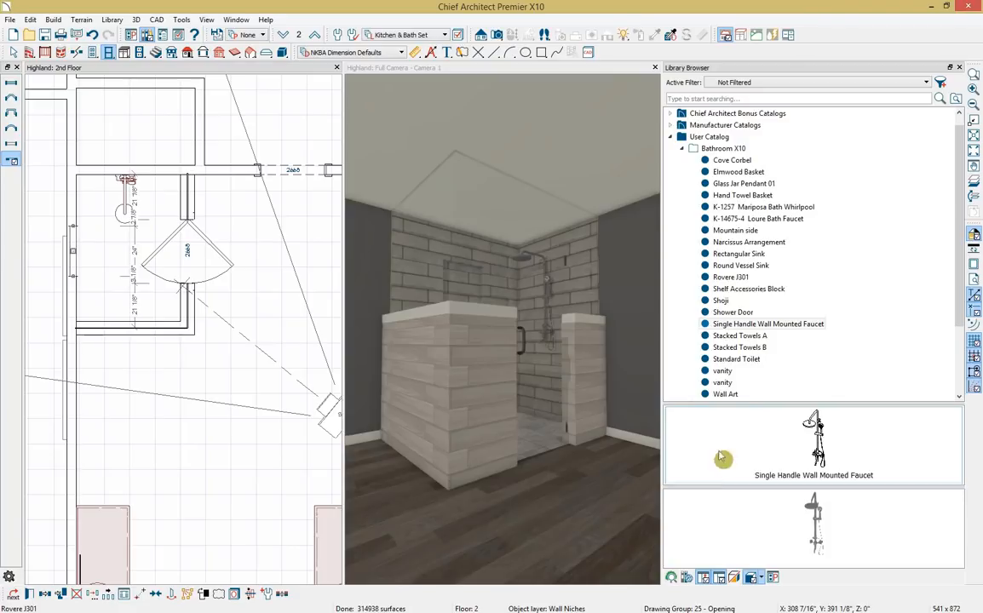
# Search the library for 'drain' and place the Drain fixture on the shower floor.
pyautogui.click(753, 98)
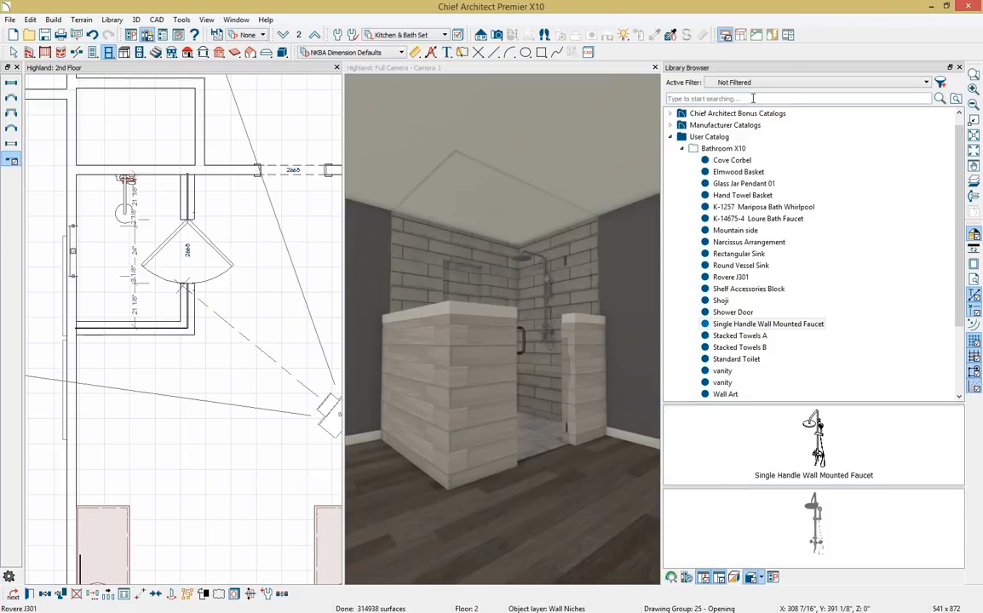
pyautogui.write('drain')
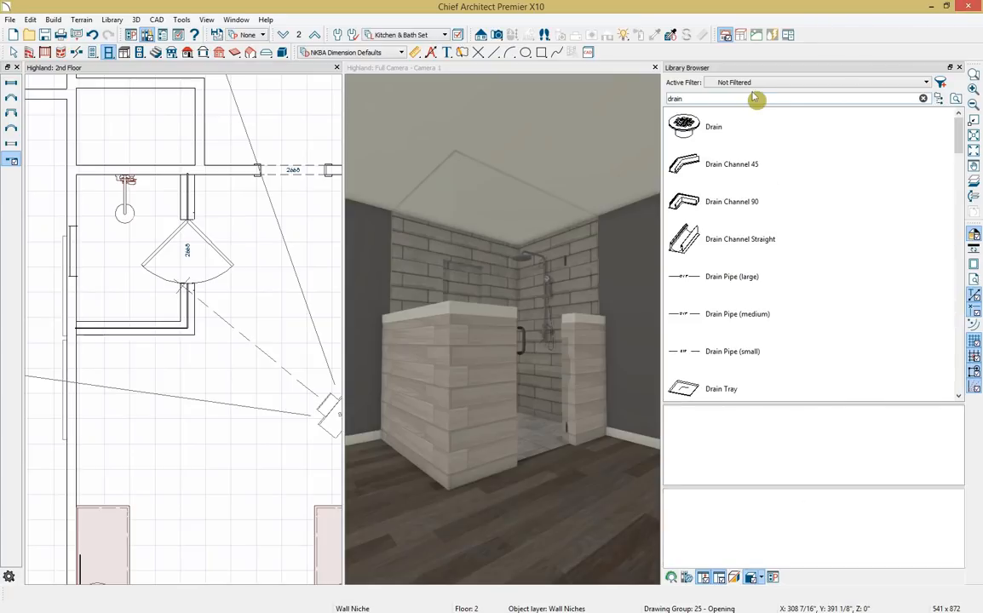
pyautogui.click(734, 132)
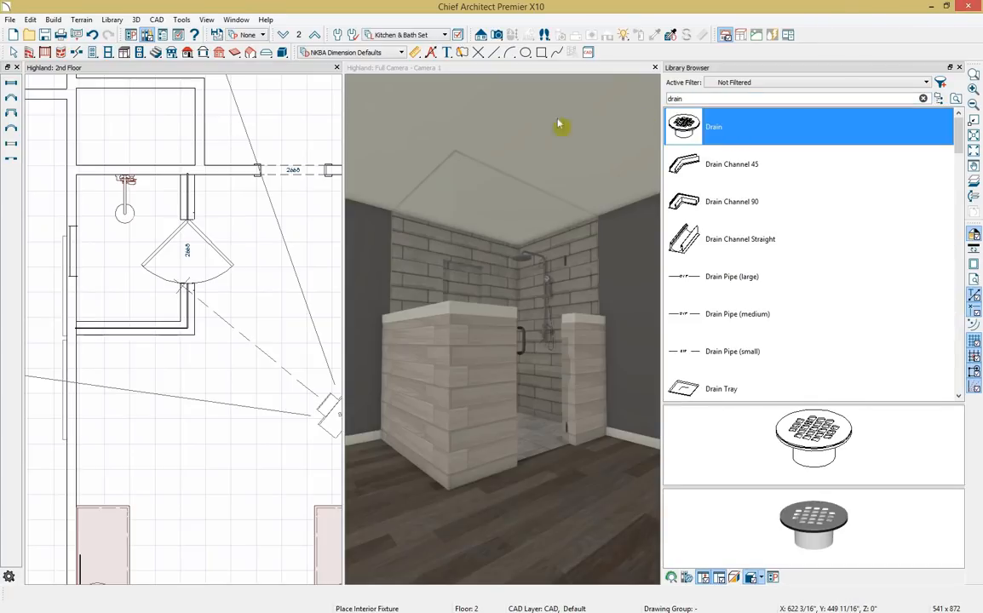
pyautogui.click(130, 242)
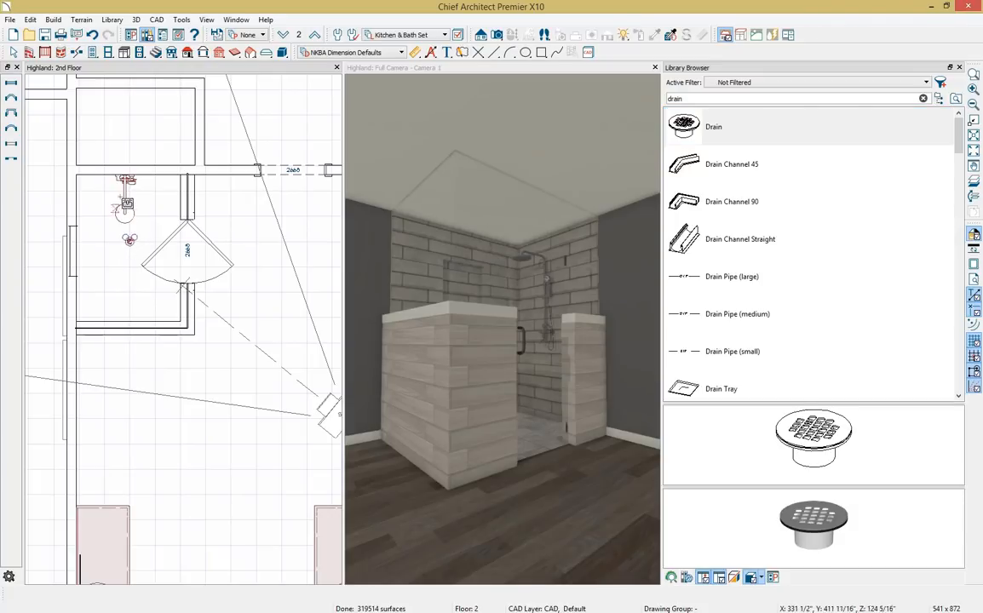
pyautogui.press('Escape')
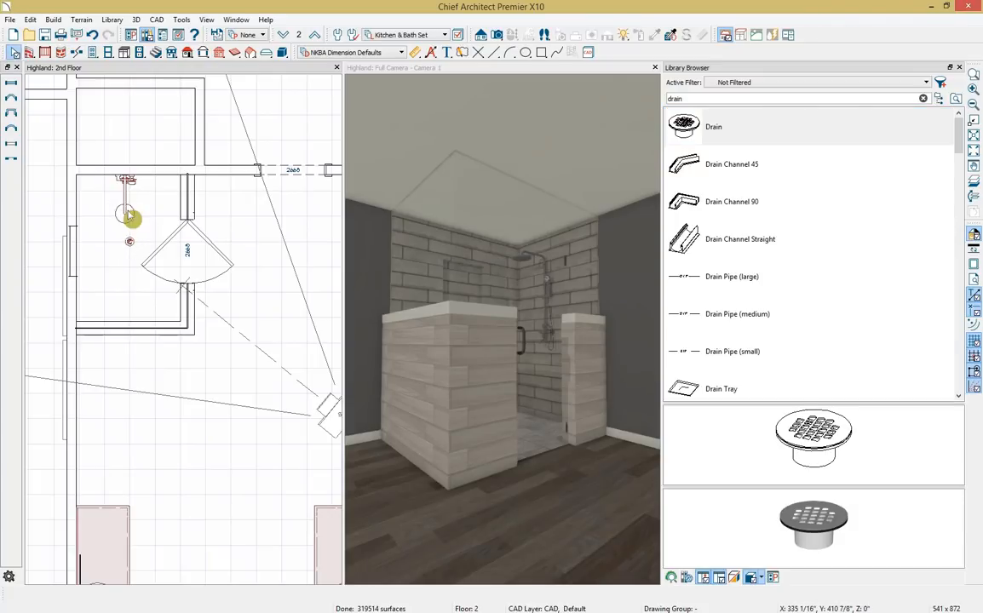
# Center the drain within the shower using Center Object.
pyautogui.click(130, 218)
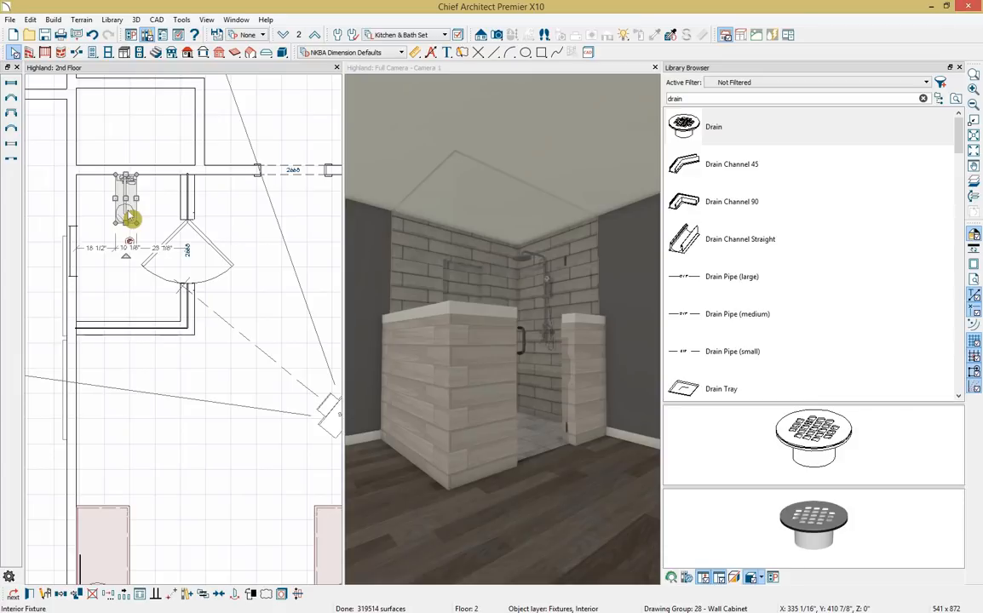
pyautogui.click(220, 596)
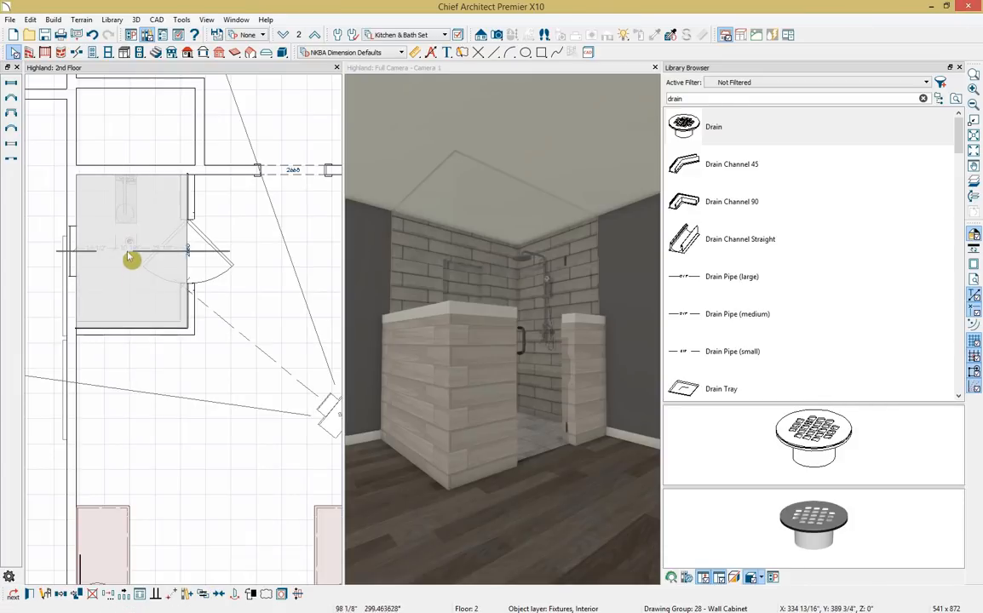
pyautogui.click(130, 251)
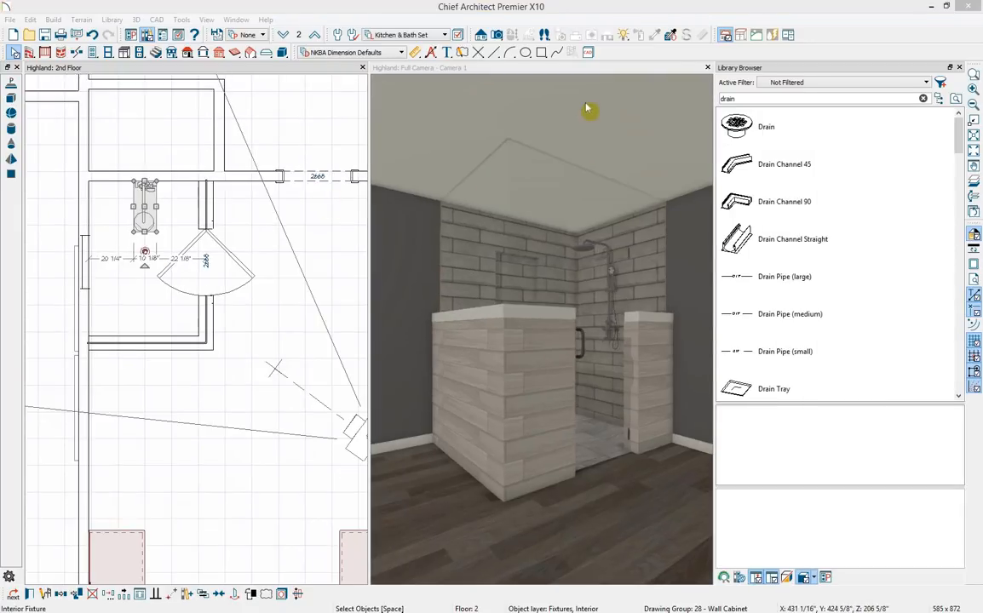
# Draw a rectangular polyline solid for the tub platform in the lower room.
pyautogui.click(587, 108)
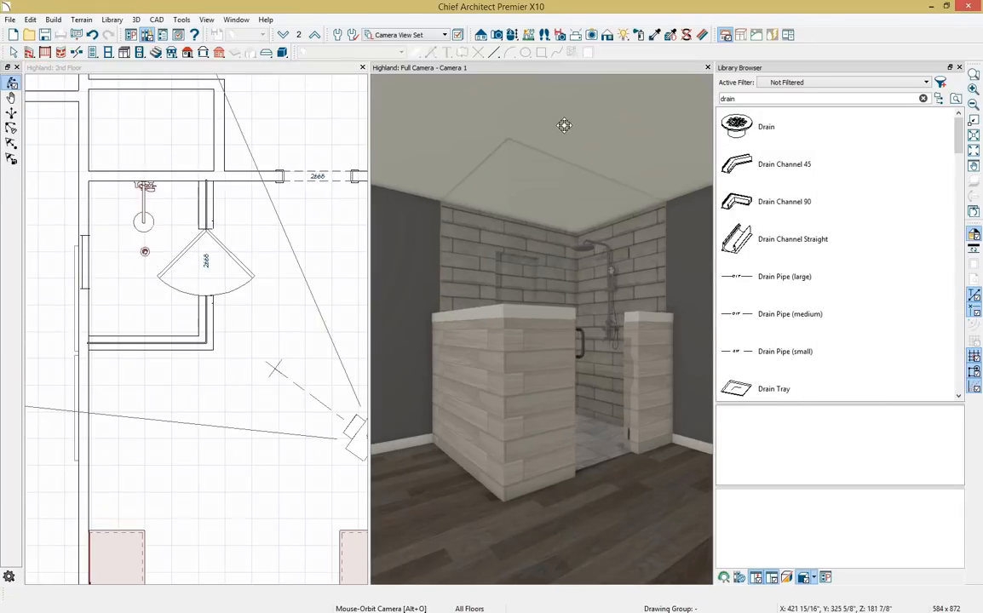
pyautogui.moveTo(551, 172); pyautogui.dragTo(420, 179)
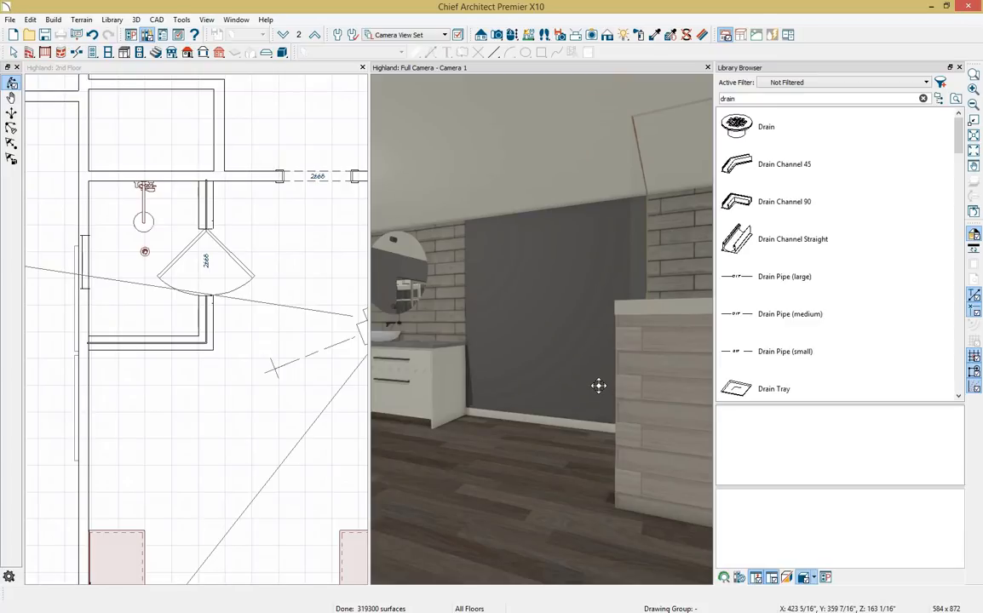
pyautogui.click(230, 396)
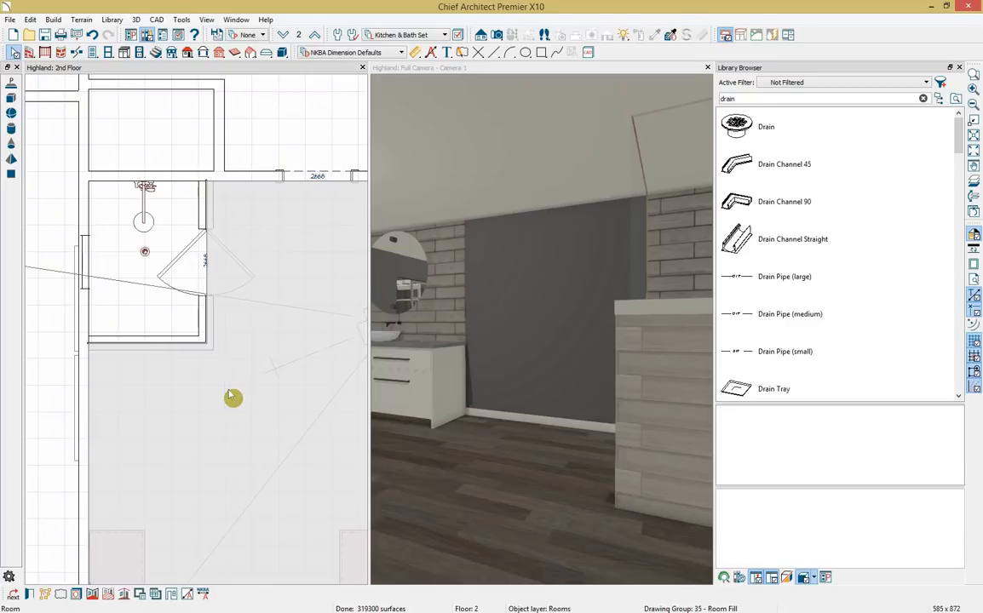
pyautogui.click(281, 53)
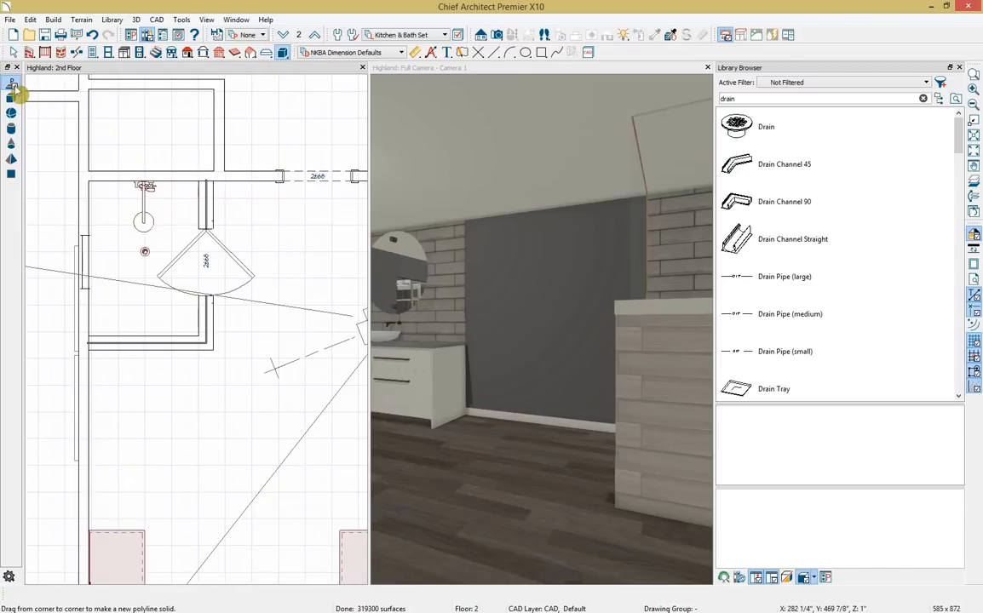
pyautogui.moveTo(93, 348); pyautogui.dragTo(212, 529)
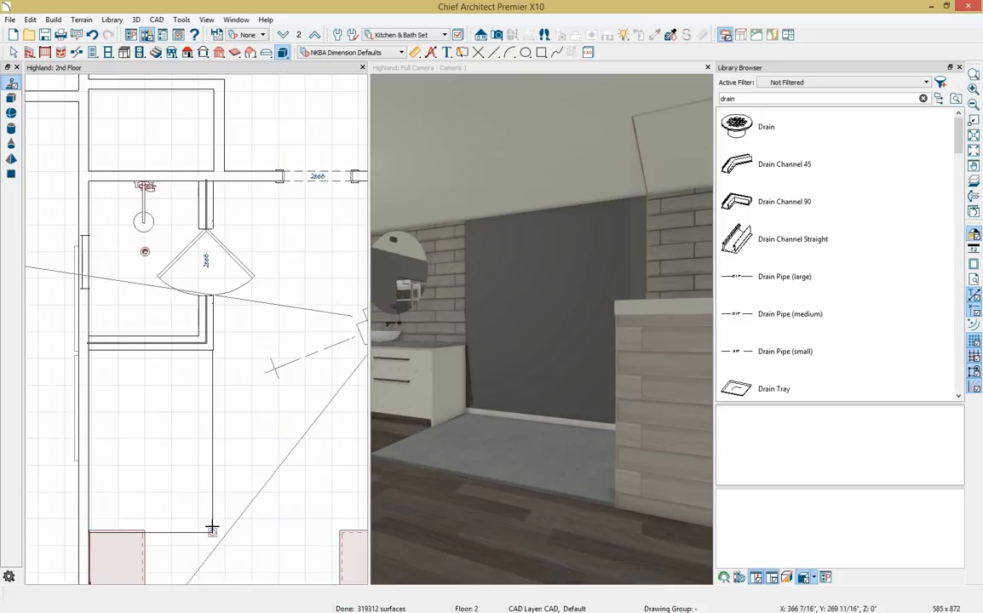
pyautogui.click(205, 522)
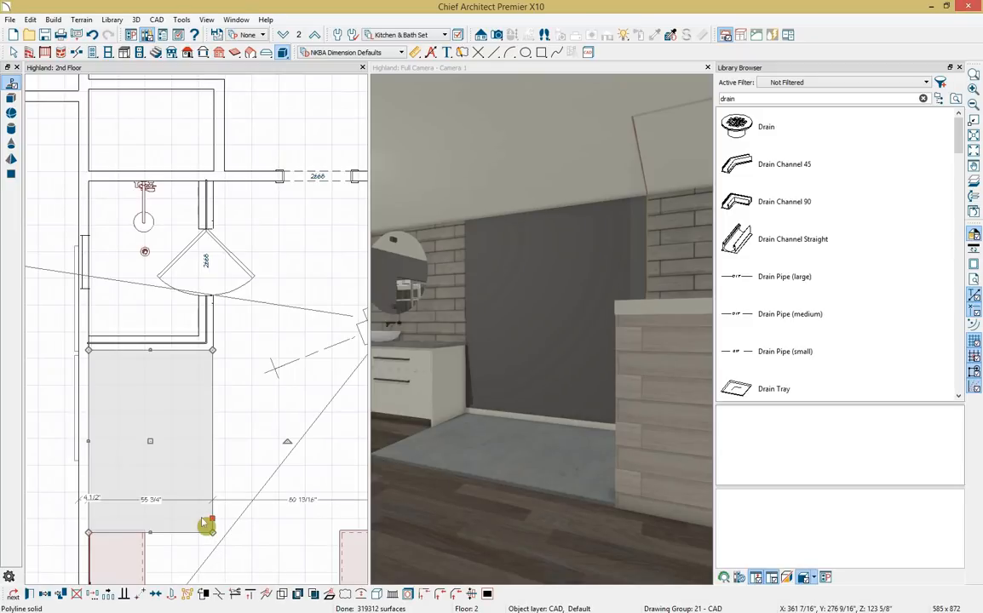
# Give the solid a 20" thickness with 0" bottom, then clear the drain library search.
pyautogui.doubleClick(205, 522)
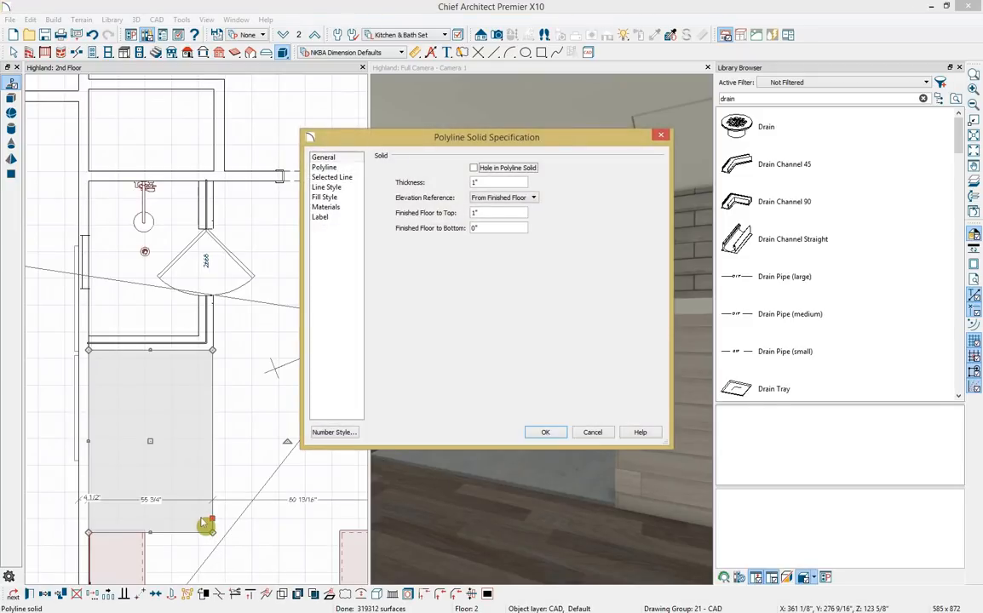
pyautogui.click(503, 182)
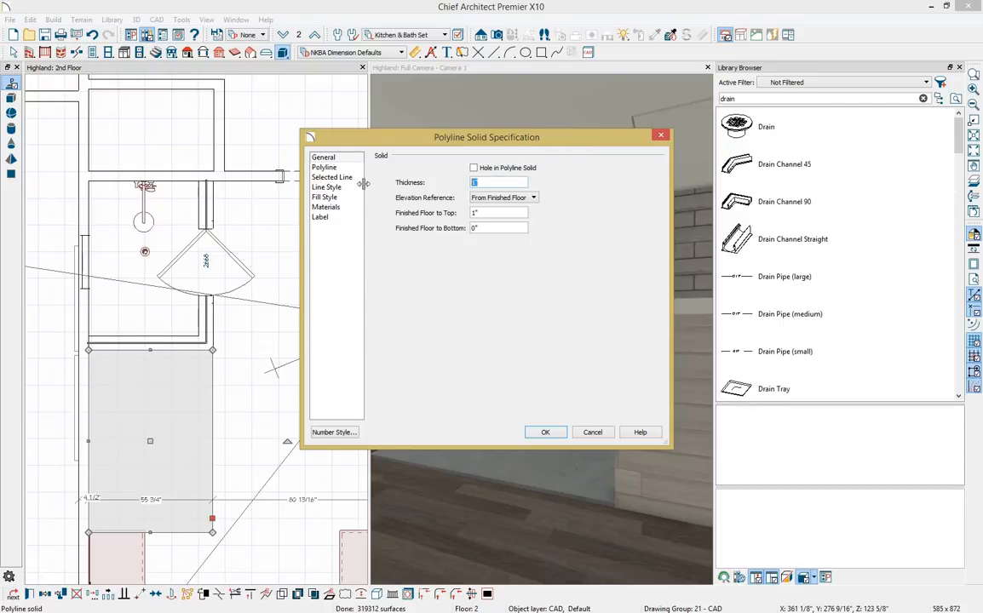
pyautogui.click(474, 227)
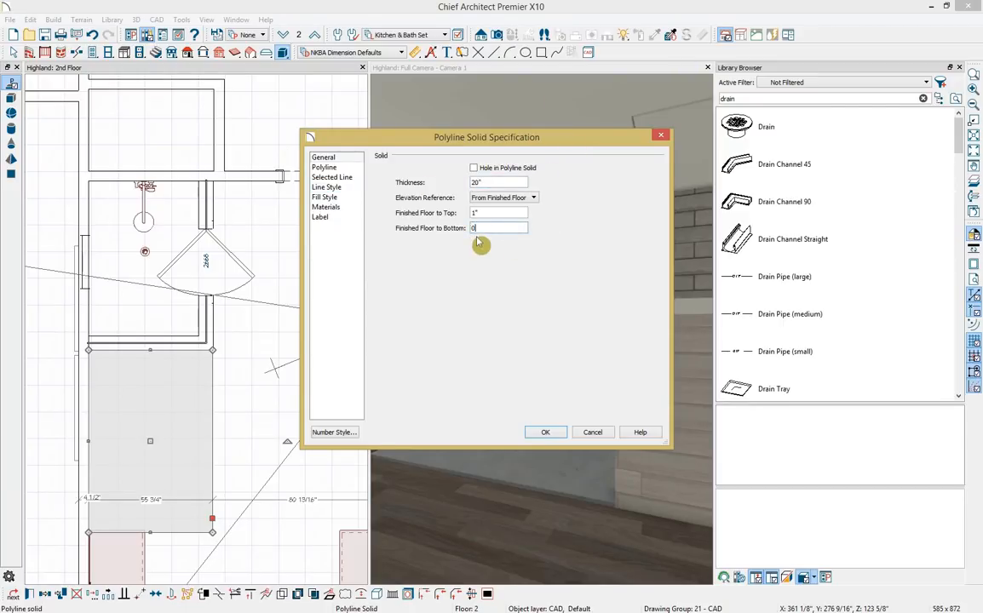
pyautogui.write('0')
pyautogui.press('Tab')
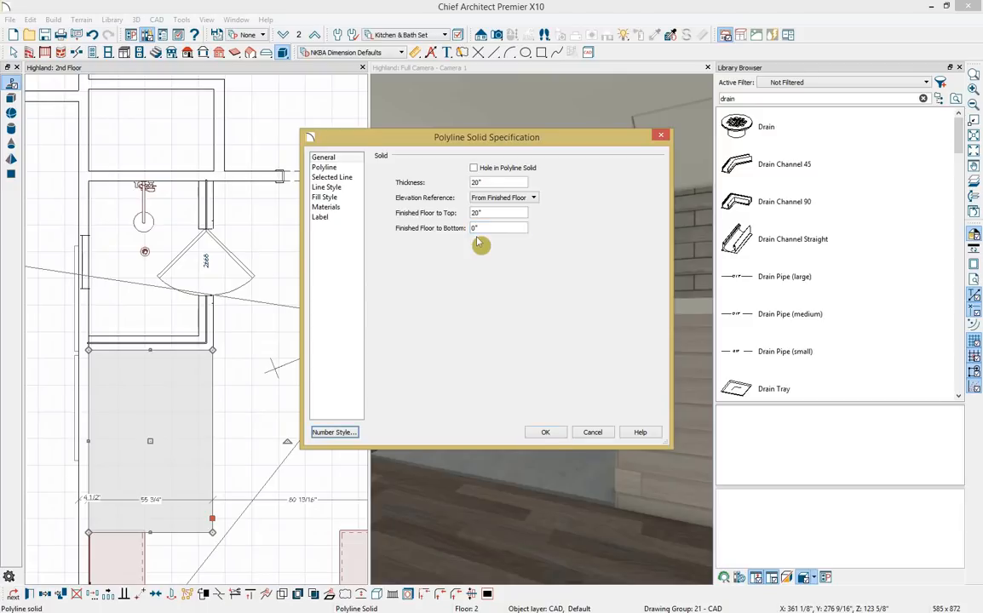
pyautogui.click(543, 435)
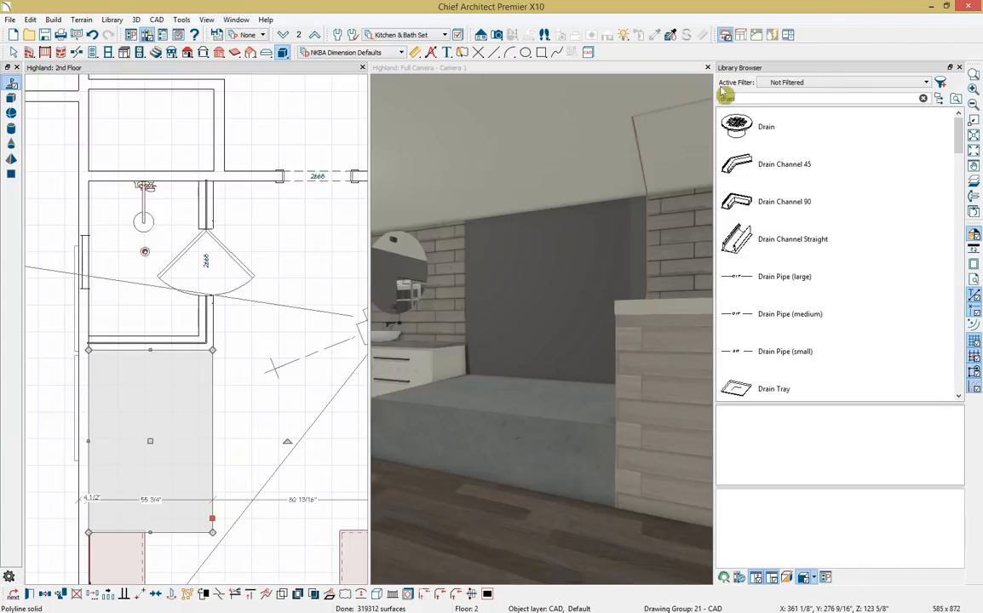
pyautogui.press('BackSpace')
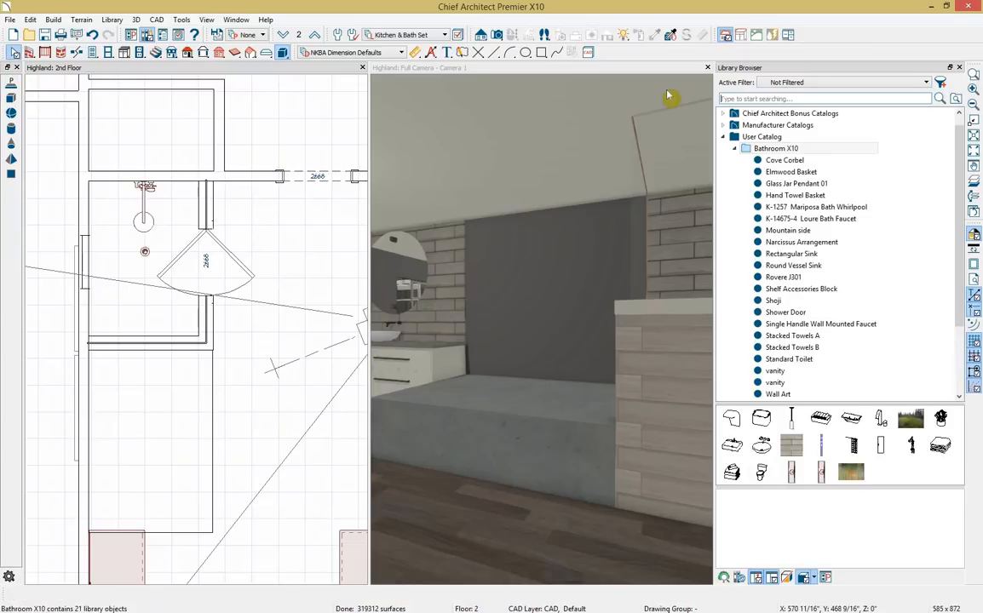
# Place the K-1257 Mariposa Bath Whirlpool on the platform and center it.
pyautogui.click(823, 209)
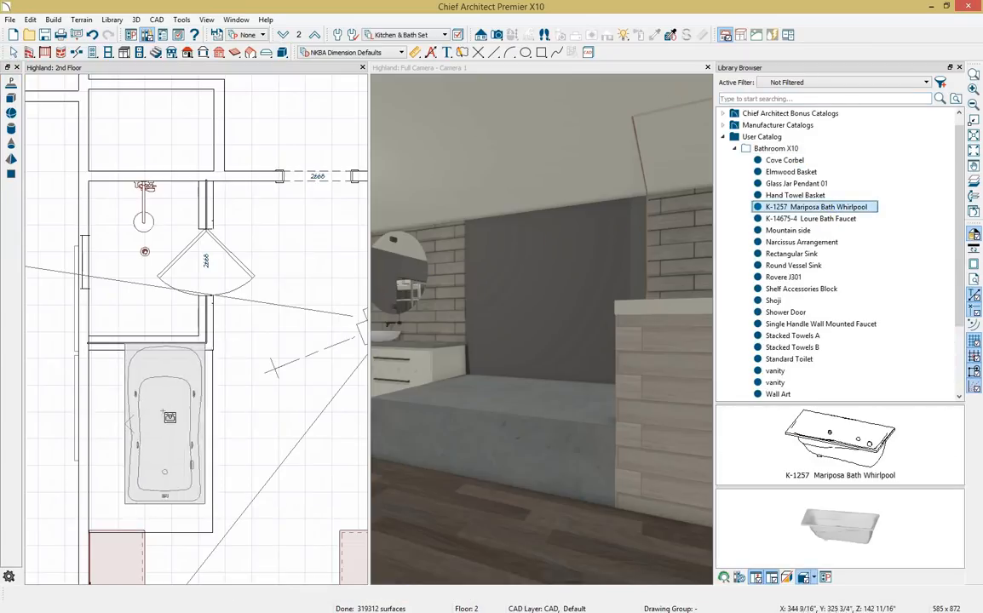
pyautogui.click(145, 448)
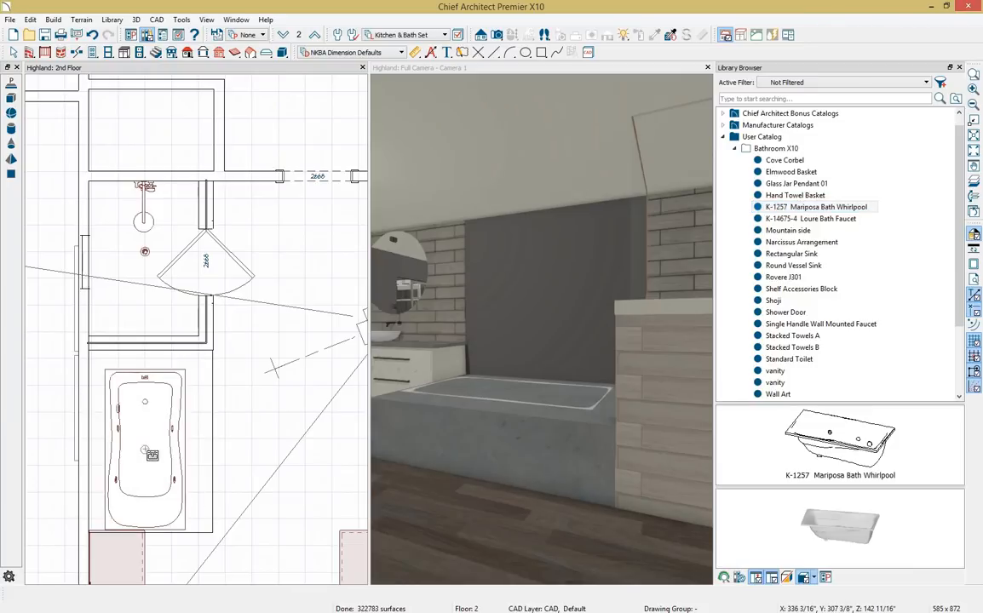
pyautogui.click(145, 449)
pyautogui.click(221, 597)
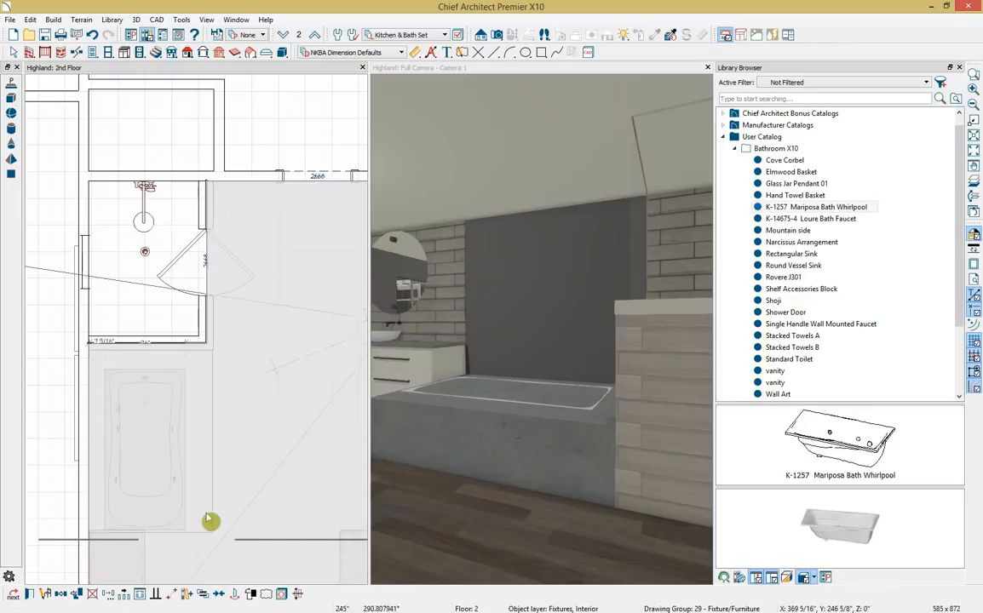
pyautogui.click(170, 448)
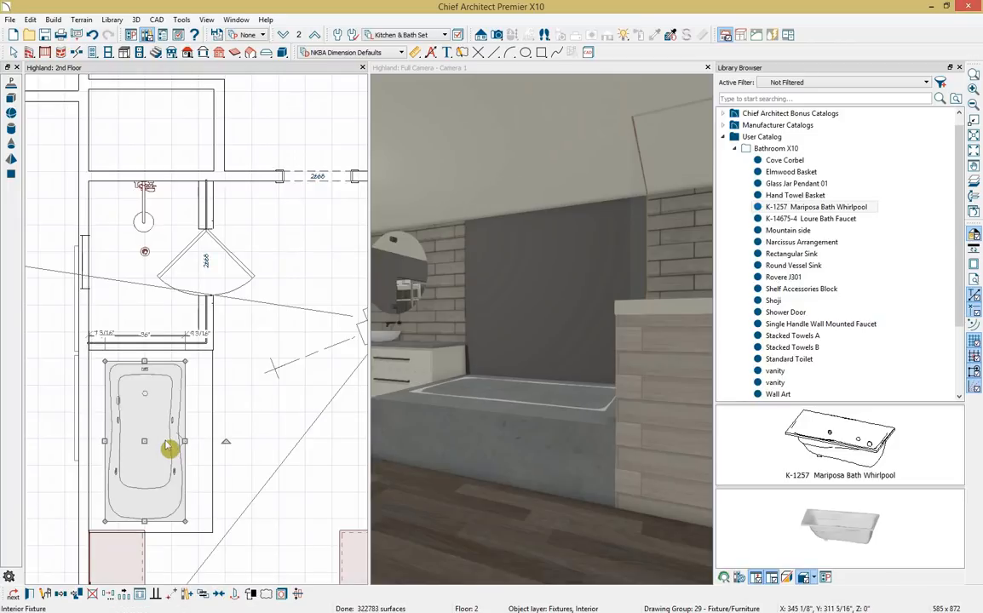
# Place the K-14675-4 Loure Bath Faucet at the head of the tub.
pyautogui.click(893, 218)
pyautogui.click(848, 219)
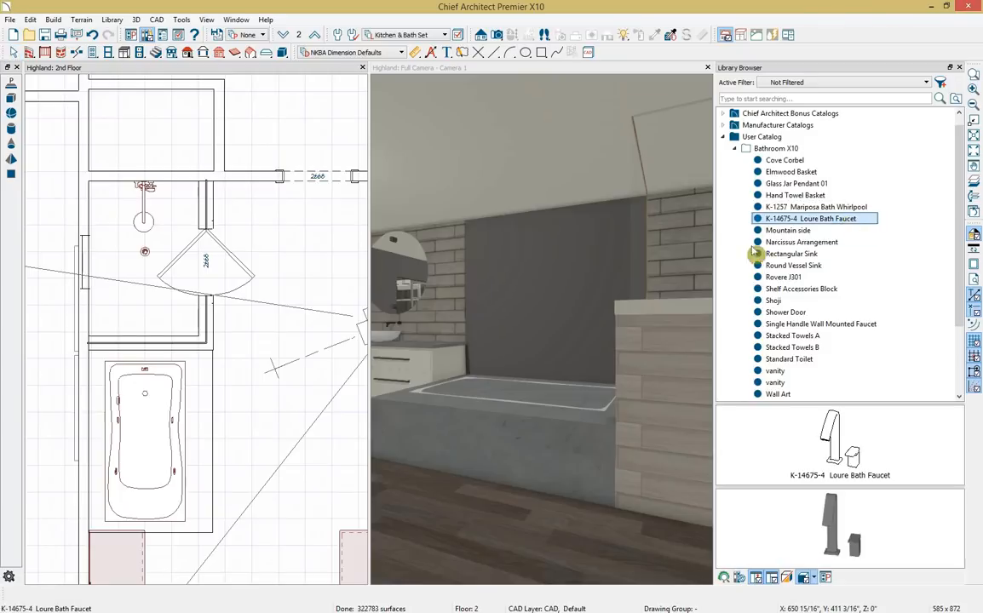
pyautogui.click(147, 362)
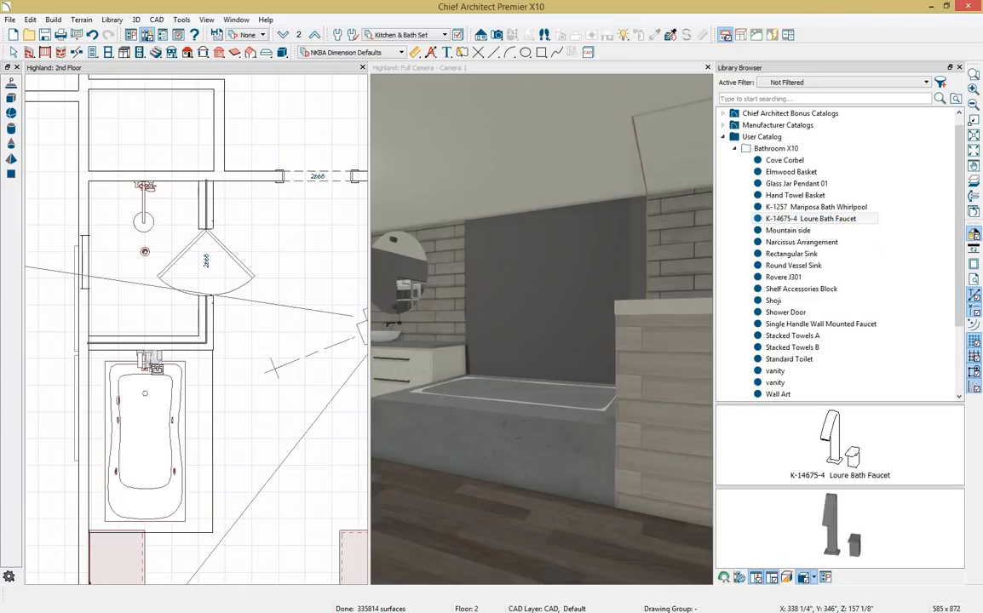
# Outline a polyline solid over the tub footprint, set 20" thick as a hole in the platform.
pyautogui.click(11, 82)
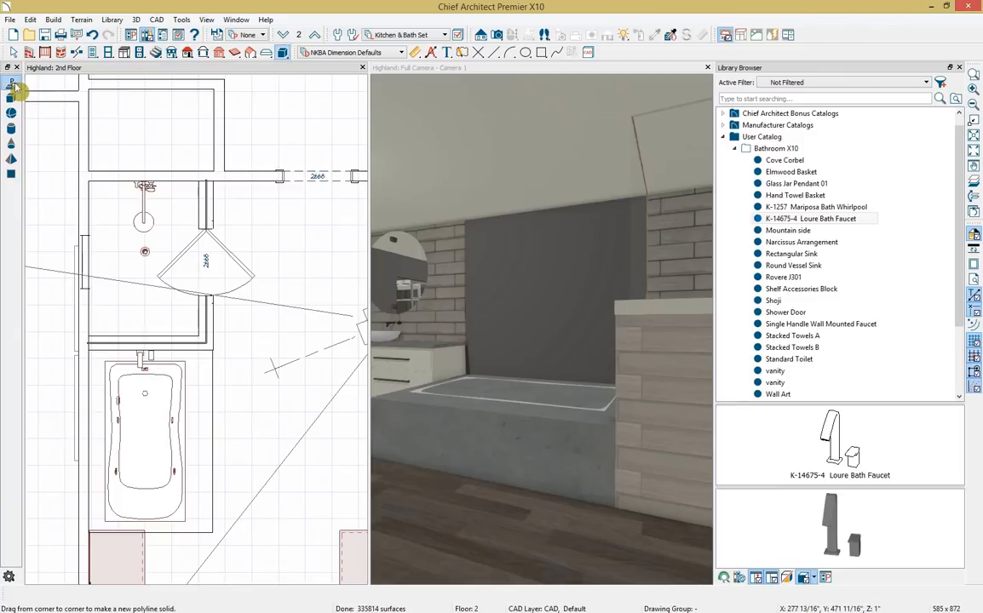
pyautogui.moveTo(94, 325)
pyautogui.mouseDown()
pyautogui.moveTo(149, 509)
pyautogui.moveTo(187, 521)
pyautogui.mouseUp()
pyautogui.click(185, 518)
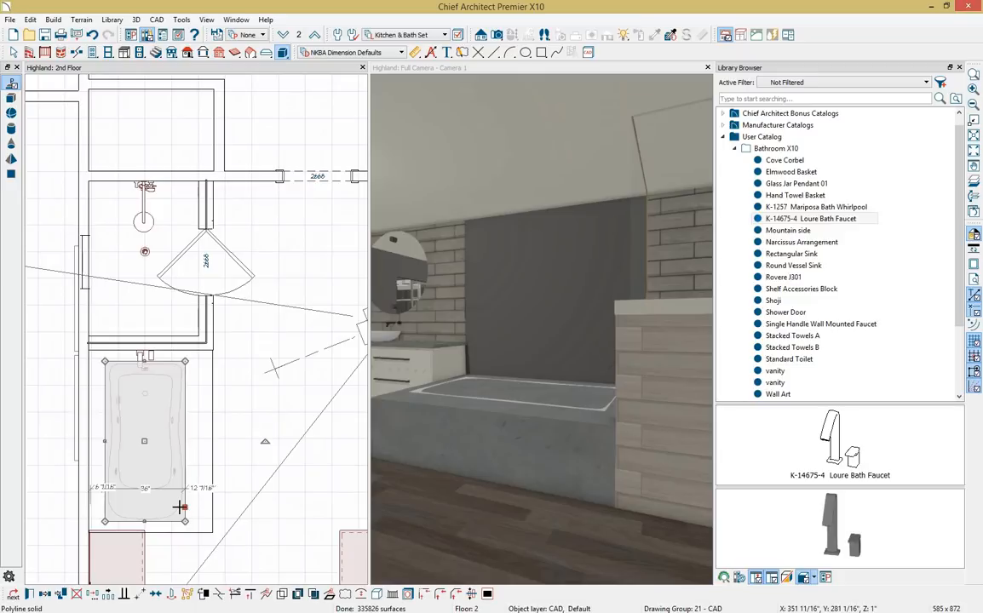
pyautogui.doubleClick(185, 518)
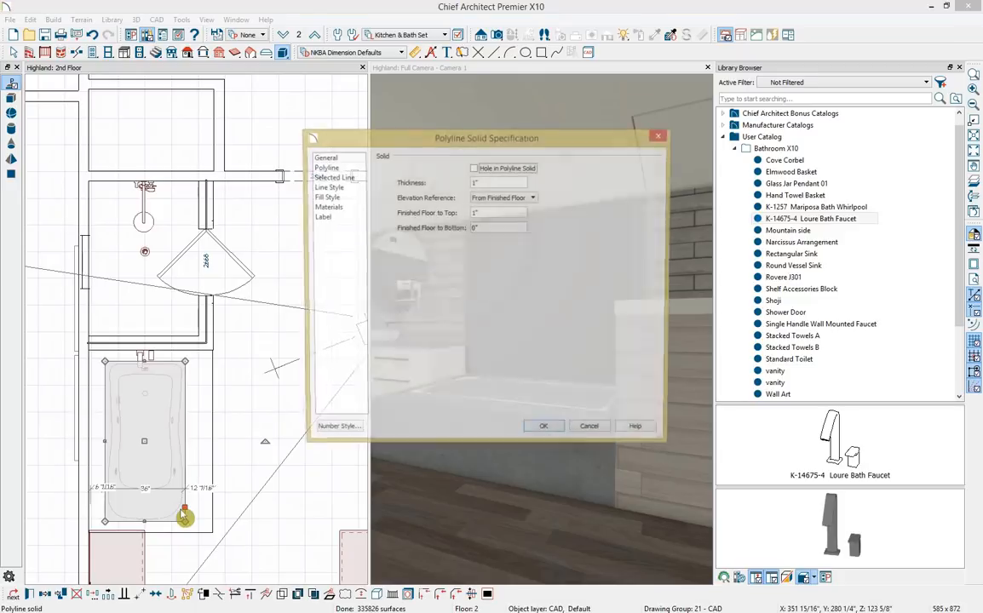
pyautogui.moveTo(486, 182); pyautogui.dragTo(440, 162)
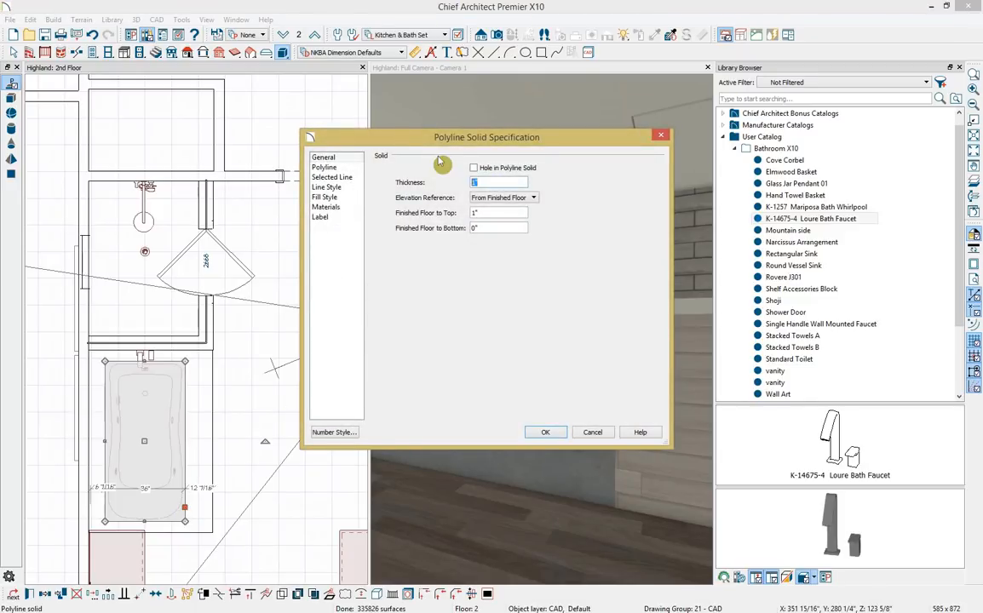
pyautogui.write('20')
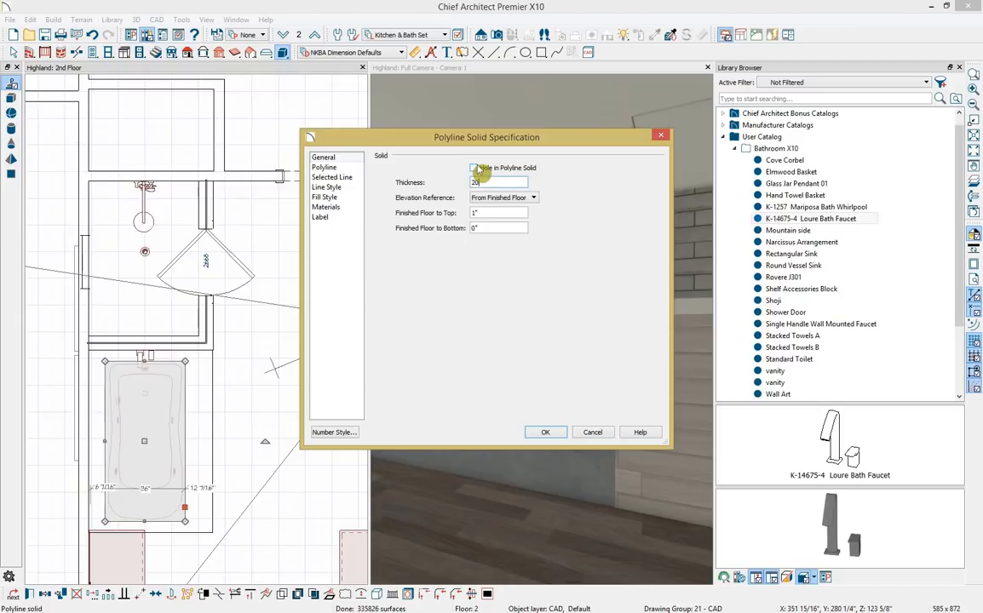
pyautogui.click(473, 168)
pyautogui.click(545, 433)
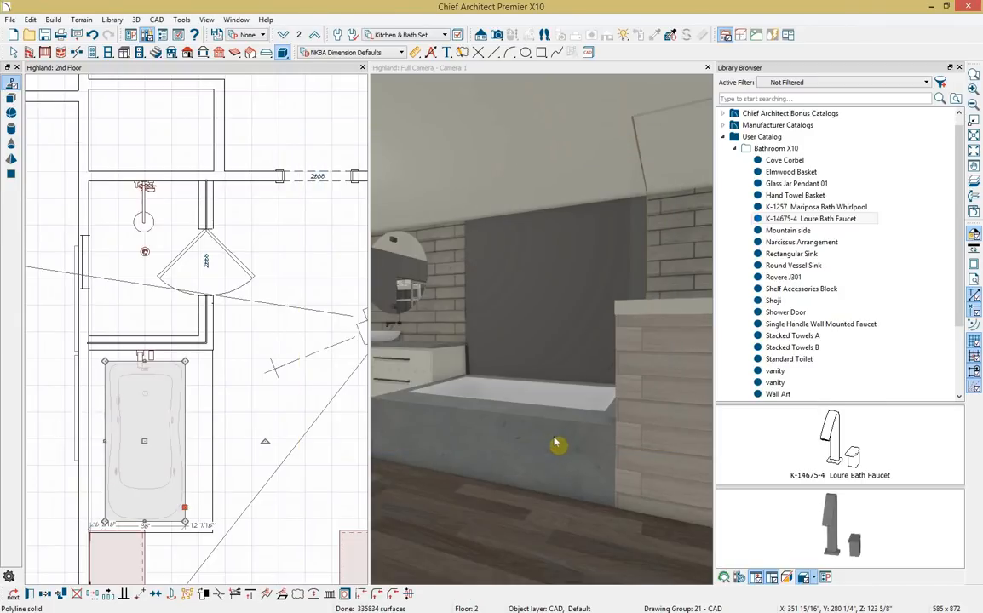
pyautogui.click(679, 361)
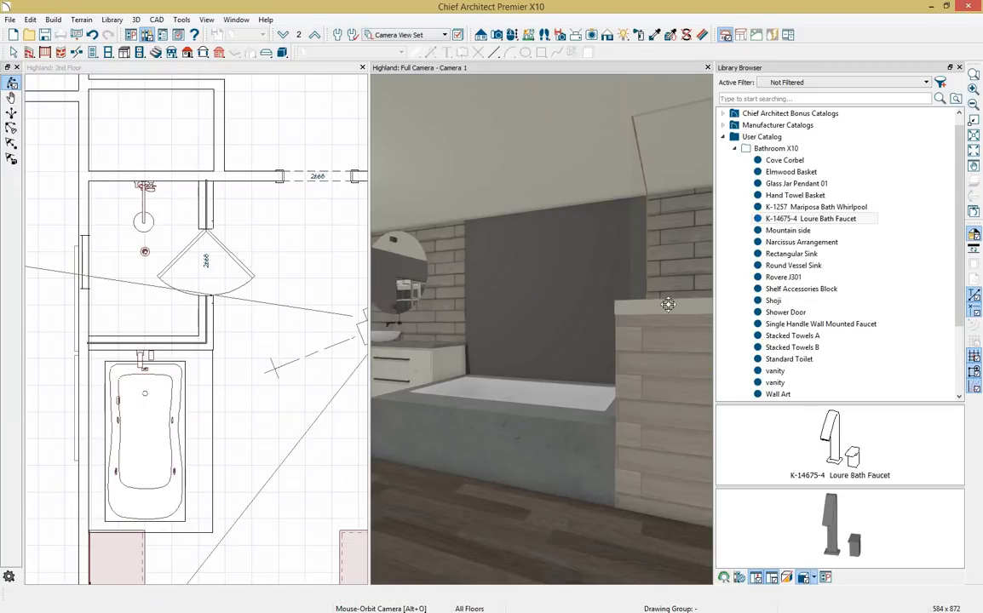
# Paint the tub platform's front with the wood-tile material sampled from the wall.
pyautogui.click(652, 38)
pyautogui.click(669, 366)
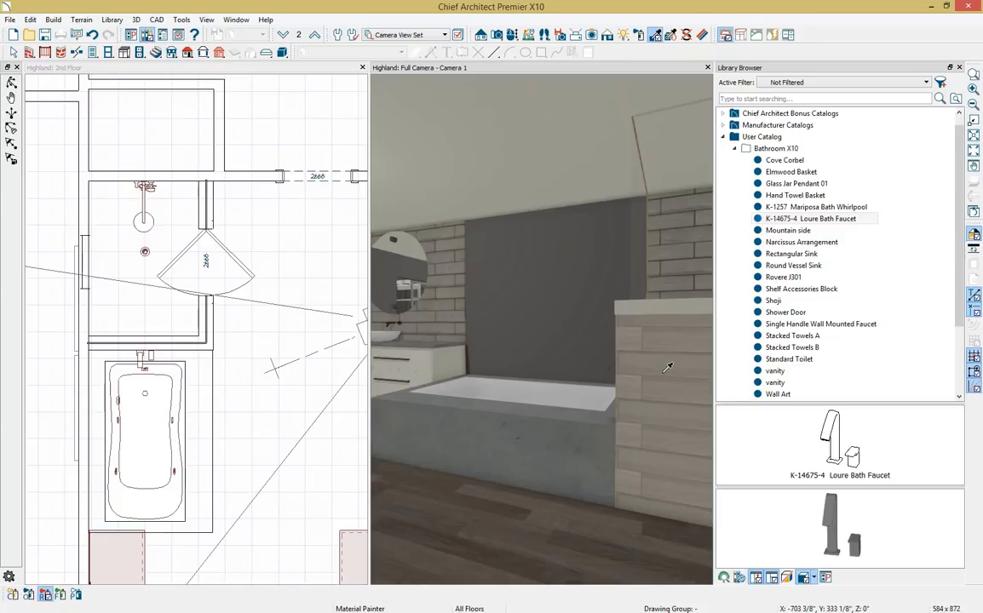
pyautogui.click(558, 454)
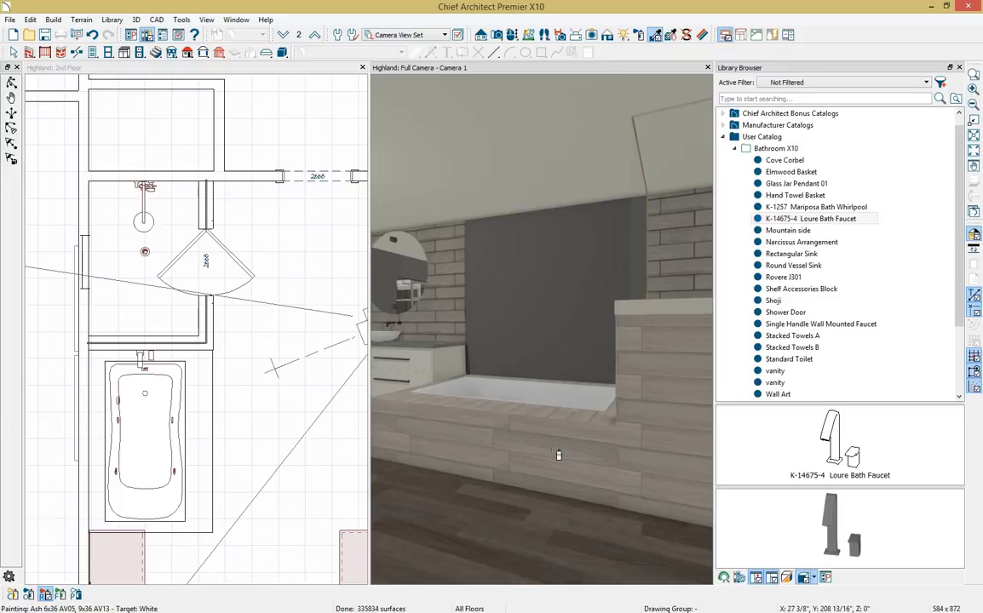
# Maximize the 3D camera view and orbit toward the shower area.
pyautogui.doubleClick(638, 70)
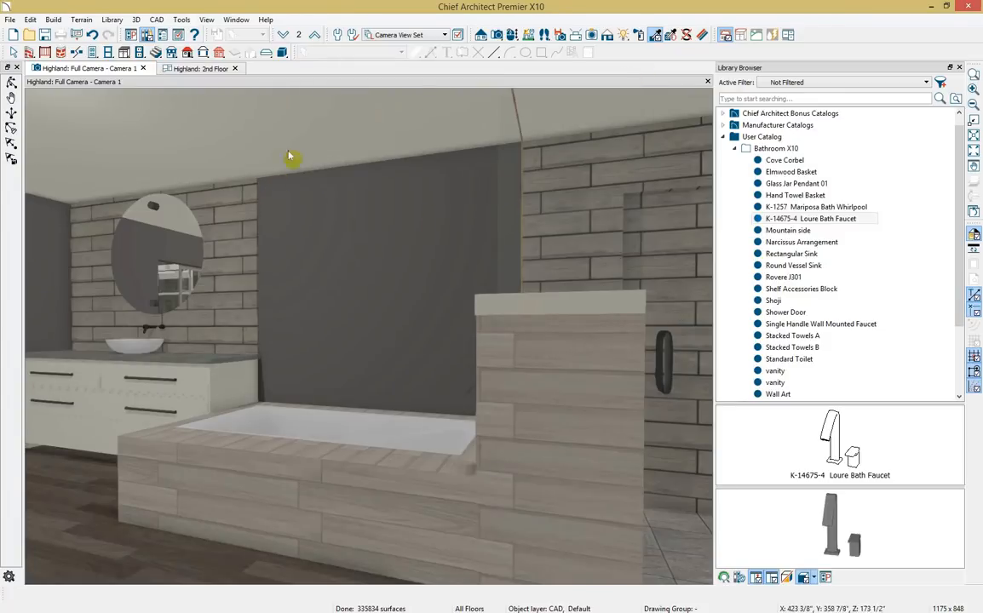
pyautogui.click(512, 36)
pyautogui.moveTo(344, 235); pyautogui.dragTo(393, 226)
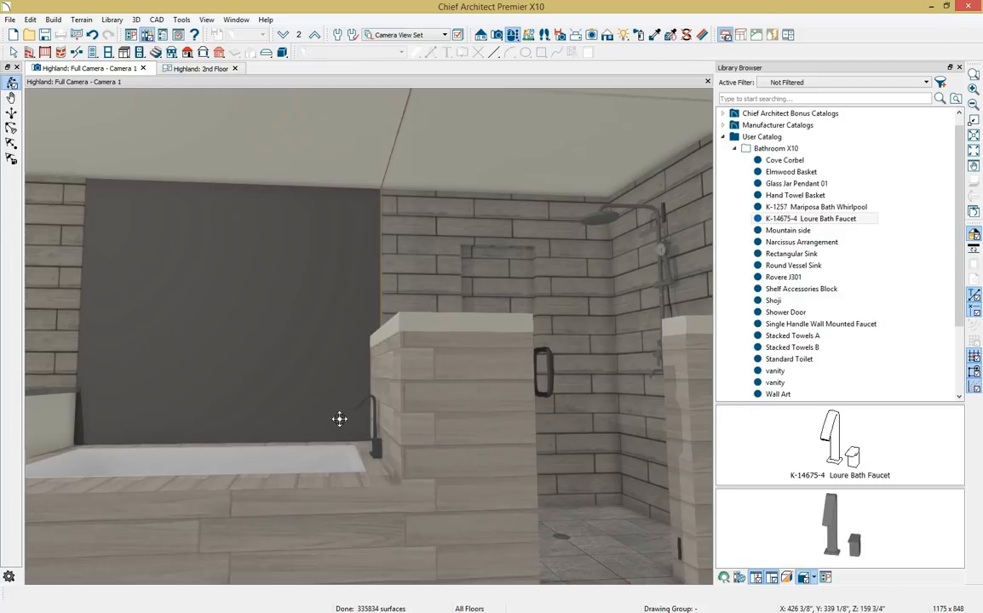
# Draw a custom backsplash panel over the wall above the tub.
pyautogui.click(125, 53)
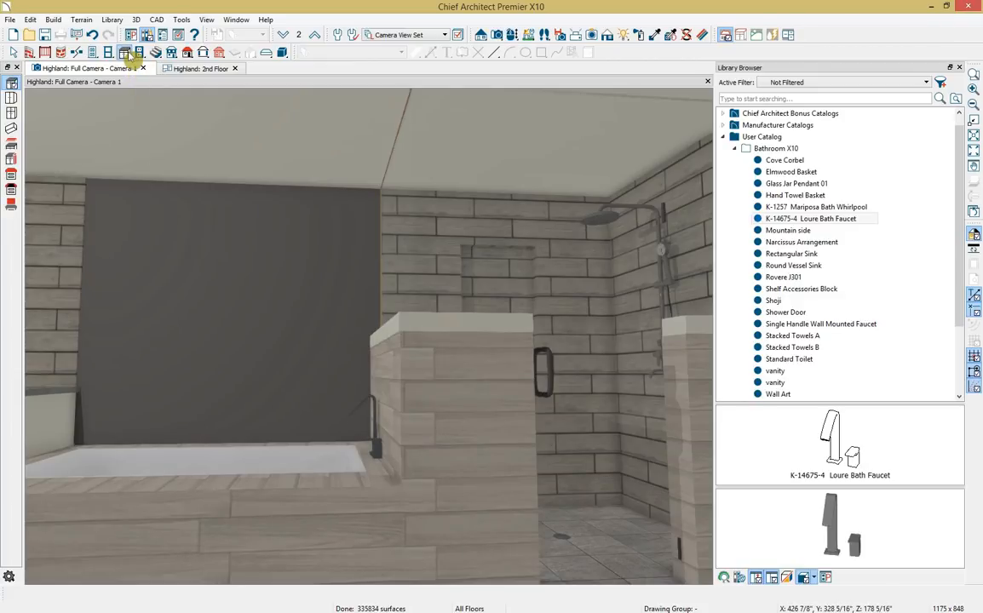
pyautogui.click(11, 202)
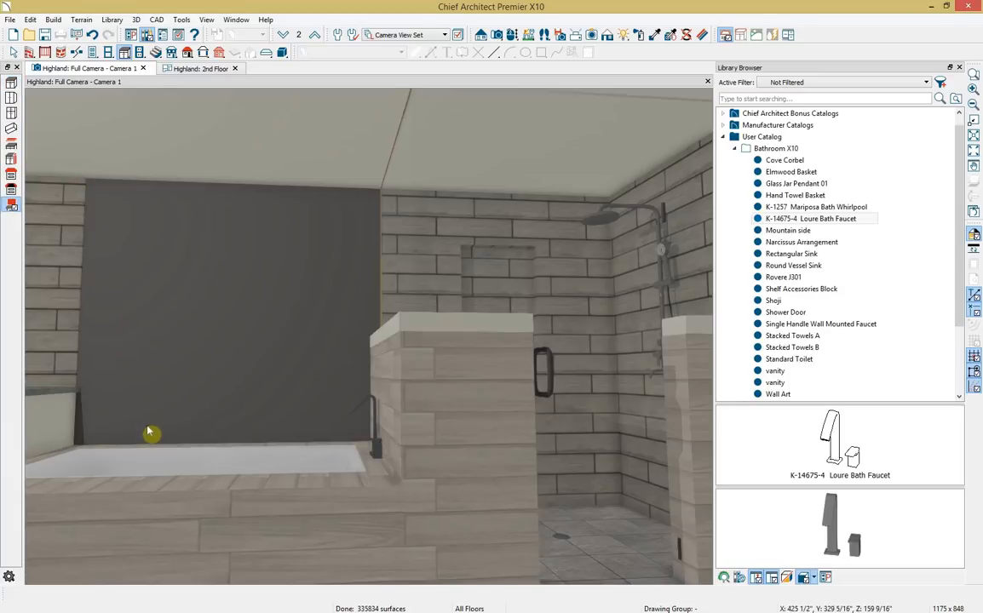
pyautogui.moveTo(85, 179); pyautogui.dragTo(377, 447)
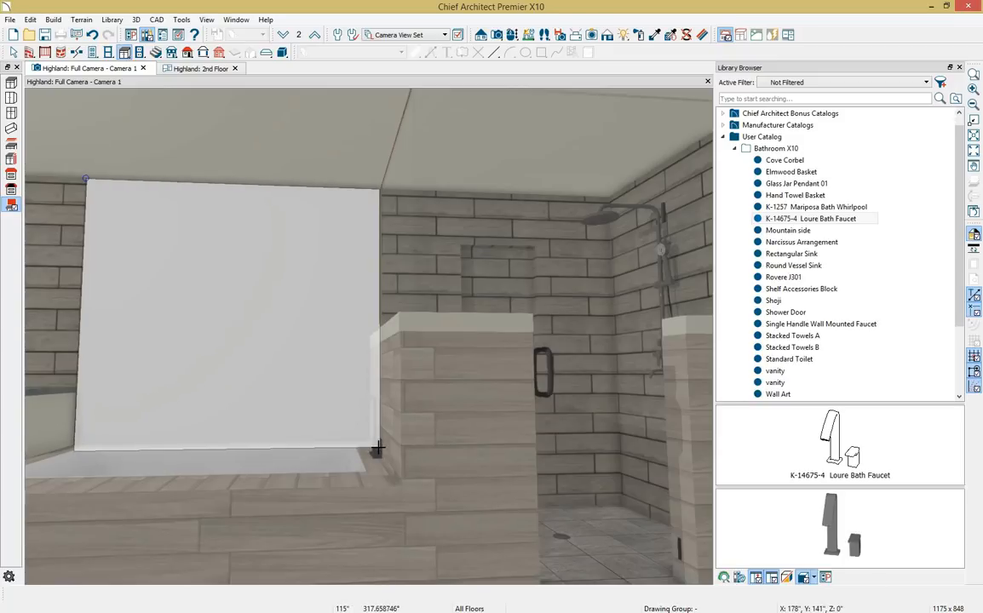
pyautogui.moveTo(377, 447); pyautogui.dragTo(377, 447)
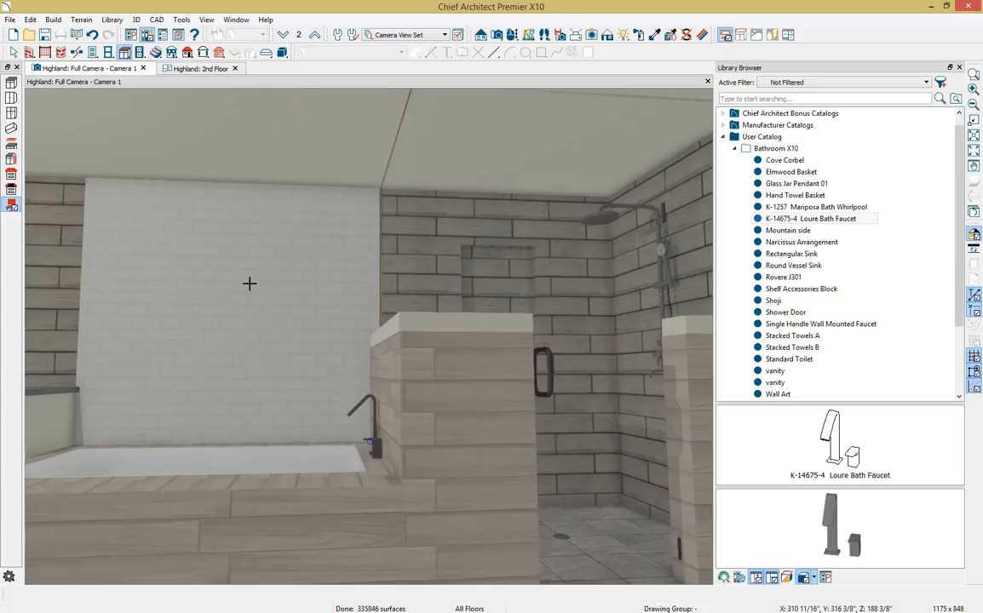
# Set the backsplash layer material to Rovere J301 and apply the settings.
pyautogui.doubleClick(249, 284)
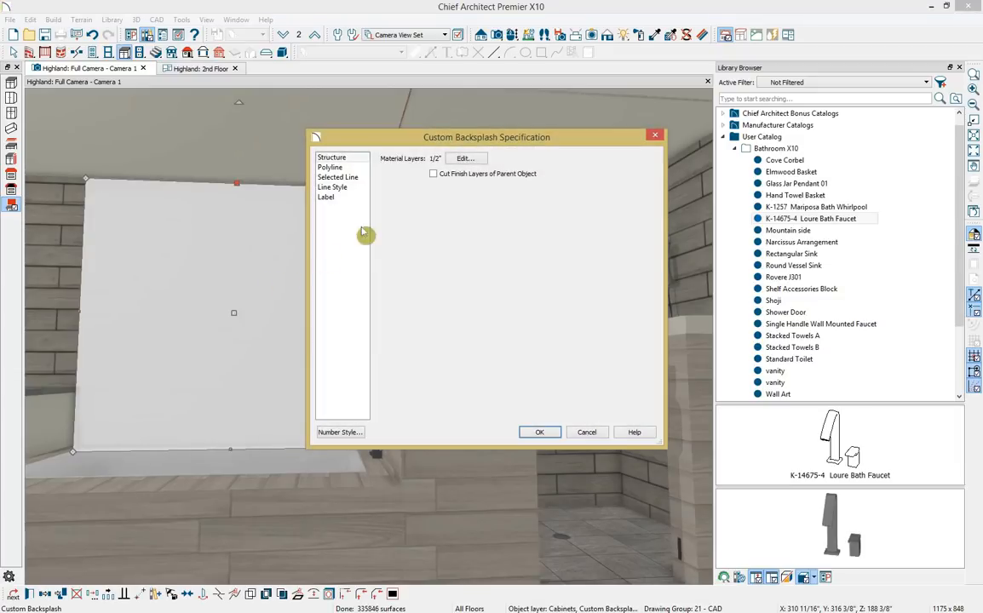
pyautogui.click(460, 158)
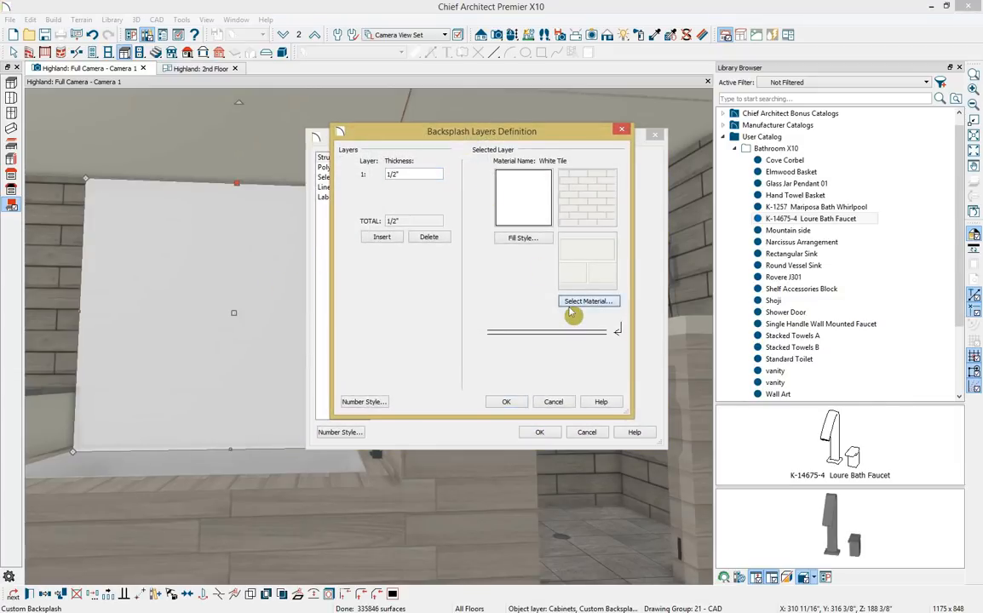
pyautogui.click(572, 302)
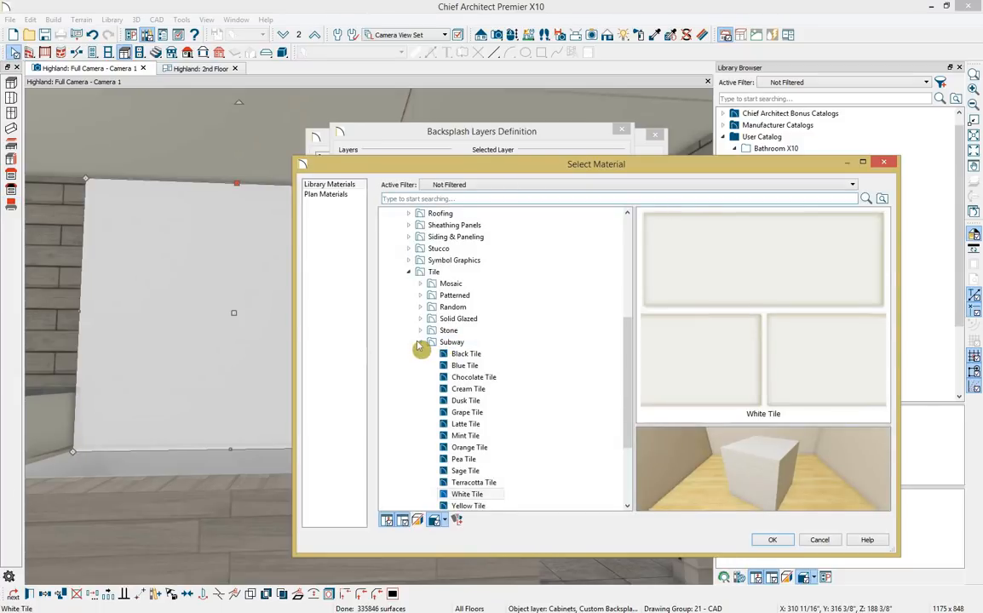
pyautogui.click(419, 343)
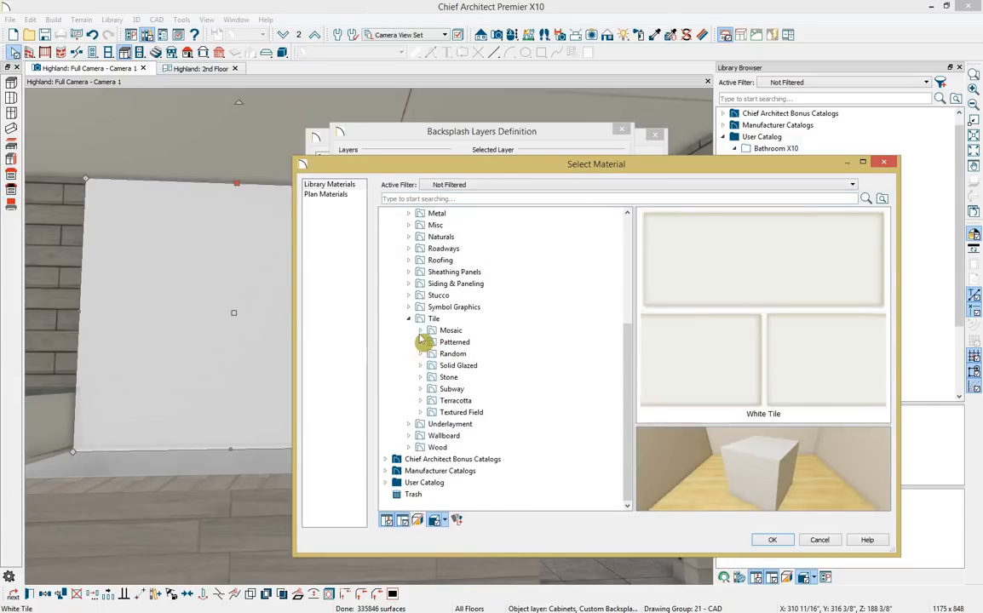
pyautogui.click(385, 482)
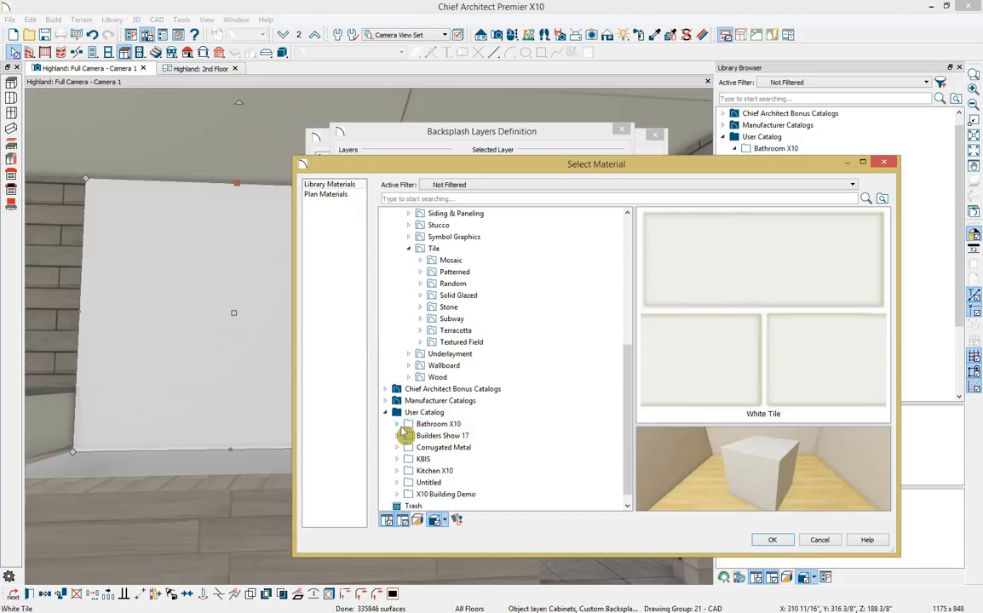
pyautogui.click(397, 423)
pyautogui.click(444, 435)
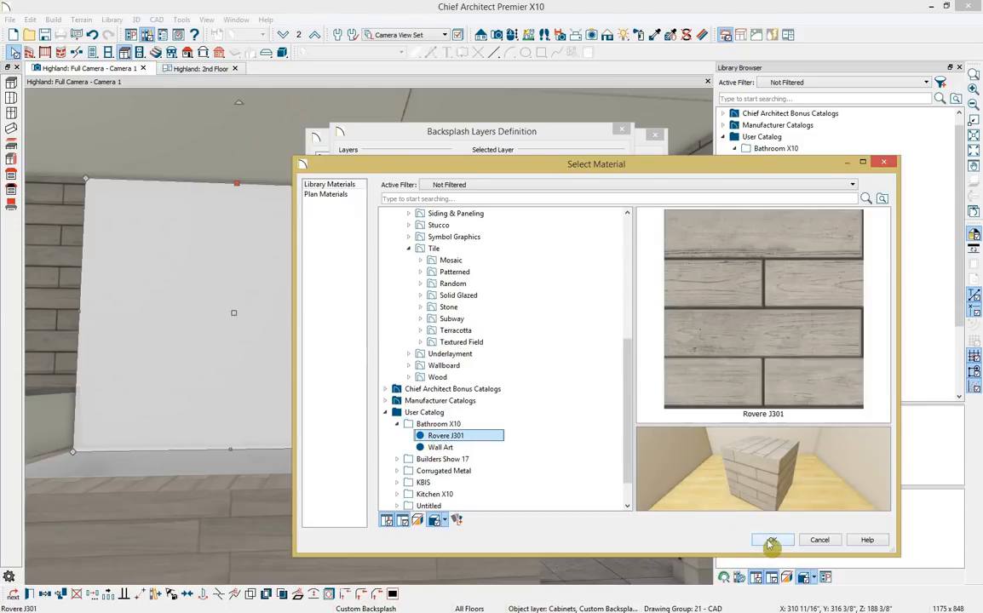
pyautogui.click(773, 540)
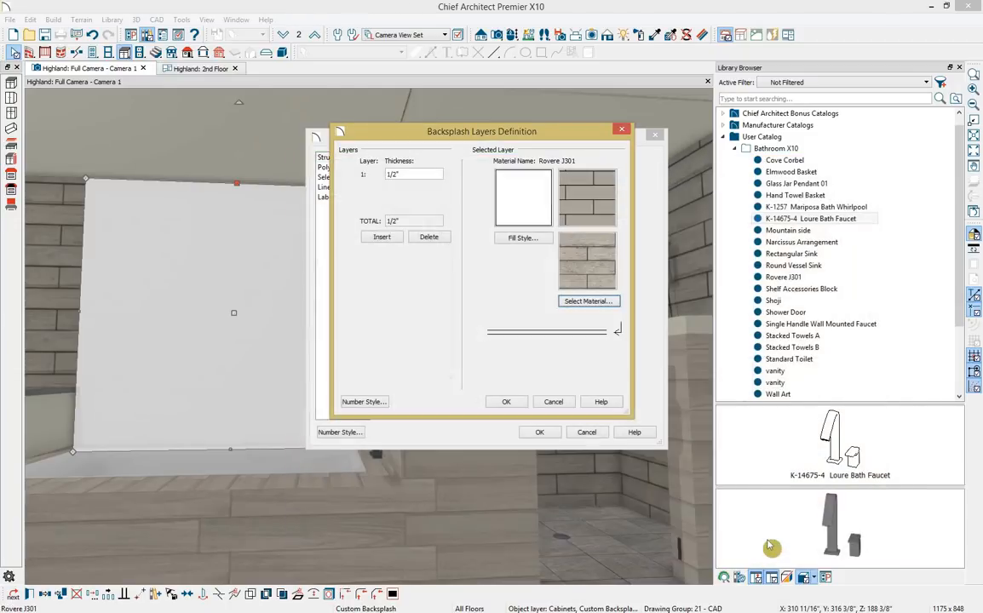
pyautogui.click(506, 401)
pyautogui.click(539, 432)
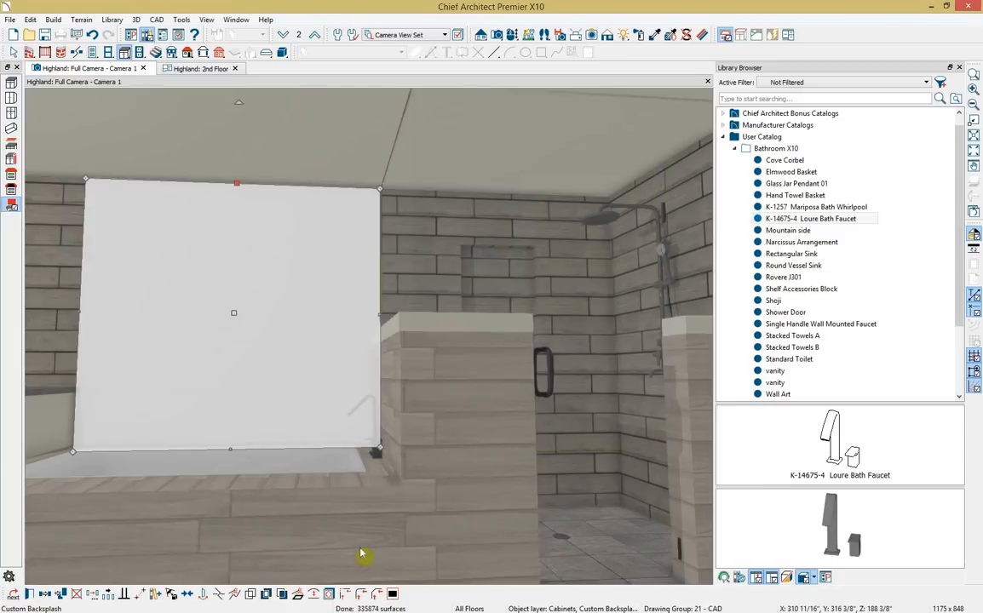
pyautogui.press('Escape')
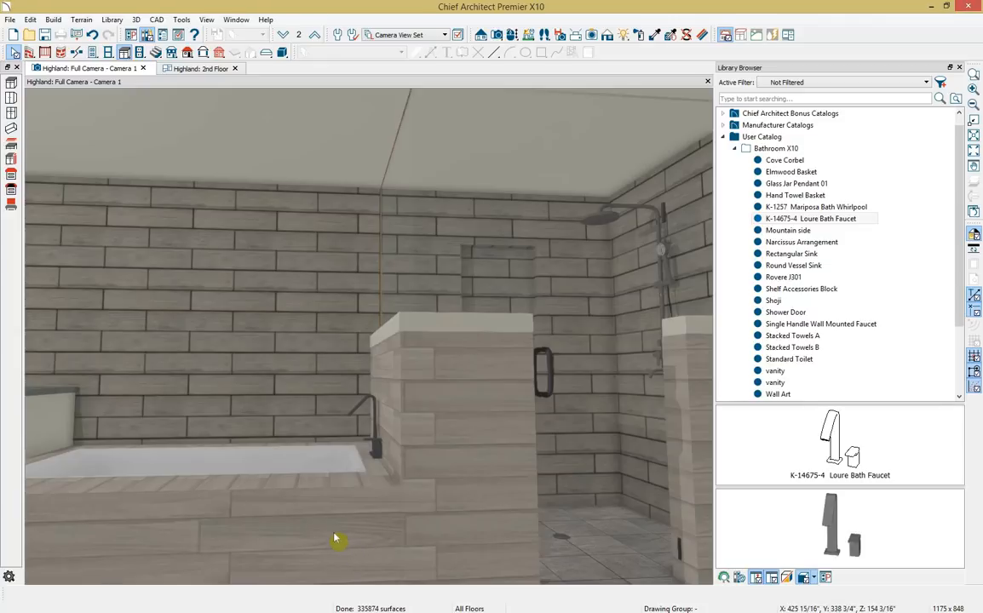
# Draw a rectangular custom backsplash panel on the wall above the tub.
pyautogui.click(11, 207)
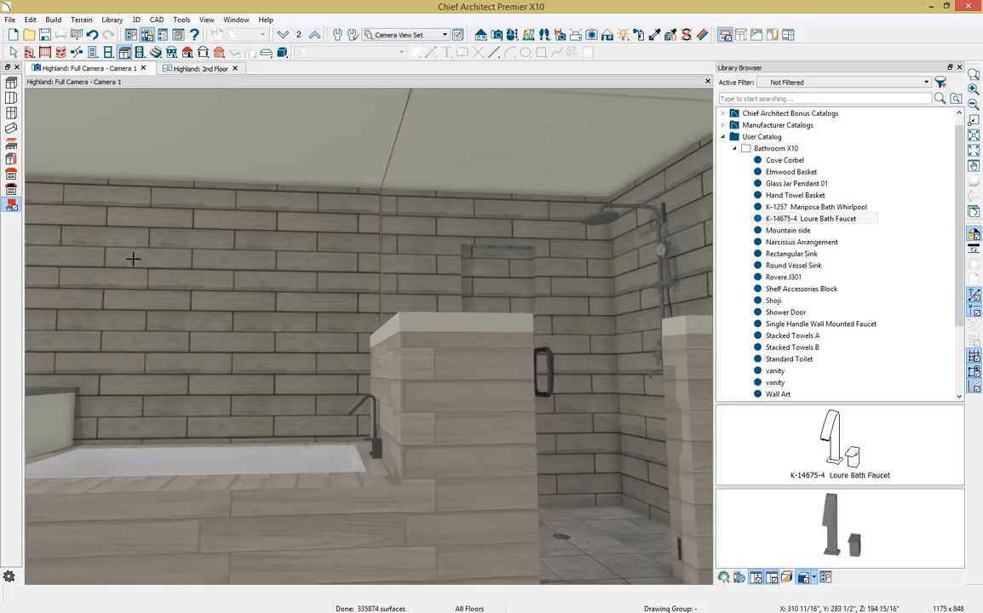
pyautogui.moveTo(128, 256); pyautogui.dragTo(334, 401)
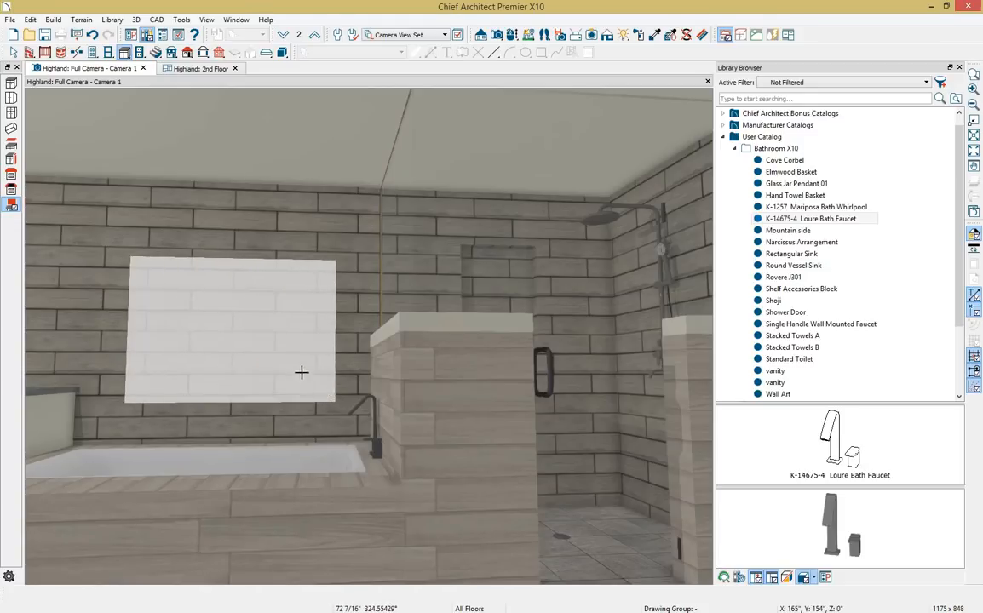
pyautogui.click(229, 347)
# Give the panel's layer the Wall Art material at 2" thickness.
pyautogui.doubleClick(230, 347)
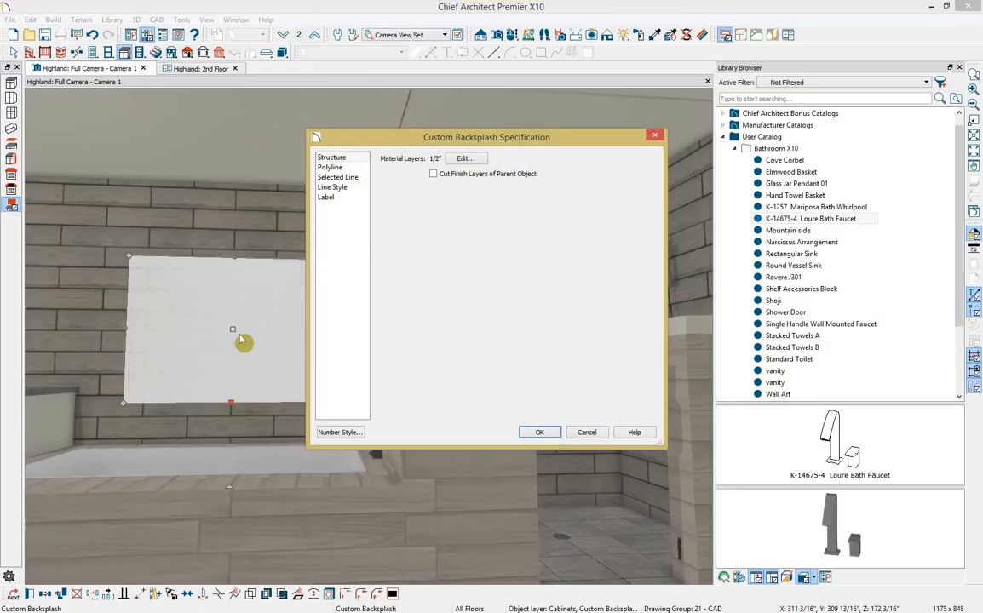
pyautogui.click(464, 160)
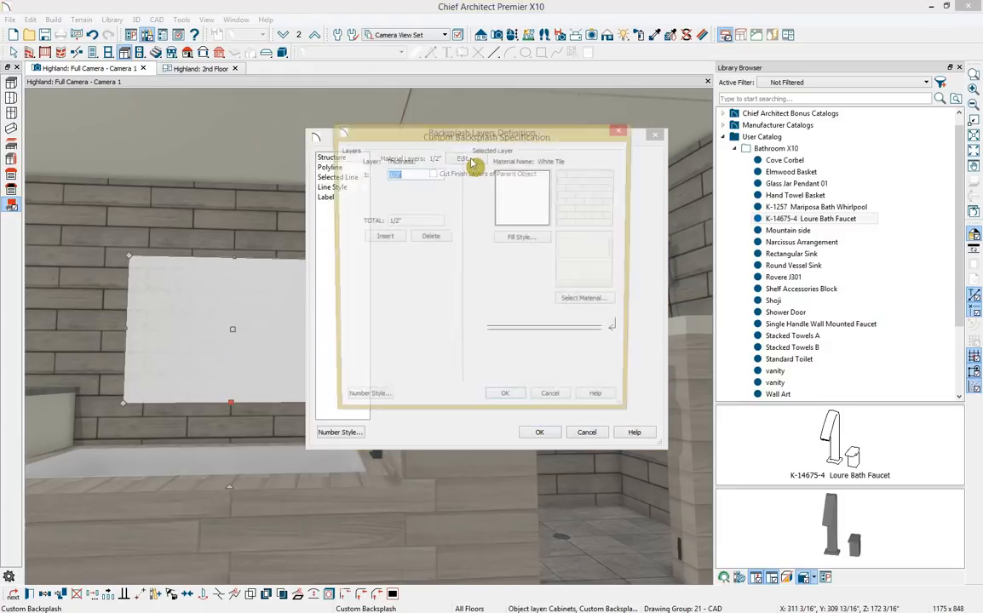
pyautogui.click(583, 310)
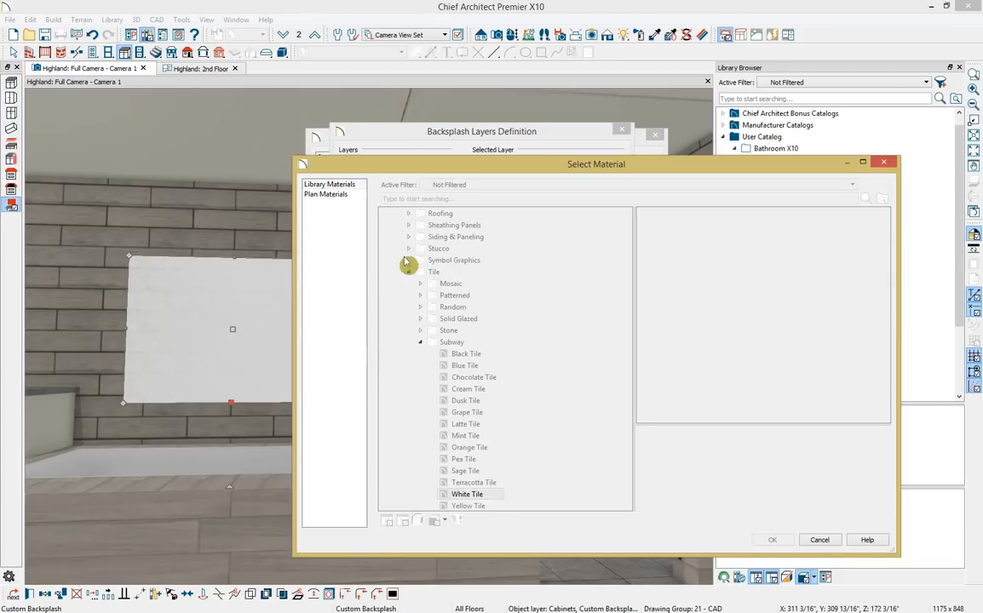
pyautogui.click(409, 273)
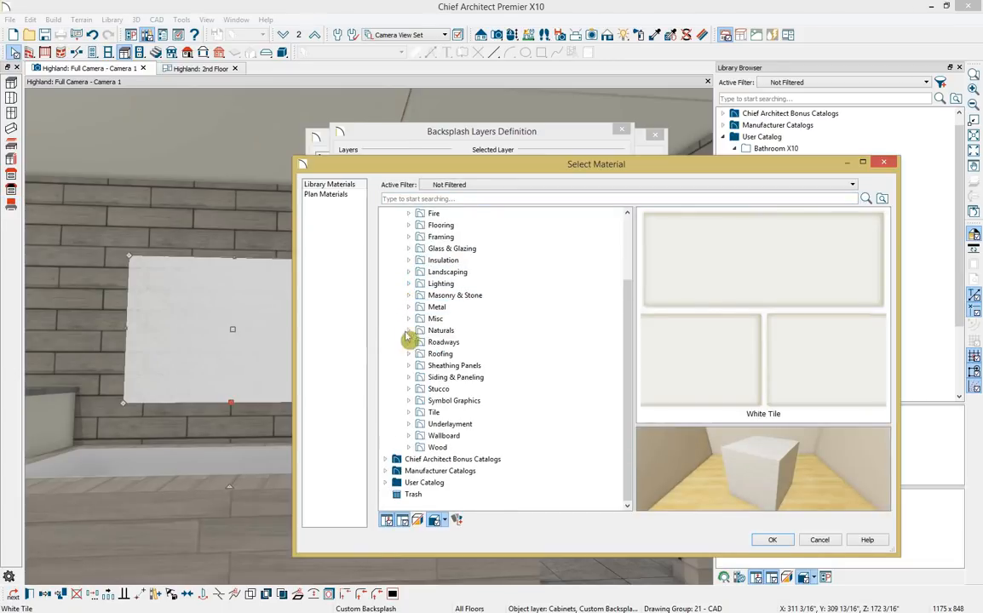
pyautogui.click(387, 483)
pyautogui.scroll(-1, 426, 451)
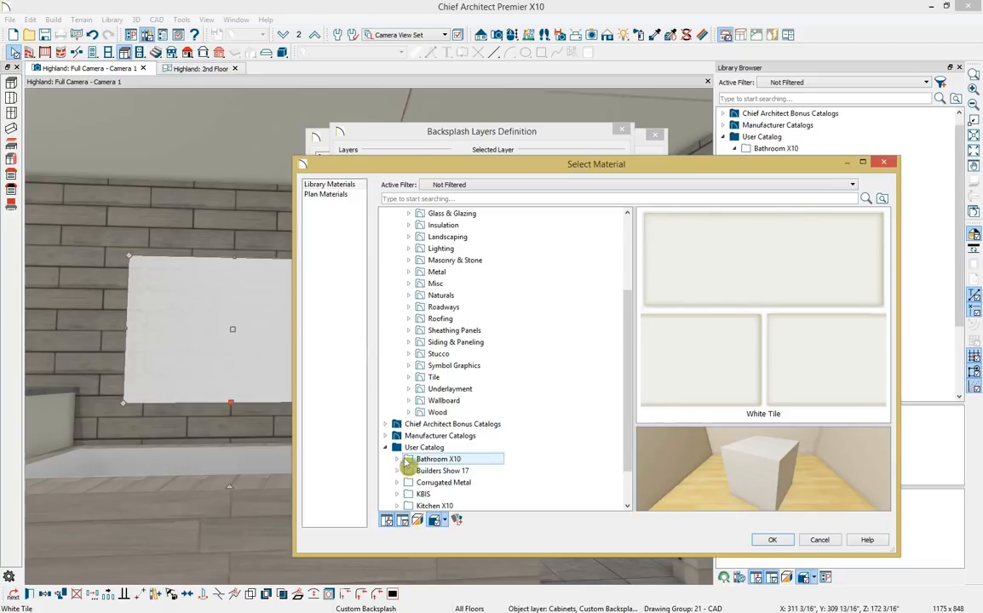
pyautogui.click(397, 459)
pyautogui.scroll(-2, 426, 449)
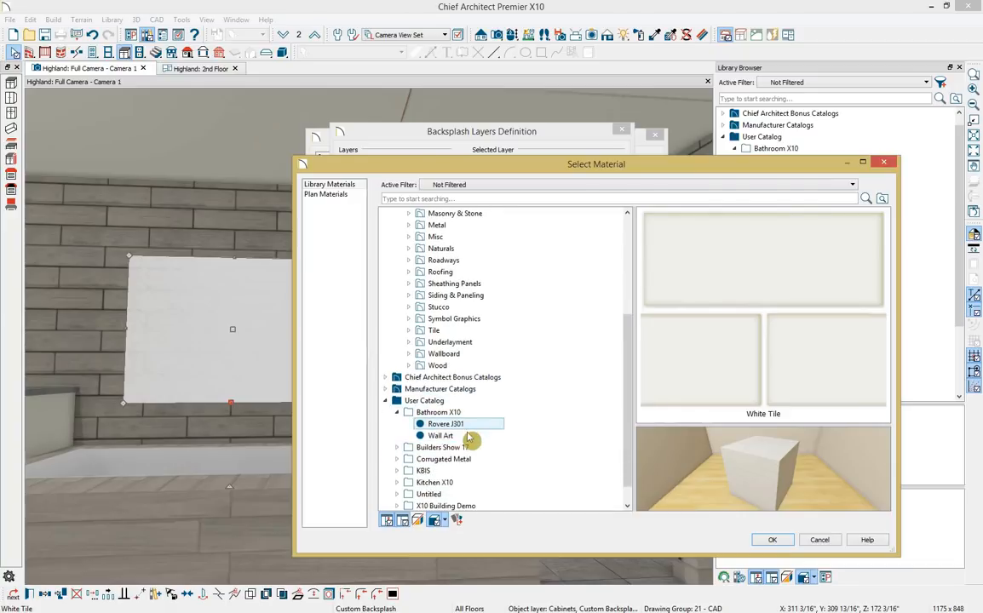
pyautogui.click(464, 435)
pyautogui.click(771, 540)
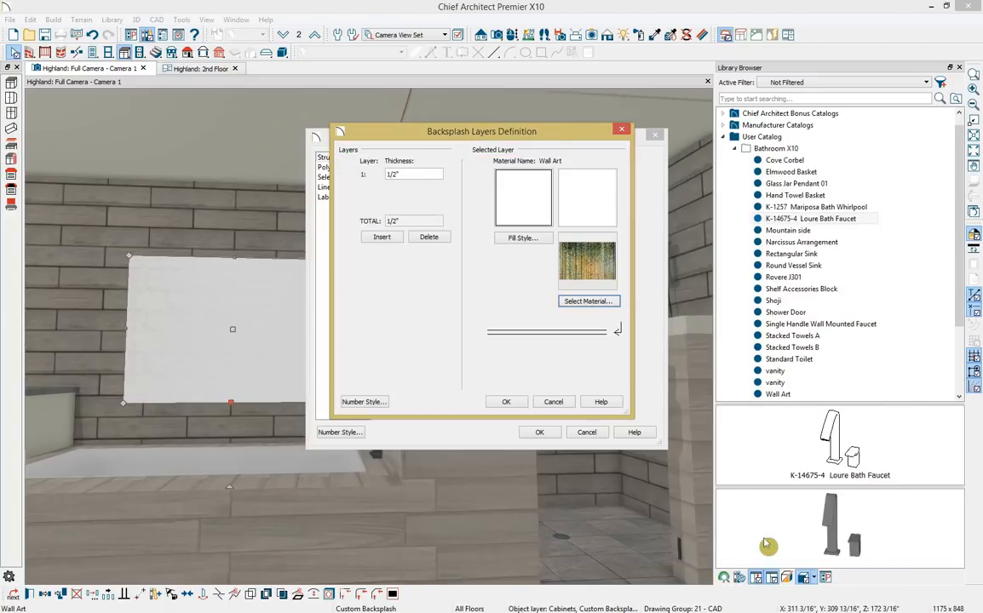
pyautogui.click(365, 172)
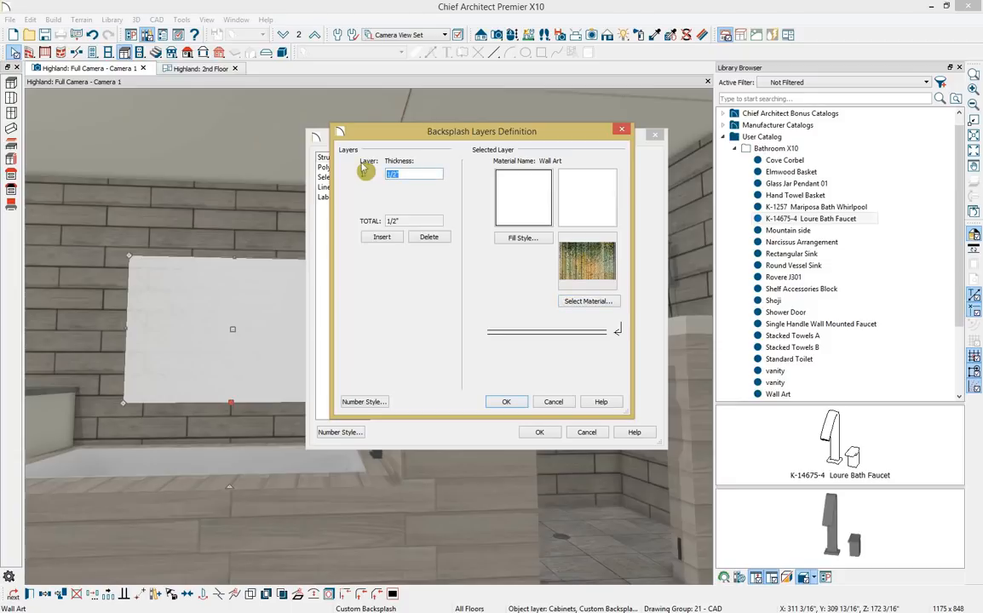
pyautogui.click(506, 402)
pyautogui.click(540, 433)
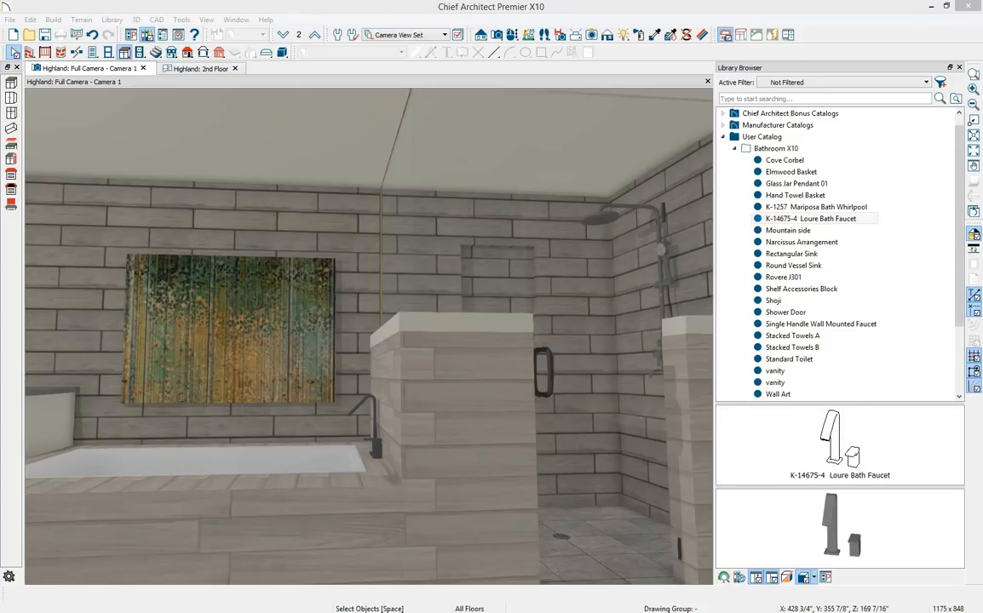
pyautogui.click(708, 84)
# Add a hinged door to the small room's wall above the shower.
pyautogui.scroll(3, 518, 298)
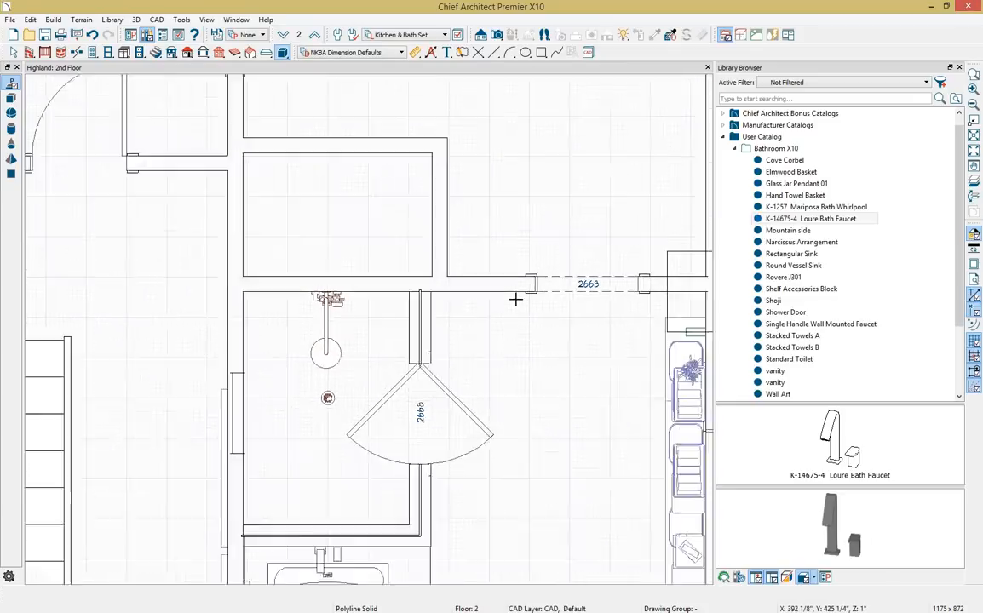
pyautogui.scroll(-3, 515, 298)
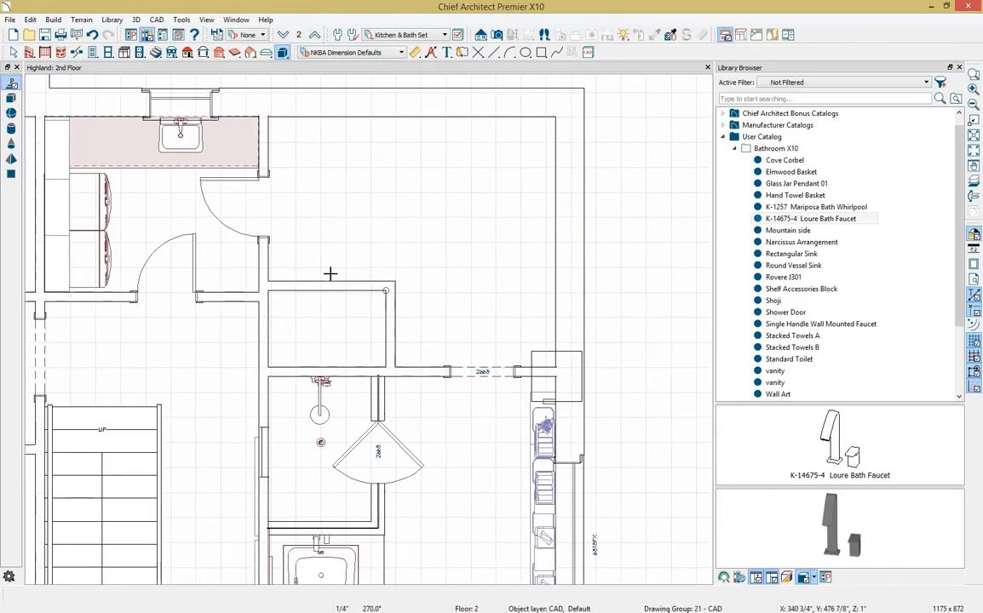
pyautogui.click(94, 53)
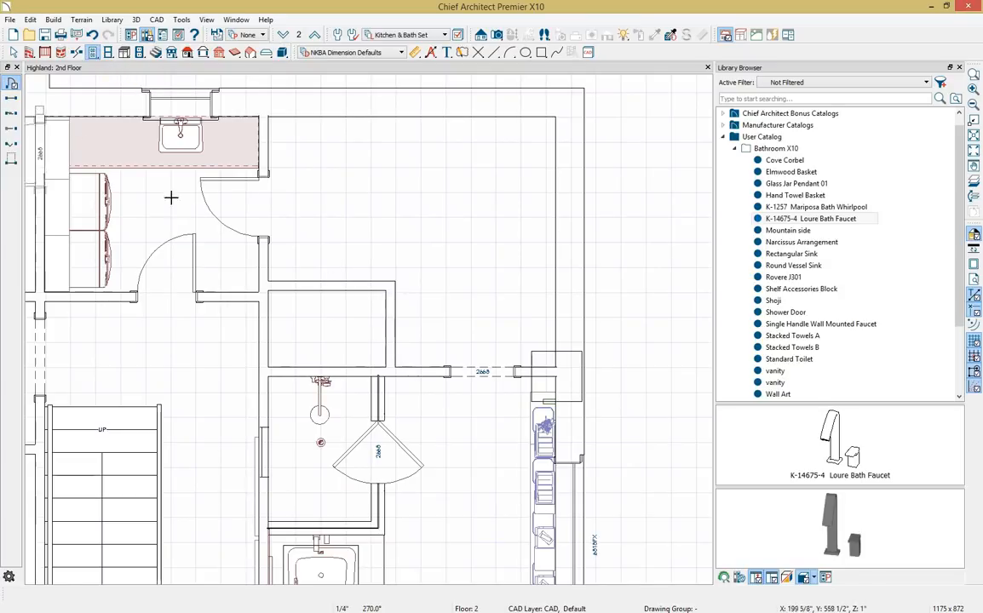
pyautogui.click(388, 356)
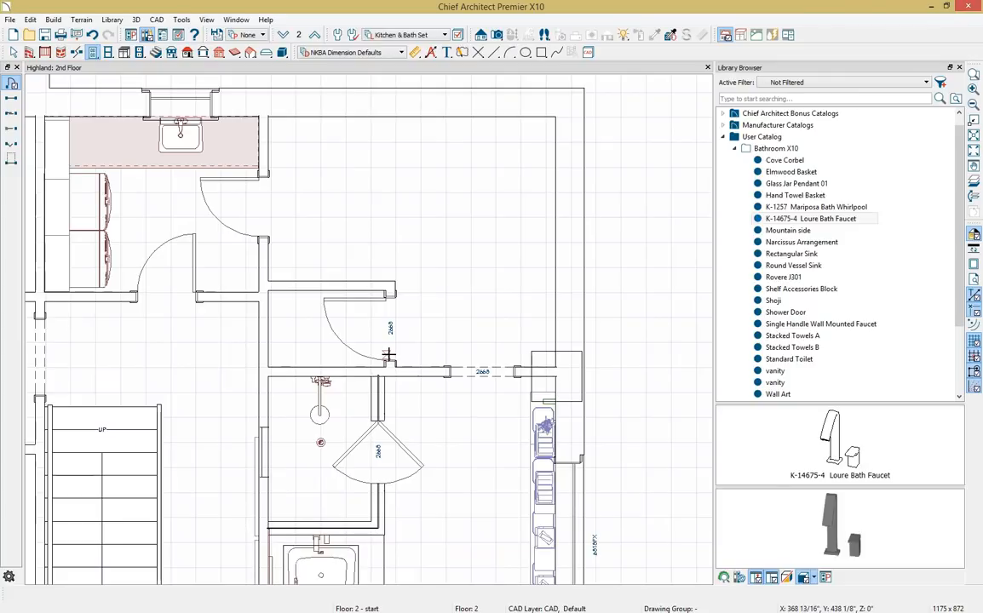
# Place a Standard Toilet from Core Catalogs > Architectural > Fixtures > Toilets against the small room's left wall.
pyautogui.scroll(1, 729, 120)
pyautogui.click(724, 114)
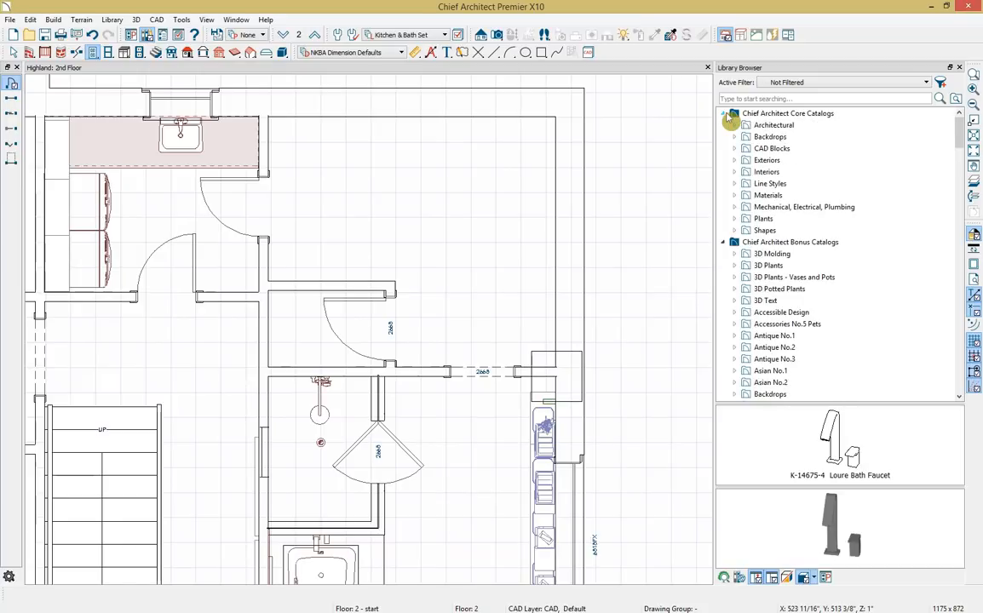
pyautogui.click(734, 125)
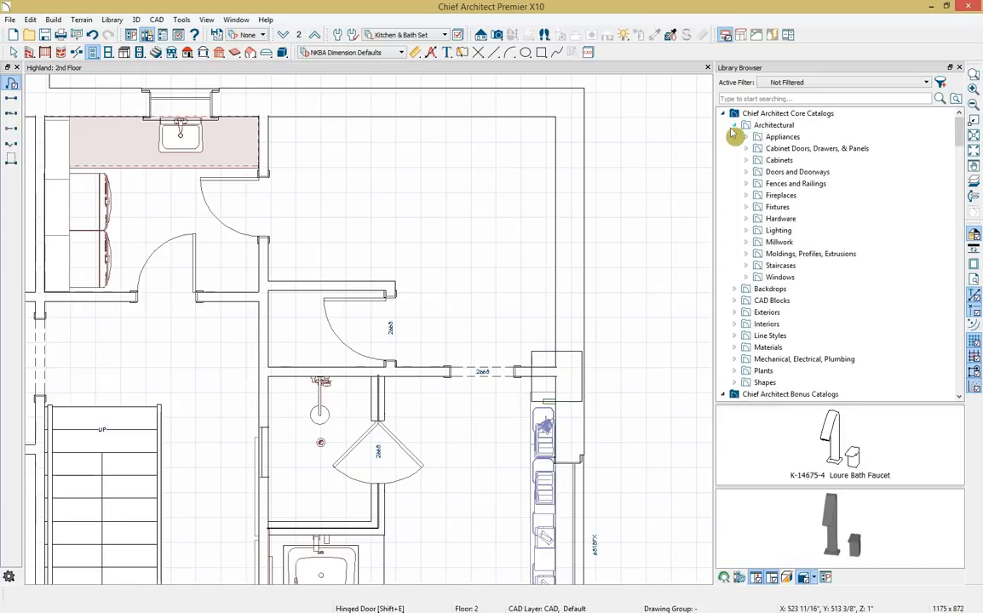
pyautogui.click(747, 208)
pyautogui.click(758, 312)
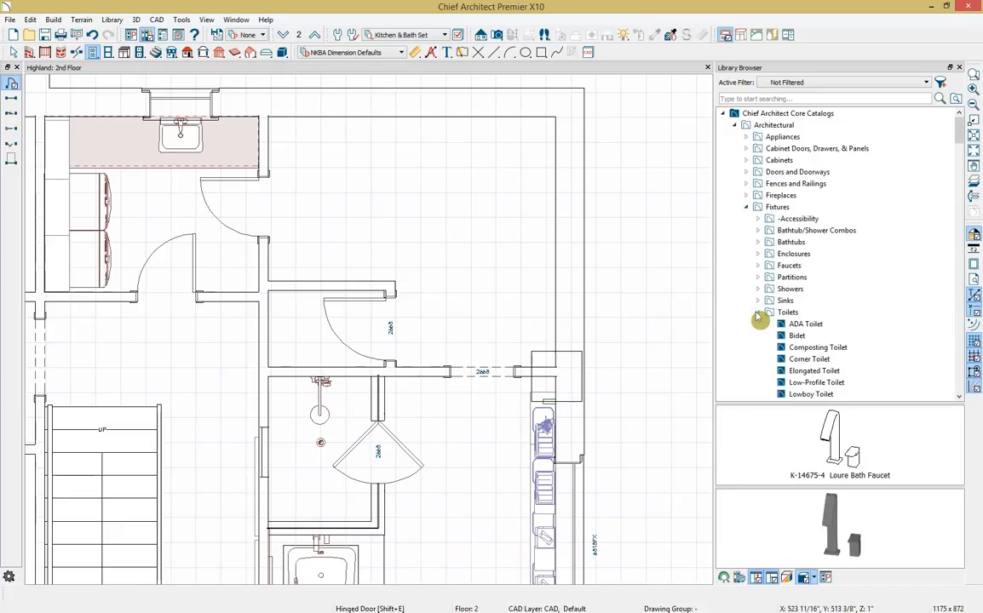
pyautogui.scroll(-1, 769, 296)
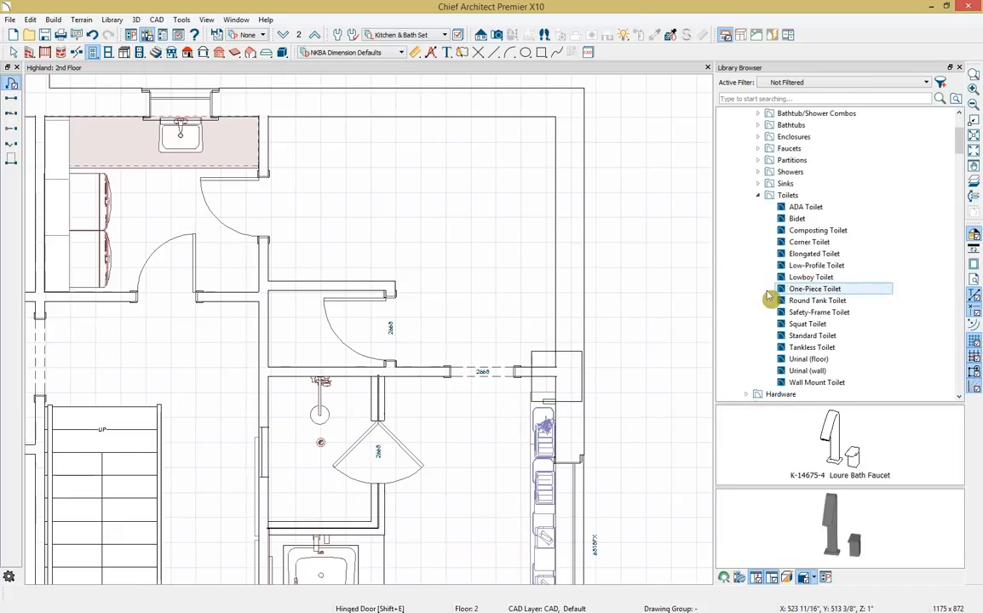
pyautogui.click(771, 335)
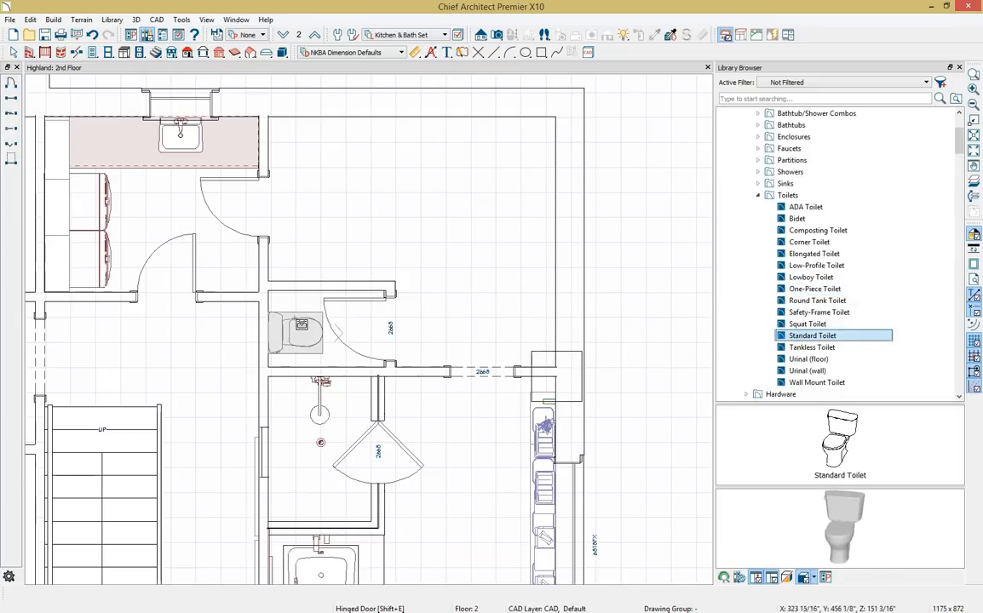
pyautogui.click(295, 332)
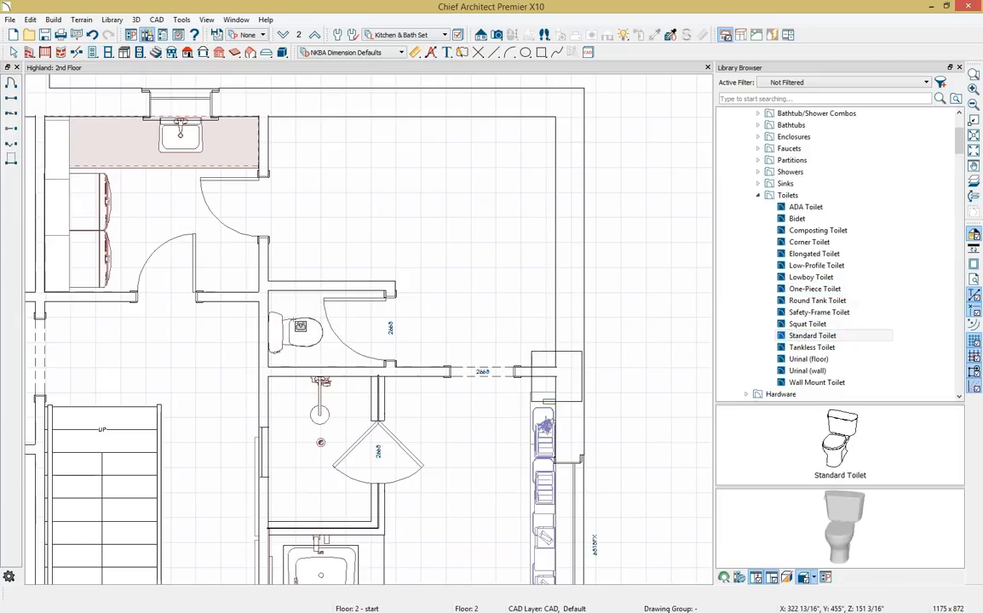
pyautogui.scroll(-3, 503, 251)
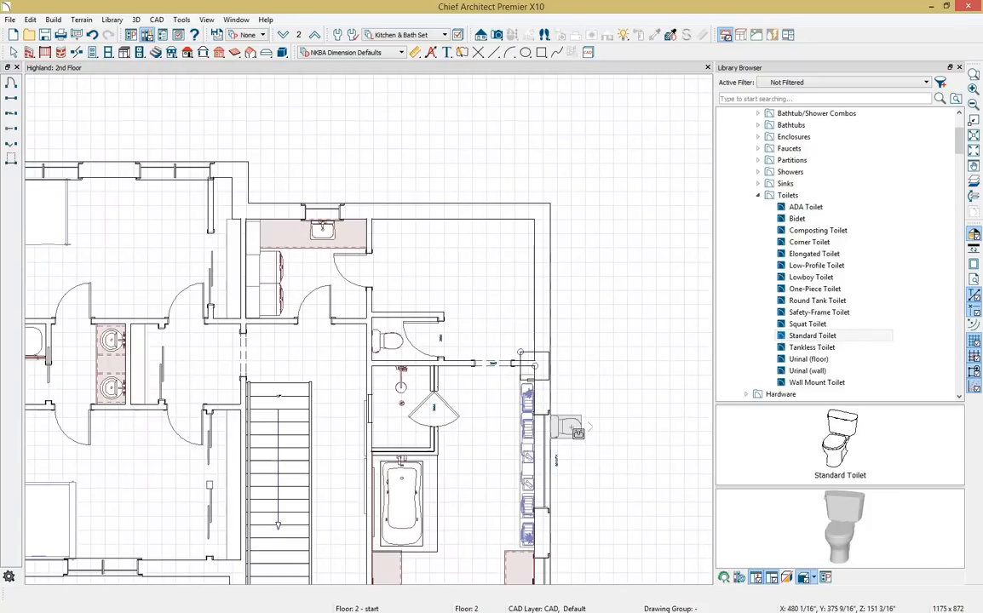
# Close the library panel and switch to the electrical tools.
pyautogui.scroll(-2, 503, 251)
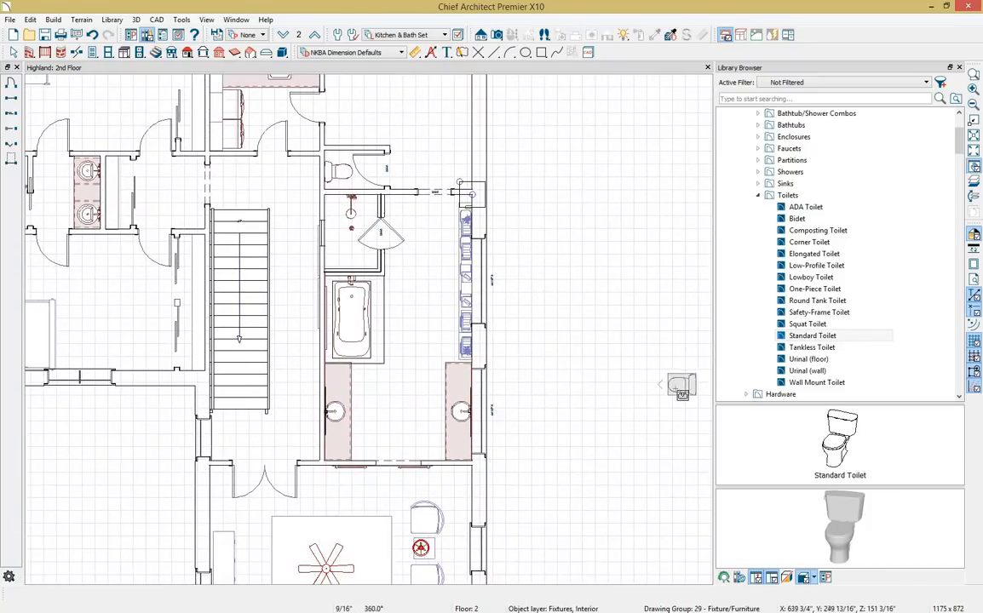
pyautogui.press('Escape')
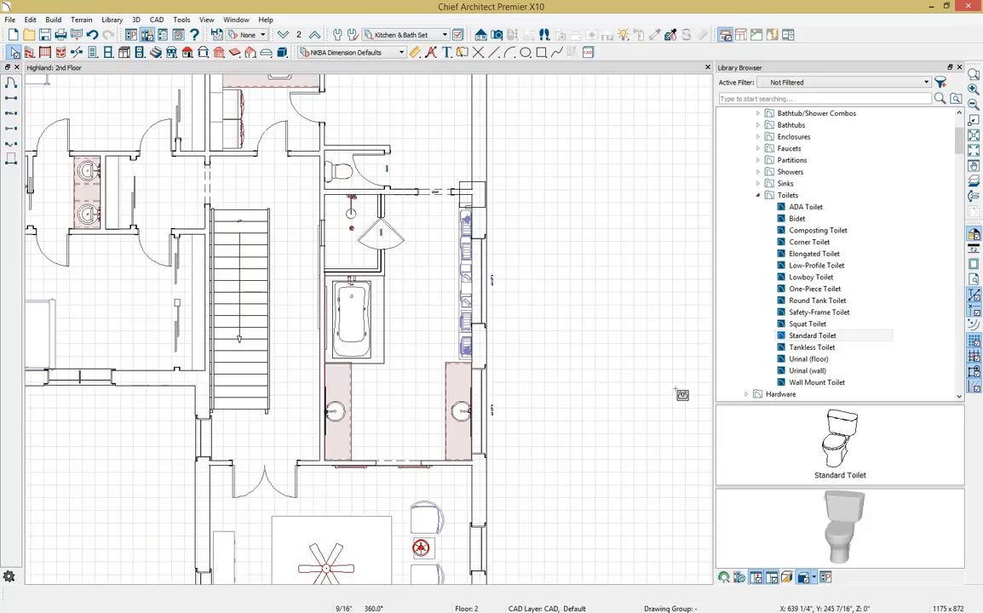
pyautogui.click(958, 68)
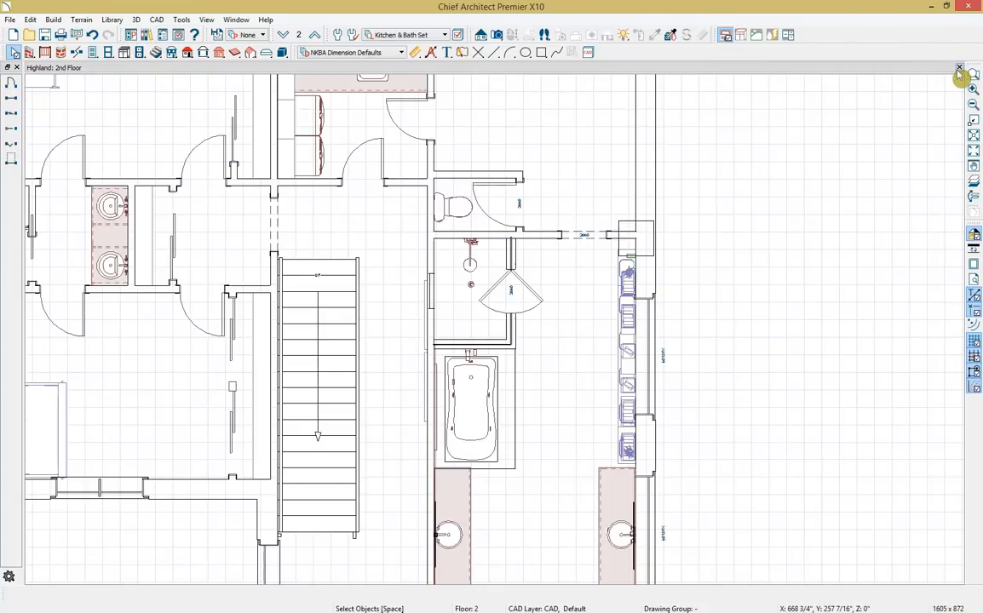
pyautogui.click(143, 54)
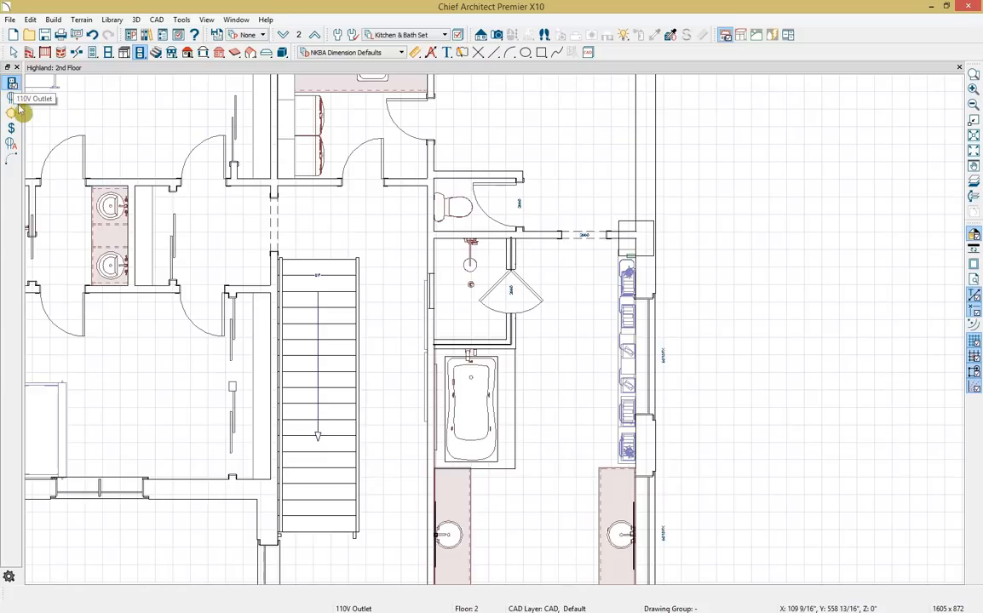
pyautogui.click(12, 160)
# Switch the plan to the Electrical Set layer set and pan to the master bath.
pyautogui.click(444, 38)
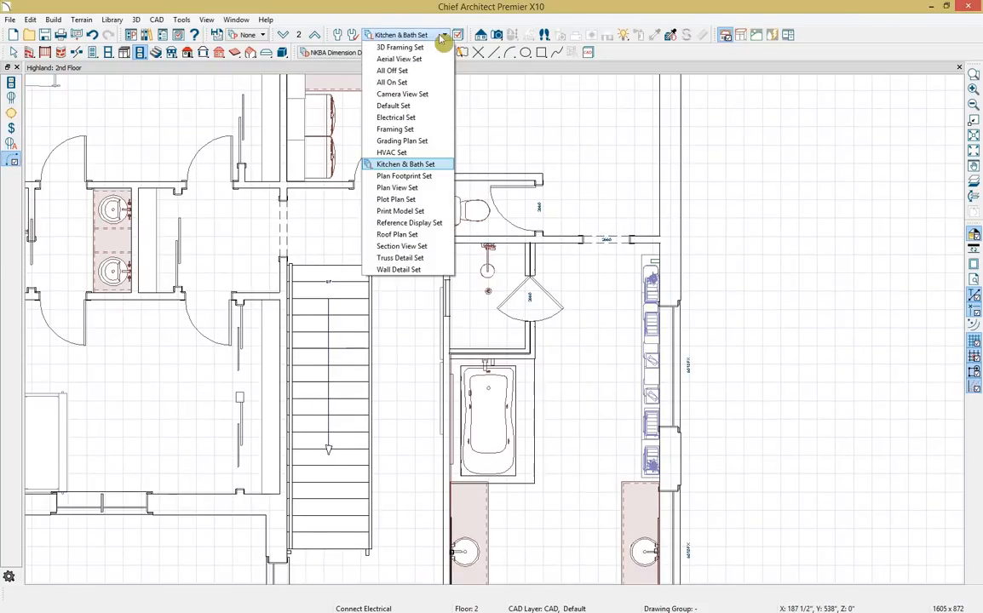
pyautogui.click(434, 118)
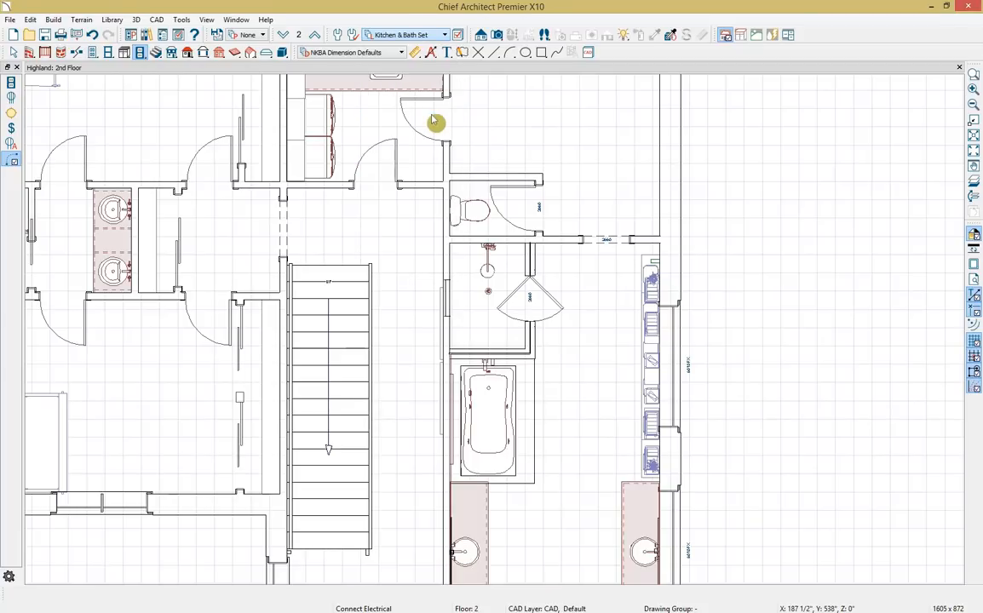
pyautogui.moveTo(850, 322); pyautogui.dragTo(846, 239, button='middle')
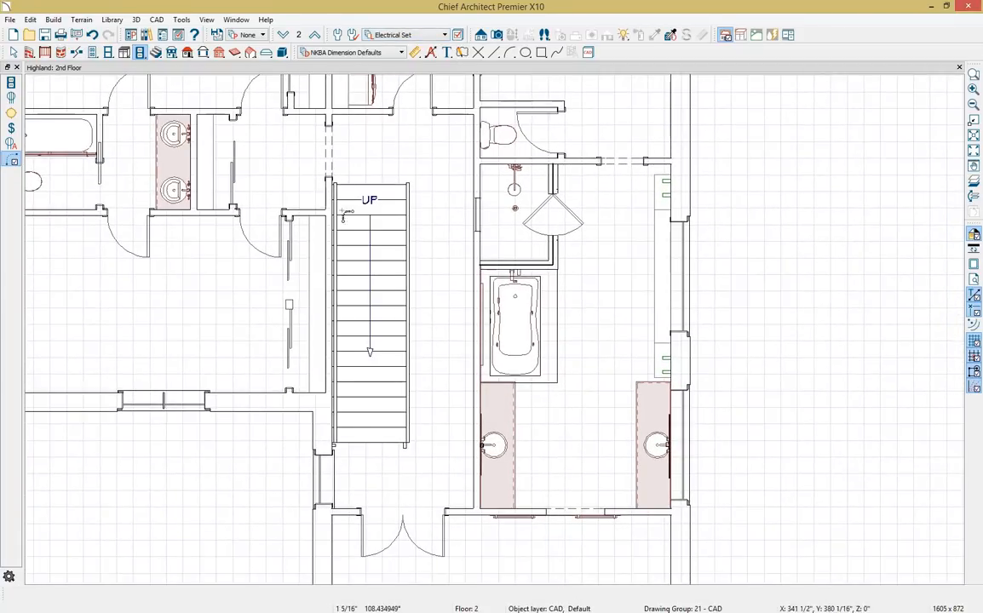
pyautogui.click(11, 113)
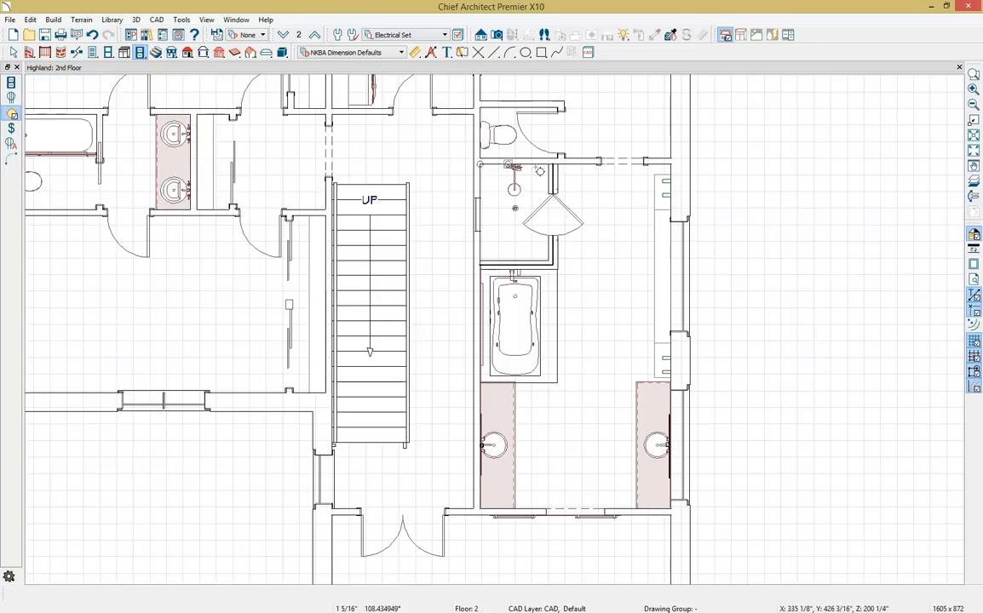
# Place a ceiling light near the bath's top wall and spread 3 evenly spaced copies down the bath.
pyautogui.click(610, 189)
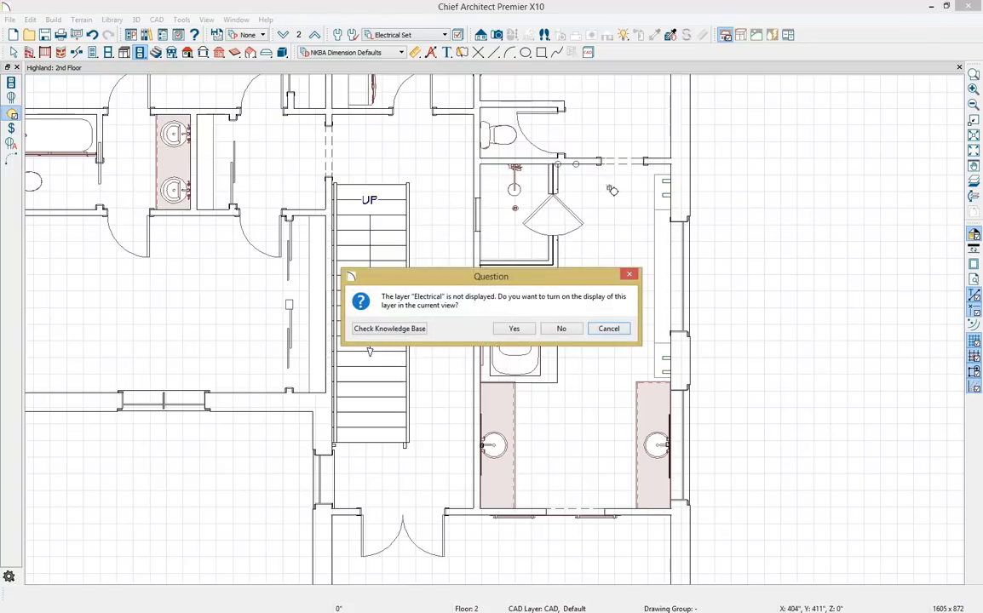
pyautogui.click(525, 332)
pyautogui.click(610, 188)
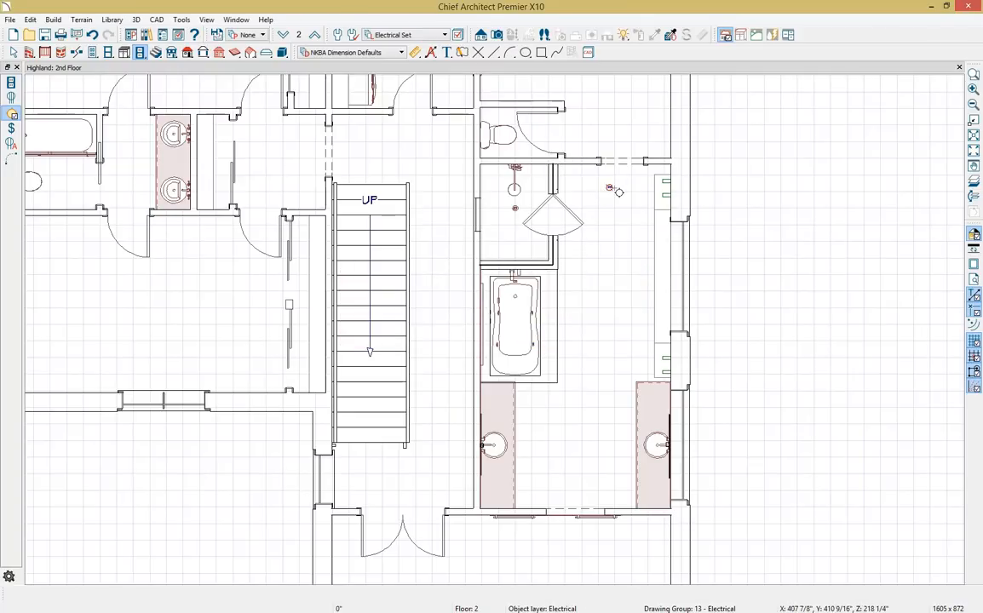
pyautogui.click(129, 598)
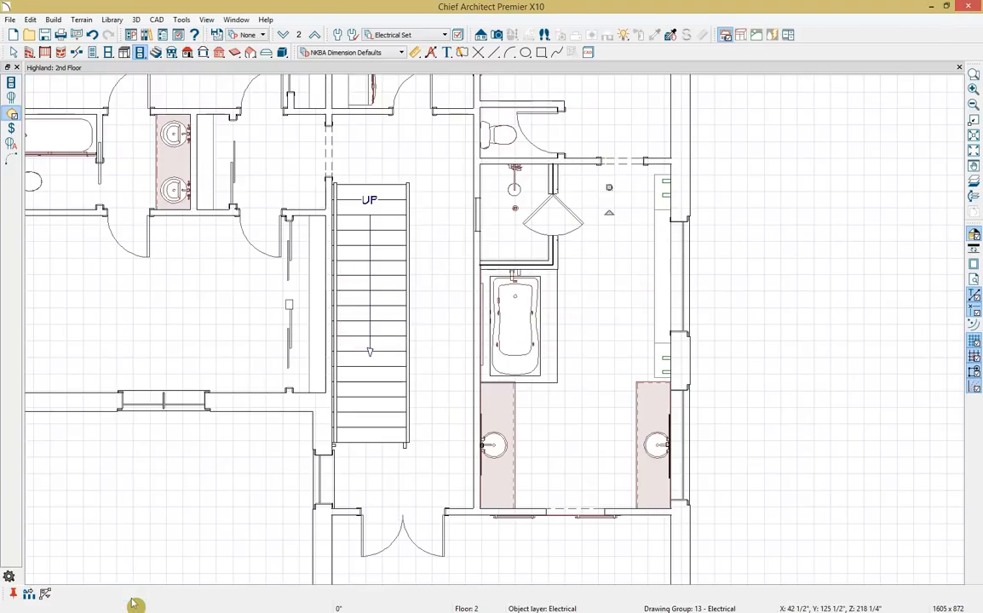
pyautogui.click(28, 596)
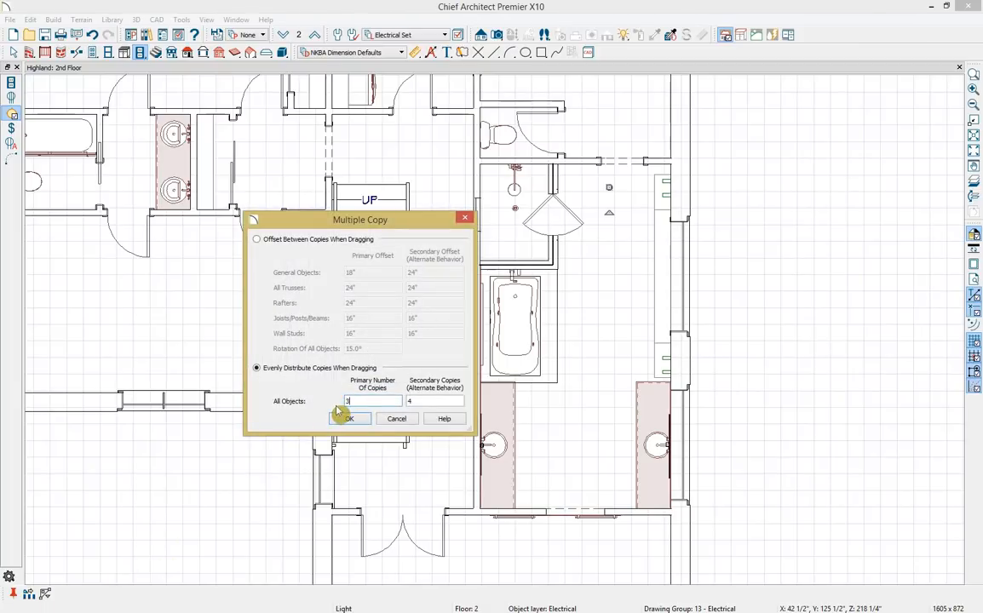
pyautogui.click(343, 416)
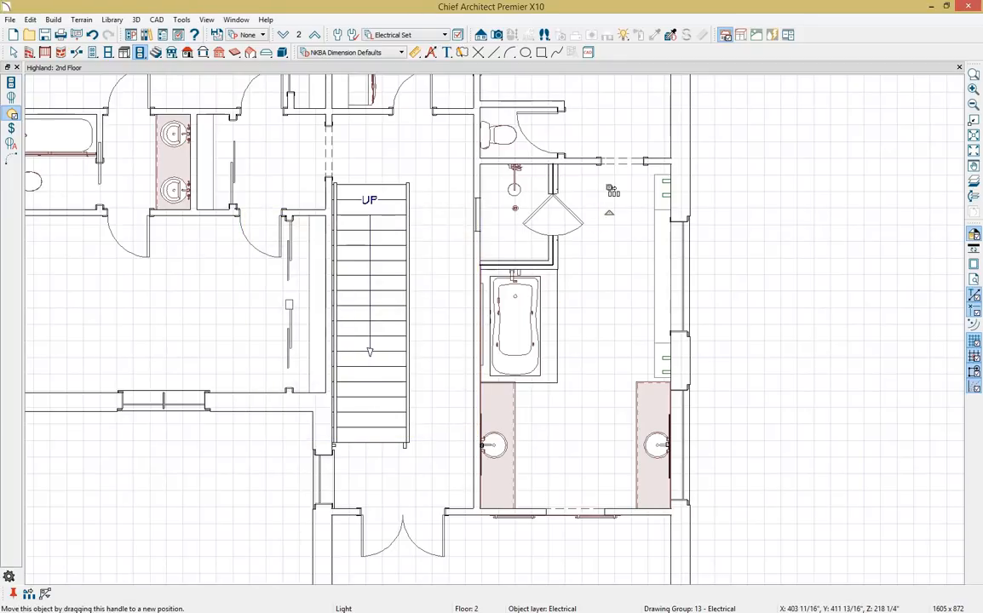
pyautogui.moveTo(613, 191); pyautogui.dragTo(609, 376)
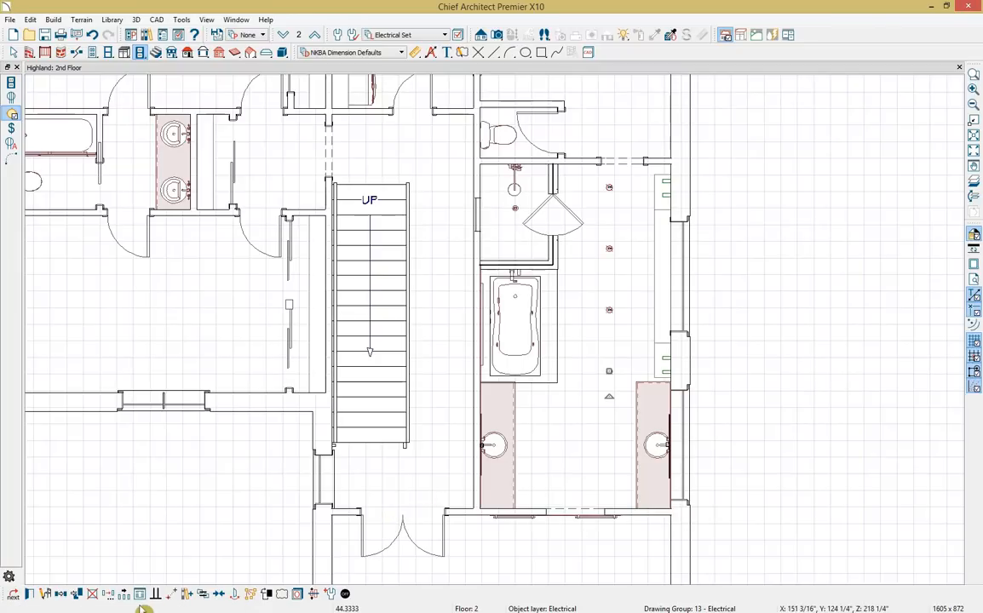
# Add more ceiling lights lower in the bath and in the shower area.
pyautogui.click(11, 114)
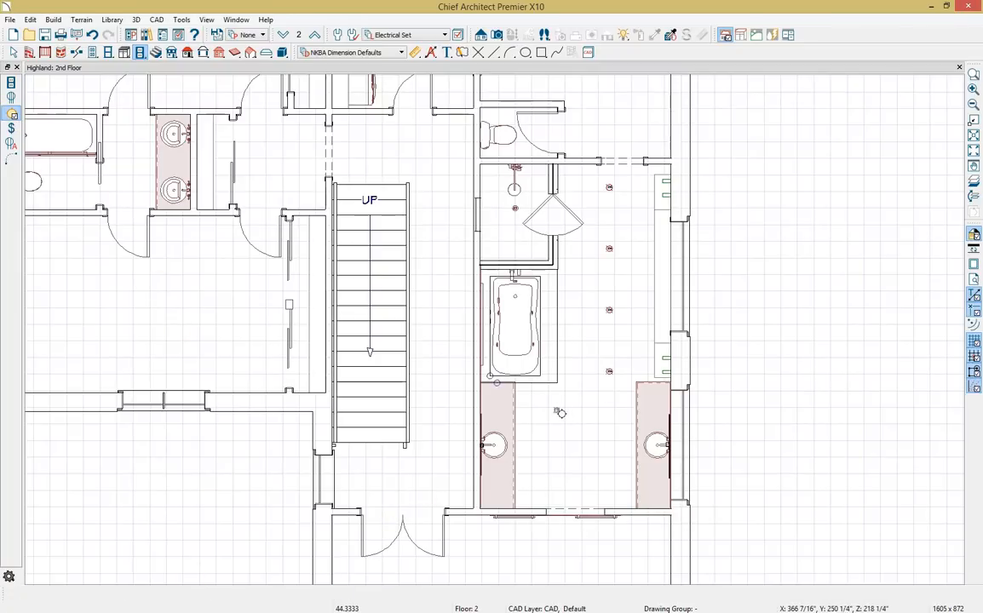
pyautogui.click(558, 483)
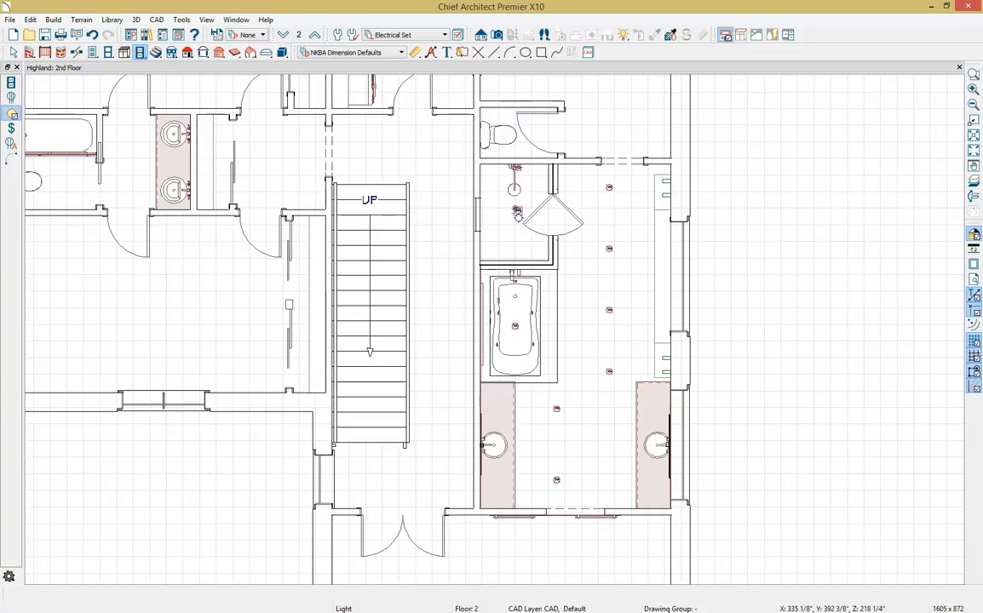
pyautogui.click(516, 212)
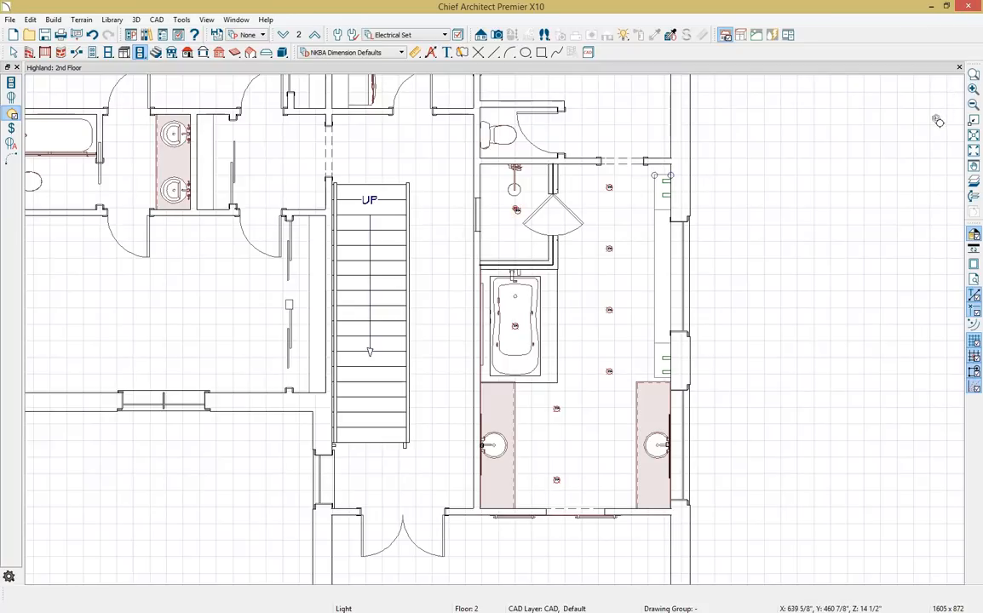
pyautogui.hotkey('ctrl', 'l')
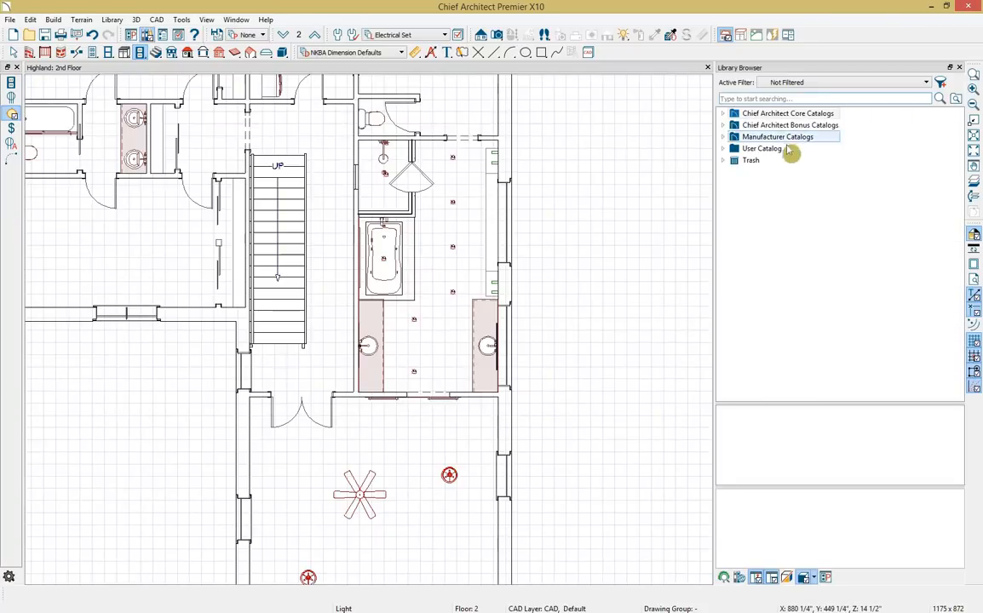
# From User Catalog > Bathroom X10, place two Glass Jar Pendant 01 lights on the right vanity.
pyautogui.click(724, 149)
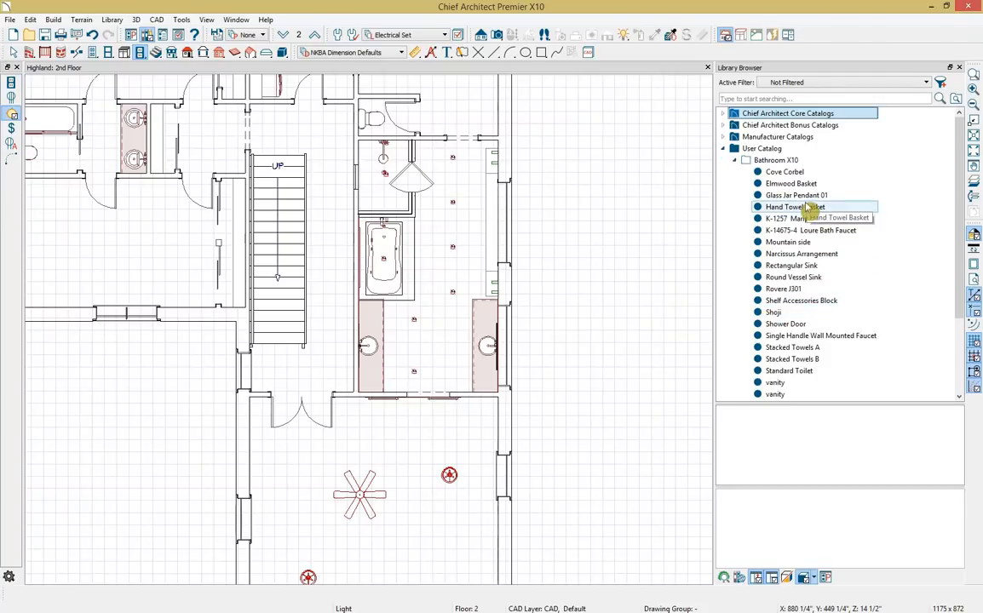
pyautogui.click(801, 195)
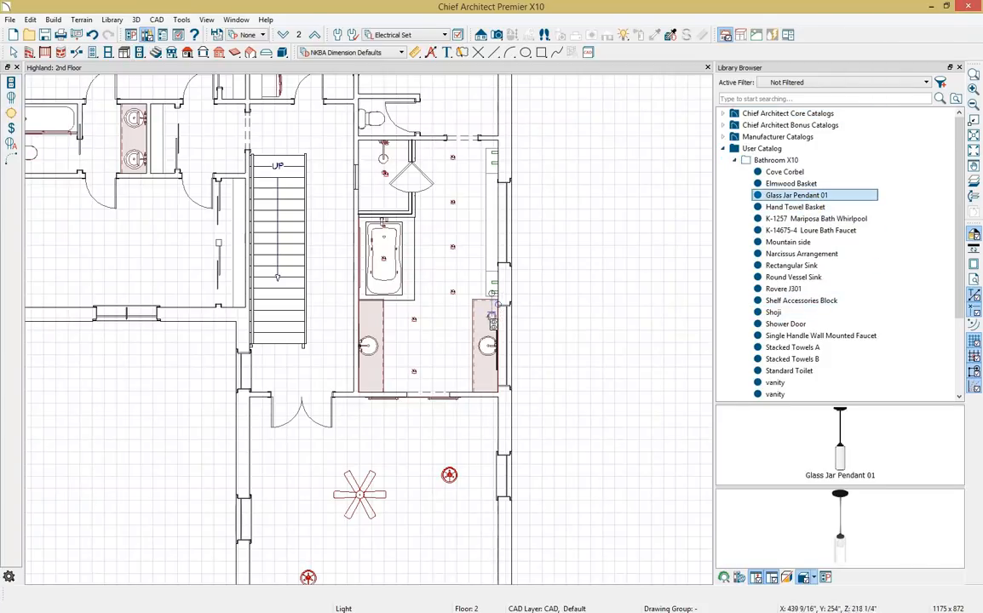
pyautogui.click(491, 319)
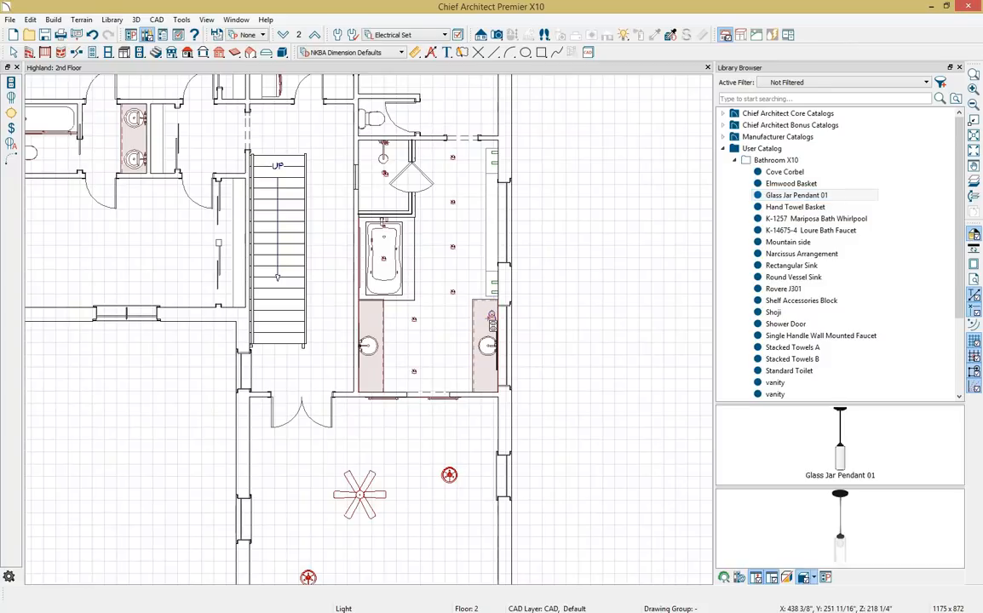
pyautogui.click(494, 324)
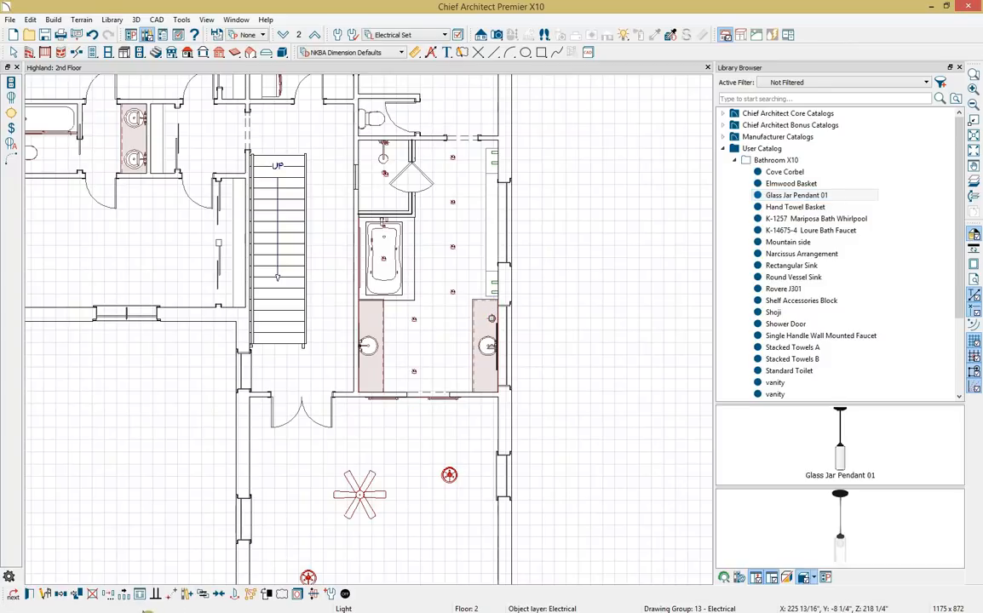
pyautogui.click(61, 593)
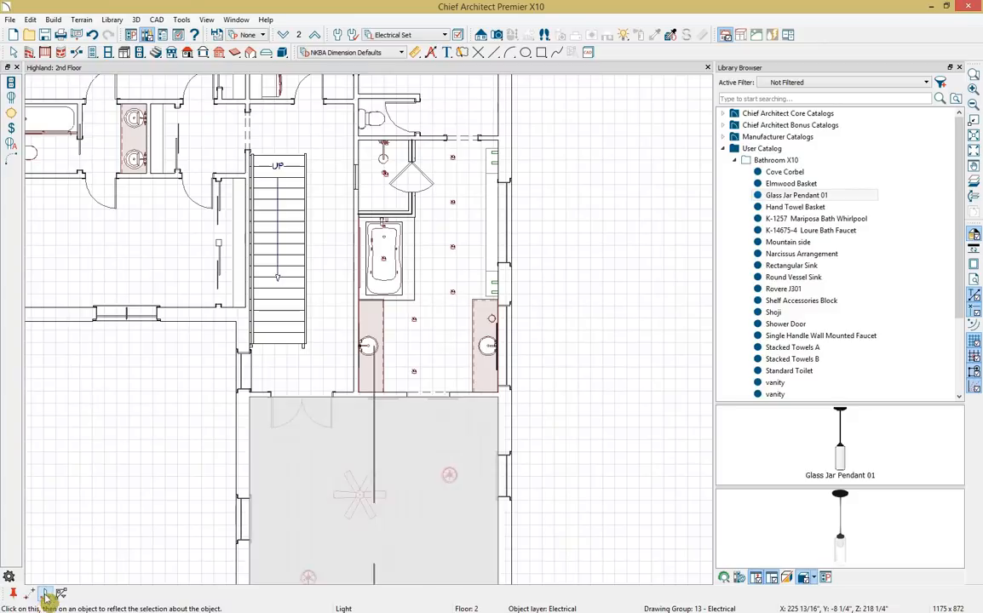
pyautogui.click(487, 350)
pyautogui.click(487, 349)
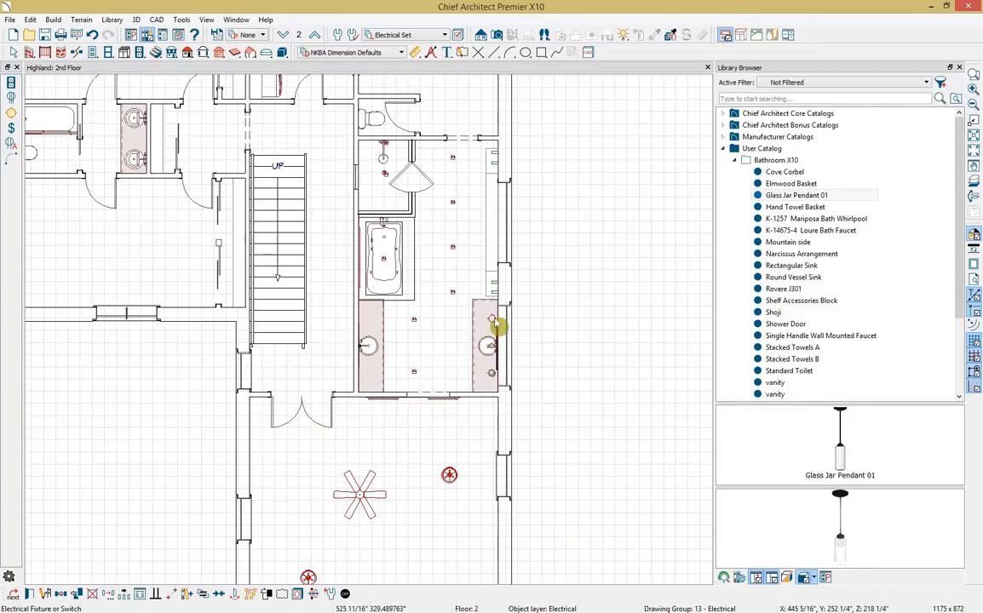
# Duplicate the pendant pair onto the left vanity.
pyautogui.keyDown('shift'); pyautogui.click(493, 321); pyautogui.keyUp('shift')
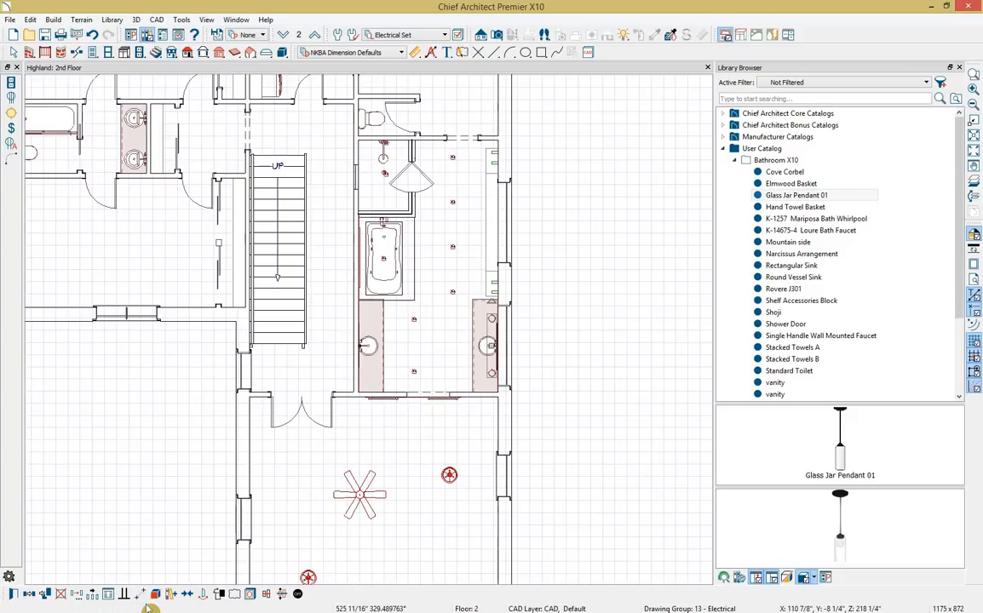
pyautogui.click(29, 593)
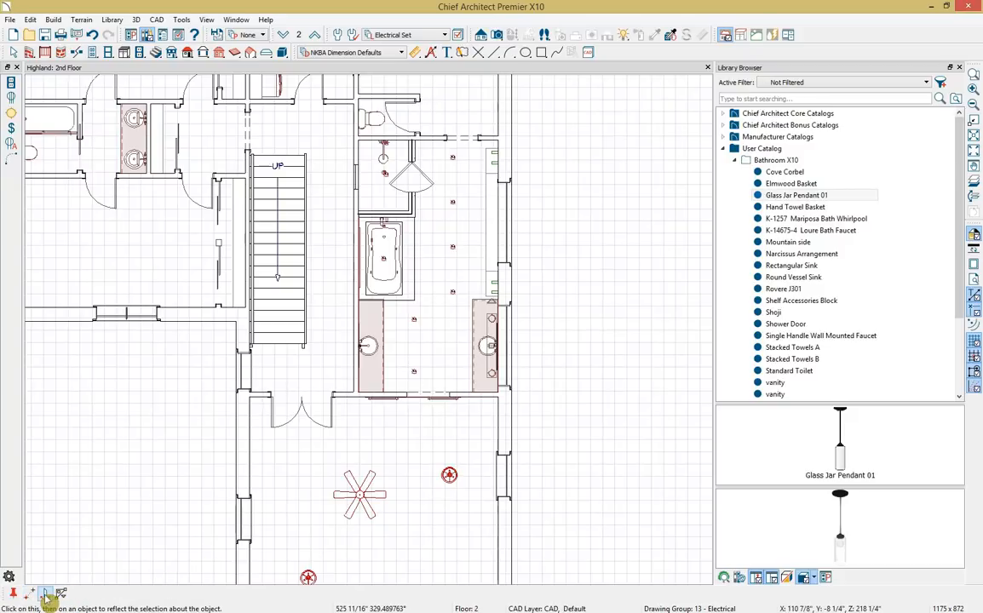
pyautogui.click(423, 395)
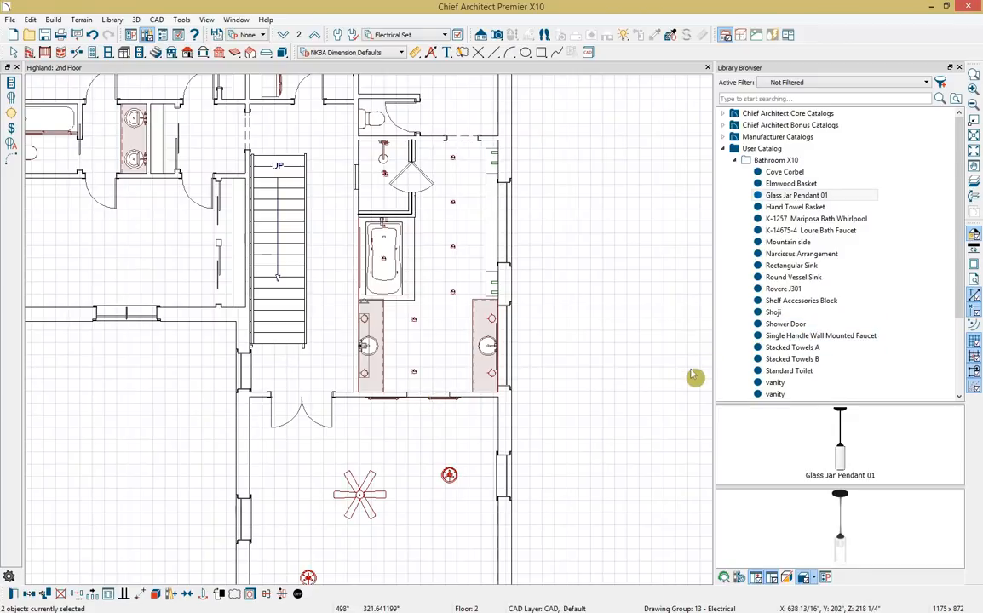
pyautogui.press('Escape')
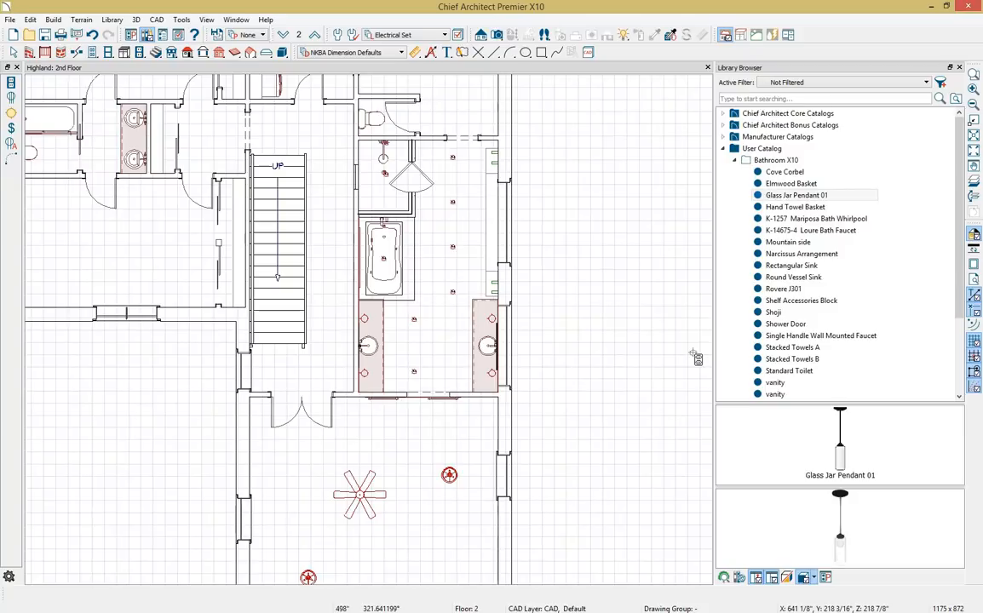
pyautogui.click(12, 128)
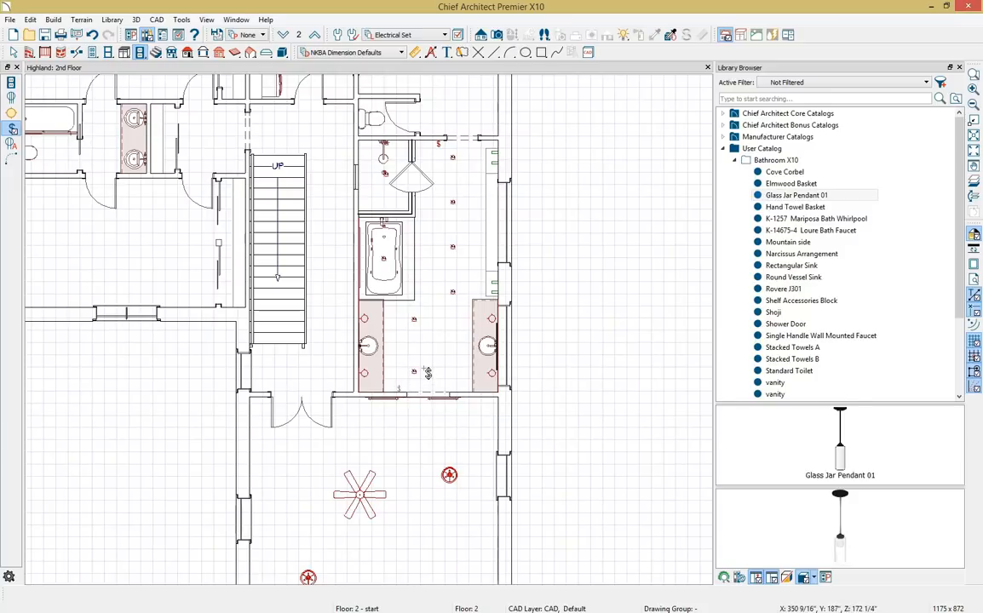
# Wire the ceiling lights together and link the left vanity pendants to the right vanity.
pyautogui.scroll(2, 428, 373)
pyautogui.moveTo(427, 373); pyautogui.dragTo(444, 522, button='middle')
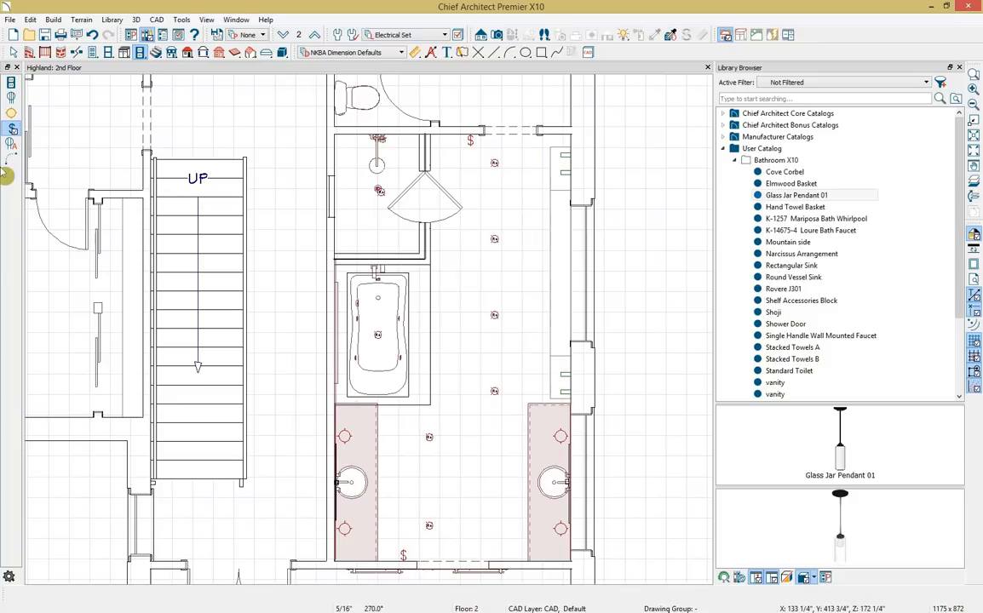
pyautogui.click(12, 160)
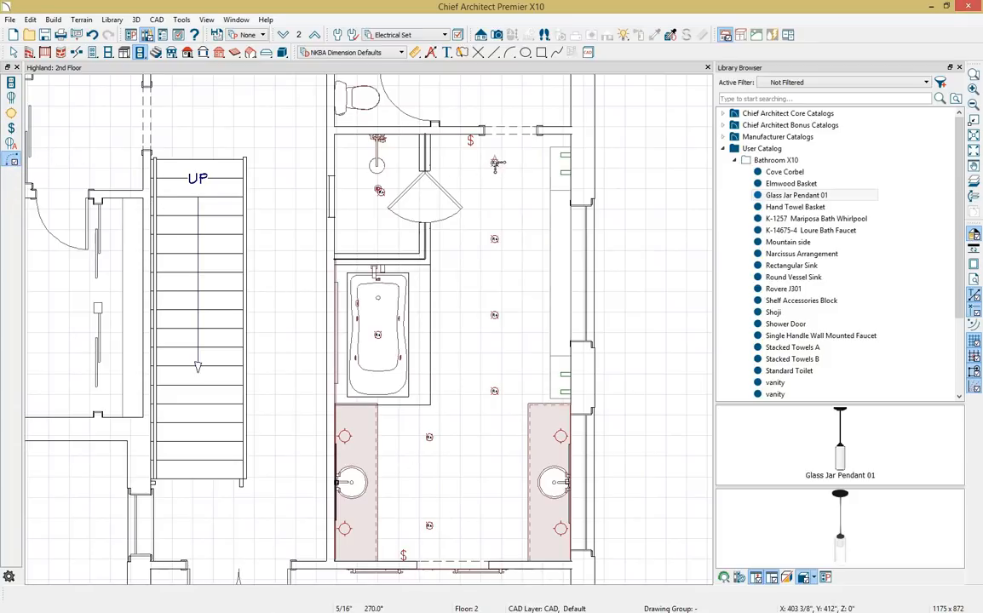
pyautogui.moveTo(495, 163)
pyautogui.mouseDown()
pyautogui.moveTo(495, 391)
pyautogui.moveTo(431, 437)
pyautogui.moveTo(431, 526)
pyautogui.moveTo(364, 374)
pyautogui.moveTo(349, 294)
pyautogui.moveTo(381, 192)
pyautogui.moveTo(426, 127)
pyautogui.moveTo(477, 145)
pyautogui.mouseUp()
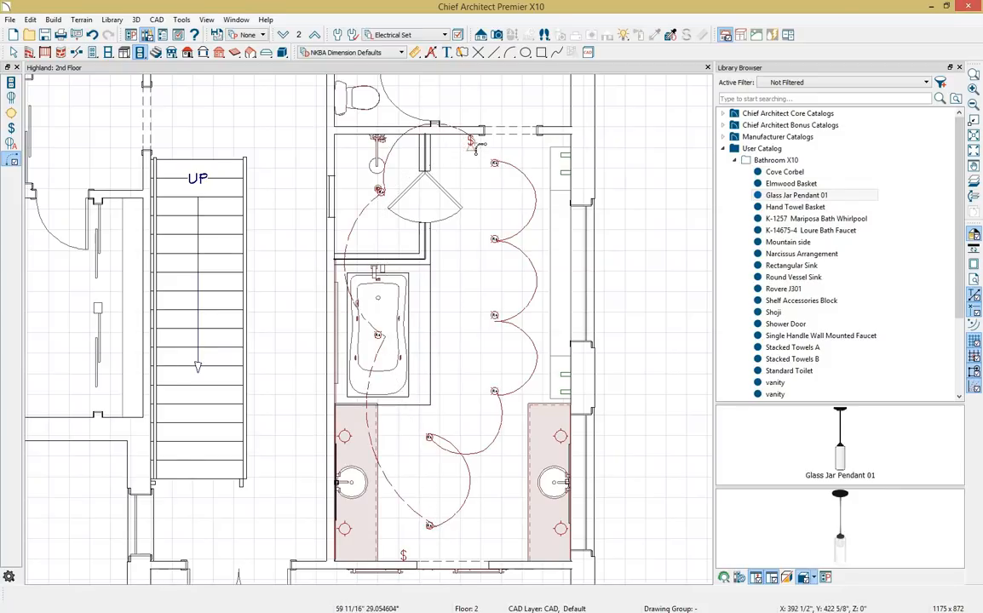
pyautogui.moveTo(346, 439); pyautogui.dragTo(345, 531)
pyautogui.moveTo(346, 439)
pyautogui.mouseDown()
pyautogui.moveTo(464, 394)
pyautogui.moveTo(511, 400)
pyautogui.moveTo(558, 530)
pyautogui.moveTo(405, 551)
pyautogui.mouseUp()
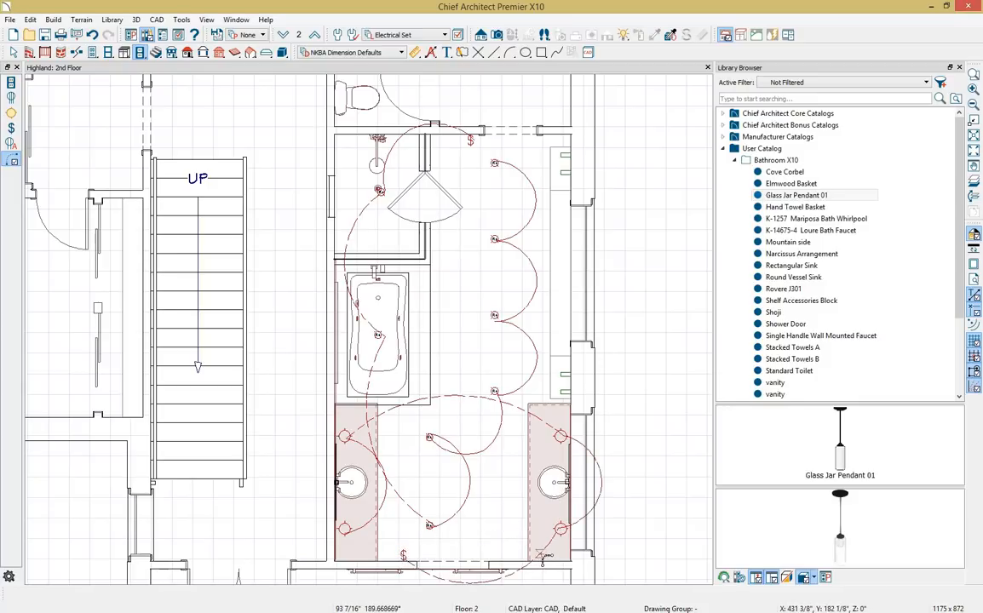
# Flatten the curves of the lower wall wire and the wire between the vanities.
pyautogui.click(490, 583)
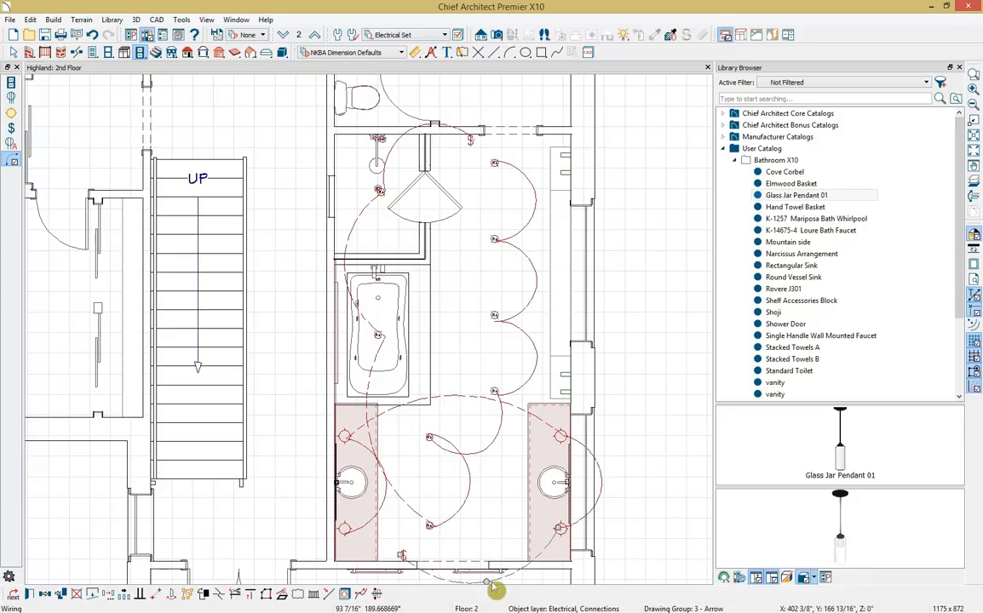
pyautogui.moveTo(492, 587); pyautogui.dragTo(482, 550)
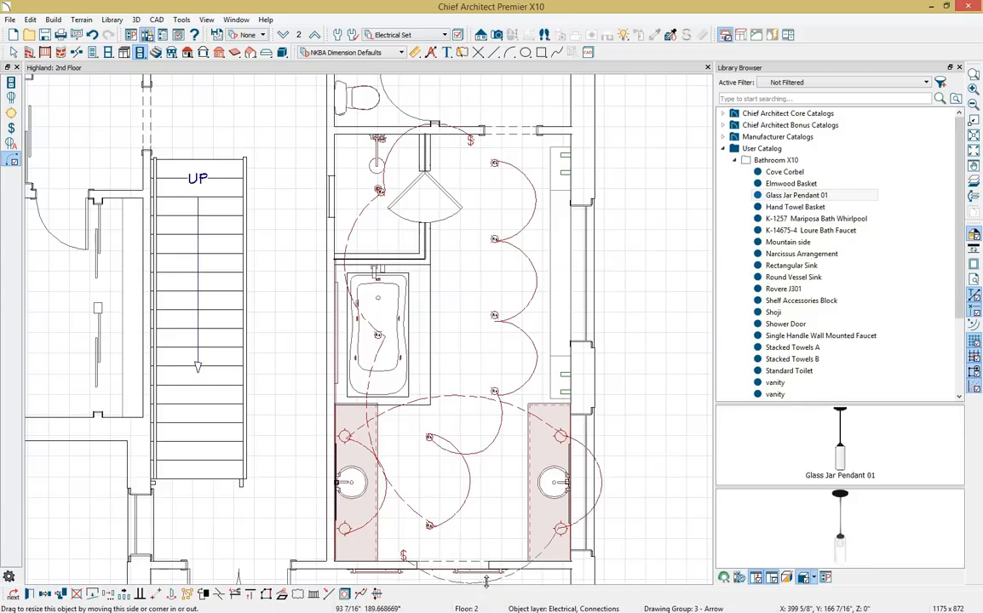
pyautogui.click(463, 456)
pyautogui.moveTo(482, 451); pyautogui.dragTo(484, 418)
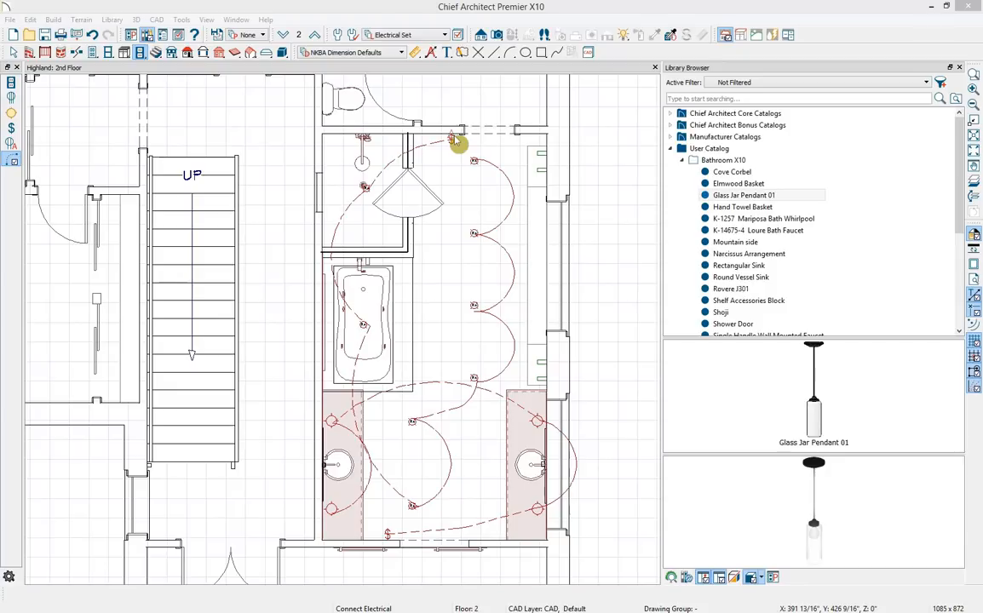
# Place 110V GFCI outlets at the left vanity's upper and lower ends and the right vanity's lower end.
pyautogui.click(11, 83)
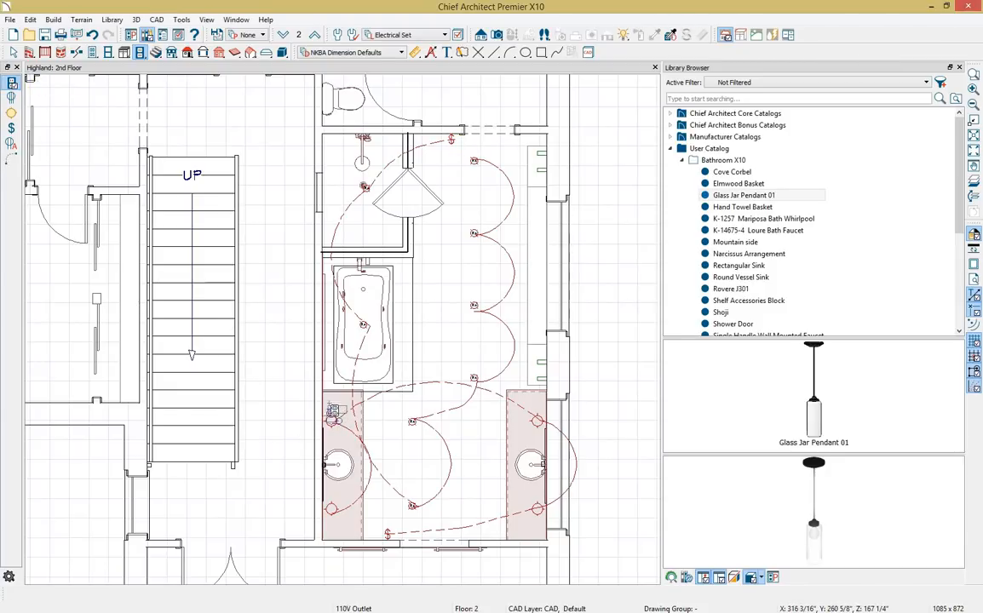
pyautogui.click(332, 416)
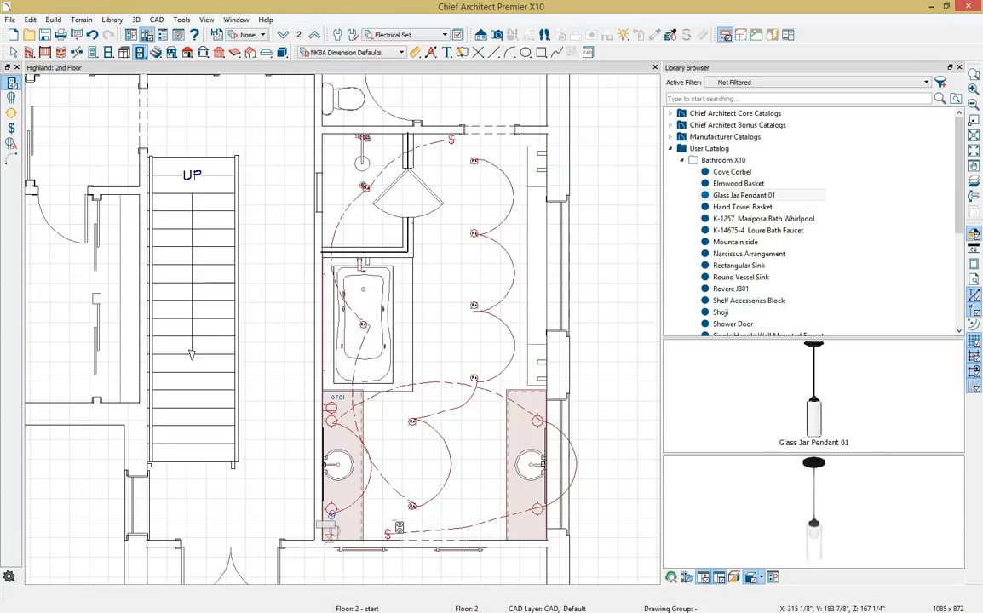
pyautogui.click(330, 530)
pyautogui.click(545, 535)
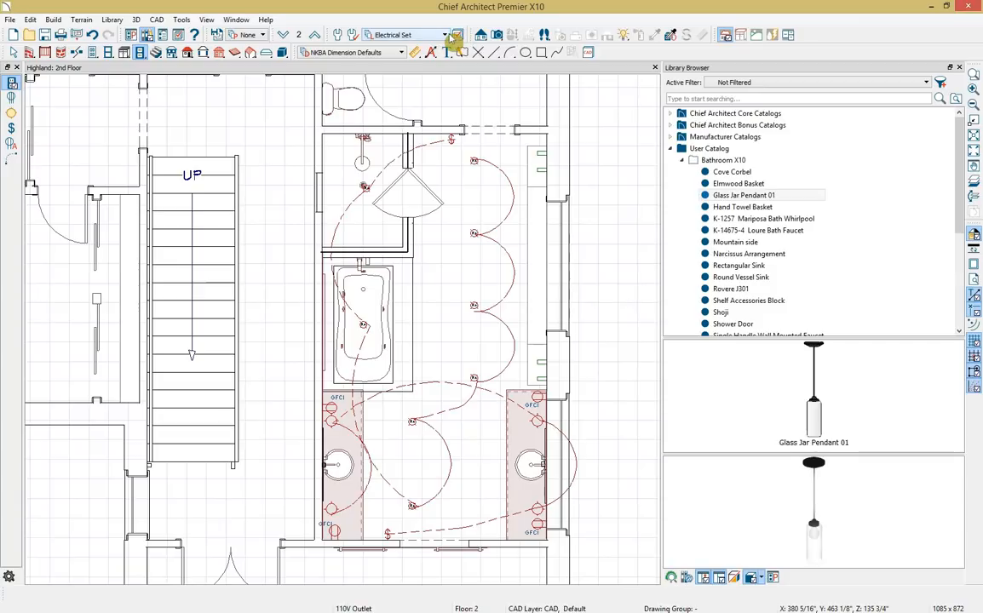
pyautogui.click(448, 36)
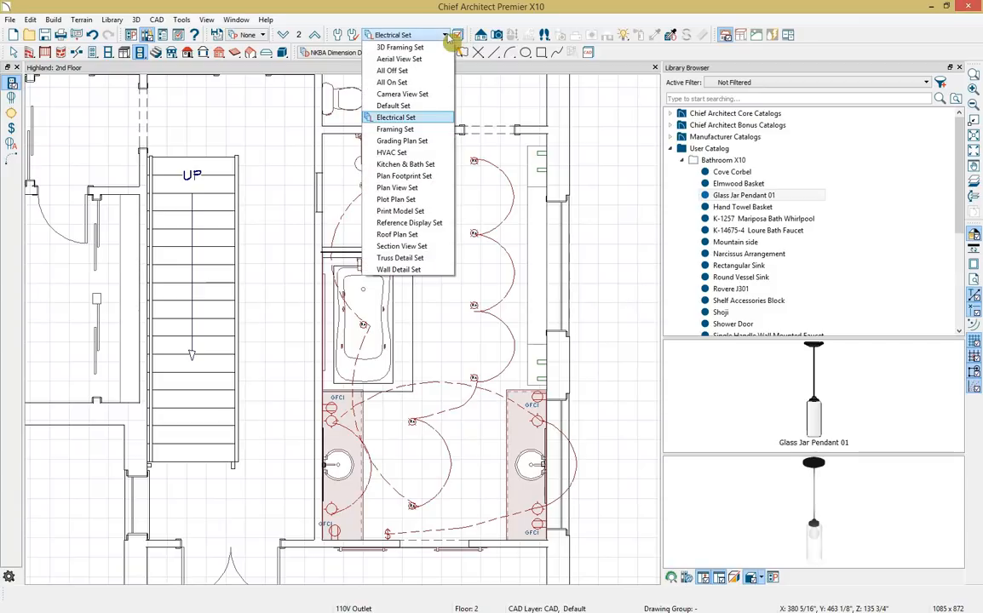
# Apply the Kitchen & Bath Set layer set and drag a full camera across the master bath.
pyautogui.click(442, 165)
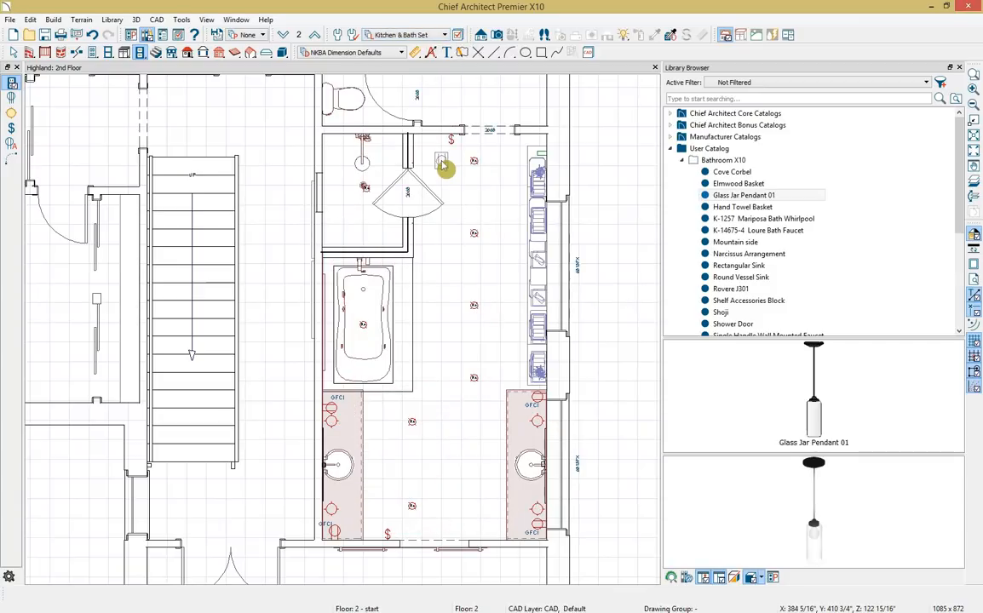
pyautogui.click(960, 67)
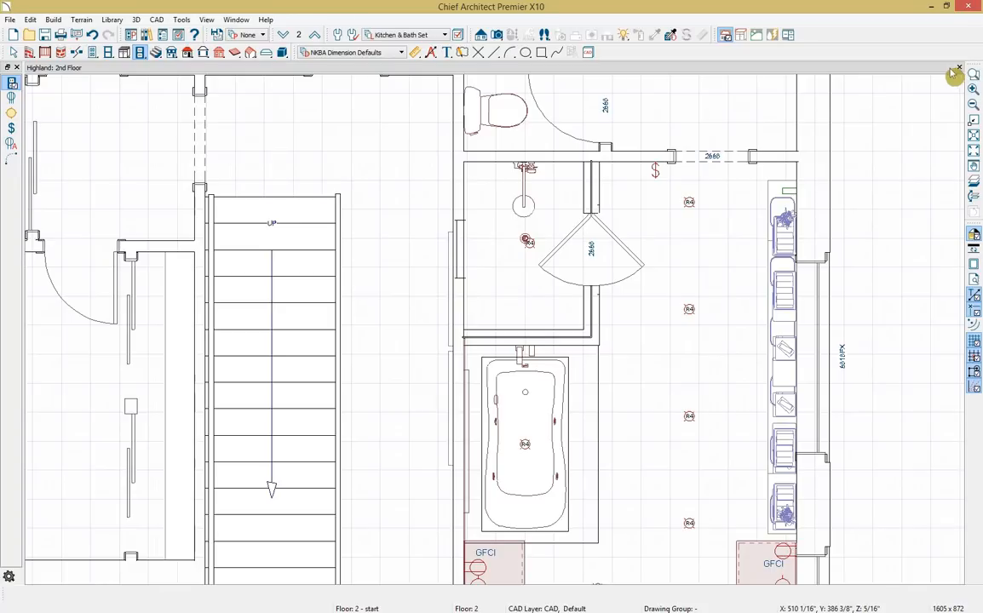
pyautogui.click(497, 35)
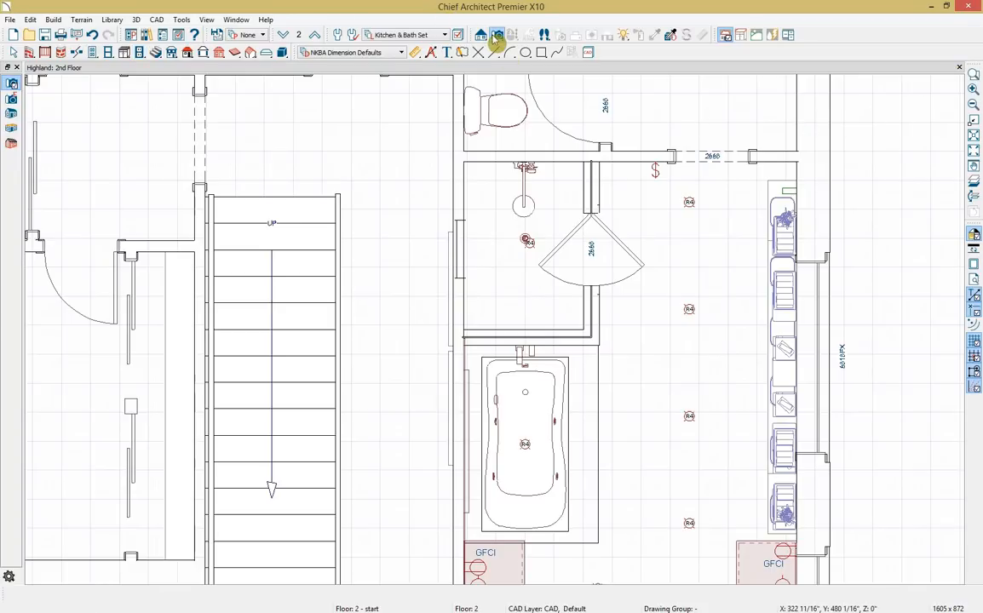
pyautogui.moveTo(722, 240); pyautogui.dragTo(707, 298)
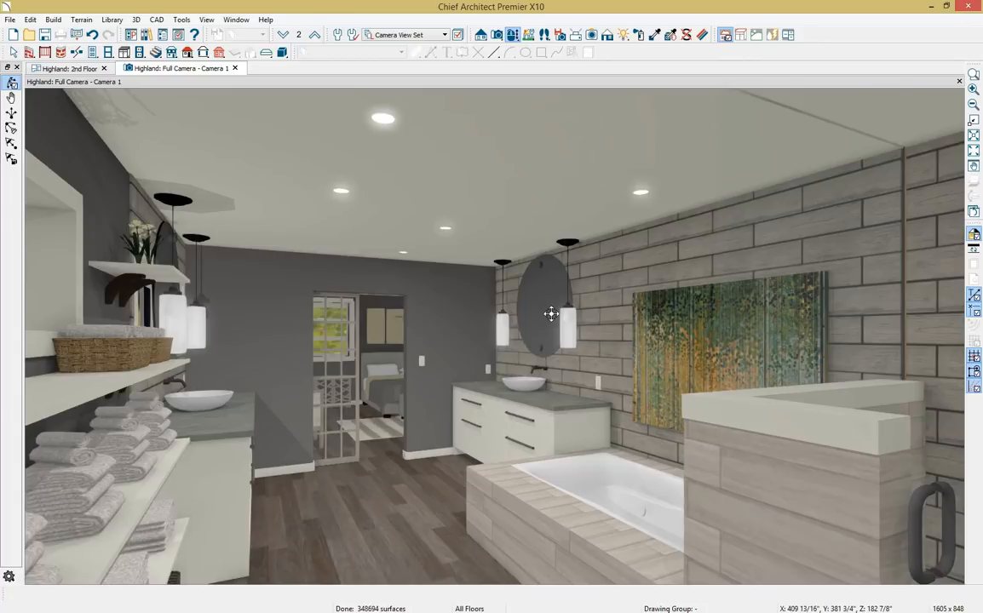
# Toggle reflections on in the bathroom camera view.
pyautogui.moveTo(550, 314); pyautogui.dragTo(558, 313)
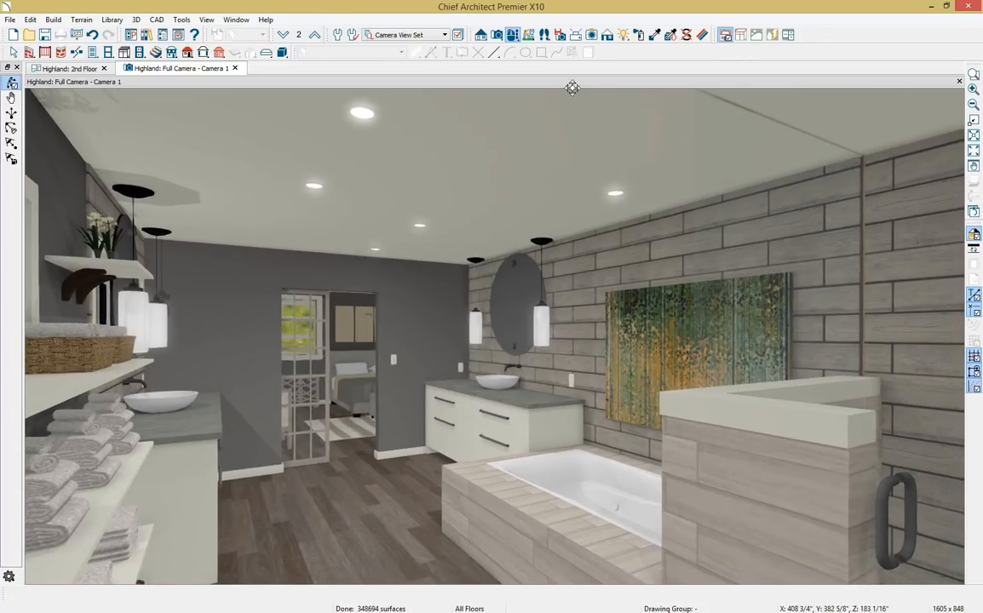
pyautogui.click(607, 35)
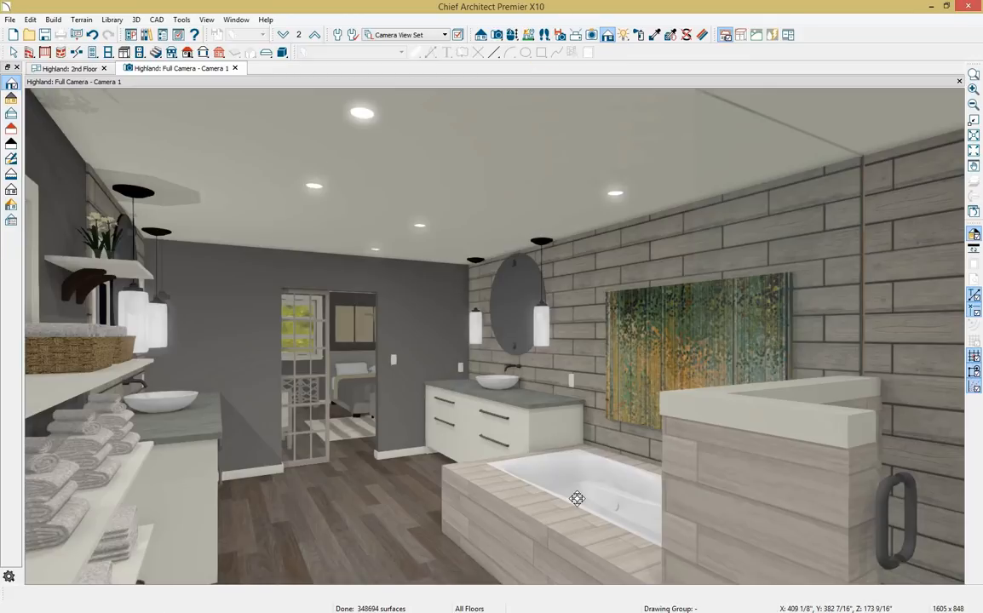
pyautogui.click(140, 20)
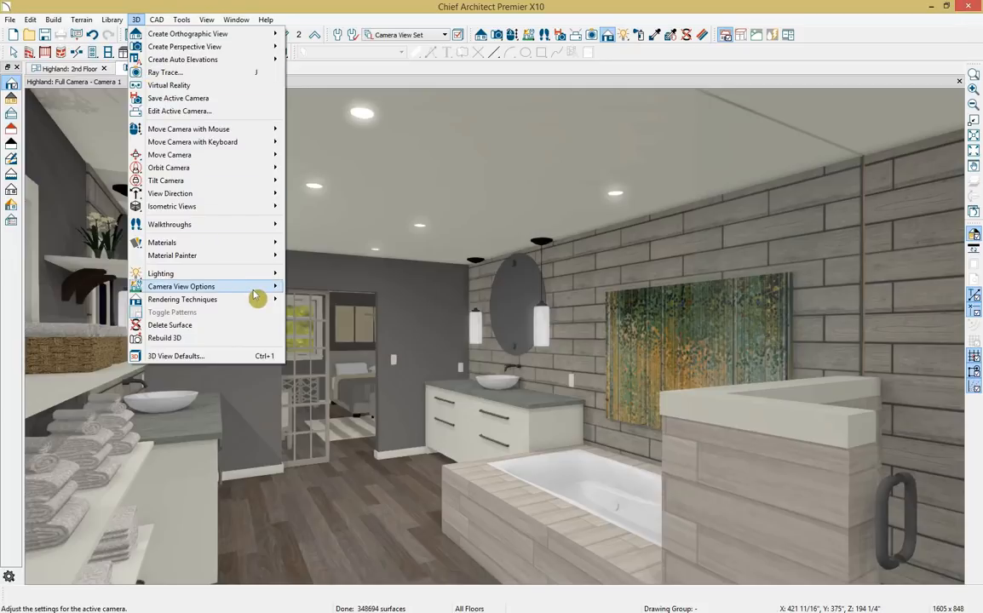
pyautogui.moveTo(253, 288)
pyautogui.click(333, 313)
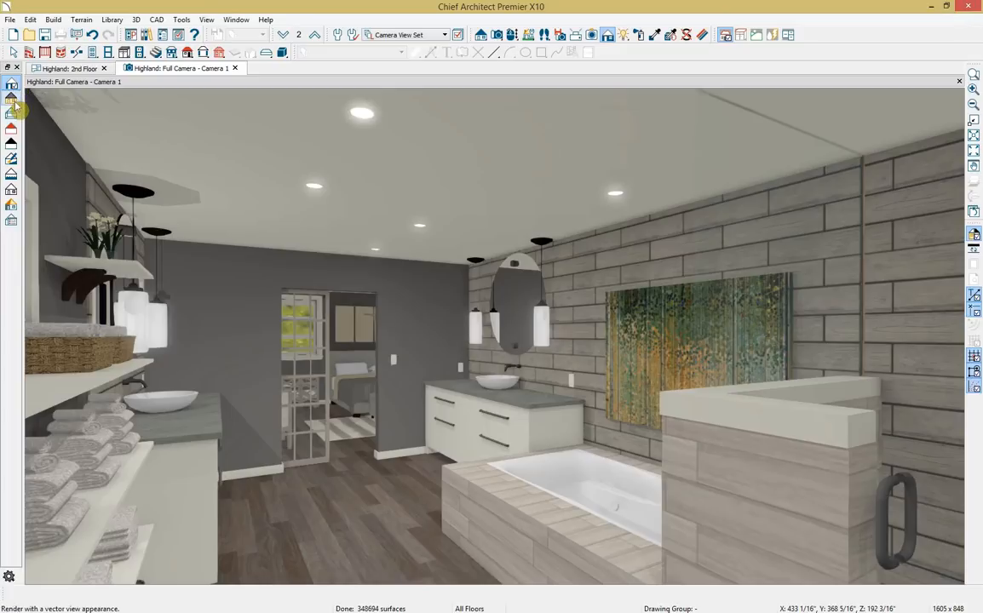
# Cycle through Vector View, Glass House, Duotone, Technical Illustration, Line Drawing and Physically Based rendering.
pyautogui.click(11, 100)
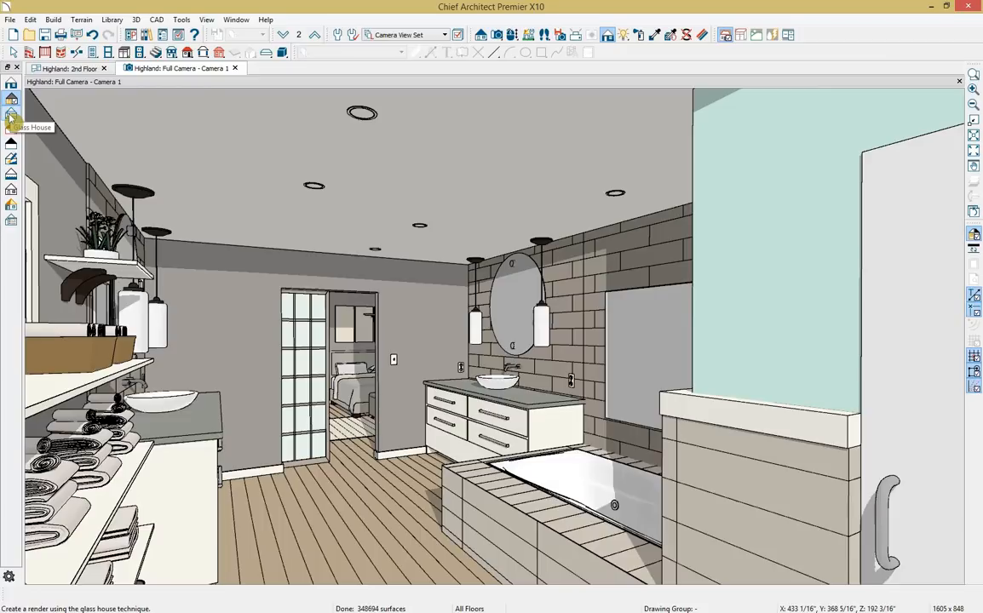
pyautogui.click(11, 118)
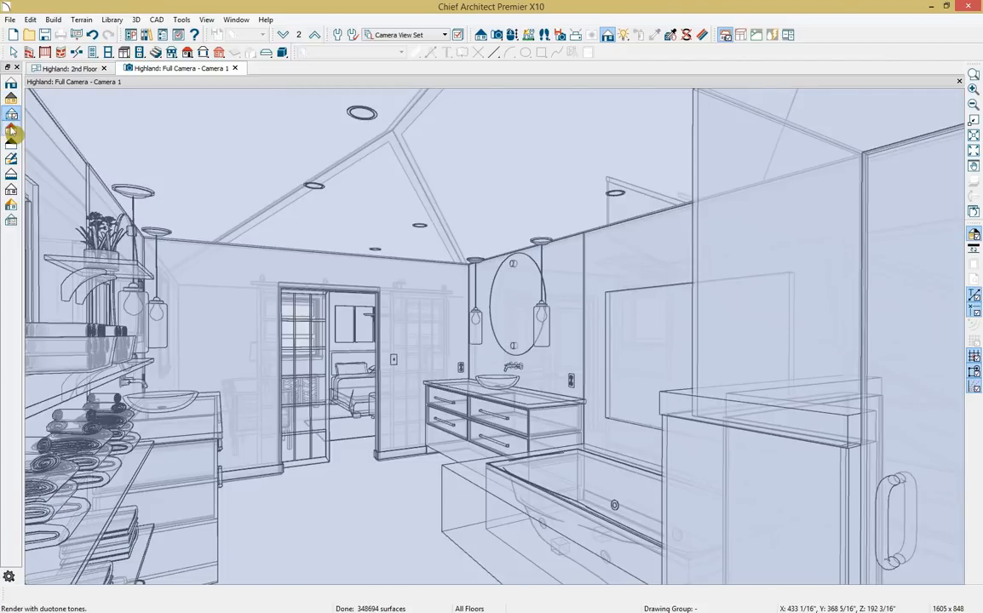
pyautogui.click(11, 130)
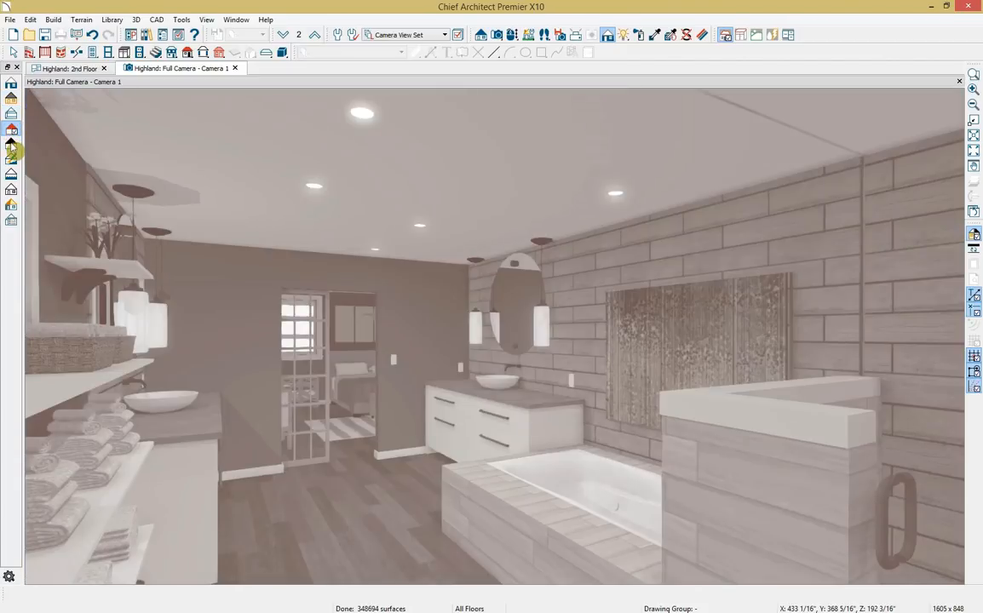
pyautogui.click(11, 146)
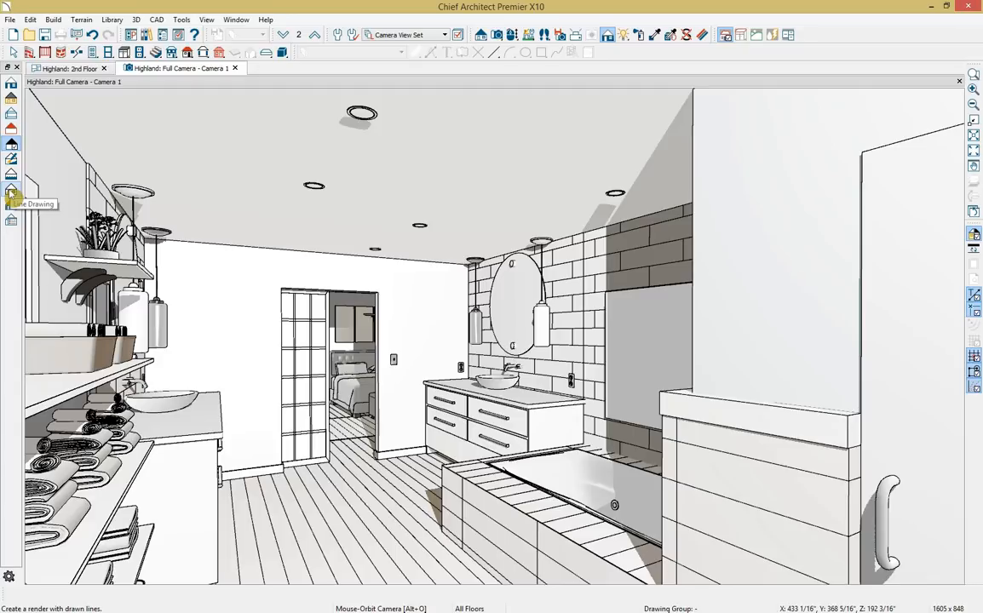
pyautogui.click(12, 193)
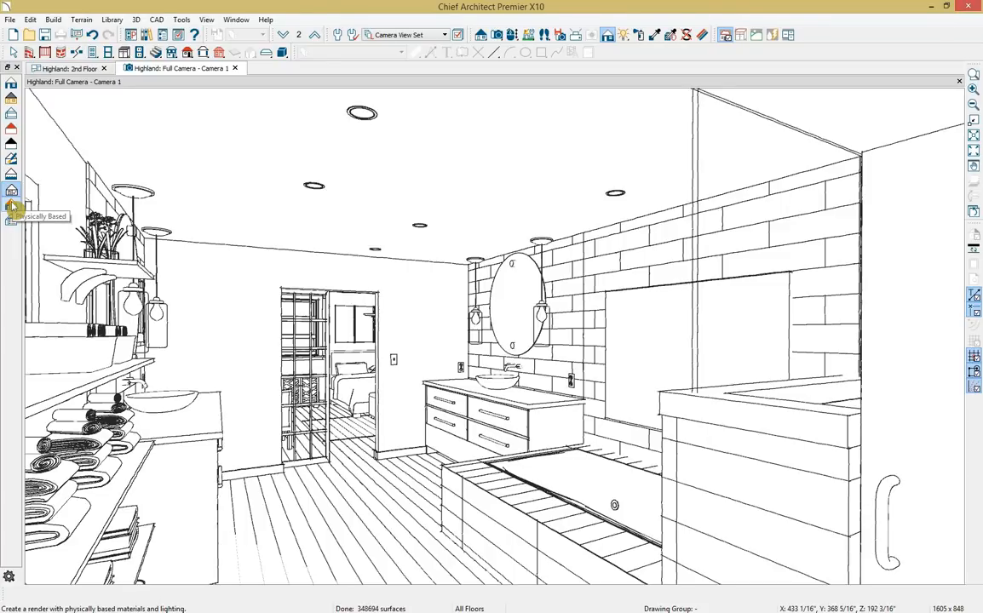
pyautogui.click(11, 207)
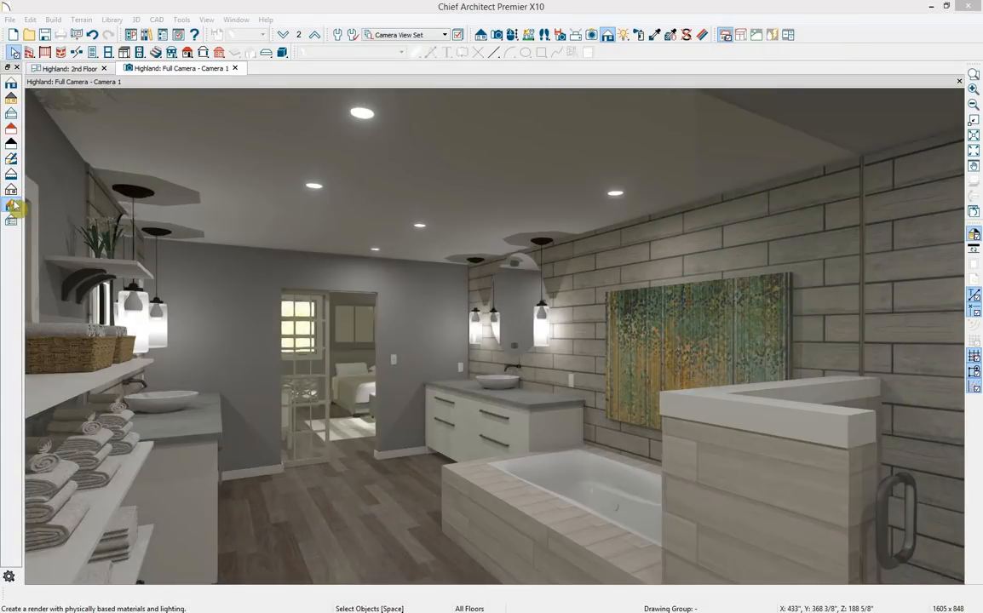
pyautogui.doubleClick(12, 207)
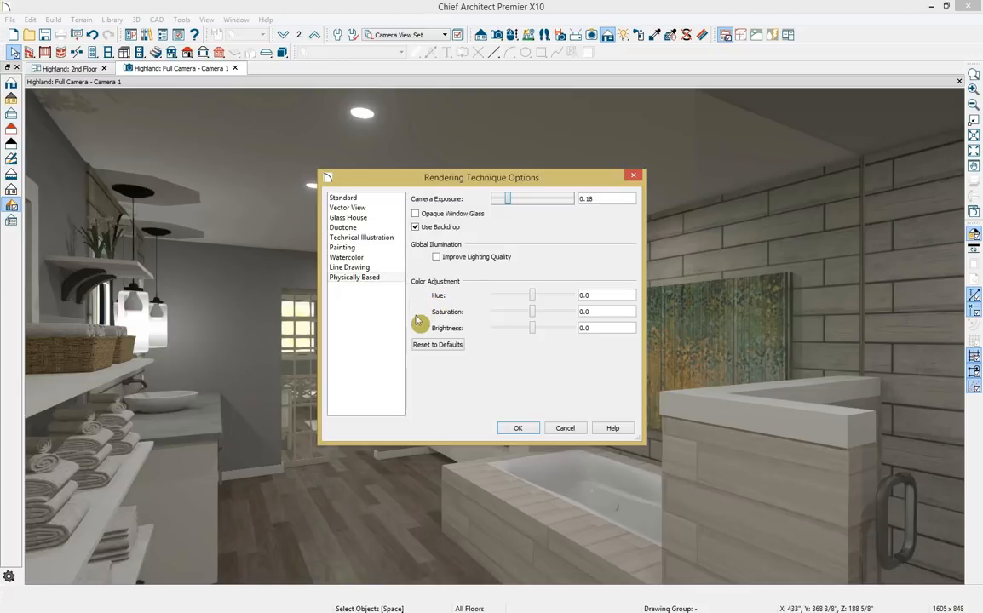
pyautogui.click(517, 428)
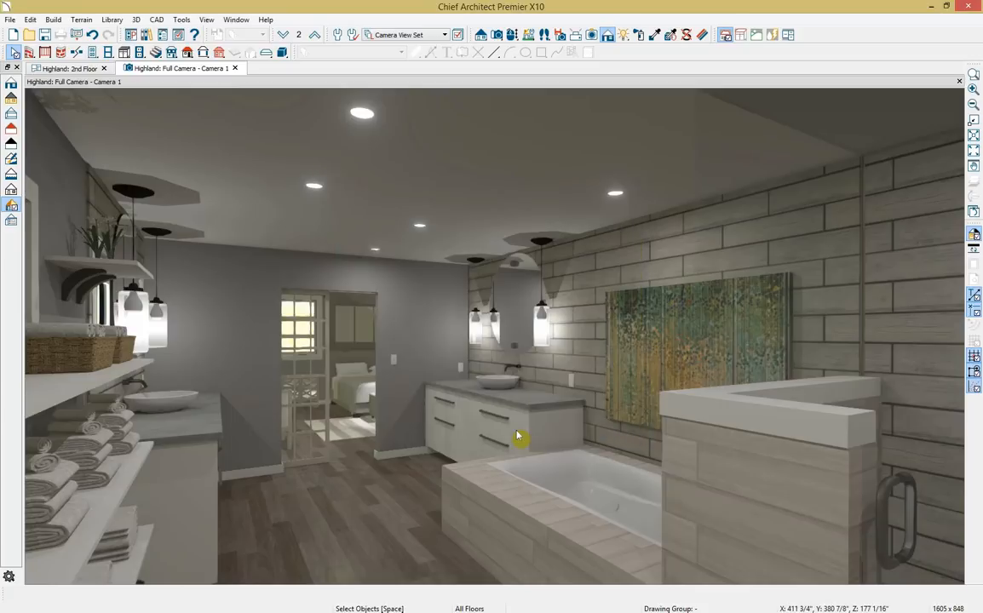
pyautogui.click(606, 37)
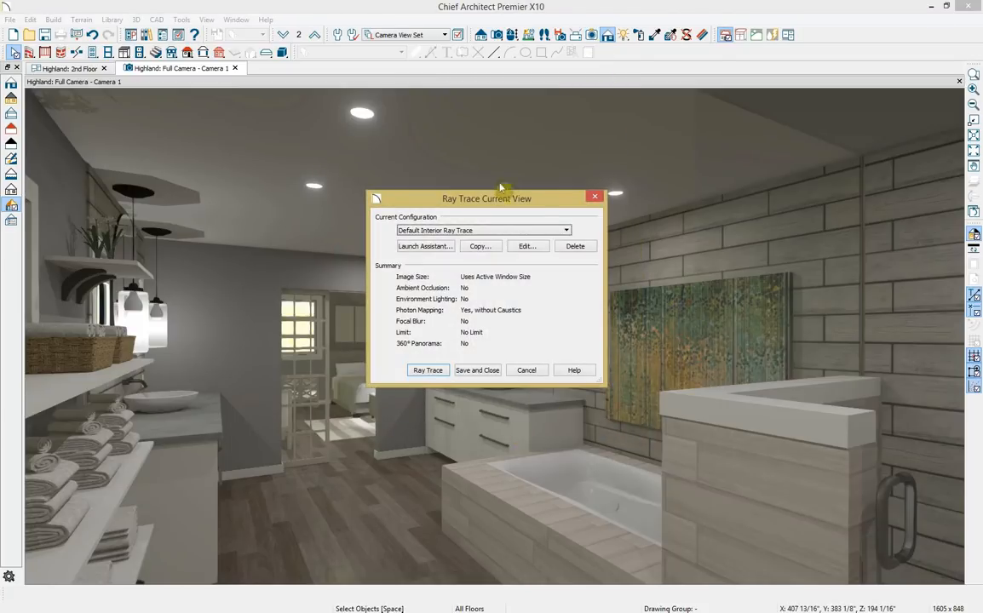
pyautogui.click(430, 247)
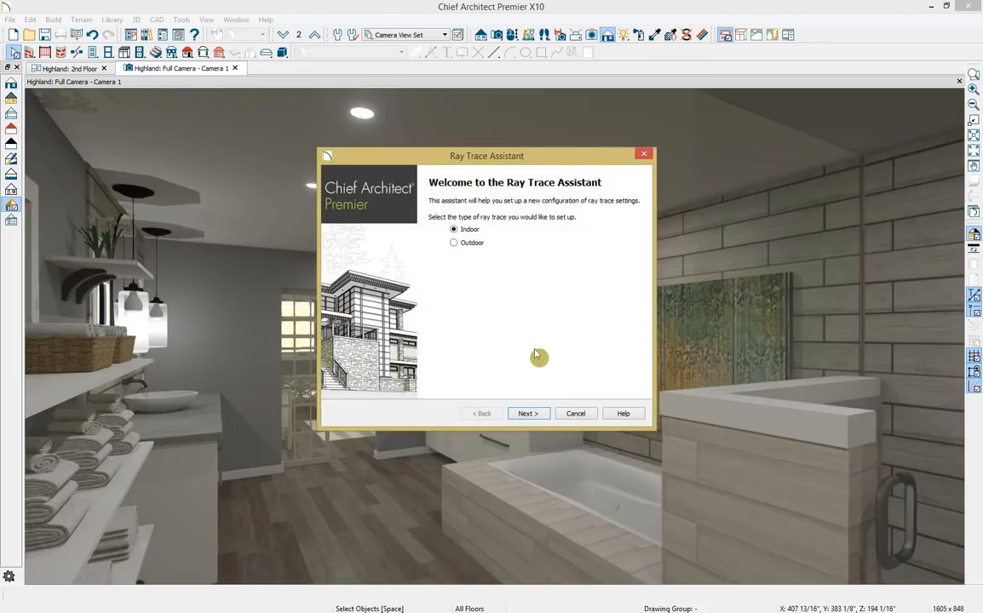
pyautogui.click(644, 155)
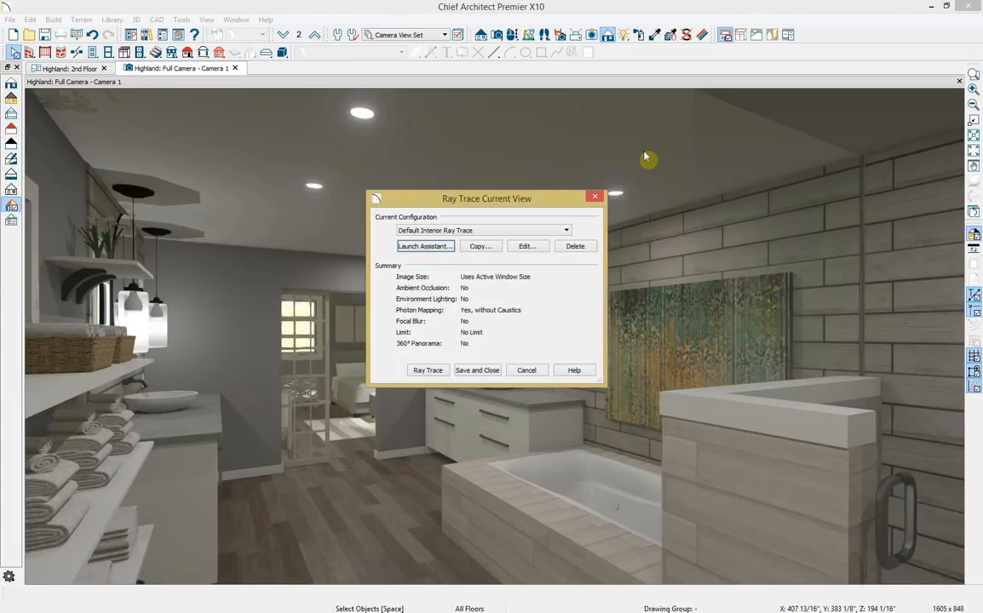
pyautogui.click(596, 197)
pyautogui.hotkey('alt', 'o')
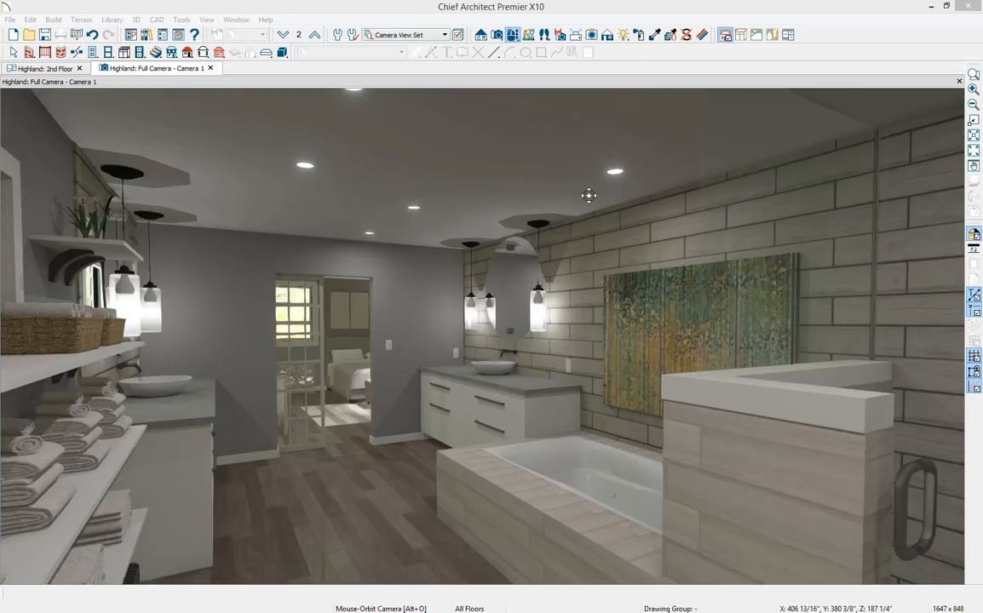
# Generate a materials list for all floors and scroll through its quantities.
pyautogui.click(182, 20)
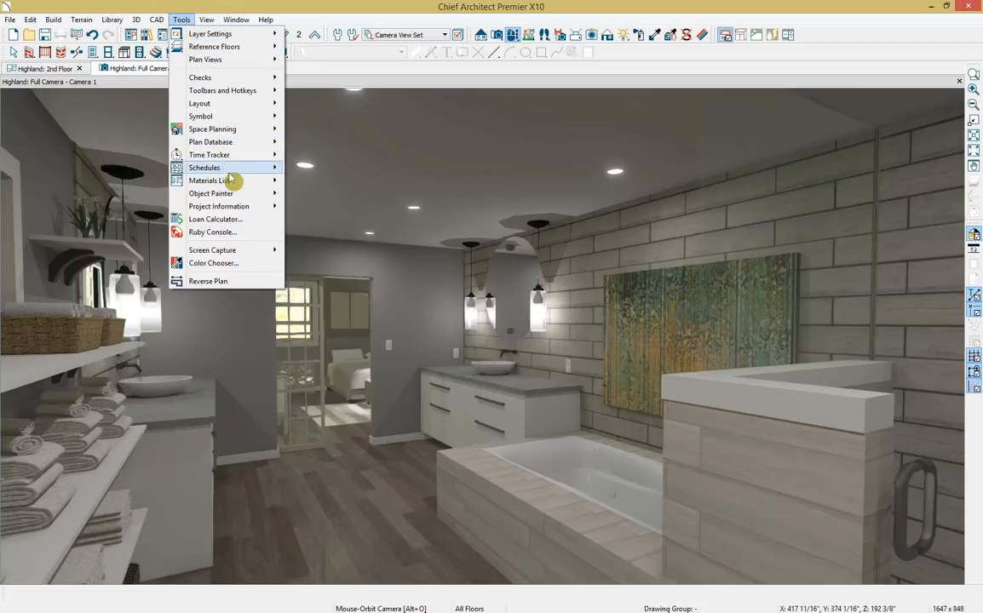
pyautogui.moveTo(231, 182)
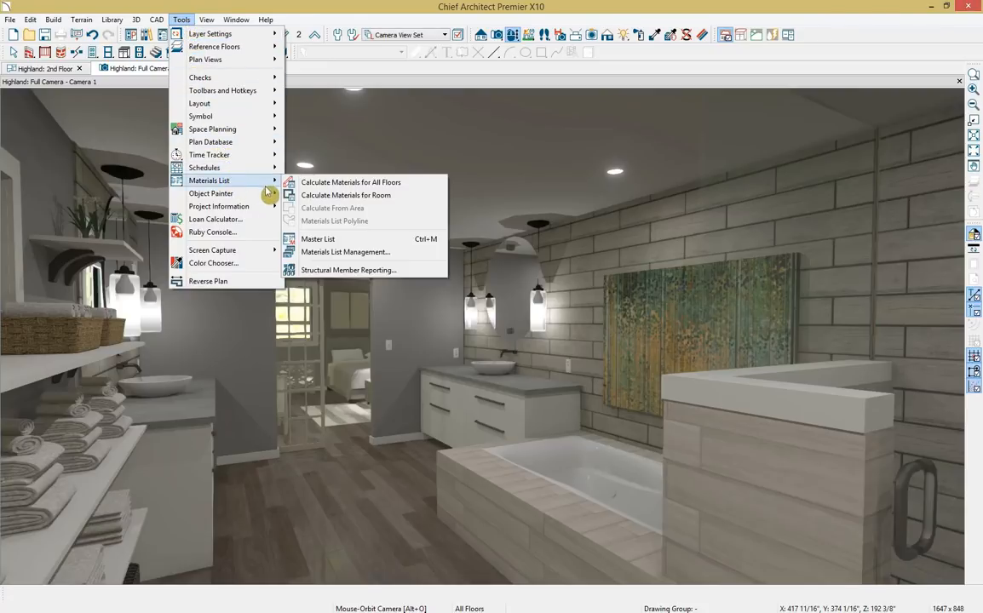
pyautogui.click(413, 184)
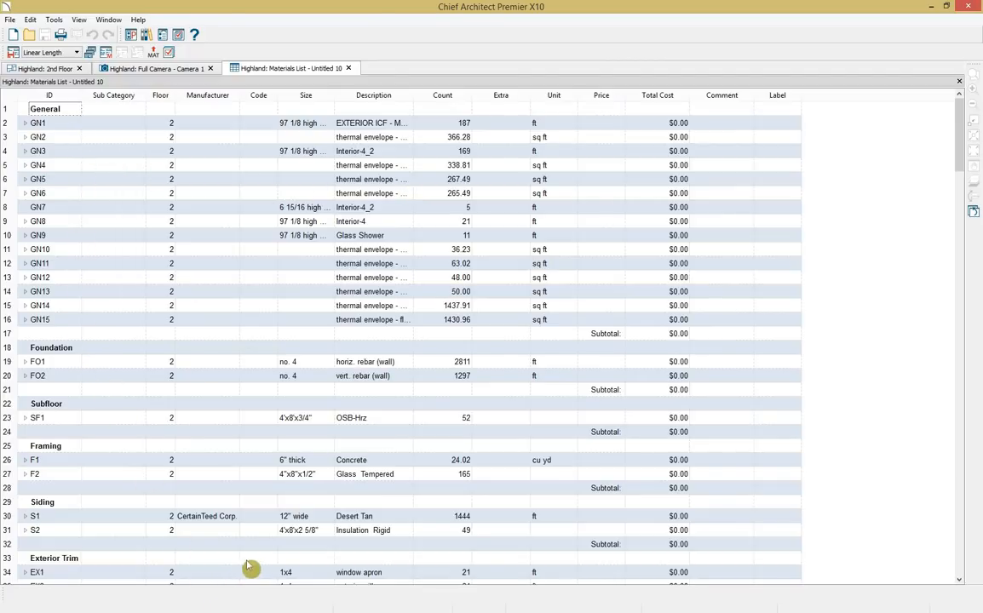
pyautogui.scroll(-5, 253, 564)
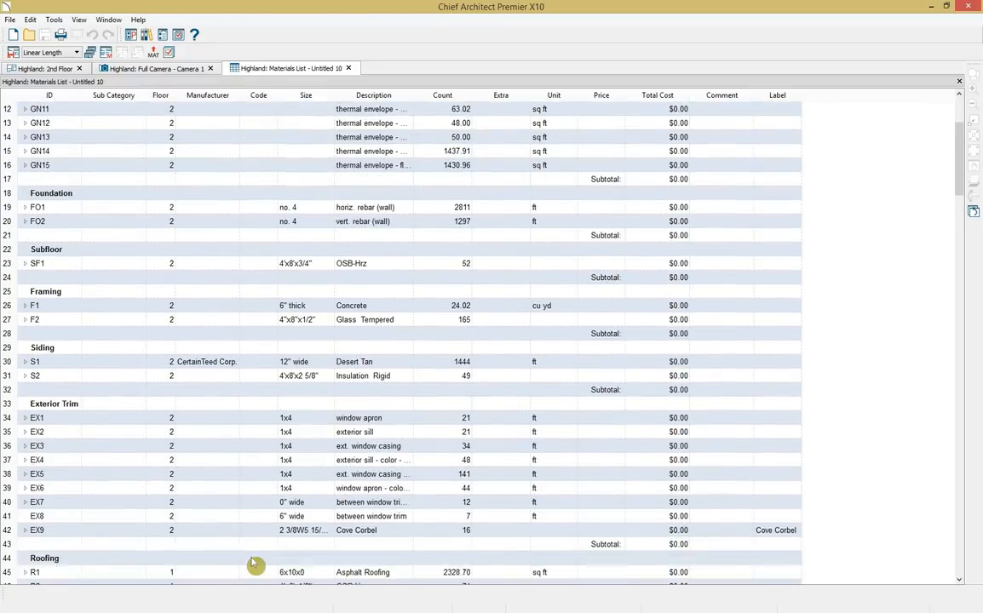
pyautogui.scroll(-5, 254, 564)
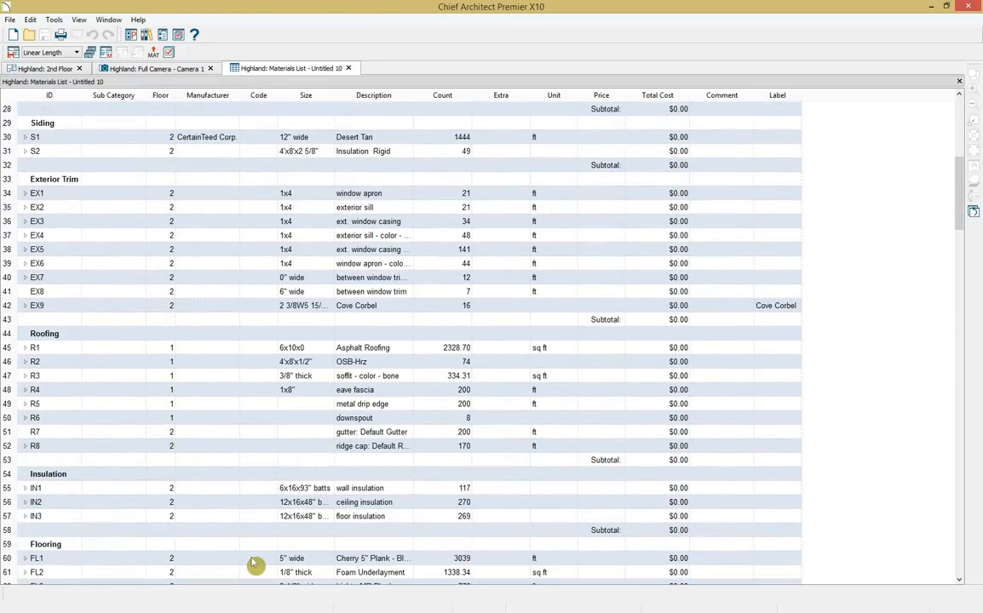
pyautogui.scroll(-2, 254, 564)
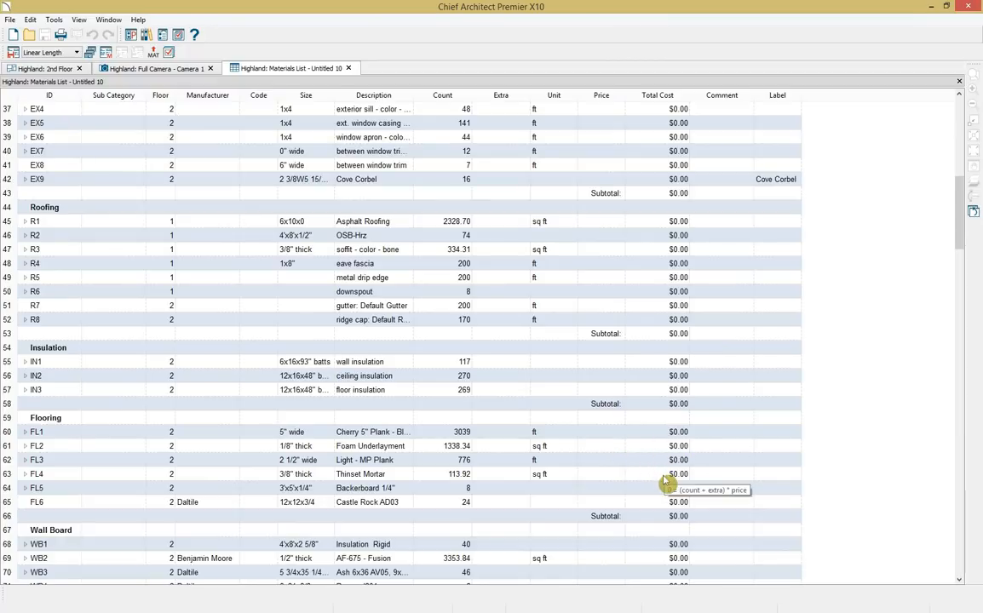
# Cancel the materials list export and close the list without saving.
pyautogui.click(152, 53)
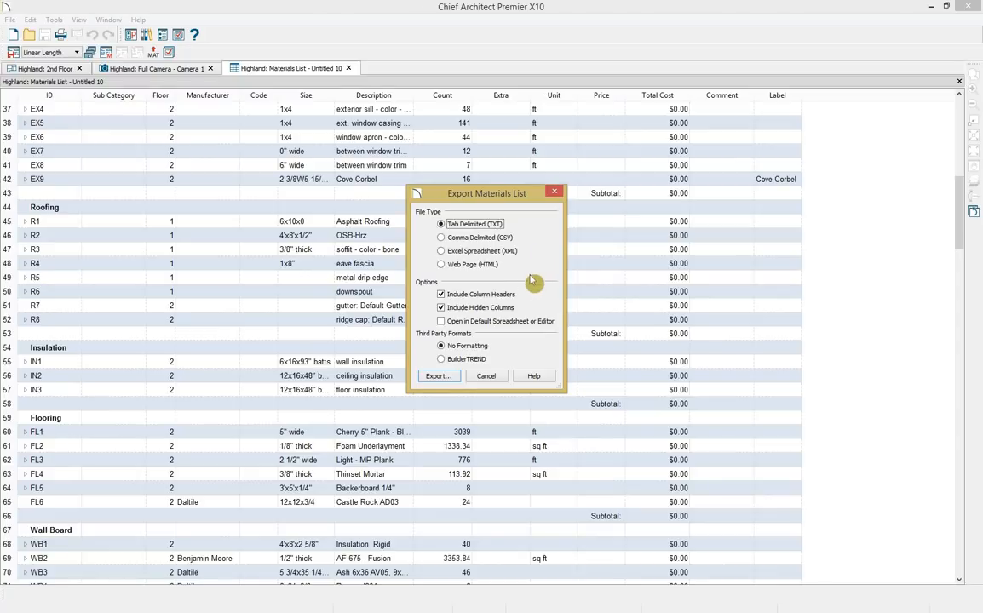
pyautogui.click(491, 377)
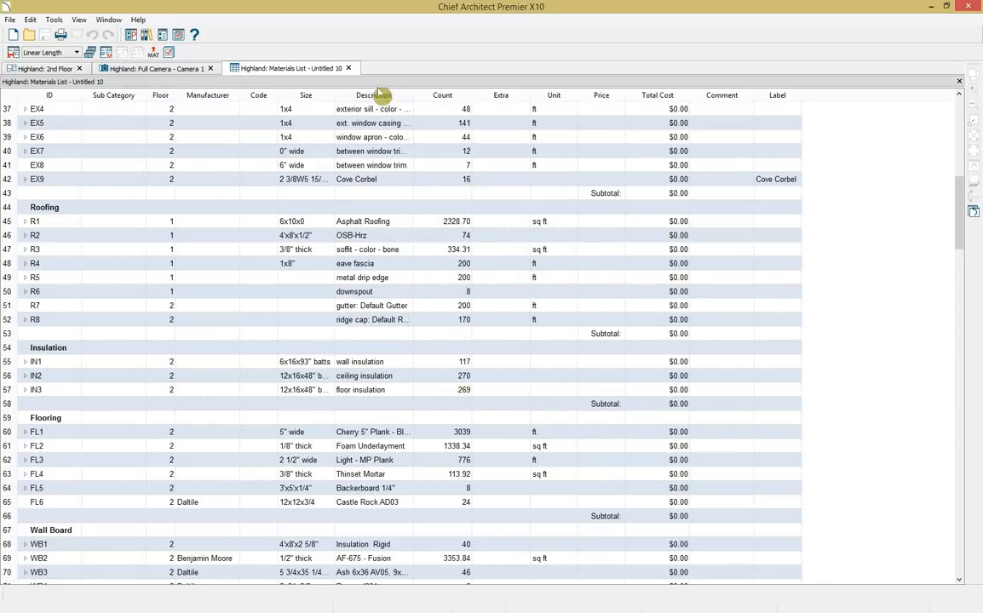
pyautogui.click(348, 68)
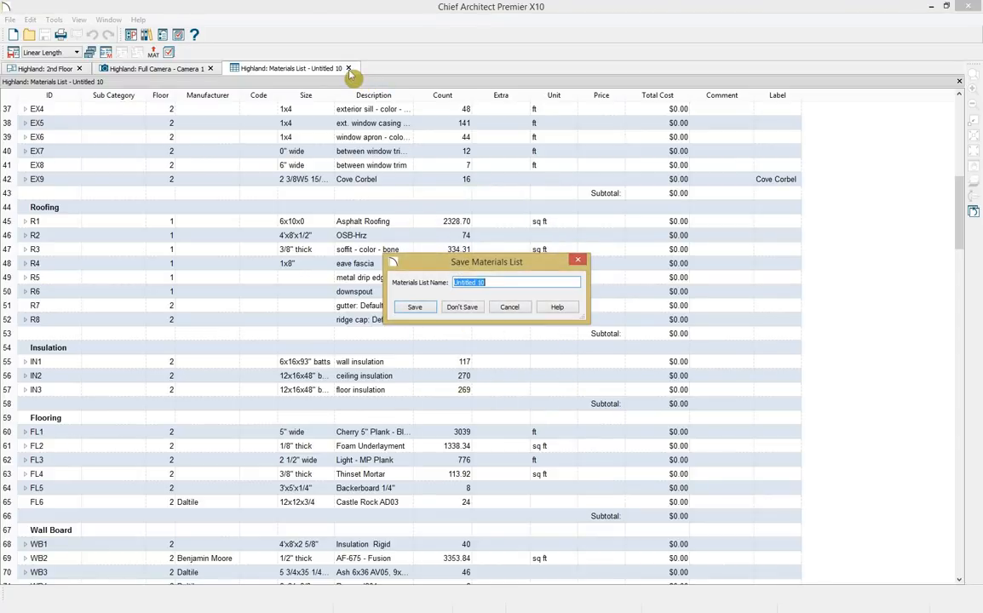
pyautogui.click(461, 306)
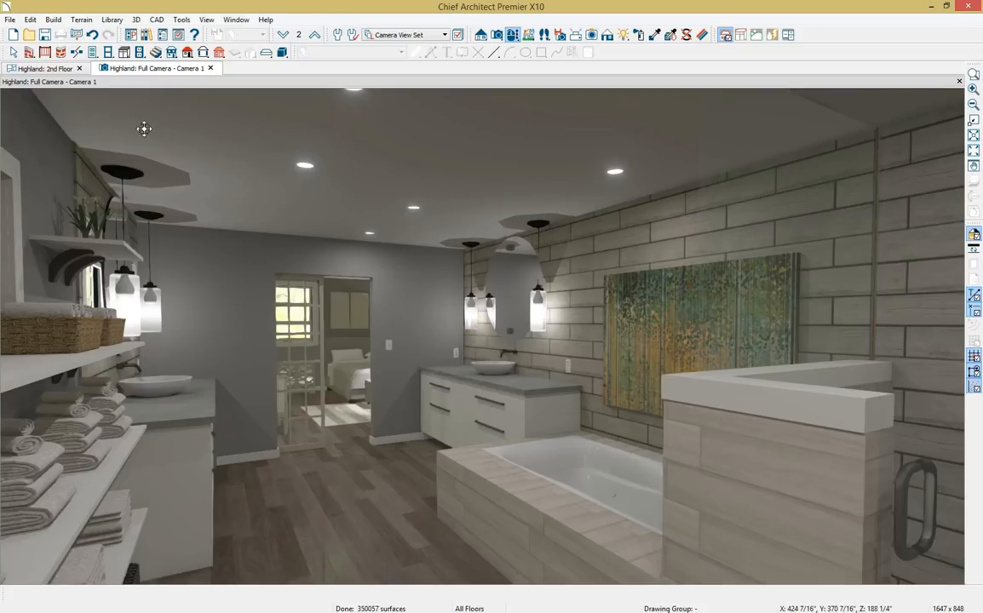
# Open the Layout-11x17-Template.layout file.
pyautogui.click(10, 19)
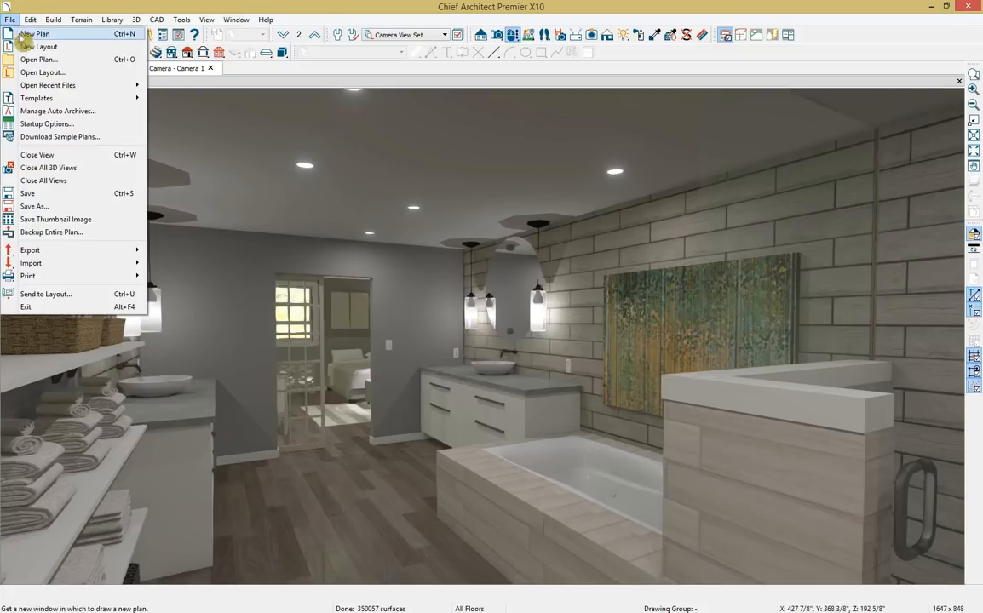
pyautogui.click(82, 72)
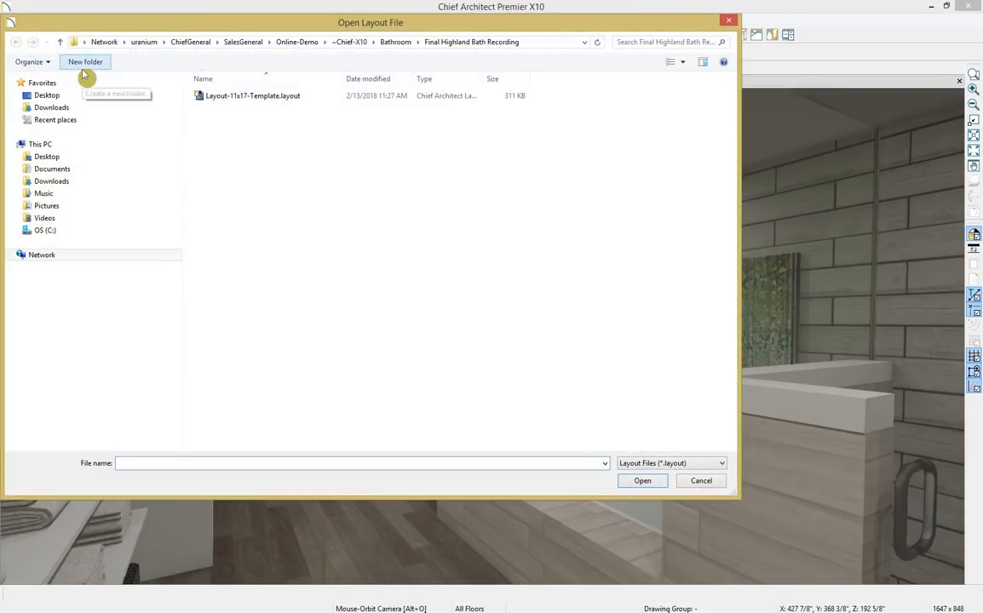
pyautogui.doubleClick(241, 100)
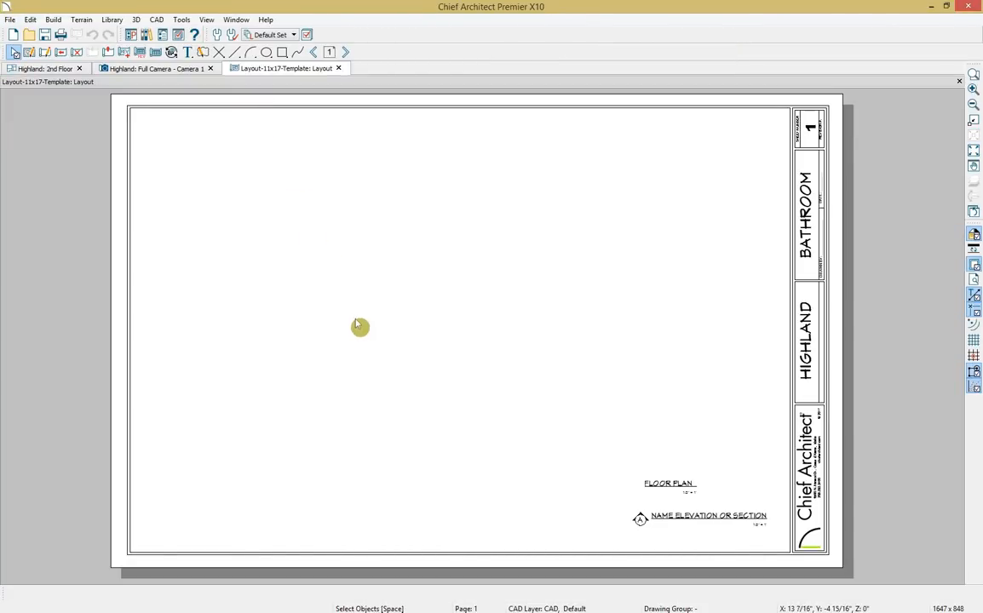
# Check the HIGHLAND title text on layout page 0, then return to the Camera 1 view.
pyautogui.click(317, 54)
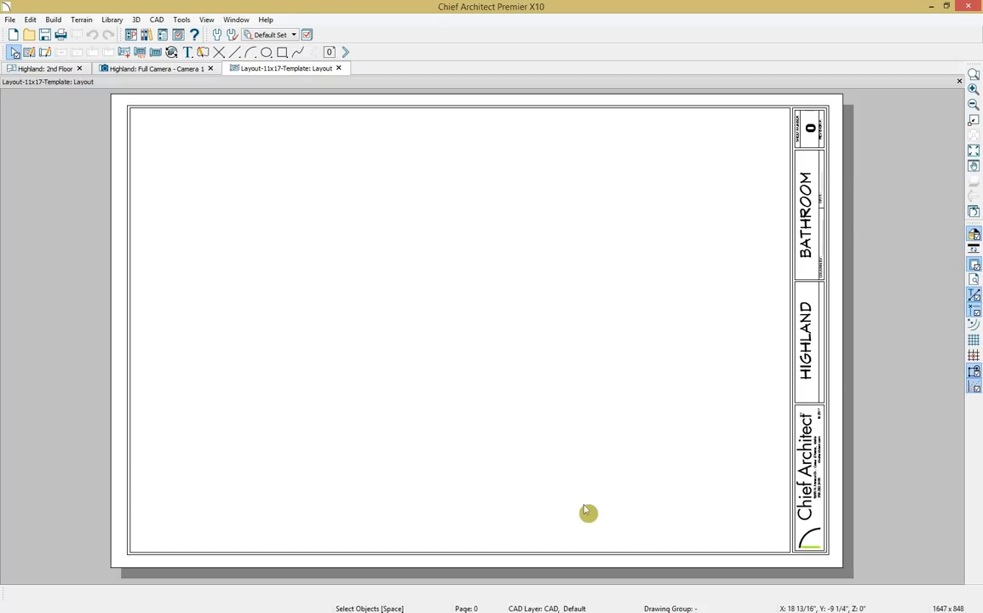
pyautogui.click(809, 379)
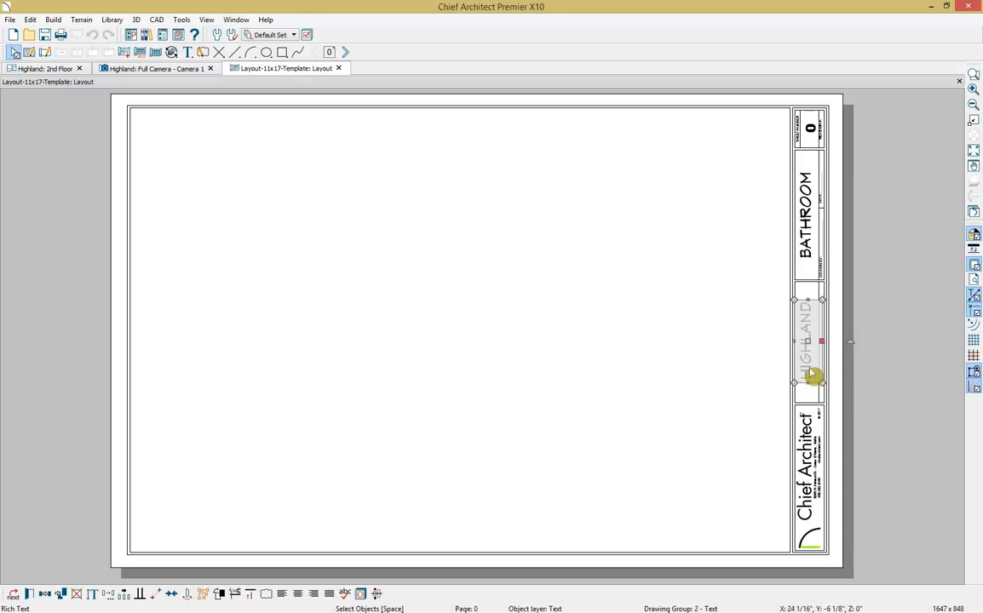
pyautogui.doubleClick(811, 375)
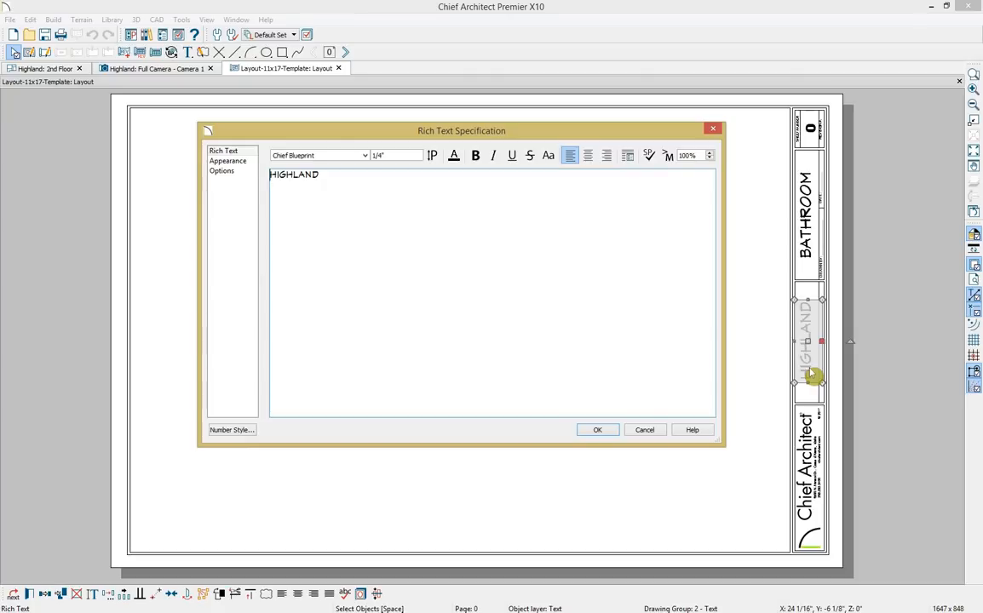
pyautogui.click(596, 432)
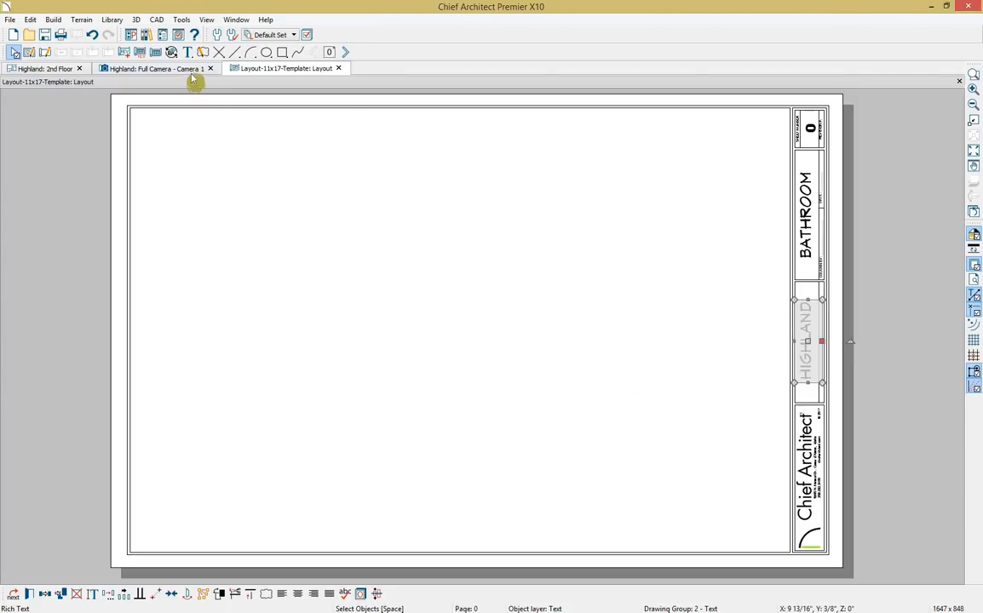
pyautogui.click(153, 68)
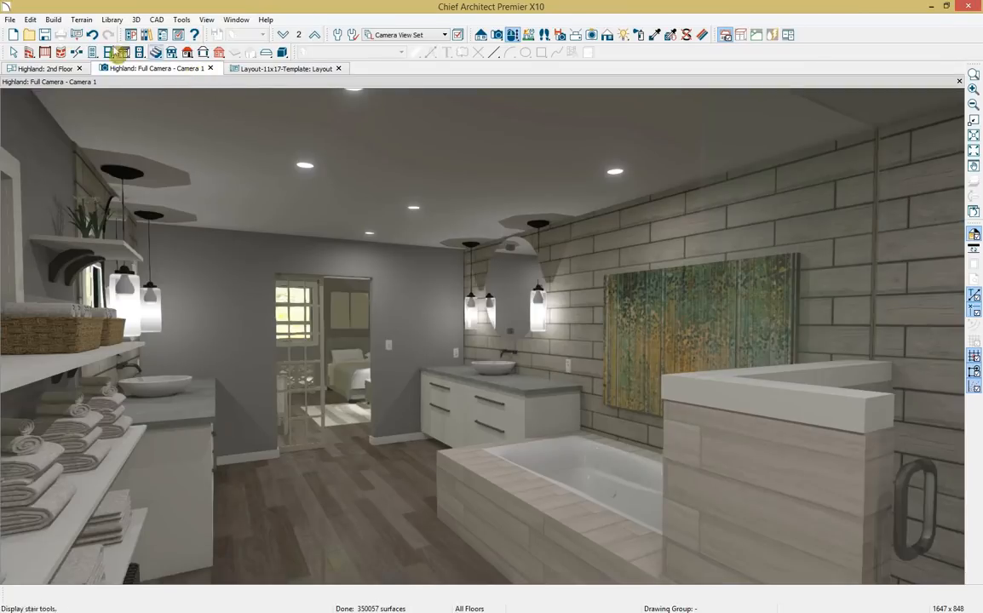
# Send the camera view to layout page 1 as a Live View.
pyautogui.click(9, 19)
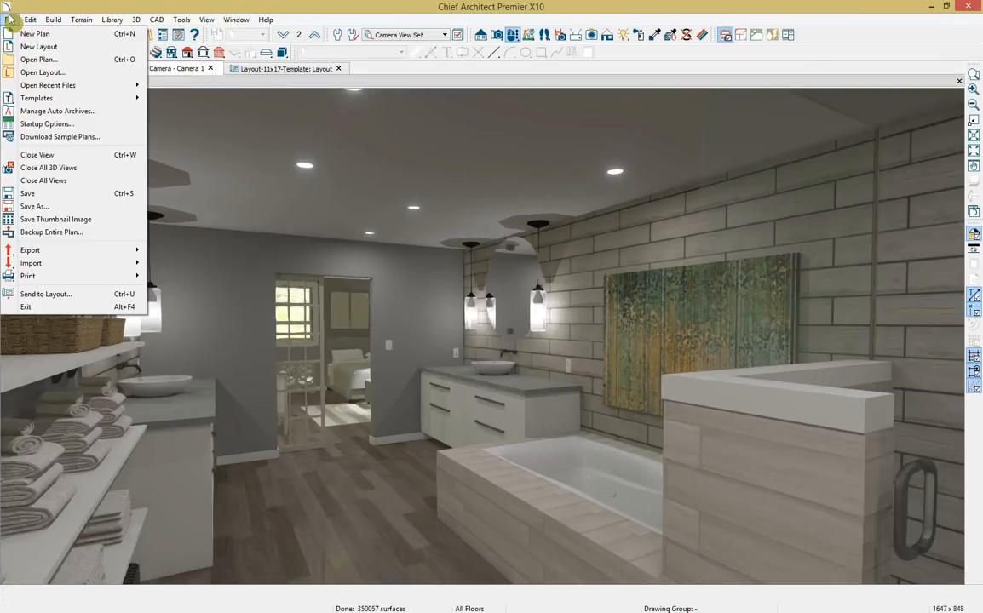
pyautogui.click(96, 298)
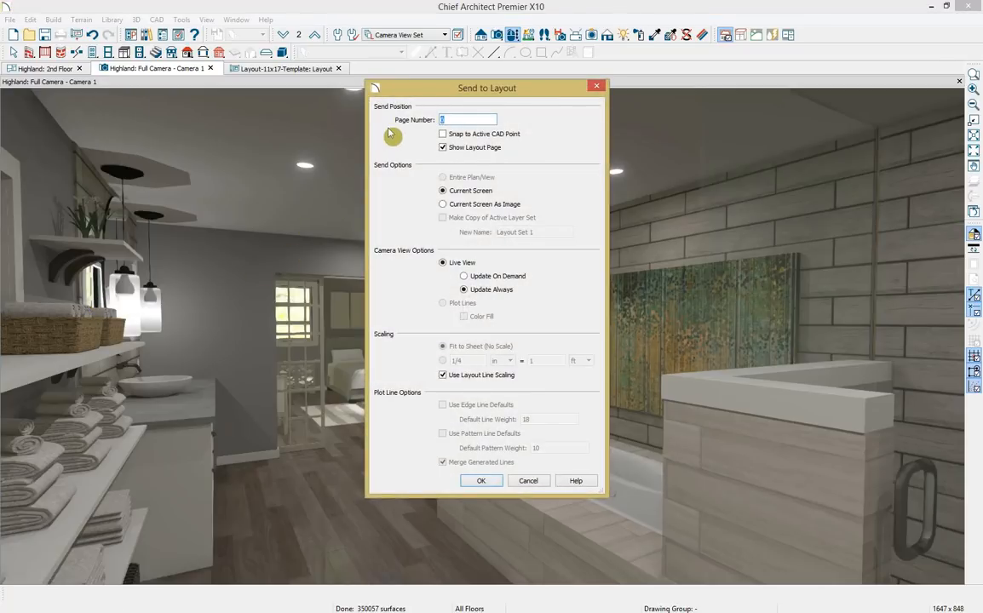
pyautogui.click(470, 119)
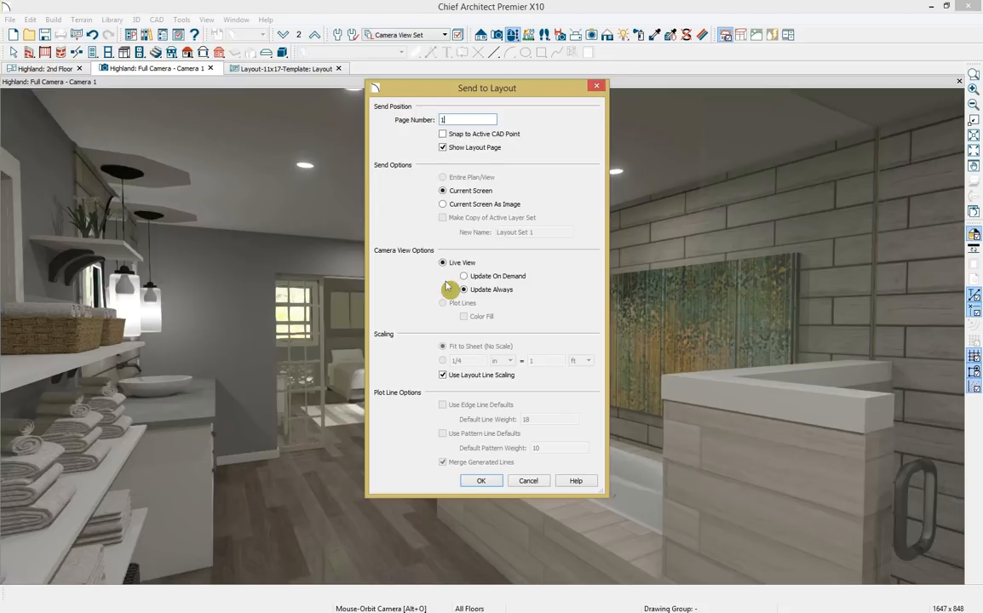
pyautogui.click(475, 481)
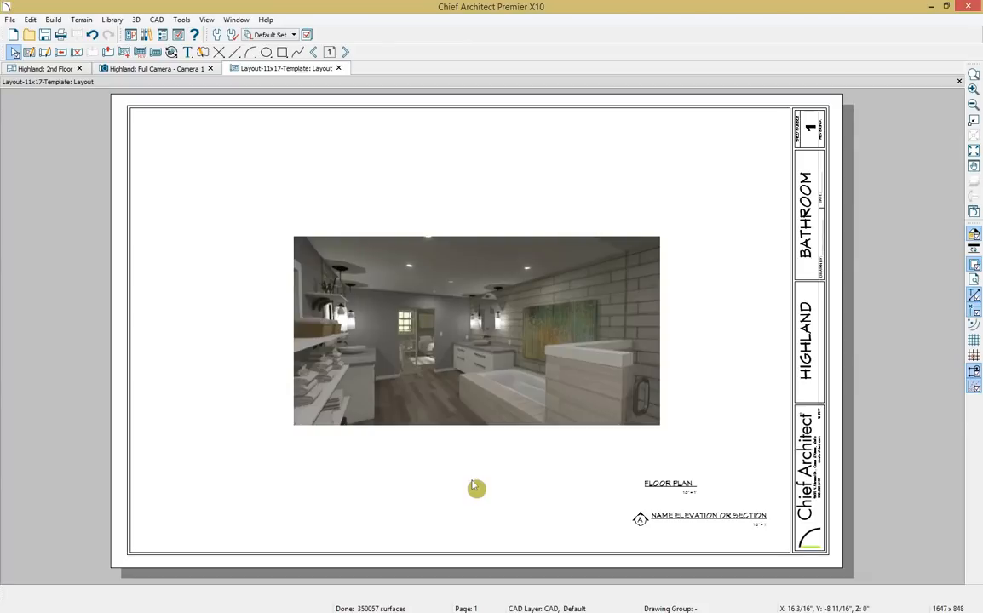
# Move the camera view box toward the left side of the sheet.
pyautogui.click(479, 407)
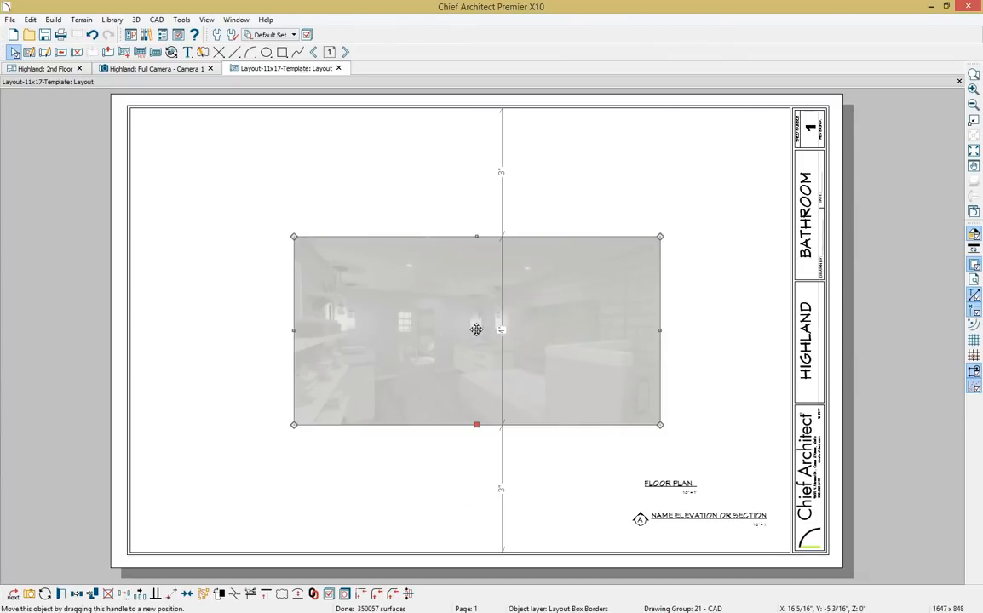
pyautogui.moveTo(477, 330); pyautogui.dragTo(354, 336)
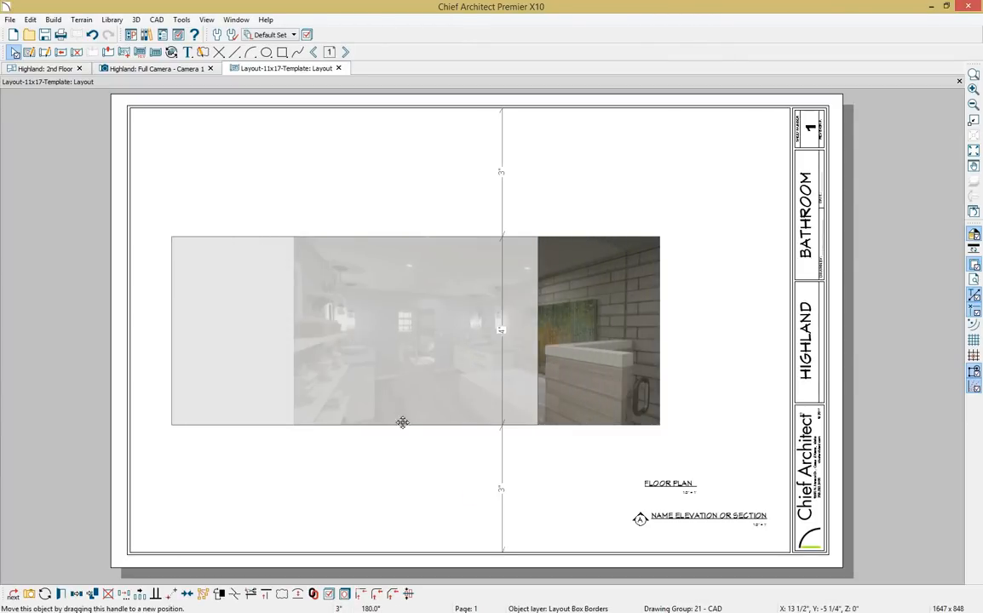
pyautogui.click(416, 468)
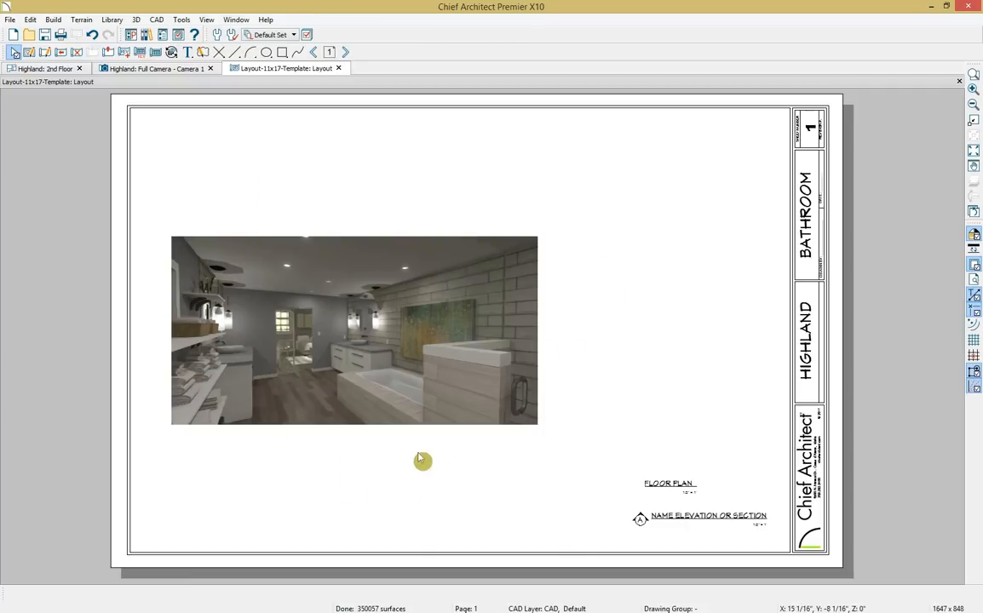
# On the 2nd Floor plan, draw a wall elevation of the bathroom's shelving wall.
pyautogui.click(47, 69)
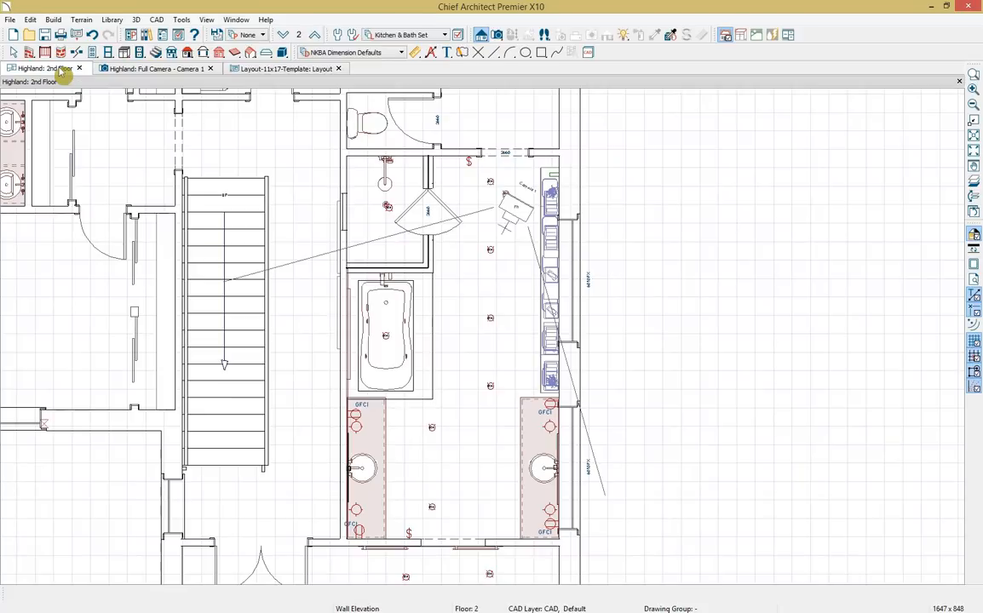
pyautogui.click(483, 35)
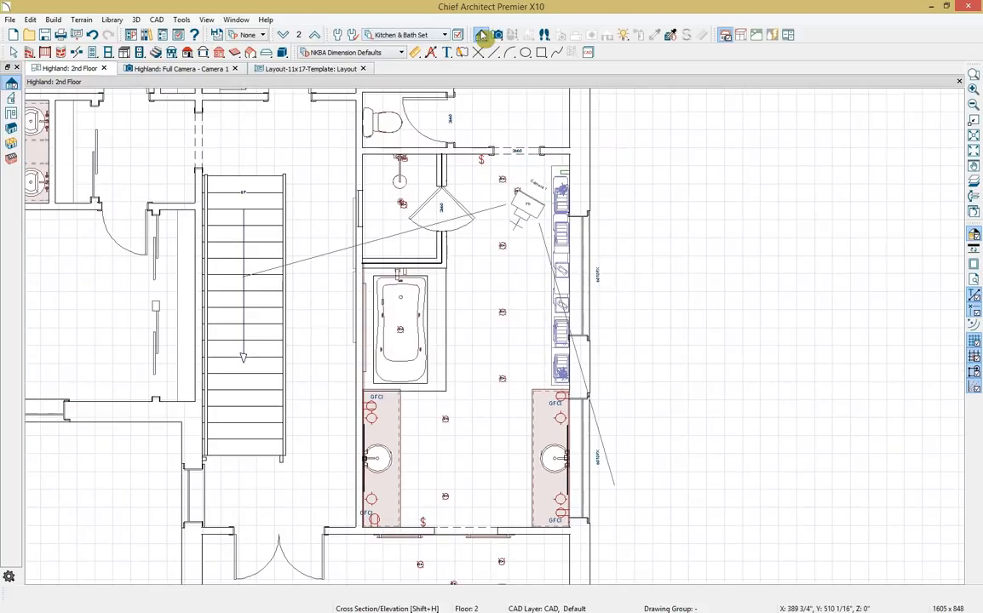
pyautogui.click(11, 113)
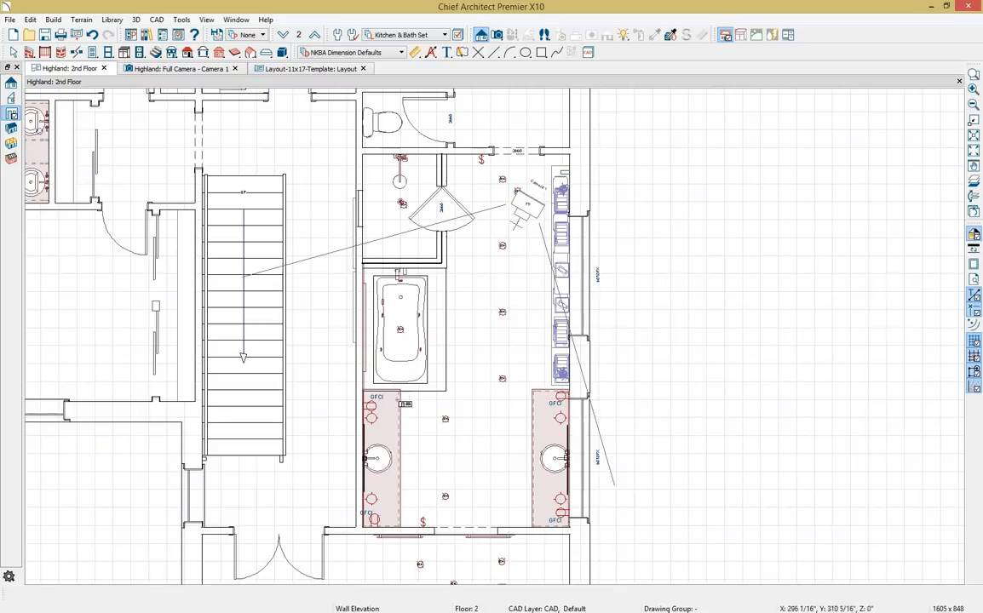
pyautogui.moveTo(483, 408); pyautogui.dragTo(555, 408)
# Auto-dimension the whole Elevation 1 view.
pyautogui.scroll(-1, 560, 408)
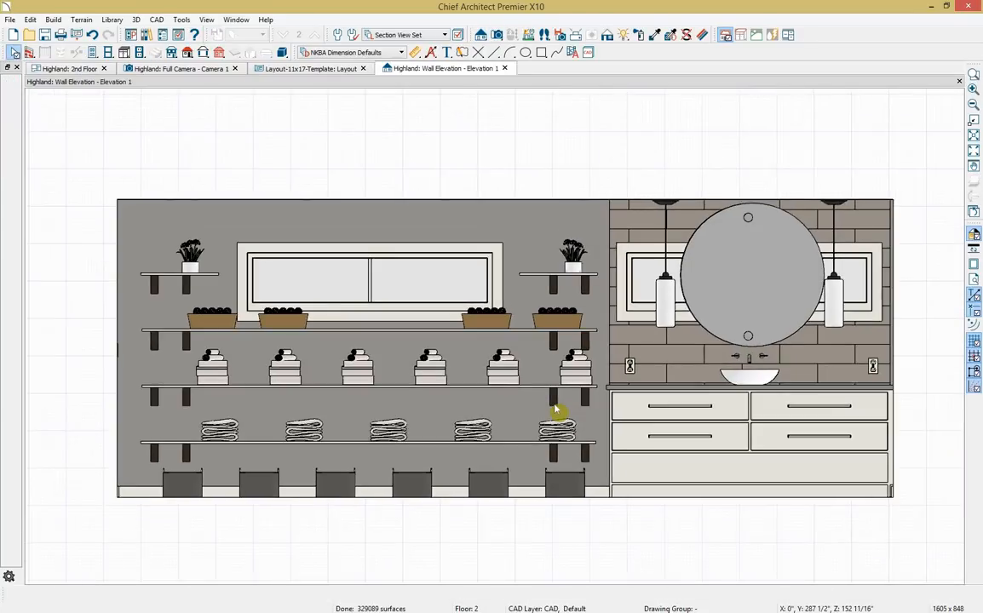
pyautogui.click(432, 52)
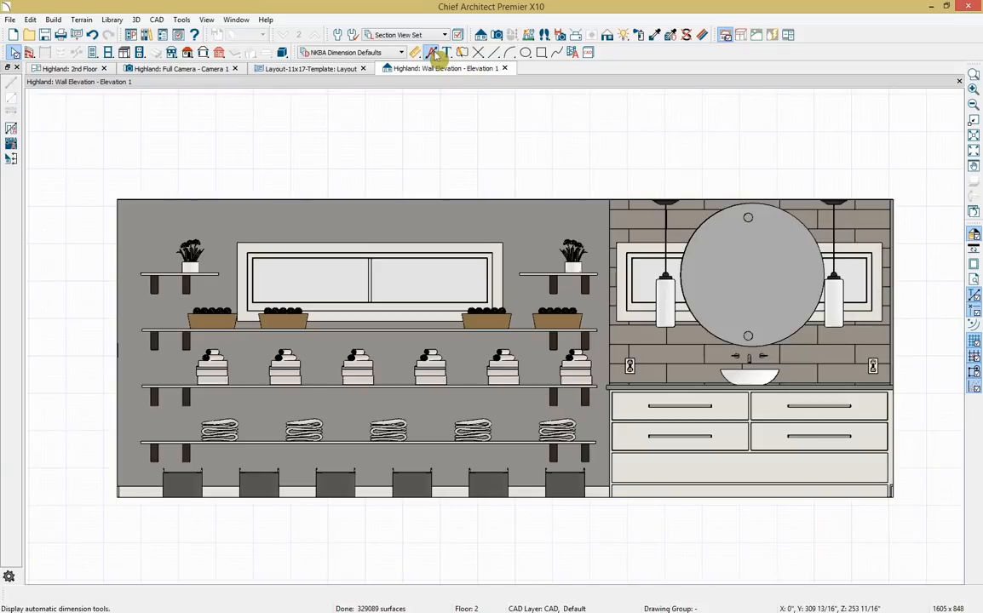
pyautogui.click(11, 144)
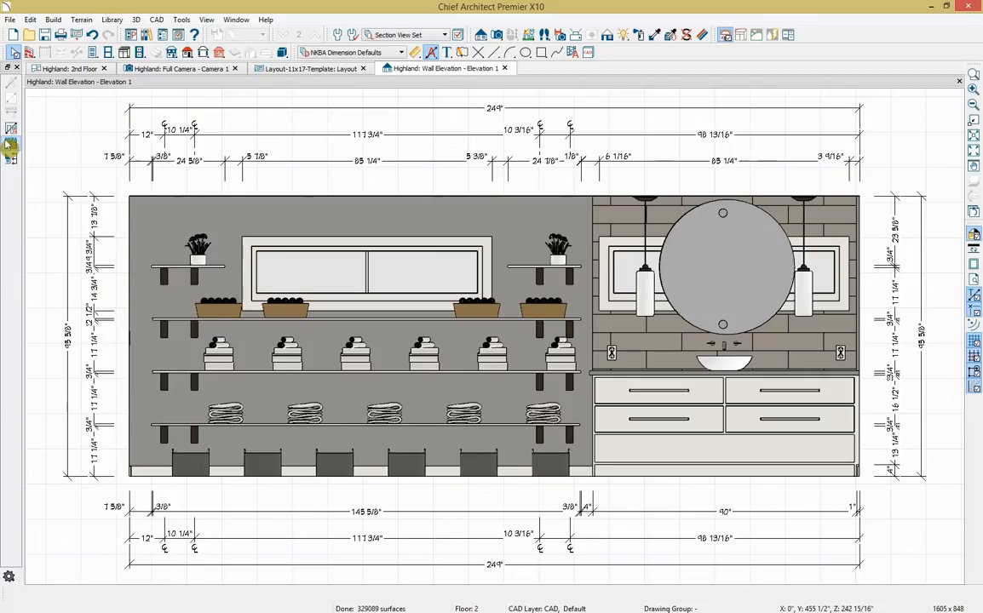
# Send the dimensioned shelving-and-vanity wall elevation to layout page 2 at 1/2 in = 1 ft scale.
pyautogui.click(11, 19)
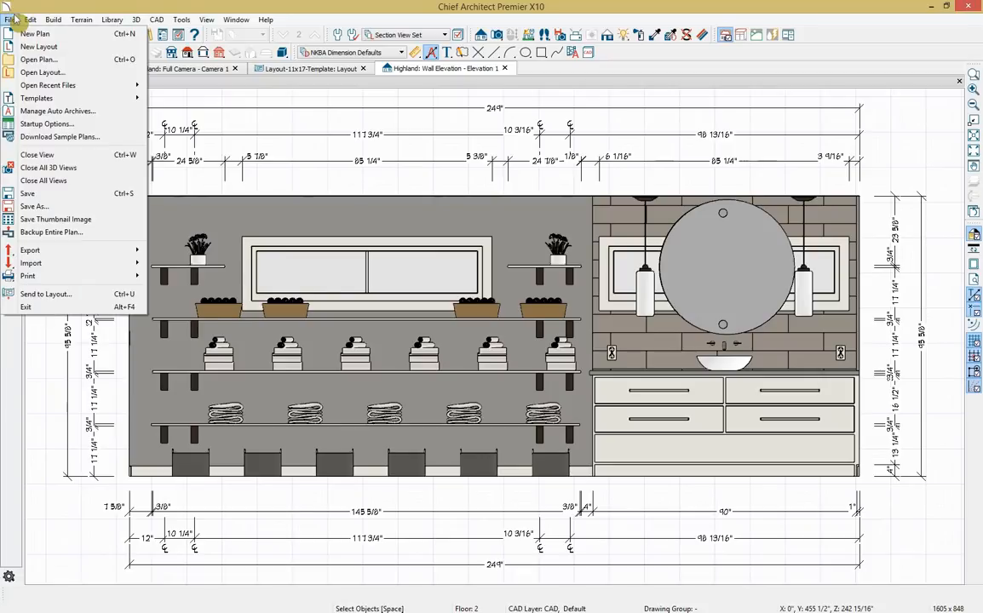
pyautogui.click(96, 294)
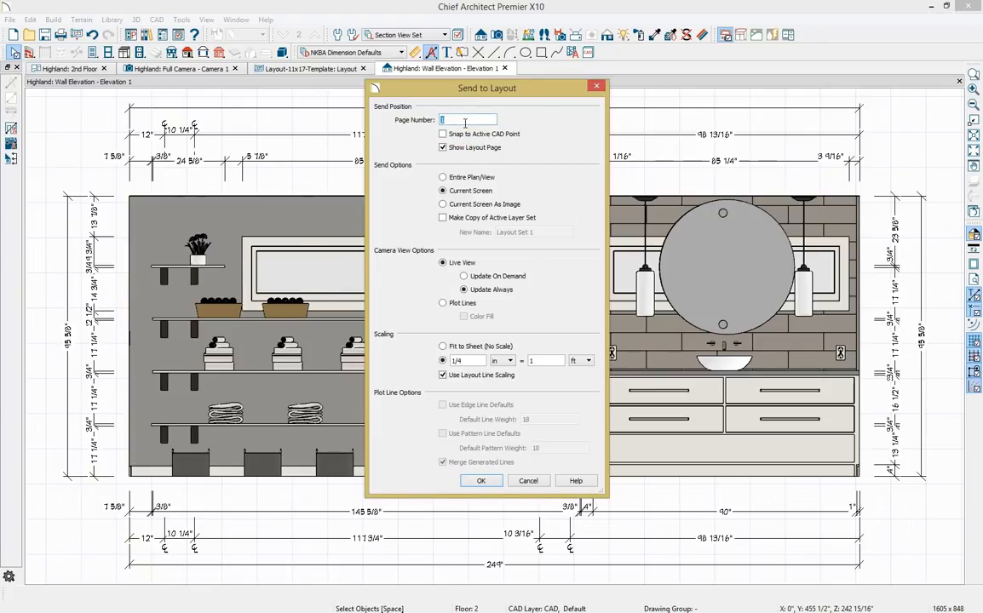
pyautogui.write('2')
pyautogui.doubleClick(470, 361)
pyautogui.write('2')
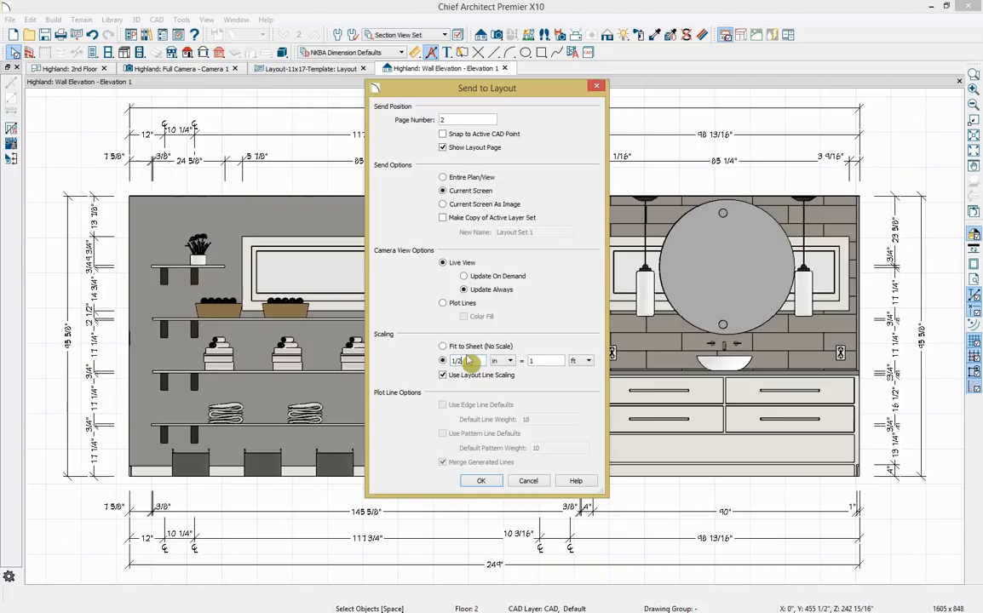
pyautogui.click(481, 480)
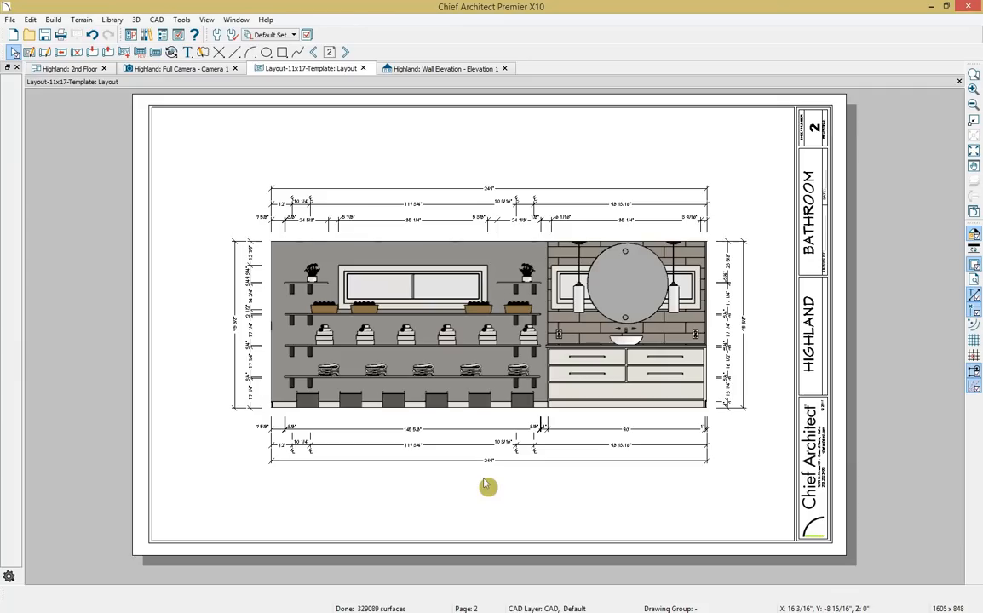